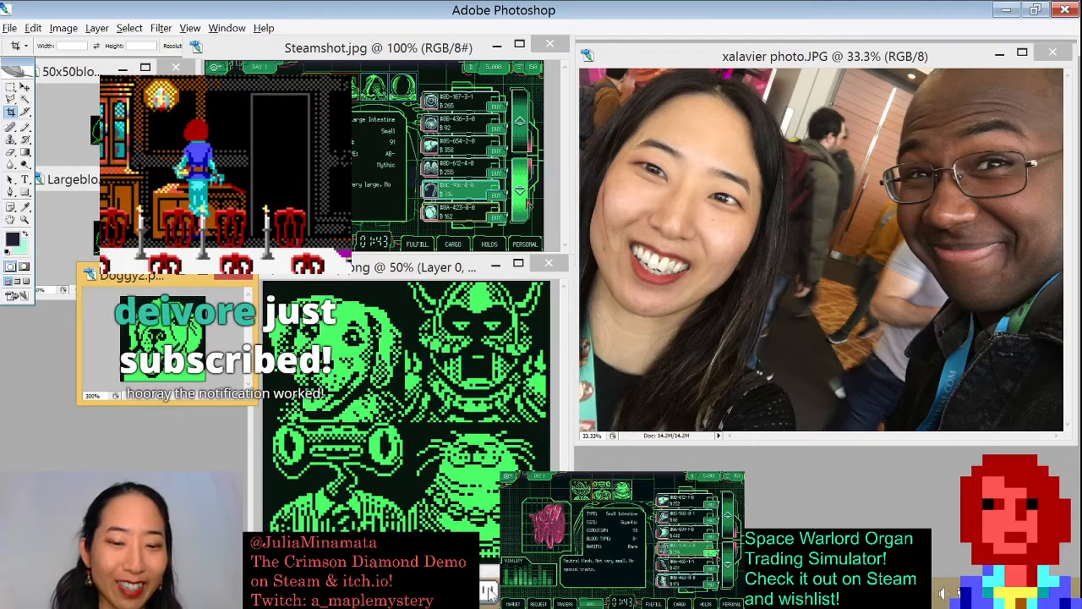
pyautogui.hotkey('alt', 'Tab')
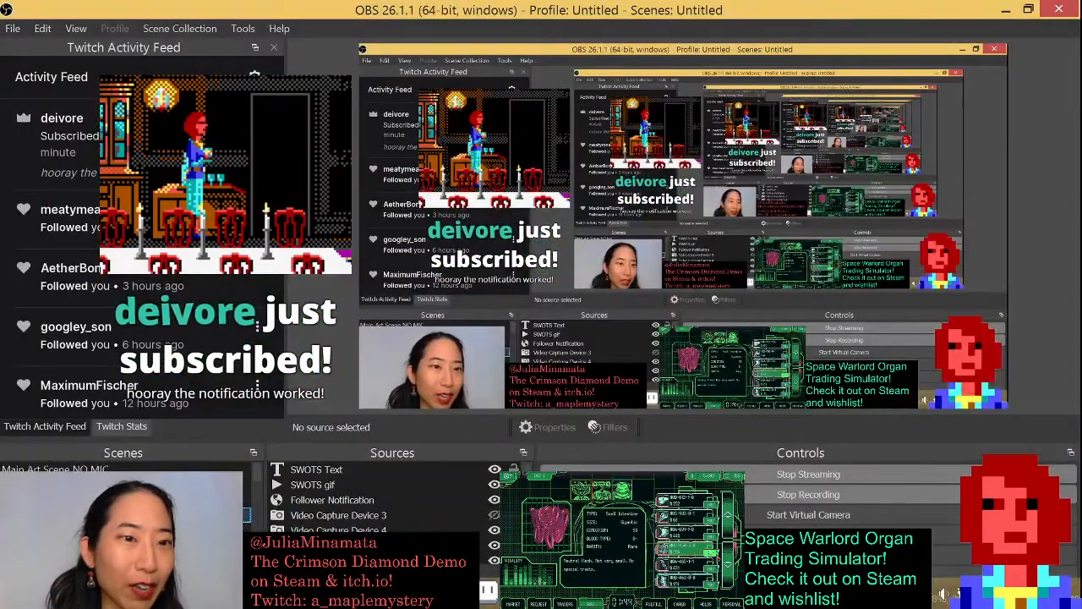
pyautogui.hotkey('alt', 'Tab')
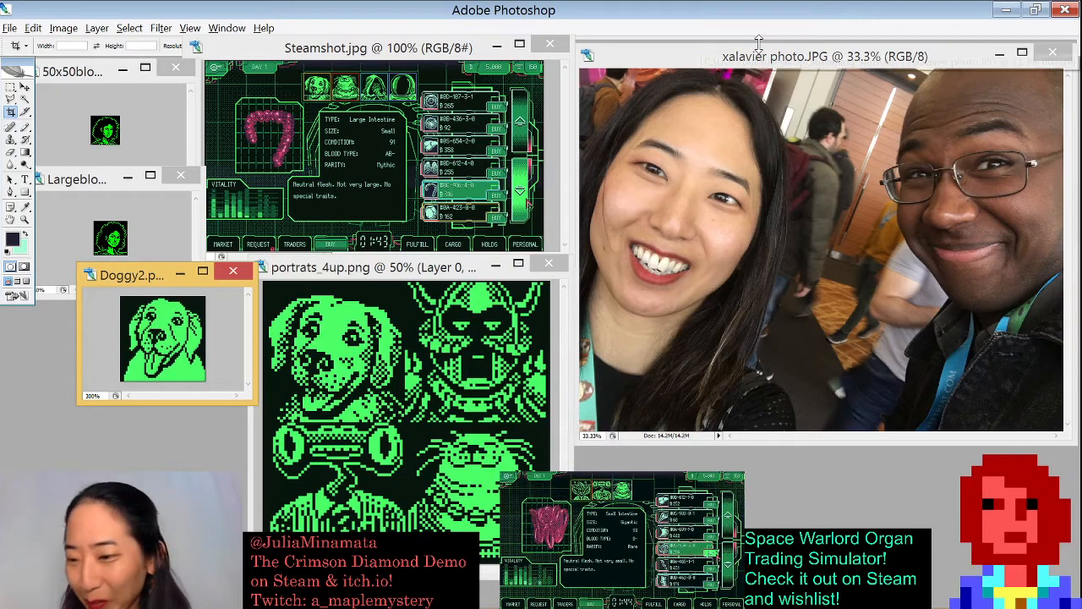
# - Close the selfie photo and rearrange the open image windows, enlarging the Largeblownup window
pyautogui.click(1050, 55)
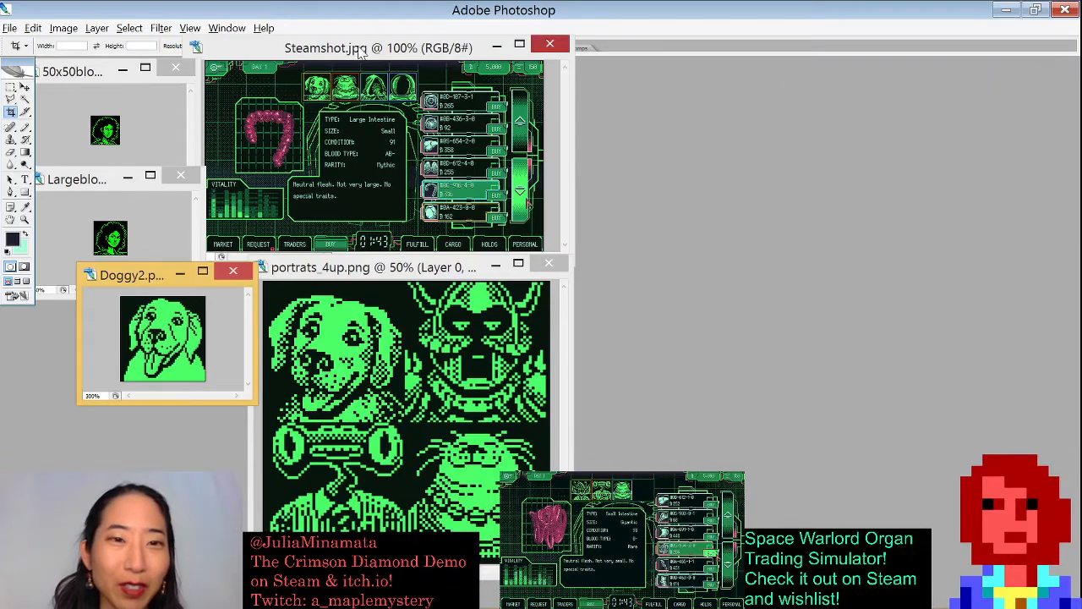
pyautogui.moveTo(361, 52); pyautogui.dragTo(847, 74)
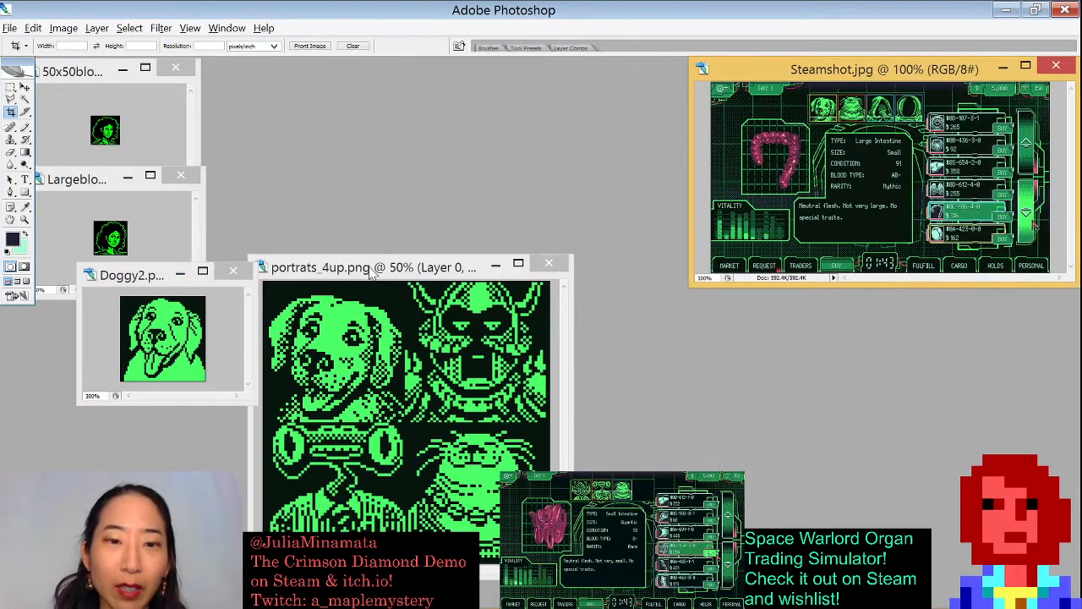
pyautogui.moveTo(370, 272); pyautogui.dragTo(486, 85)
pyautogui.moveTo(133, 281); pyautogui.dragTo(733, 270)
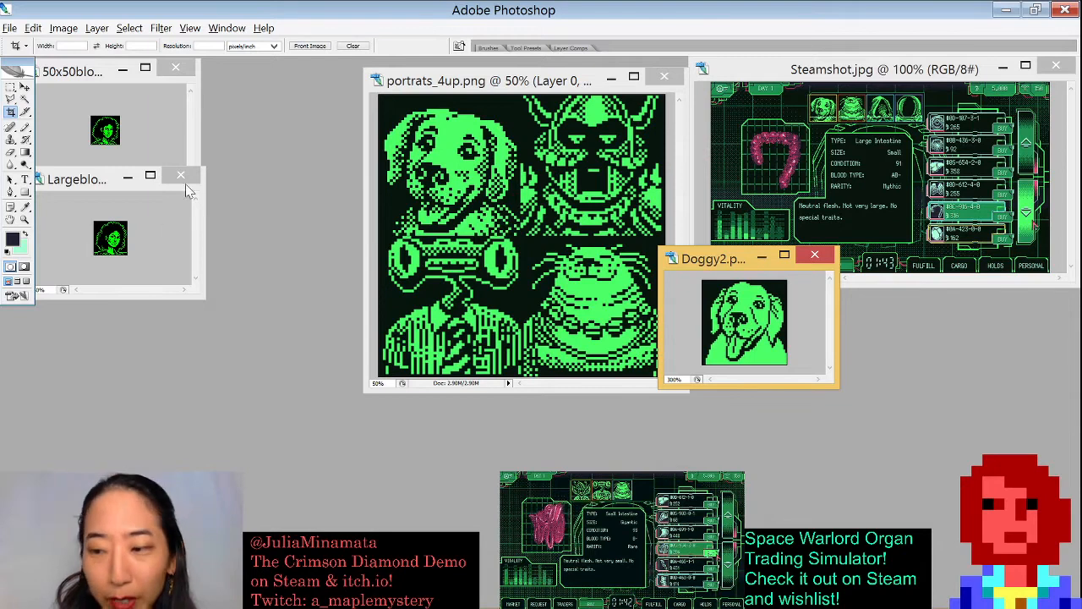
pyautogui.moveTo(66, 73); pyautogui.dragTo(120, 56)
pyautogui.moveTo(66, 180); pyautogui.dragTo(418, 141)
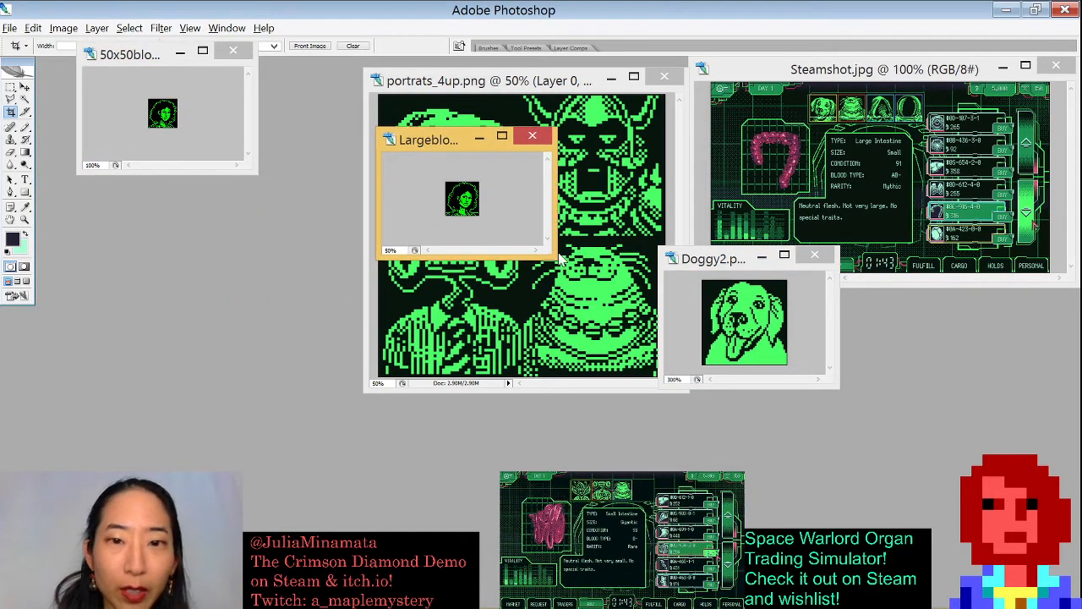
pyautogui.moveTo(559, 256); pyautogui.dragTo(746, 503)
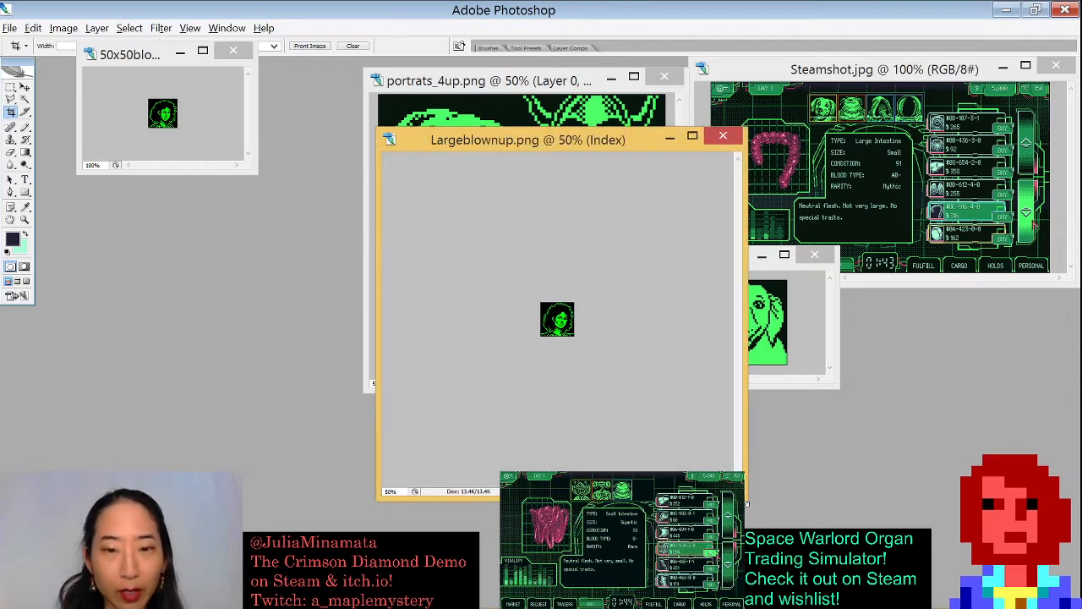
# - Zoom the Largeblownup image to 400% and reposition its window
pyautogui.hotkey('ctrl', '+')
pyautogui.hotkey('ctrl', '+')
pyautogui.hotkey('ctrl', '+')
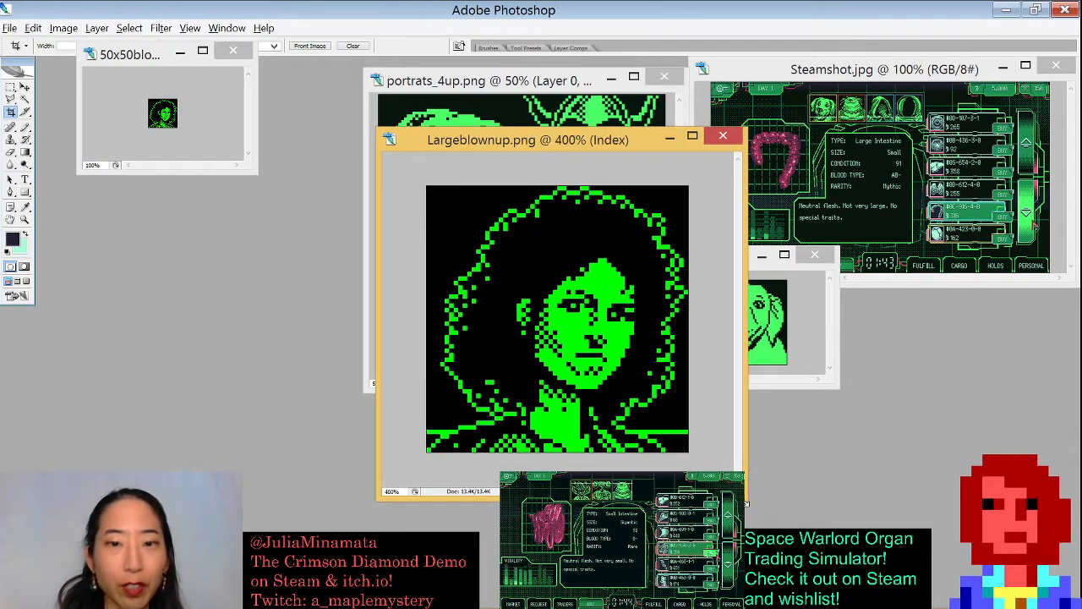
pyautogui.moveTo(471, 143); pyautogui.dragTo(435, 85)
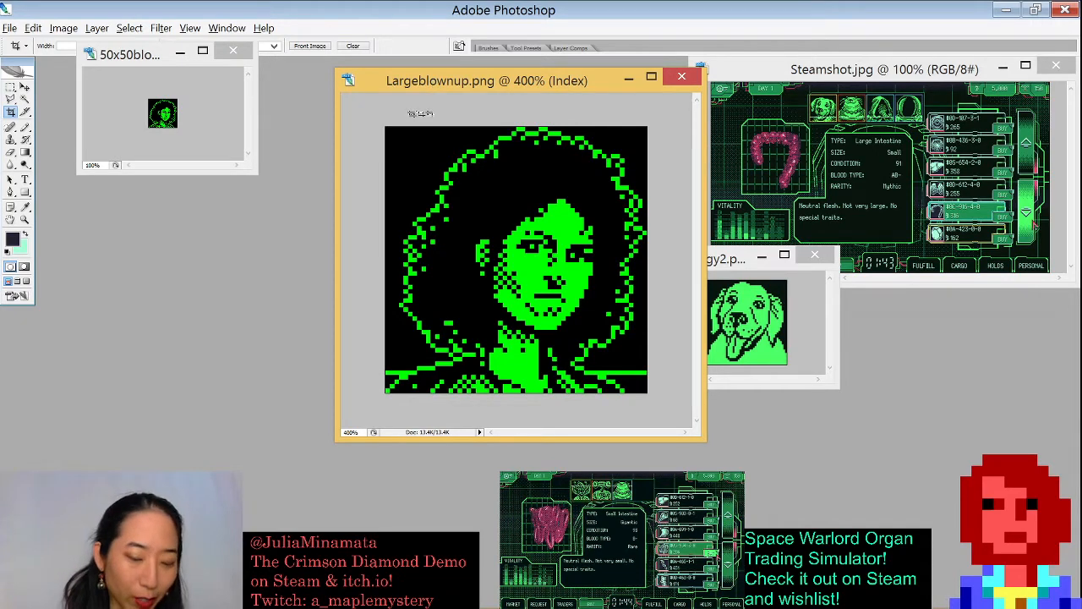
# - Open the Image Size dialog for Largeblownup to check its pixel dimensions, then cancel it
pyautogui.hotkey('ctrl', 'alt', 'i')
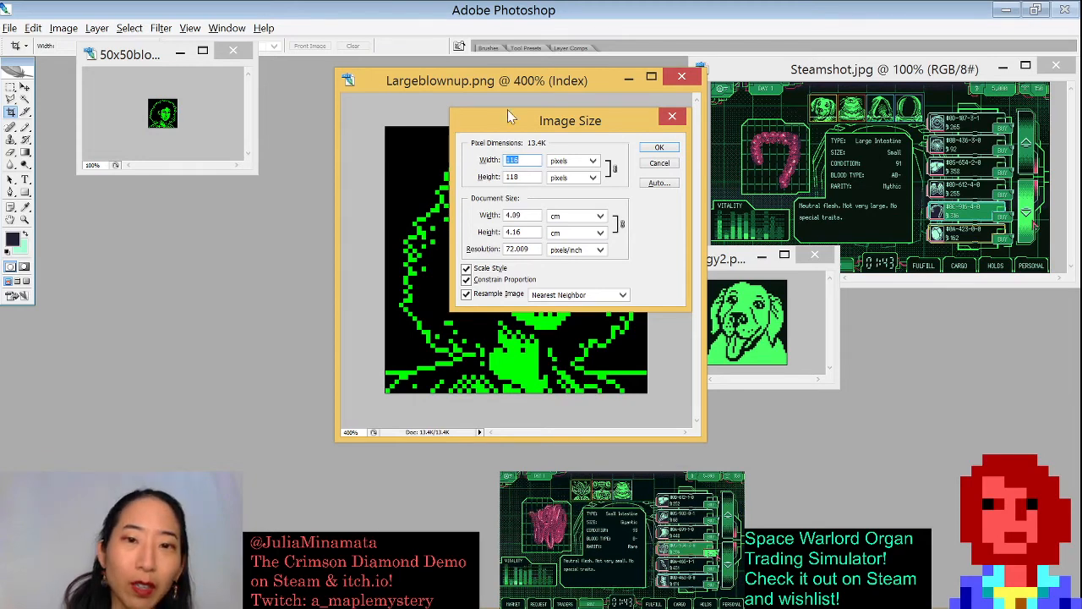
pyautogui.moveTo(535, 121); pyautogui.dragTo(809, 147)
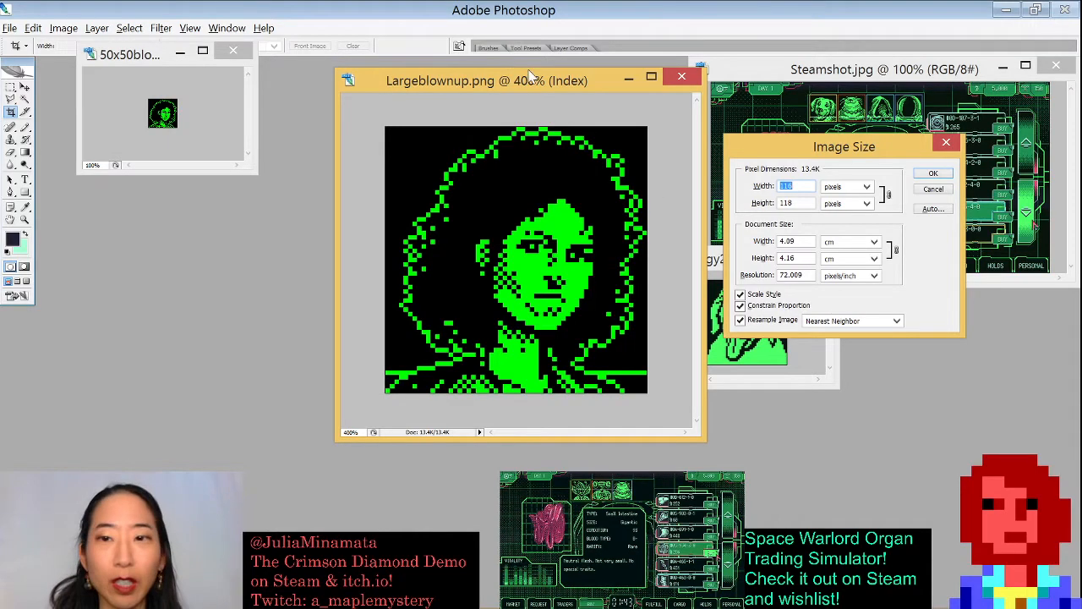
pyautogui.click(940, 190)
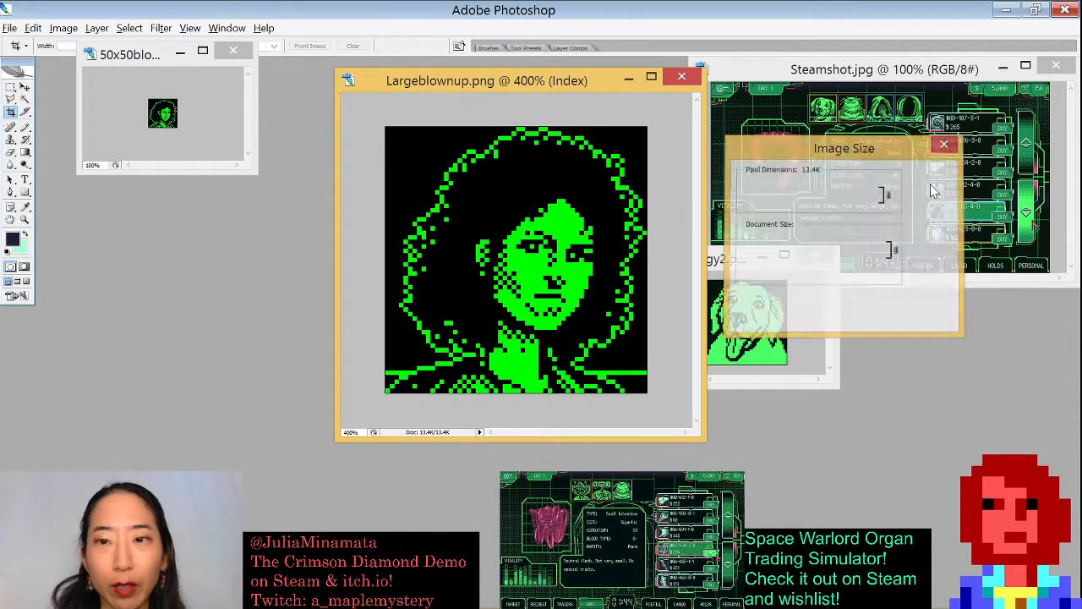
# - Move the Largeblownup window aside, enlarge the 50x50blownup window and zoom it to 800%
pyautogui.moveTo(571, 88); pyautogui.dragTo(770, 79)
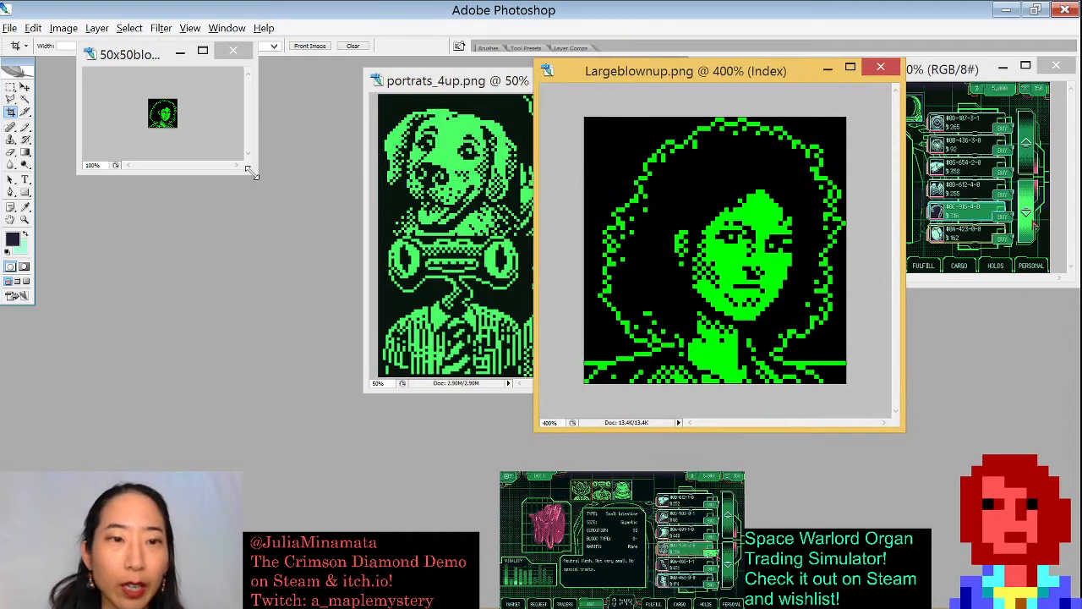
pyautogui.moveTo(257, 173); pyautogui.dragTo(522, 440)
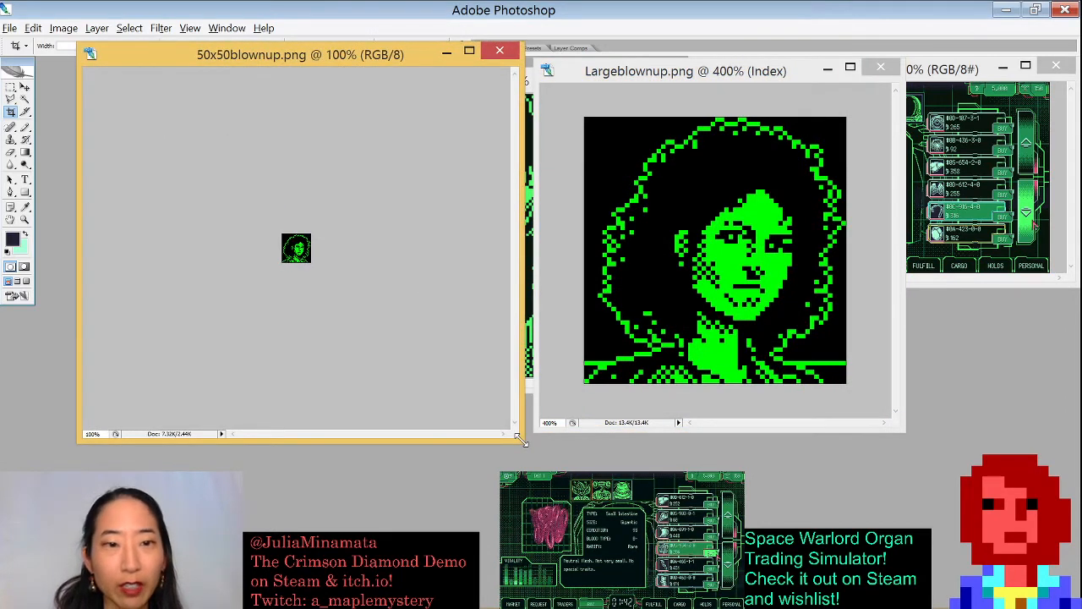
pyautogui.moveTo(356, 53); pyautogui.dragTo(362, 60)
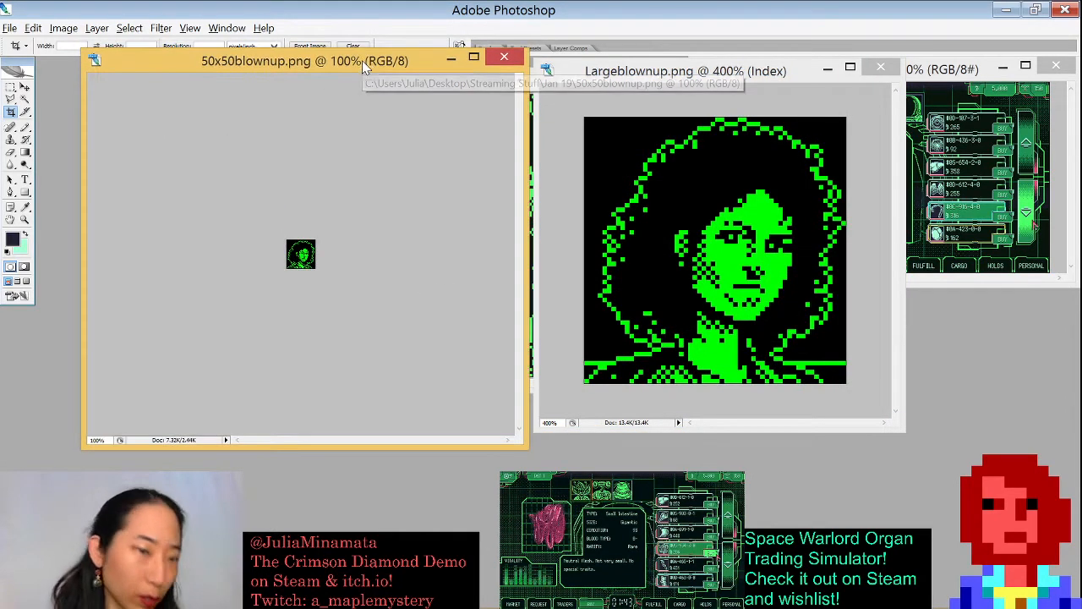
pyautogui.hotkey('ctrl', '+')
pyautogui.hotkey('ctrl', '+')
pyautogui.hotkey('ctrl', '+')
pyautogui.hotkey('ctrl', '+')
pyautogui.hotkey('ctrl', '+')
pyautogui.hotkey('ctrl', '+')
pyautogui.hotkey('ctrl', '+')
pyautogui.hotkey('ctrl', '+')
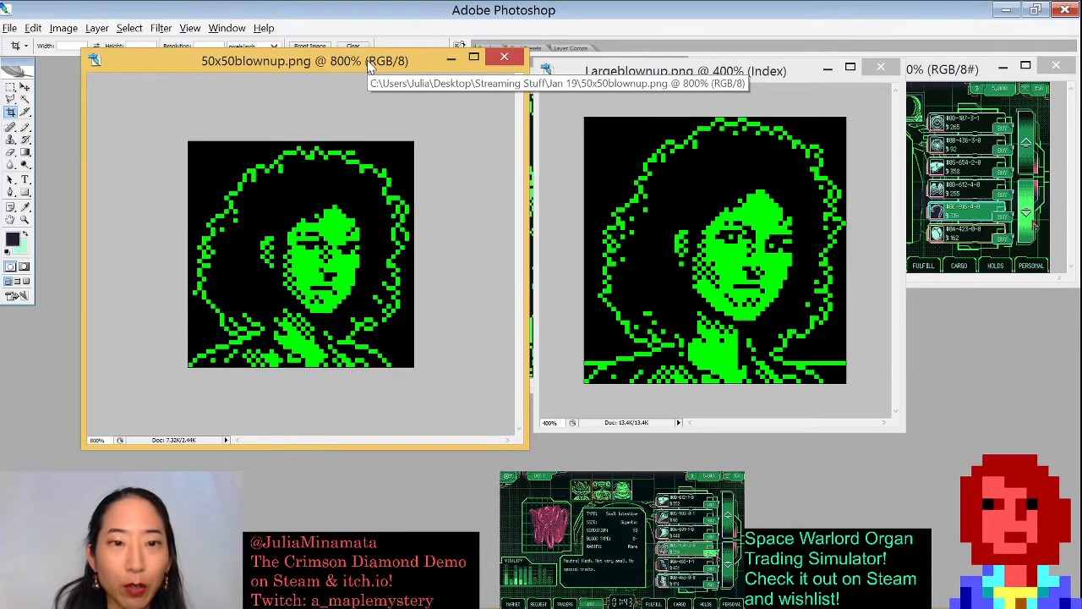
pyautogui.hotkey('ctrl', '-')
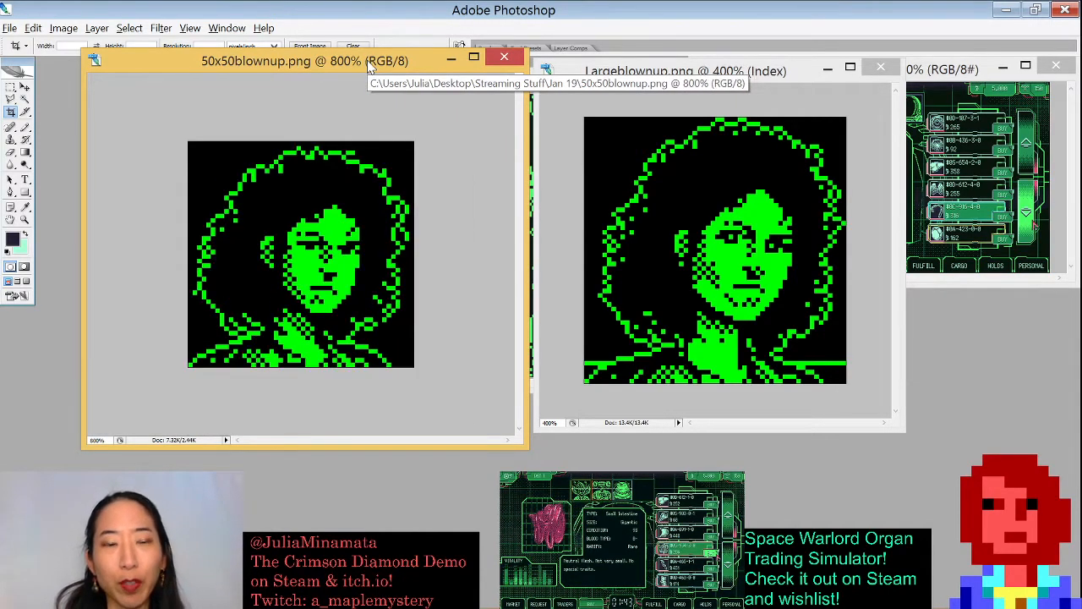
# - Open the Image Size dialog for 50x50blownup to check its pixel dimensions, then close it
pyautogui.hotkey('ctrl', 'alt', 'i')
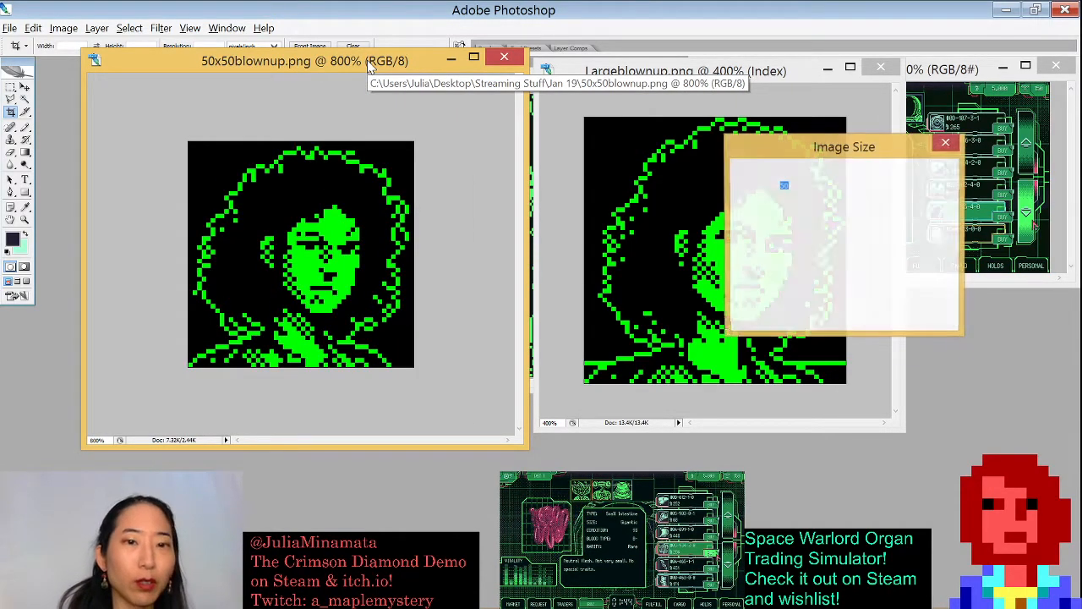
pyautogui.moveTo(861, 145); pyautogui.dragTo(570, 389)
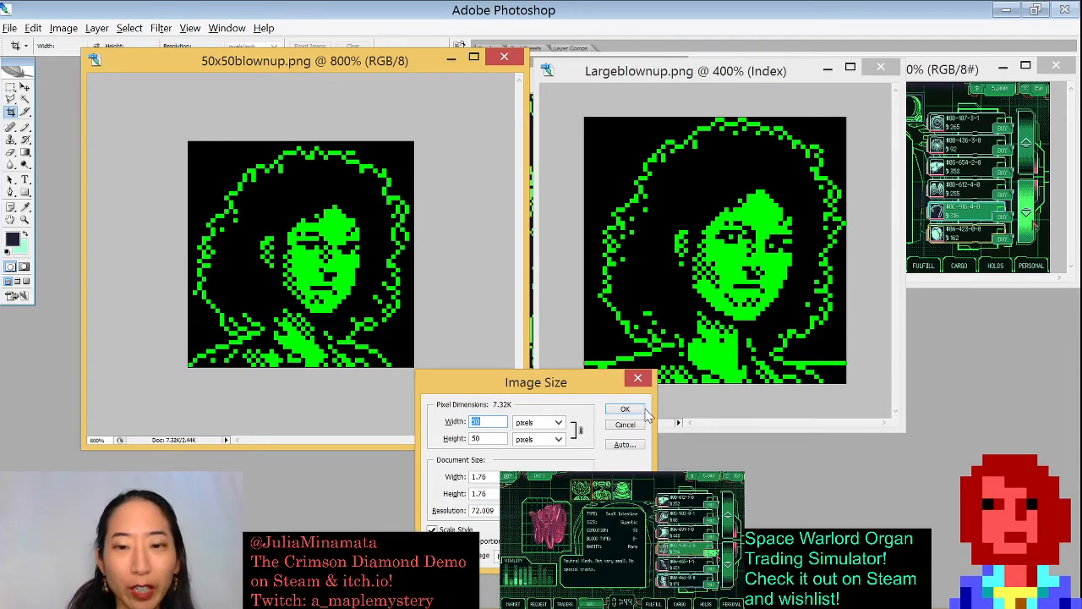
pyautogui.click(635, 381)
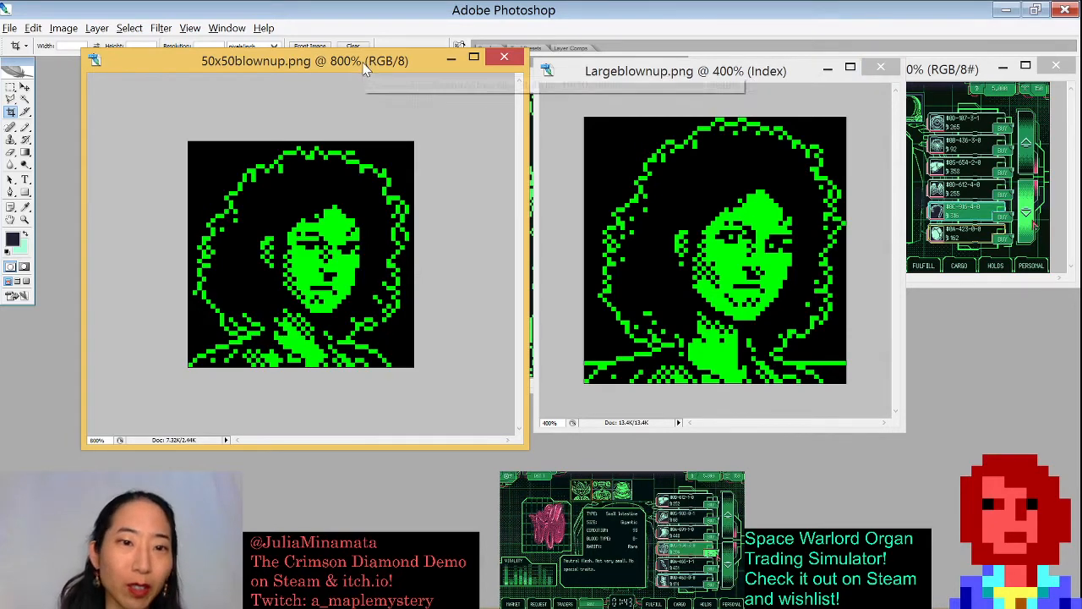
# - Zoom the 50x50blownup image out to 300% and shrink its window into the corner
pyautogui.hotkey('ctrl', '-')
pyautogui.hotkey('ctrl', '-')
pyautogui.hotkey('ctrl', '-')
pyautogui.hotkey('ctrl', '-')
pyautogui.hotkey('ctrl', '-')
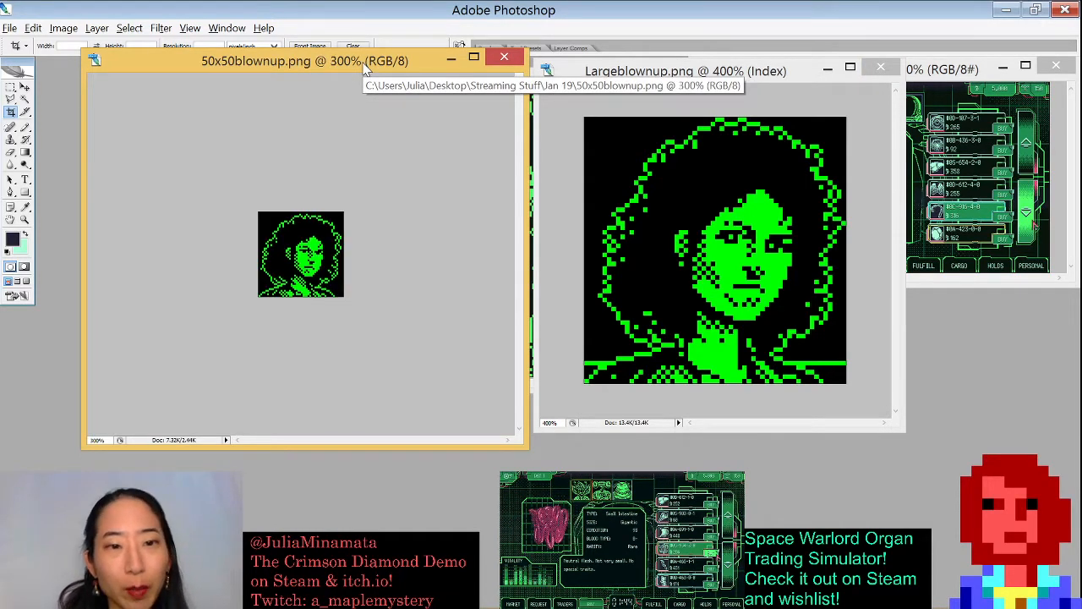
pyautogui.moveTo(522, 445); pyautogui.dragTo(220, 176)
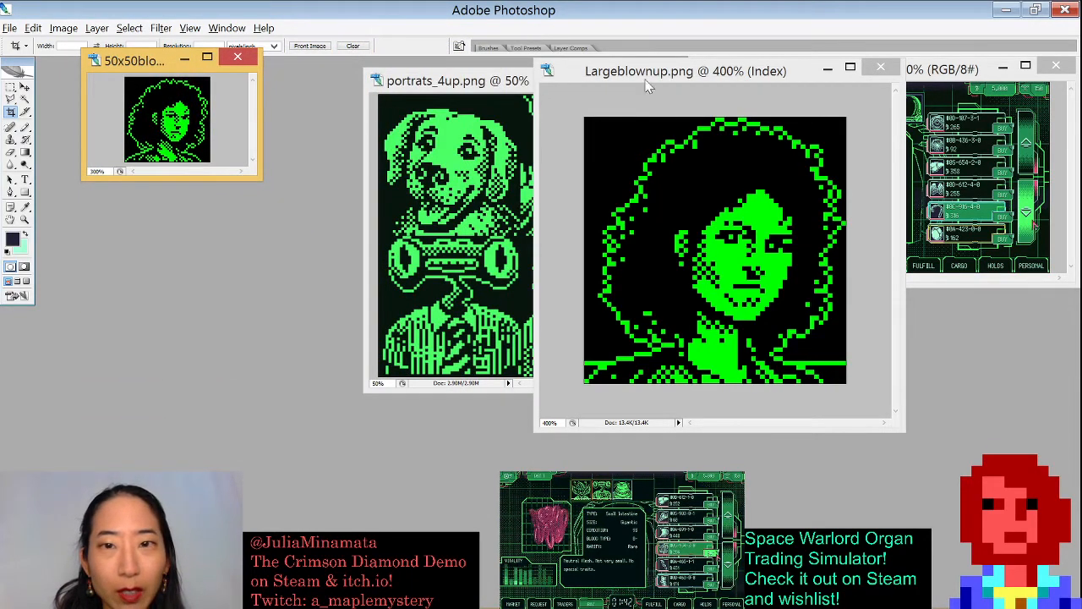
# - Move the Largeblownup window, zoom it out to 200%, and close the document
pyautogui.moveTo(656, 66); pyautogui.dragTo(243, 195)
pyautogui.hotkey('ctrl', '-')
pyautogui.hotkey('ctrl', '-')
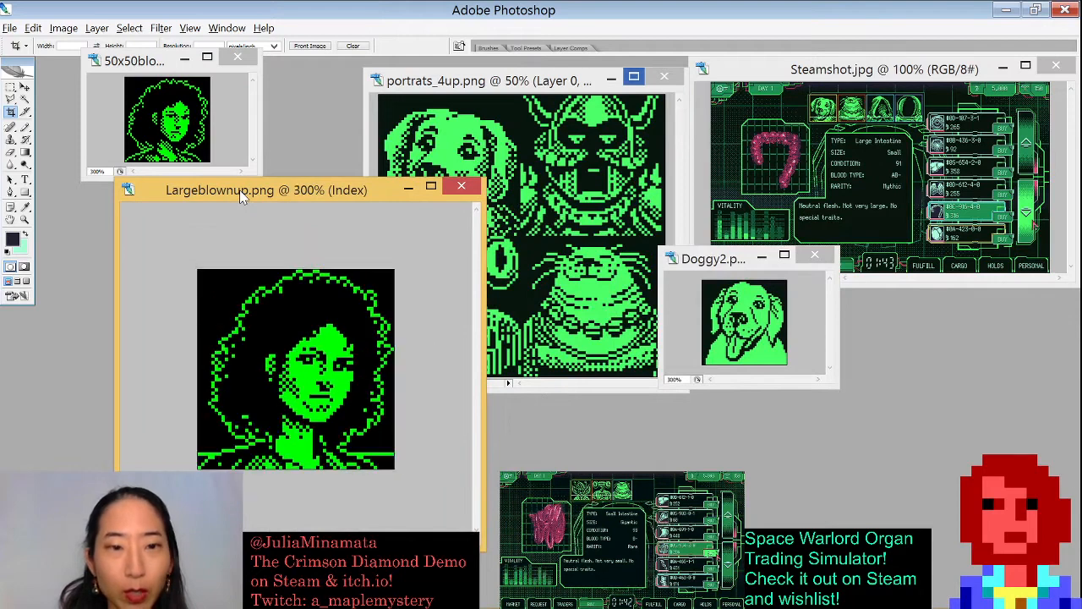
pyautogui.click(461, 186)
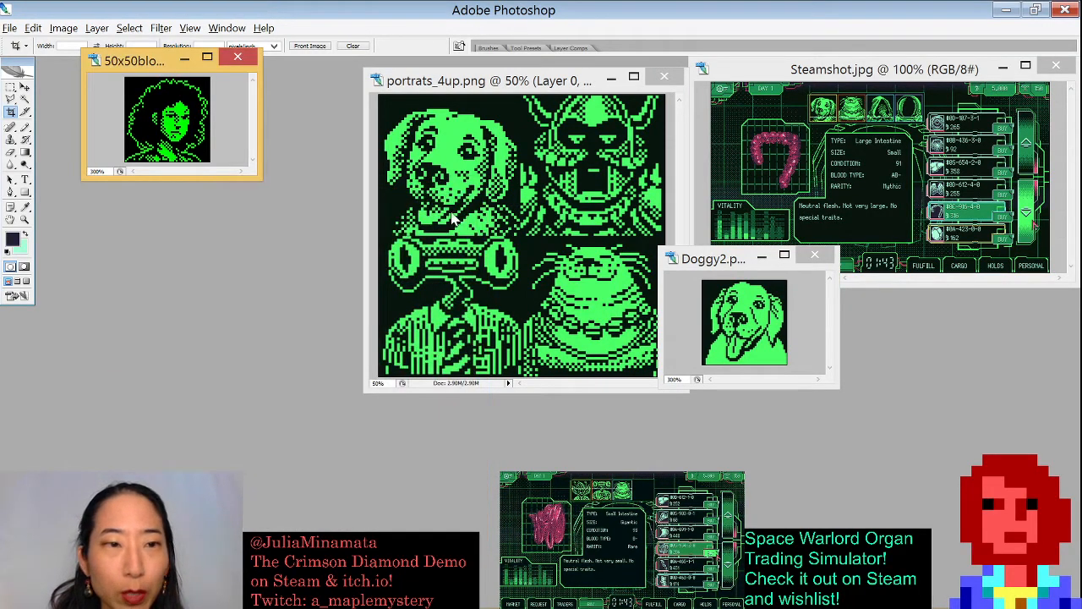
# - Move and enlarge the portrats_4up window to center it
pyautogui.moveTo(497, 84); pyautogui.dragTo(359, 95)
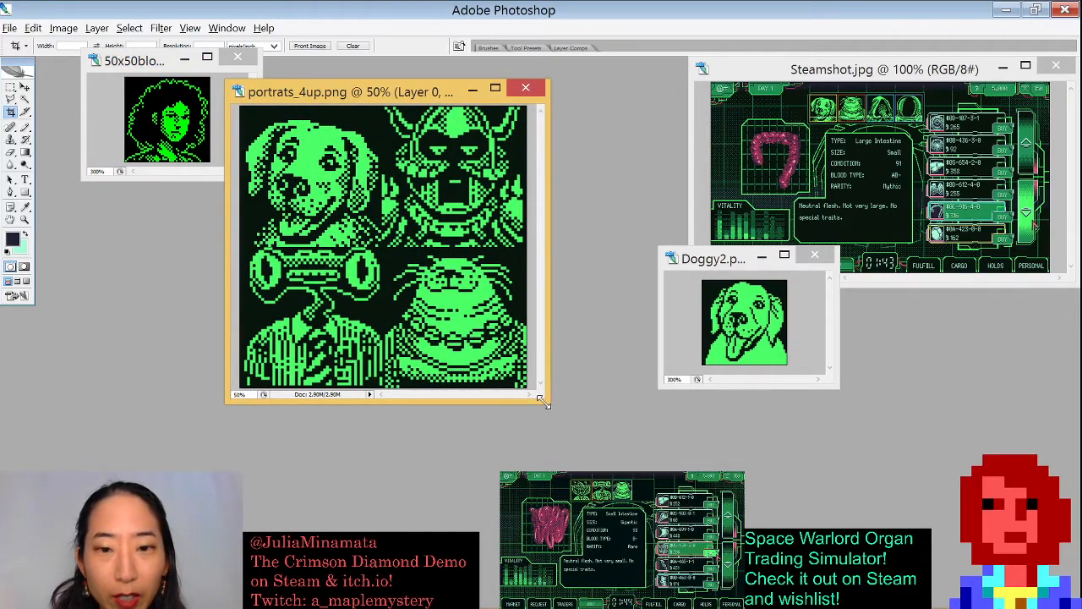
pyautogui.moveTo(548, 402); pyautogui.dragTo(717, 495)
pyautogui.moveTo(530, 92); pyautogui.dragTo(607, 86)
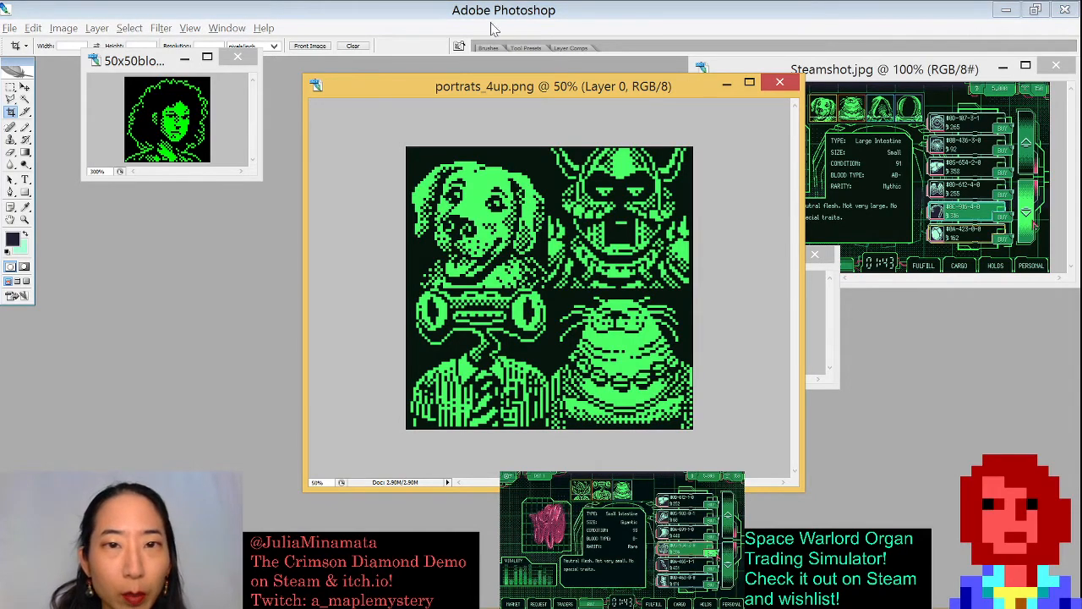
# - Open the file WarBored50x50 from the Jan 19 folder
pyautogui.hotkey('ctrl', 'o')
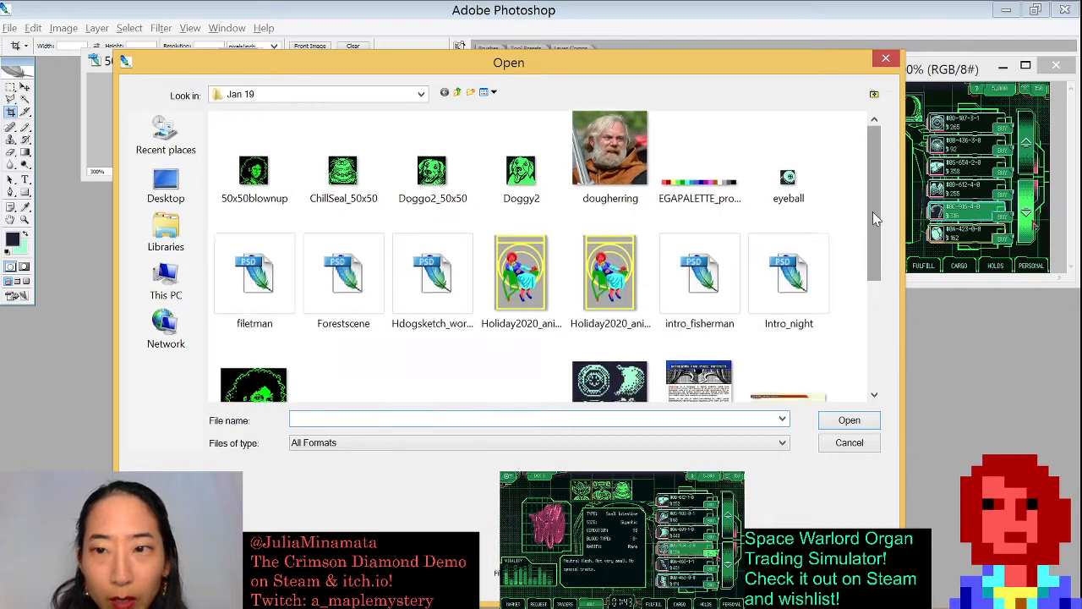
pyautogui.moveTo(872, 211); pyautogui.dragTo(872, 310)
pyautogui.click(681, 375)
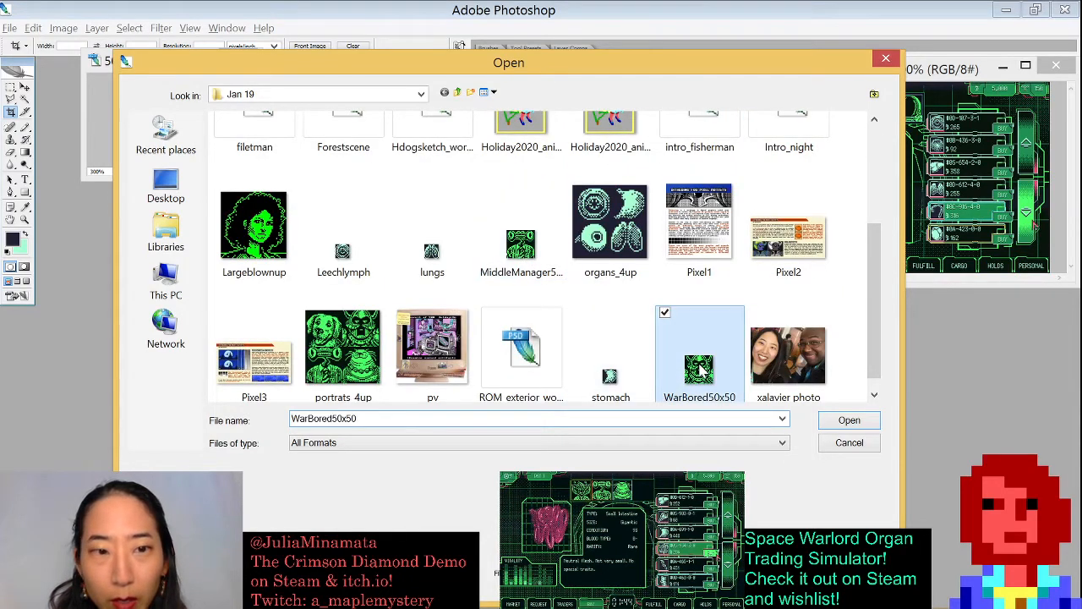
pyautogui.doubleClick(700, 370)
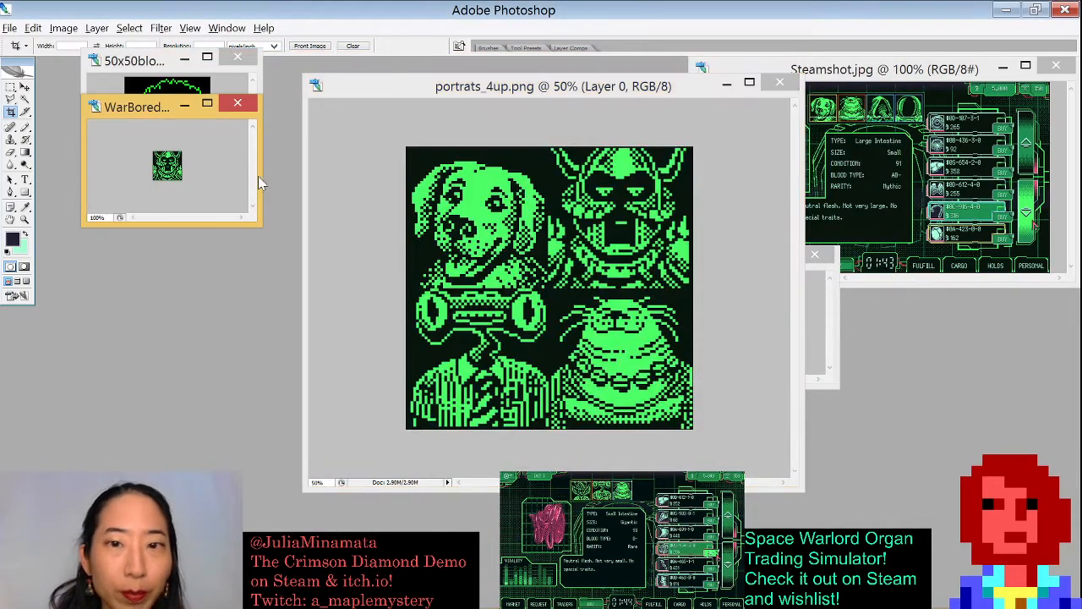
# - Enlarge the WarBored50x50 window and zoom the image to 600%
pyautogui.moveTo(259, 223); pyautogui.dragTo(333, 461)
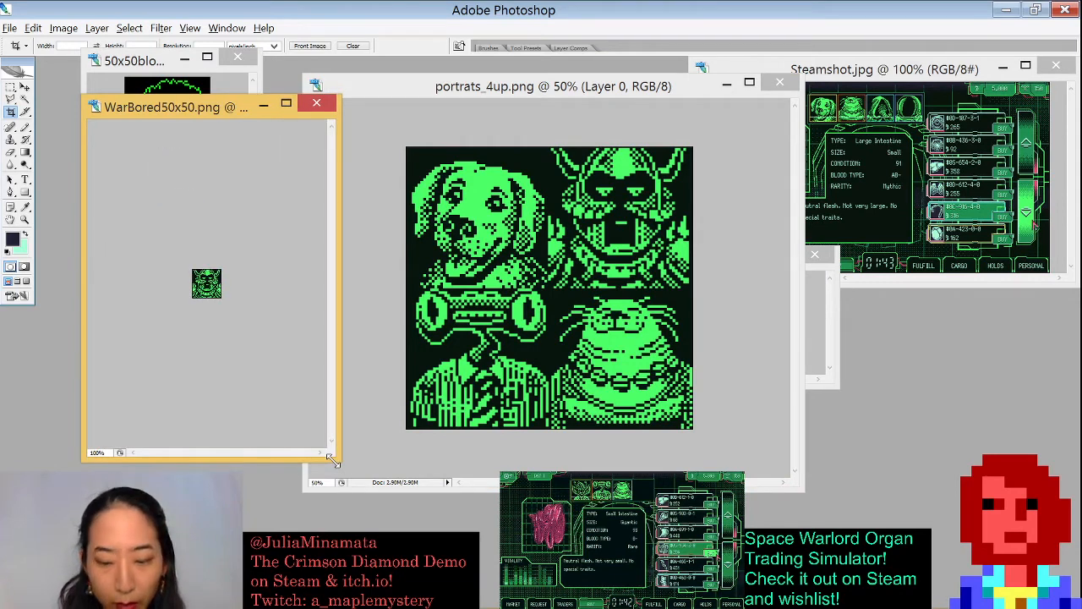
pyautogui.hotkey('ctrl', '+')
pyautogui.hotkey('ctrl', '+')
pyautogui.hotkey('ctrl', '+')
pyautogui.hotkey('ctrl', '+')
pyautogui.hotkey('ctrl', '+')
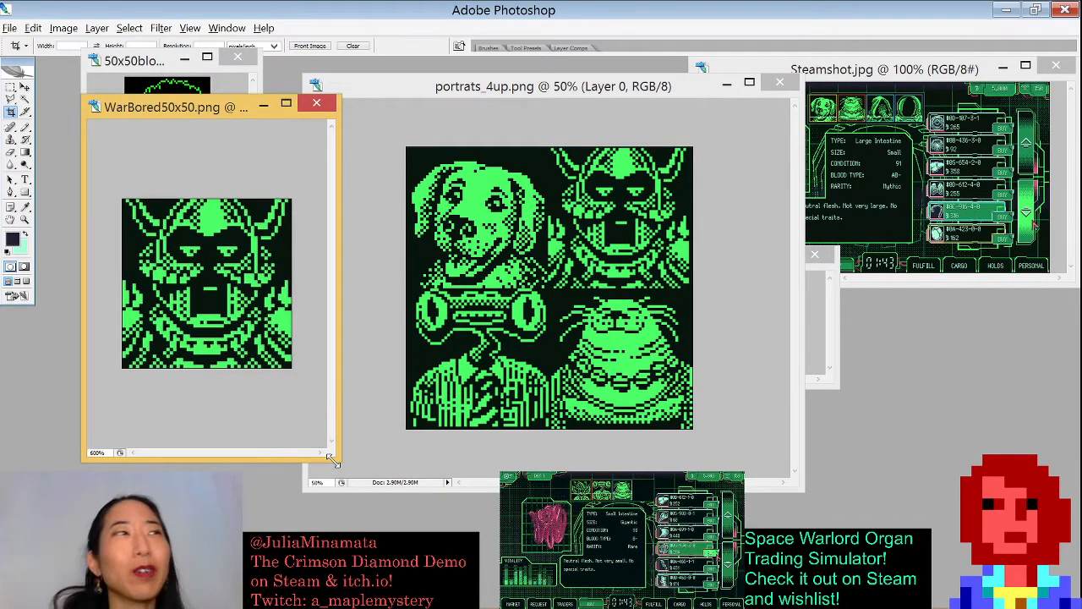
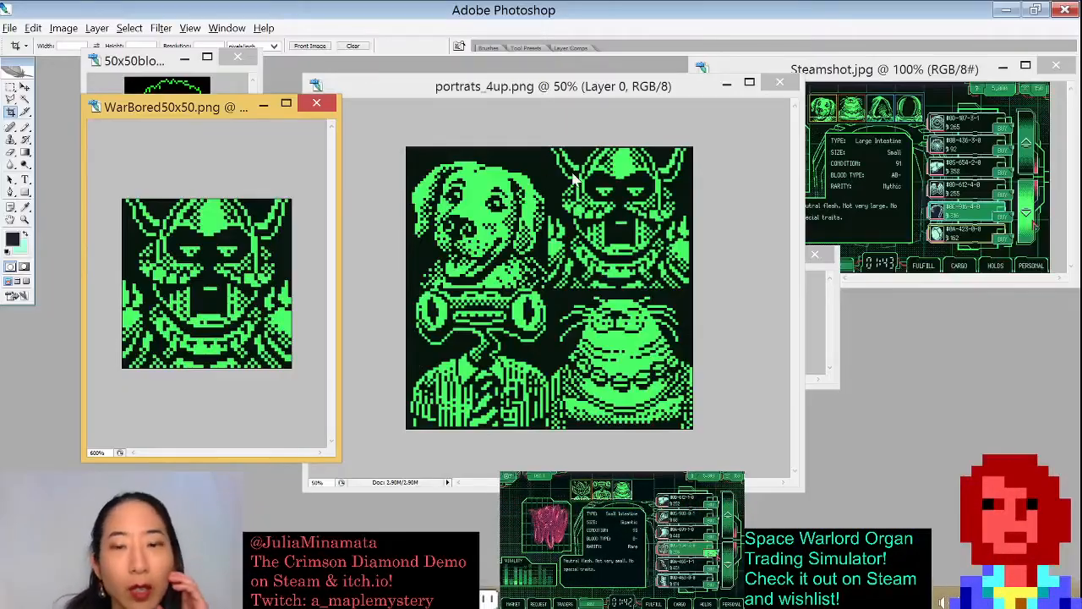
# - Open Doggy2.png and shift the portrats_4up window further right
pyautogui.moveTo(487, 87); pyautogui.dragTo(445, 90)
pyautogui.click(831, 339)
pyautogui.moveTo(732, 262); pyautogui.dragTo(182, 127)
pyautogui.moveTo(376, 90); pyautogui.dragTo(486, 96)
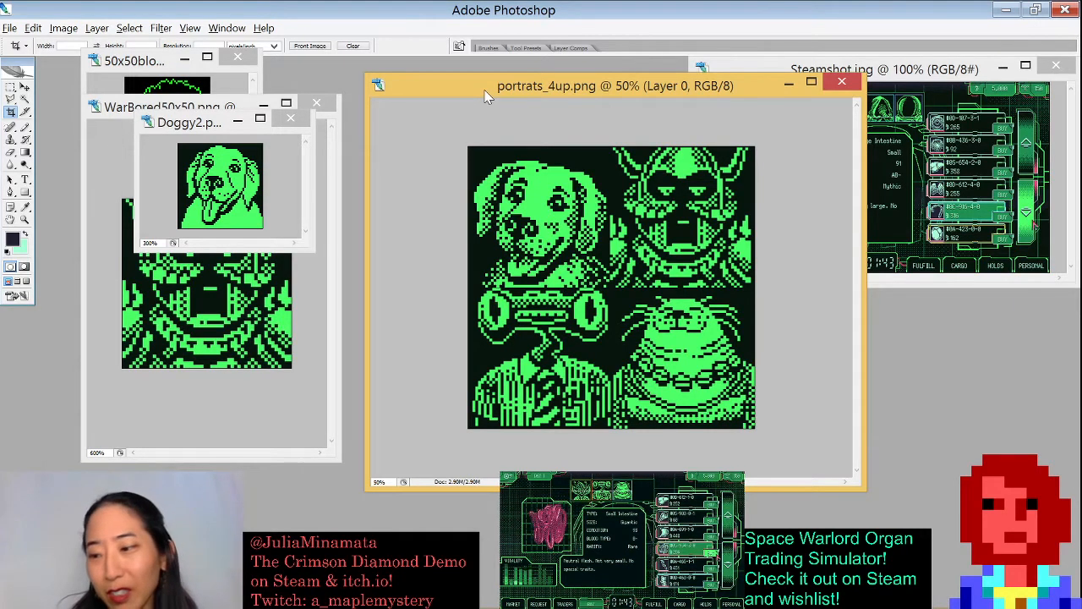
# - Enlarge the Doggy2 window and move it slightly left over the WarBored50x50 window
pyautogui.moveTo(312, 250); pyautogui.dragTo(398, 401)
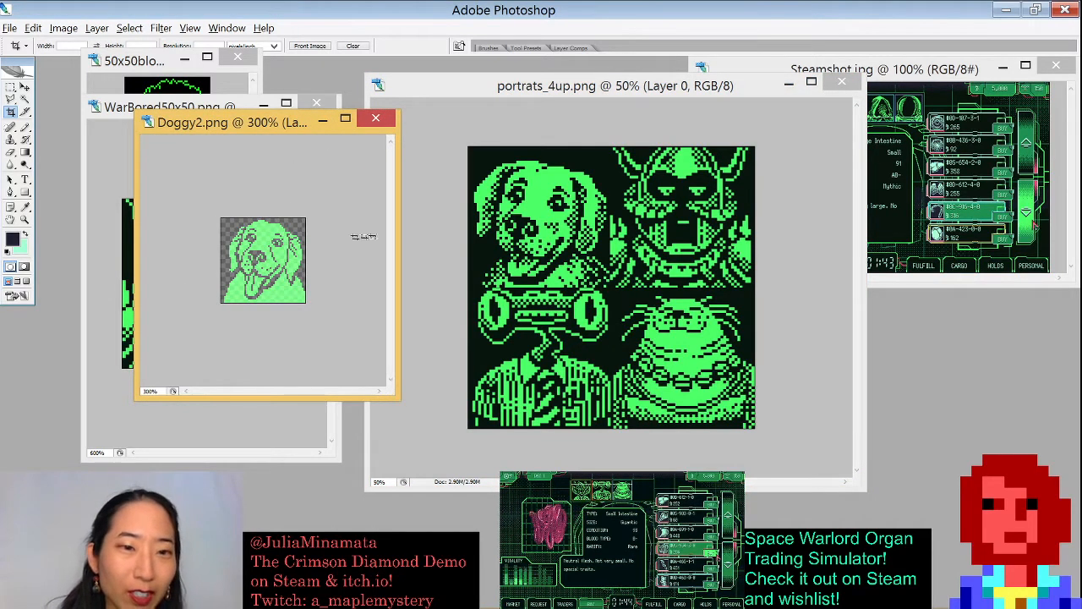
pyautogui.moveTo(242, 112); pyautogui.dragTo(211, 118)
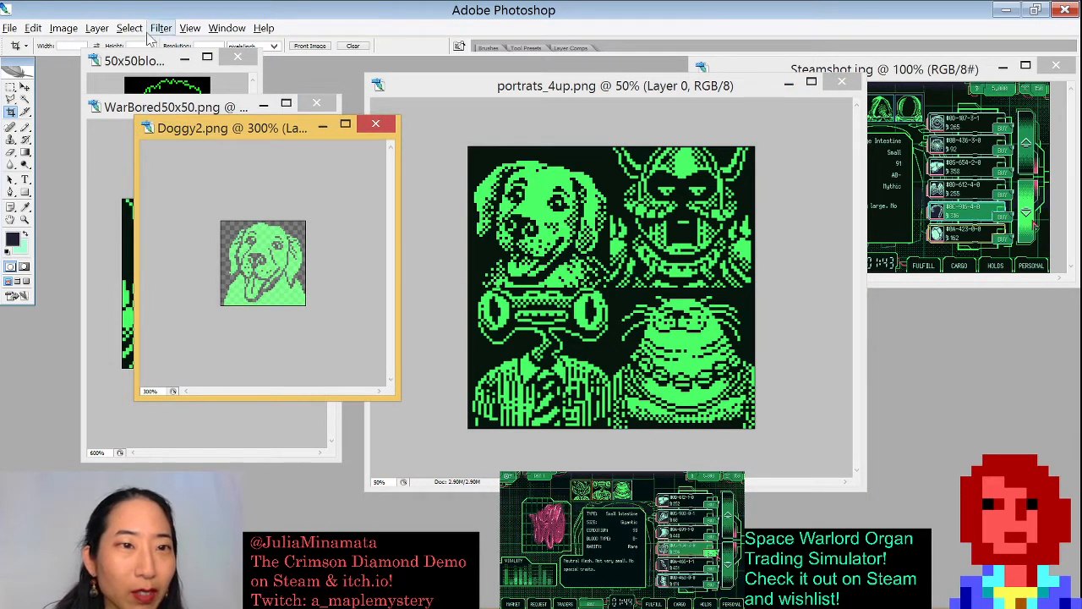
# - Revert Doggy2 to its opened state, removing the master opacity change through the History panel, and close the panel
pyautogui.click(33, 28)
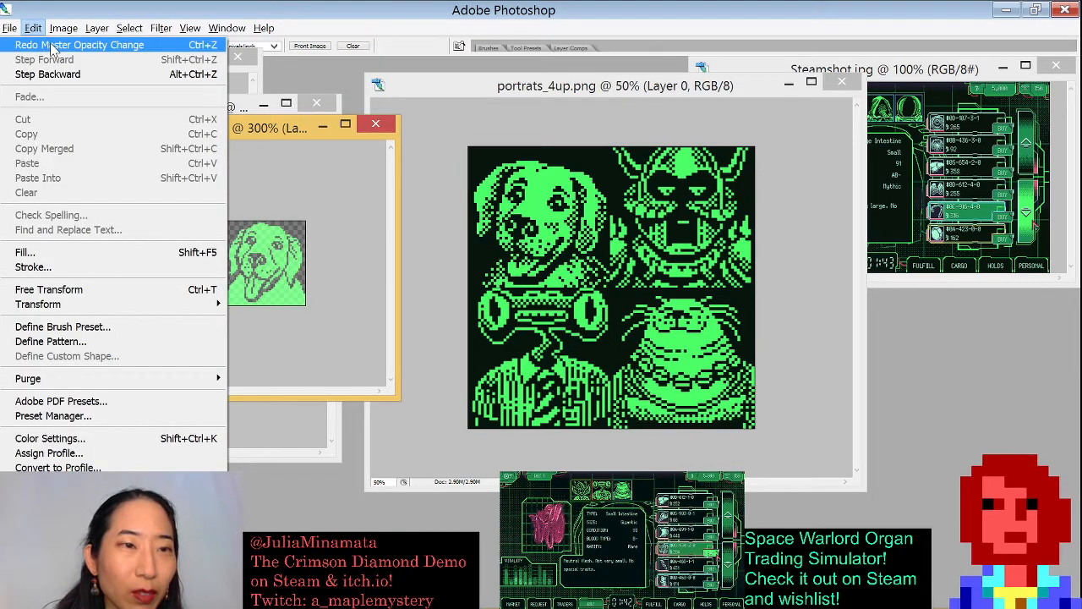
pyautogui.click(49, 44)
pyautogui.click(34, 28)
pyautogui.click(49, 45)
pyautogui.click(228, 28)
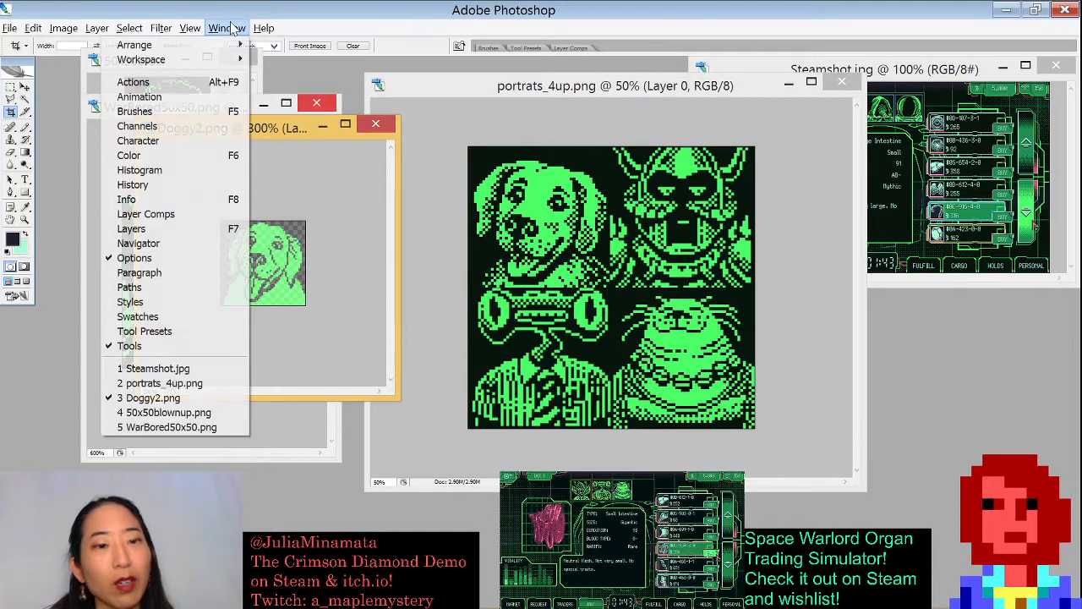
pyautogui.click(169, 184)
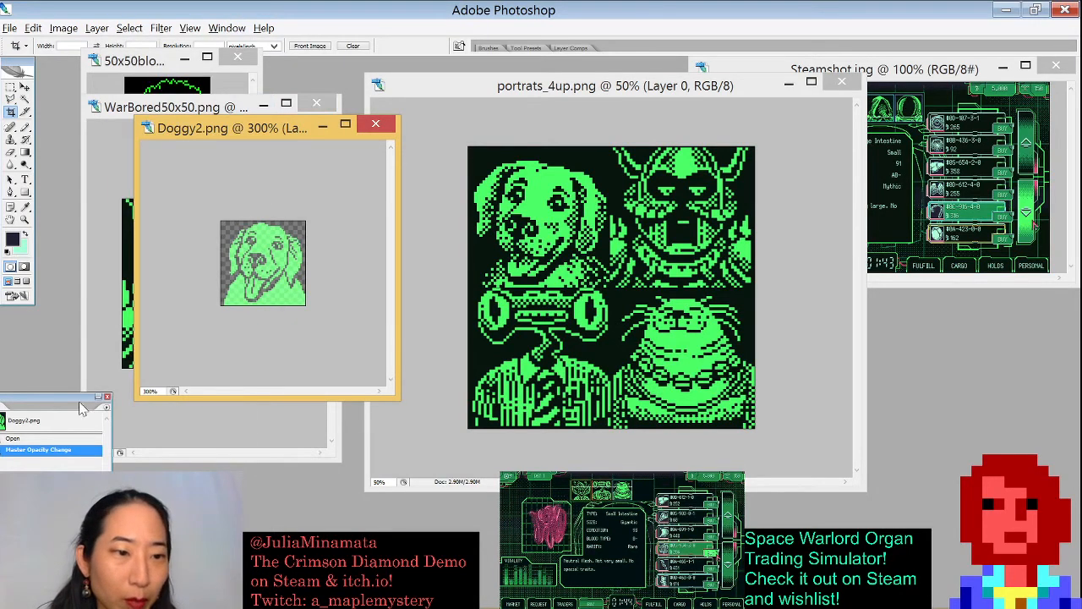
pyautogui.click(42, 439)
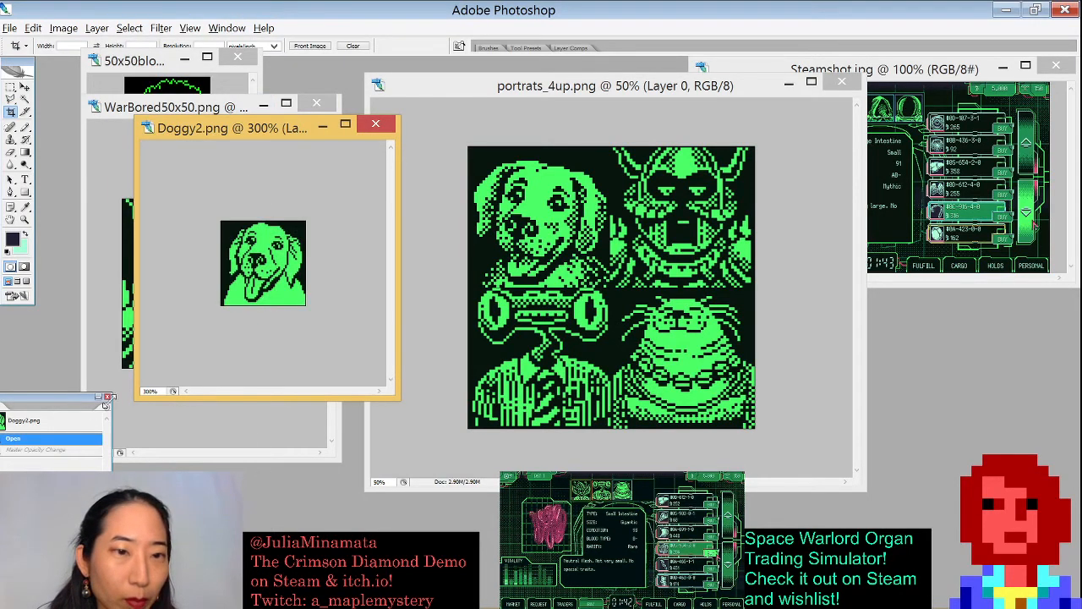
pyautogui.click(107, 398)
# - Enlarge the Doggy2 window, zoom the image to 700%, and move the window to the upper left
pyautogui.moveTo(390, 393); pyautogui.dragTo(471, 499)
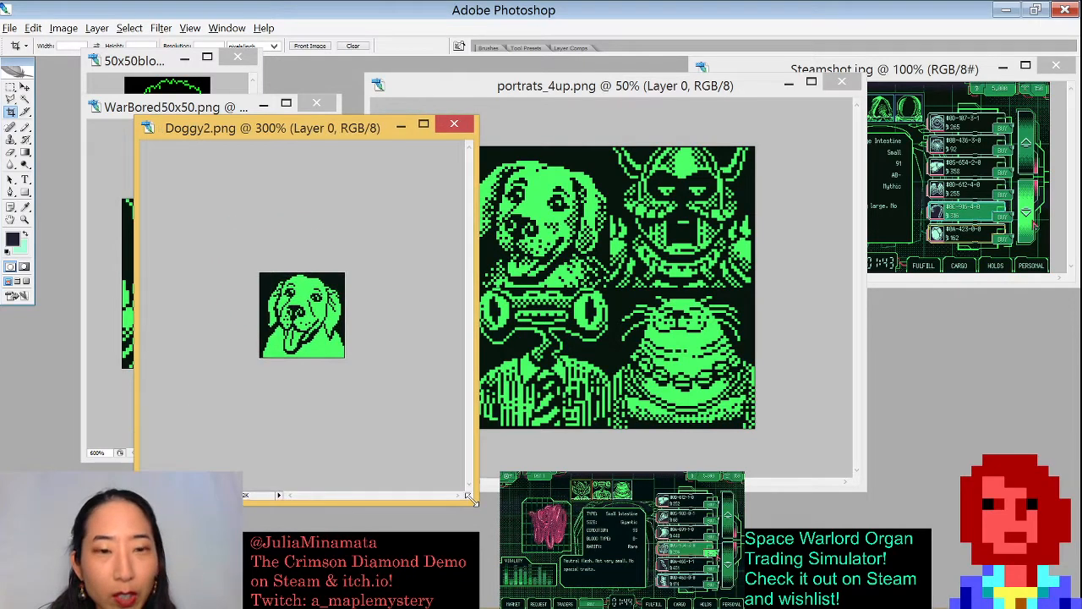
pyautogui.hotkey('ctrl', '+')
pyautogui.hotkey('ctrl', '+')
pyautogui.hotkey('ctrl', '+')
pyautogui.hotkey('ctrl', '+')
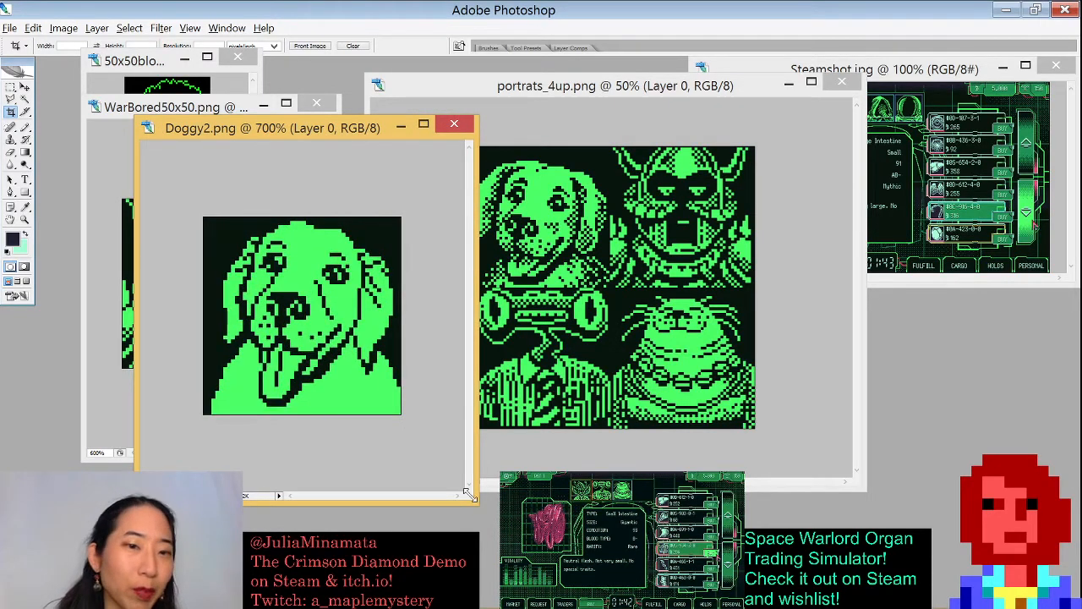
pyautogui.moveTo(278, 134); pyautogui.dragTo(197, 83)
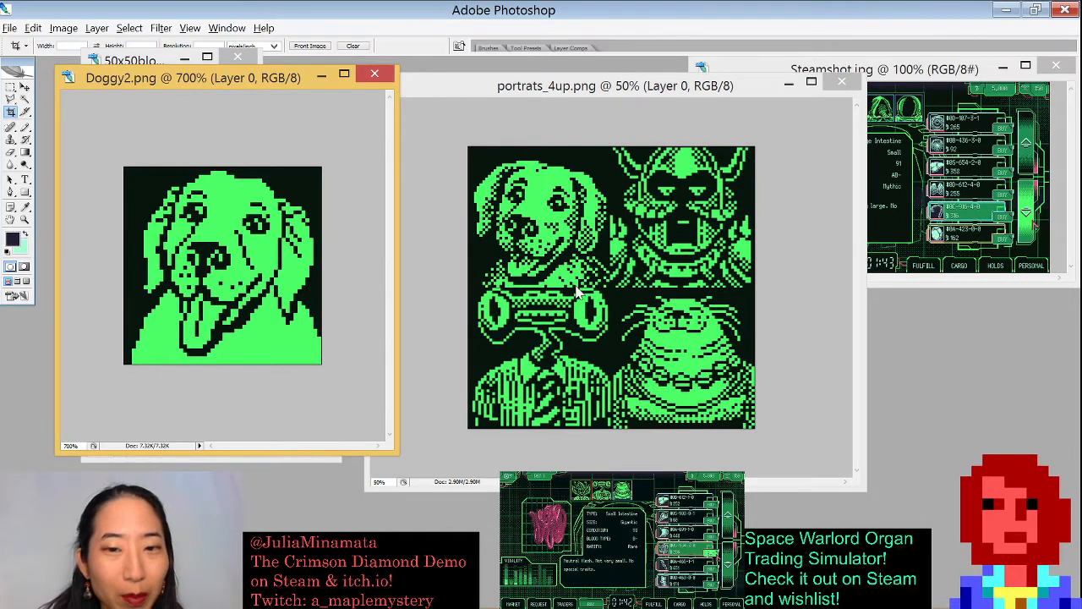
# - Nudge the portrats_4up and Doggy2 windows, then close Doggy2 and reactivate portrats_4up
pyautogui.moveTo(522, 87); pyautogui.dragTo(513, 74)
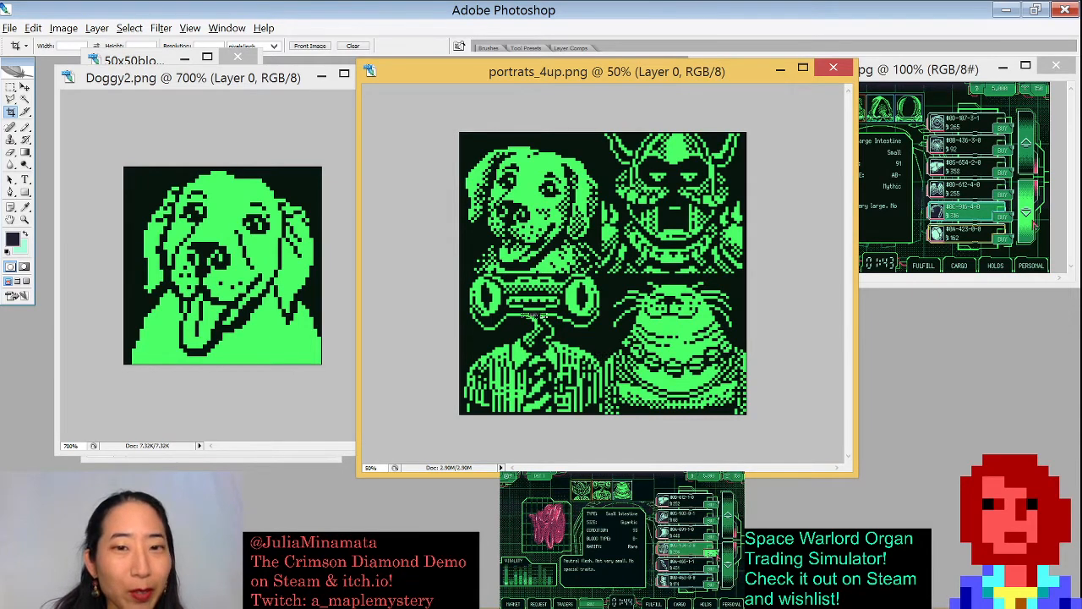
pyautogui.click(263, 85)
pyautogui.moveTo(263, 84); pyautogui.dragTo(260, 118)
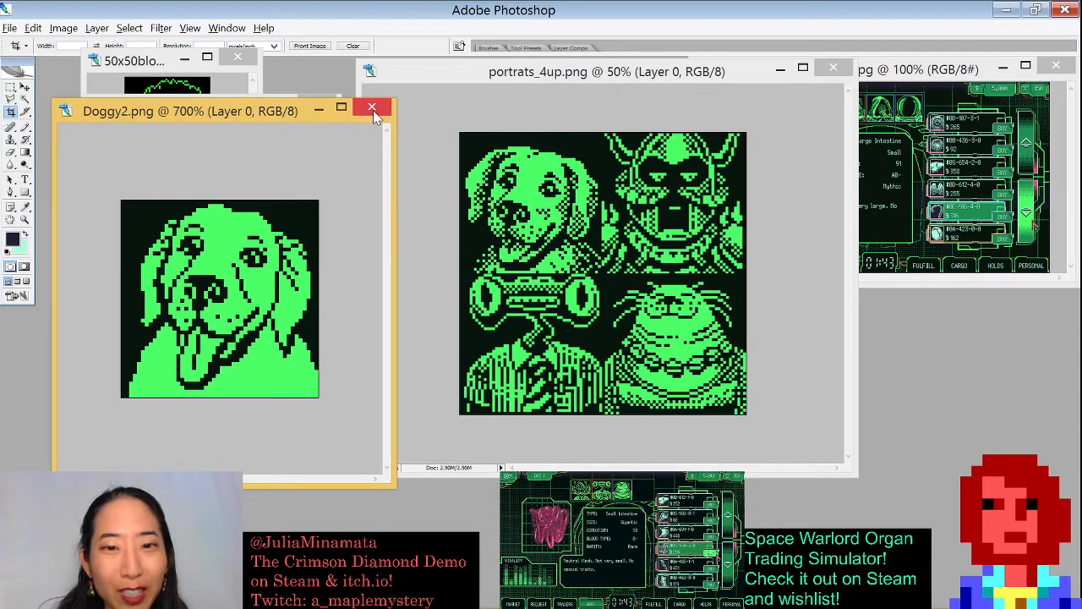
pyautogui.click(373, 109)
pyautogui.click(545, 241)
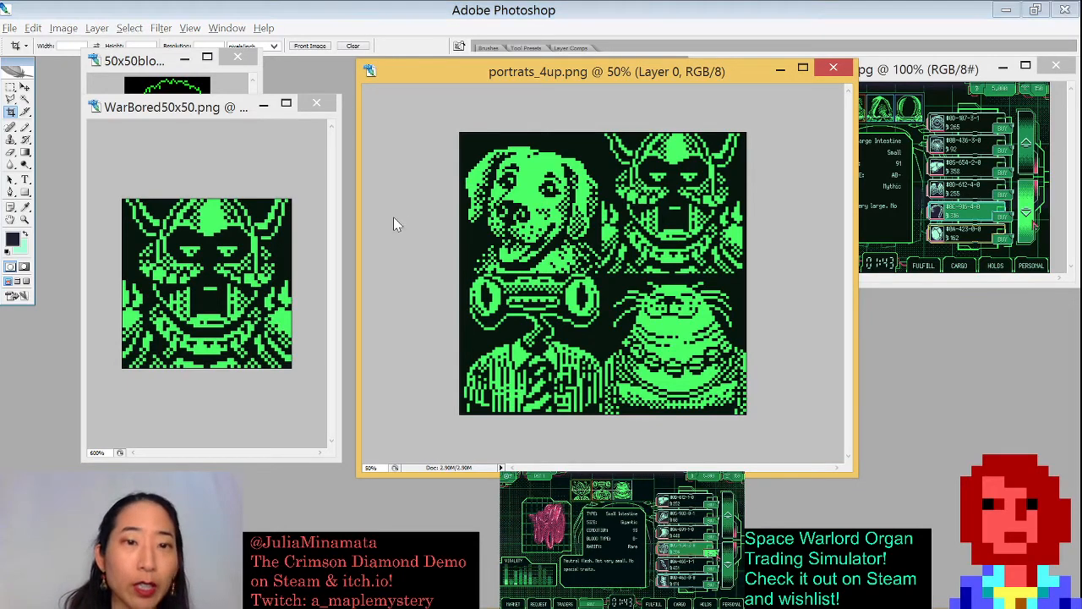
# - Open organs_4up from the Jan 19 folder and position its window over portrats_4up
pyautogui.hotkey('ctrl', 'o')
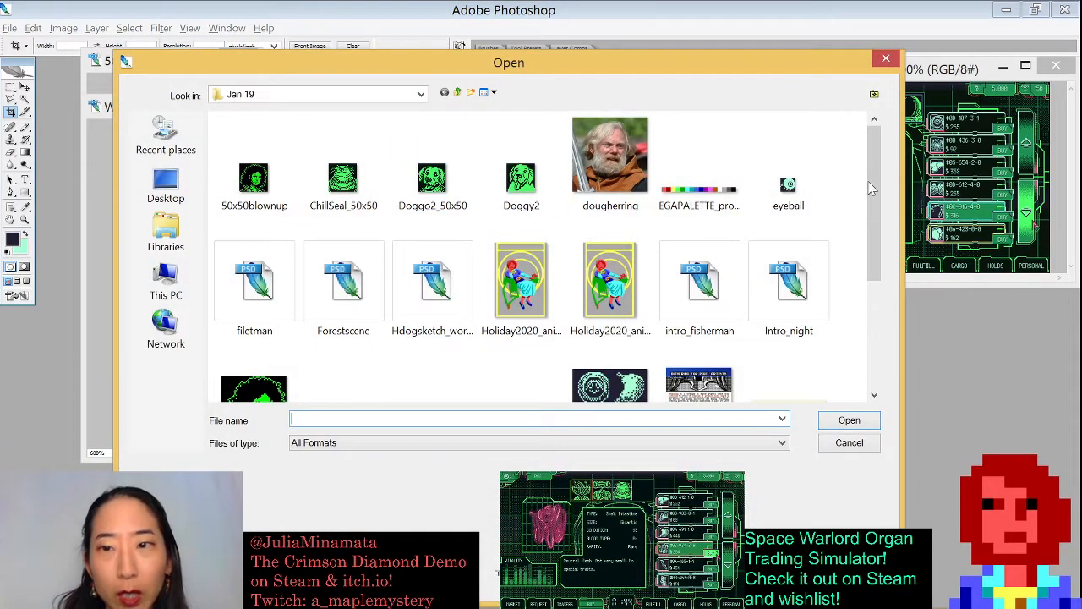
pyautogui.doubleClick(608, 385)
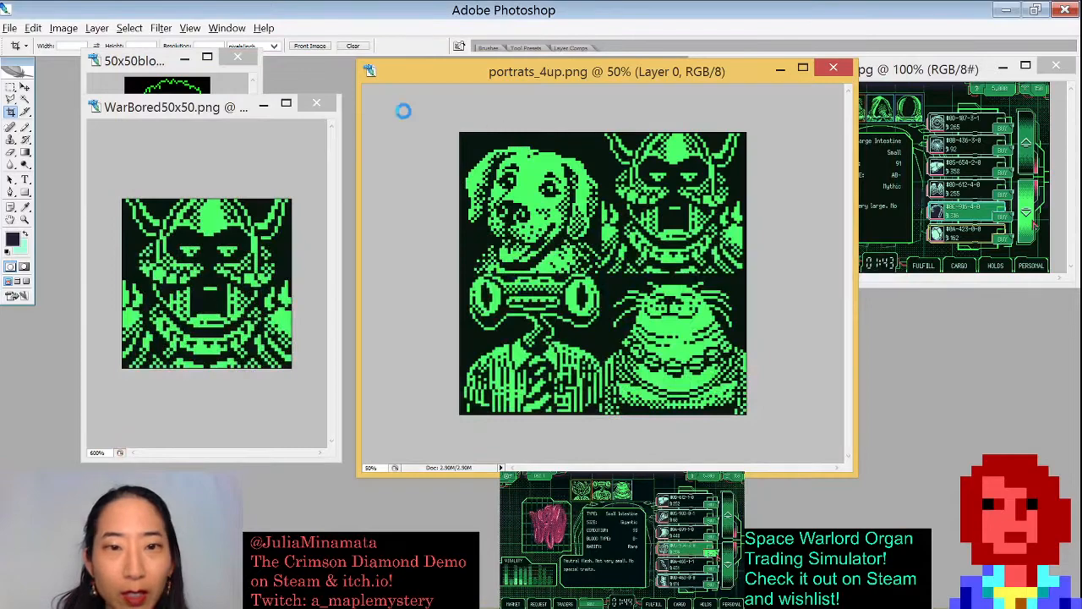
pyautogui.moveTo(289, 119); pyautogui.dragTo(640, 123)
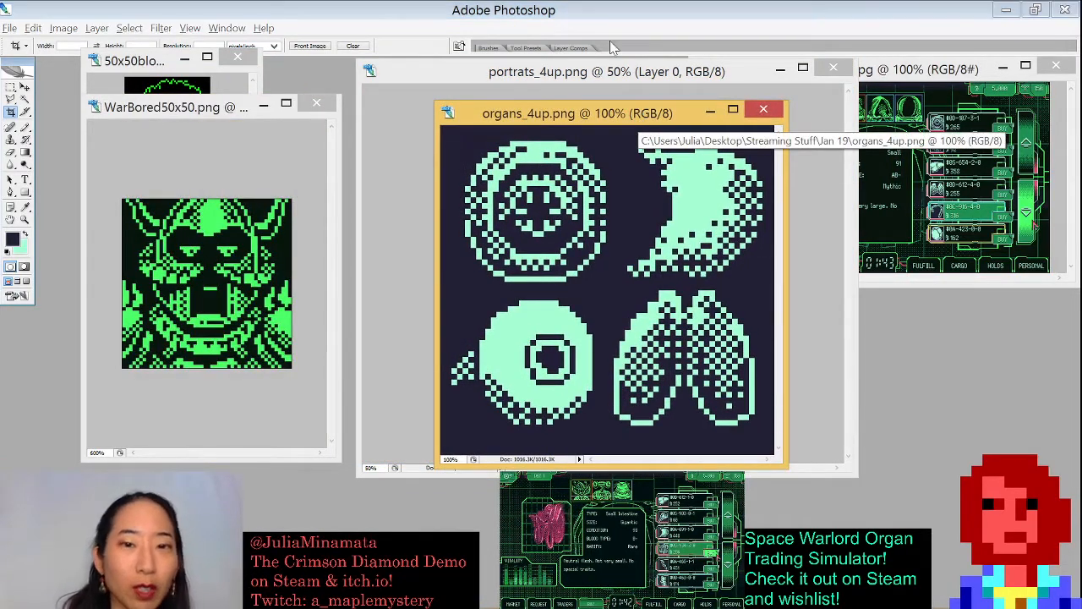
# - Open Leechlymph and lungs together from the Jan 19 folder
pyautogui.hotkey('ctrl', 'o')
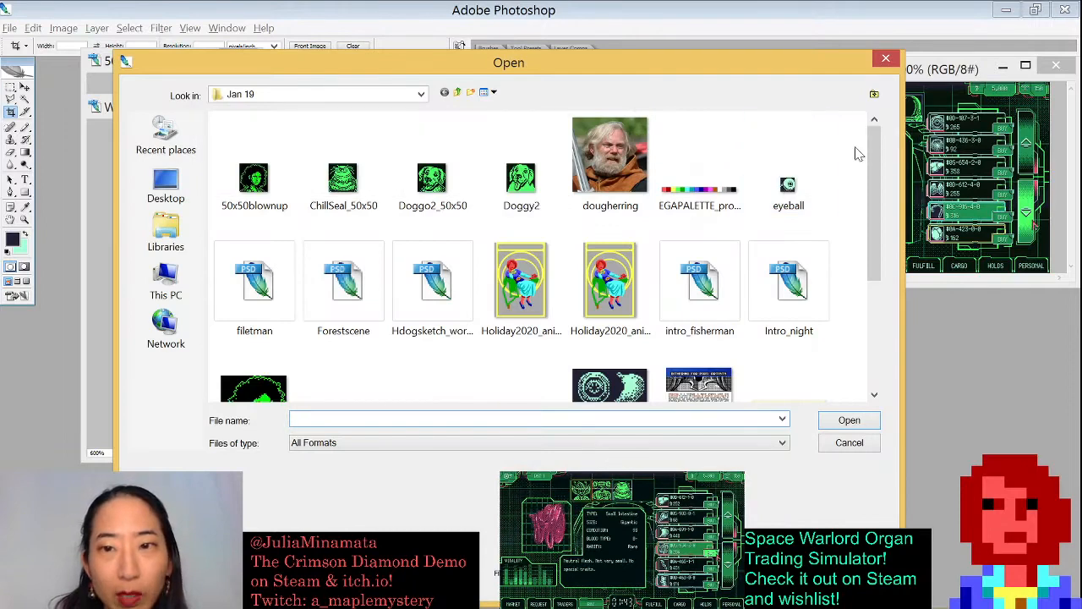
pyautogui.click(800, 174)
pyautogui.moveTo(880, 180); pyautogui.dragTo(889, 270)
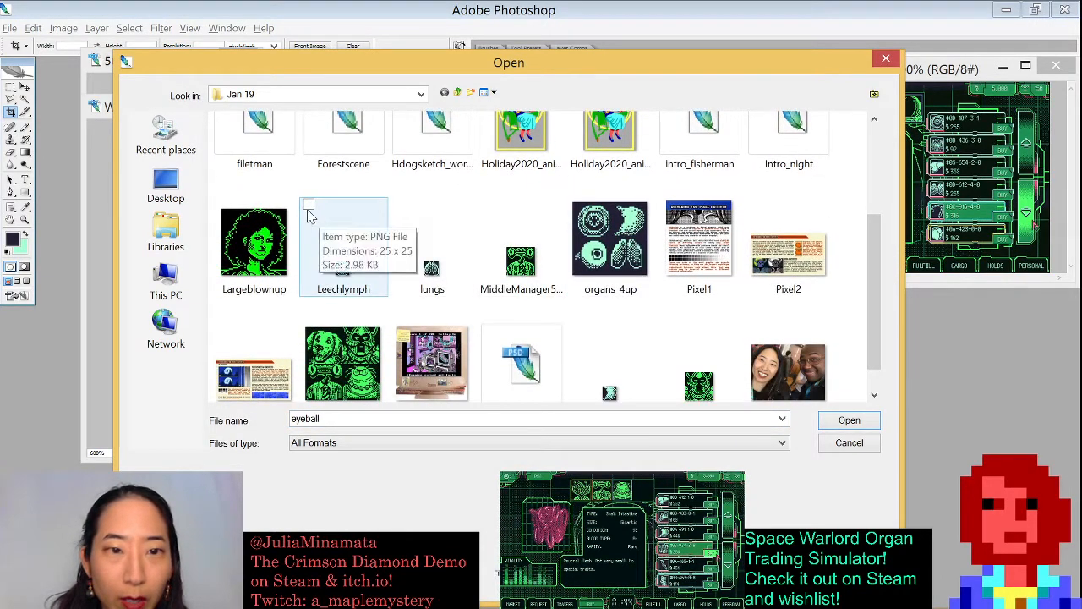
pyautogui.click(309, 205)
pyautogui.click(399, 208)
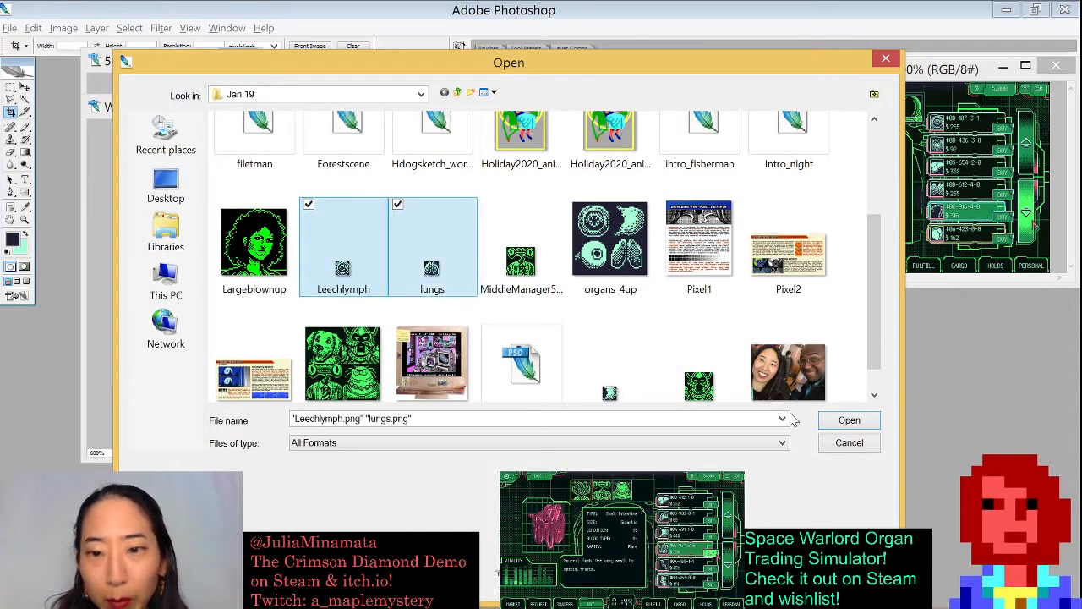
pyautogui.click(846, 418)
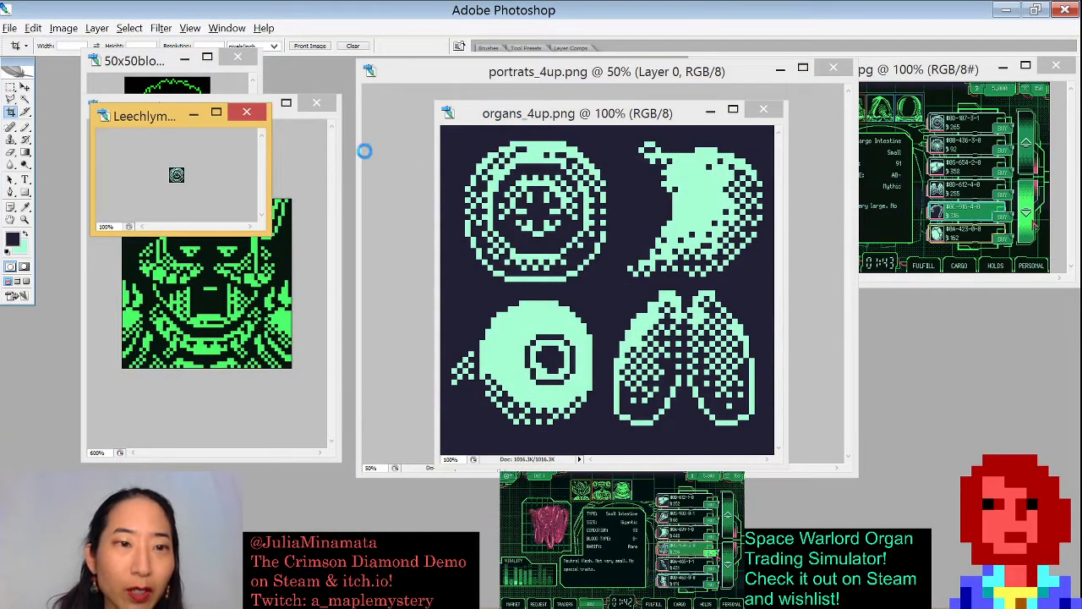
# - Enlarge the Leechlymph window, zoom it to 1600%, and check its image size without changing it
pyautogui.moveTo(259, 183); pyautogui.dragTo(166, 364)
pyautogui.moveTo(118, 117); pyautogui.dragTo(165, 156)
pyautogui.moveTo(313, 269); pyautogui.dragTo(445, 494)
pyautogui.hotkey('ctrl', '+')
pyautogui.hotkey('ctrl', '+')
pyautogui.hotkey('ctrl', '+')
pyautogui.hotkey('ctrl', '+')
pyautogui.hotkey('ctrl', '+')
pyautogui.hotkey('ctrl', '+')
pyautogui.hotkey('ctrl', '+')
pyautogui.hotkey('ctrl', '+')
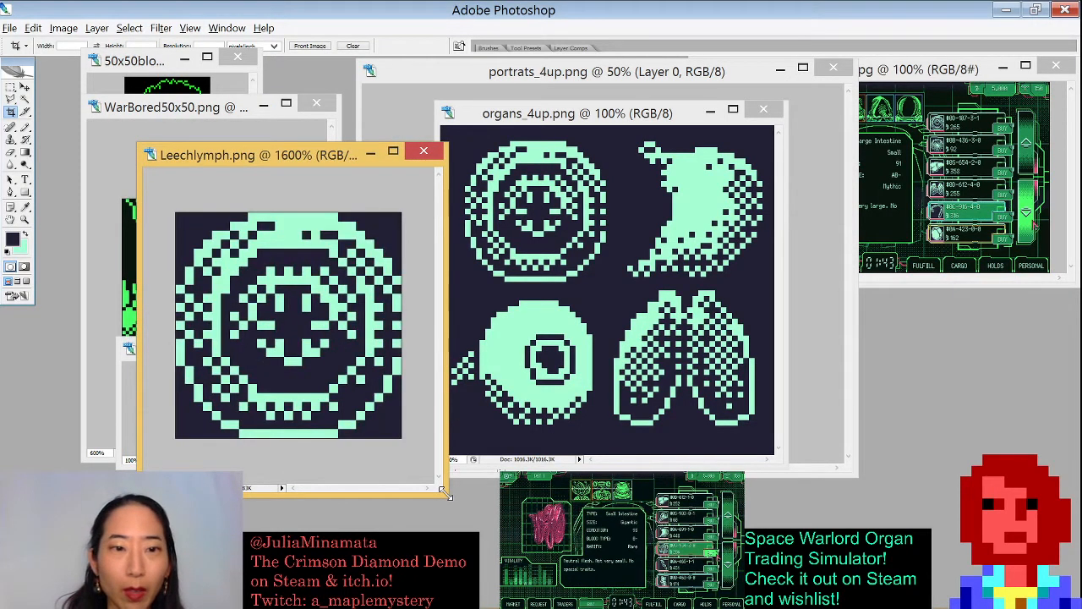
pyautogui.hotkey('ctrl', 'alt', 'i')
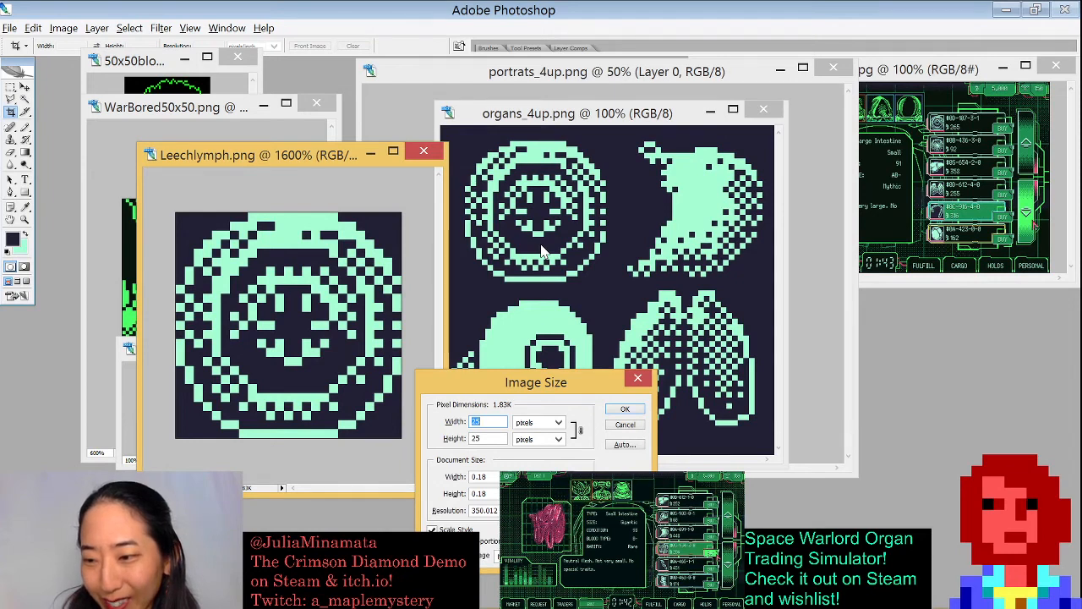
pyautogui.press('Escape')
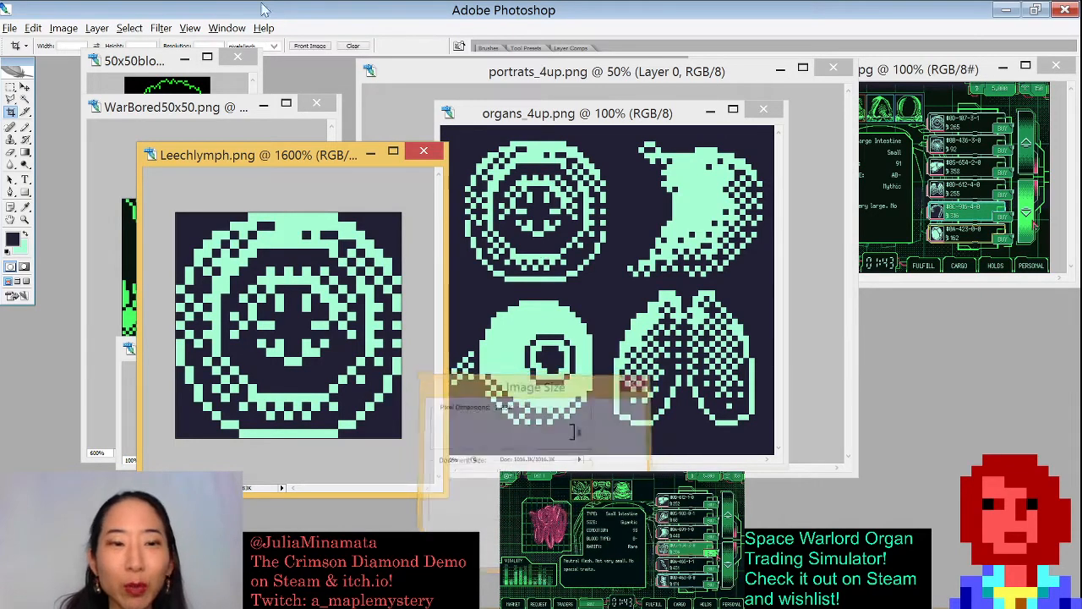
# - Bring the Steamshot window forward, move it left, enlarge it and zoom to 300%
pyautogui.click(875, 80)
pyautogui.moveTo(877, 83); pyautogui.dragTo(689, 104)
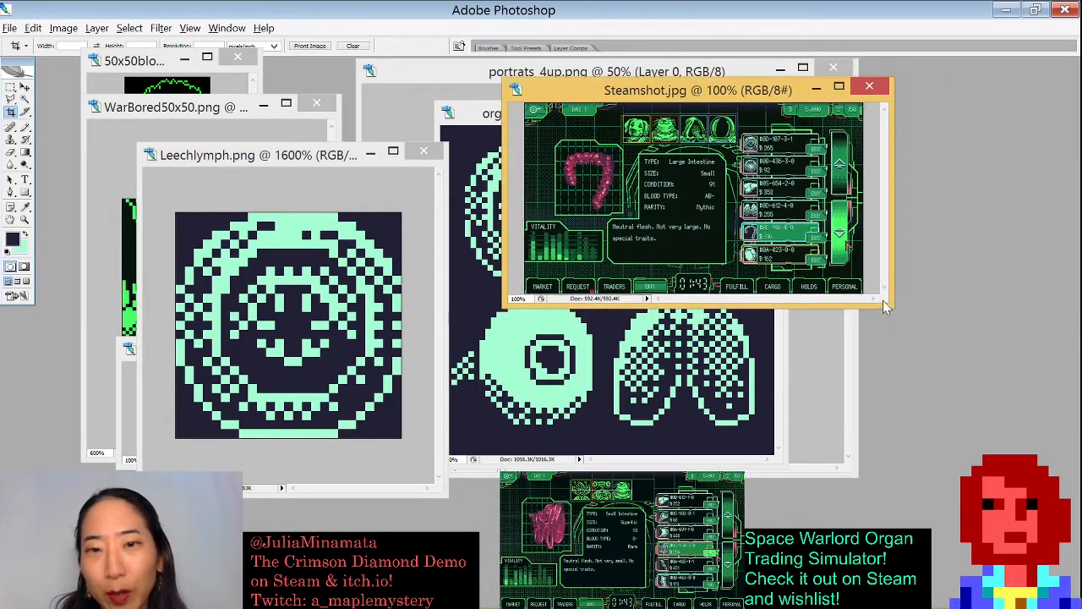
pyautogui.hotkey('ctrl', '+')
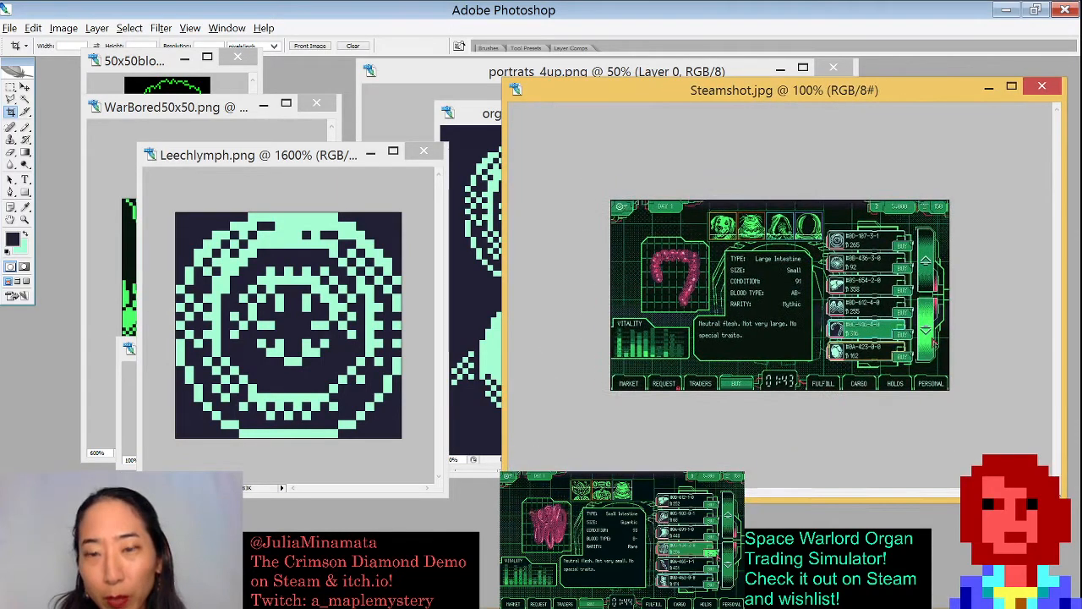
pyautogui.hotkey('ctrl', '+')
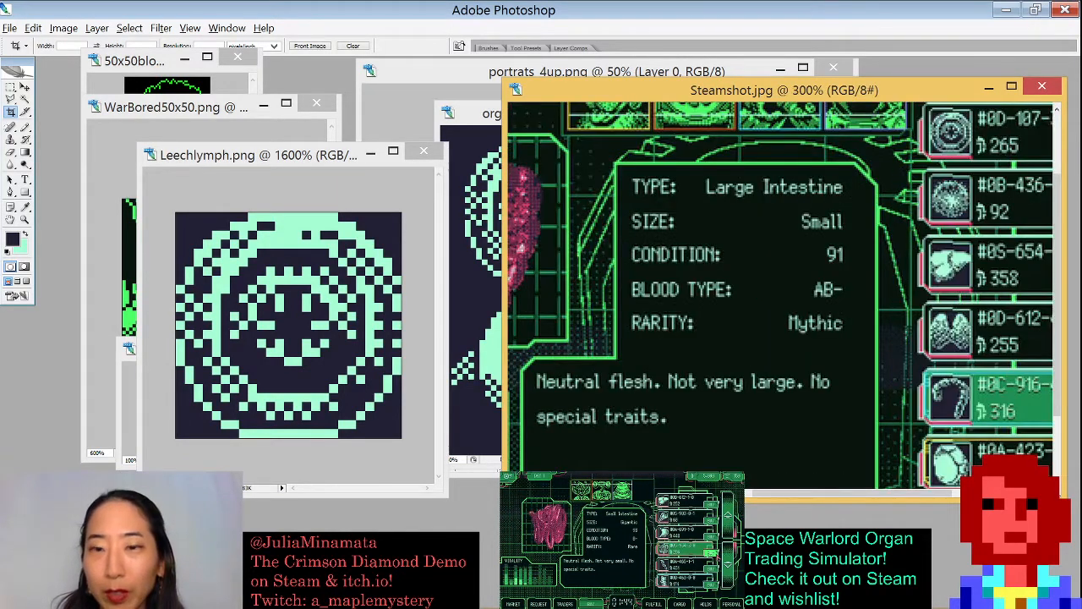
# - Shift the Leechlymph window left, widen the Steamshot window, pan its view and zoom it out to 200%
pyautogui.moveTo(309, 160); pyautogui.dragTo(219, 156)
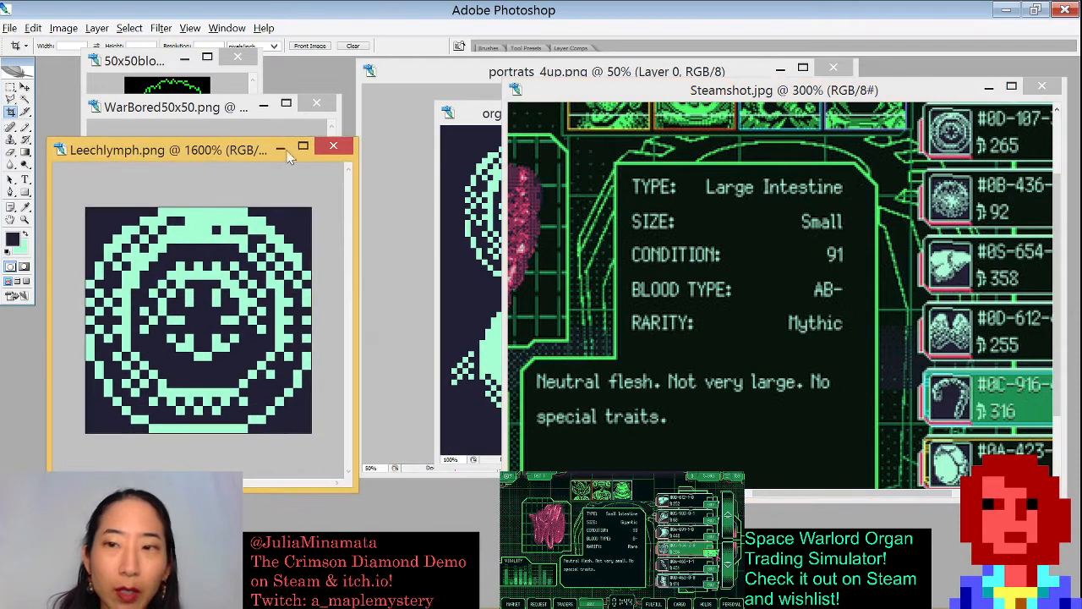
pyautogui.moveTo(503, 170); pyautogui.dragTo(408, 172)
pyautogui.moveTo(746, 234); pyautogui.dragTo(579, 261)
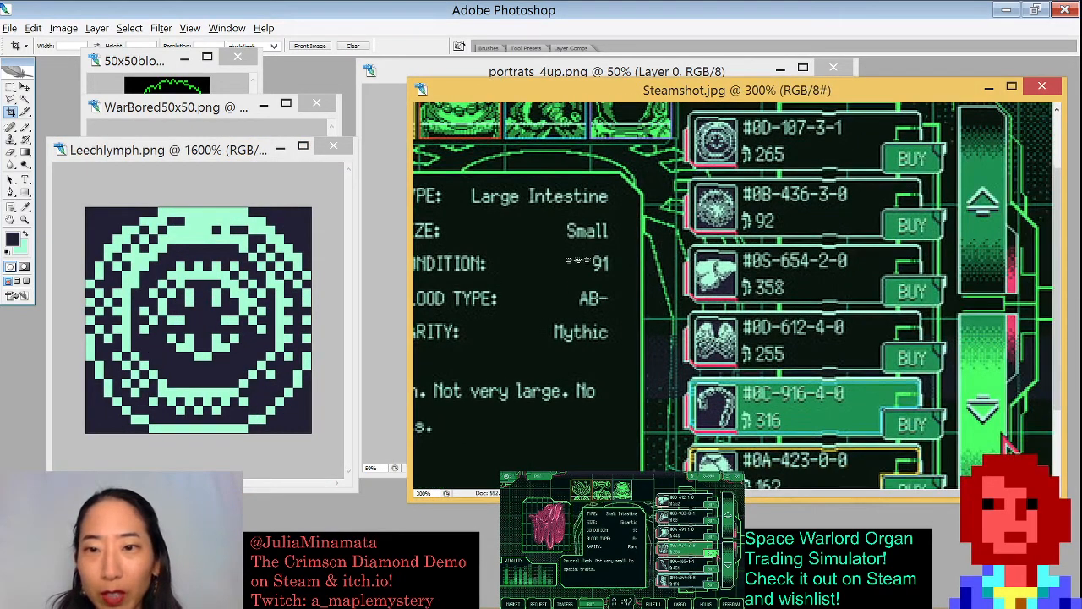
pyautogui.hotkey('ctrl', '-')
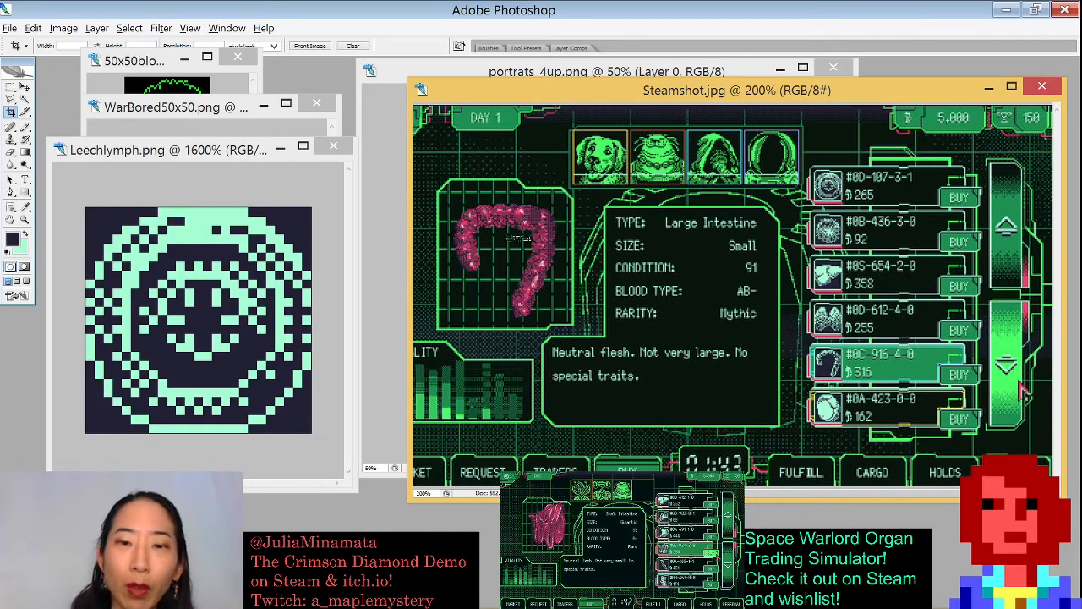
# - Move the Leechlymph window beside Steamshot and zoom it out to 400%
pyautogui.moveTo(208, 151); pyautogui.dragTo(276, 156)
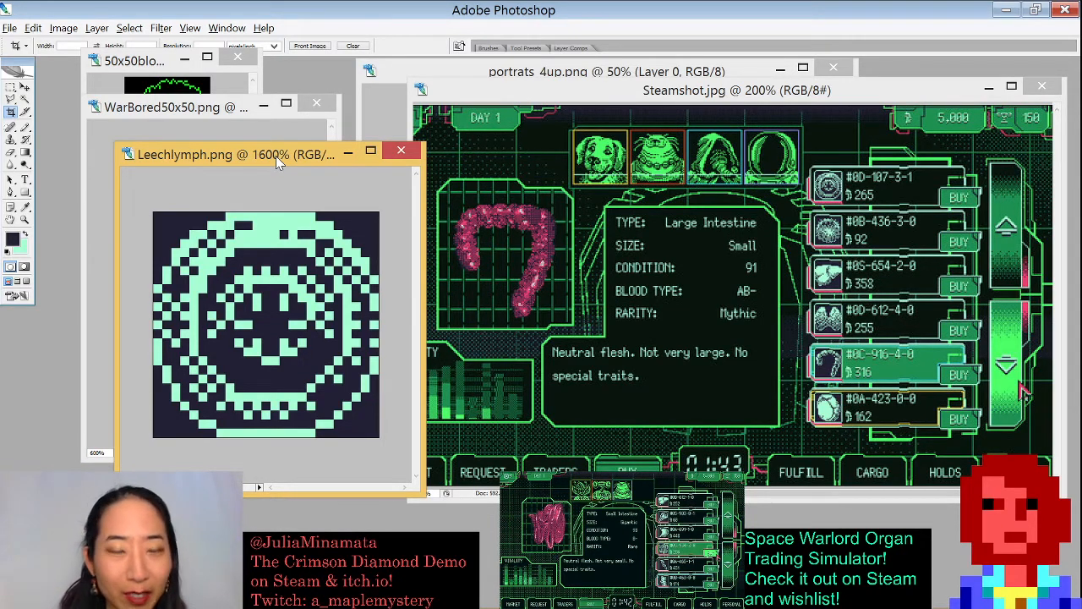
pyautogui.moveTo(288, 153); pyautogui.dragTo(414, 114)
pyautogui.hotkey('ctrl', '-')
pyautogui.hotkey('ctrl', '-')
pyautogui.hotkey('ctrl', '-')
pyautogui.hotkey('ctrl', '-')
pyautogui.hotkey('ctrl', '-')
pyautogui.hotkey('ctrl', '-')
pyautogui.hotkey('ctrl', '-')
pyautogui.hotkey('ctrl', '-')
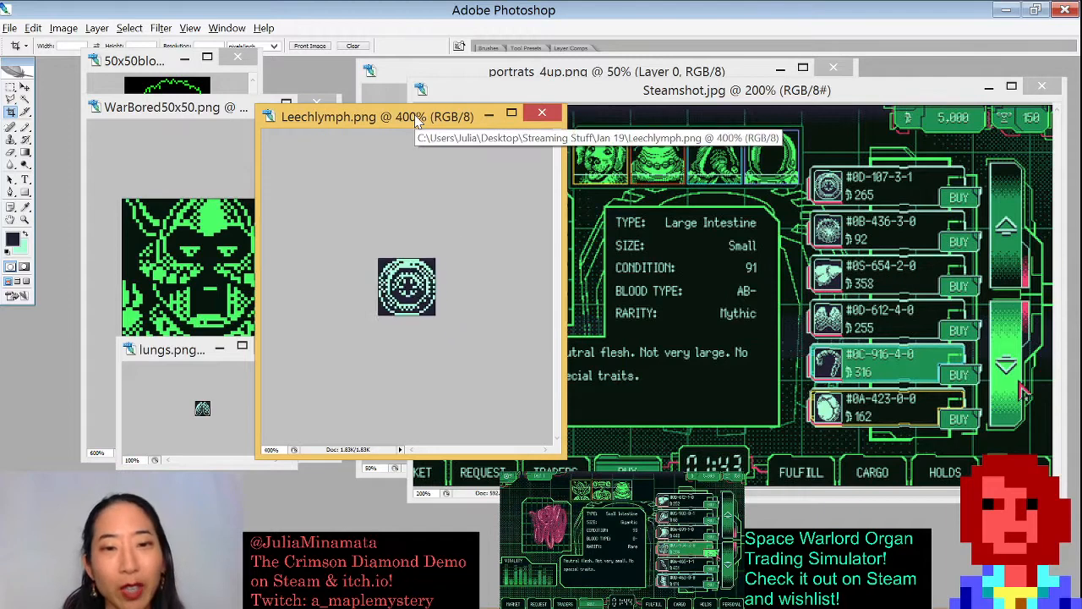
# - Adjust the Leechlymph zoom level in and out, finishing at 300%
pyautogui.hotkey('ctrl', '+')
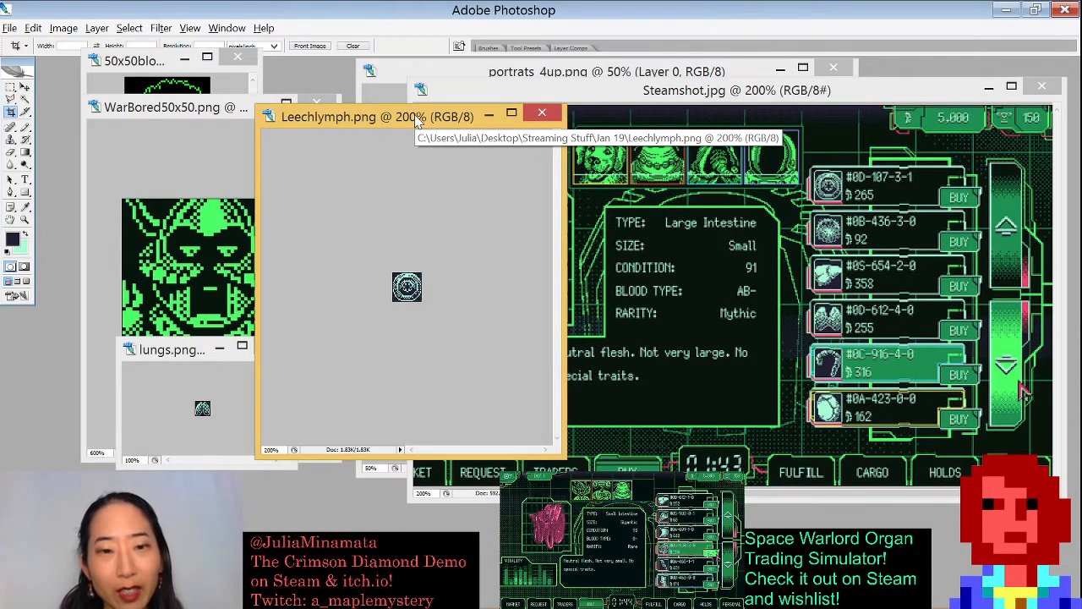
pyautogui.hotkey('ctrl', '+')
pyautogui.hotkey('ctrl', '+')
pyautogui.hotkey('ctrl', '+')
pyautogui.hotkey('ctrl', '+')
pyautogui.hotkey('ctrl', '+')
pyautogui.hotkey('ctrl', '+')
pyautogui.hotkey('ctrl', '+')
pyautogui.hotkey('ctrl', '+')
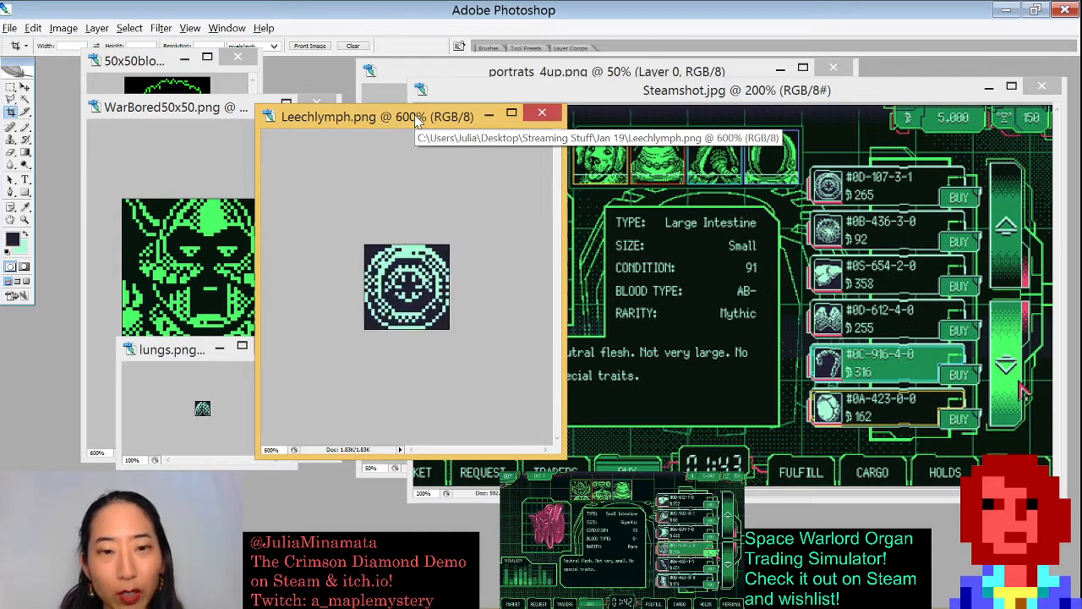
pyautogui.hotkey('ctrl', '-')
pyautogui.hotkey('ctrl', '-')
pyautogui.hotkey('ctrl', '-')
pyautogui.hotkey('ctrl', '-')
pyautogui.hotkey('ctrl', '-')
pyautogui.hotkey('ctrl', '-')
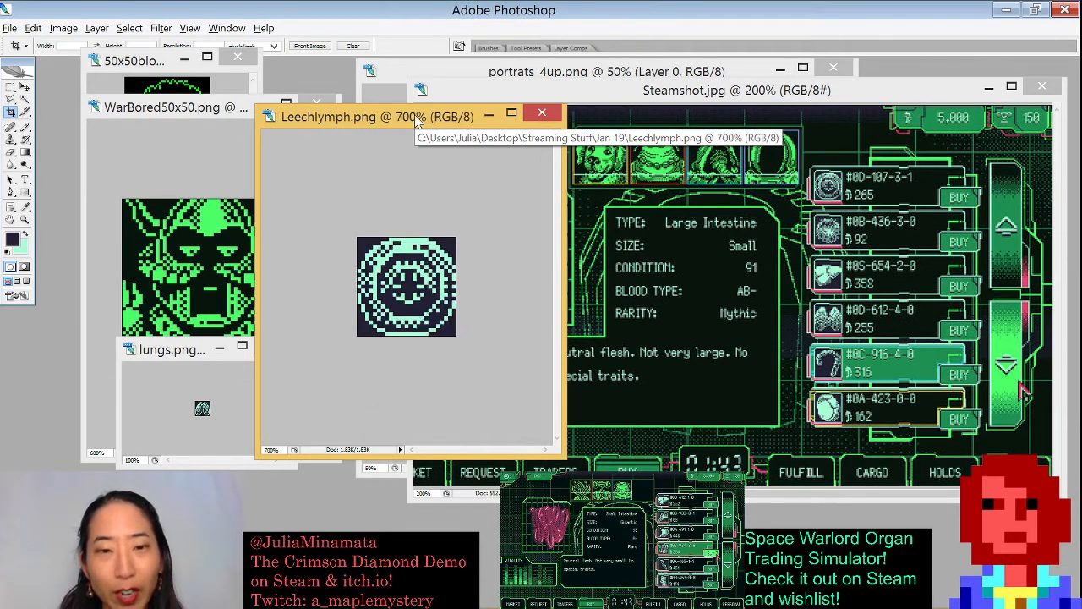
pyautogui.hotkey('ctrl', '-')
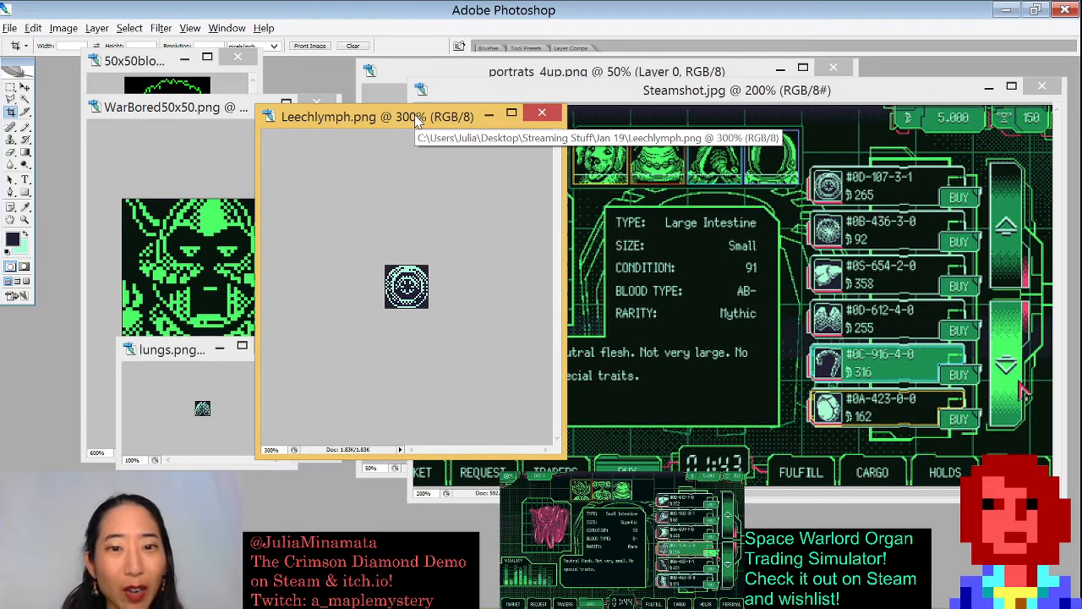
# - Zoom the Leechlymph image out to 200%, move its window to the left, and move the Steamshot window up
pyautogui.hotkey('ctrl', '-')
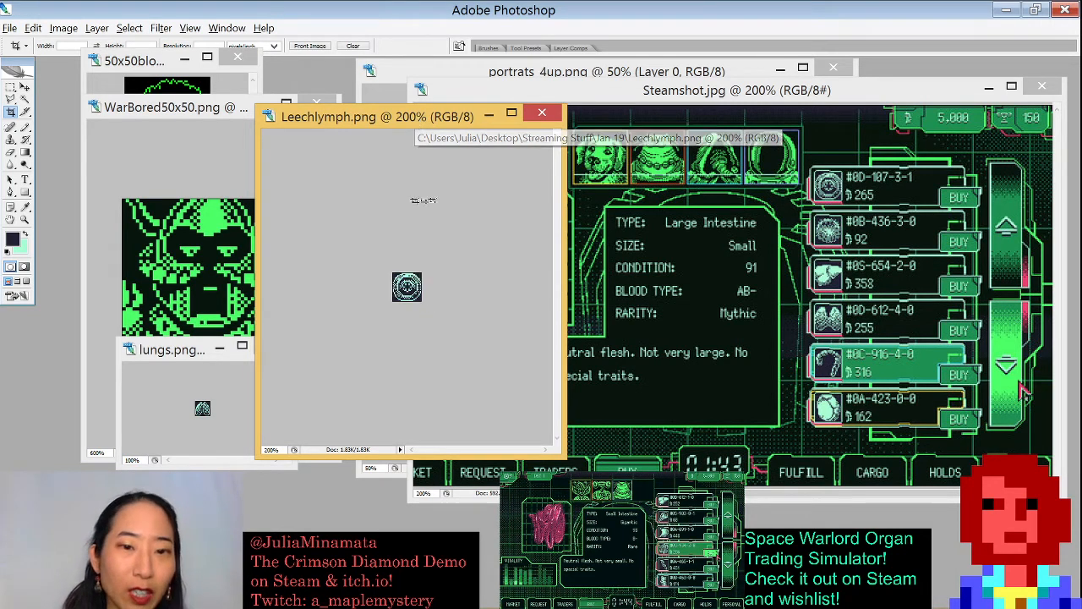
pyautogui.moveTo(256, 102); pyautogui.dragTo(665, 127)
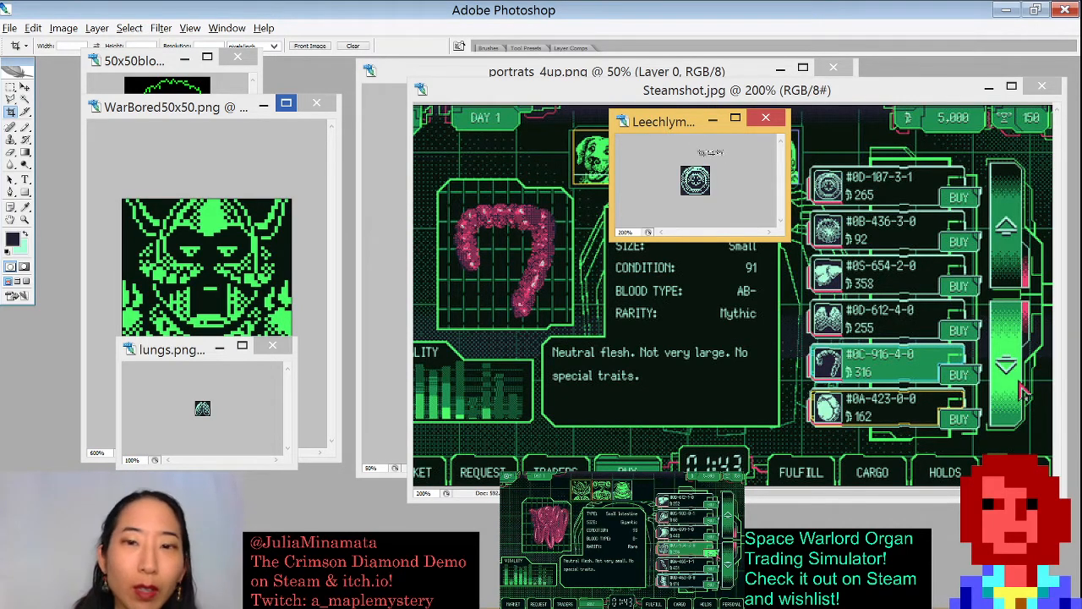
pyautogui.moveTo(689, 127); pyautogui.dragTo(188, 118)
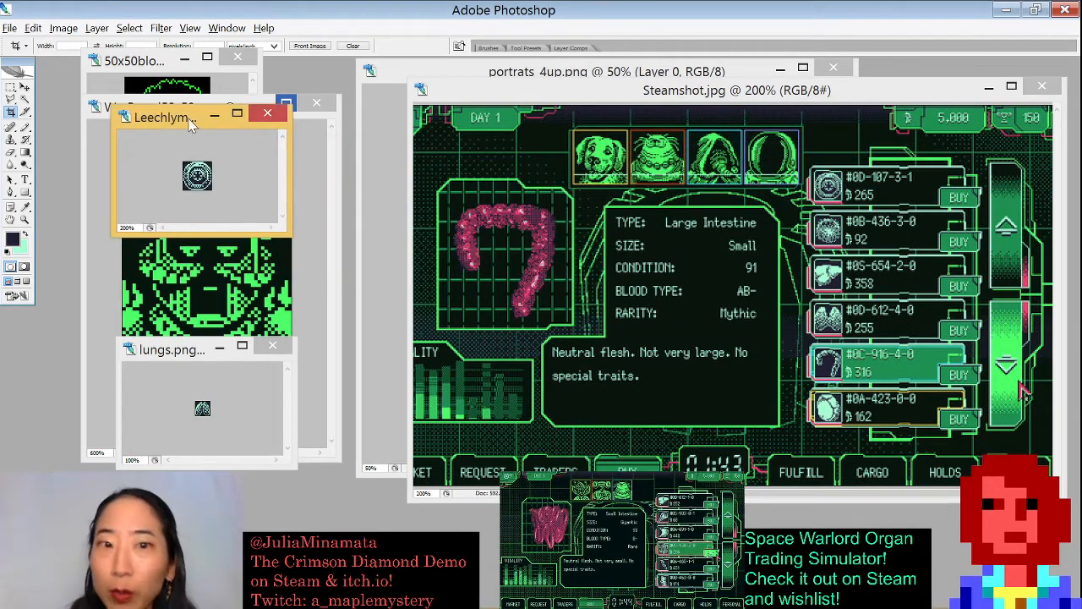
pyautogui.moveTo(463, 94)
pyautogui.mouseDown()
pyautogui.moveTo(382, 253)
pyautogui.moveTo(451, 79)
pyautogui.mouseUp()
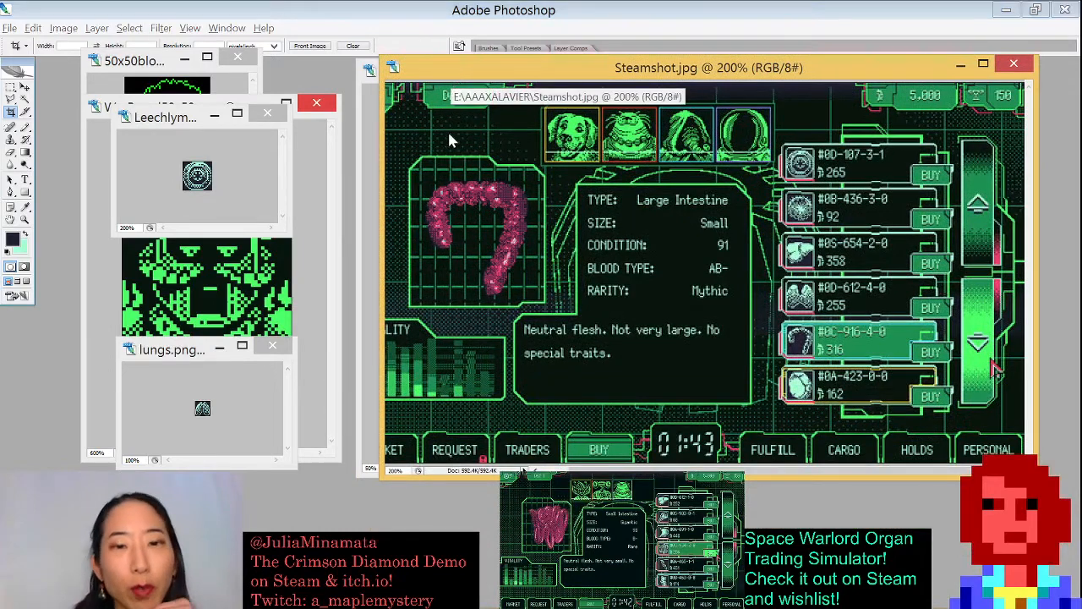
# - Open pv.jpg and Hdogsketch_working2.psd together from the Jan 19 folder
pyautogui.hotkey('ctrl', 'o')
pyautogui.moveTo(867, 169); pyautogui.dragTo(892, 309)
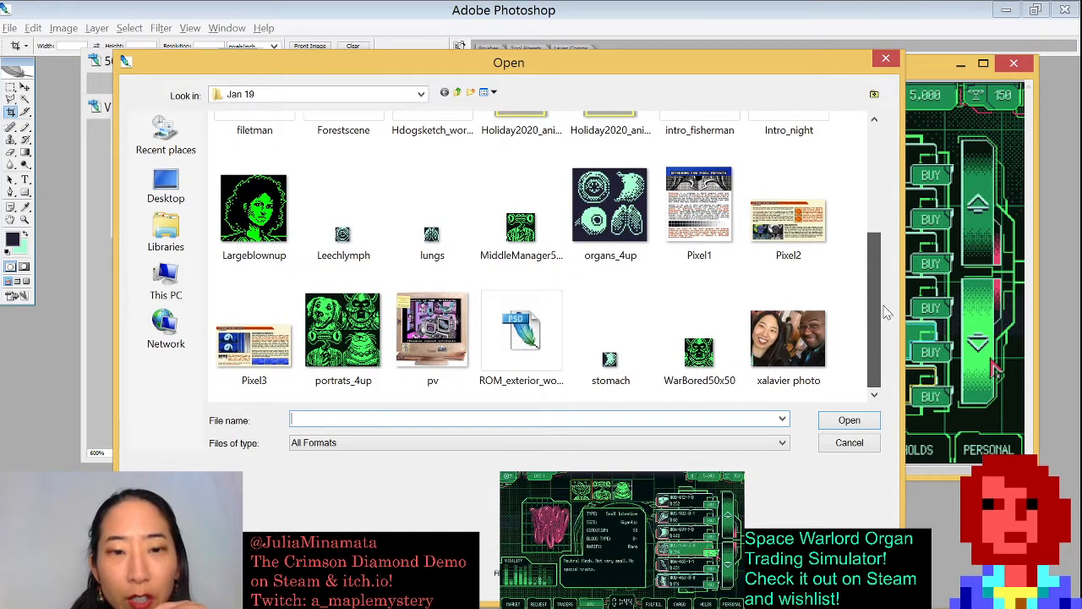
pyautogui.click(451, 294)
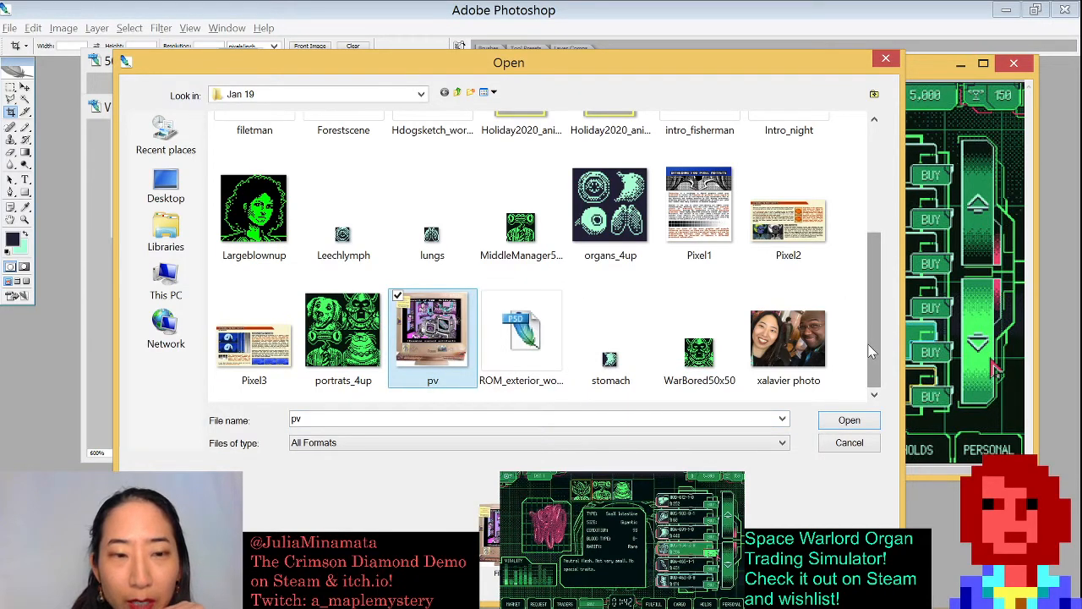
pyautogui.moveTo(870, 350); pyautogui.dragTo(856, 239)
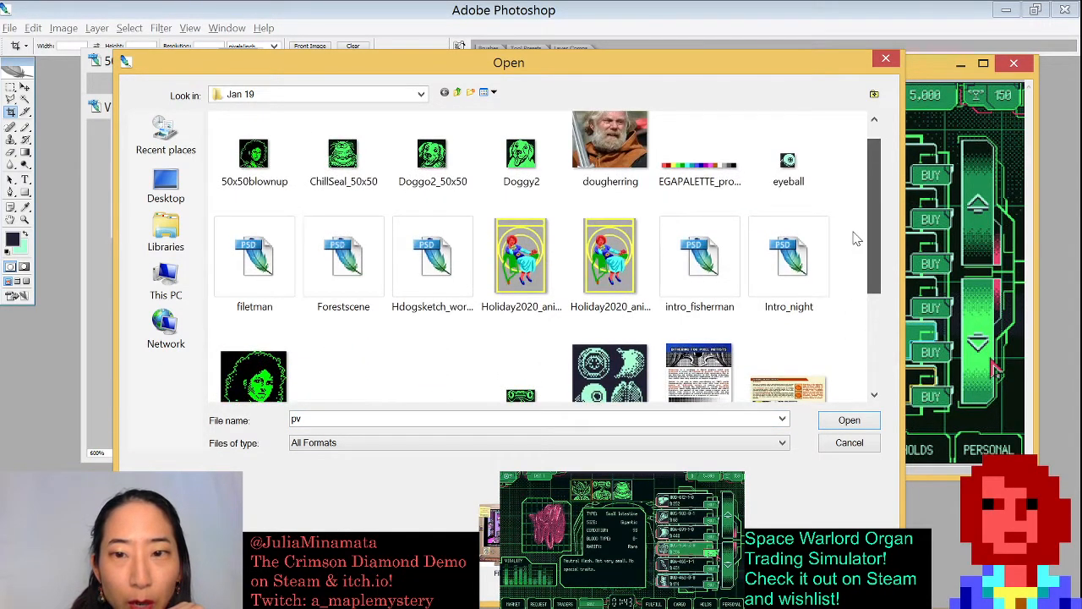
pyautogui.scroll(-2, 493, 173)
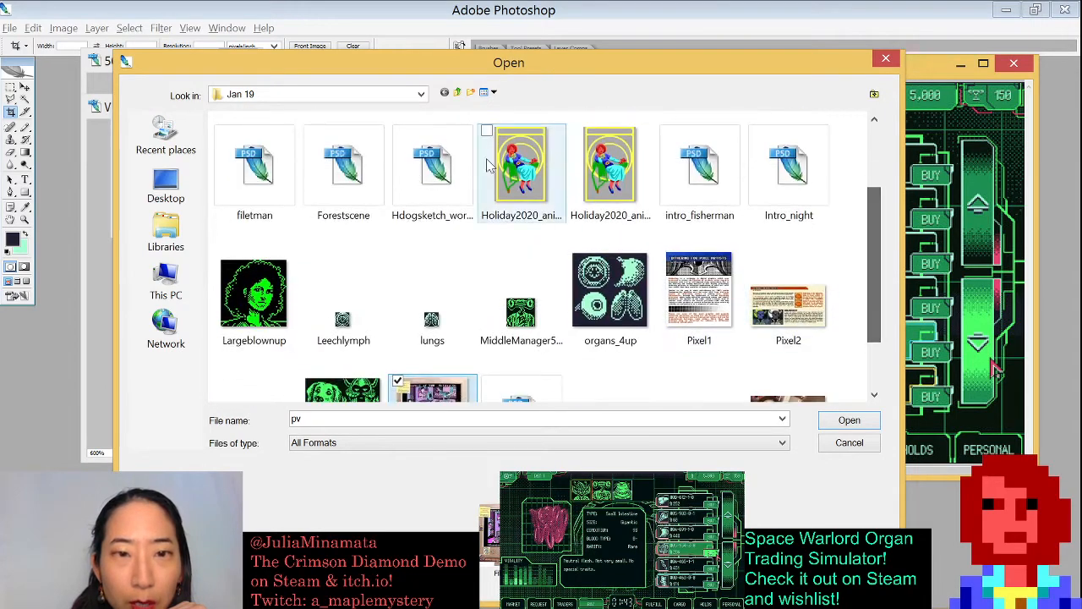
pyautogui.keyDown('ctrl'); pyautogui.click(410, 157); pyautogui.keyUp('ctrl')
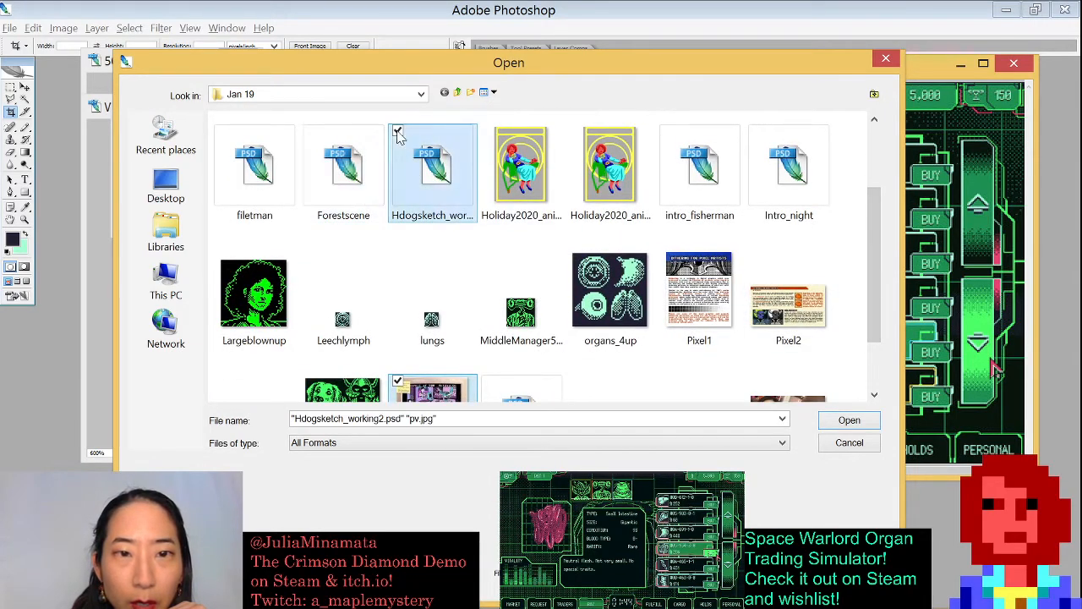
pyautogui.click(849, 420)
# - Arrange the pv and Hdogsketch windows, enlarge the Hdogsketch window and zoom it to 200%
pyautogui.moveTo(208, 126); pyautogui.dragTo(736, 97)
pyautogui.moveTo(237, 124); pyautogui.dragTo(243, 96)
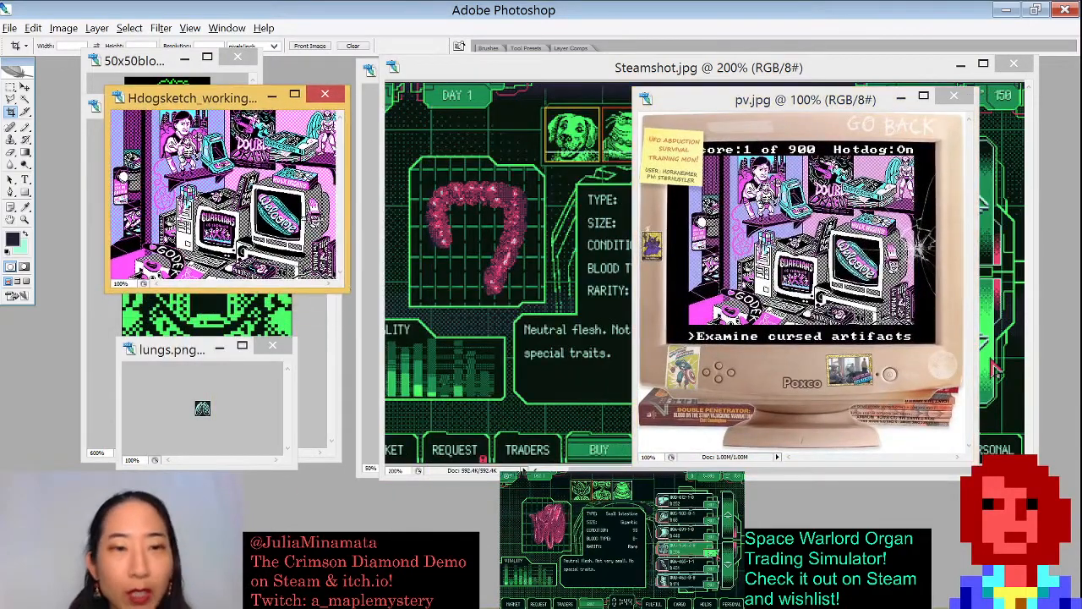
pyautogui.moveTo(347, 291); pyautogui.dragTo(603, 514)
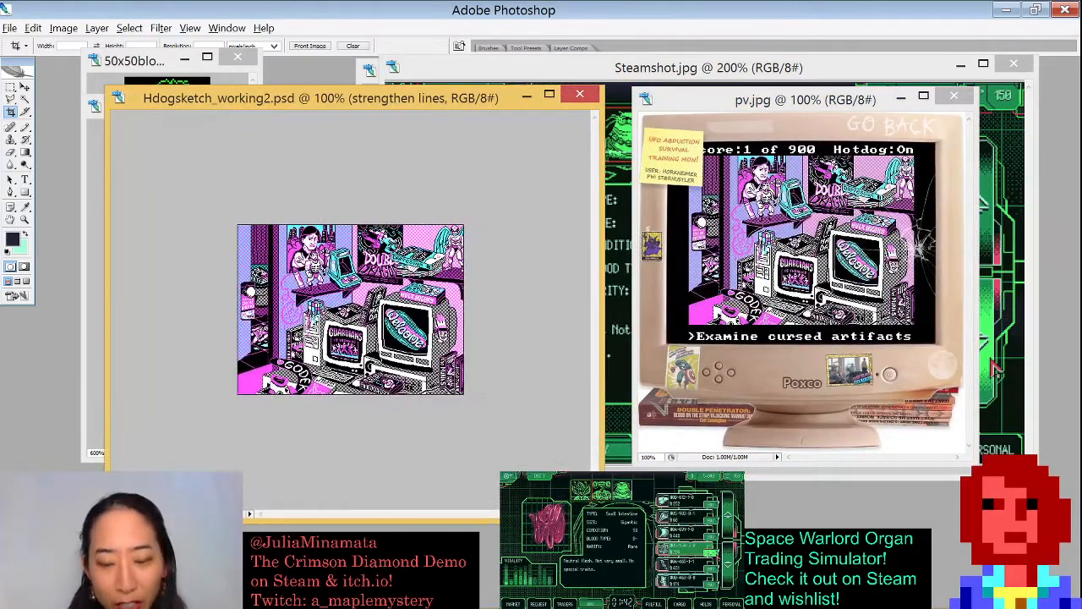
pyautogui.hotkey('ctrl', '+')
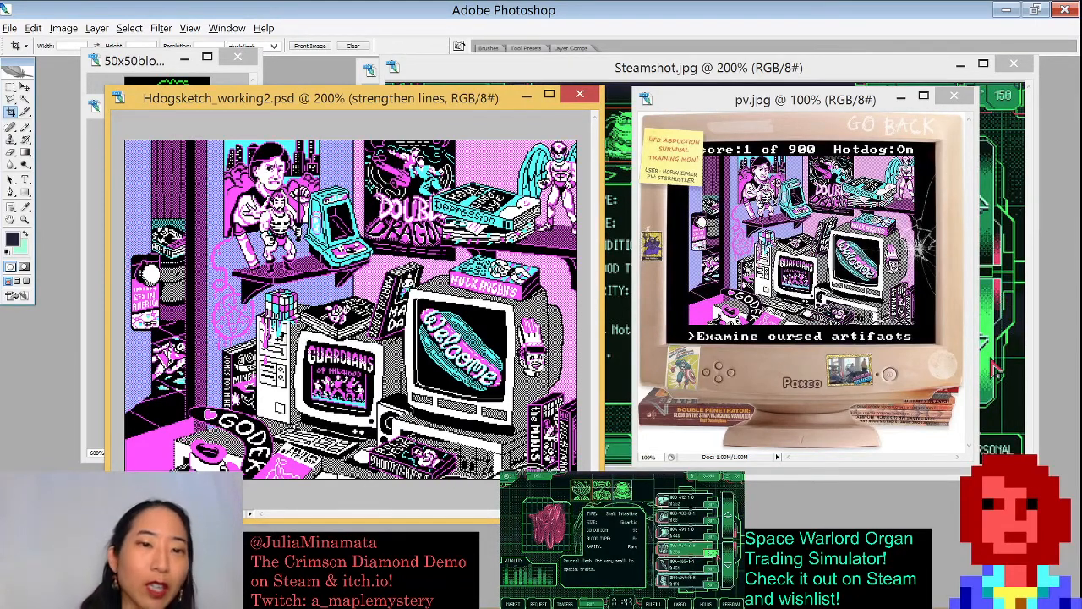
# - Move the pv window right and reposition and widen the Hdogsketch window
pyautogui.moveTo(738, 105); pyautogui.dragTo(780, 100)
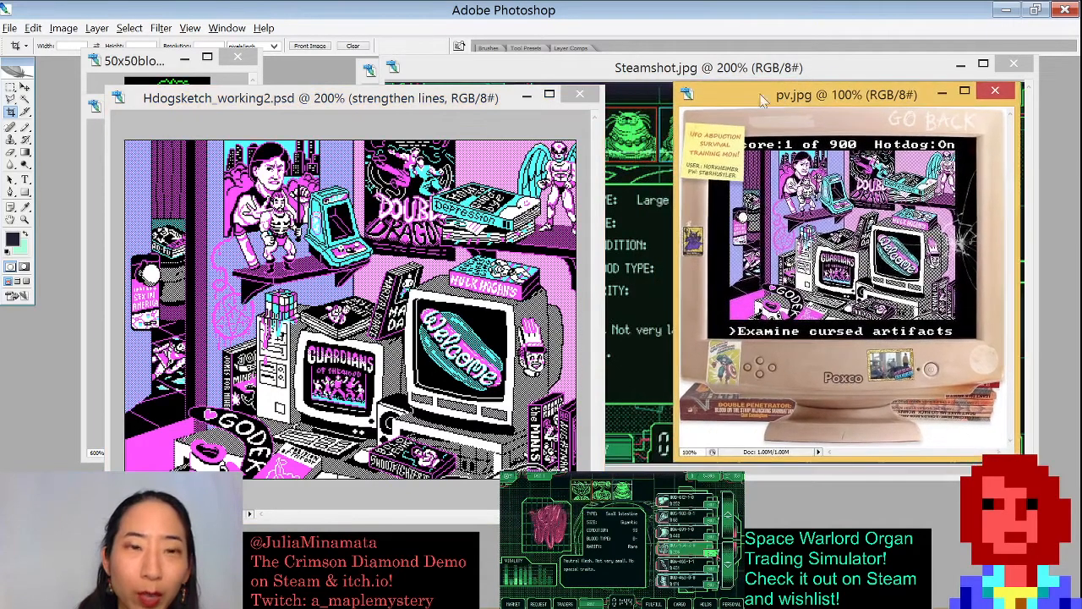
pyautogui.moveTo(457, 98); pyautogui.dragTo(455, 80)
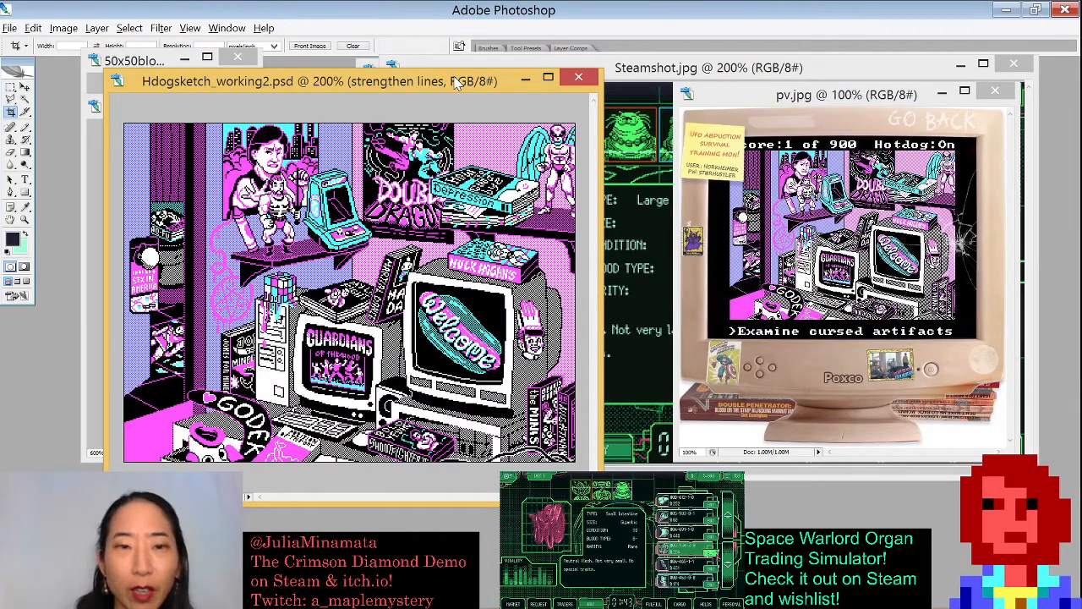
pyautogui.moveTo(455, 81); pyautogui.dragTo(432, 63)
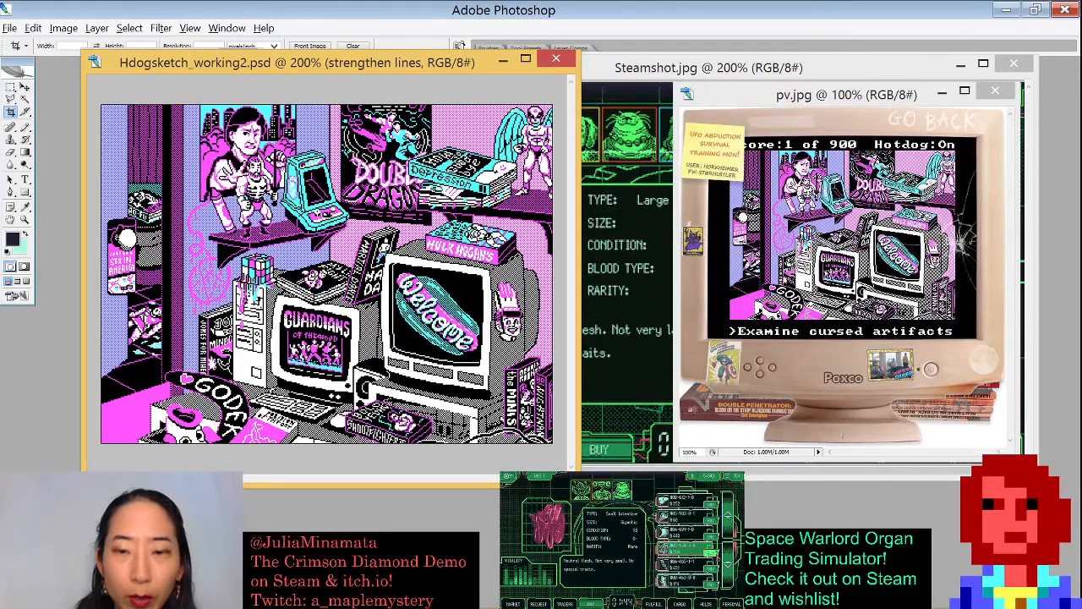
pyautogui.moveTo(577, 448); pyautogui.dragTo(640, 449)
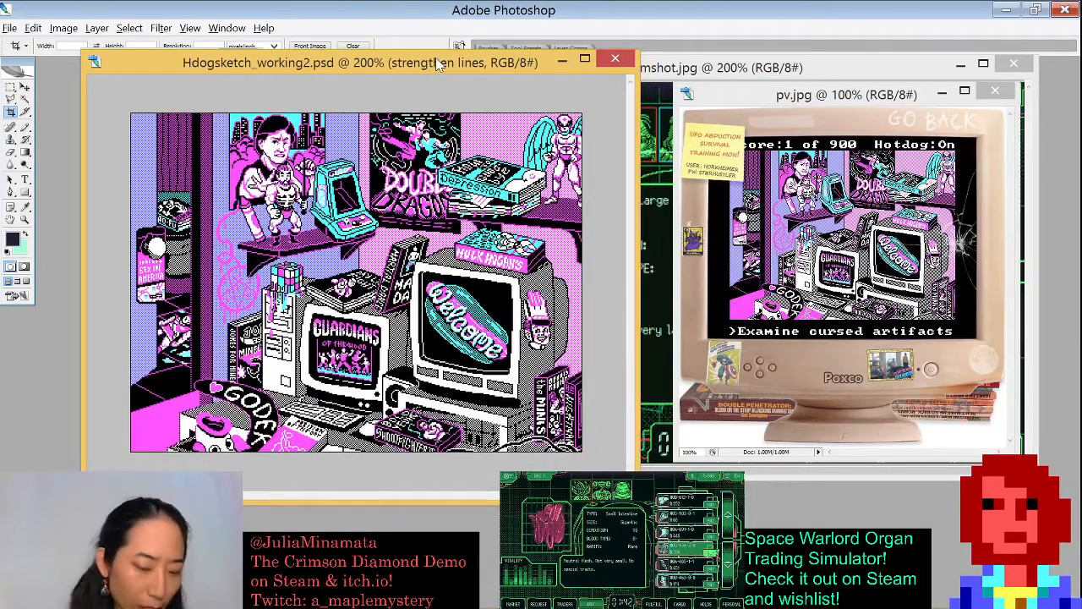
# - Inspect the Hdogsketch image size settings, then cancel the dialog
pyautogui.hotkey('ctrl', 'alt', 'i')
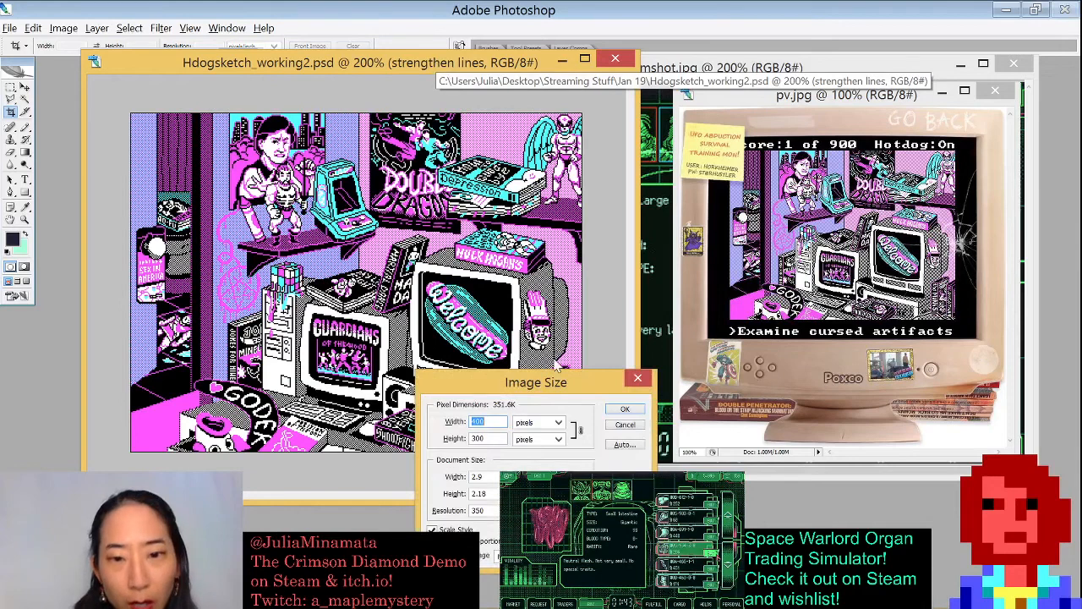
pyautogui.moveTo(551, 382); pyautogui.dragTo(440, 167)
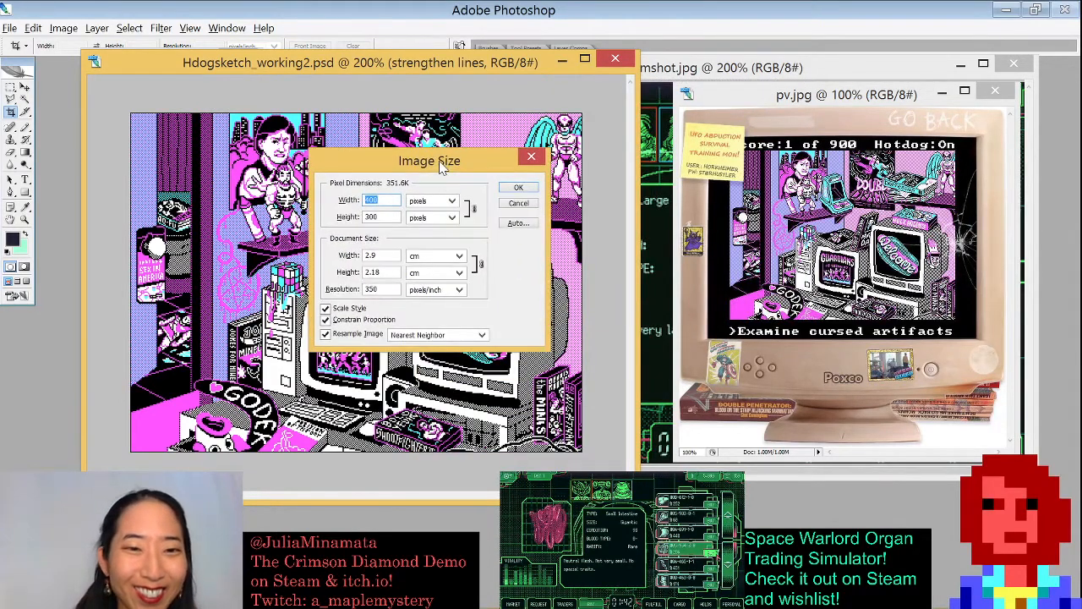
pyautogui.click(515, 205)
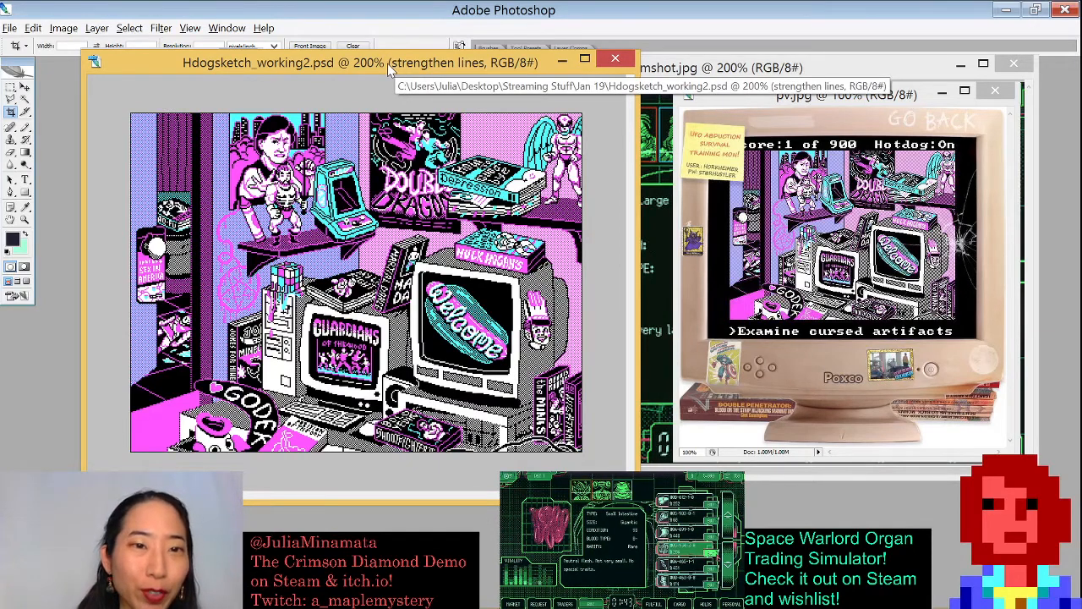
# - Bring the pv window forward, enlarge it, zoom it to 200% and look it over, then close it
pyautogui.moveTo(390, 66); pyautogui.dragTo(360, 71)
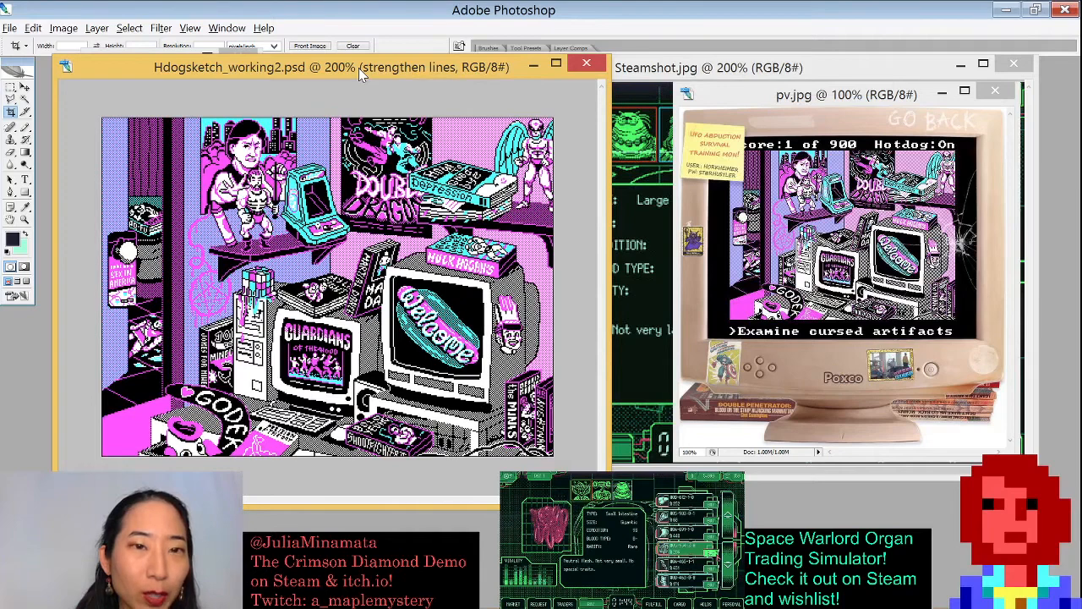
pyautogui.moveTo(359, 70); pyautogui.dragTo(363, 70)
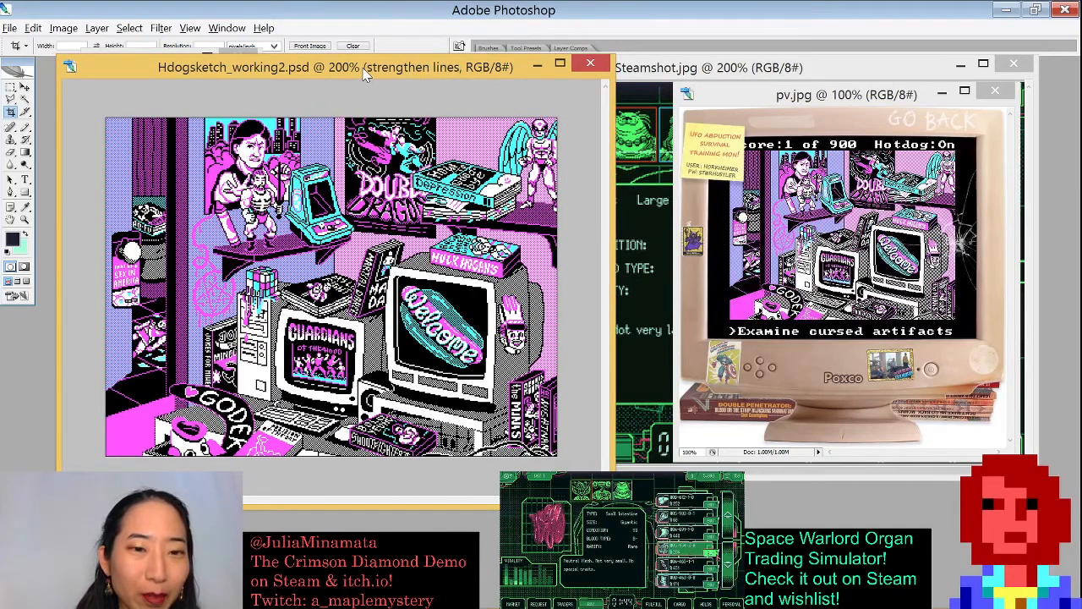
pyautogui.moveTo(732, 95); pyautogui.dragTo(324, 85)
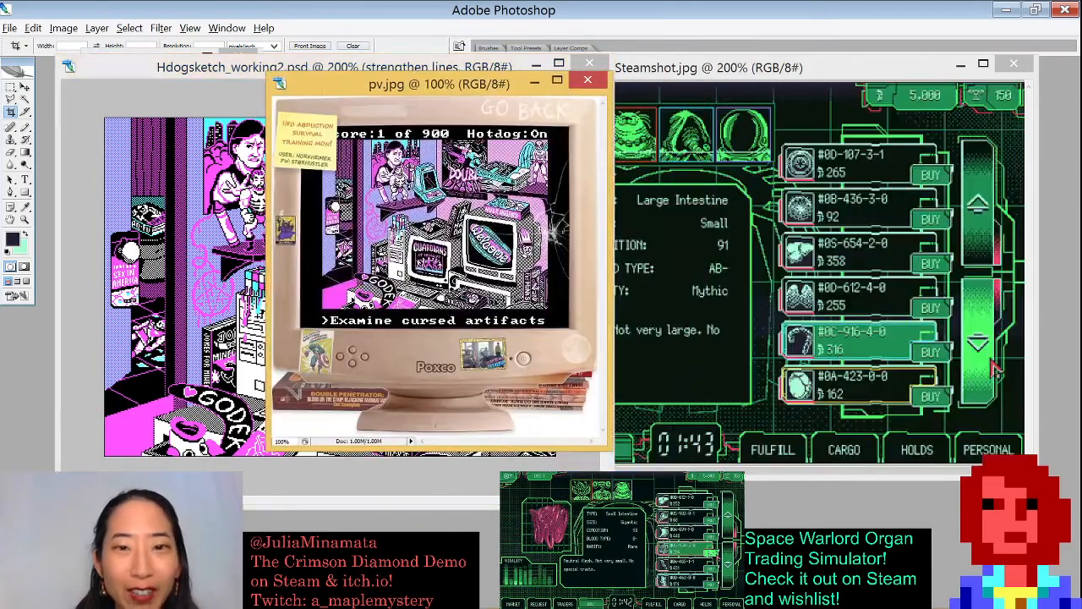
pyautogui.moveTo(607, 453); pyautogui.dragTo(928, 528)
pyautogui.hotkey('ctrl', '+')
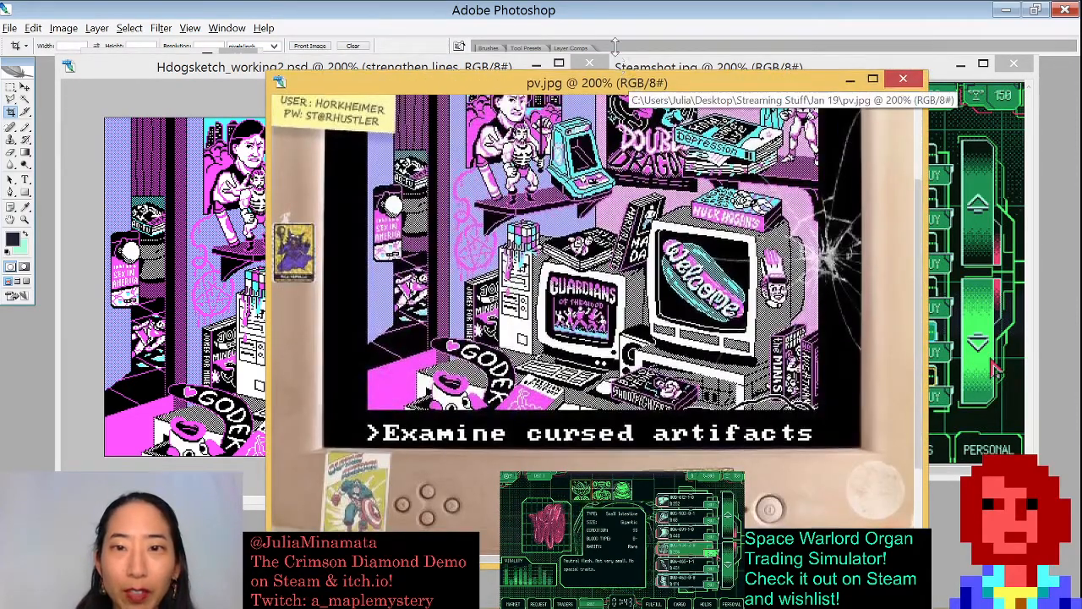
pyautogui.moveTo(630, 83); pyautogui.dragTo(630, 23)
pyautogui.moveTo(629, 291); pyautogui.dragTo(635, 372)
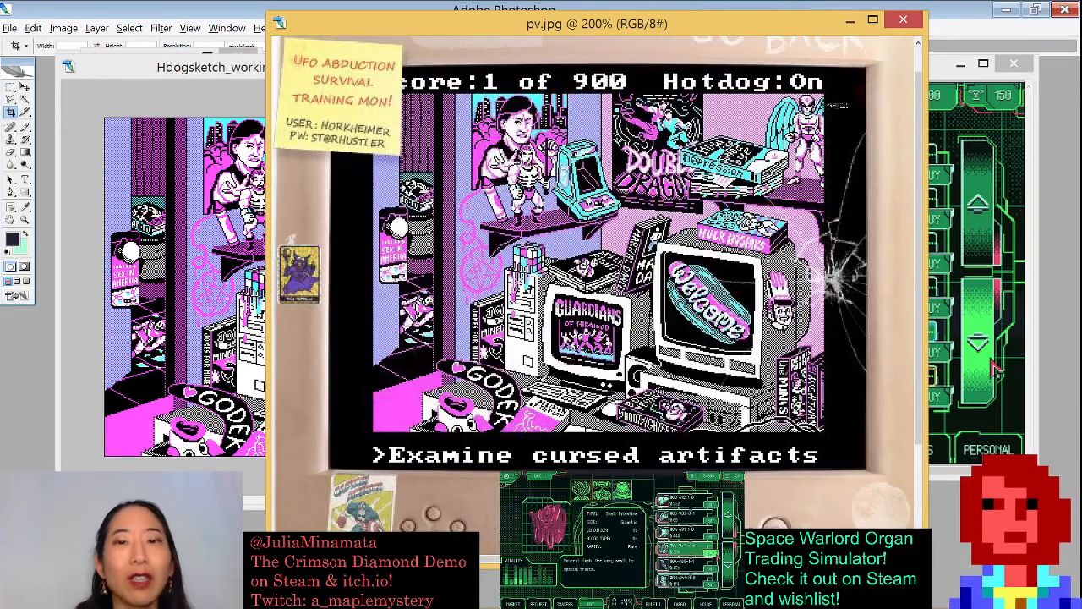
pyautogui.click(902, 24)
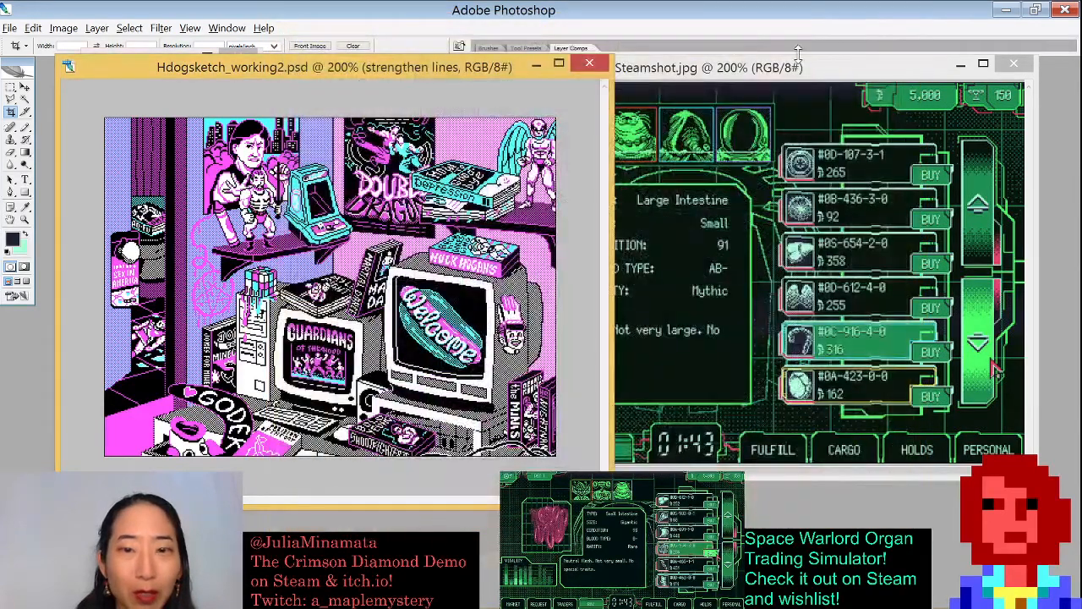
pyautogui.moveTo(720, 76)
pyautogui.mouseDown()
pyautogui.moveTo(734, 84)
pyautogui.moveTo(726, 89)
pyautogui.mouseUp()
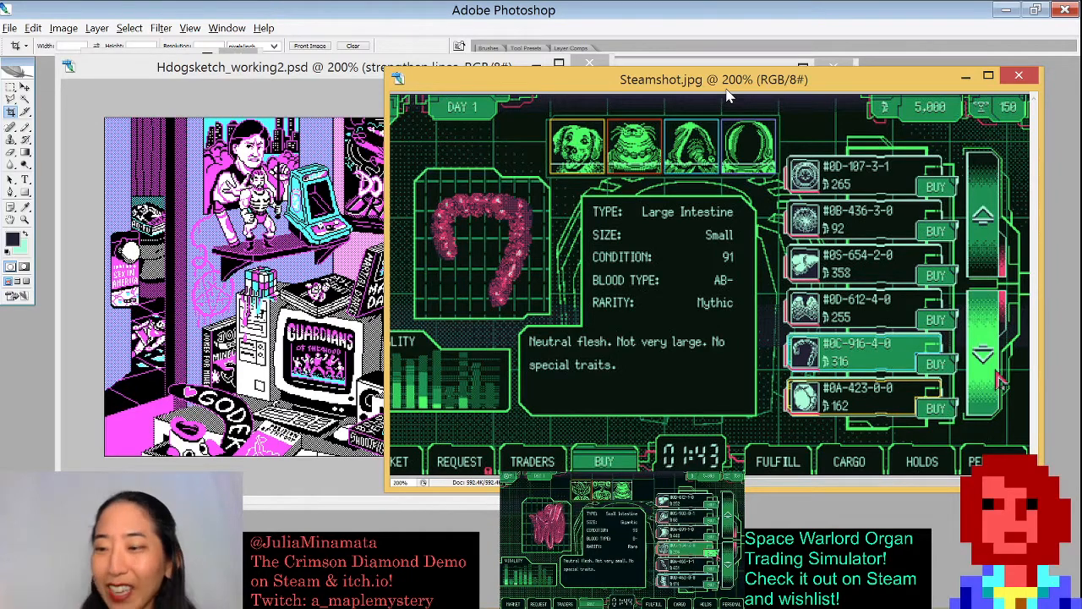
# - Move the Hdogsketch window right, enlarge it and zoom it in to 500%
pyautogui.moveTo(308, 68); pyautogui.dragTo(475, 80)
pyautogui.scroll(2, 428, 236)
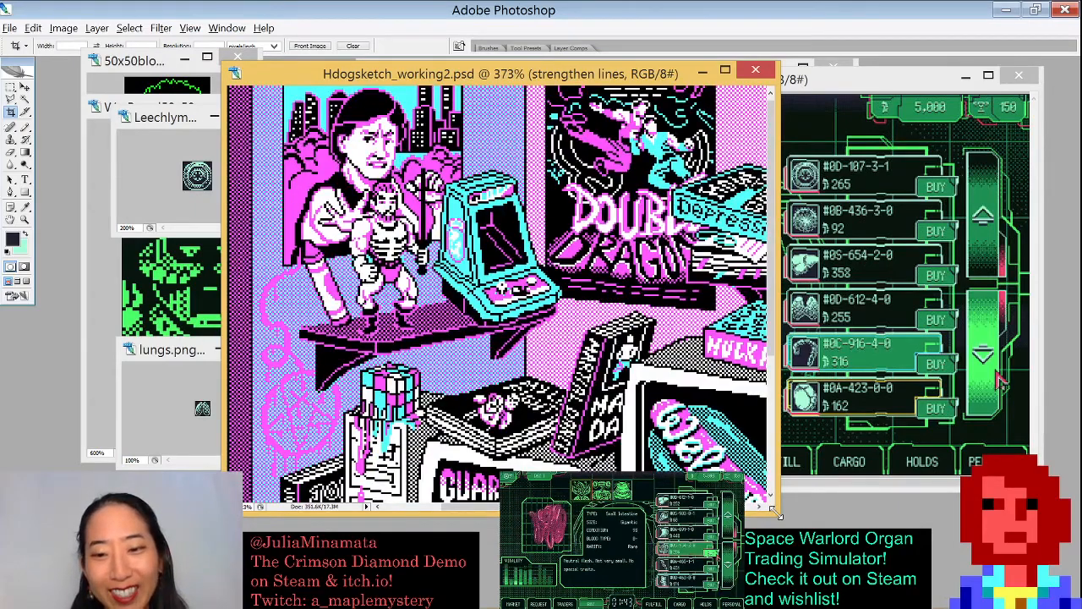
pyautogui.moveTo(777, 513); pyautogui.dragTo(983, 603)
pyautogui.hotkey('ctrl', '+')
pyautogui.hotkey('ctrl', '+')
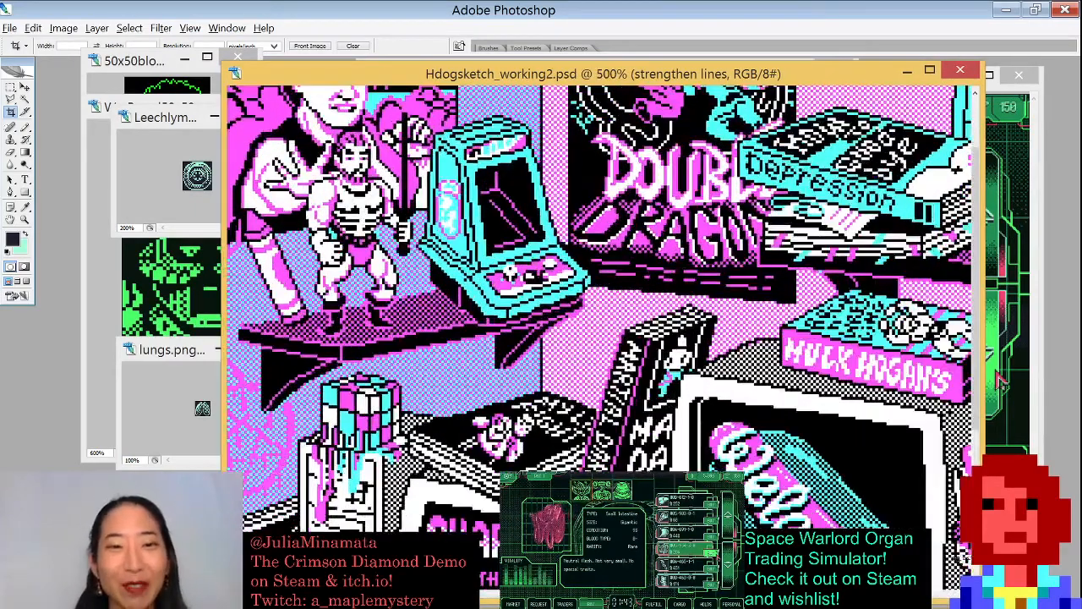
# - Pan around the Hdogsketch artwork, zooming in to 1200% and back out to 200%
pyautogui.moveTo(507, 254); pyautogui.dragTo(697, 339)
pyautogui.moveTo(570, 383); pyautogui.dragTo(639, 390)
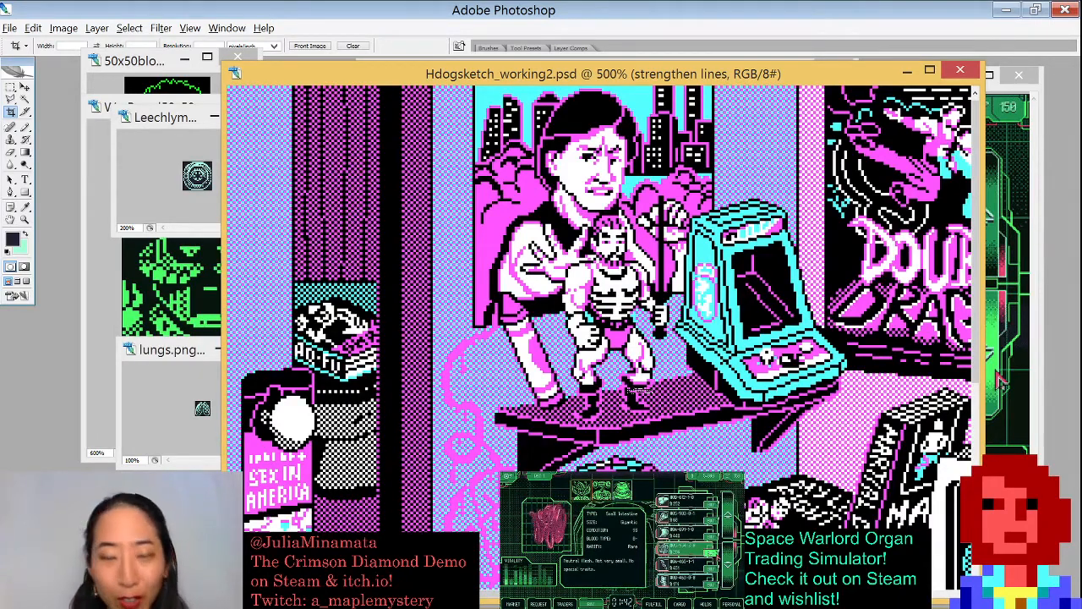
pyautogui.hotkey('ctrl', '+')
pyautogui.hotkey('ctrl', '+')
pyautogui.hotkey('ctrl', '+')
pyautogui.hotkey('ctrl', '+')
pyautogui.hotkey('ctrl', '+')
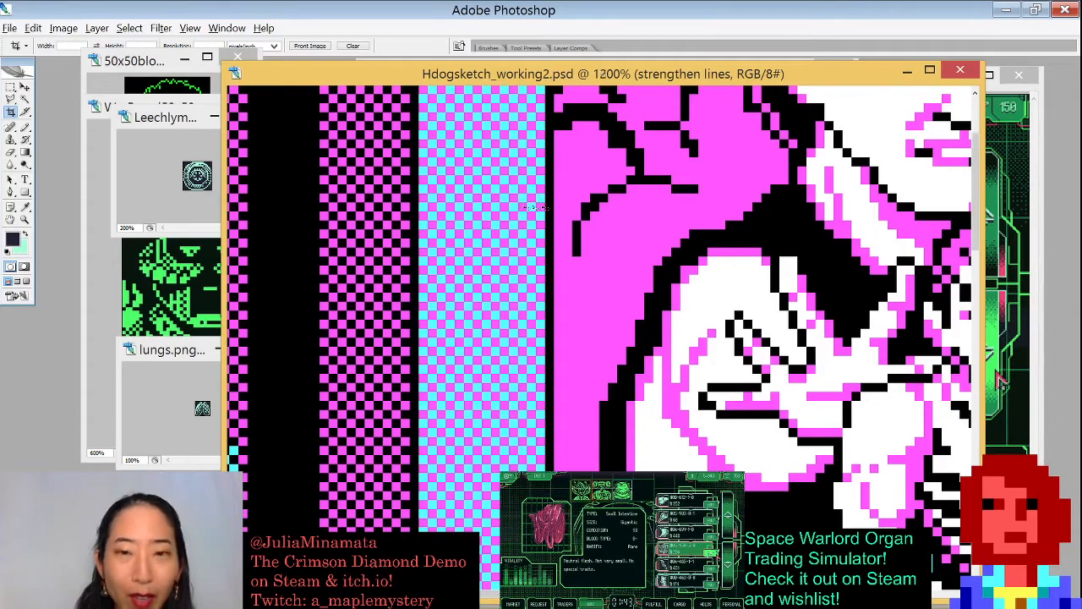
pyautogui.hotkey('ctrl', '-')
pyautogui.hotkey('ctrl', '-')
pyautogui.hotkey('ctrl', '-')
pyautogui.hotkey('ctrl', '-')
pyautogui.hotkey('ctrl', '-')
pyautogui.hotkey('ctrl', '-')
pyautogui.hotkey('ctrl', '-')
pyautogui.hotkey('ctrl', '-')
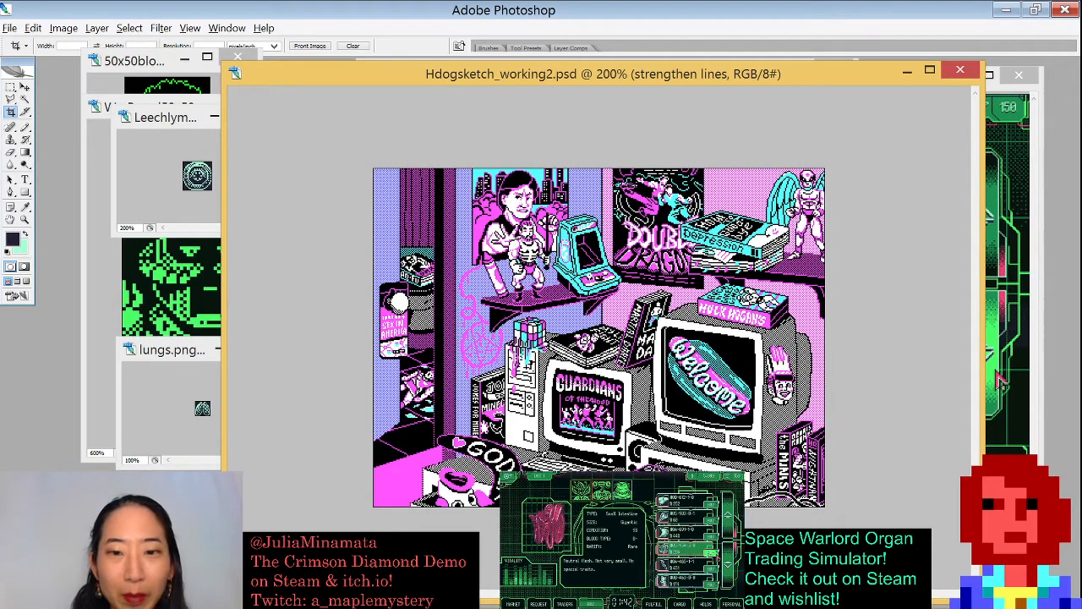
# - Zoom into details of the Double Dragon poster and Hulk Hogans box, then back out to 200%
pyautogui.moveTo(623, 160); pyautogui.dragTo(749, 296)
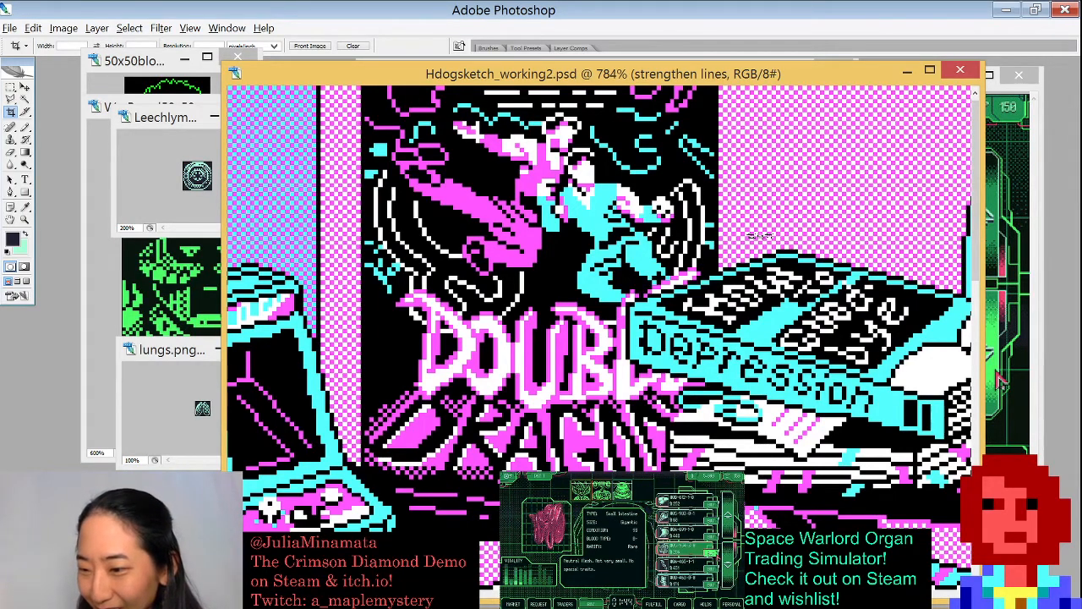
pyautogui.scroll(-6, 758, 235)
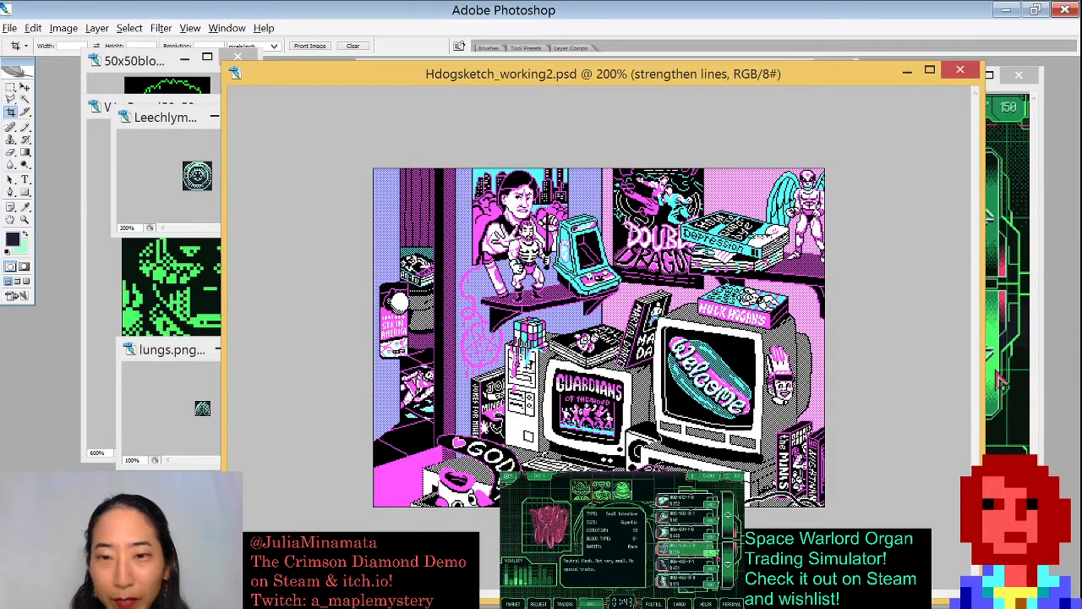
pyautogui.moveTo(709, 261); pyautogui.dragTo(803, 359)
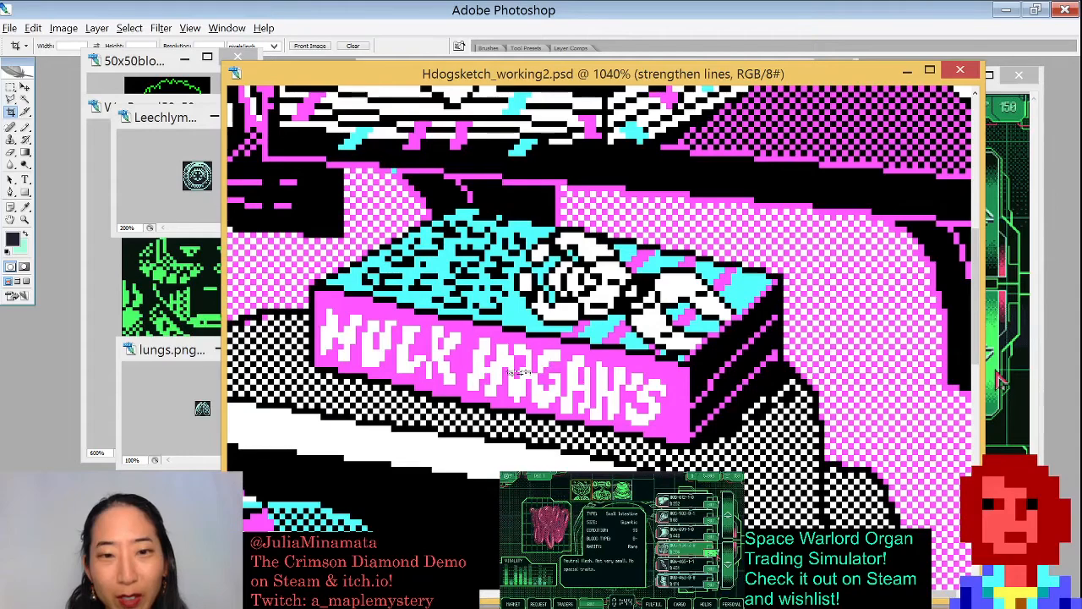
pyautogui.hotkey('ctrl', '-')
pyautogui.hotkey('ctrl', '-')
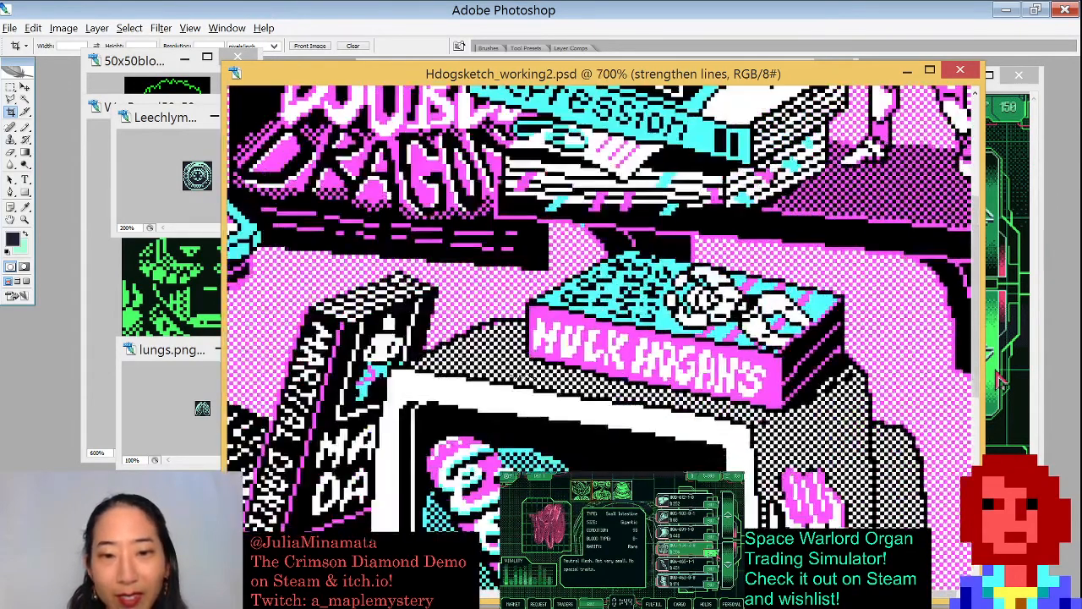
pyautogui.hotkey('ctrl', '-')
pyautogui.hotkey('ctrl', '-')
pyautogui.hotkey('ctrl', '-')
pyautogui.hotkey('ctrl', '-')
pyautogui.hotkey('ctrl', '-')
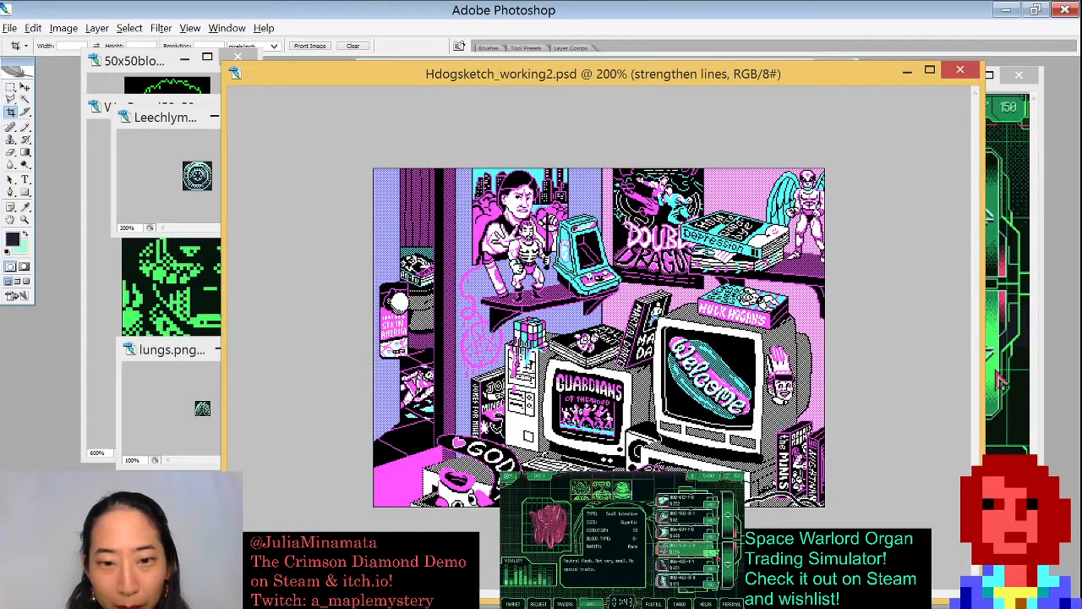
# - Zoom into the GODEK badge area of the Hdogsketch artwork at about 1130% and reposition its window
pyautogui.moveTo(301, 461); pyautogui.dragTo(506, 525)
pyautogui.moveTo(623, 372); pyautogui.dragTo(523, 364)
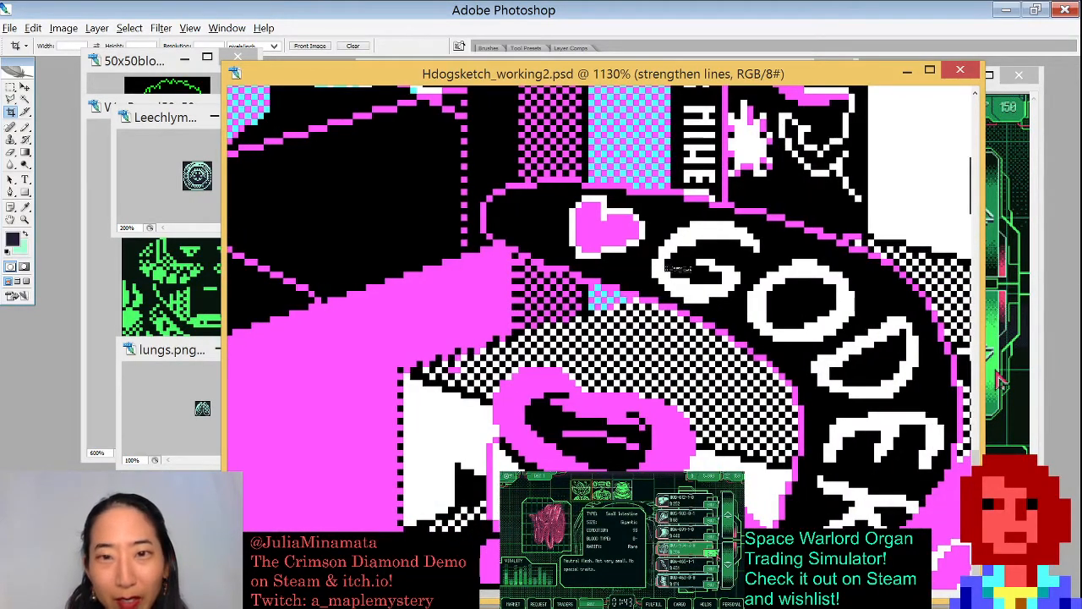
pyautogui.moveTo(646, 85); pyautogui.dragTo(686, 272)
pyautogui.press('Escape')
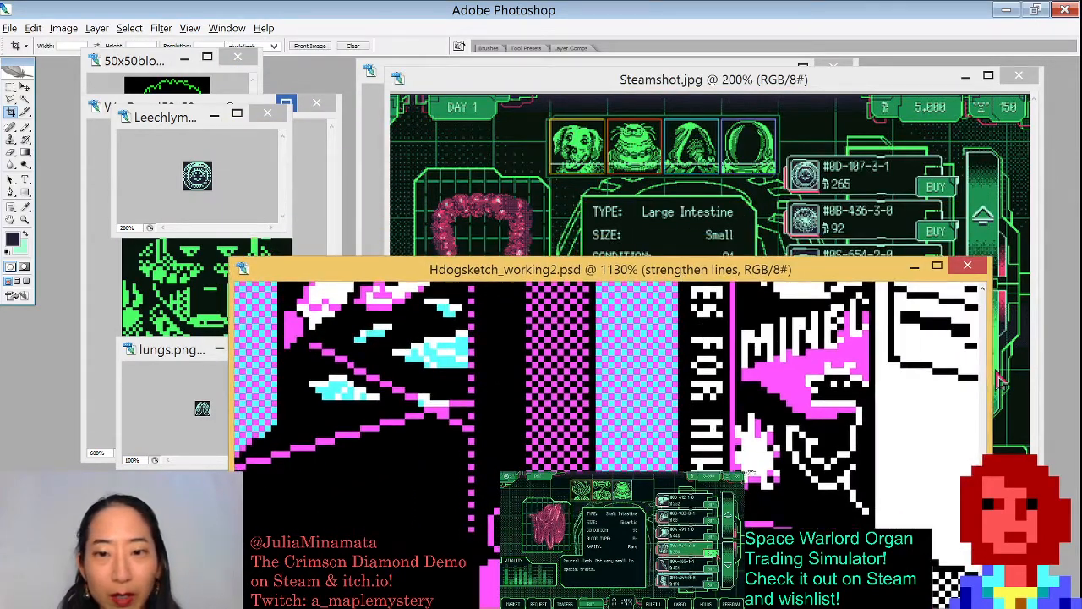
pyautogui.moveTo(710, 396); pyautogui.dragTo(680, 147)
pyautogui.moveTo(705, 418); pyautogui.dragTo(698, 374)
pyautogui.moveTo(669, 268); pyautogui.dragTo(629, 68)
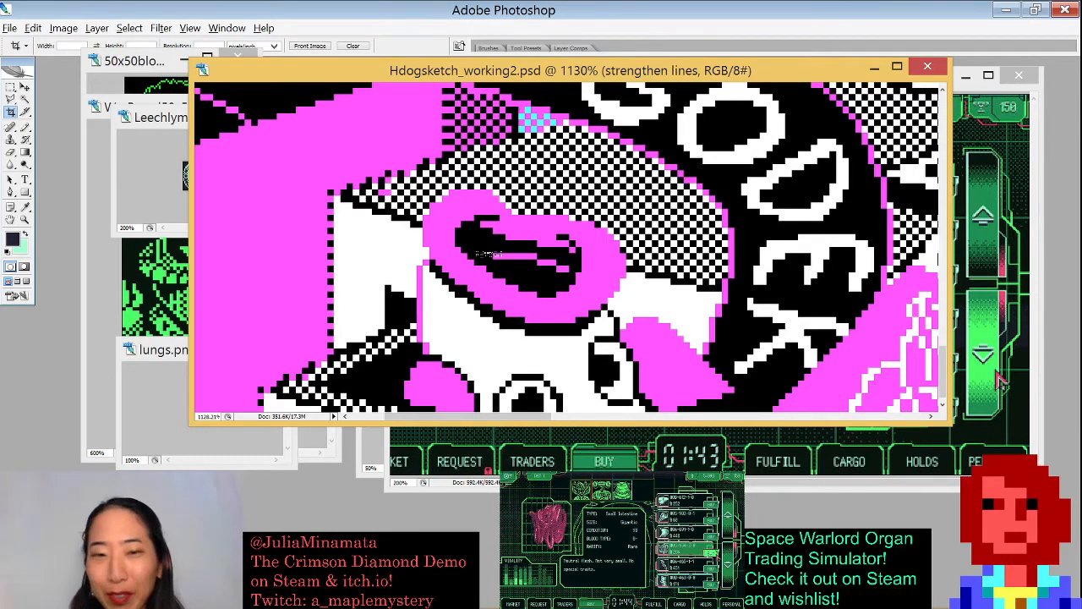
# - Pan around the Hdogsketch artwork at about 1190%, examining the computers, Shoot Fighter box and shelf details
pyautogui.hotkey('ctrl', '-')
pyautogui.hotkey('ctrl', '-')
pyautogui.hotkey('ctrl', '-')
pyautogui.hotkey('ctrl', '-')
pyautogui.hotkey('ctrl', '-')
pyautogui.hotkey('ctrl', '-')
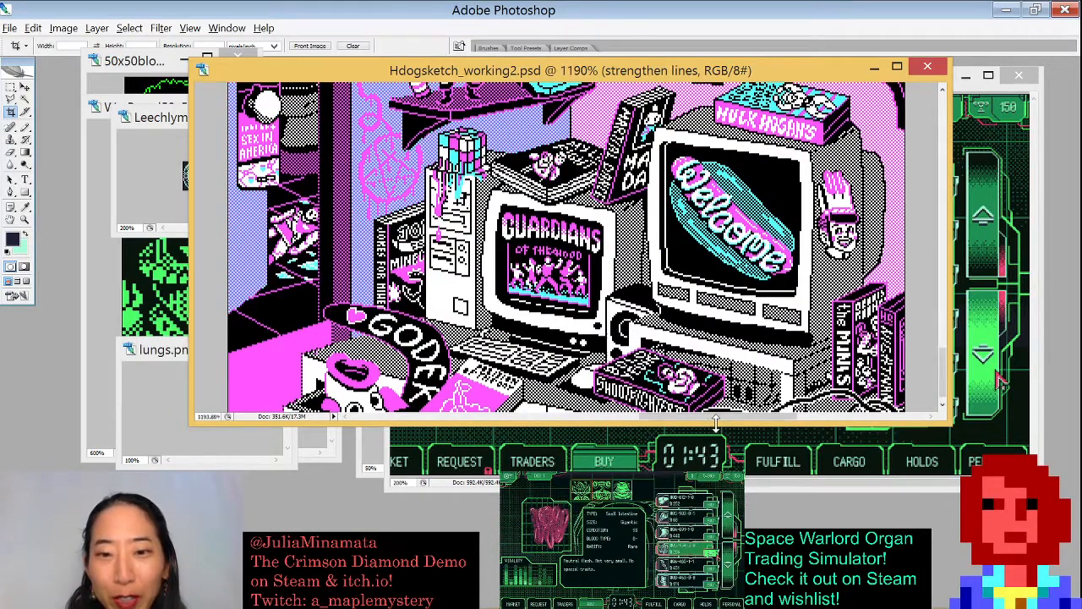
pyautogui.moveTo(734, 406); pyautogui.dragTo(587, 325)
pyautogui.moveTo(614, 264); pyautogui.dragTo(588, 205)
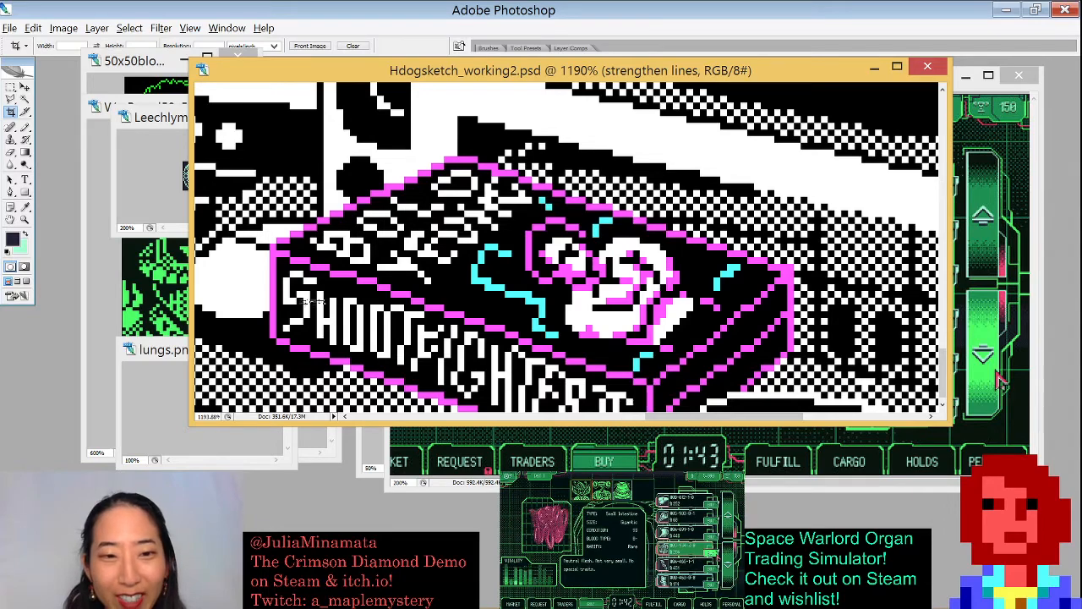
pyautogui.moveTo(411, 262); pyautogui.dragTo(753, 342)
pyautogui.moveTo(338, 287); pyautogui.dragTo(774, 287)
pyautogui.moveTo(310, 242); pyautogui.dragTo(460, 151)
pyautogui.moveTo(605, 237); pyautogui.dragTo(708, 310)
pyautogui.moveTo(436, 86); pyautogui.dragTo(565, 353)
pyautogui.moveTo(643, 224); pyautogui.dragTo(498, 269)
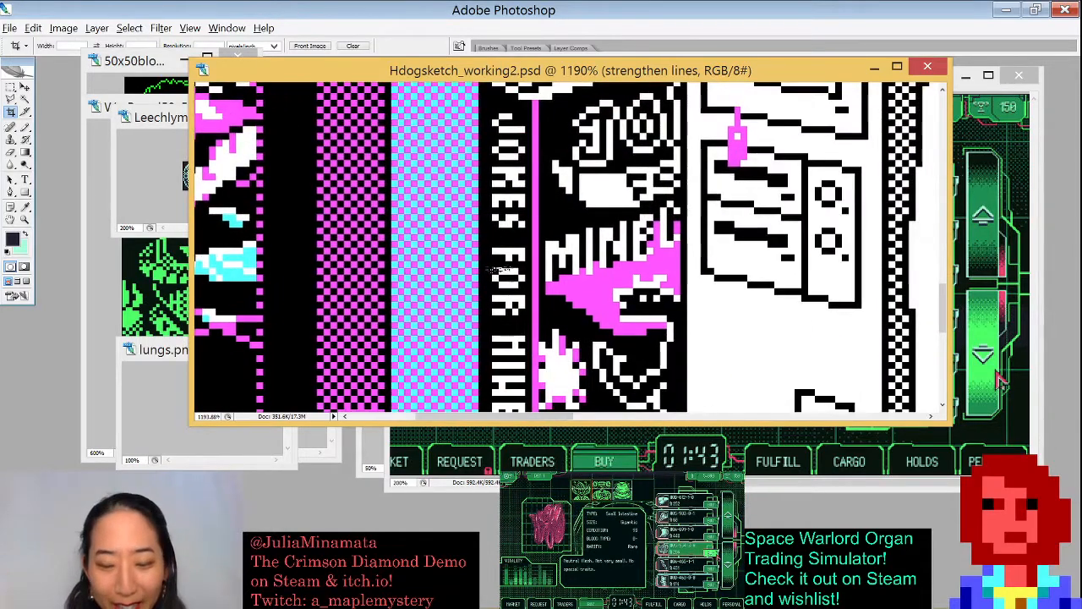
# - Zoom out to 800%, scroll over the shelf items, then zoom back out to 200%
pyautogui.hotkey('ctrl', '-')
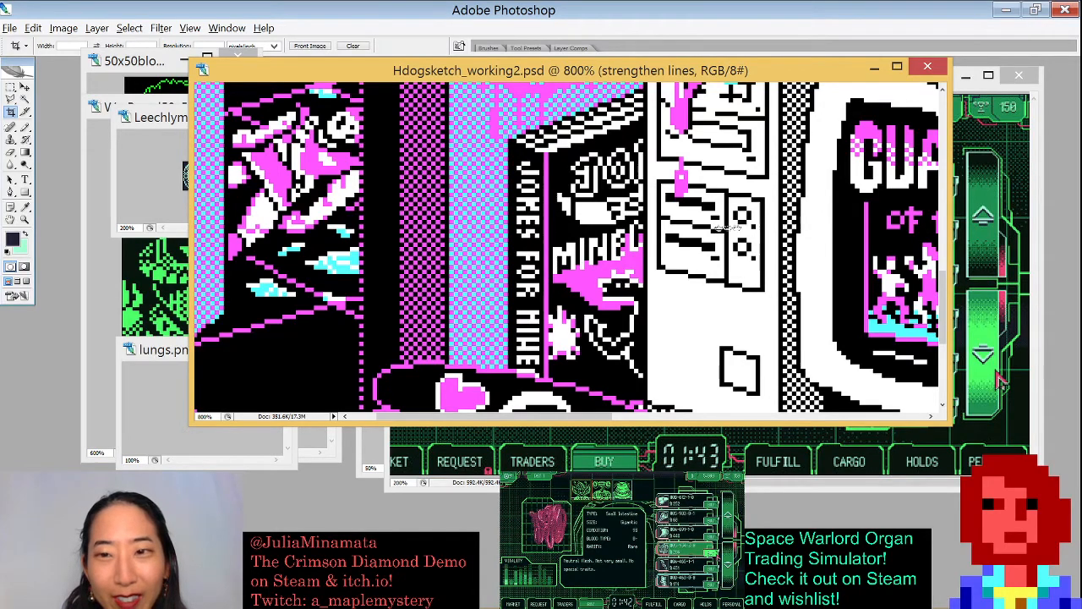
pyautogui.hscroll(5, 656, 250)
pyautogui.scroll(5, 660, 270)
pyautogui.hscroll(5, 660, 285)
pyautogui.scroll(2, 661, 286)
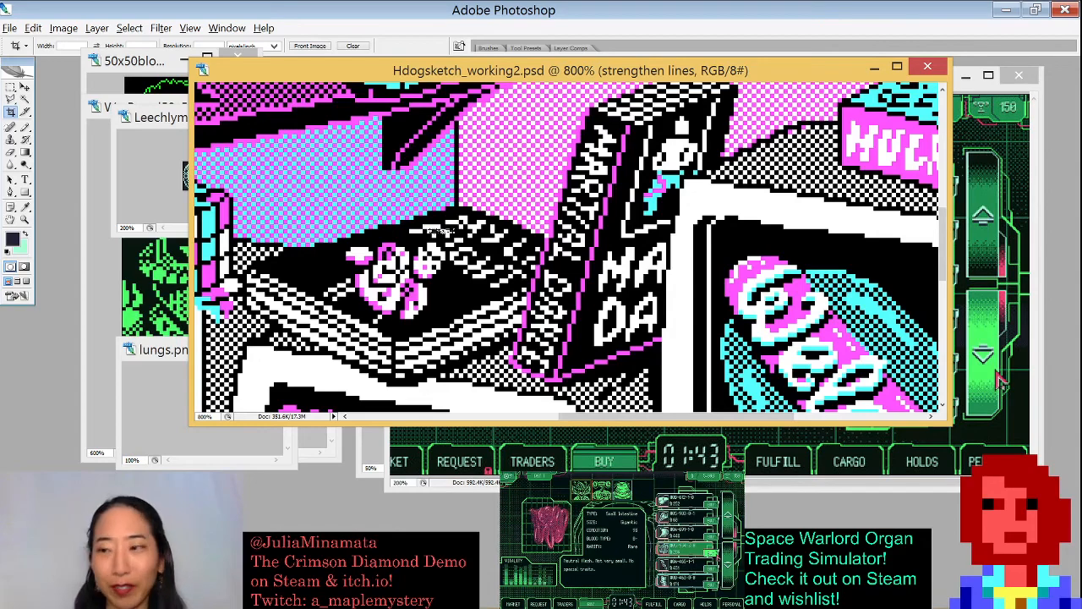
pyautogui.hotkey('ctrl', '-')
pyautogui.hotkey('ctrl', '-')
pyautogui.hotkey('ctrl', '-')
pyautogui.hotkey('ctrl', '-')
pyautogui.hotkey('ctrl', '-')
pyautogui.hotkey('ctrl', '-')
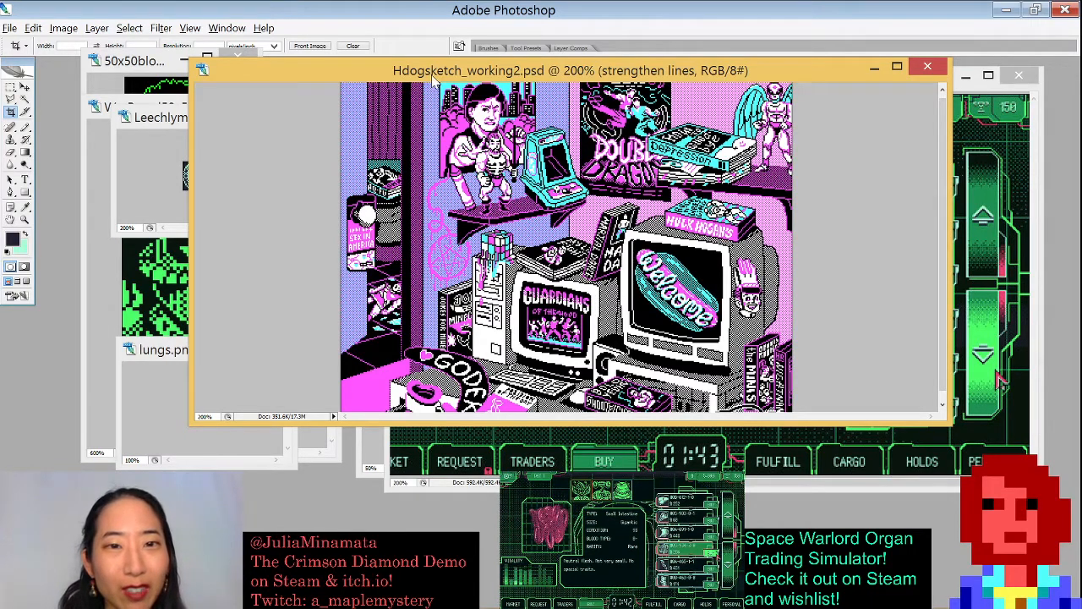
# - Zoom into the wrestler poster at about 813%, then zoom out to 100% and back to 200%
pyautogui.moveTo(432, 107); pyautogui.dragTo(497, 186)
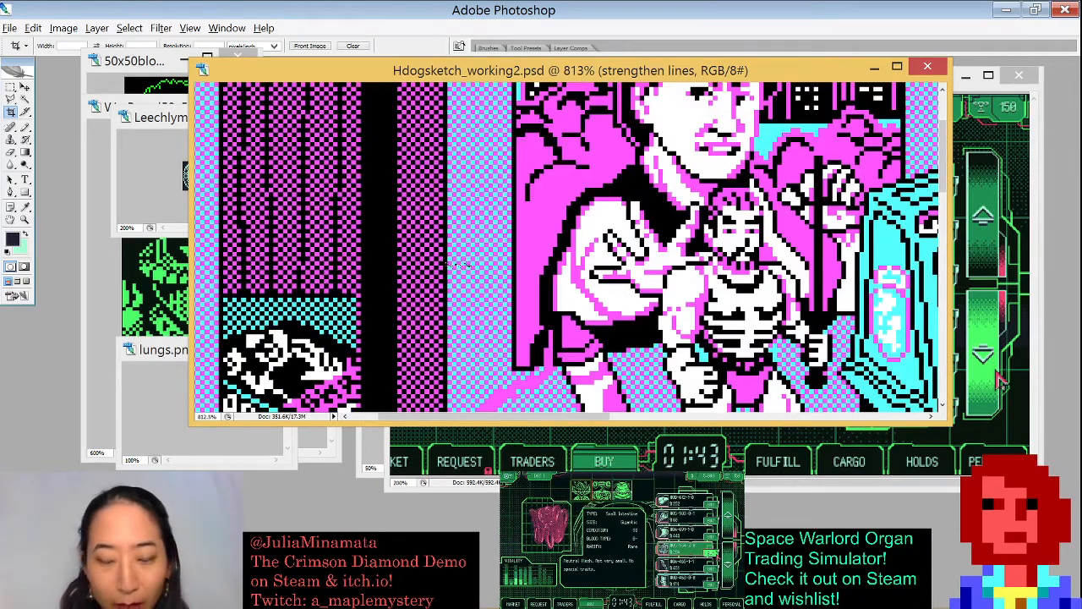
pyautogui.hotkey('ctrl', '-')
pyautogui.hotkey('ctrl', '-')
pyautogui.hotkey('ctrl', '-')
pyautogui.hotkey('ctrl', '-')
pyautogui.hotkey('ctrl', '-')
pyautogui.hotkey('ctrl', '-')
pyautogui.hotkey('ctrl', '-')
pyautogui.hotkey('ctrl', '-')
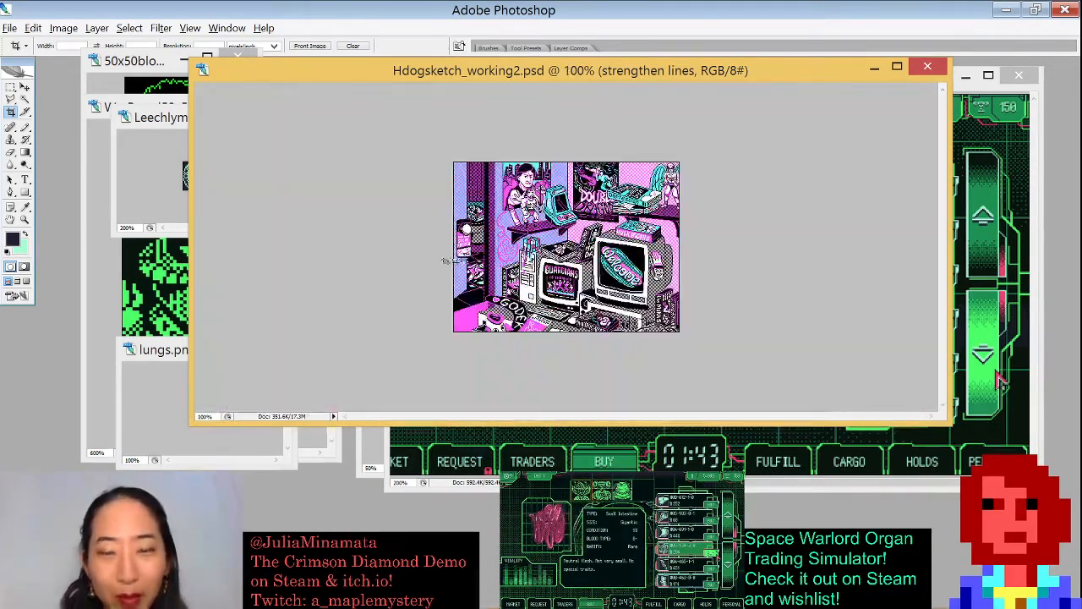
pyautogui.hotkey('ctrl', '+')
pyautogui.hotkey('ctrl', '+')
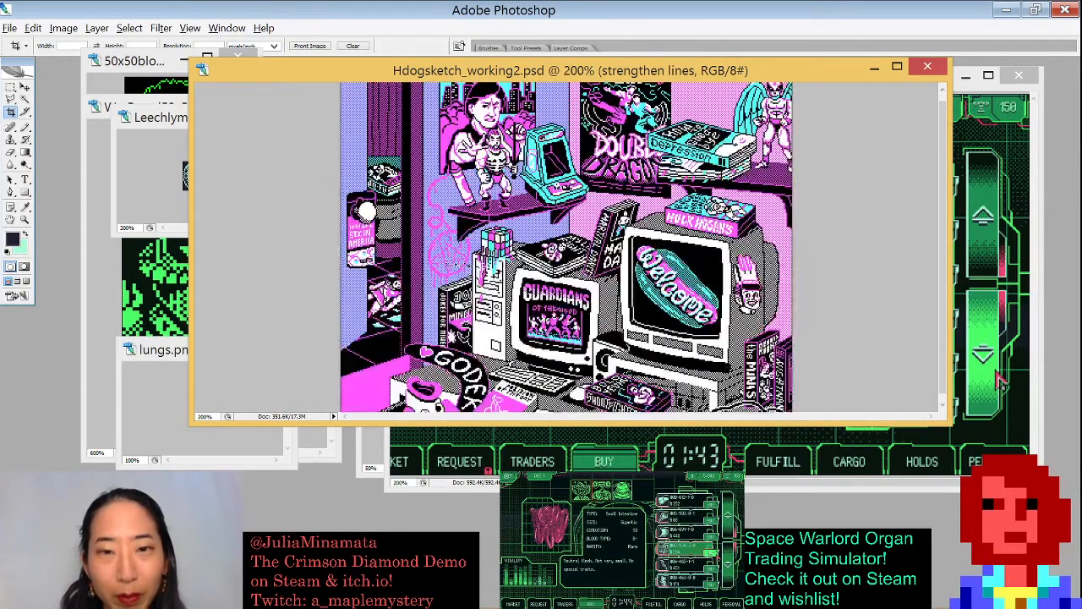
pyautogui.hotkey('ctrl', '-')
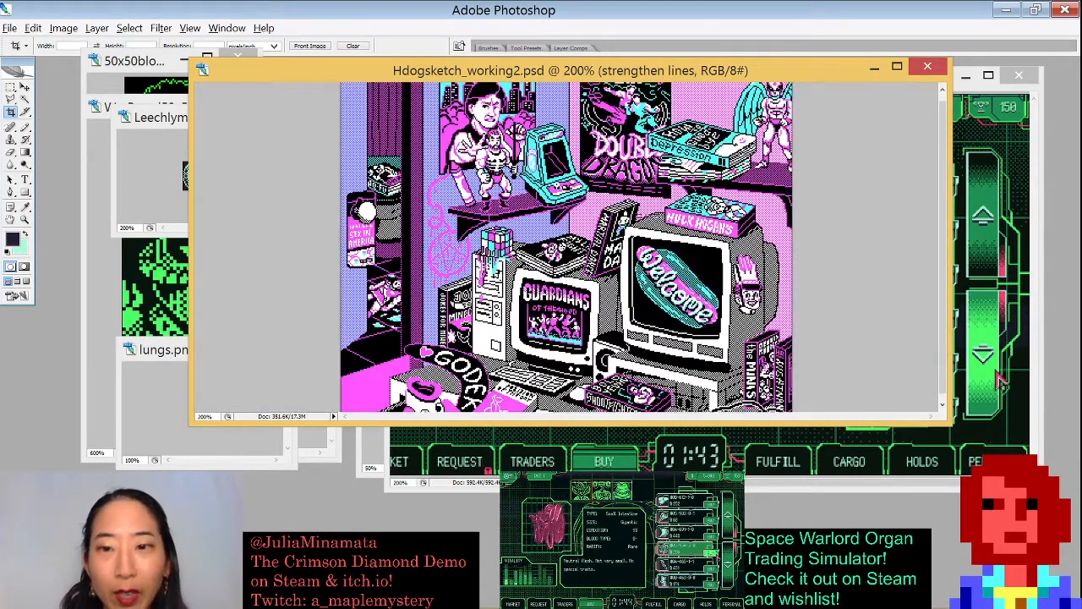
# - Shrink and close the Hdogsketch window, then move and close the Steamshot window
pyautogui.moveTo(947, 419); pyautogui.dragTo(731, 454)
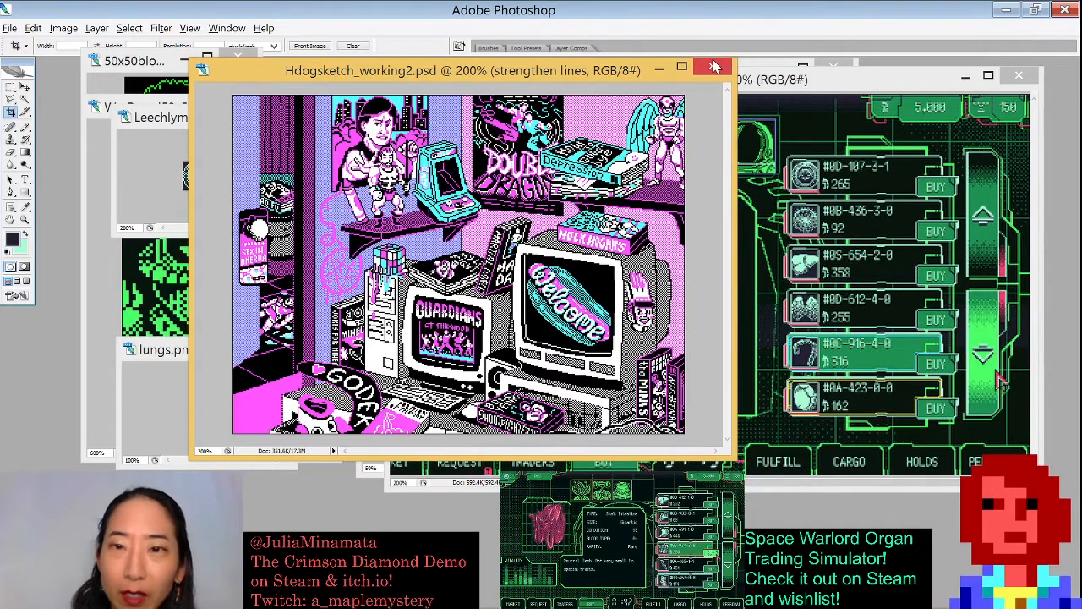
pyautogui.click(712, 66)
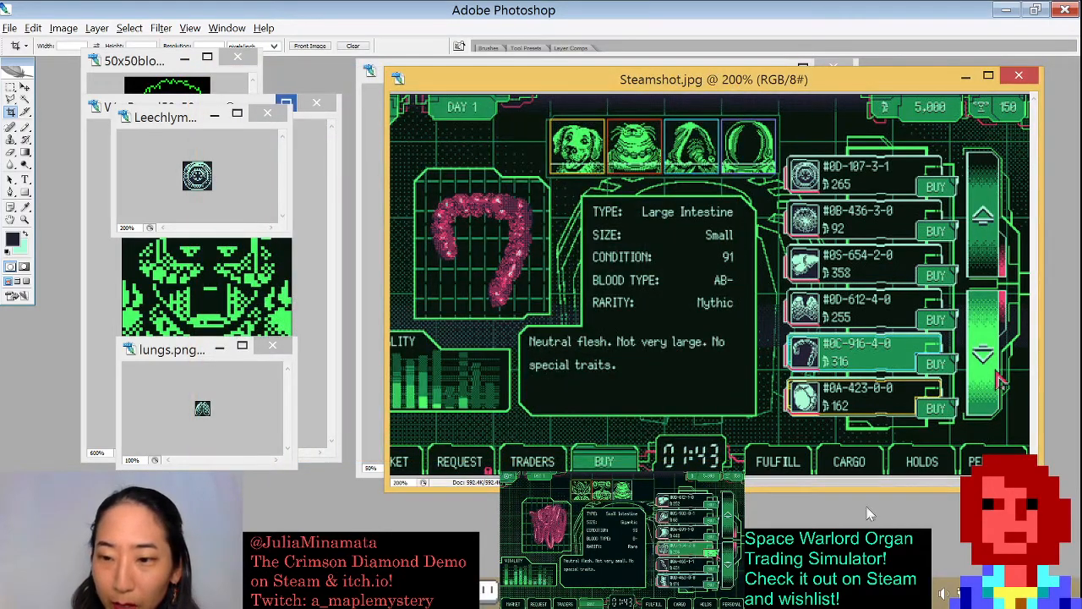
pyautogui.moveTo(927, 74); pyautogui.dragTo(829, 97)
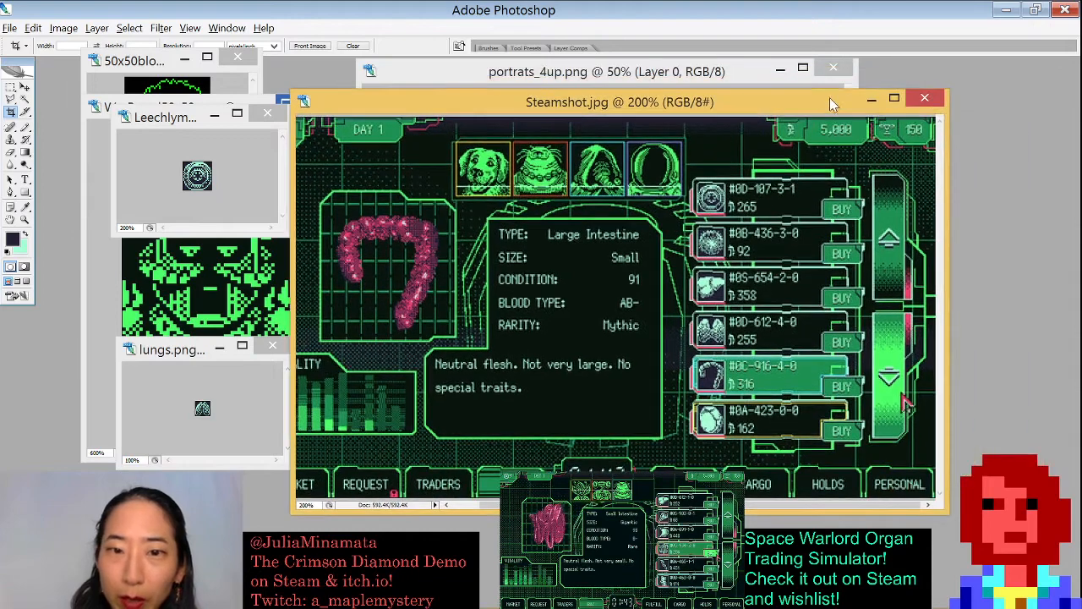
pyautogui.click(933, 106)
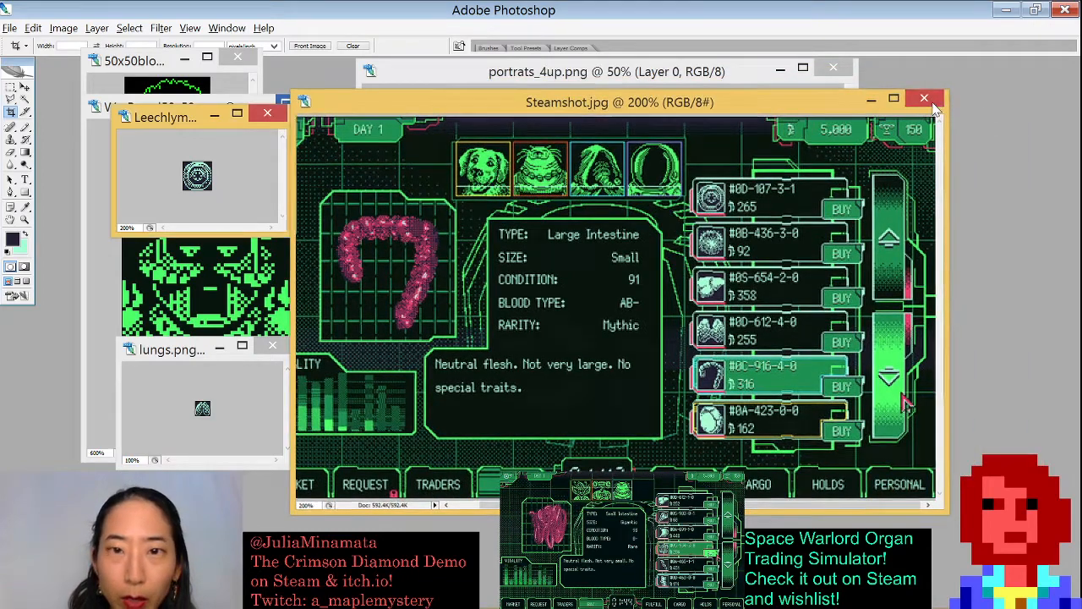
# - Close the organs_4up, Leechlym, lungs, WarBored50x50 and 50x50blowup windows, leaving only portrats_4up open
pyautogui.moveTo(628, 123); pyautogui.dragTo(674, 118)
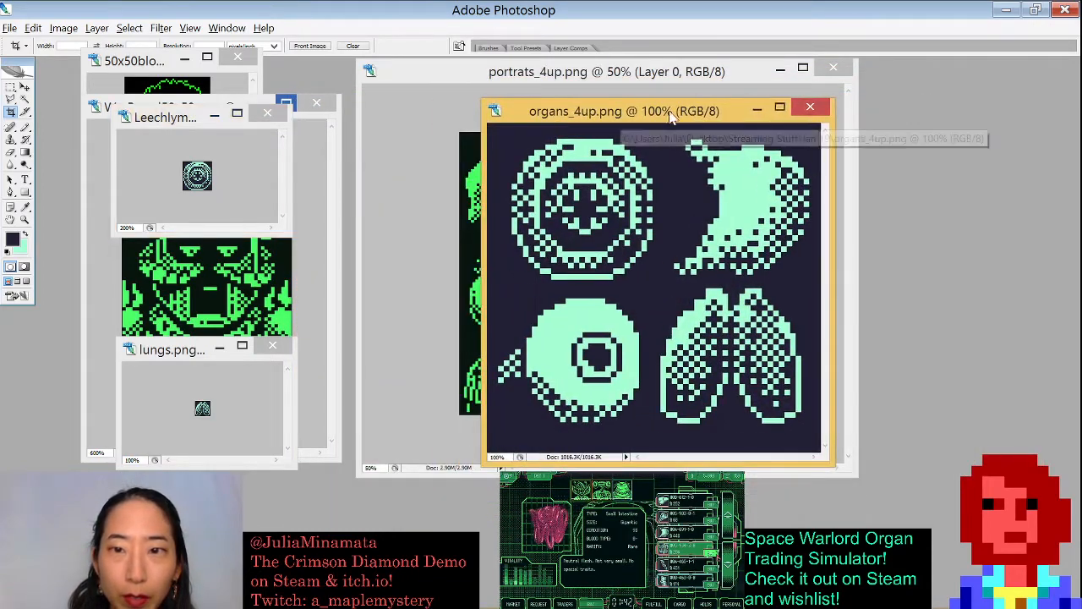
pyautogui.click(810, 112)
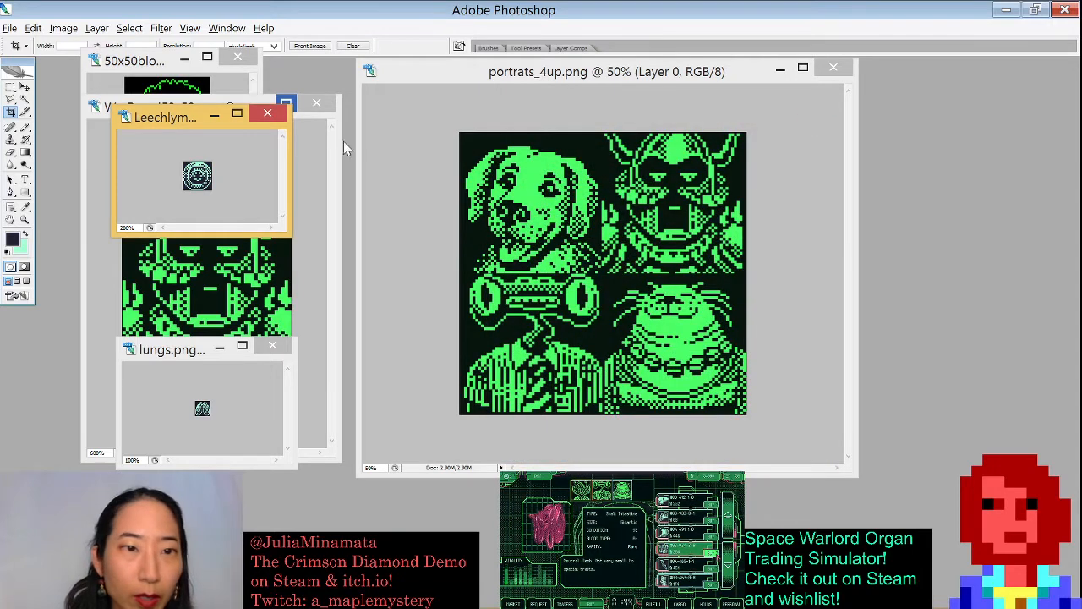
pyautogui.click(268, 113)
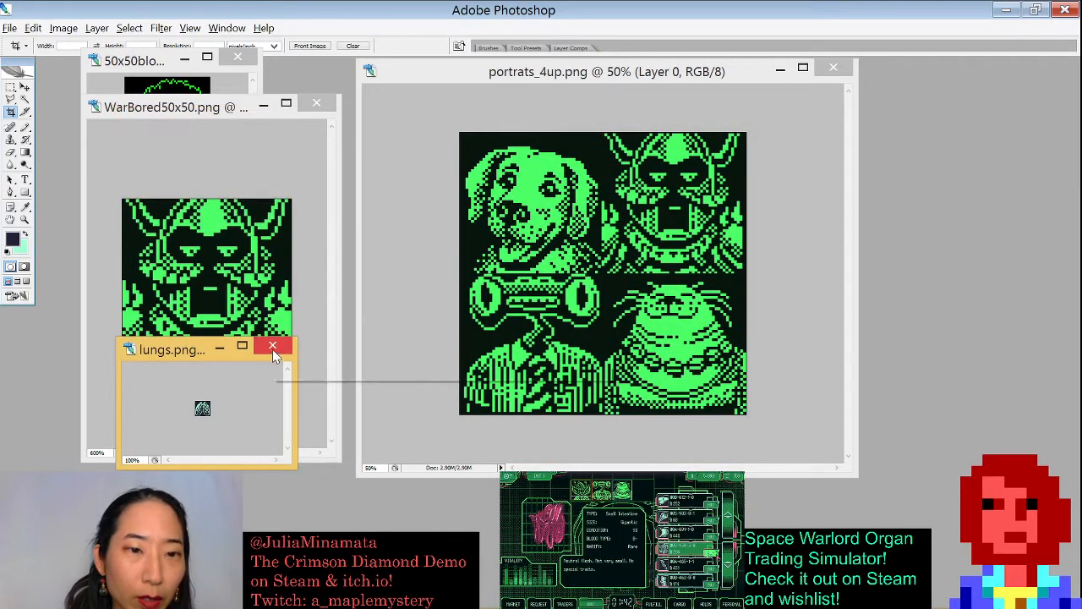
pyautogui.click(272, 349)
pyautogui.click(315, 104)
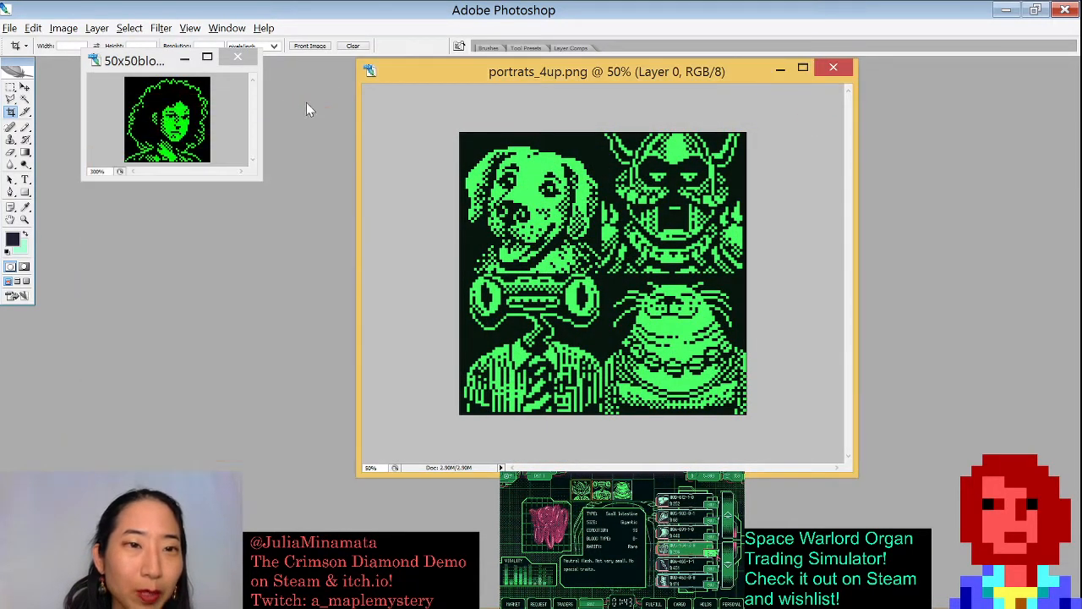
pyautogui.click(236, 59)
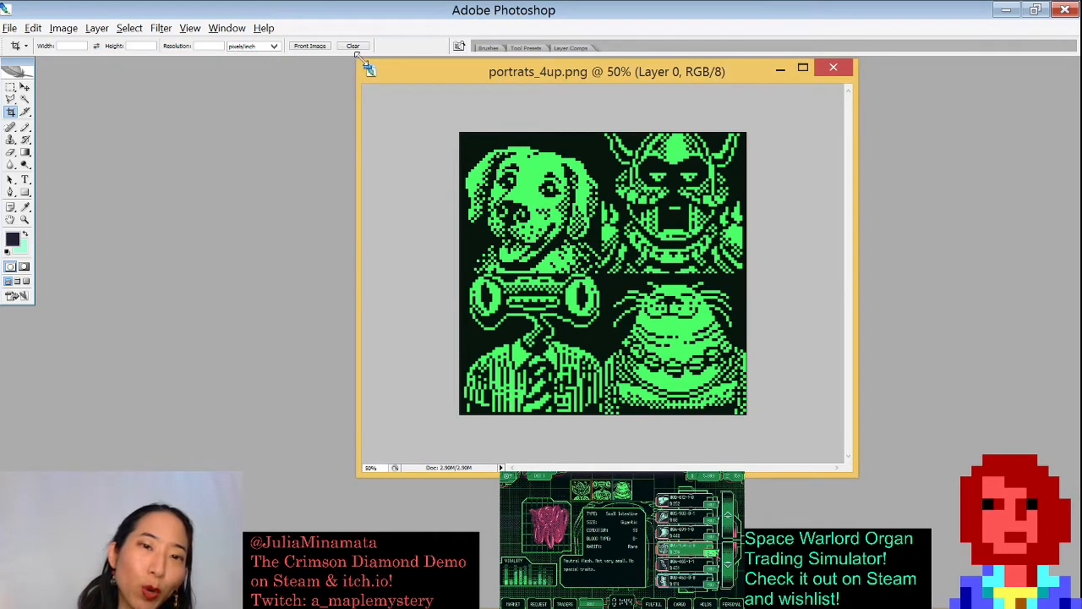
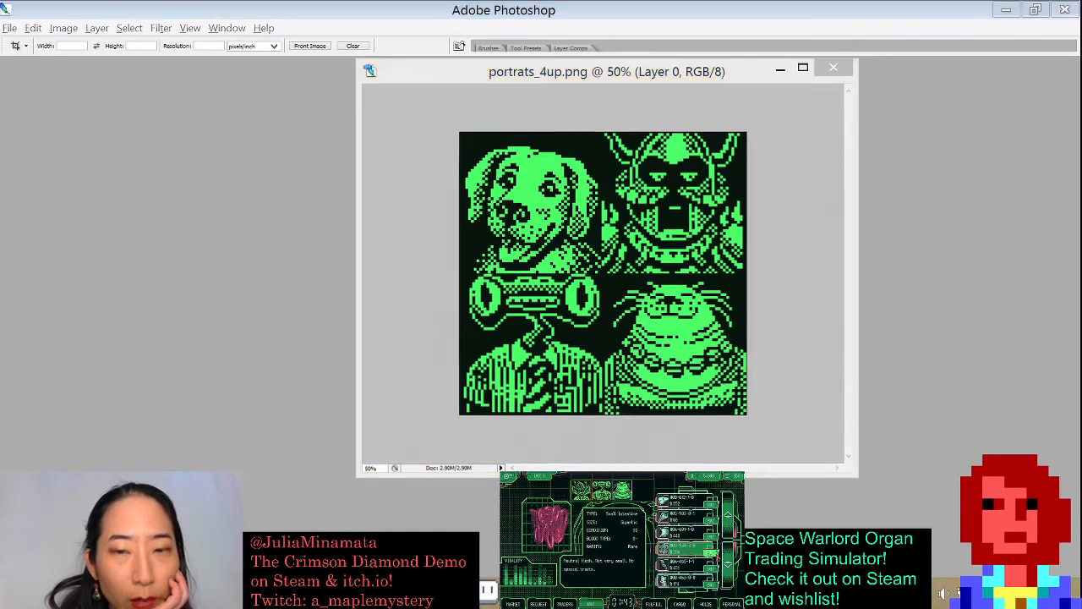
# - Close the portrats_4up document window
pyautogui.click(1015, 47)
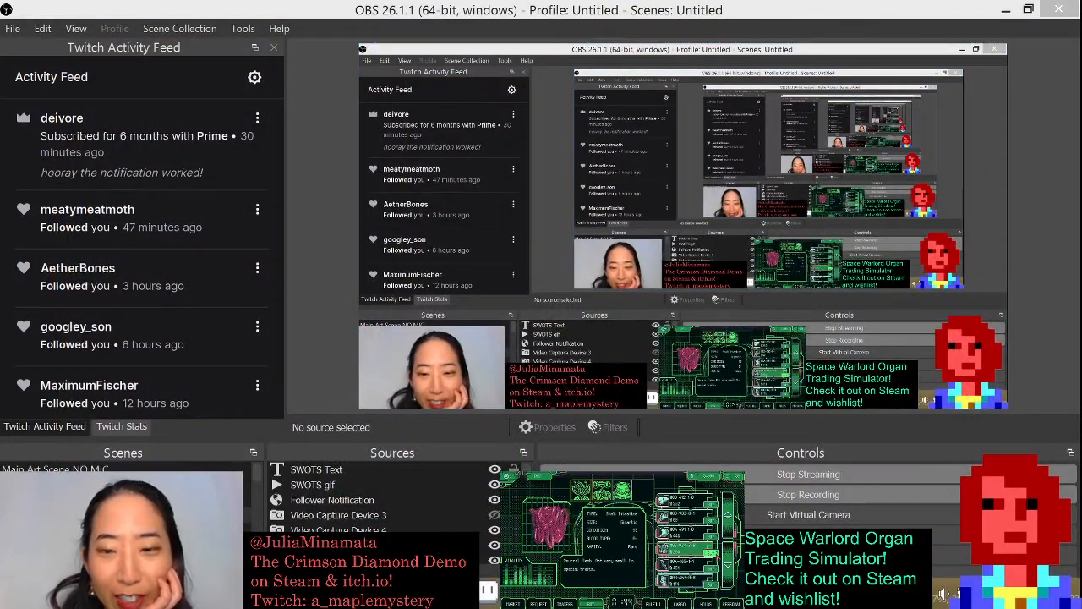
pyautogui.moveTo(535, 595)
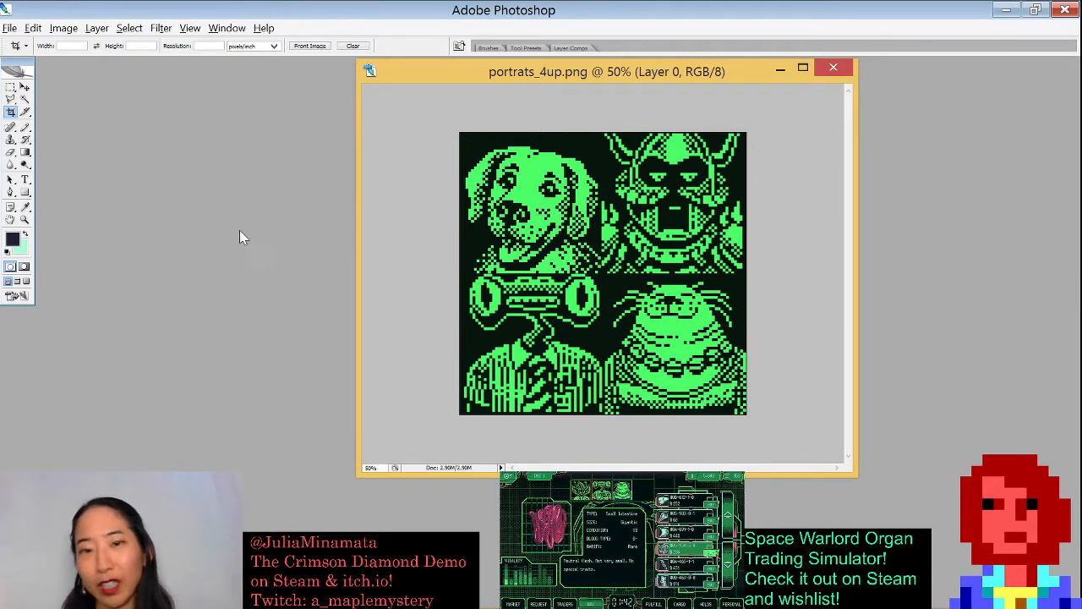
pyautogui.click(834, 67)
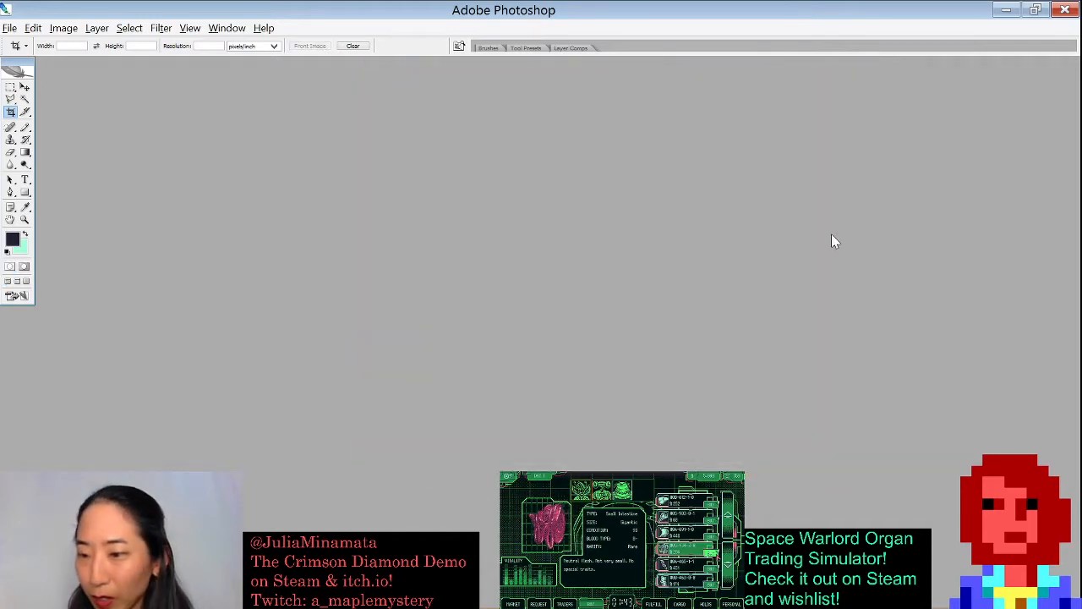
# - Open ROM_exterior_working19.psd from the Jan 19 folder
pyautogui.doubleClick(577, 159)
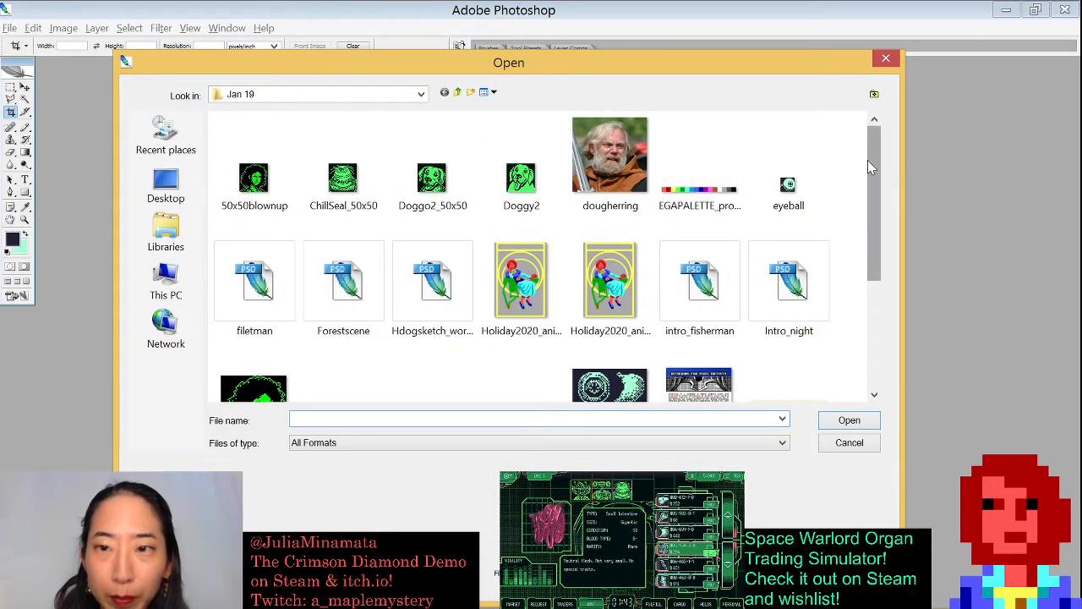
pyautogui.moveTo(867, 160); pyautogui.dragTo(872, 200)
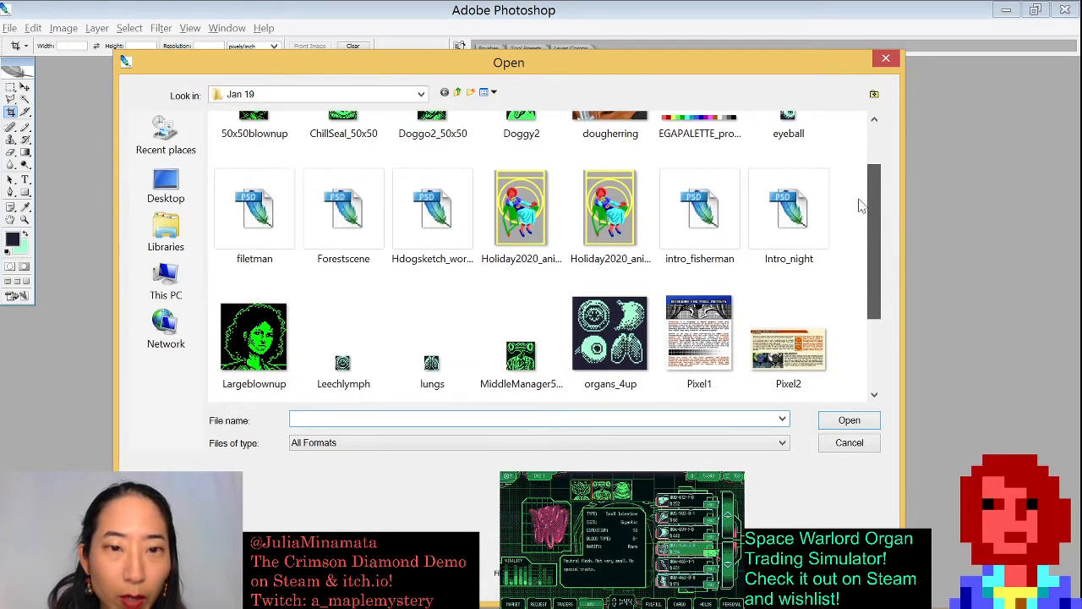
pyautogui.moveTo(873, 258); pyautogui.dragTo(875, 325)
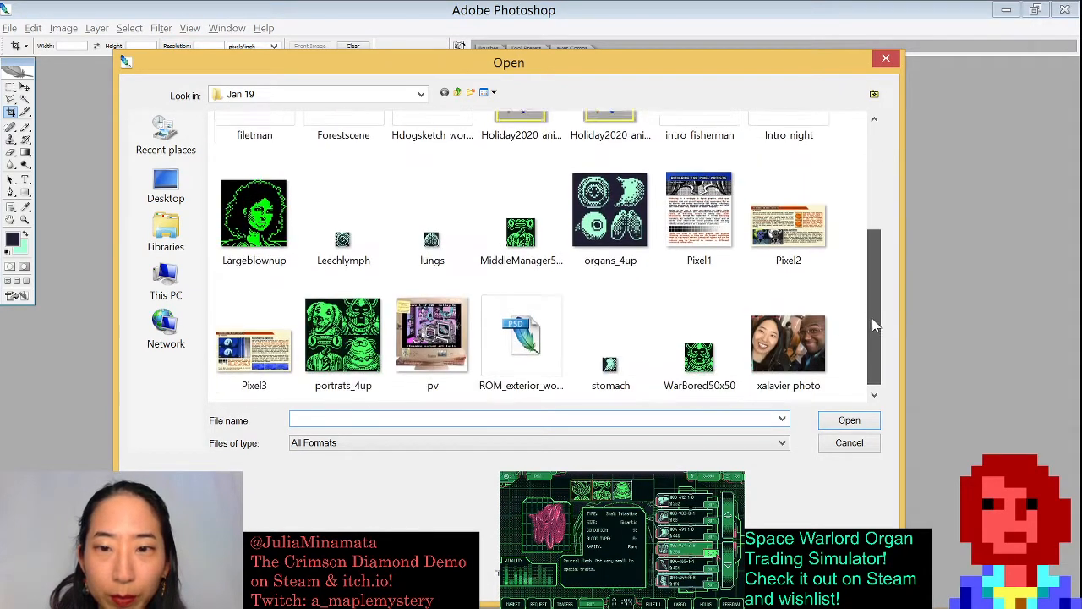
pyautogui.doubleClick(517, 337)
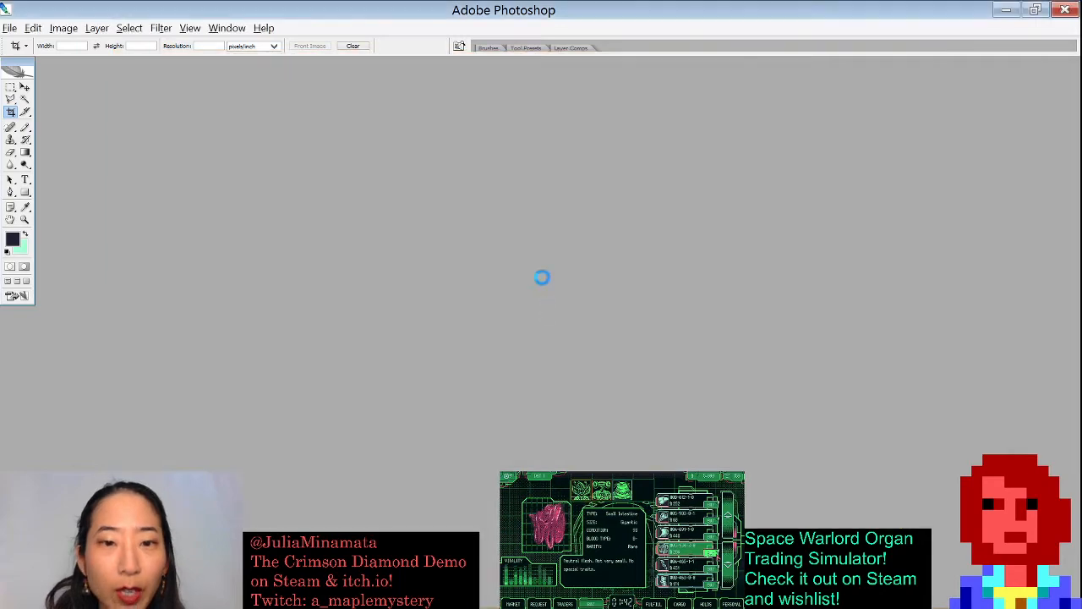
# - Enlarge the ROM_exterior_working19 window and view the image at 300%
pyautogui.moveTo(244, 204); pyautogui.dragTo(905, 506)
pyautogui.hotkey('ctrl', '+')
pyautogui.hotkey('ctrl', '+')
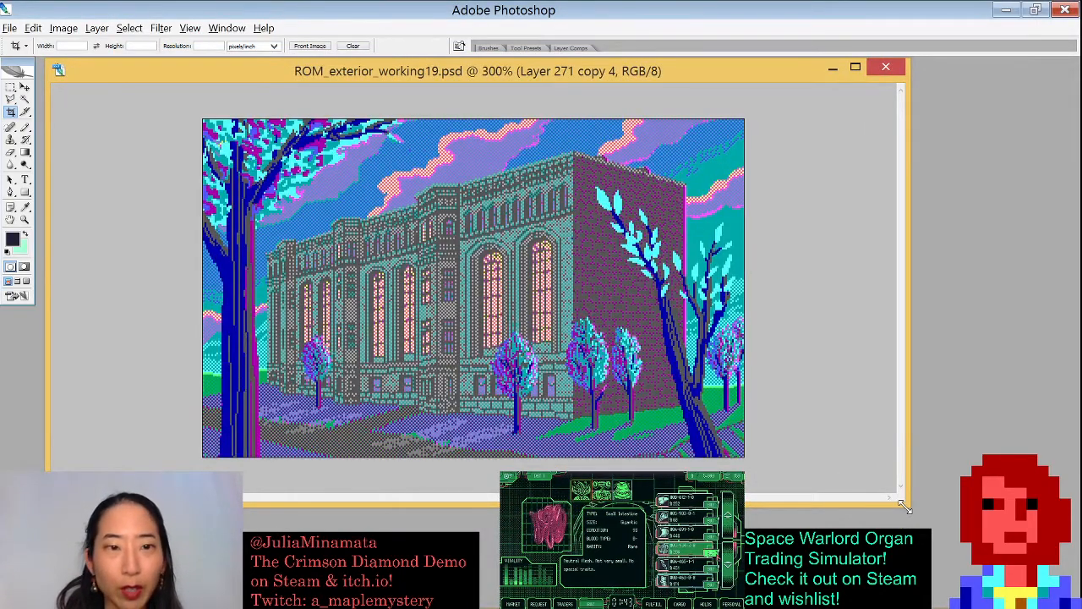
pyautogui.hotkey('ctrl', '+')
pyautogui.hotkey('ctrl', '-')
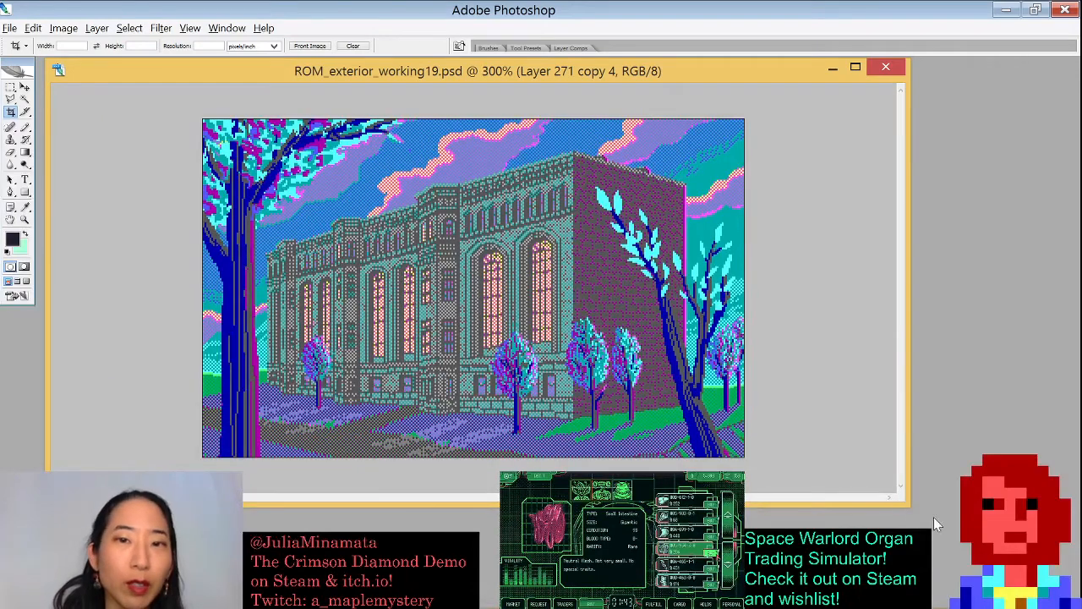
# - Reposition the document window and open the Layers panel
pyautogui.moveTo(556, 74); pyautogui.dragTo(638, 83)
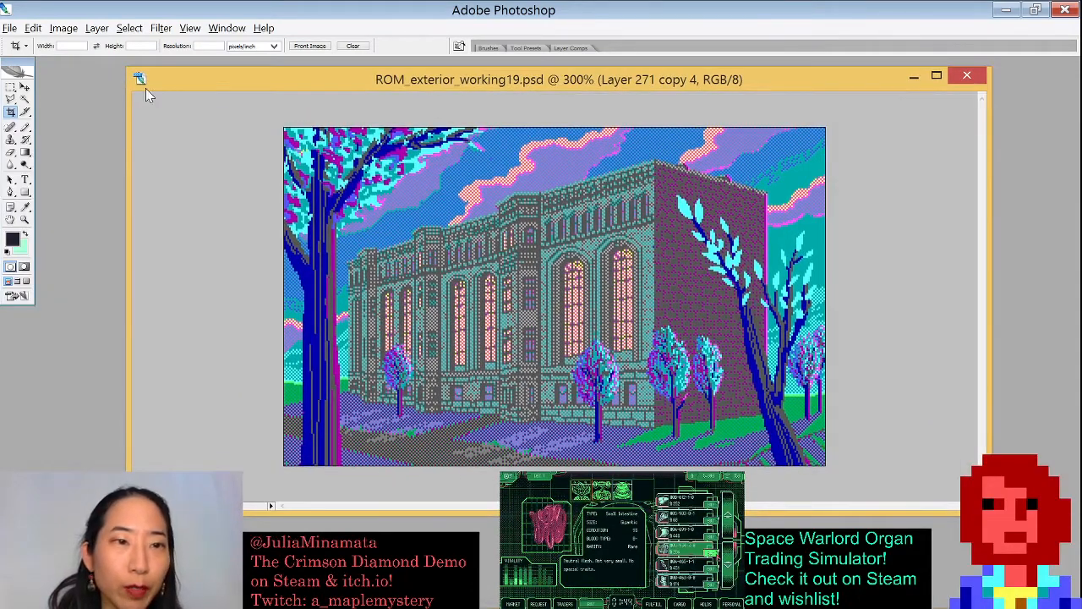
pyautogui.moveTo(128, 67); pyautogui.dragTo(311, 92)
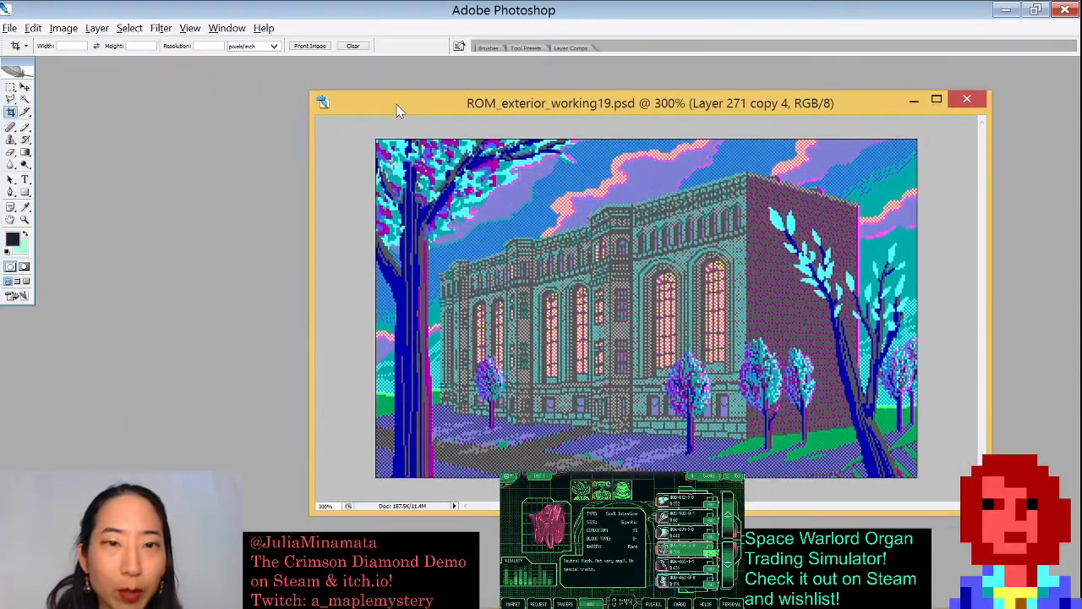
pyautogui.moveTo(399, 110); pyautogui.dragTo(310, 58)
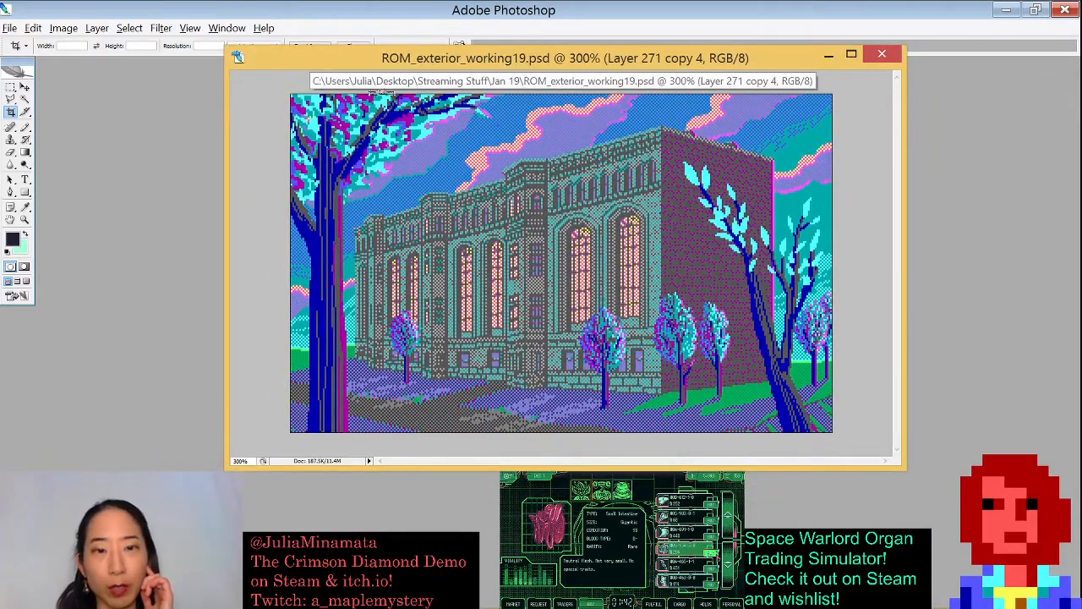
pyautogui.press('F7')
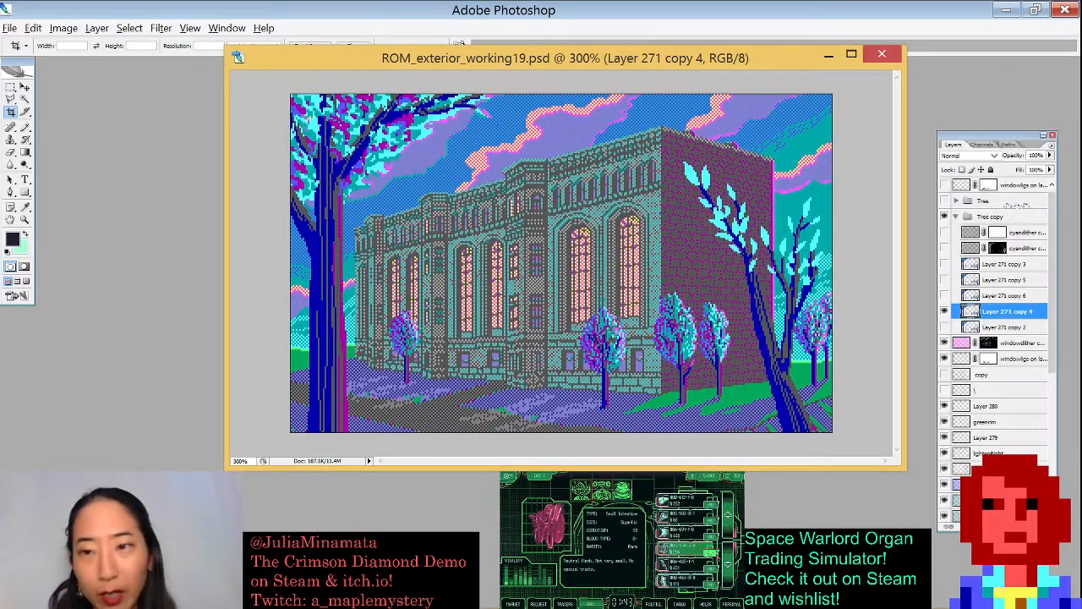
# - Toggle visibility of the cyandither and Layer 271 copy 4 layers to compare, then close the file without saving
pyautogui.click(944, 231)
pyautogui.click(945, 232)
pyautogui.click(945, 248)
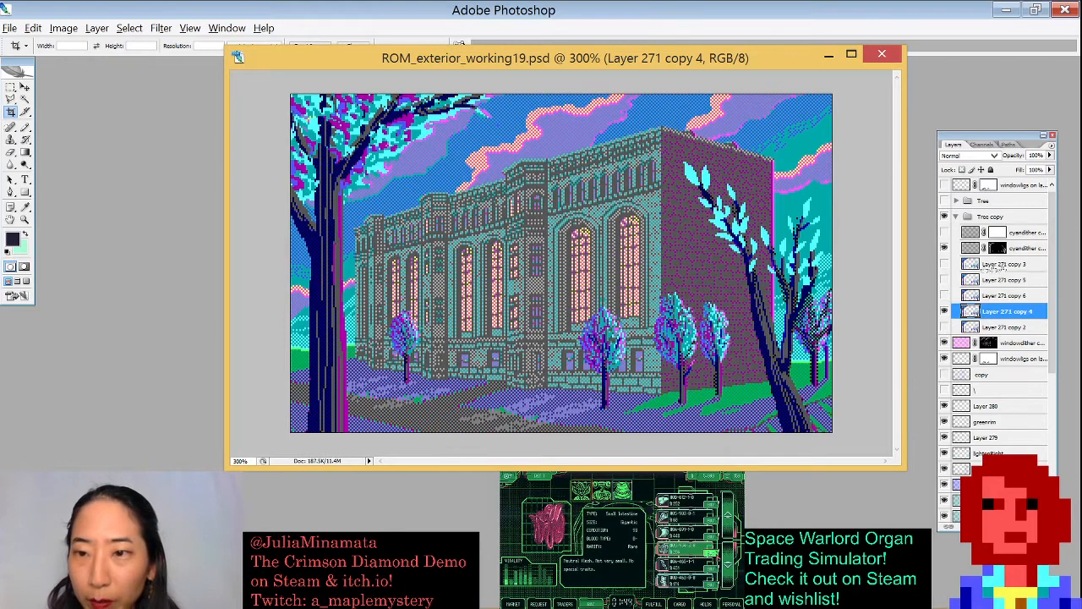
pyautogui.click(944, 311)
pyautogui.click(944, 311)
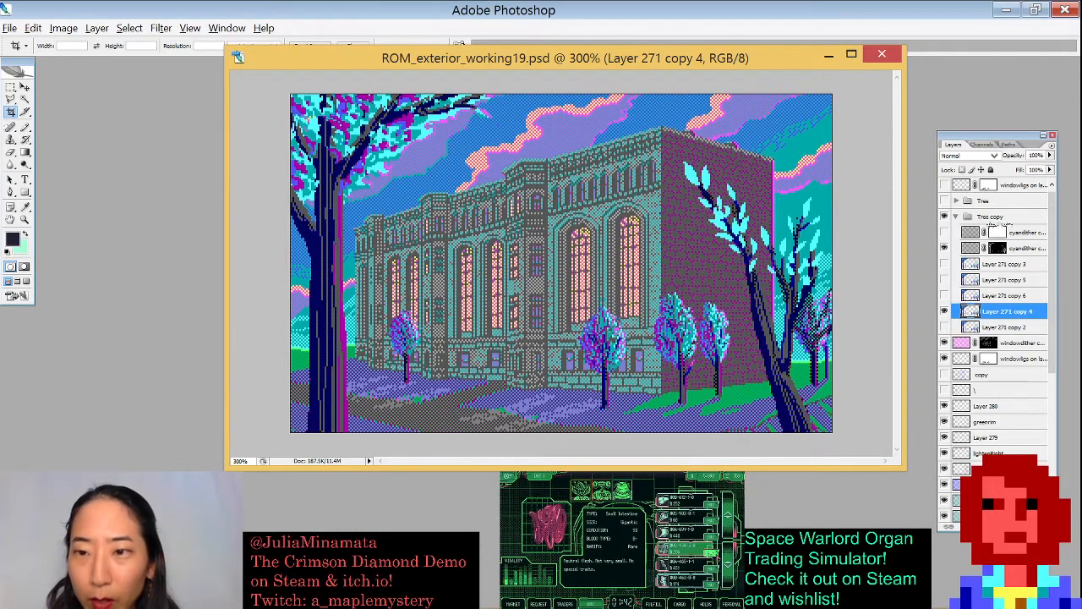
pyautogui.click(945, 247)
pyautogui.click(945, 247)
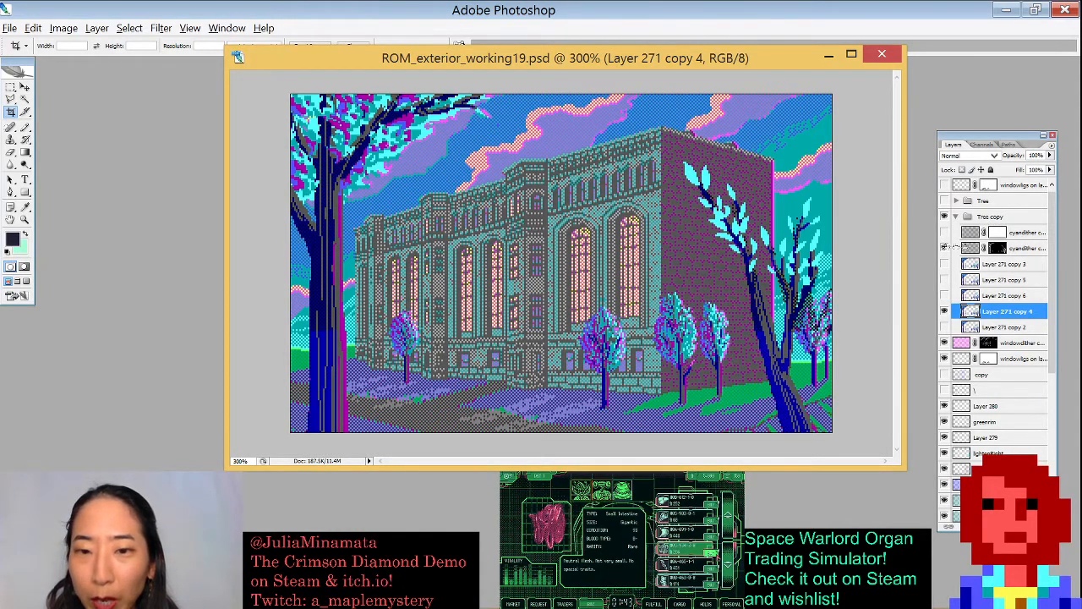
pyautogui.click(946, 248)
pyautogui.click(945, 247)
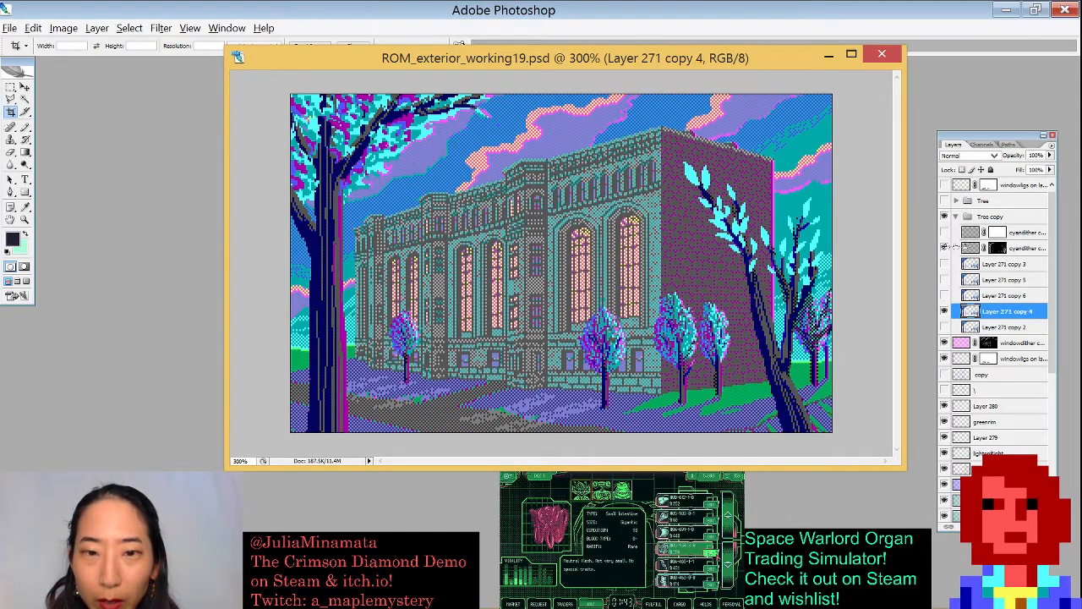
pyautogui.click(945, 248)
pyautogui.click(945, 248)
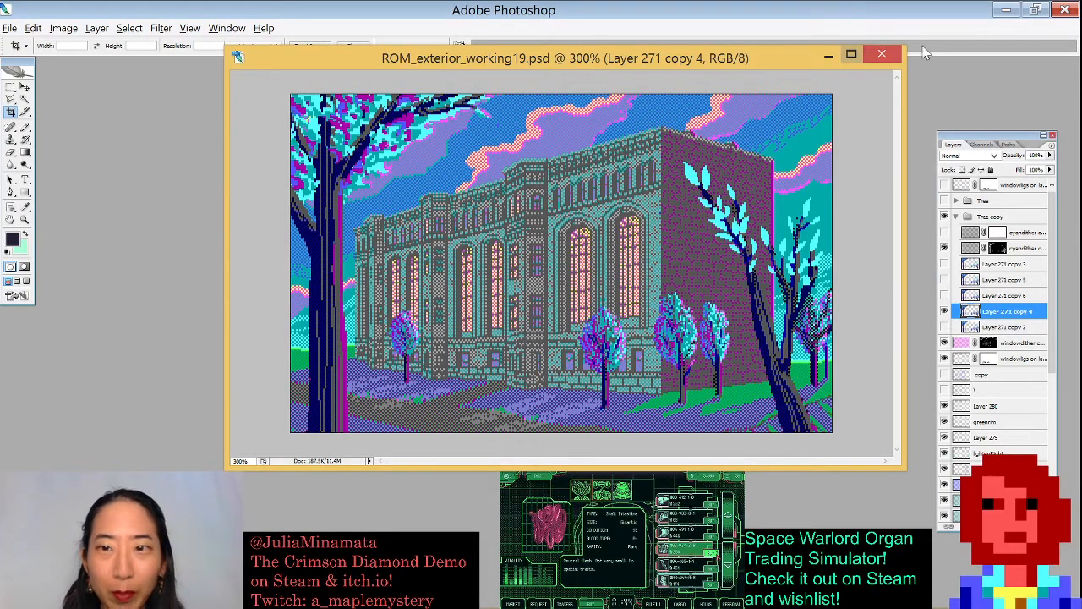
pyautogui.click(882, 54)
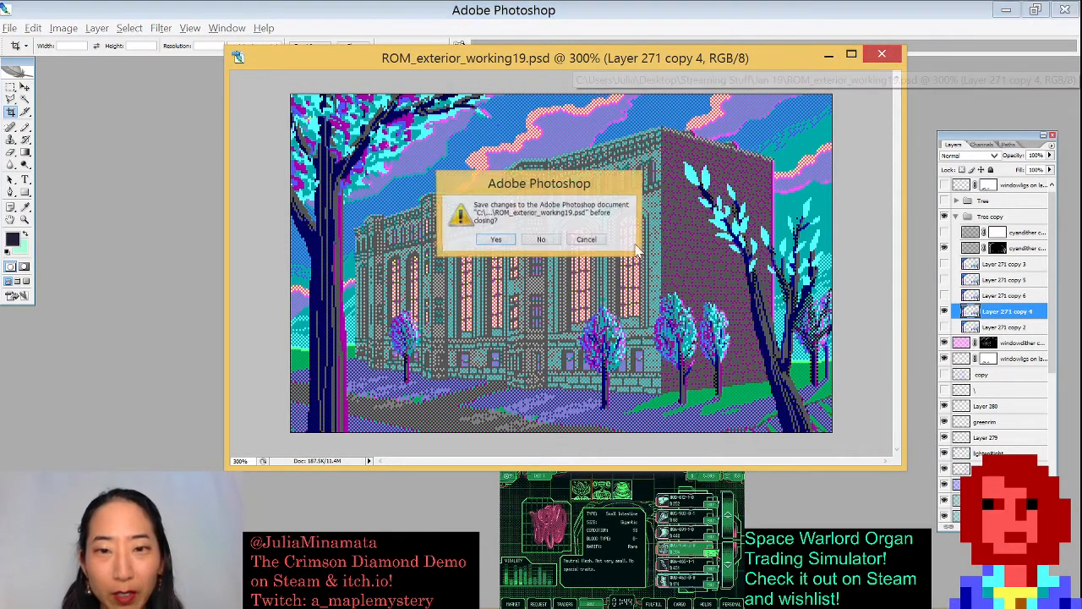
pyautogui.click(543, 240)
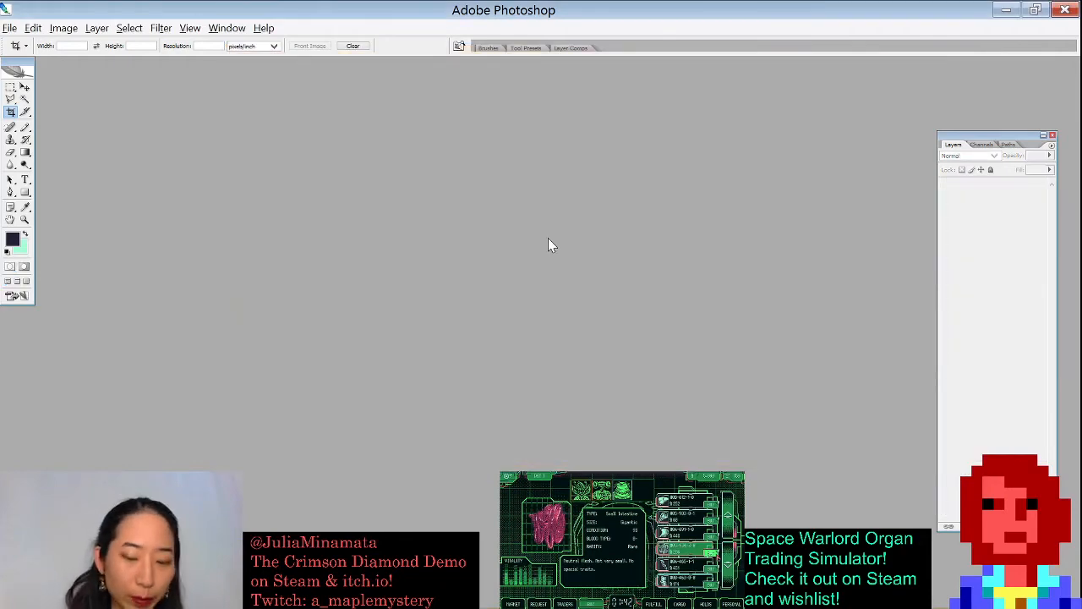
# - Open Intro_night.psd from the Jan 19 folder
pyautogui.hotkey('ctrl', 'o')
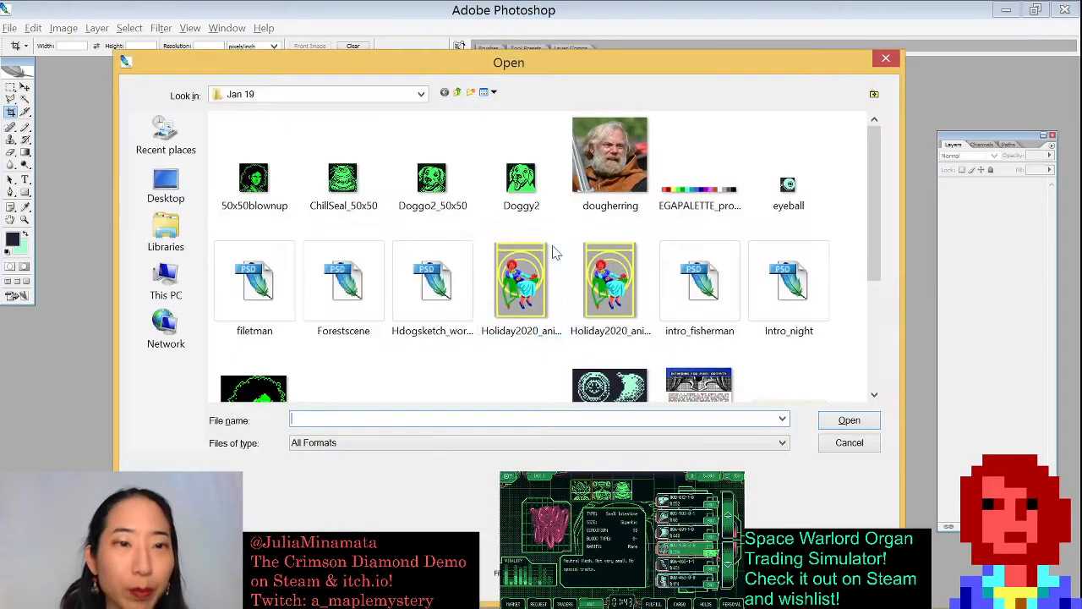
pyautogui.moveTo(873, 195); pyautogui.dragTo(869, 243)
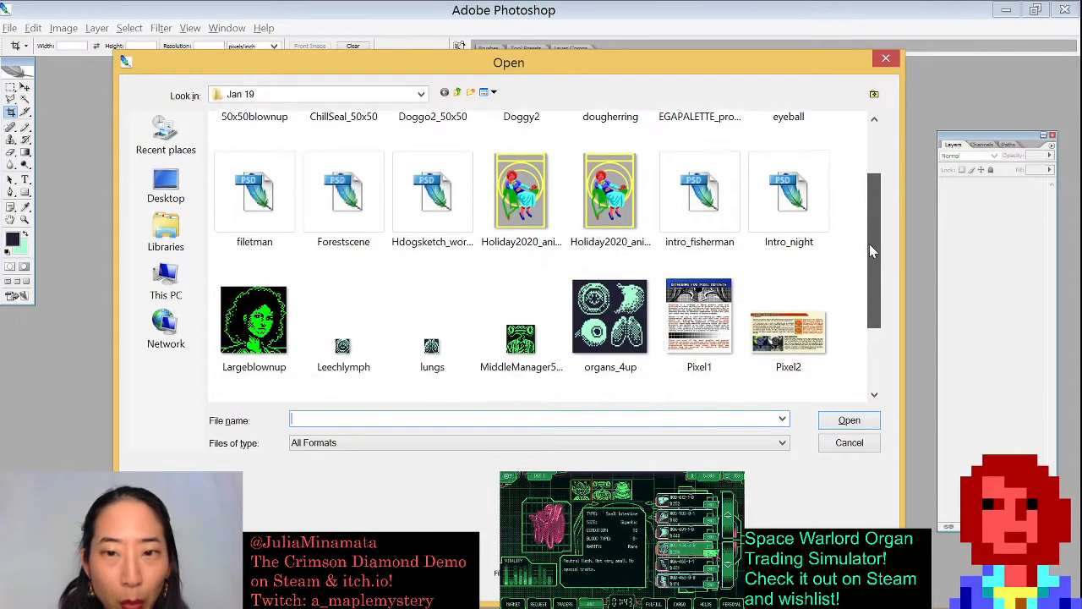
pyautogui.click(776, 209)
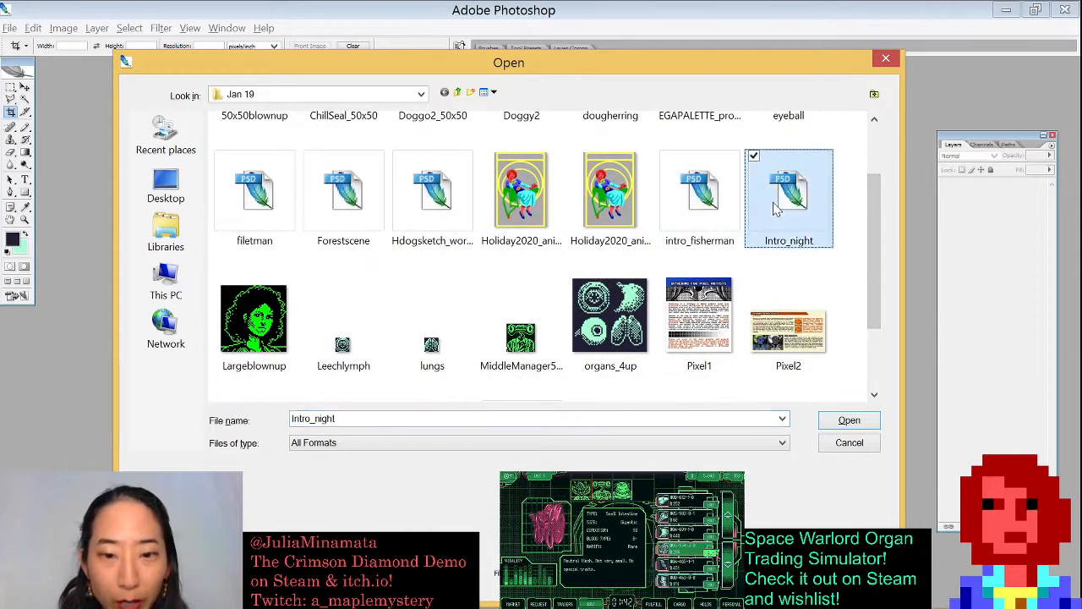
pyautogui.click(841, 418)
# - Enlarge the Intro_night window, zoom it to 300% and move it toward the centre
pyautogui.moveTo(244, 208); pyautogui.dragTo(737, 498)
pyautogui.hotkey('ctrl', '+')
pyautogui.hotkey('ctrl', '+')
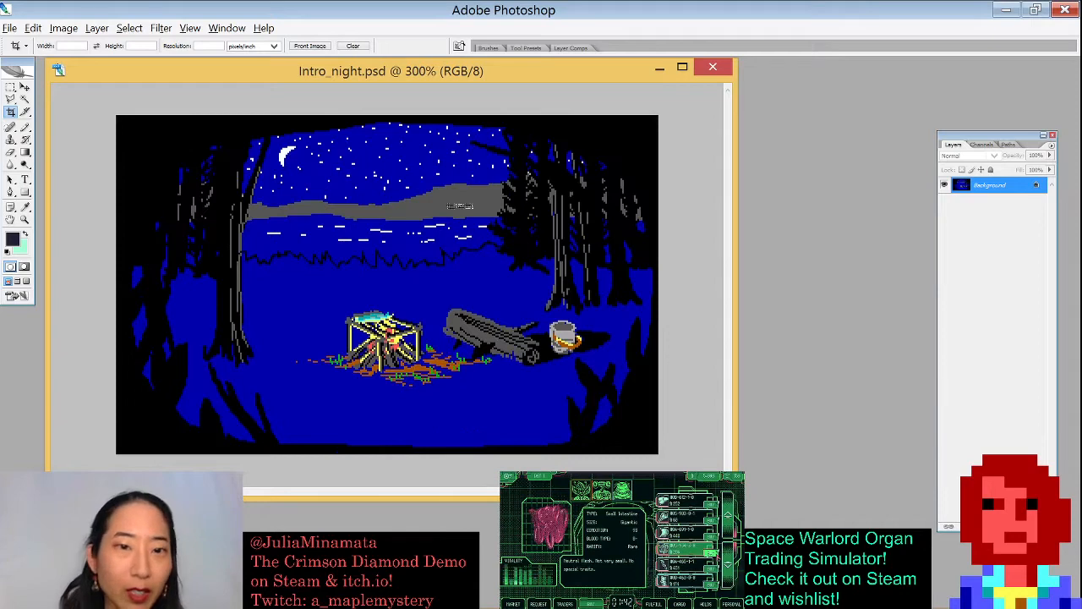
pyautogui.moveTo(431, 78); pyautogui.dragTo(583, 88)
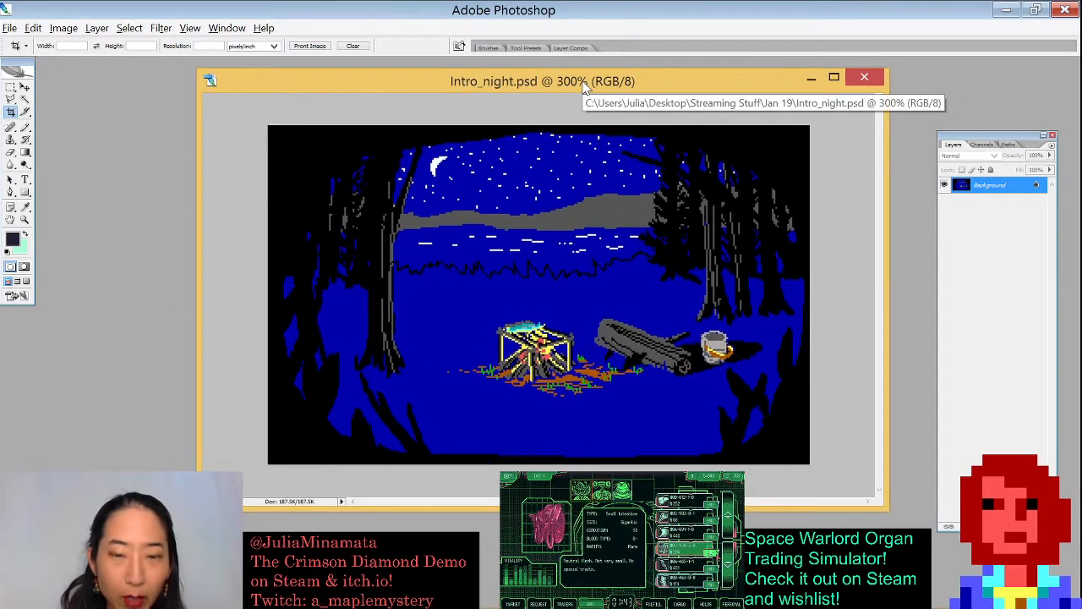
# - Open filetman.psd from the Jan 19 folder
pyautogui.hotkey('ctrl', 'o')
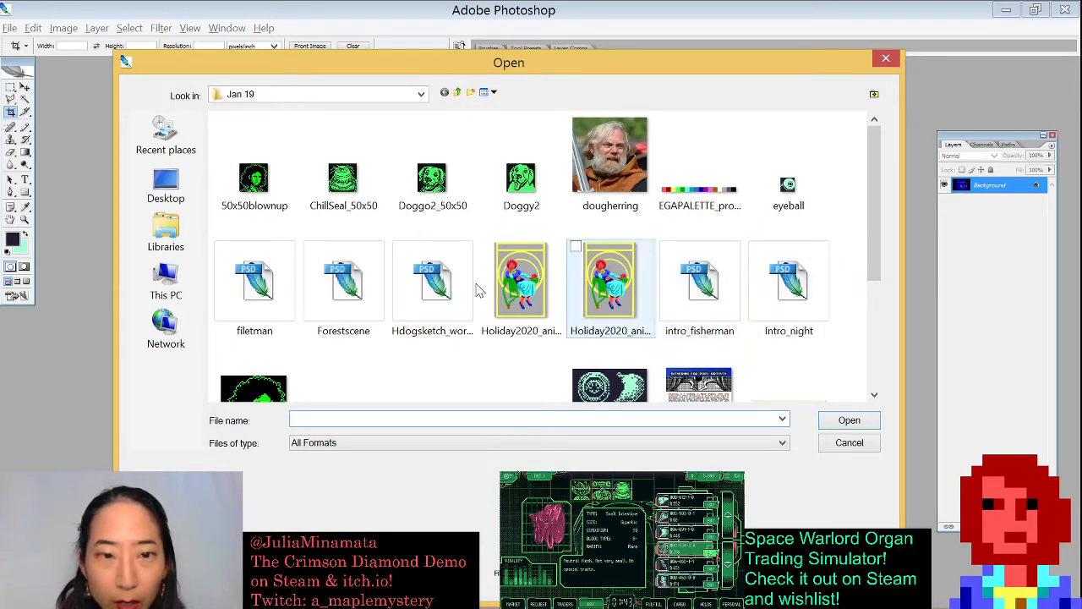
pyautogui.click(332, 285)
pyautogui.doubleClick(254, 283)
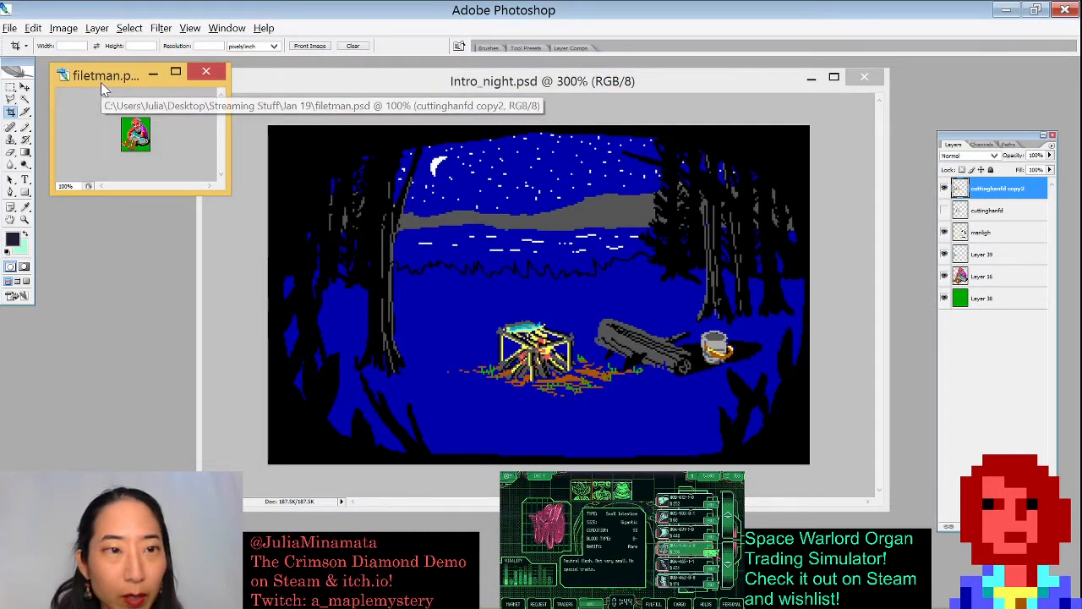
# - Enlarge the filetman window and zoom in to 700%
pyautogui.moveTo(228, 195); pyautogui.dragTo(393, 397)
pyautogui.hotkey('ctrl', '+')
pyautogui.hotkey('ctrl', '+')
pyautogui.hotkey('ctrl', '+')
pyautogui.hotkey('ctrl', '+')
pyautogui.hotkey('ctrl', '+')
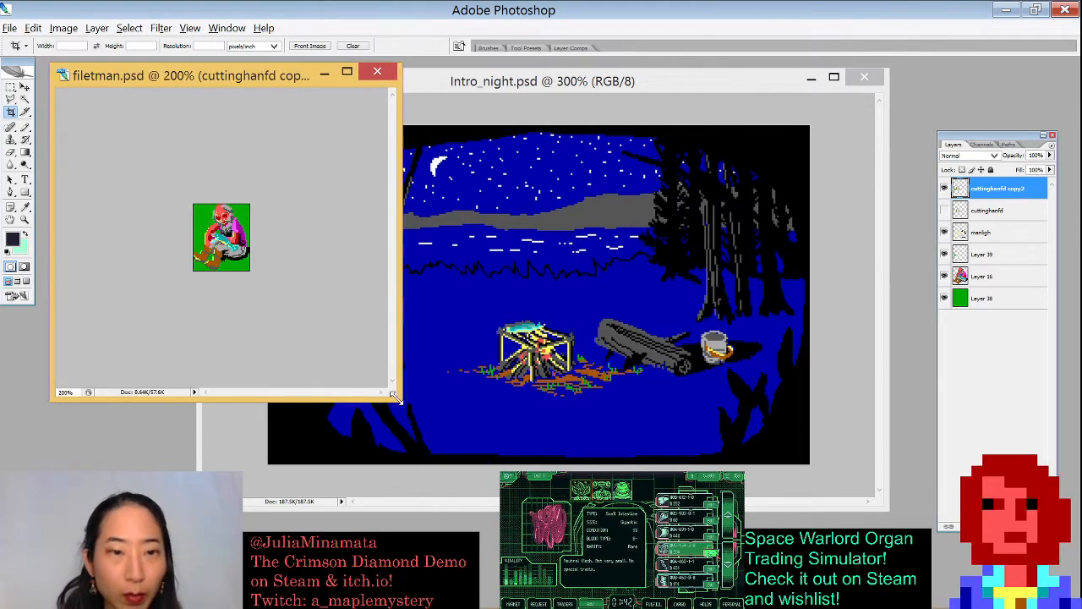
pyautogui.hotkey('ctrl', '+')
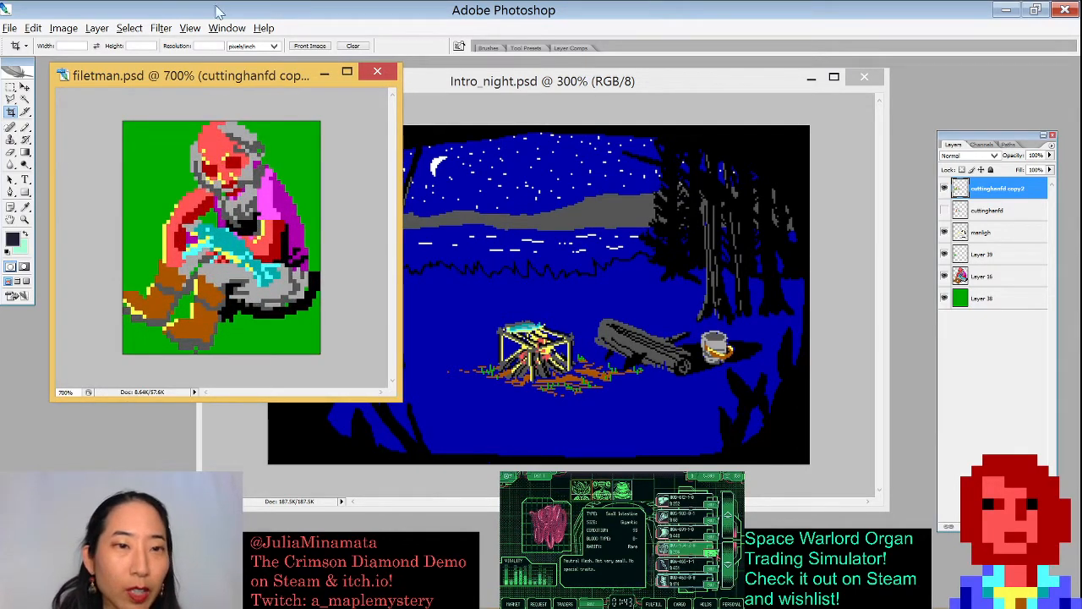
# - Arrange the filetman and Intro_night windows side by side, shrinking the filetman window
pyautogui.moveTo(250, 75); pyautogui.dragTo(197, 75)
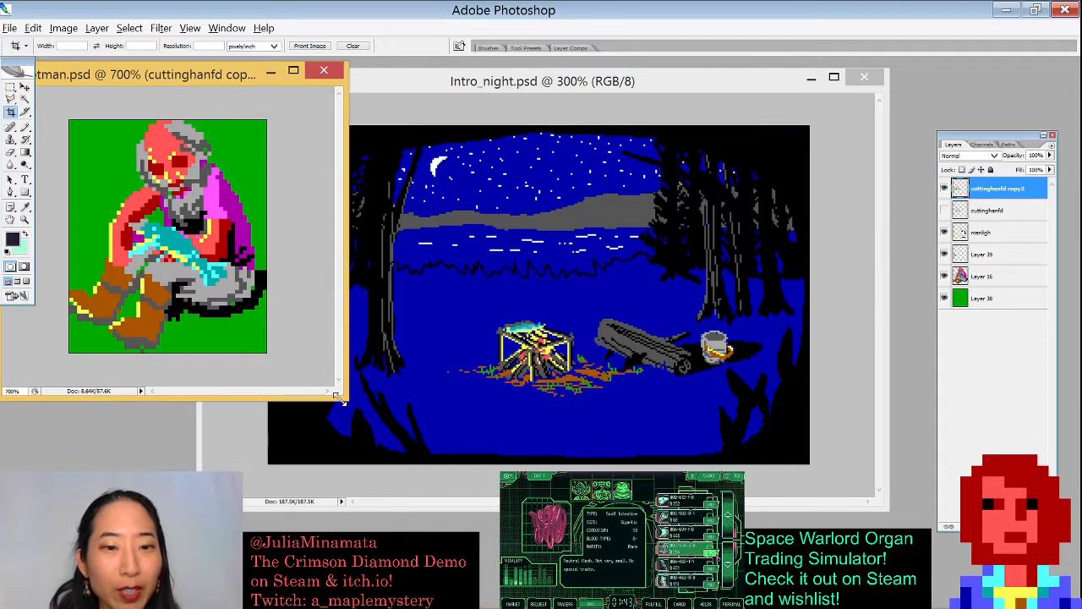
pyautogui.moveTo(346, 399); pyautogui.dragTo(287, 382)
pyautogui.moveTo(359, 78); pyautogui.dragTo(399, 94)
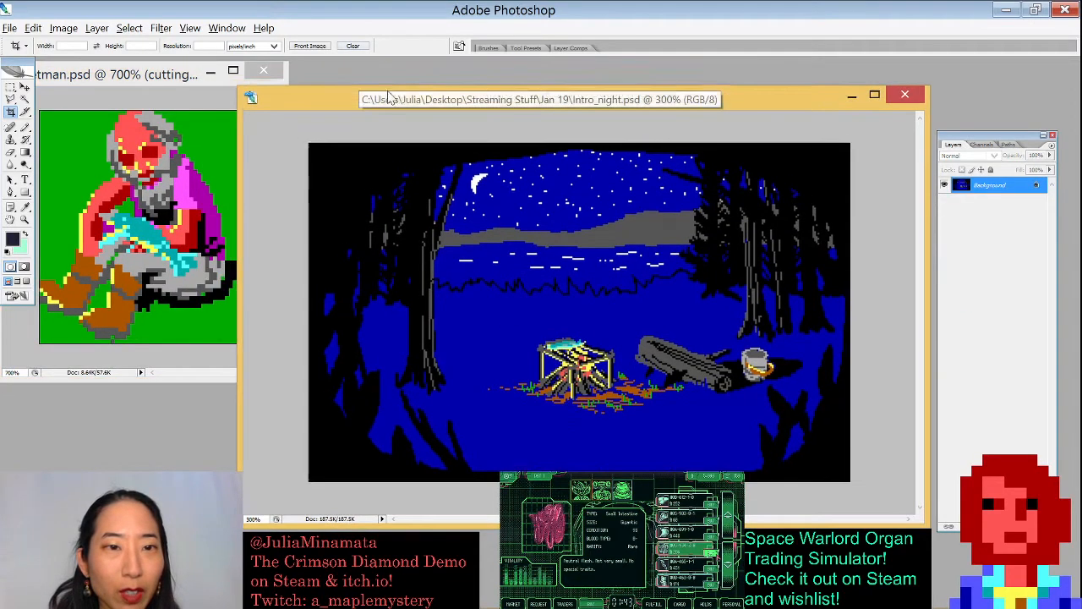
pyautogui.moveTo(241, 86); pyautogui.dragTo(316, 157)
pyautogui.moveTo(395, 165); pyautogui.dragTo(387, 94)
pyautogui.moveTo(147, 81); pyautogui.dragTo(319, 129)
# - Toggle visibility of the cuttinghanfd and cuttinghanfd copy2 layers to compare the figure versions
pyautogui.click(944, 209)
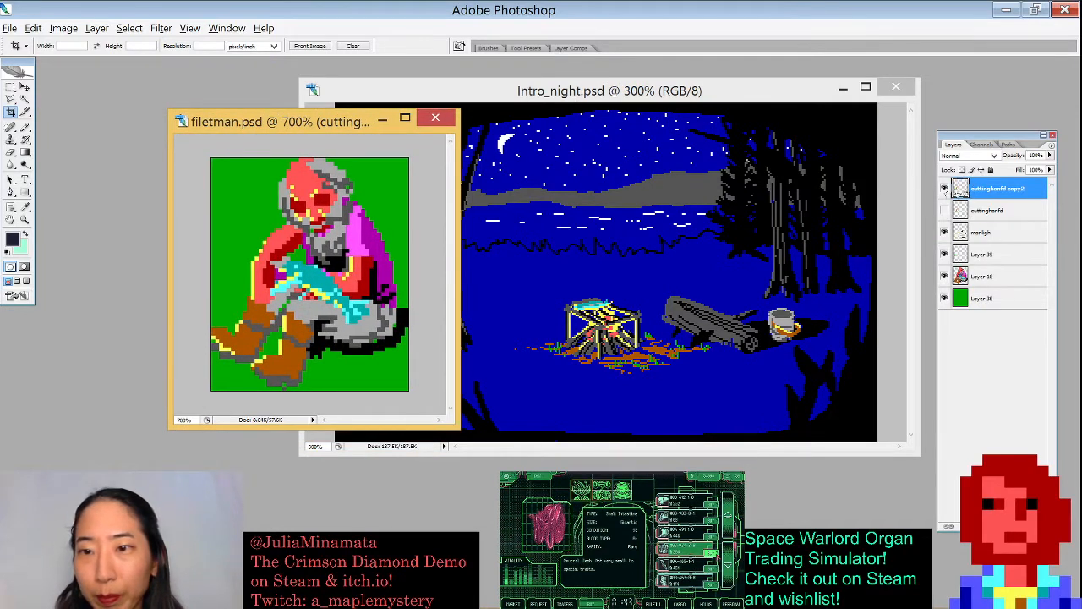
pyautogui.click(944, 188)
pyautogui.click(945, 211)
pyautogui.click(946, 211)
pyautogui.click(945, 210)
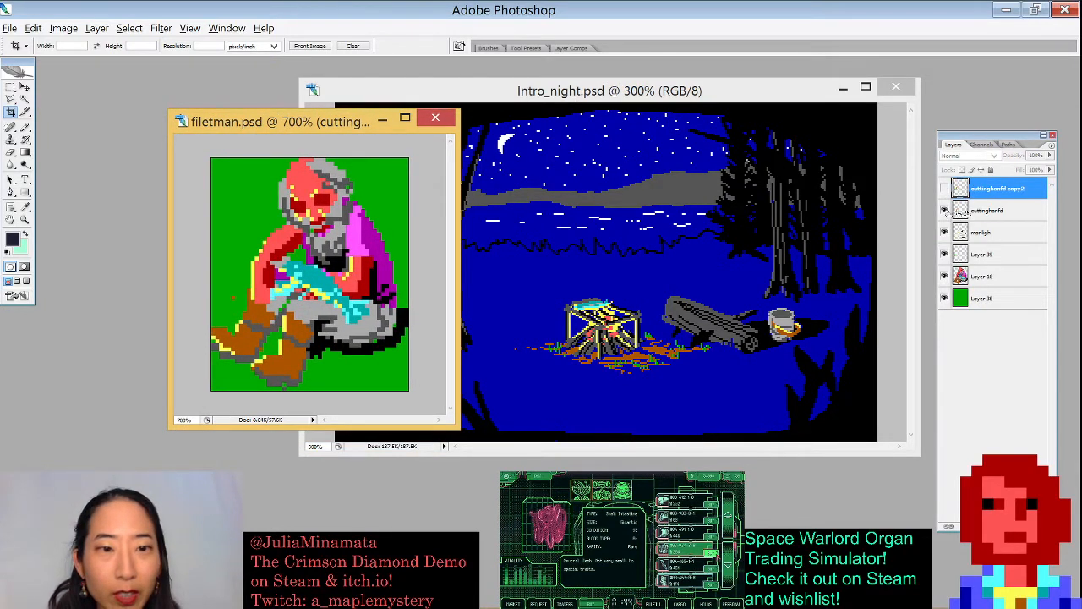
pyautogui.click(945, 211)
pyautogui.click(945, 211)
pyautogui.click(944, 189)
pyautogui.click(944, 188)
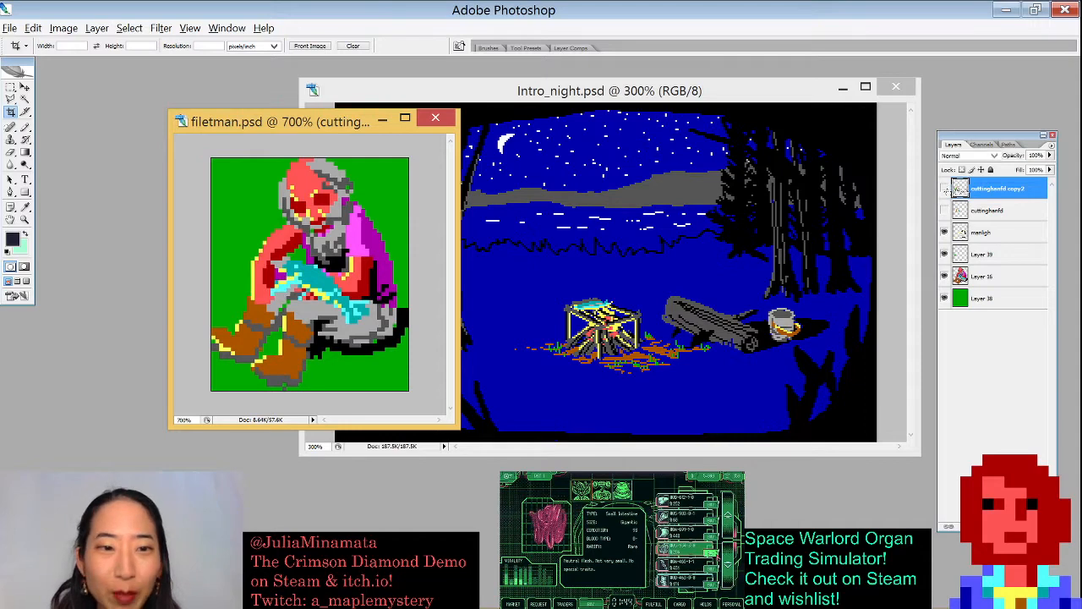
pyautogui.click(944, 189)
# - Move the filetman window over the campfire scene
pyautogui.moveTo(342, 134); pyautogui.dragTo(498, 113)
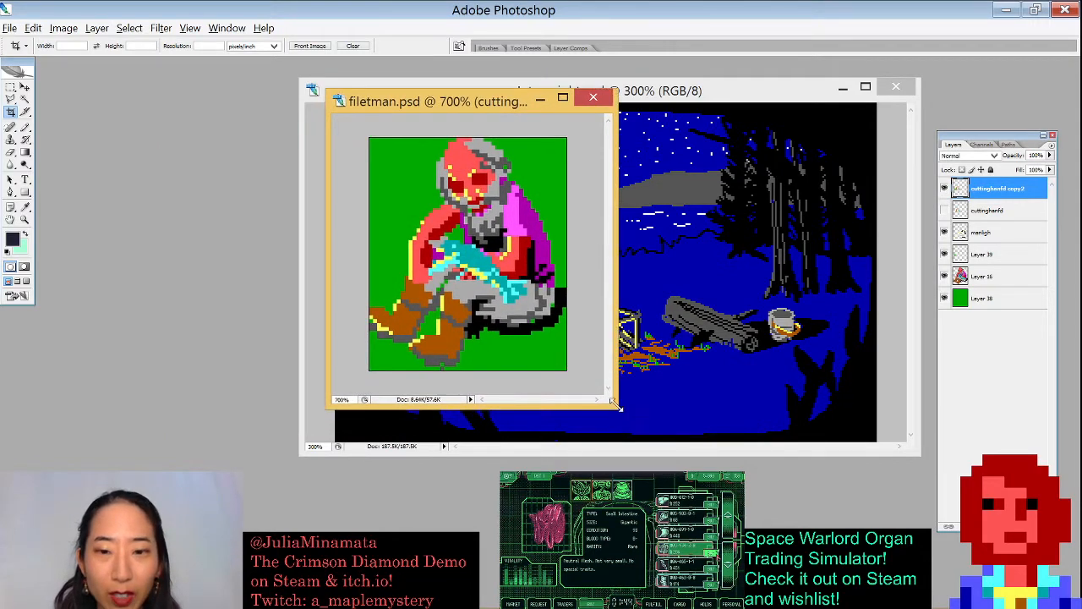
# - Enlarge the filetman window and zoom in to 1200%
pyautogui.moveTo(616, 406); pyautogui.dragTo(758, 528)
pyautogui.hotkey('ctrl', '+')
pyautogui.hotkey('ctrl', '+')
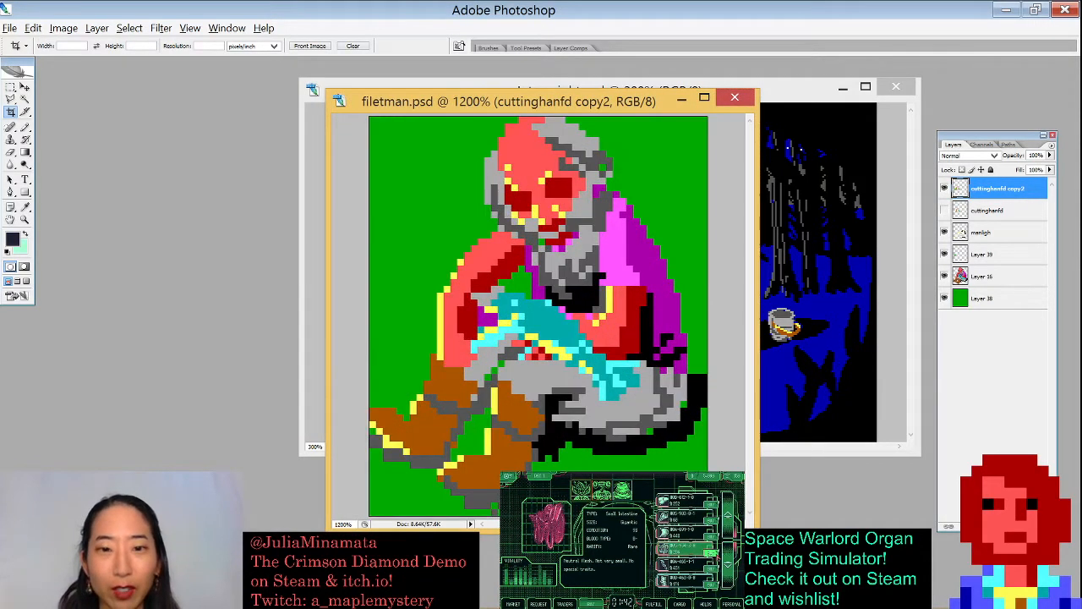
# - Toggle the visibility of the filetman layers one by one to compare the figure's parts and versions
pyautogui.click(944, 188)
pyautogui.click(944, 232)
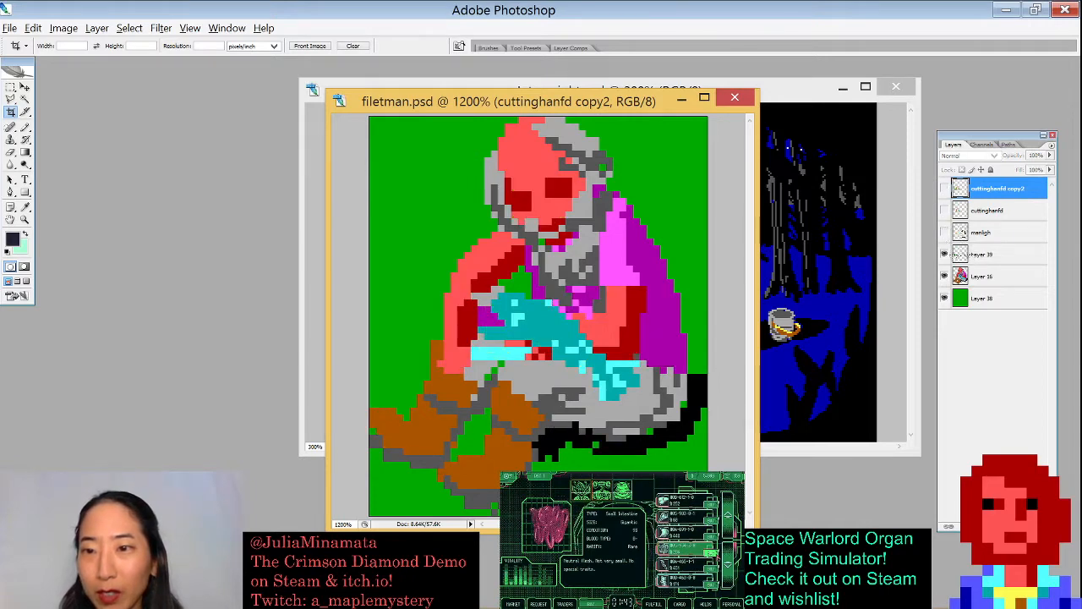
pyautogui.click(944, 253)
pyautogui.click(945, 276)
pyautogui.click(945, 275)
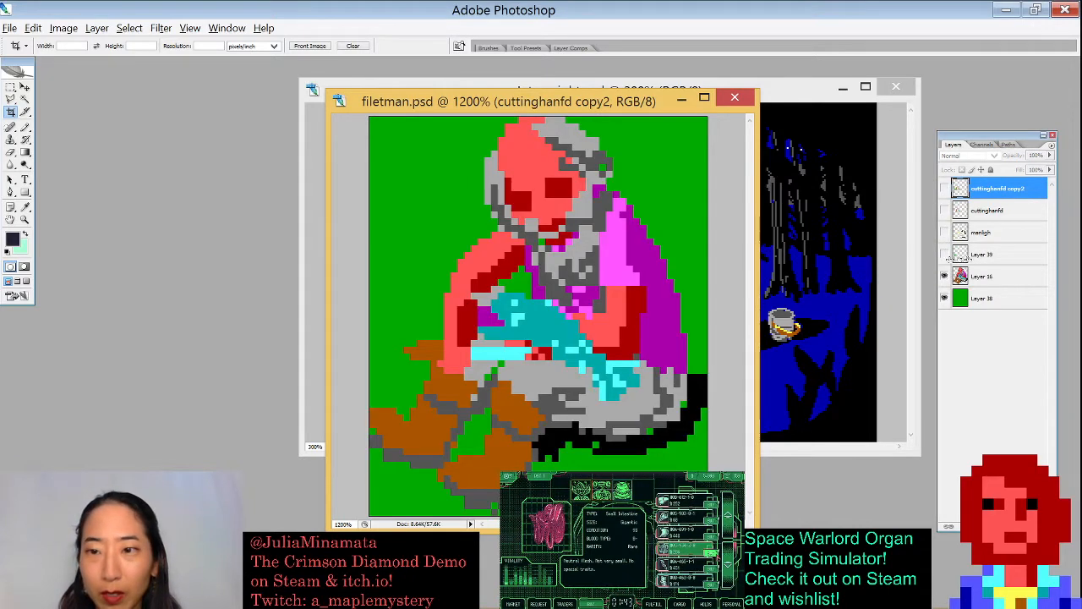
pyautogui.click(944, 254)
pyautogui.click(944, 254)
pyautogui.click(945, 253)
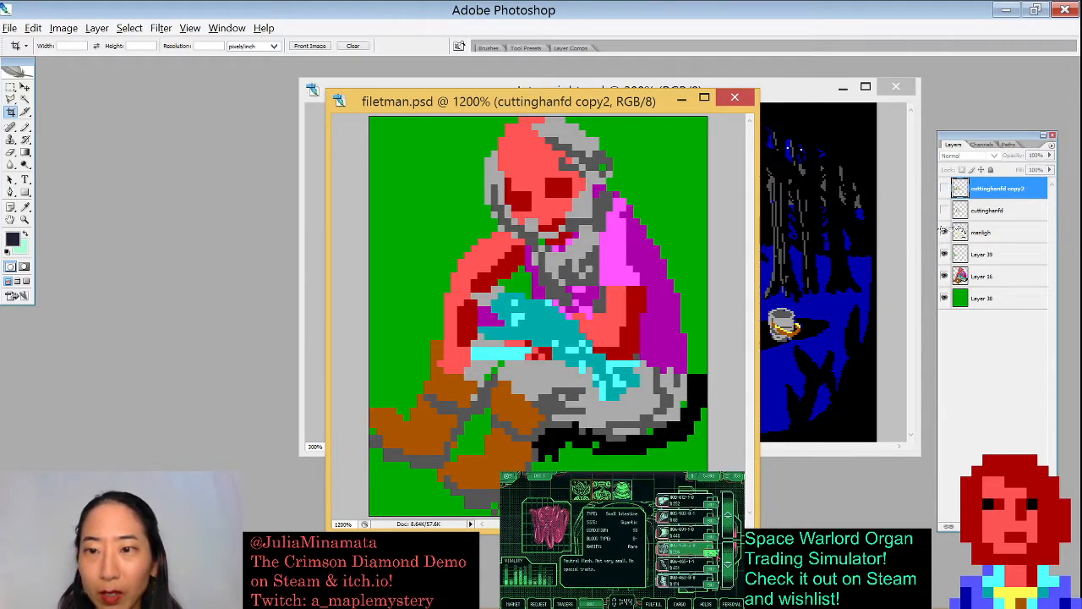
pyautogui.click(945, 232)
pyautogui.click(944, 231)
pyautogui.click(944, 231)
pyautogui.click(944, 211)
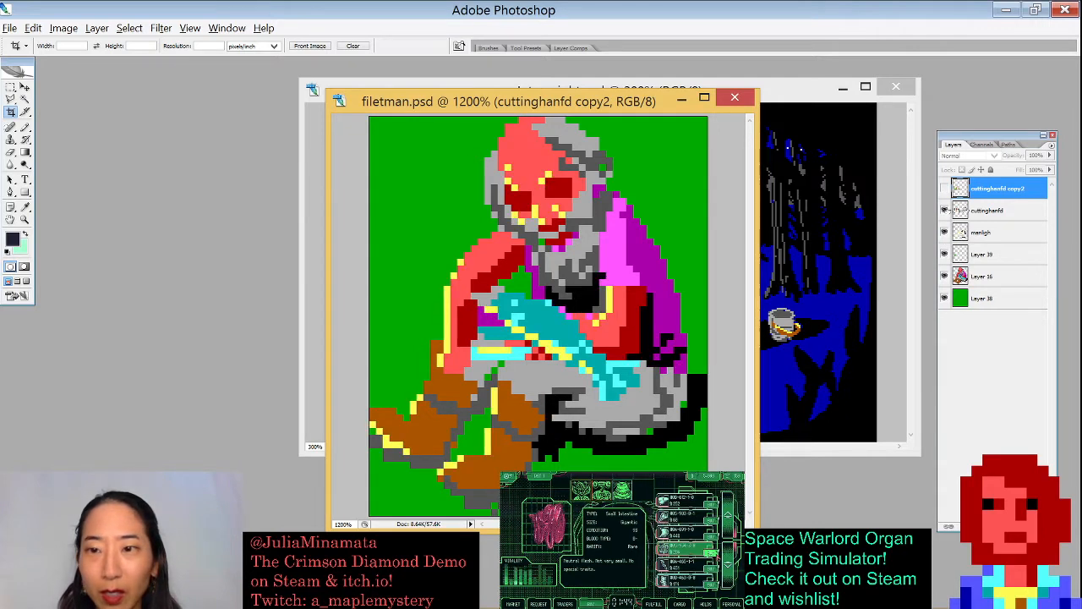
pyautogui.click(945, 210)
pyautogui.click(945, 211)
pyautogui.click(944, 211)
pyautogui.click(945, 210)
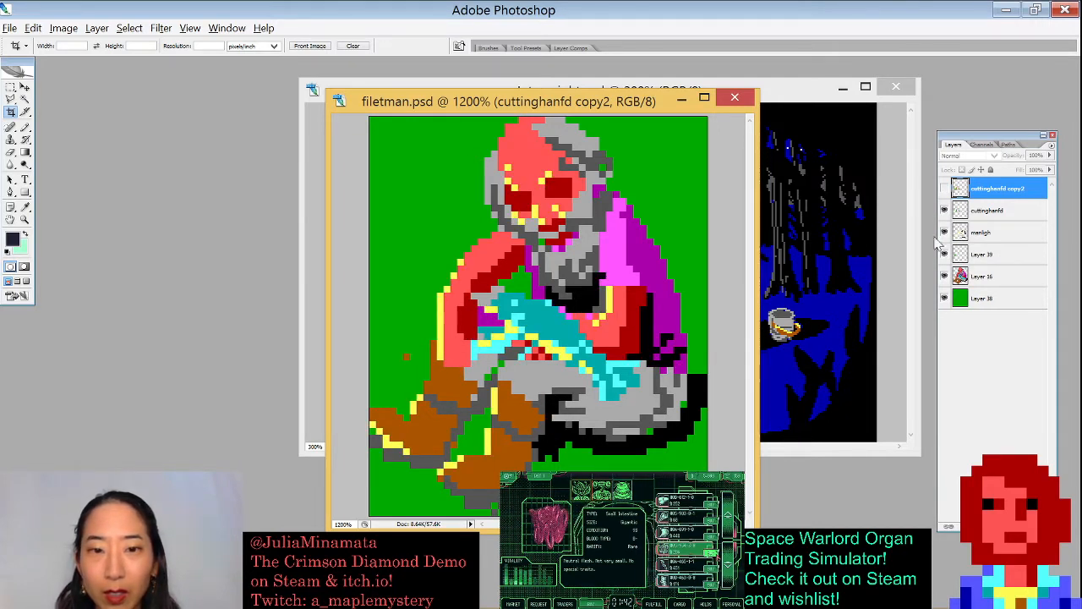
pyautogui.click(944, 189)
pyautogui.click(944, 189)
pyautogui.click(944, 188)
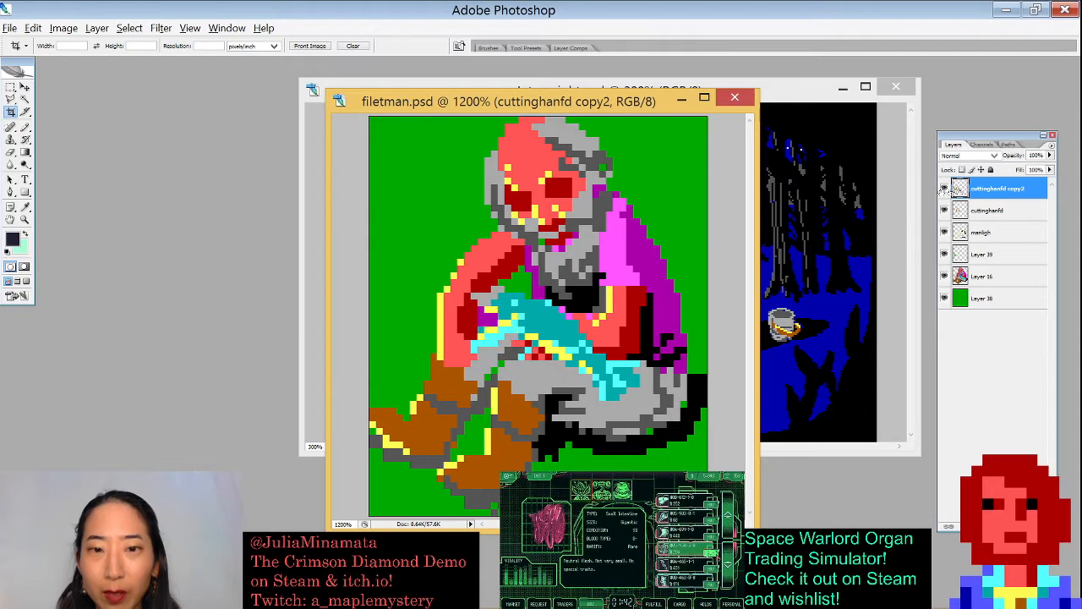
pyautogui.click(945, 189)
# - Arrange the filetman window on the left and the Intro_night window on the right, side by side
pyautogui.moveTo(636, 108); pyautogui.dragTo(375, 97)
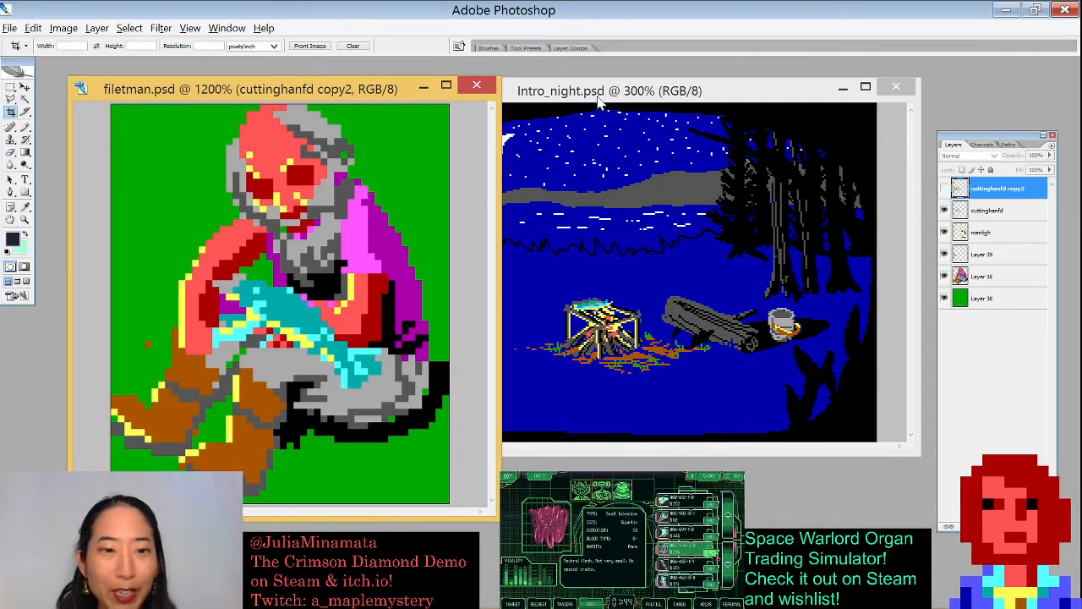
pyautogui.moveTo(602, 93)
pyautogui.mouseDown()
pyautogui.moveTo(626, 125)
pyautogui.moveTo(601, 94)
pyautogui.mouseUp()
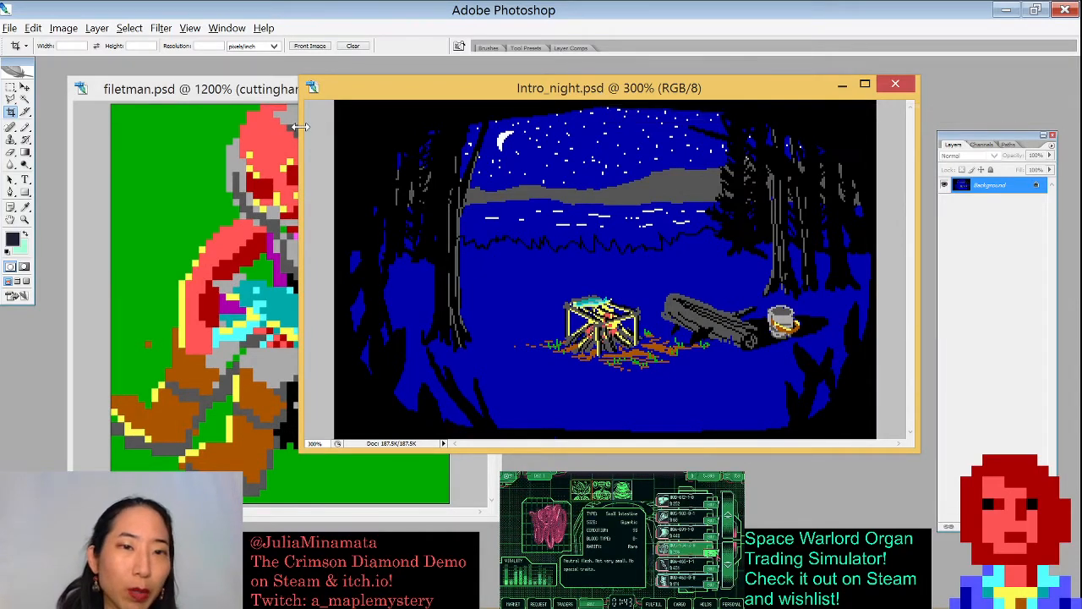
pyautogui.moveTo(302, 123); pyautogui.dragTo(418, 120)
pyautogui.moveTo(486, 93); pyautogui.dragTo(537, 99)
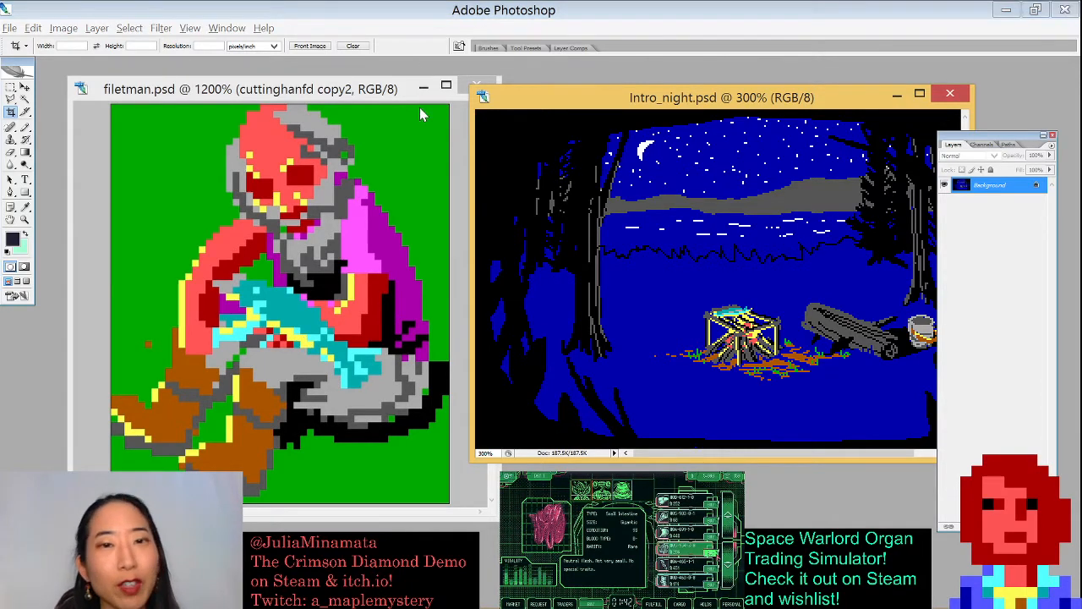
# - Open the dougherring reference photo and position its window in the upper left corner
pyautogui.hotkey('ctrl', 'o')
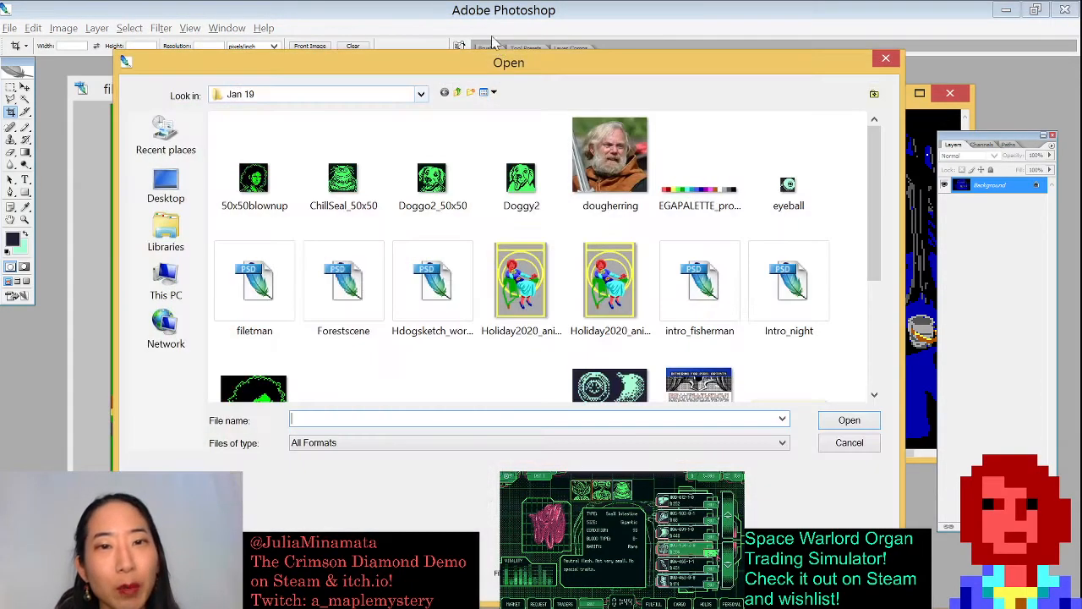
pyautogui.doubleClick(604, 172)
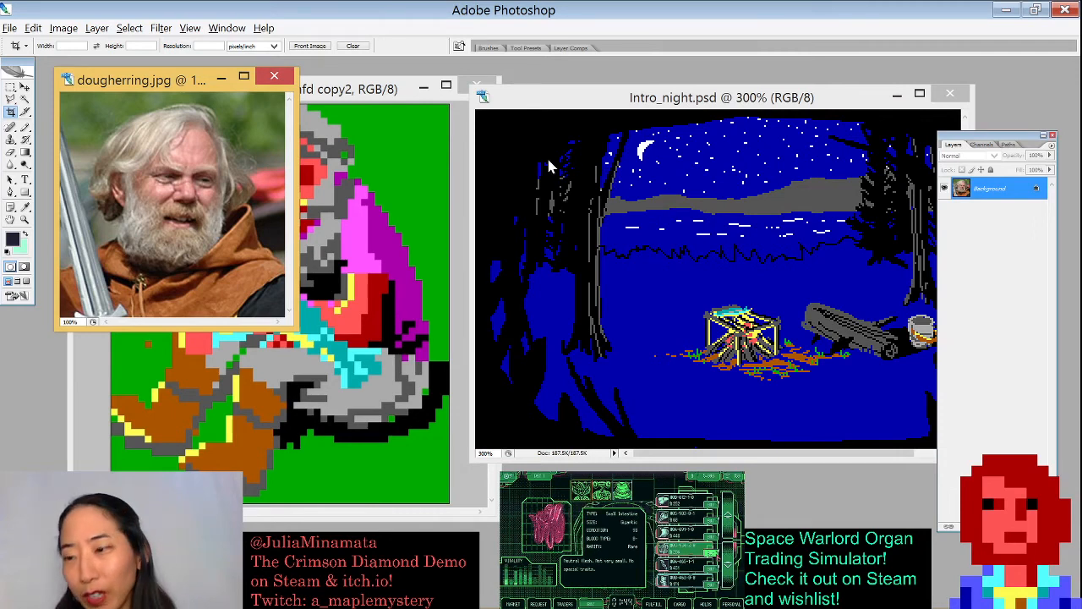
pyautogui.moveTo(141, 99); pyautogui.dragTo(111, 79)
pyautogui.moveTo(314, 95); pyautogui.dragTo(352, 145)
pyautogui.moveTo(102, 125); pyautogui.dragTo(174, 132)
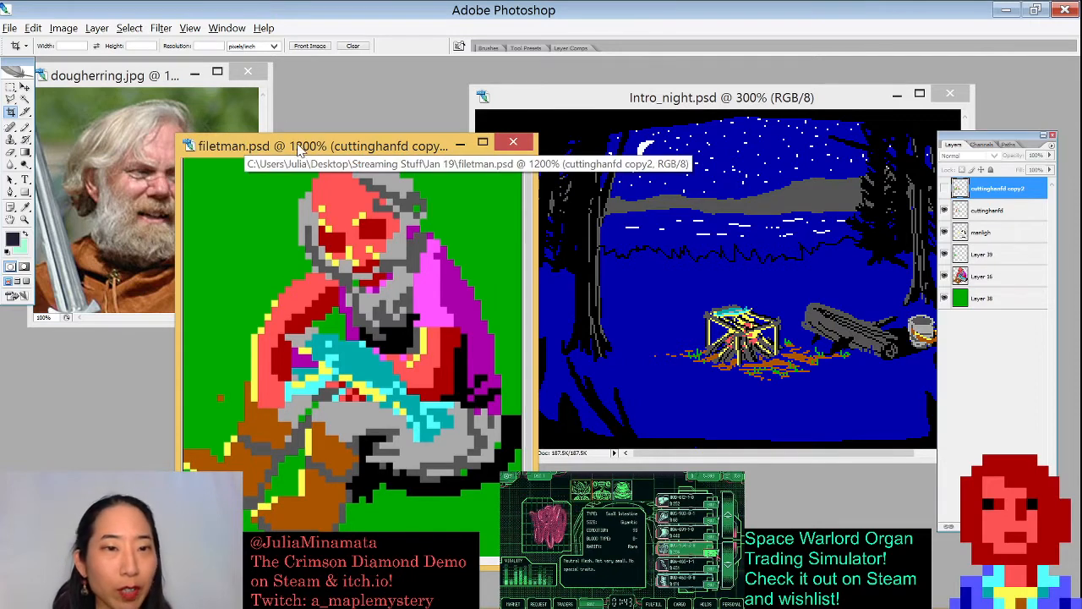
# - Zoom the filetman window out to 700% and shrink it beneath the dougherring photo
pyautogui.moveTo(296, 143); pyautogui.dragTo(292, 181)
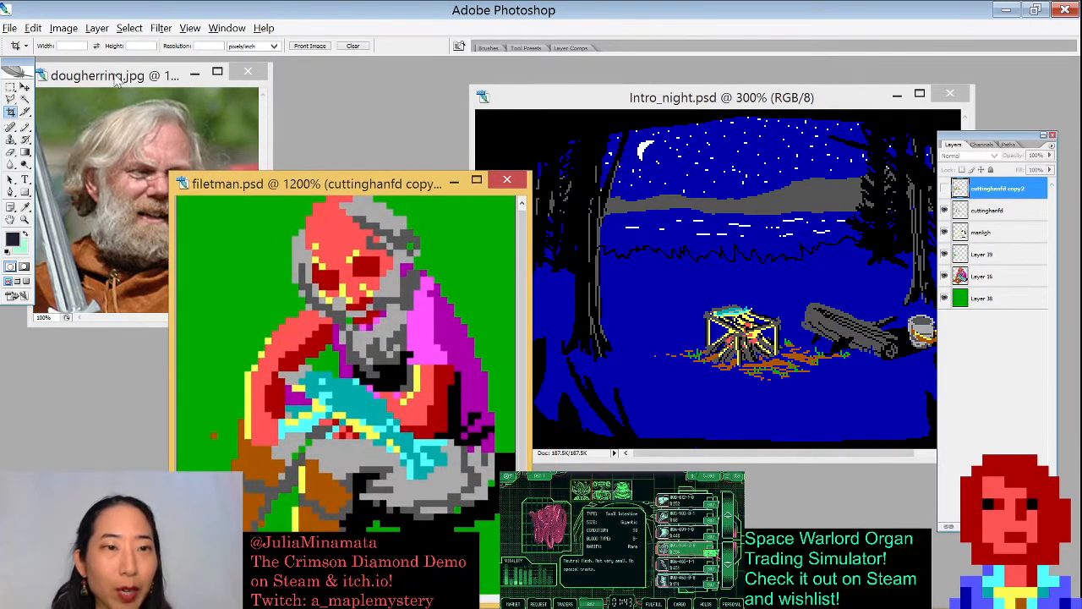
pyautogui.click(117, 76)
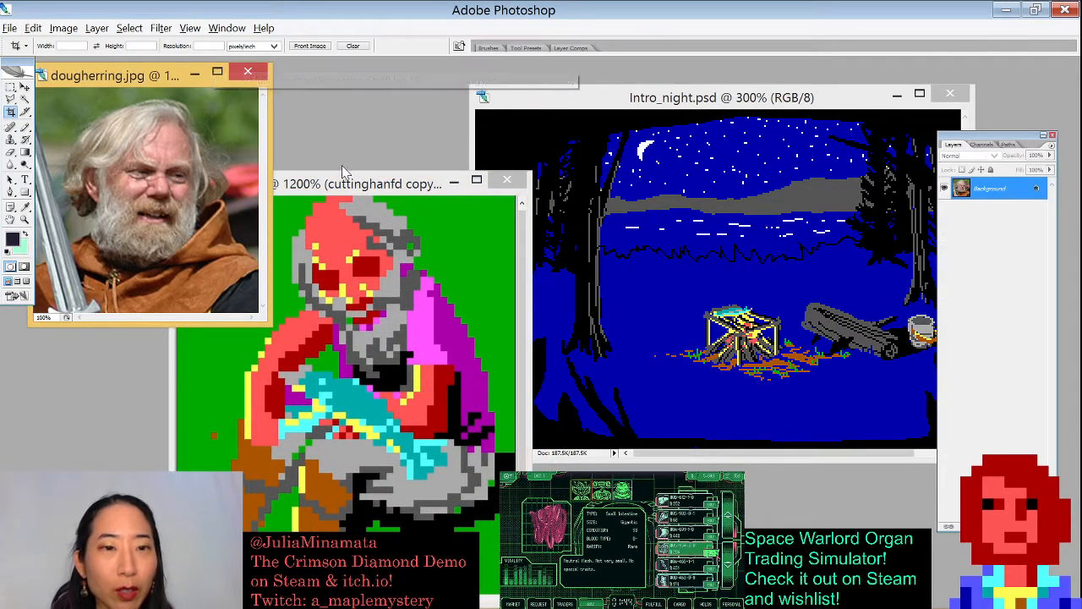
pyautogui.moveTo(348, 182); pyautogui.dragTo(244, 169)
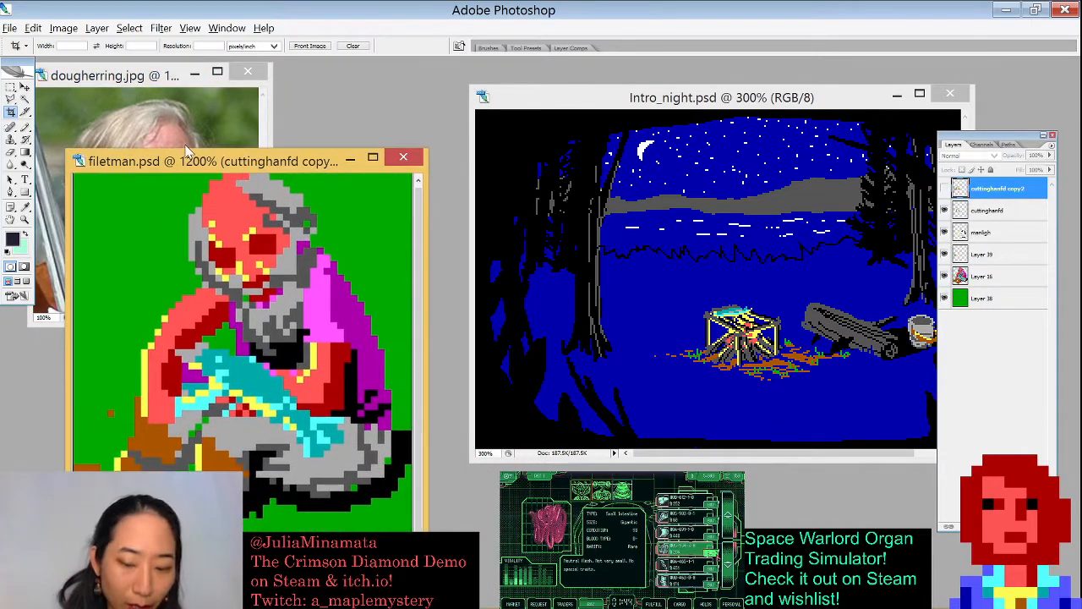
pyautogui.hotkey('ctrl', '-')
pyautogui.hotkey('ctrl', '-')
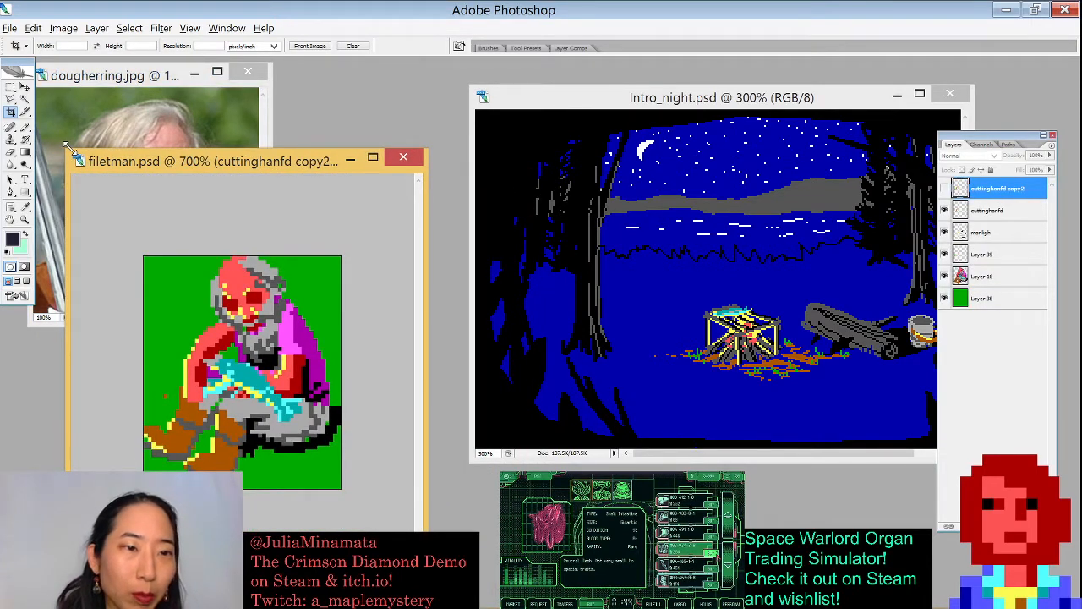
pyautogui.moveTo(68, 146); pyautogui.dragTo(78, 330)
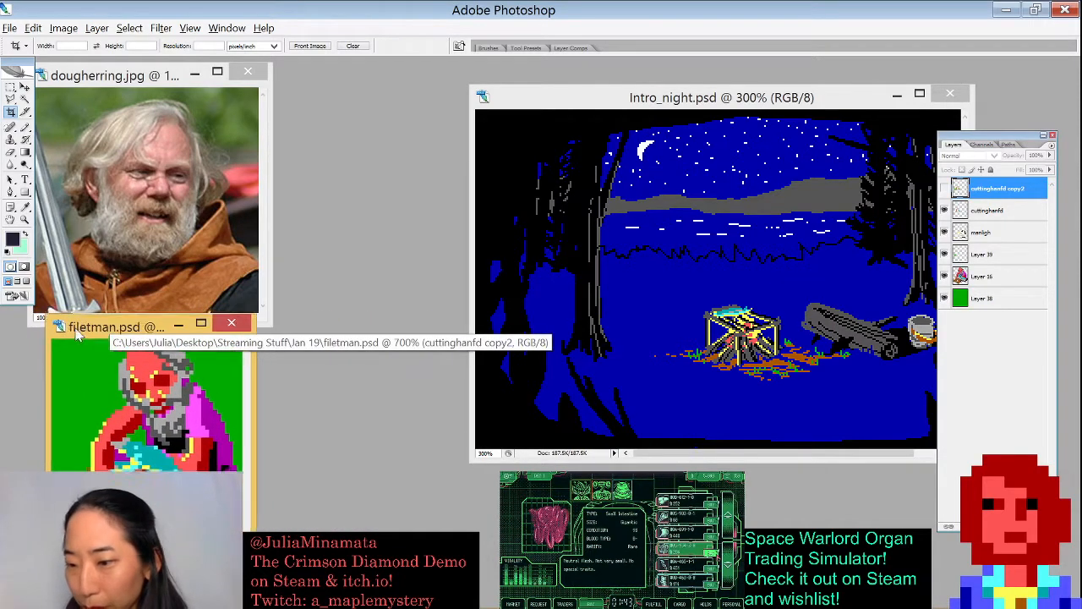
# - Move the Intro_night window left and enlarge it to fill the space
pyautogui.moveTo(582, 104); pyautogui.dragTo(382, 86)
pyautogui.moveTo(777, 436); pyautogui.dragTo(1014, 550)
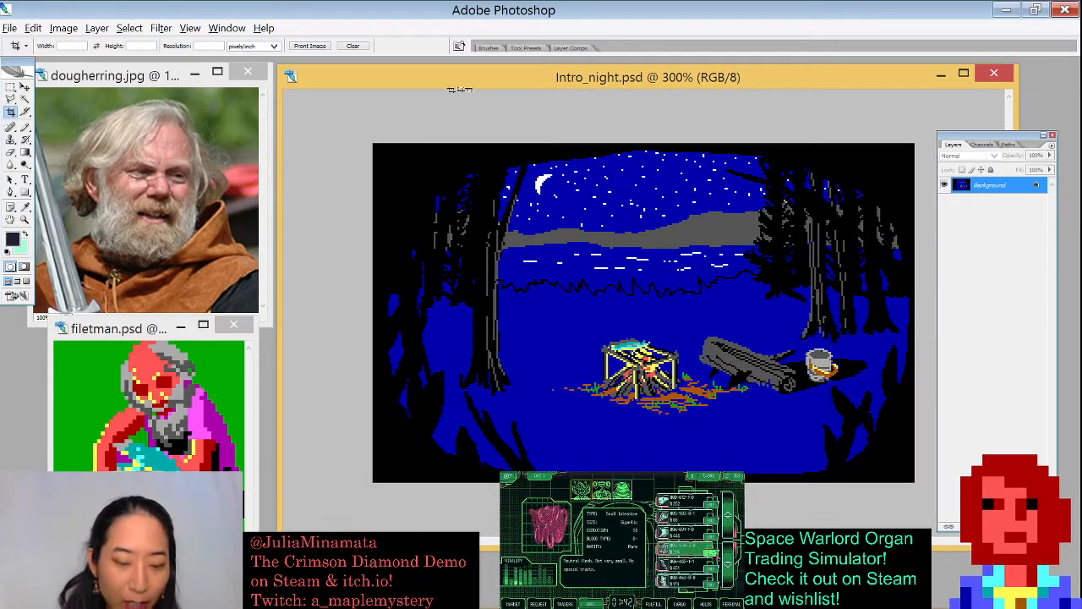
# - Open the EGAPALETTE_proper image from the Jan 19 folder
pyautogui.hotkey('ctrl', 'o')
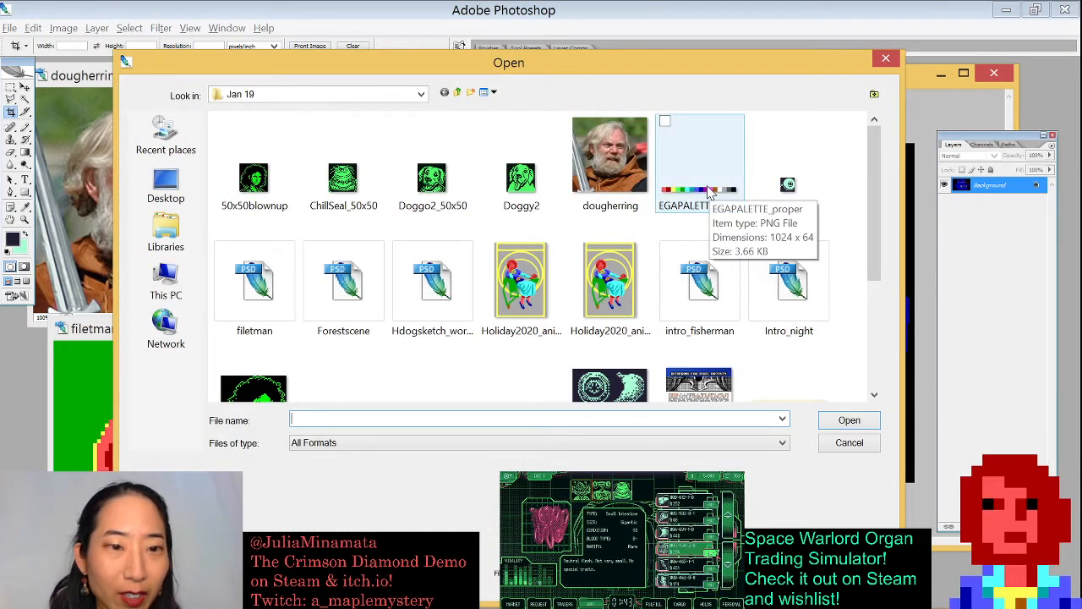
pyautogui.moveTo(872, 225)
pyautogui.mouseDown()
pyautogui.moveTo(884, 325)
pyautogui.moveTo(880, 222)
pyautogui.mouseUp()
pyautogui.click(662, 173)
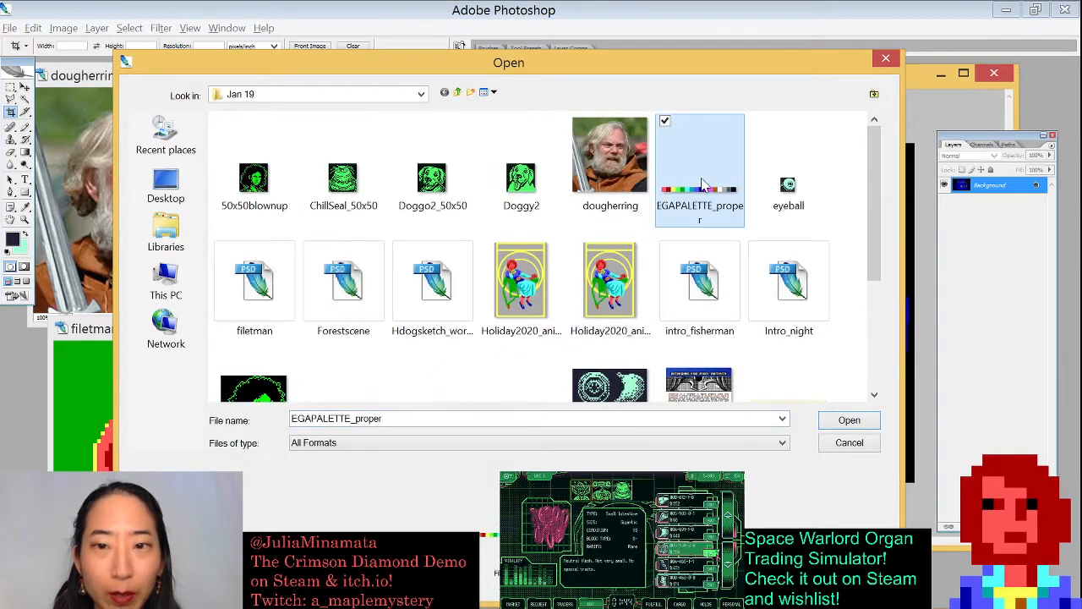
pyautogui.doubleClick(660, 169)
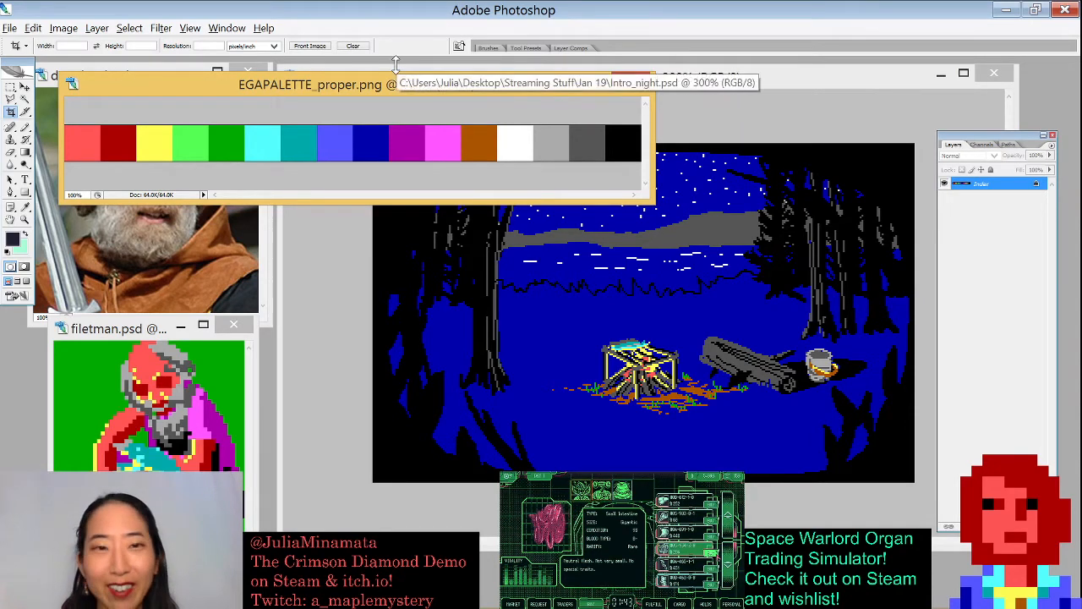
# - Move the palette window below the scene and reposition the Intro_night window above it
pyautogui.moveTo(401, 88); pyautogui.dragTo(626, 494)
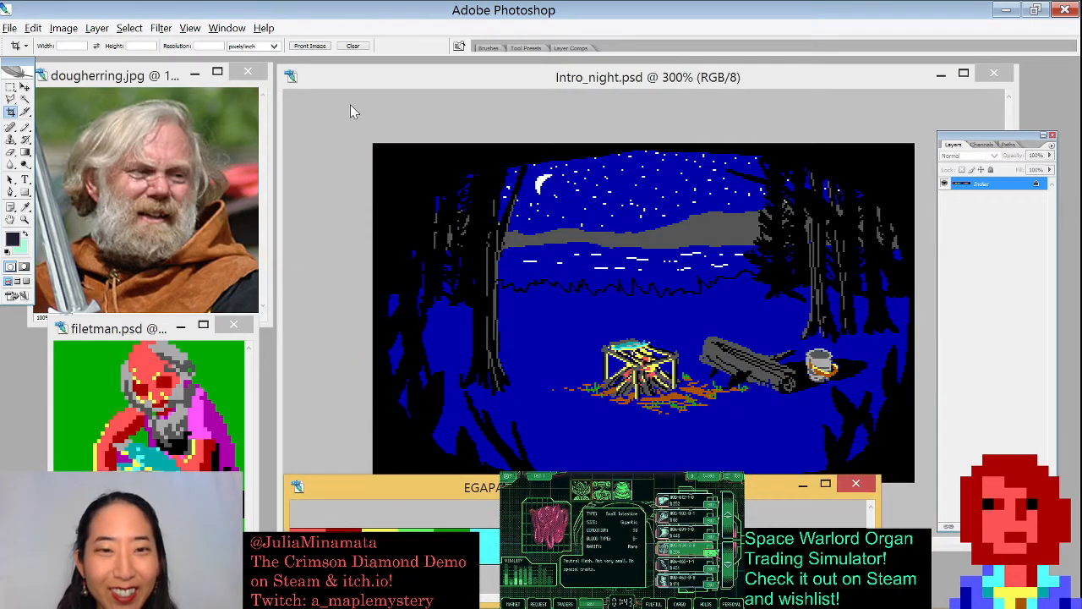
pyautogui.moveTo(277, 63); pyautogui.dragTo(448, 169)
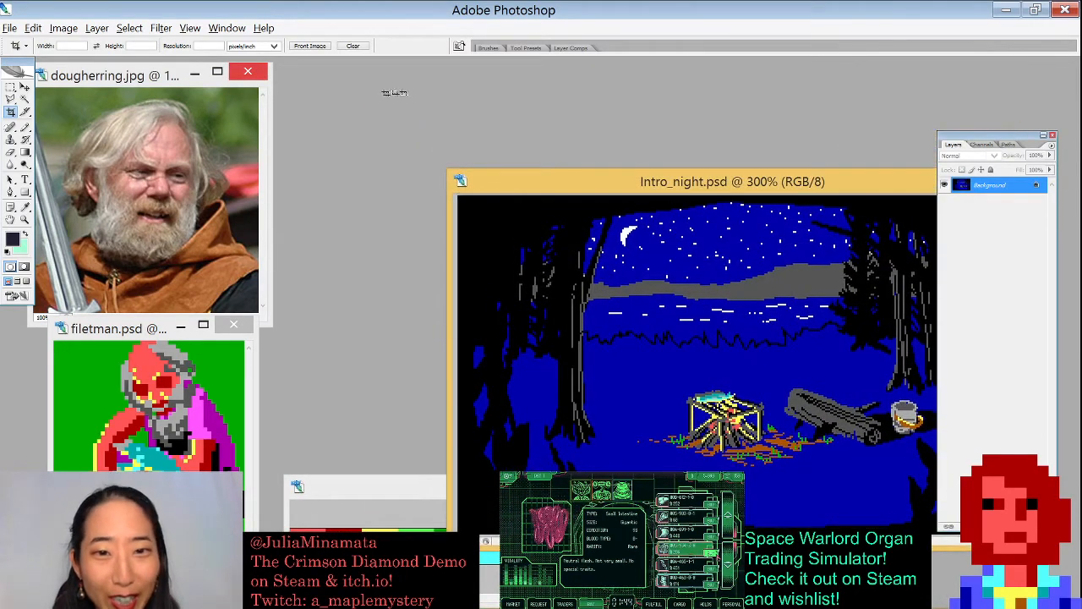
pyautogui.moveTo(576, 187); pyautogui.dragTo(414, 90)
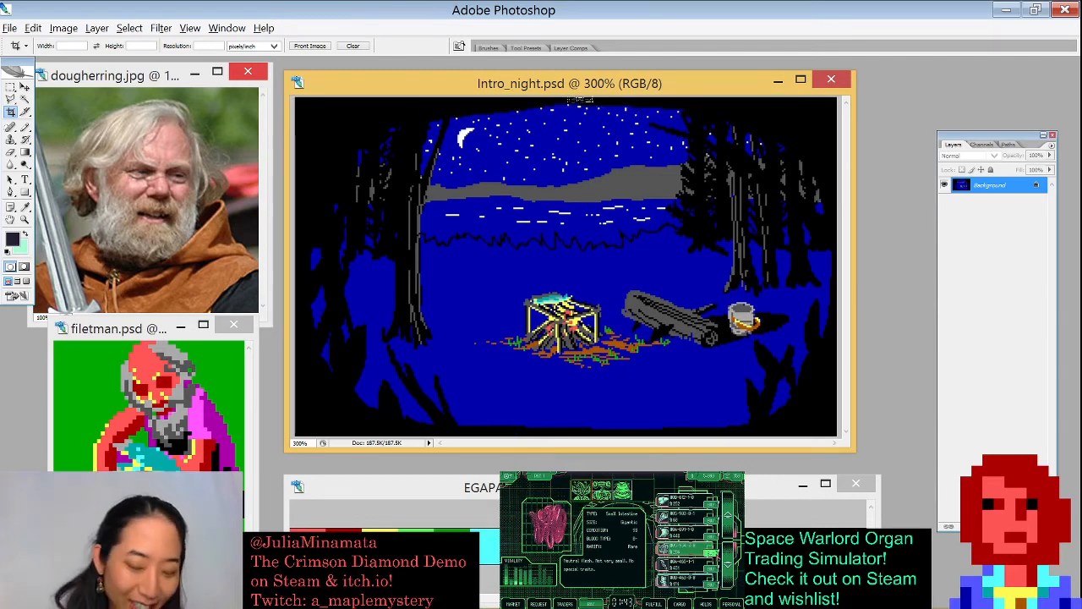
# - Add a new empty layer to the Intro_night document
pyautogui.hotkey('ctrl', 'shift', 'n')
pyautogui.press('Return')
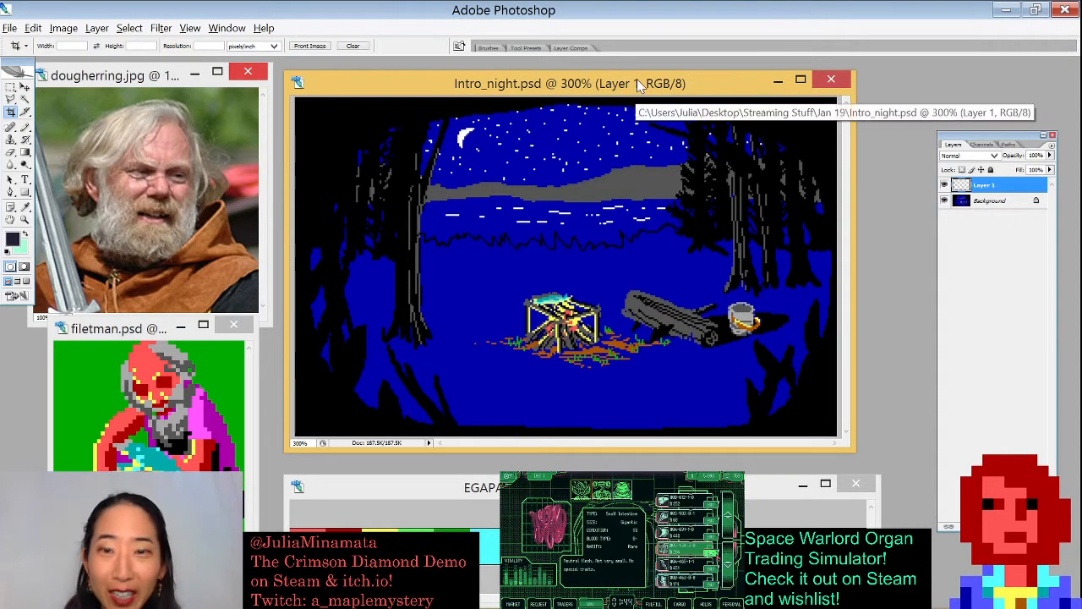
pyautogui.moveTo(640, 86); pyautogui.dragTo(639, 87)
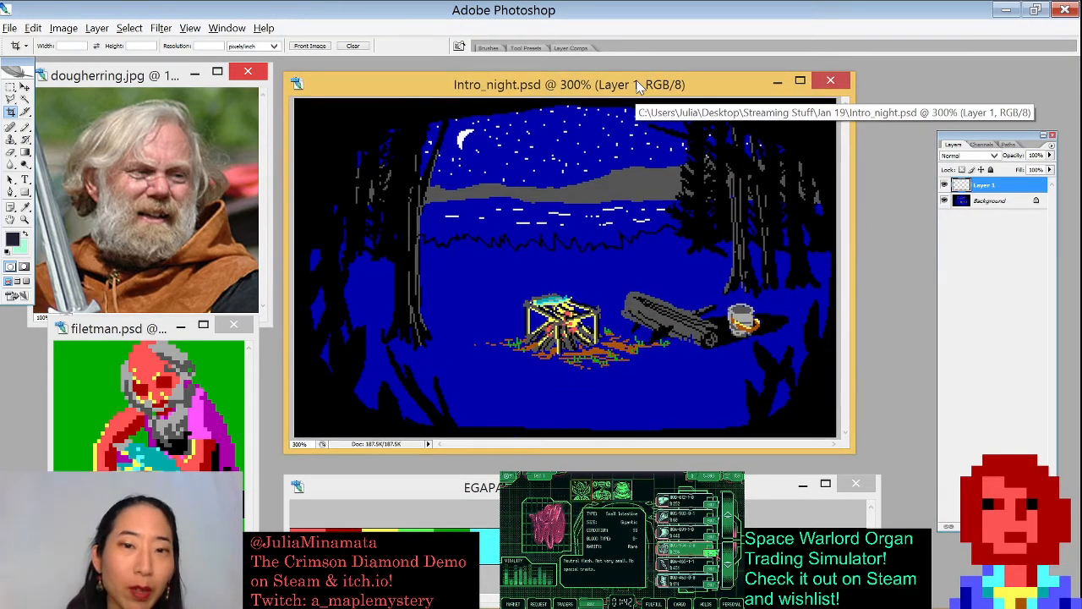
# - Open the Forestscene file from the Jan 19 folder
pyautogui.hotkey('ctrl', 'o')
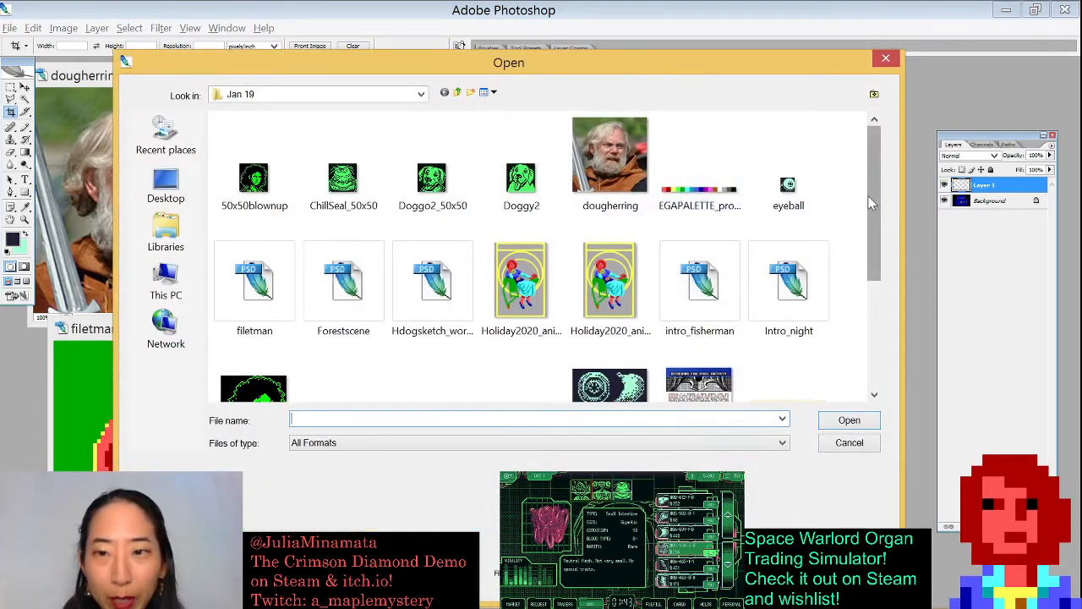
pyautogui.scroll(-1, 870, 203)
pyautogui.click(432, 201)
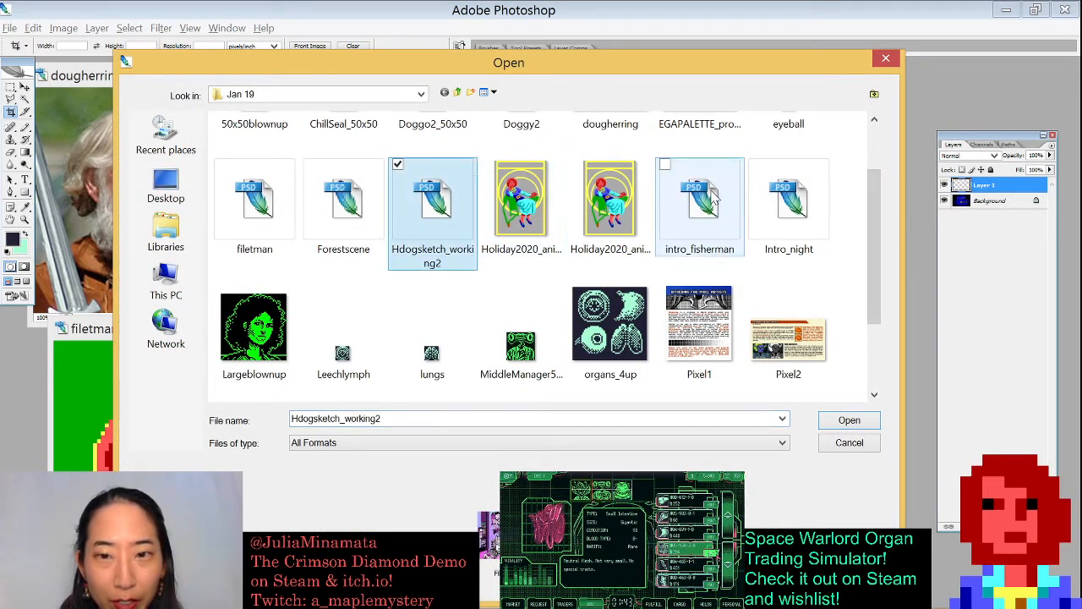
pyautogui.click(713, 197)
pyautogui.click(791, 198)
pyautogui.click(332, 203)
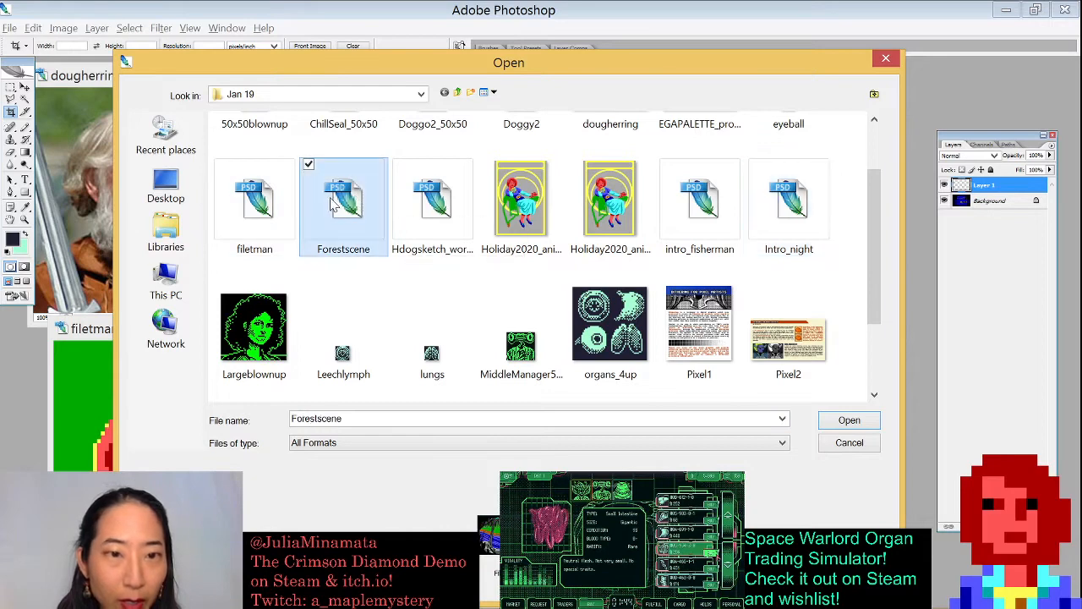
pyautogui.click(848, 419)
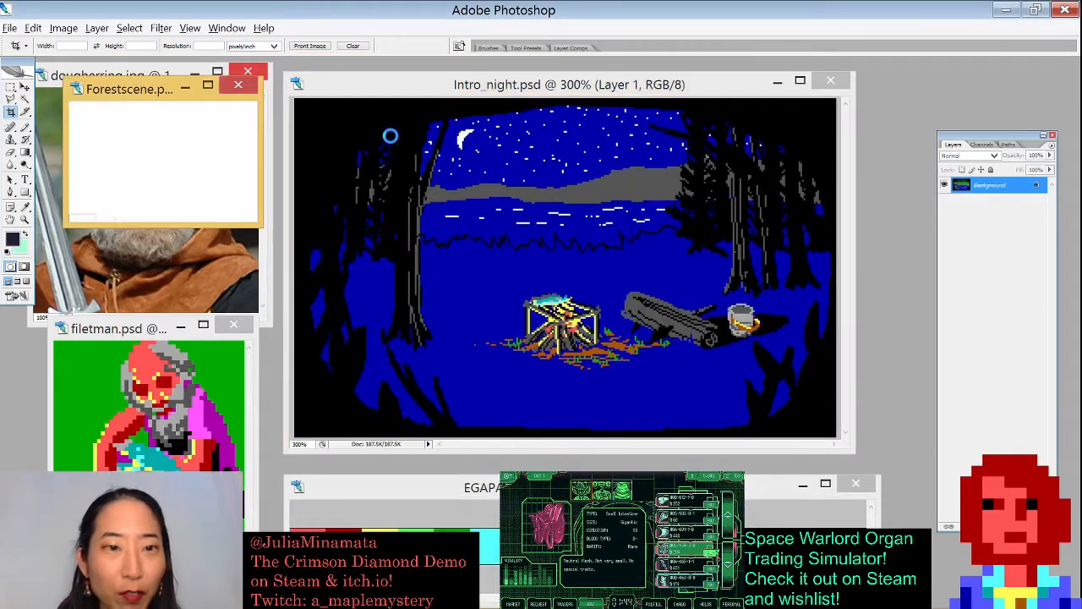
# - Enlarge and reposition the Forestscene window and zoom in to 300%
pyautogui.moveTo(262, 227); pyautogui.dragTo(801, 478)
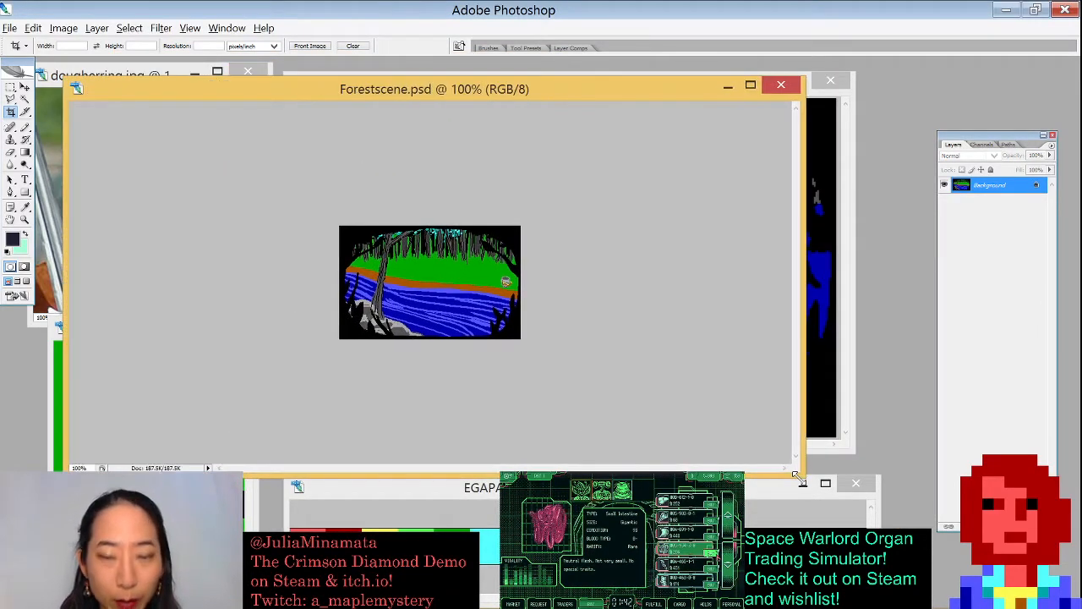
pyautogui.hotkey('ctrl', '+')
pyautogui.hotkey('ctrl', '+')
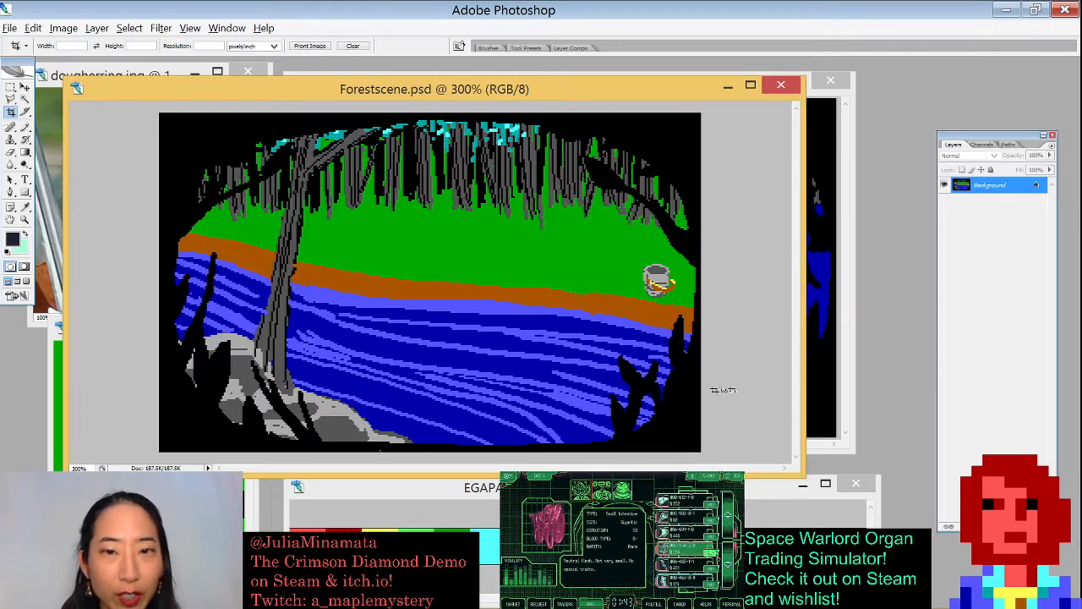
pyautogui.moveTo(648, 95); pyautogui.dragTo(616, 94)
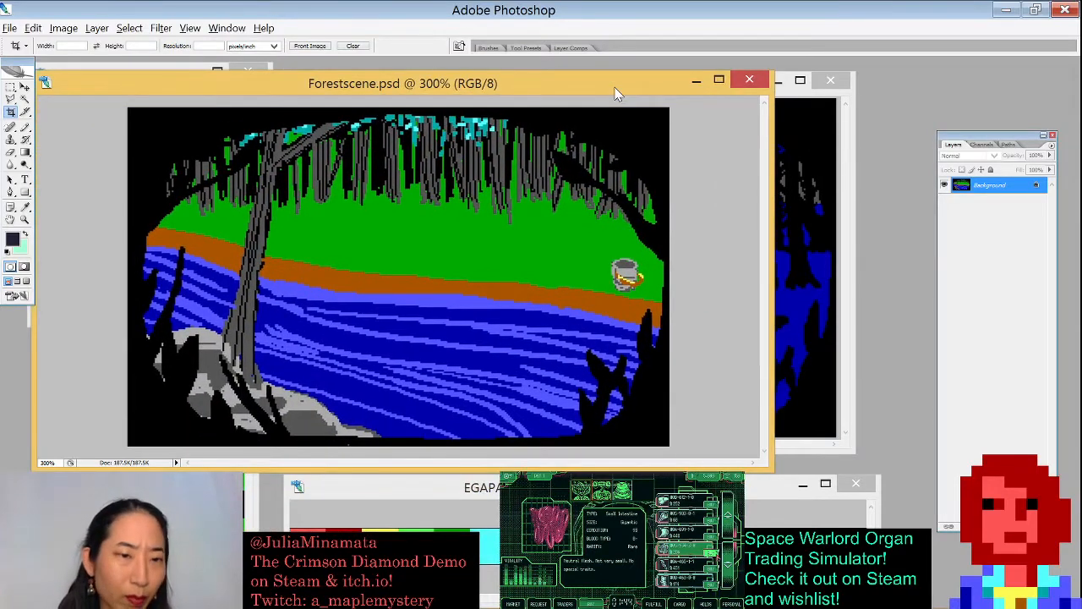
pyautogui.moveTo(616, 94); pyautogui.dragTo(653, 127)
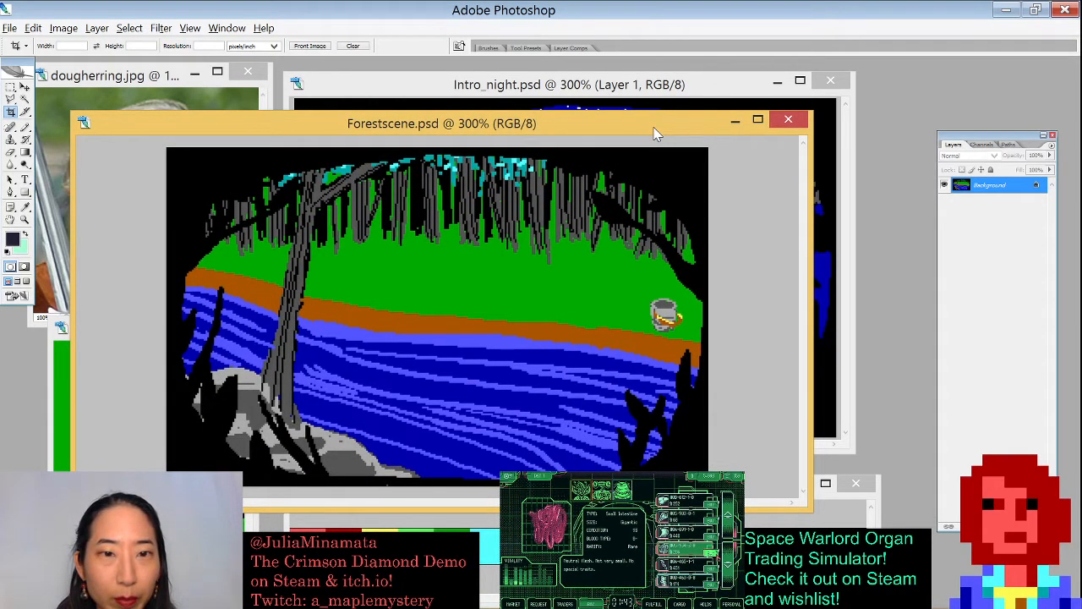
# - Rearrange the Forestscene and Intro_night windows, bringing Forestscene to the front near the top of the workspace
pyautogui.moveTo(655, 134); pyautogui.dragTo(541, 295)
pyautogui.click(600, 85)
pyautogui.moveTo(601, 92); pyautogui.dragTo(575, 185)
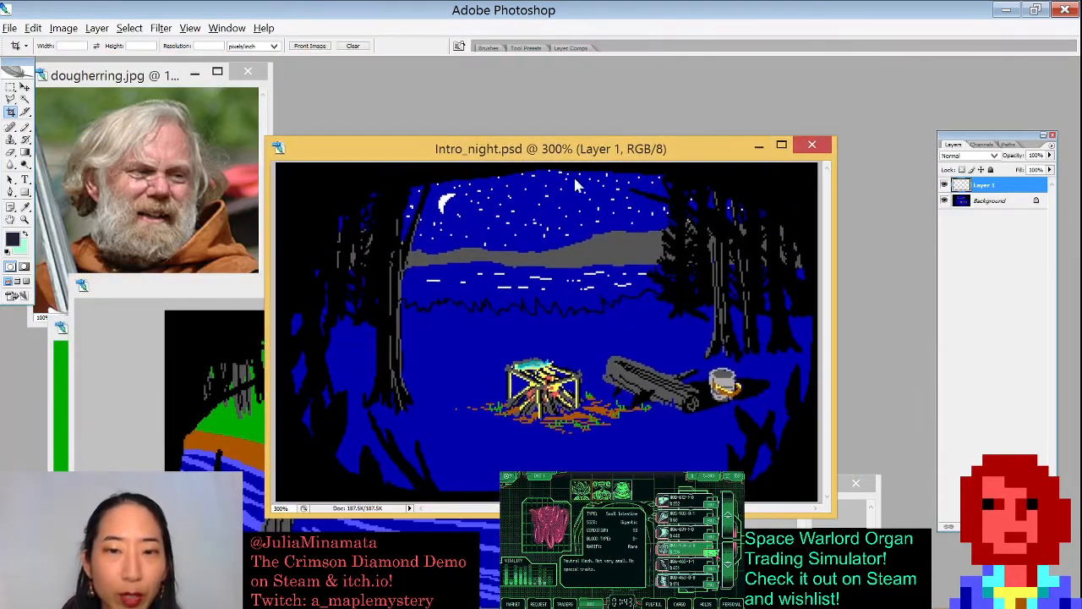
pyautogui.moveTo(457, 149); pyautogui.dragTo(476, 114)
pyautogui.click(250, 314)
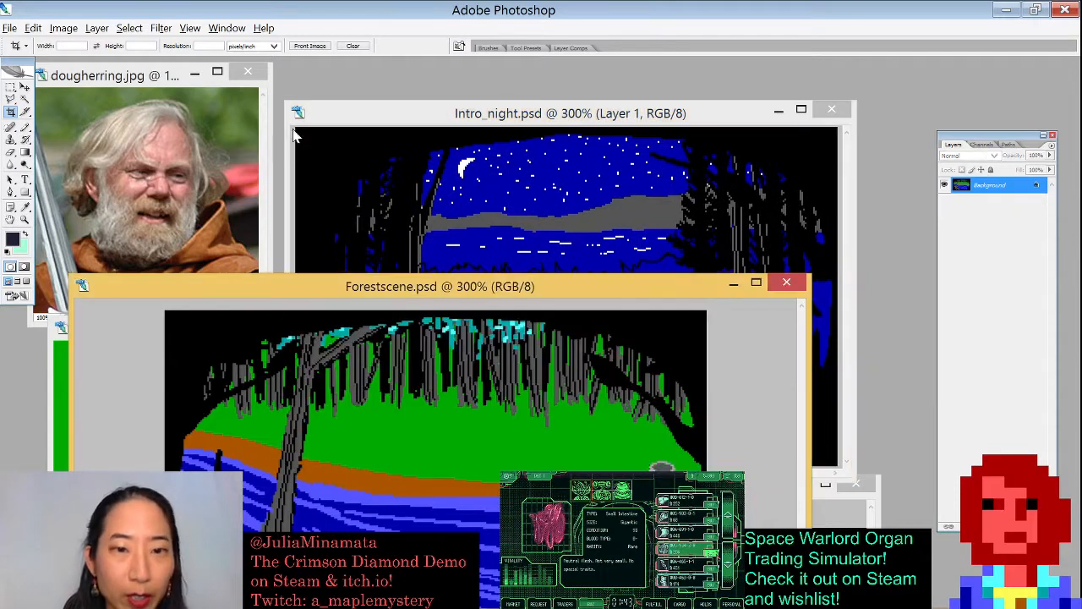
pyautogui.moveTo(423, 302); pyautogui.dragTo(461, 90)
# - Add a new empty layer to the Forestscene document and switch to the Brush tool
pyautogui.hotkey('ctrl', 'shift', 'n')
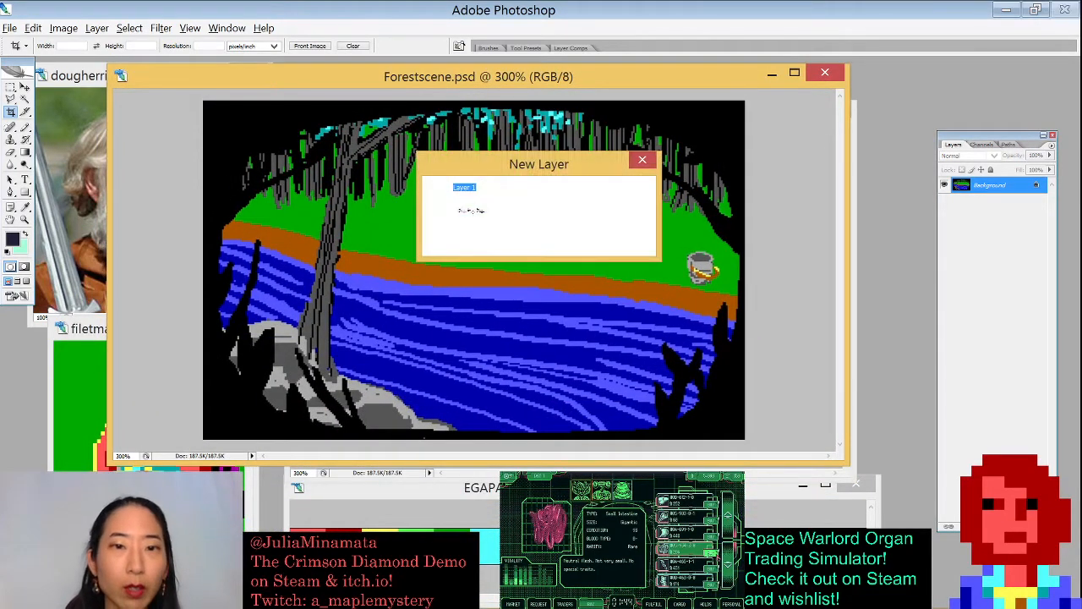
pyautogui.press('Return')
pyautogui.press('b')
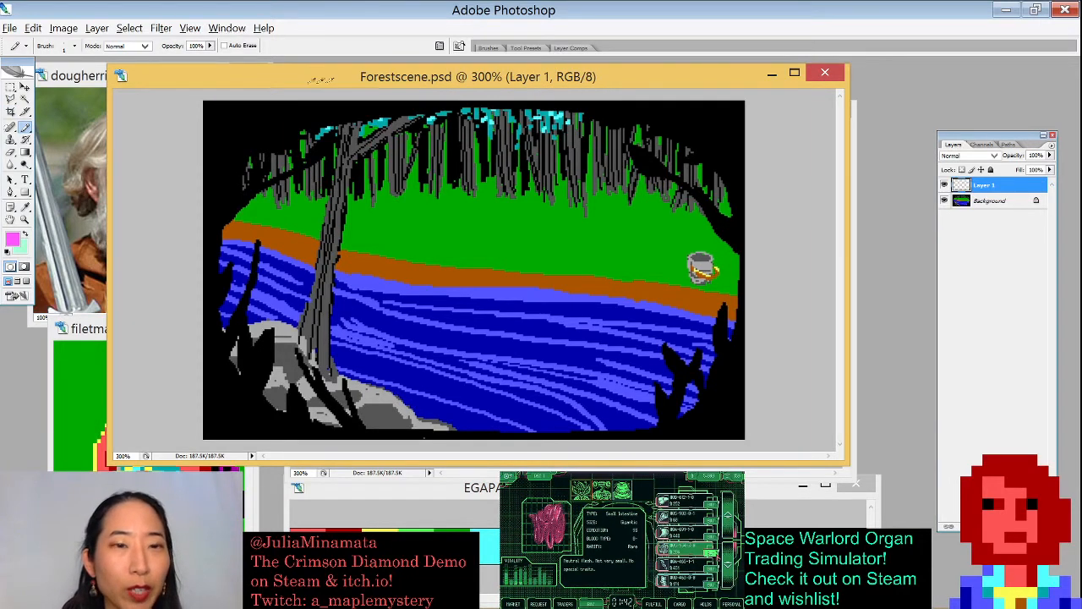
# - Open the History panel and move it beside the Forestscene window
pyautogui.click(226, 28)
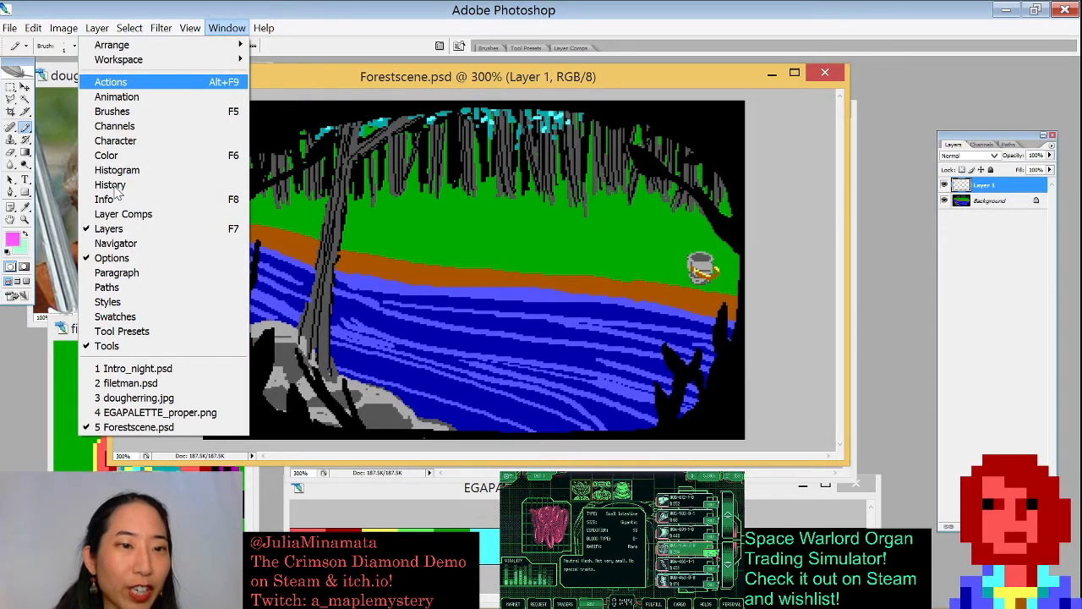
pyautogui.click(114, 184)
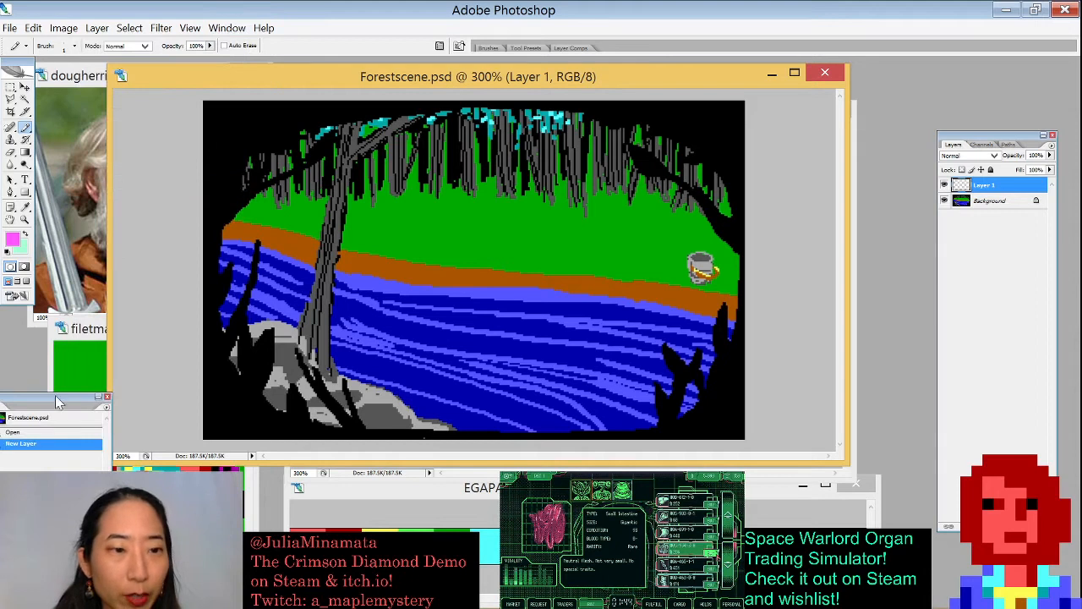
pyautogui.moveTo(52, 404); pyautogui.dragTo(165, 99)
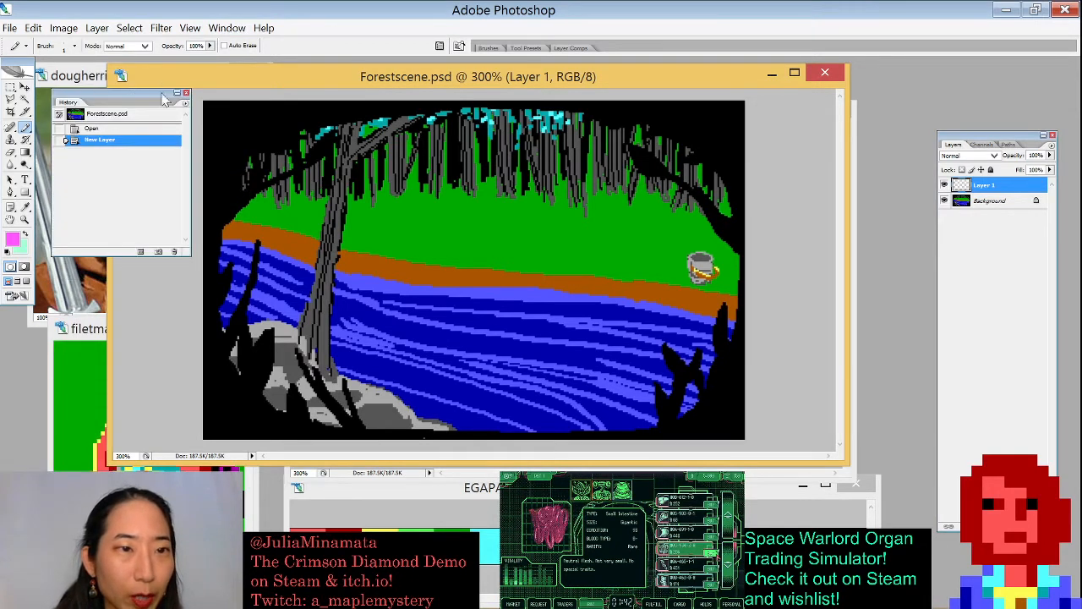
# - Resize the History panel and shift the Forestscene window so both sit side by side
pyautogui.moveTo(196, 252); pyautogui.dragTo(170, 313)
pyautogui.moveTo(251, 73); pyautogui.dragTo(356, 74)
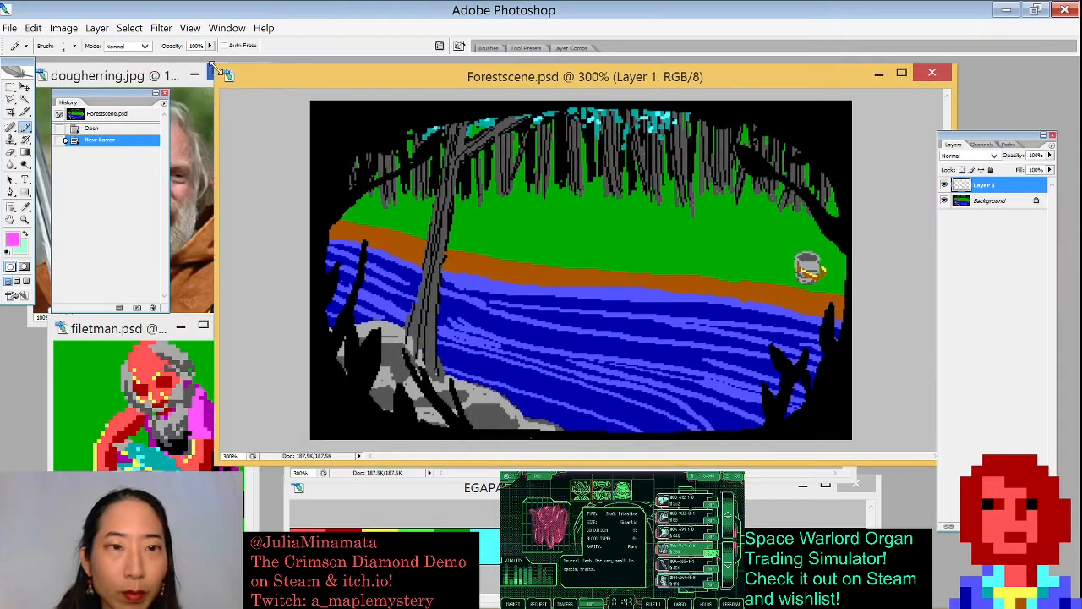
pyautogui.moveTo(215, 68); pyautogui.dragTo(328, 62)
pyautogui.moveTo(367, 75); pyautogui.dragTo(272, 71)
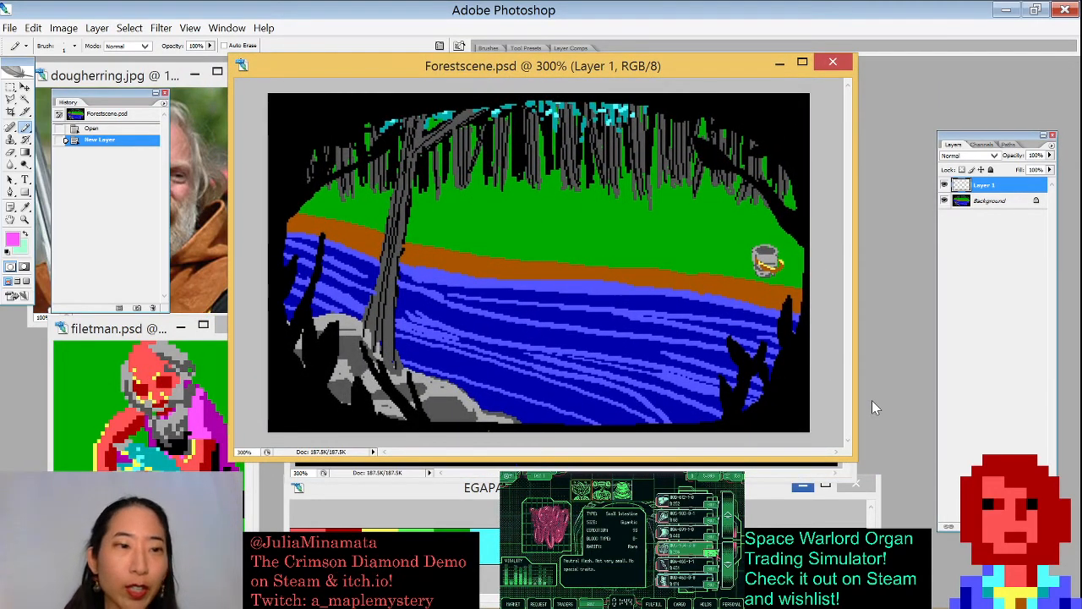
# - Swap the colours, select the green grass with the Magic Wand, fill it pink on the new layer and deselect
pyautogui.press('x')
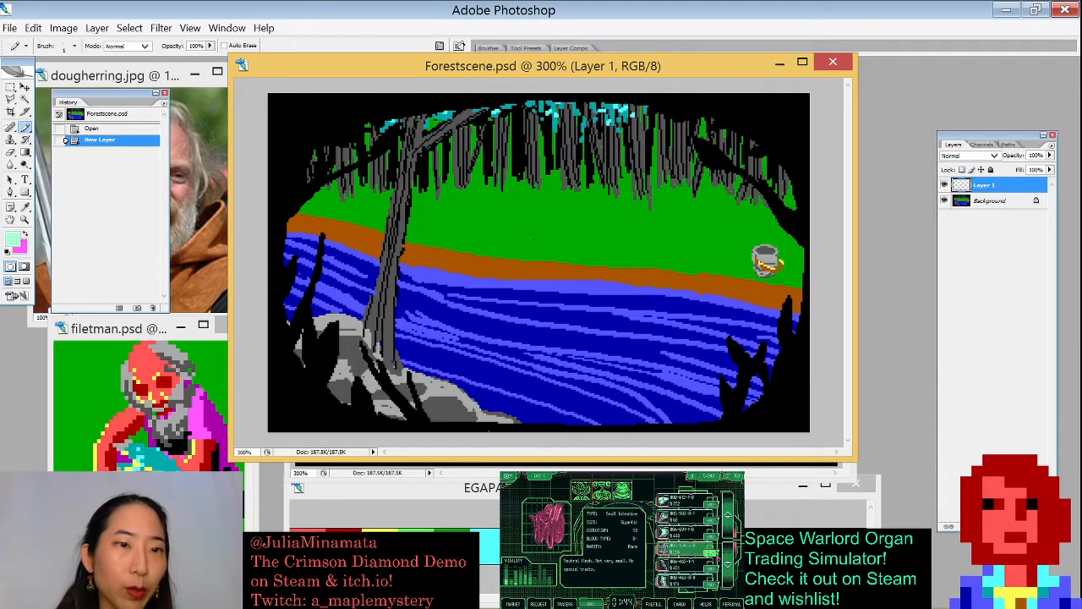
pyautogui.press('w')
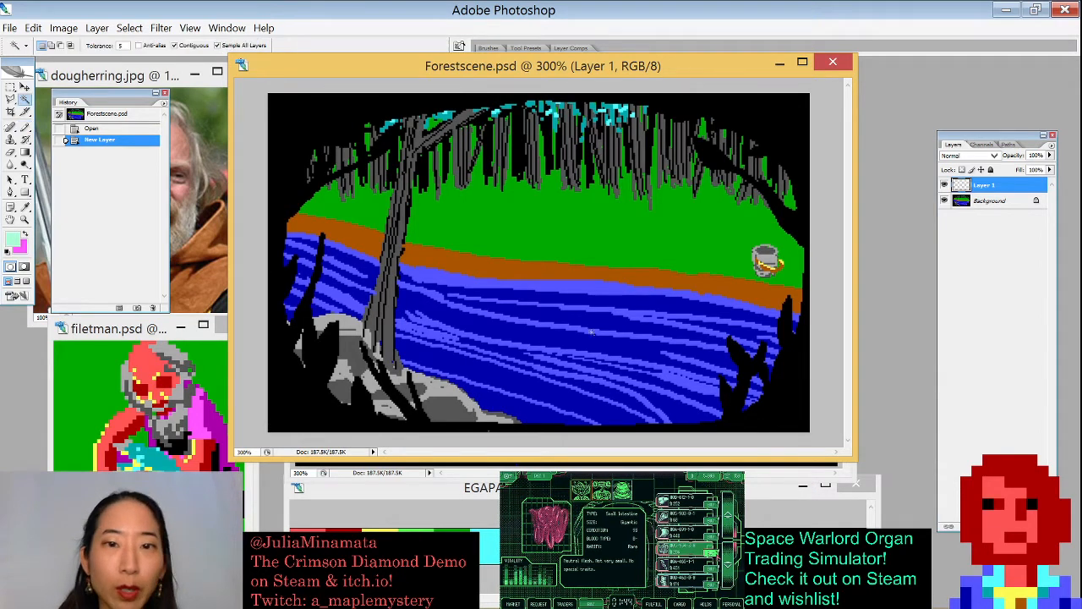
pyautogui.click(583, 238)
pyautogui.hotkey('ctrl', 'BackSpace')
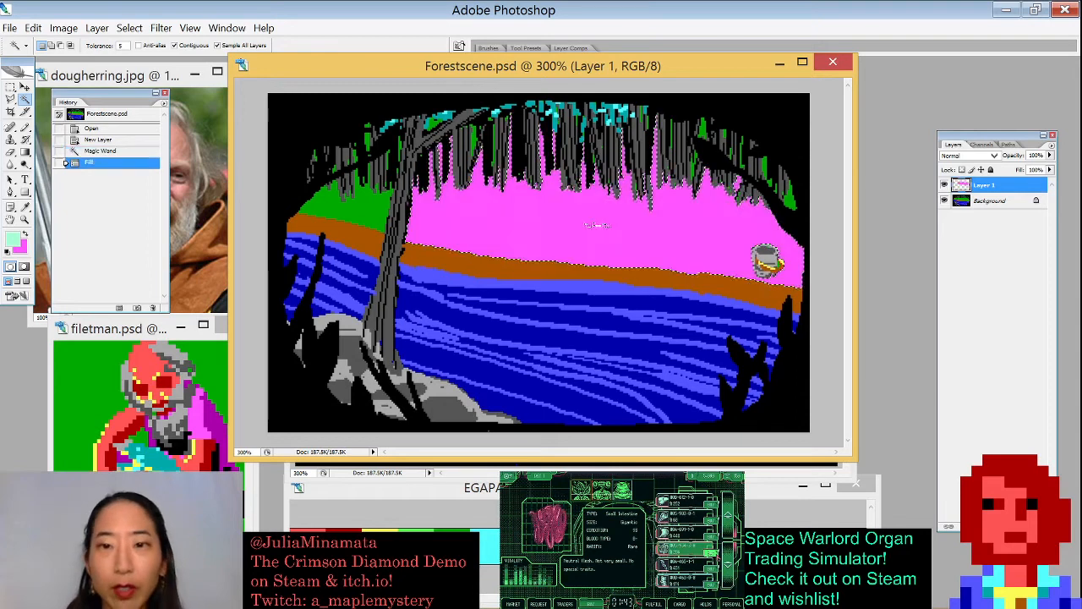
pyautogui.hotkey('ctrl', 'd')
# - Magic-wand select the brown riverbank and many blue river strokes, fill them pink and deselect
pyautogui.click(366, 214)
pyautogui.keyDown('shift'); pyautogui.click(368, 234); pyautogui.keyUp('shift')
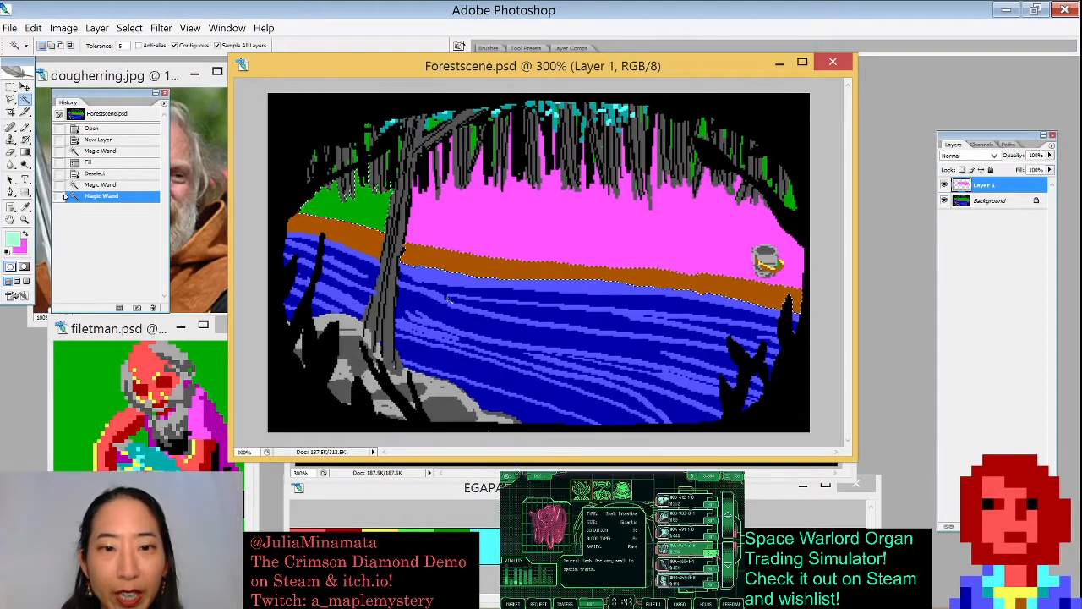
pyautogui.keyDown('shift'); pyautogui.click(429, 257); pyautogui.keyUp('shift')
pyautogui.keyDown('shift'); pyautogui.click(446, 275); pyautogui.keyUp('shift')
pyautogui.keyDown('shift'); pyautogui.click(442, 316); pyautogui.keyUp('shift')
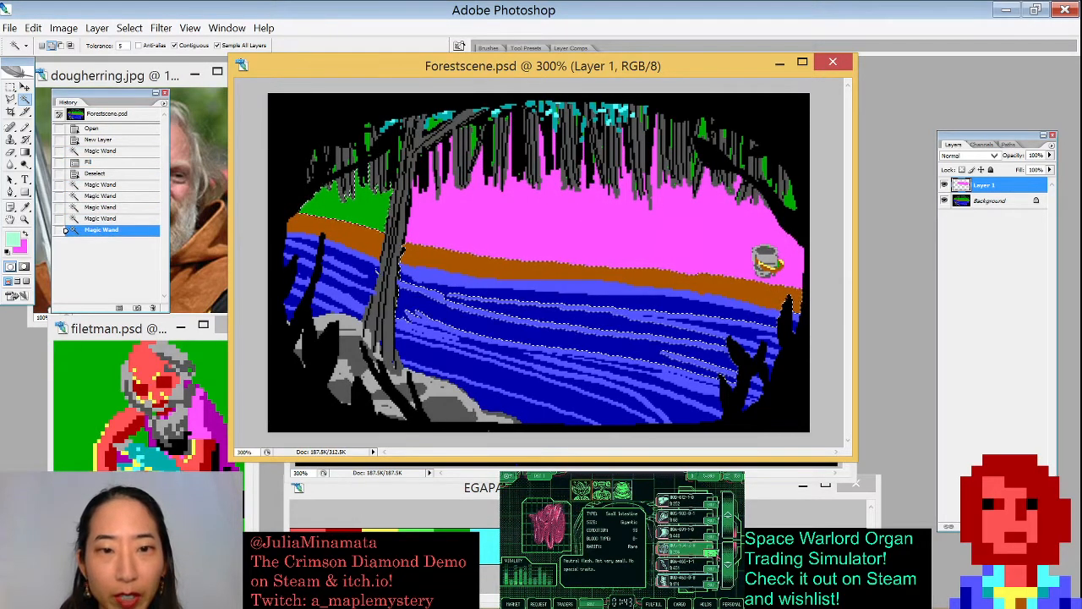
pyautogui.keyDown('shift'); pyautogui.click(508, 375); pyautogui.keyUp('shift')
pyautogui.keyDown('shift'); pyautogui.click(507, 375); pyautogui.keyUp('shift')
pyautogui.keyDown('shift'); pyautogui.click(599, 382); pyautogui.keyUp('shift')
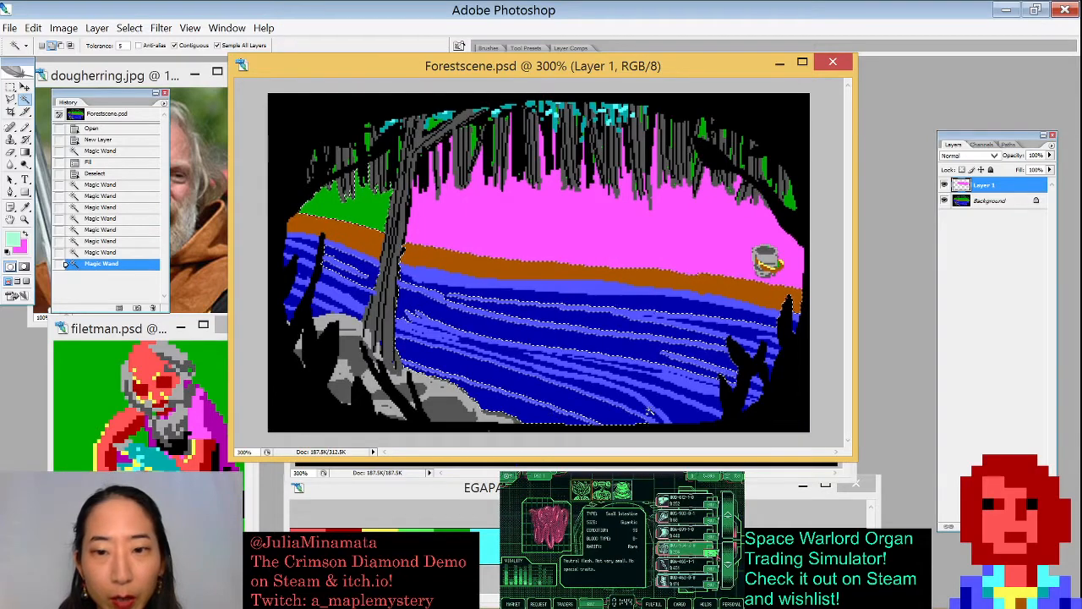
pyautogui.keyDown('shift'); pyautogui.click(674, 393); pyautogui.keyUp('shift')
pyautogui.keyDown('shift'); pyautogui.click(679, 385); pyautogui.keyUp('shift')
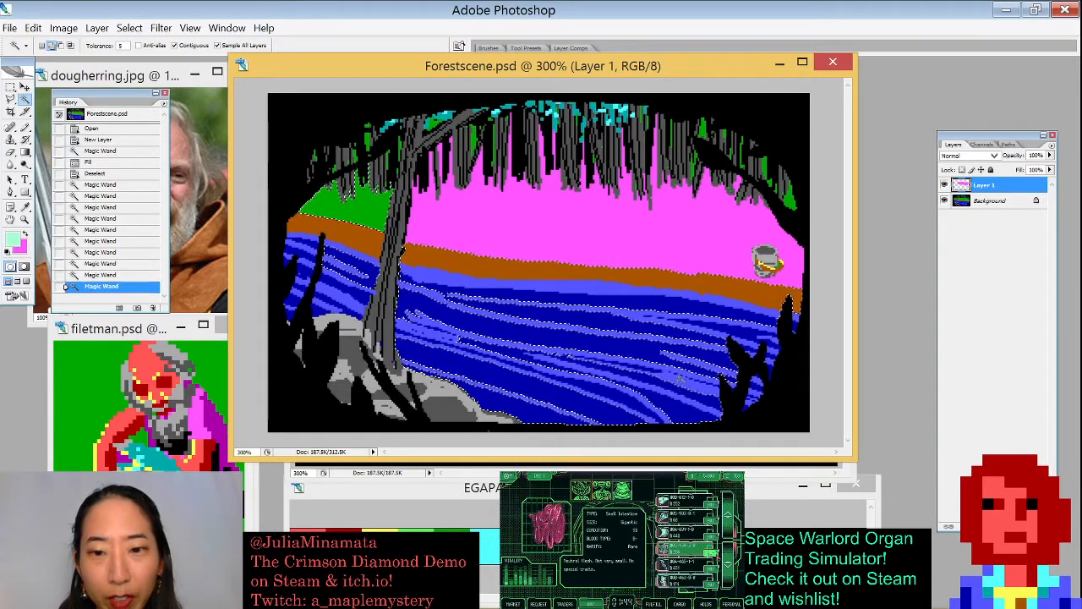
pyautogui.keyDown('shift'); pyautogui.click(693, 379); pyautogui.keyUp('shift')
pyautogui.hotkey('alt', 'BackSpace')
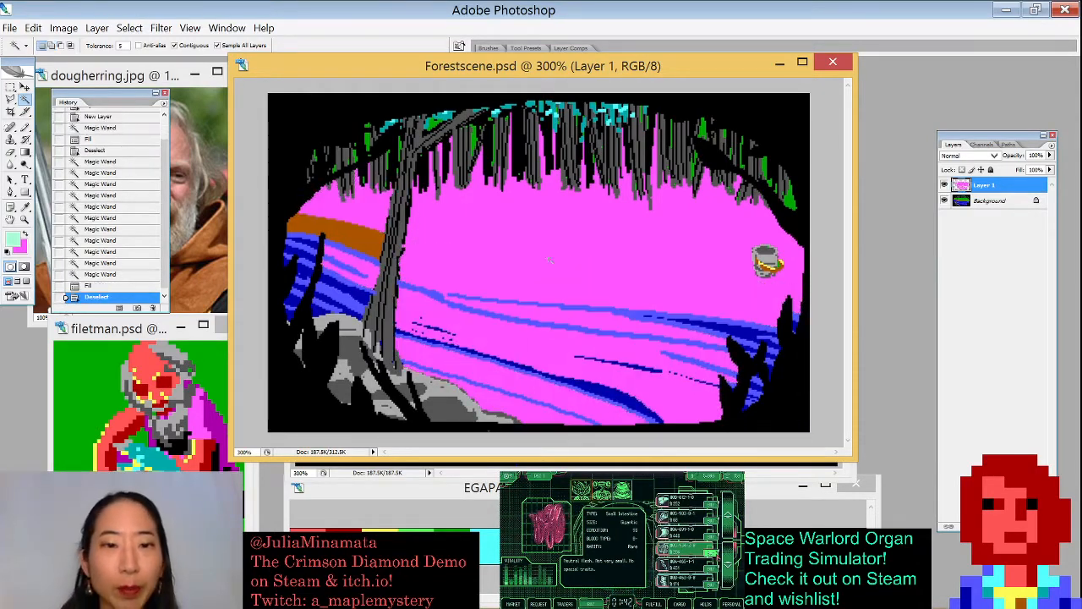
pyautogui.hotkey('ctrl', 'd')
# - Select the remaining brown bank section and the blue strokes at the river's left edge, fill them pink and deselect
pyautogui.click(363, 242)
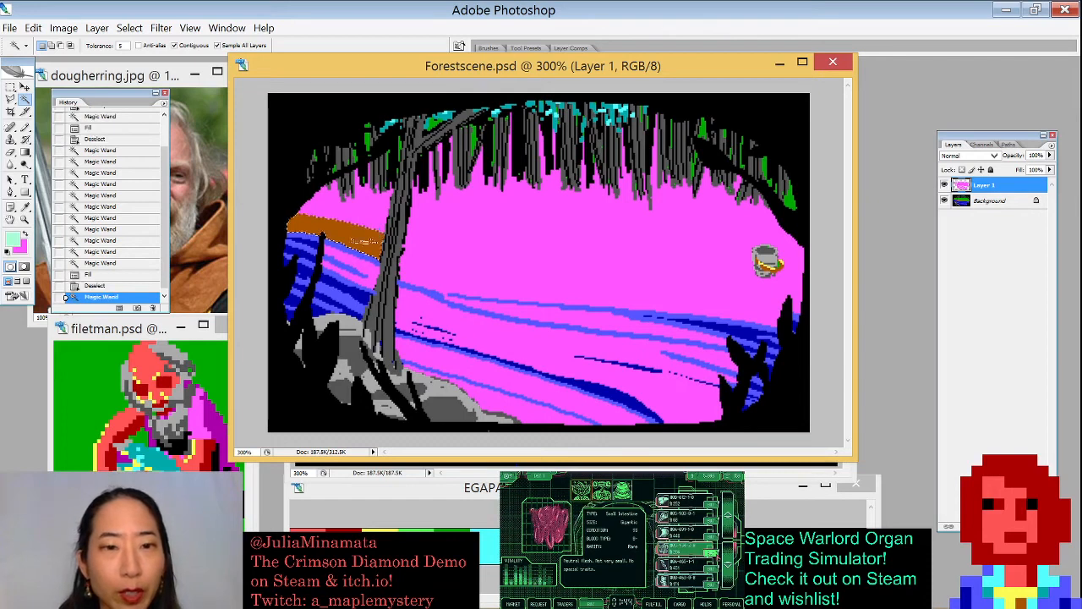
pyautogui.keyDown('shift'); pyautogui.click(310, 239); pyautogui.keyUp('shift')
pyautogui.keyDown('shift'); pyautogui.click(311, 250); pyautogui.keyUp('shift')
pyautogui.keyDown('shift'); pyautogui.click(309, 257); pyautogui.keyUp('shift')
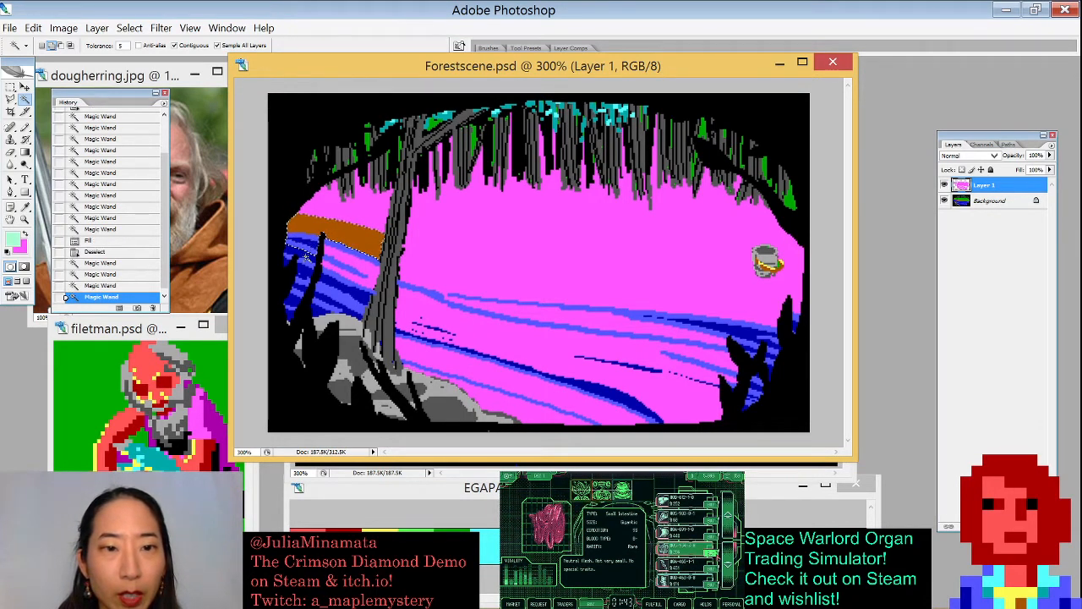
pyautogui.keyDown('shift'); pyautogui.click(308, 262); pyautogui.keyUp('shift')
pyautogui.keyDown('shift'); pyautogui.click(303, 260); pyautogui.keyUp('shift')
pyautogui.keyDown('shift'); pyautogui.click(296, 259); pyautogui.keyUp('shift')
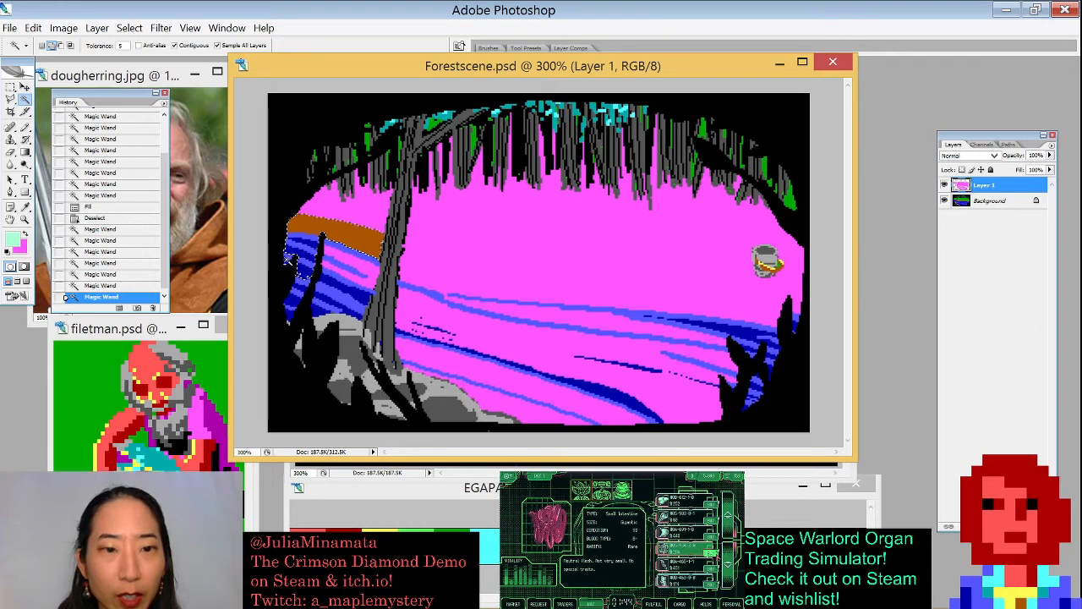
pyautogui.keyDown('shift'); pyautogui.click(289, 257); pyautogui.keyUp('shift')
pyautogui.keyDown('shift'); pyautogui.click(306, 268); pyautogui.keyUp('shift')
pyautogui.keyDown('shift'); pyautogui.click(336, 286); pyautogui.keyUp('shift')
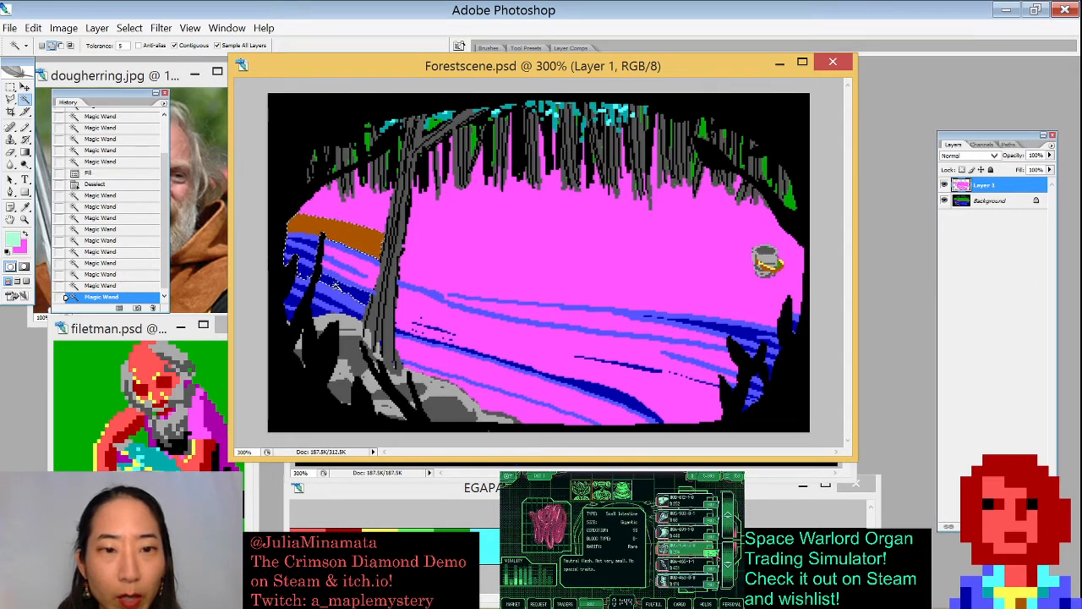
pyautogui.keyDown('shift'); pyautogui.click(333, 271); pyautogui.keyUp('shift')
pyautogui.keyDown('shift'); pyautogui.click(335, 263); pyautogui.keyUp('shift')
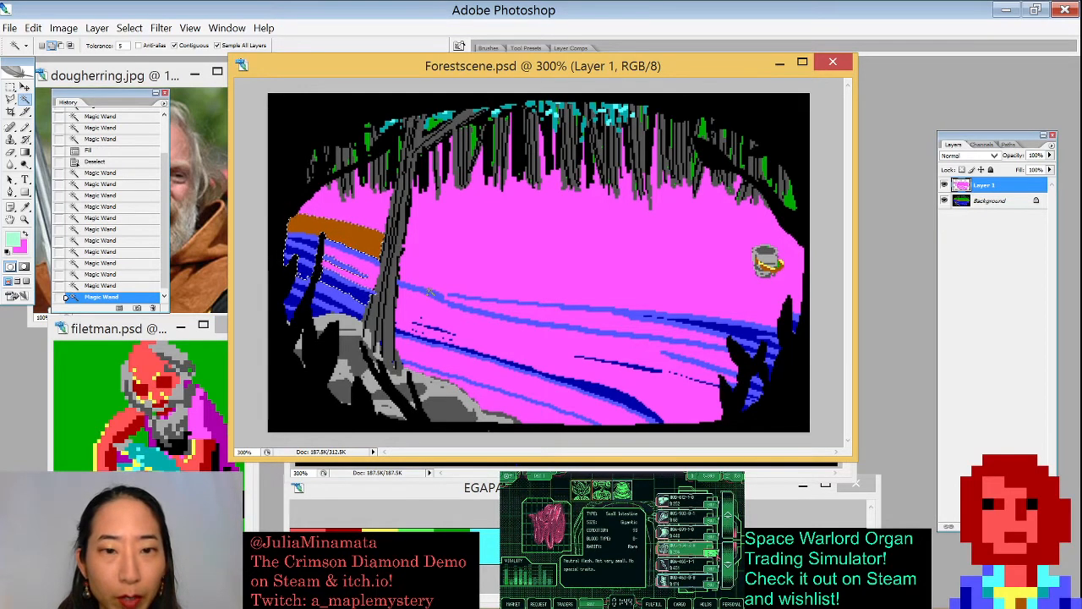
pyautogui.hotkey('alt', 'BackSpace')
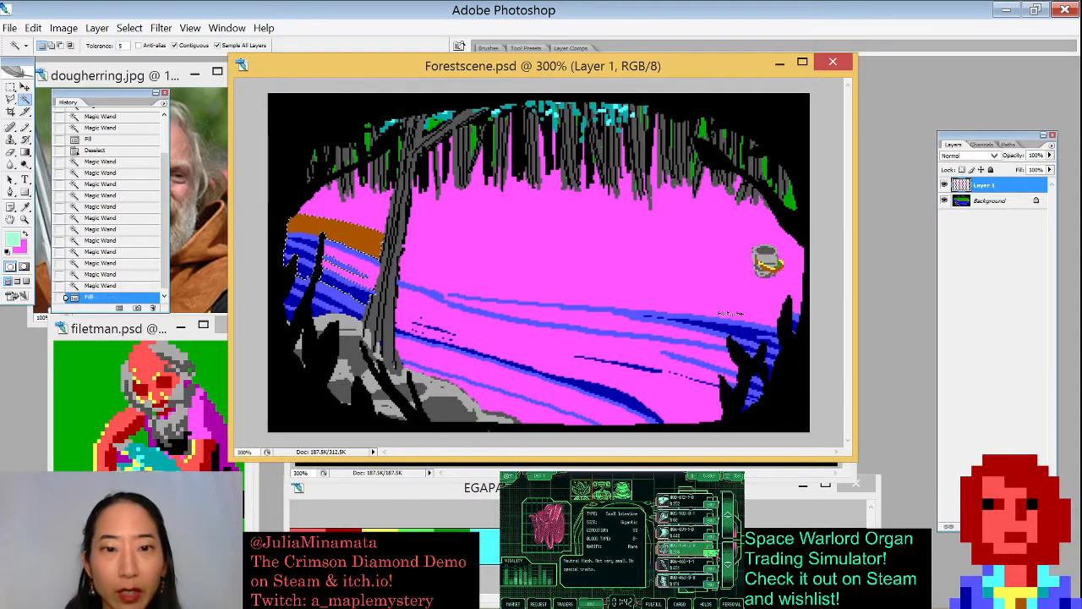
pyautogui.hotkey('ctrl', 'd')
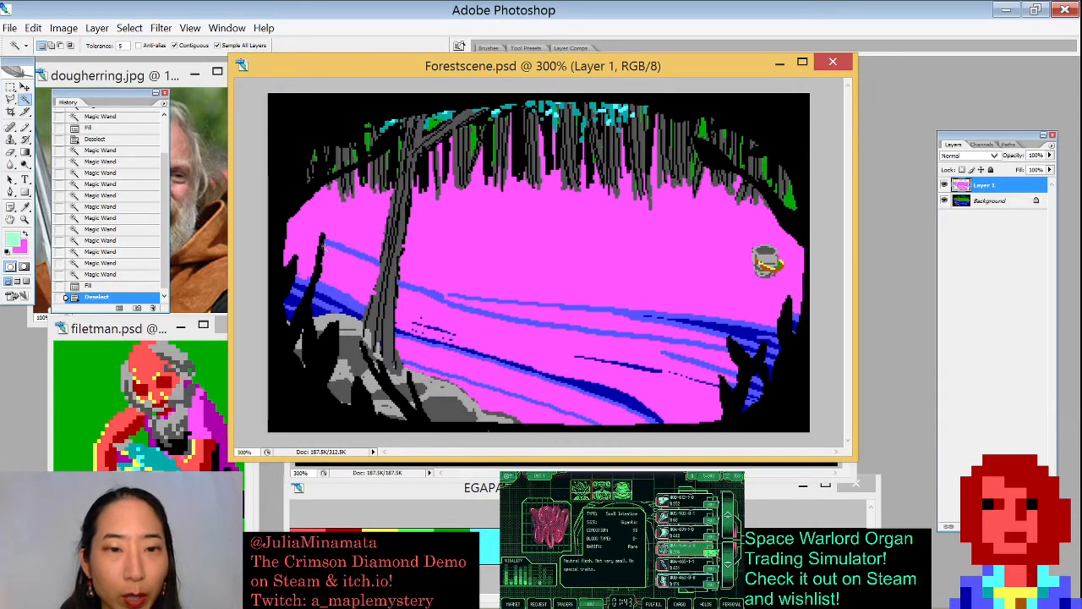
# - Select more blue river strokes on the left and right sides, fill them pink and deselect
pyautogui.click(353, 247)
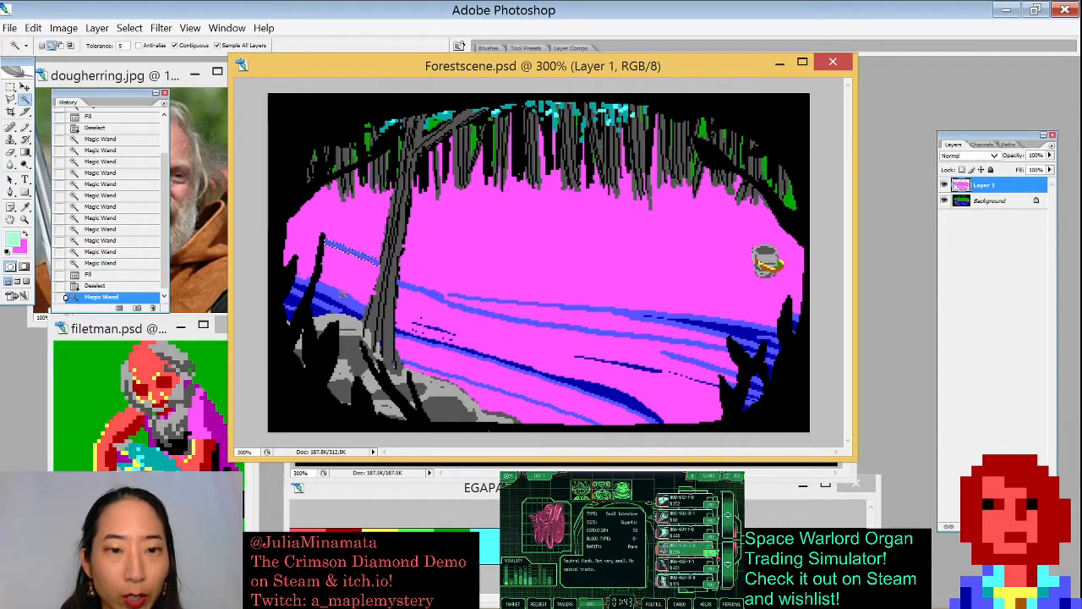
pyautogui.keyDown('shift'); pyautogui.click(321, 297); pyautogui.keyUp('shift')
pyautogui.keyDown('shift'); pyautogui.click(286, 288); pyautogui.keyUp('shift')
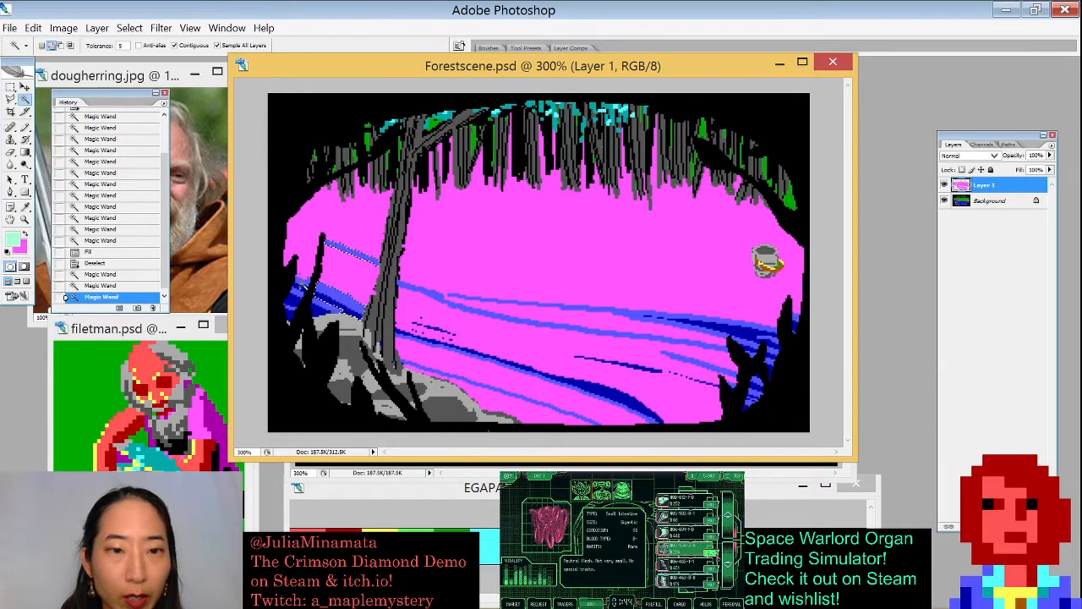
pyautogui.keyDown('shift'); pyautogui.click(303, 286); pyautogui.keyUp('shift')
pyautogui.keyDown('shift'); pyautogui.click(304, 289); pyautogui.keyUp('shift')
pyautogui.keyDown('shift'); pyautogui.click(298, 289); pyautogui.keyUp('shift')
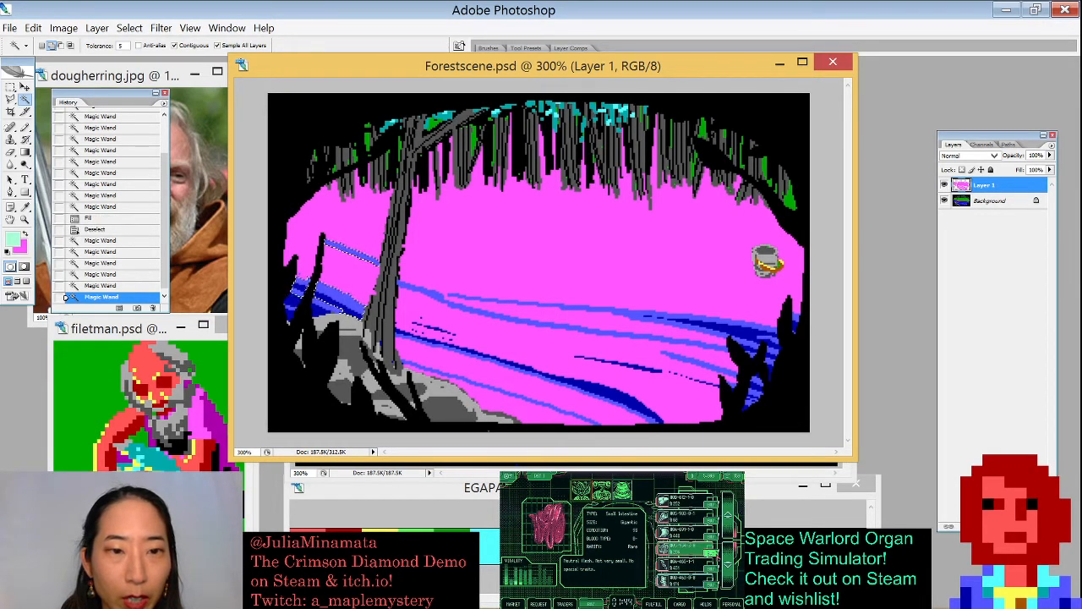
pyautogui.keyDown('shift'); pyautogui.click(293, 306); pyautogui.keyUp('shift')
pyautogui.keyDown('shift'); pyautogui.click(323, 309); pyautogui.keyUp('shift')
pyautogui.click(328, 310)
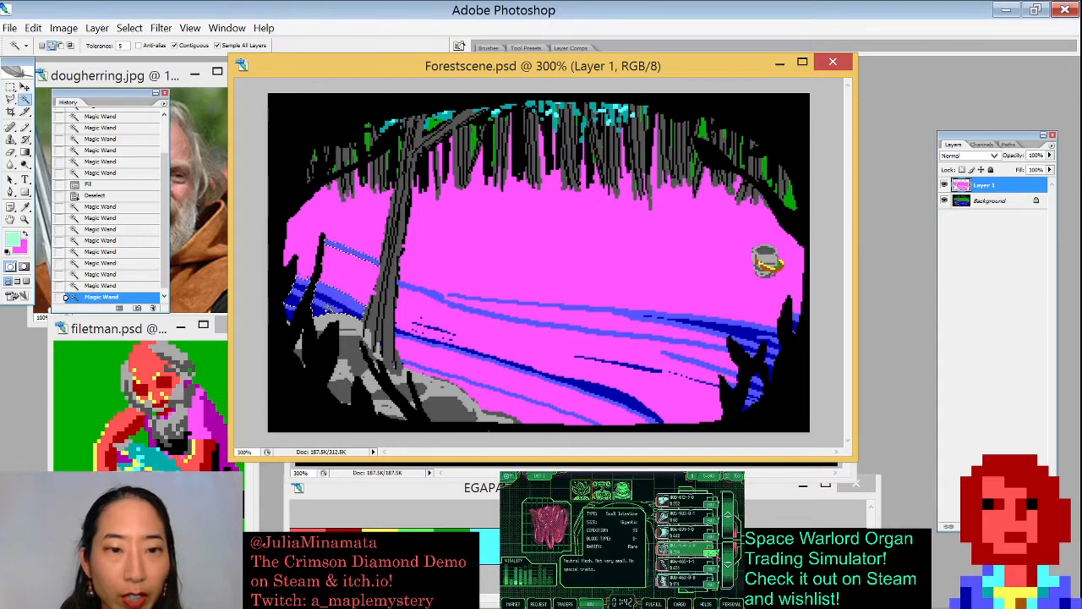
pyautogui.click(289, 313)
pyautogui.click(289, 312)
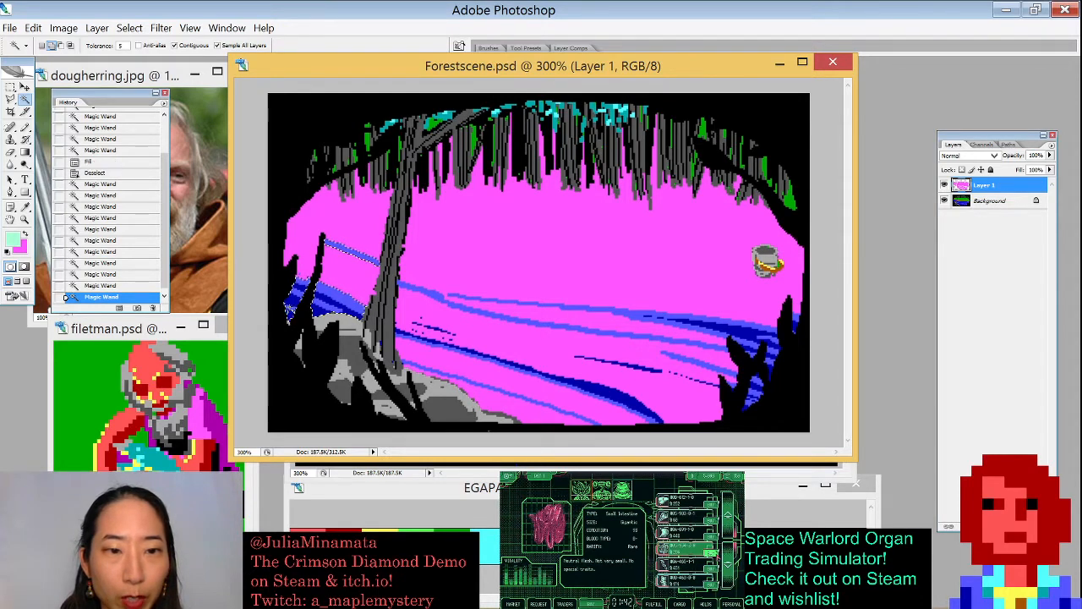
pyautogui.click(607, 397)
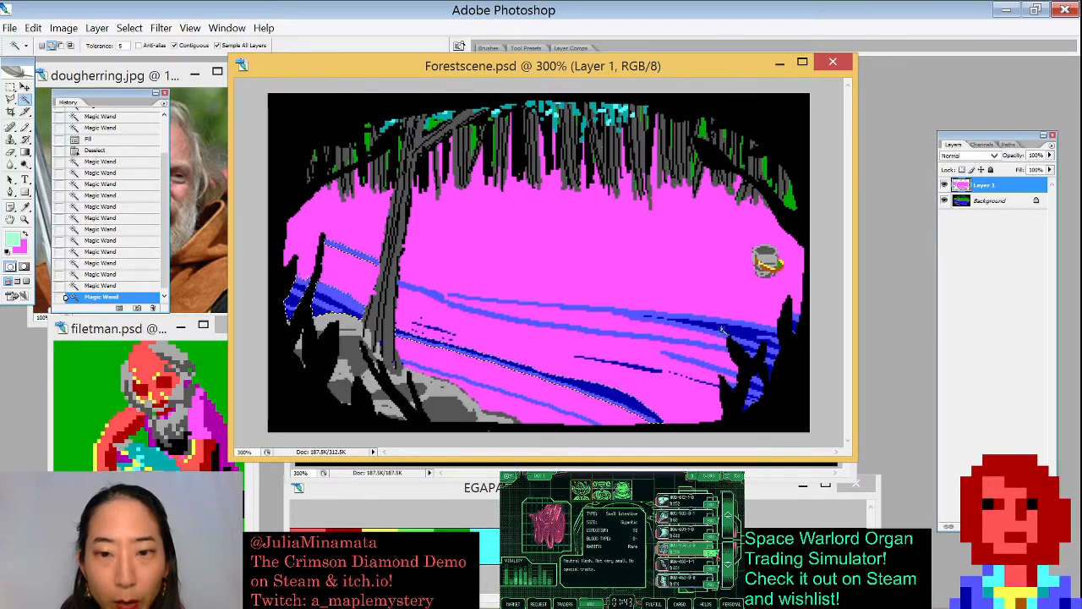
pyautogui.click(727, 329)
pyautogui.click(692, 332)
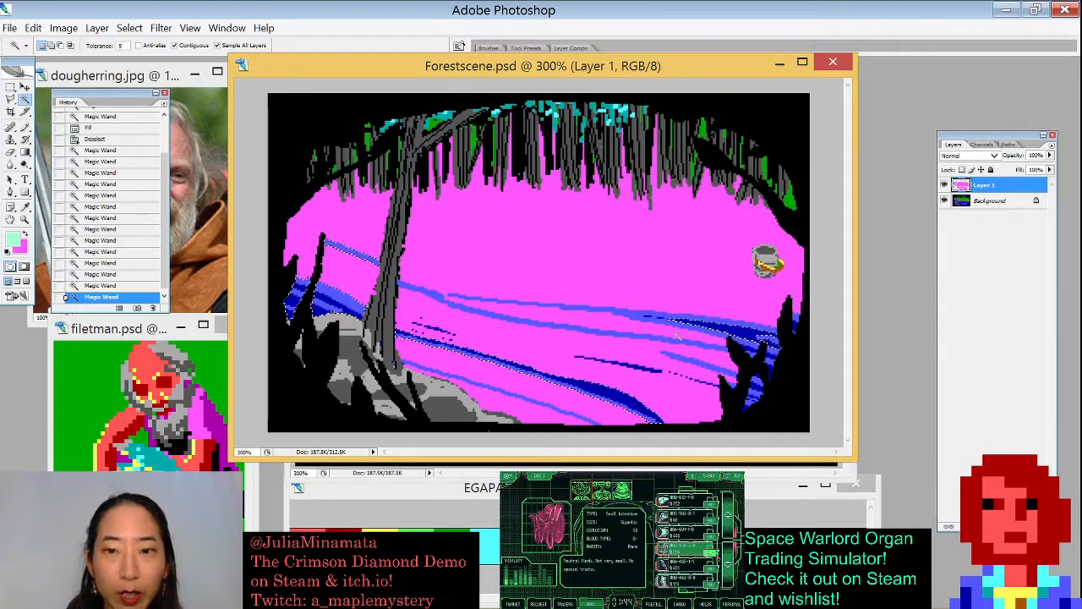
pyautogui.hotkey('ctrl', 'BackSpace')
pyautogui.hotkey('ctrl', 'd')
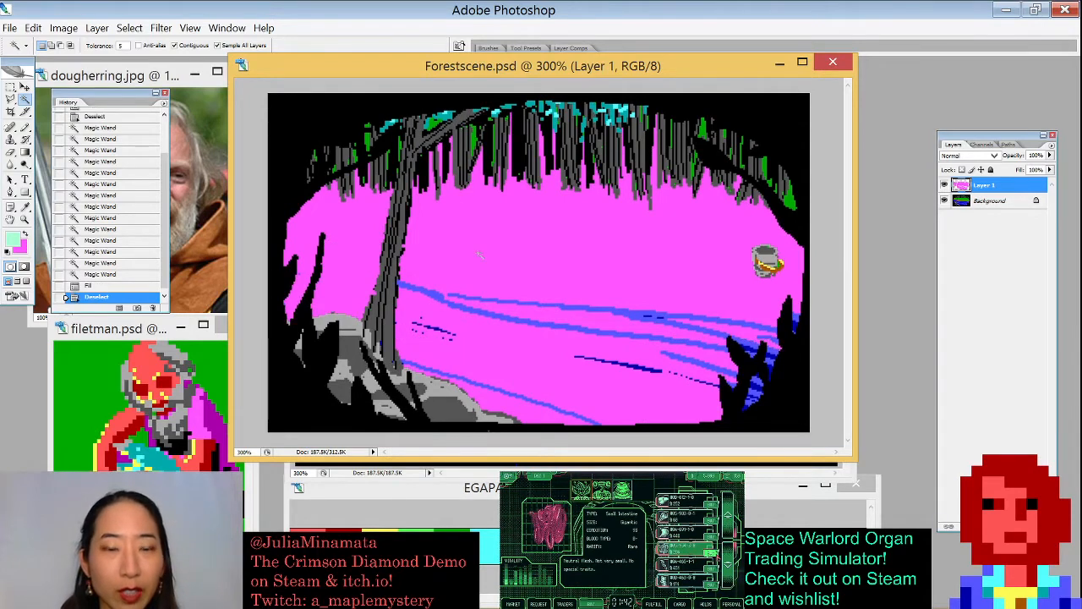
# - Select a blue stroke in the middle of the river, fill it pink and deselect
pyautogui.click(445, 296)
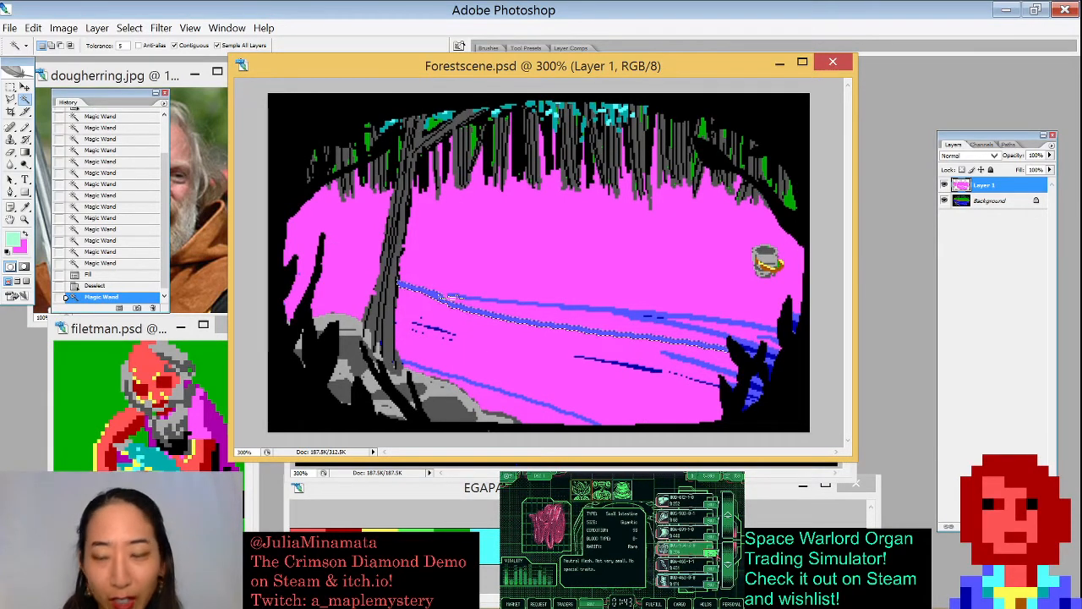
pyautogui.hotkey('ctrl', 'BackSpace')
pyautogui.hotkey('ctrl', 'd')
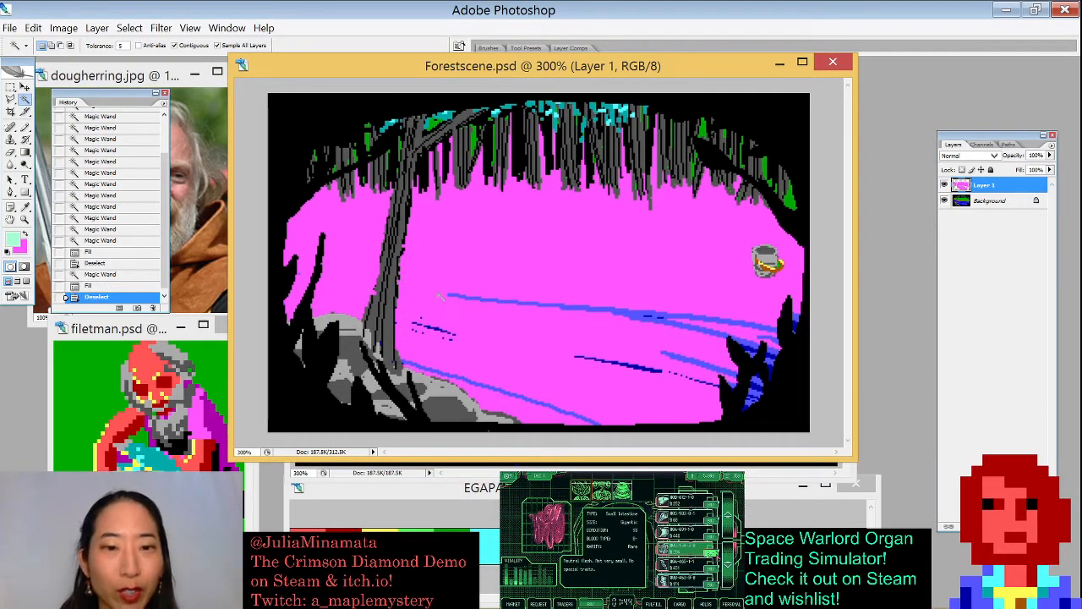
# - Magic-wand select the blue river strokes along the lower right, fill them pink and deselect
pyautogui.click(570, 415)
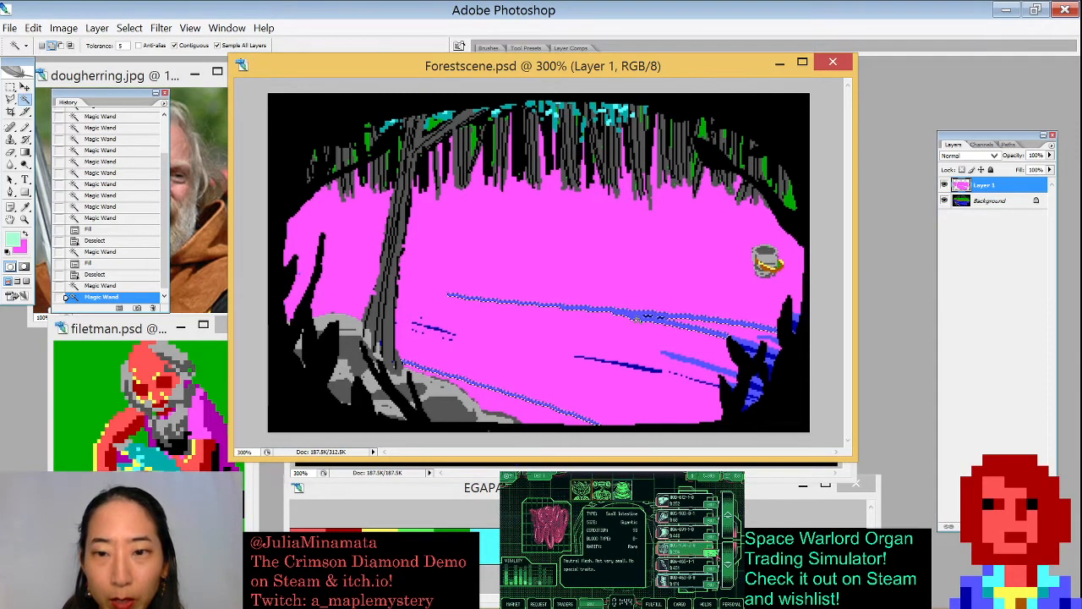
pyautogui.keyDown('shift'); pyautogui.click(644, 317); pyautogui.keyUp('shift')
pyautogui.keyDown('shift'); pyautogui.click(766, 345); pyautogui.keyUp('shift')
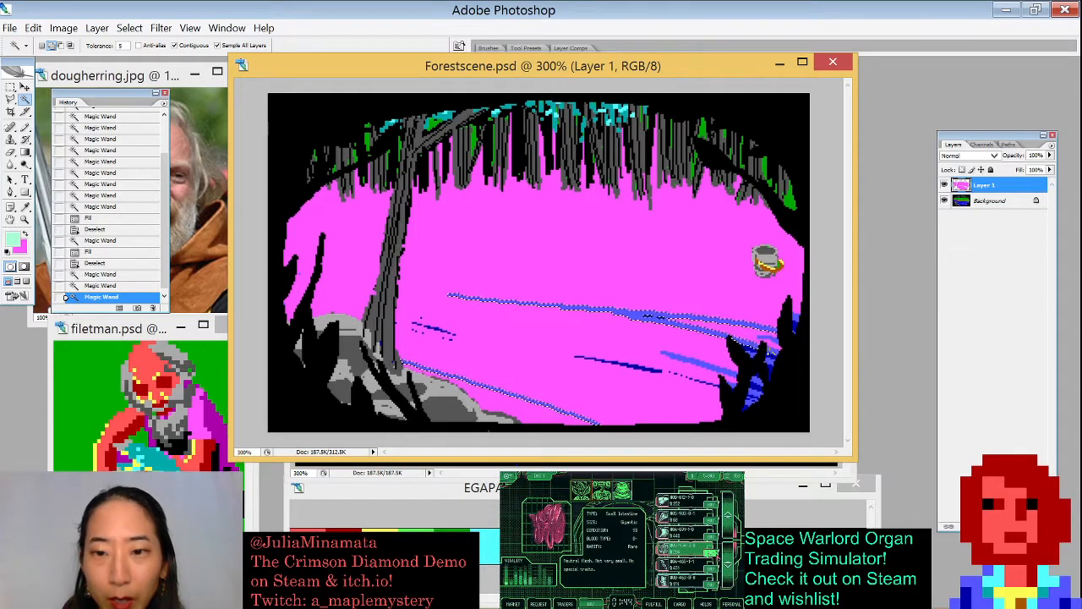
pyautogui.keyDown('shift'); pyautogui.click(758, 356); pyautogui.keyUp('shift')
pyautogui.keyDown('shift'); pyautogui.click(749, 352); pyautogui.keyUp('shift')
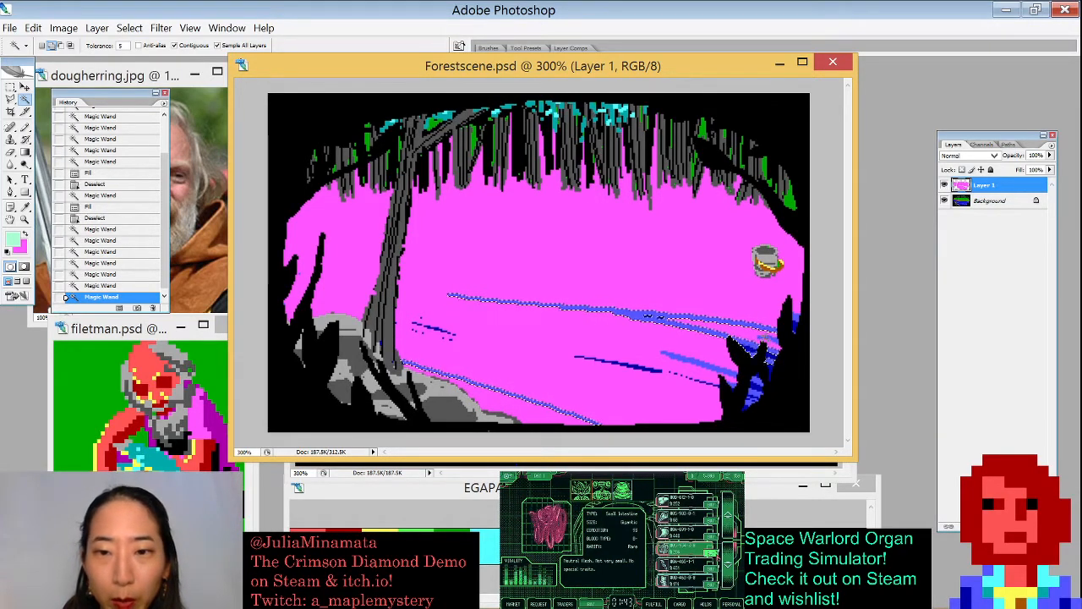
pyautogui.hotkey('ctrl', 'BackSpace')
pyautogui.hotkey('ctrl', 'd')
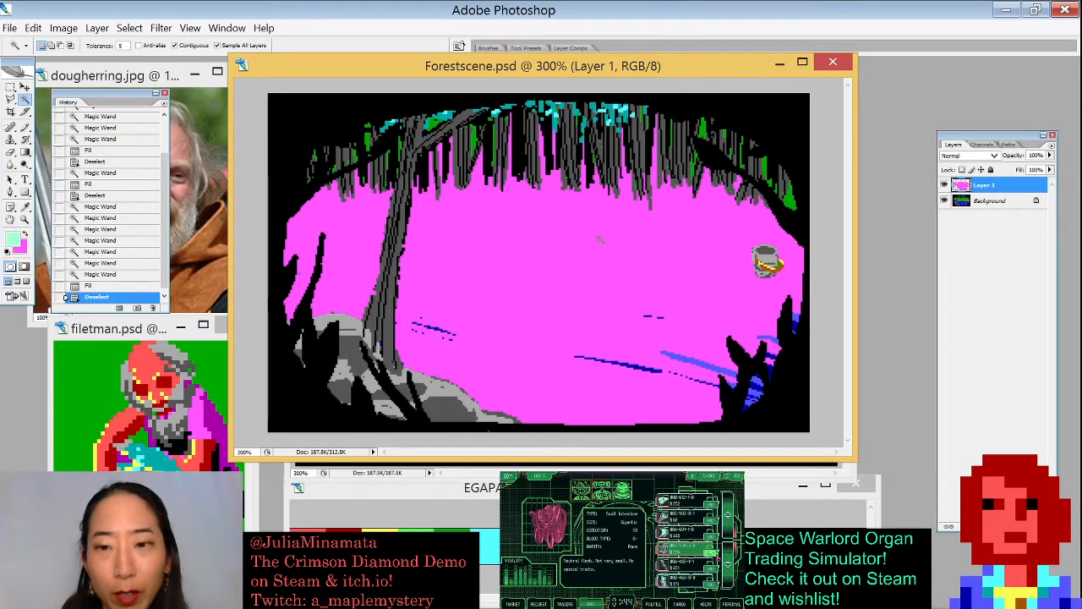
# - Select the blue strokes at the river's right edge near the dark plants, fill them pink and deselect
pyautogui.click(794, 320)
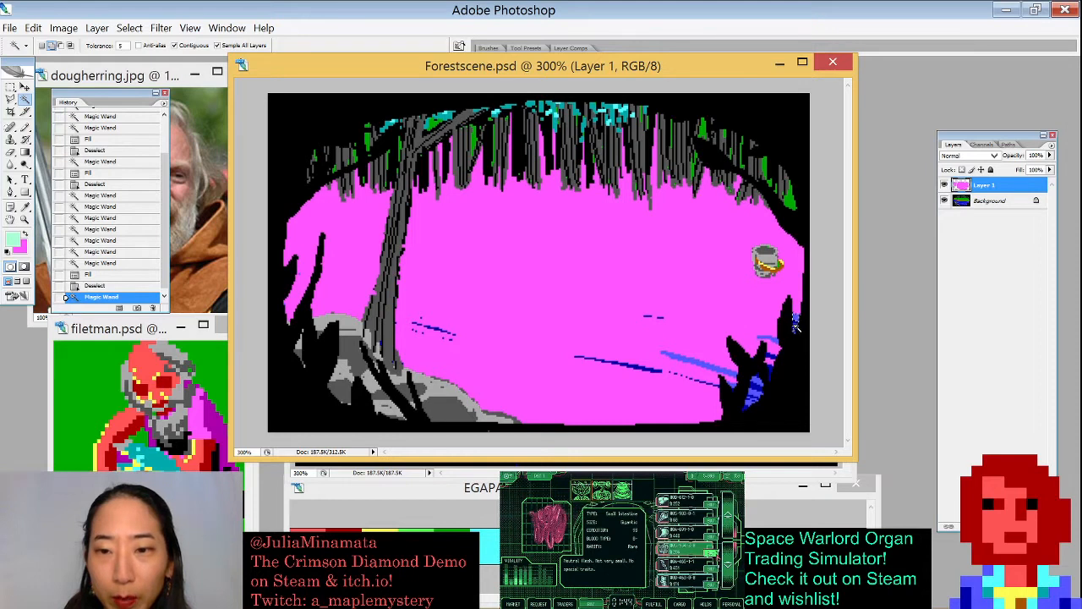
pyautogui.click(794, 323)
pyautogui.click(769, 339)
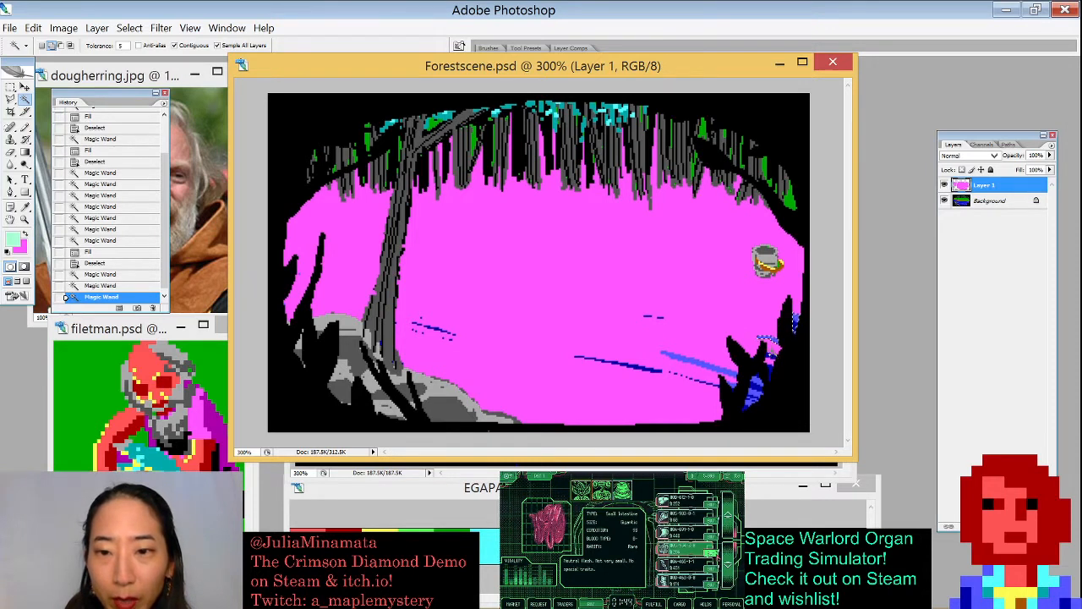
pyautogui.click(773, 357)
pyautogui.click(770, 370)
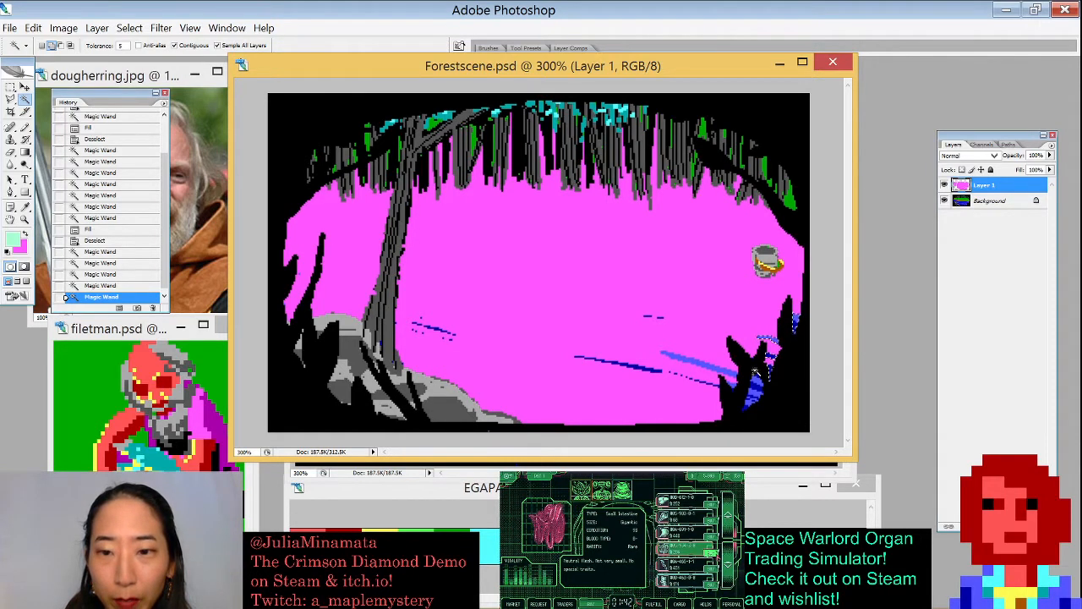
pyautogui.keyDown('shift'); pyautogui.click(693, 361); pyautogui.keyUp('shift')
pyautogui.keyDown('shift'); pyautogui.click(755, 381); pyautogui.keyUp('shift')
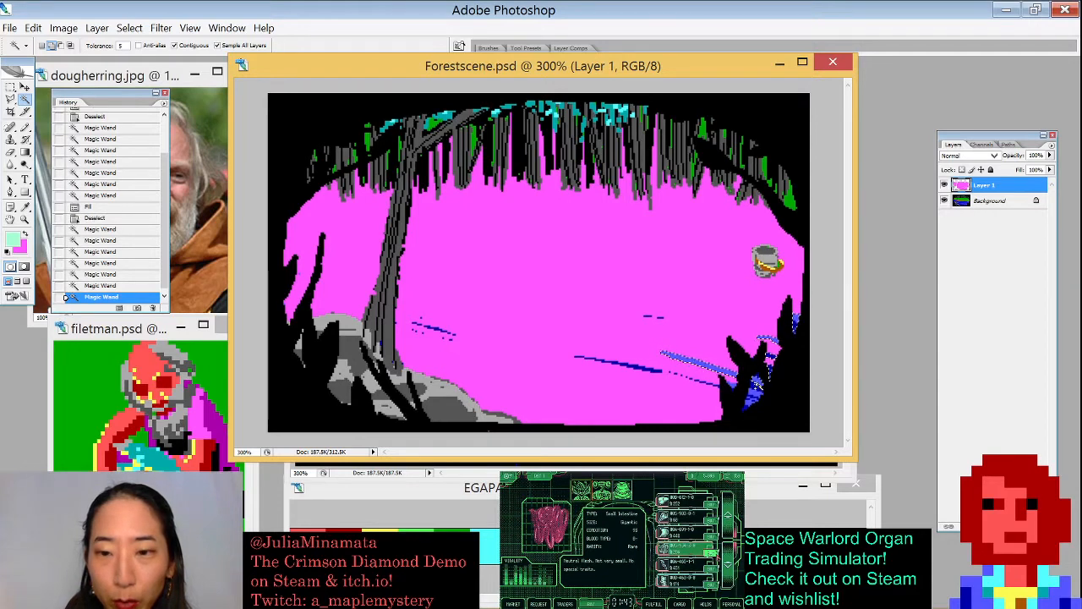
pyautogui.keyDown('shift'); pyautogui.click(757, 386); pyautogui.keyUp('shift')
pyautogui.hotkey('ctrl', 'BackSpace')
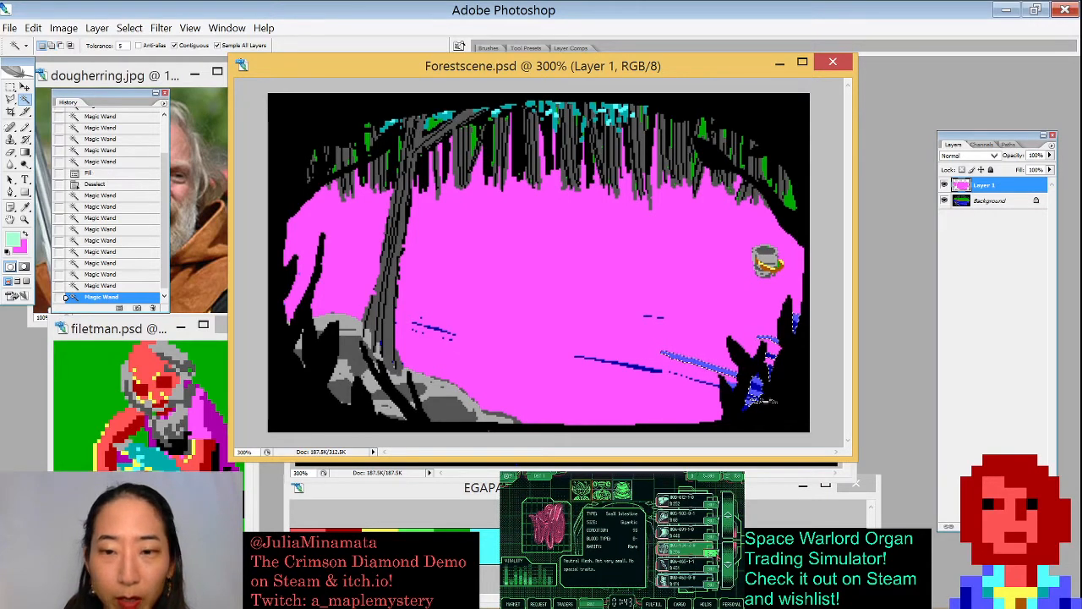
pyautogui.hotkey('ctrl', 'd')
pyautogui.press('b')
pyautogui.press('x')
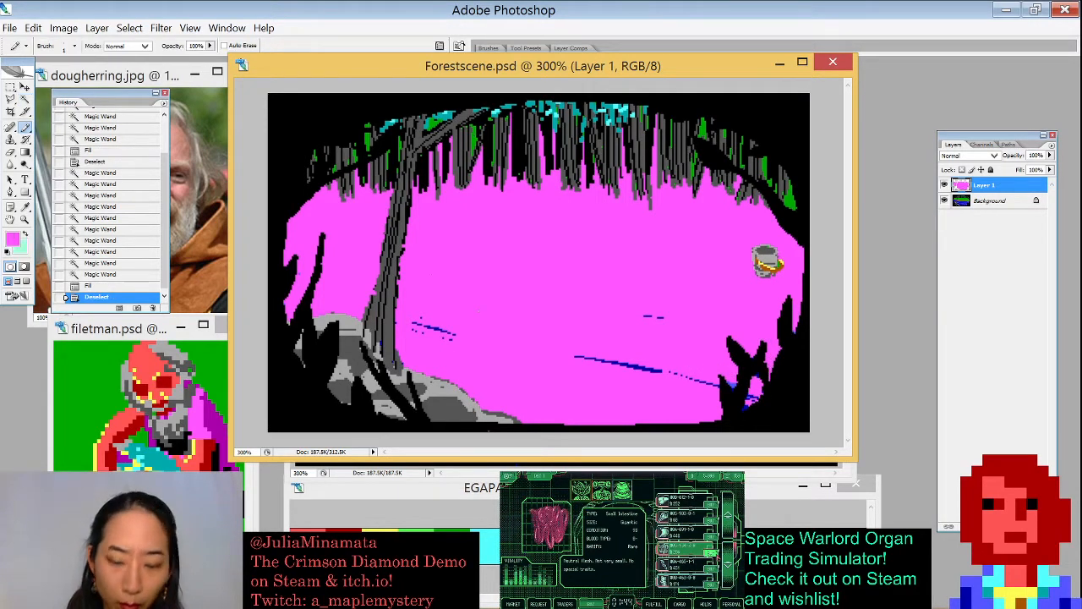
pyautogui.press('x')
pyautogui.press('w')
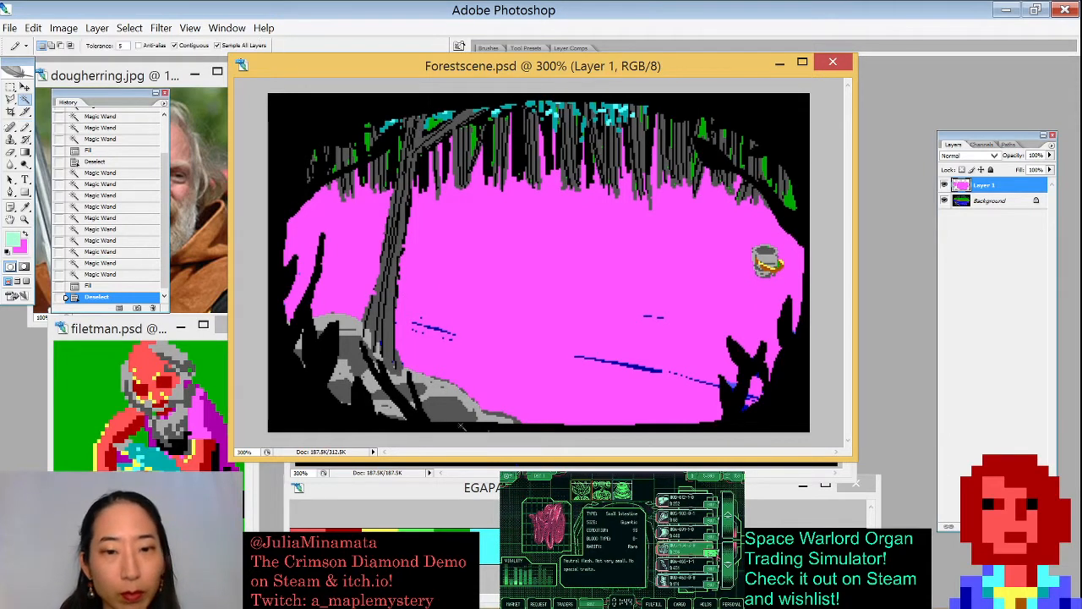
# - Select the grey rocks and shore at the lower left of the river, fill them pink and deselect
pyautogui.click(453, 391)
pyautogui.keyDown('shift'); pyautogui.click(441, 409); pyautogui.keyUp('shift')
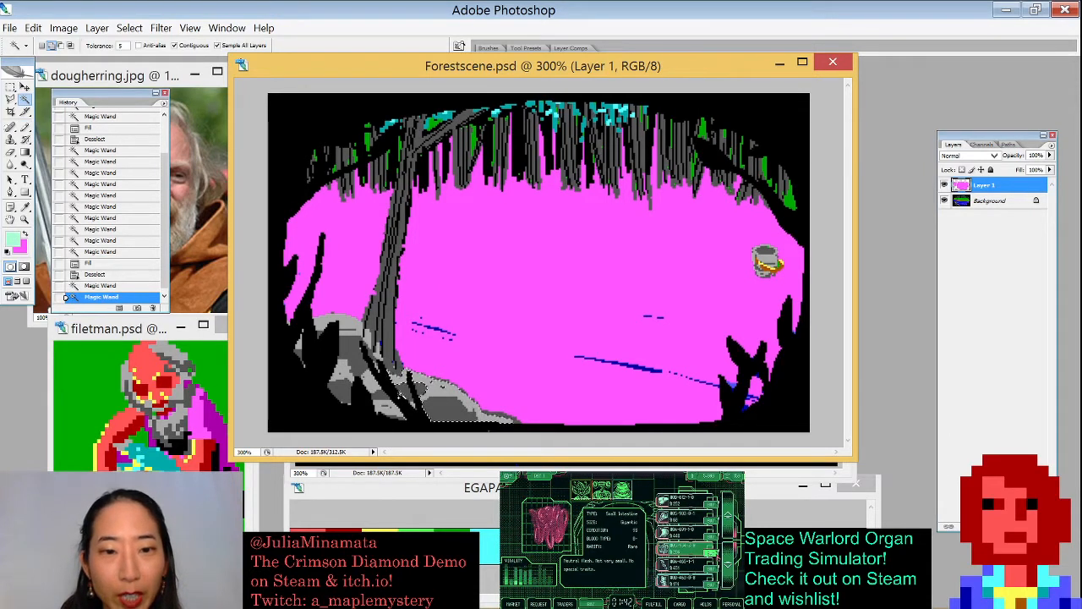
pyautogui.keyDown('shift'); pyautogui.click(404, 387); pyautogui.keyUp('shift')
pyautogui.keyDown('shift'); pyautogui.click(395, 394); pyautogui.keyUp('shift')
pyautogui.keyDown('shift'); pyautogui.click(389, 409); pyautogui.keyUp('shift')
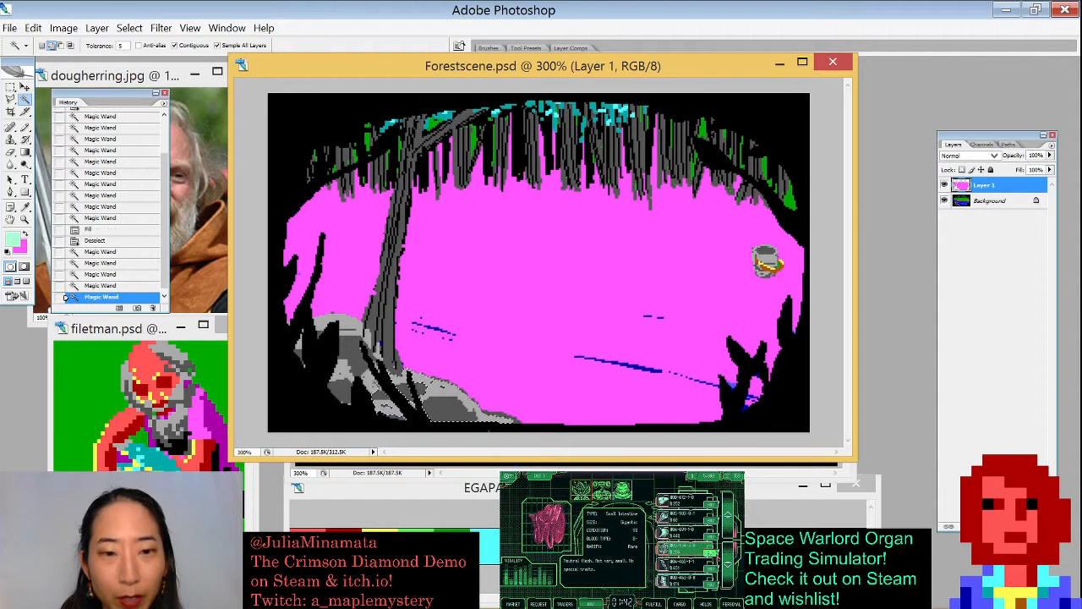
pyautogui.keyDown('shift'); pyautogui.click(379, 393); pyautogui.keyUp('shift')
pyautogui.keyDown('shift'); pyautogui.click(370, 379); pyautogui.keyUp('shift')
pyautogui.keyDown('shift'); pyautogui.click(341, 389); pyautogui.keyUp('shift')
pyautogui.keyDown('shift'); pyautogui.click(369, 358); pyautogui.keyUp('shift')
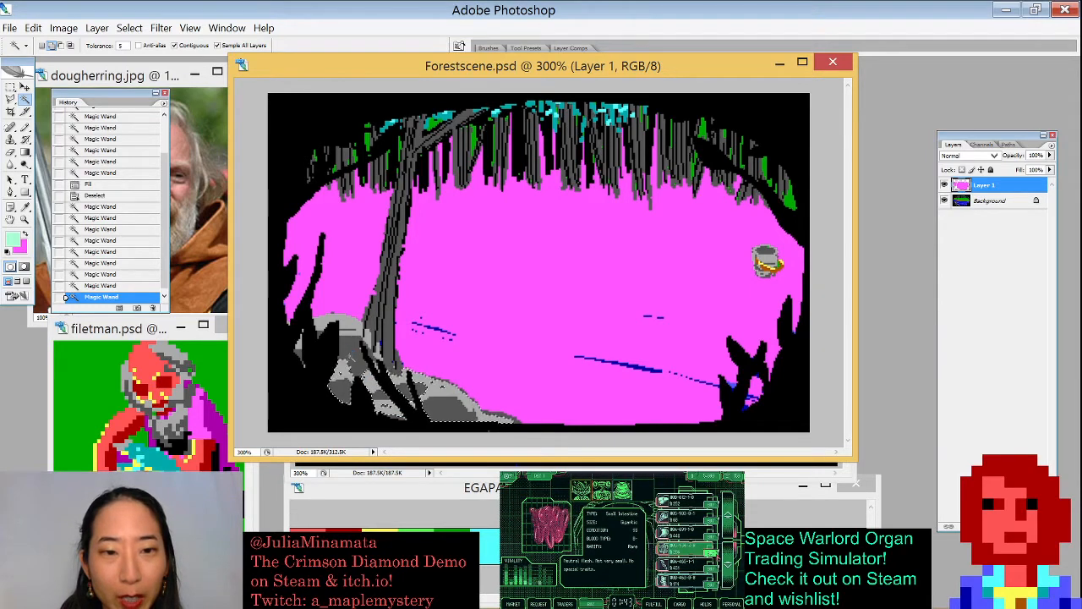
pyautogui.keyDown('shift'); pyautogui.click(375, 364); pyautogui.keyUp('shift')
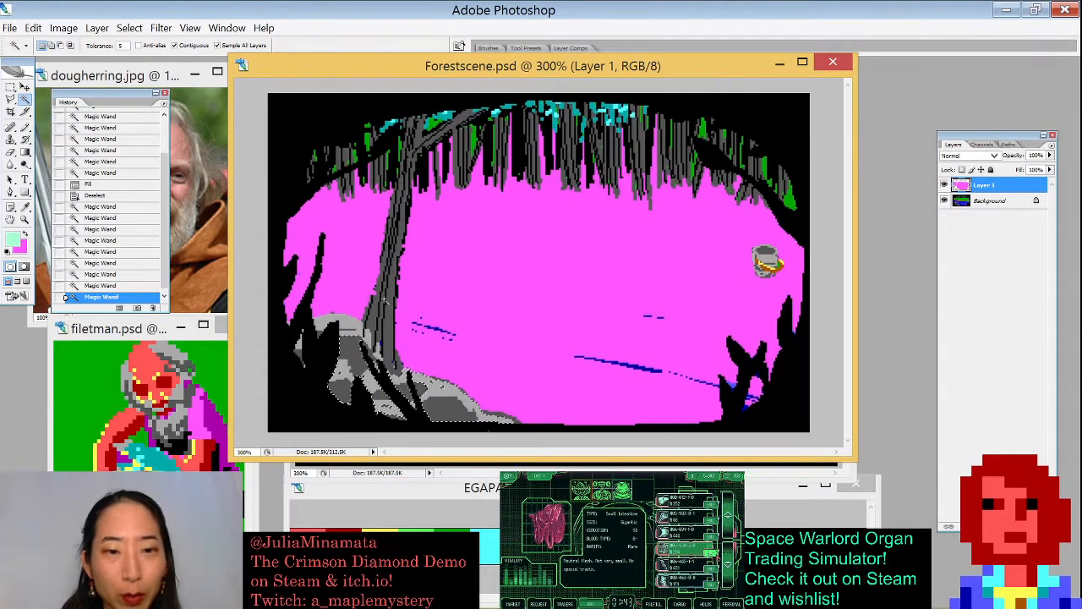
pyautogui.hotkey('ctrl', 'BackSpace')
pyautogui.hotkey('ctrl', 'd')
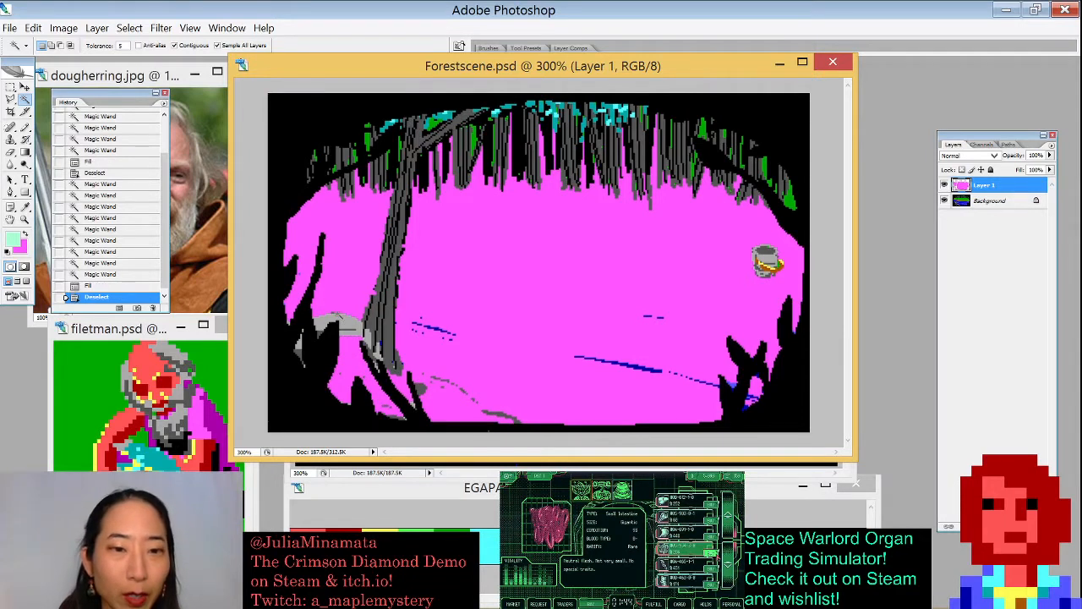
# - Select the remaining grey rock pieces on the left and the tree trunk's grey strokes, fill them pink and deselect
pyautogui.click(322, 331)
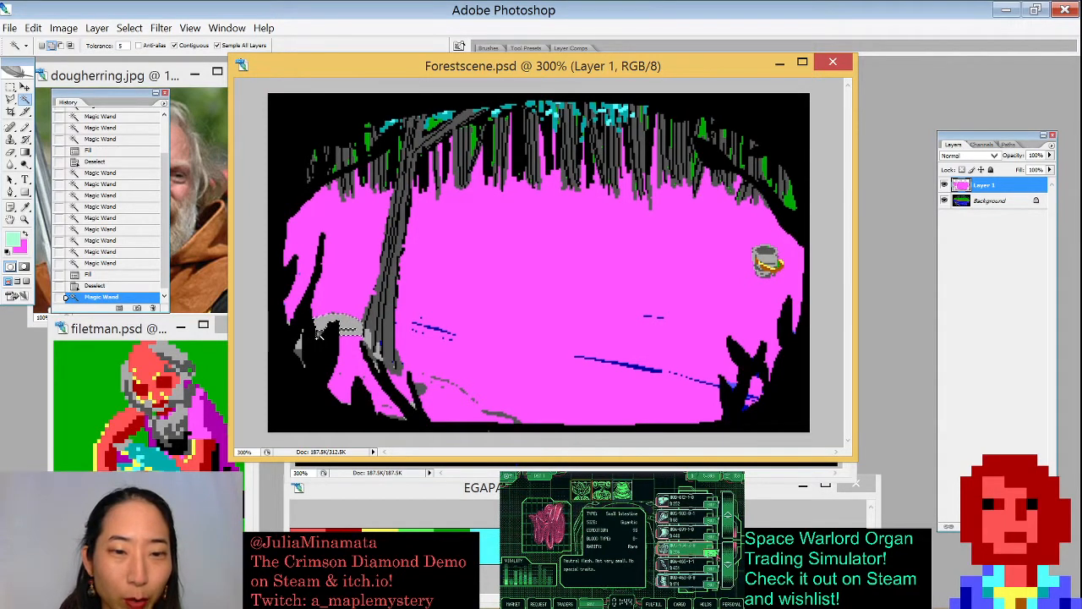
pyautogui.keyDown('shift'); pyautogui.click(320, 334); pyautogui.keyUp('shift')
pyautogui.keyDown('shift'); pyautogui.click(298, 350); pyautogui.keyUp('shift')
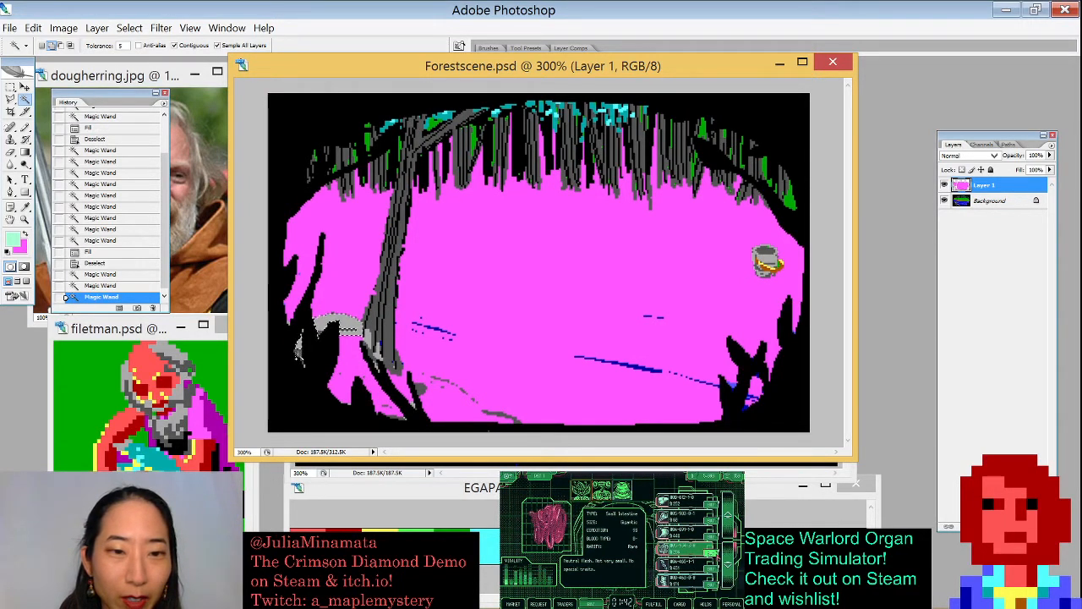
pyautogui.click(370, 339)
pyautogui.click(389, 339)
pyautogui.click(374, 321)
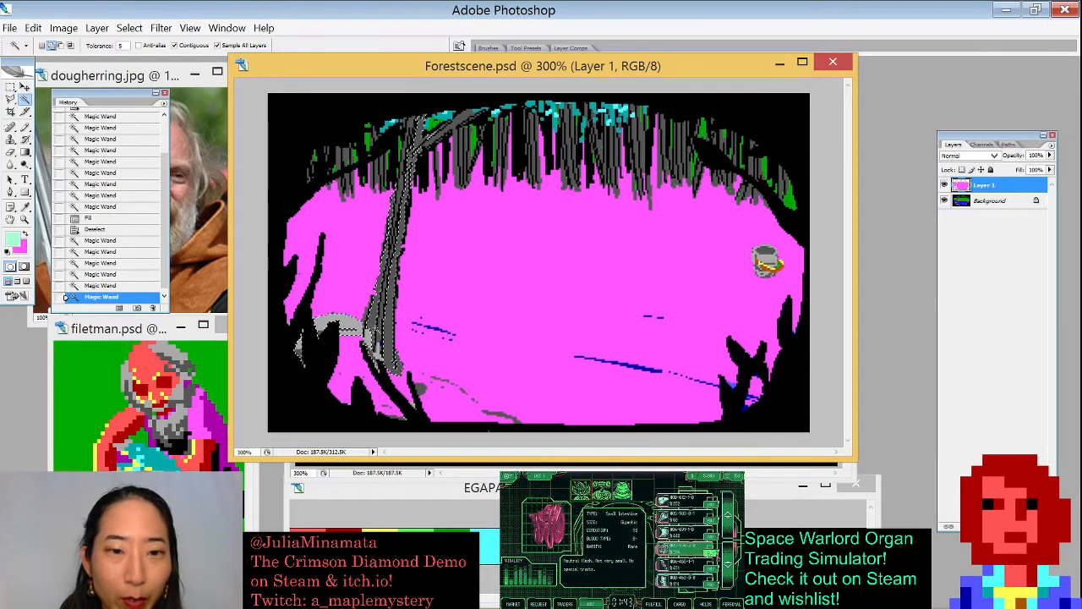
pyautogui.hotkey('ctrl', 'BackSpace')
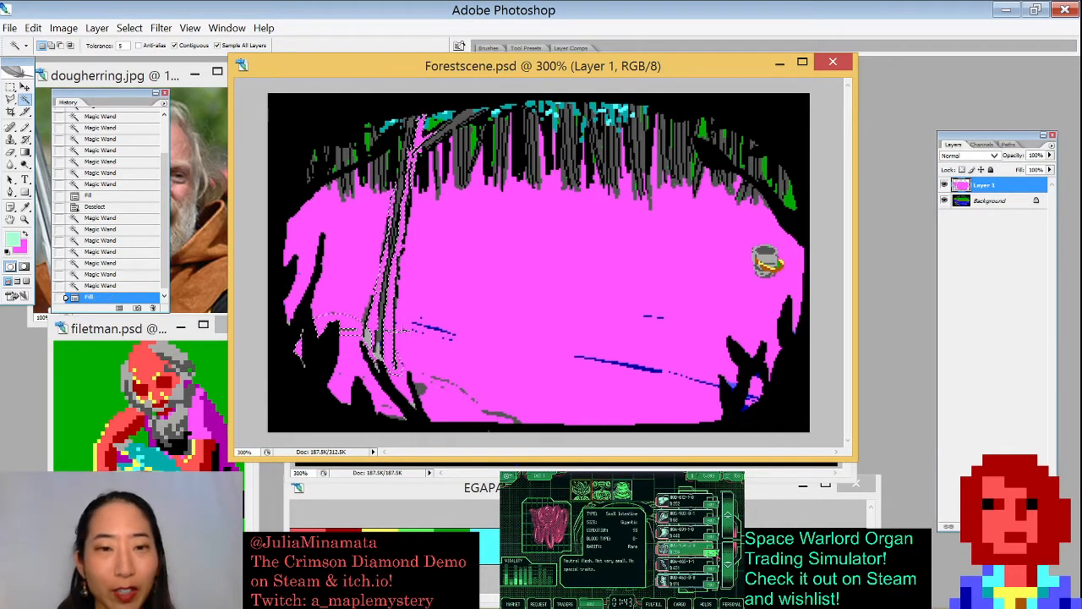
pyautogui.hotkey('ctrl', 'd')
# - Select leftover grey pixels around the tree base and lower left, fill them pink, deselect and save the document
pyautogui.click(423, 397)
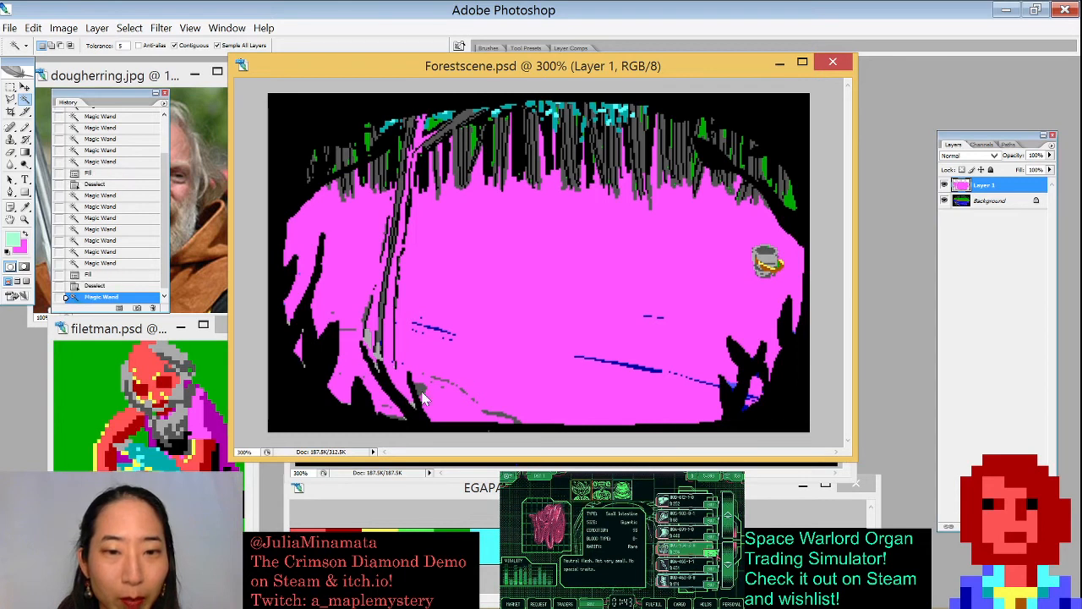
pyautogui.click(419, 389)
pyautogui.click(418, 389)
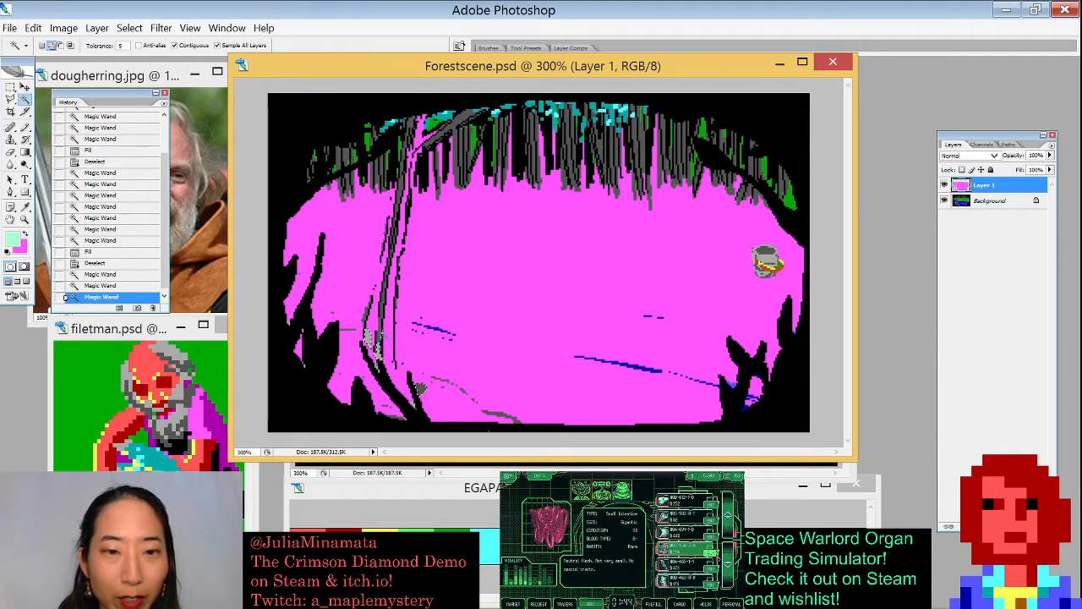
pyautogui.click(382, 296)
pyautogui.click(368, 338)
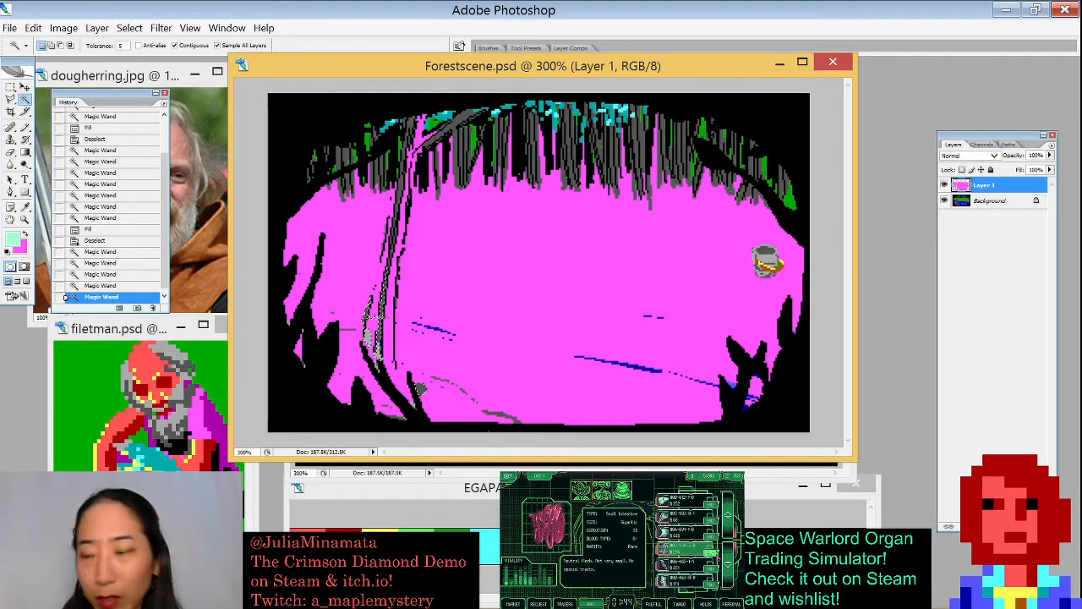
pyautogui.hotkey('ctrl', 'BackSpace')
pyautogui.hotkey('ctrl', 'd')
pyautogui.hotkey('ctrl', 's')
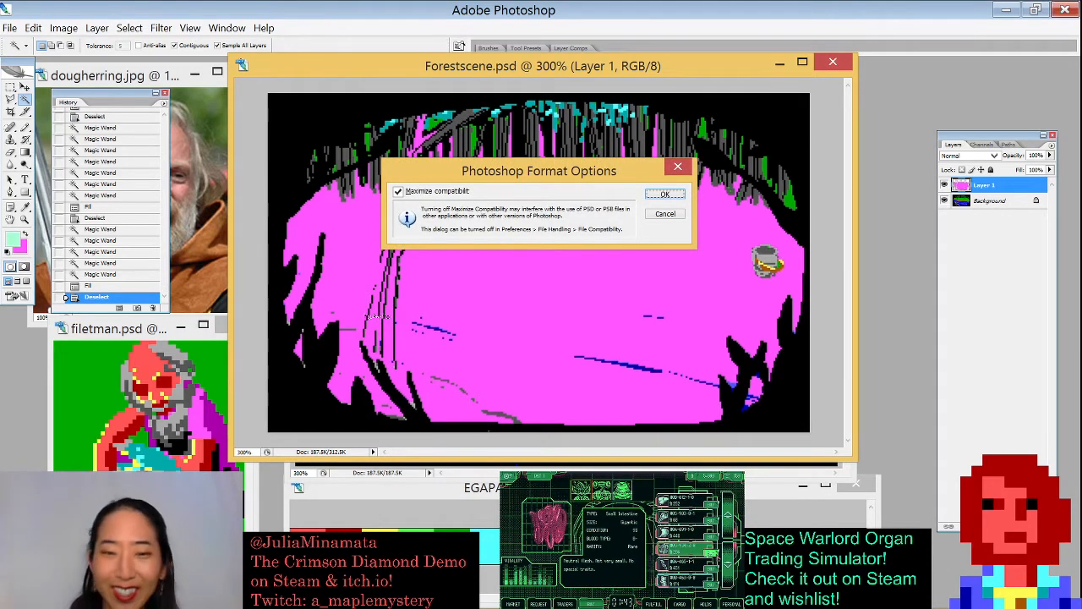
pyautogui.press('Return')
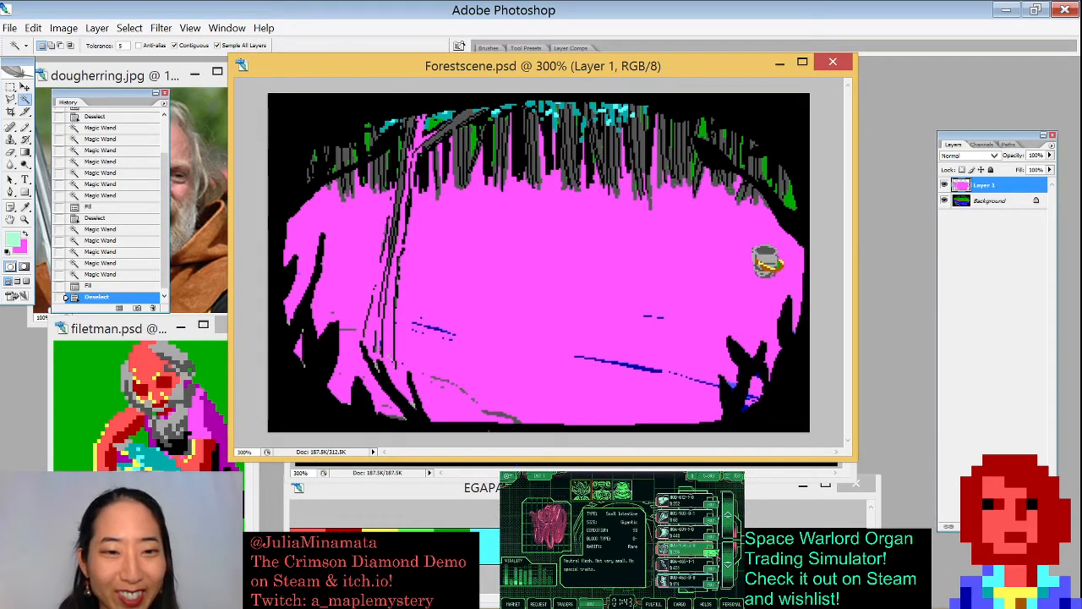
# - Select the stray grey pixels along the left bank, fill them pink and deselect
pyautogui.moveTo(282, 286); pyautogui.dragTo(477, 379)
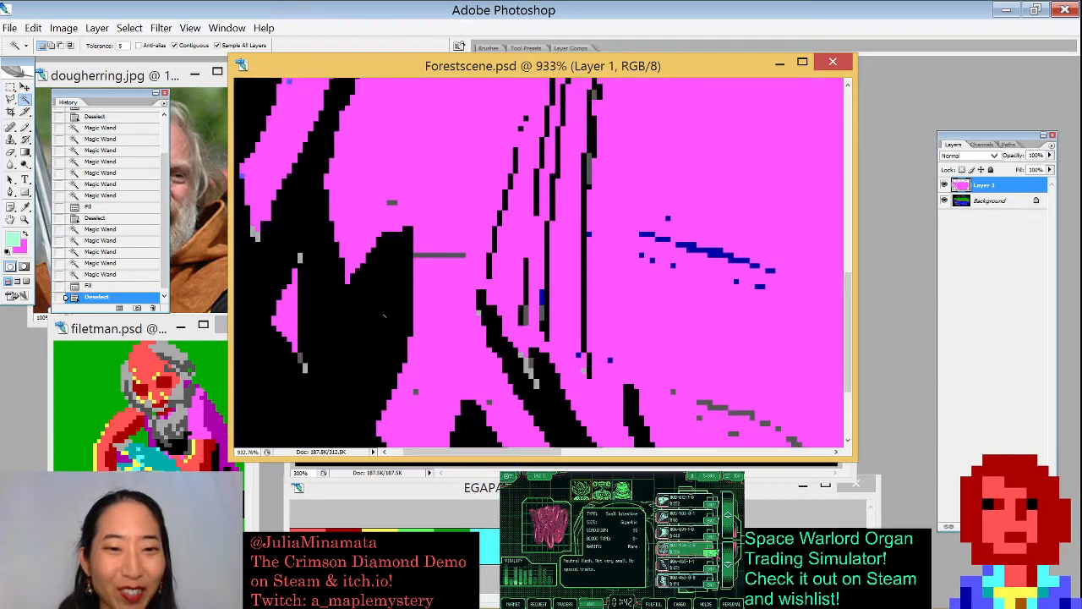
pyautogui.click(297, 256)
pyautogui.click(300, 257)
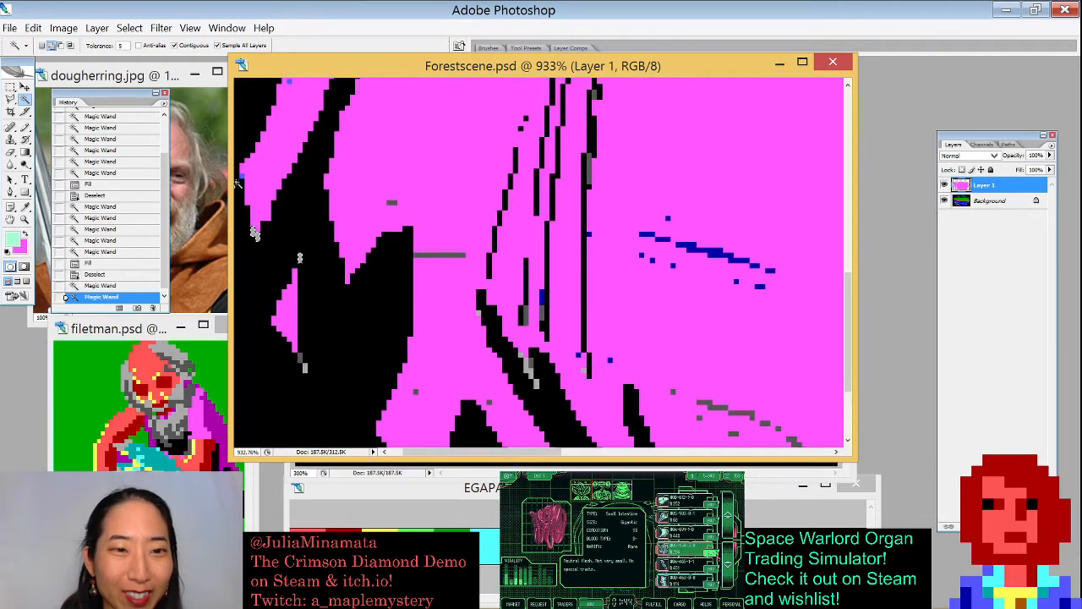
pyautogui.click(255, 233)
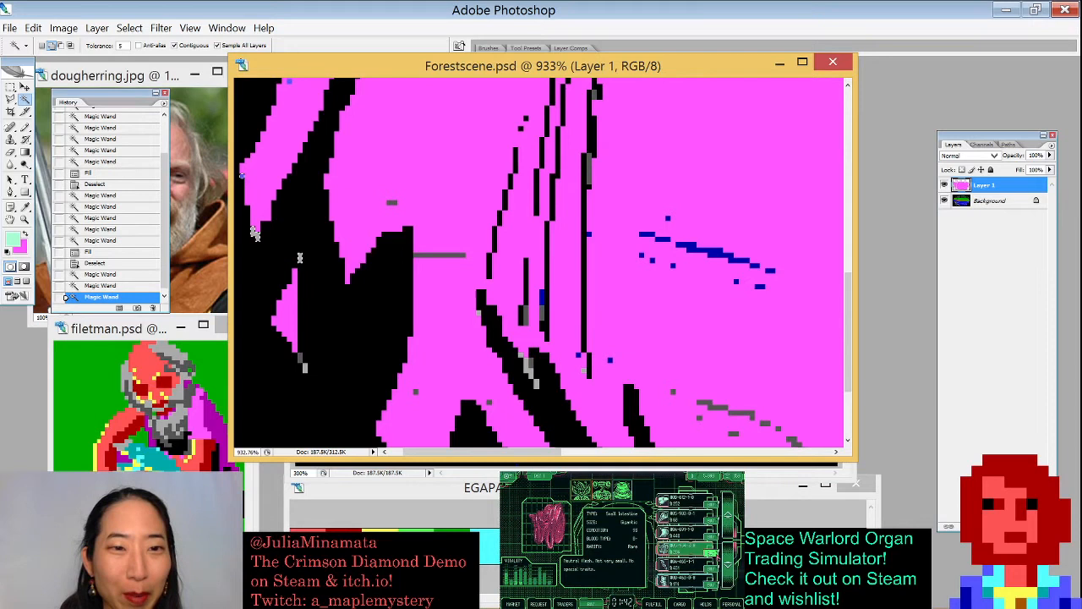
pyautogui.keyDown('shift'); pyautogui.click(305, 368); pyautogui.keyUp('shift')
pyautogui.keyDown('shift'); pyautogui.click(300, 359); pyautogui.keyUp('shift')
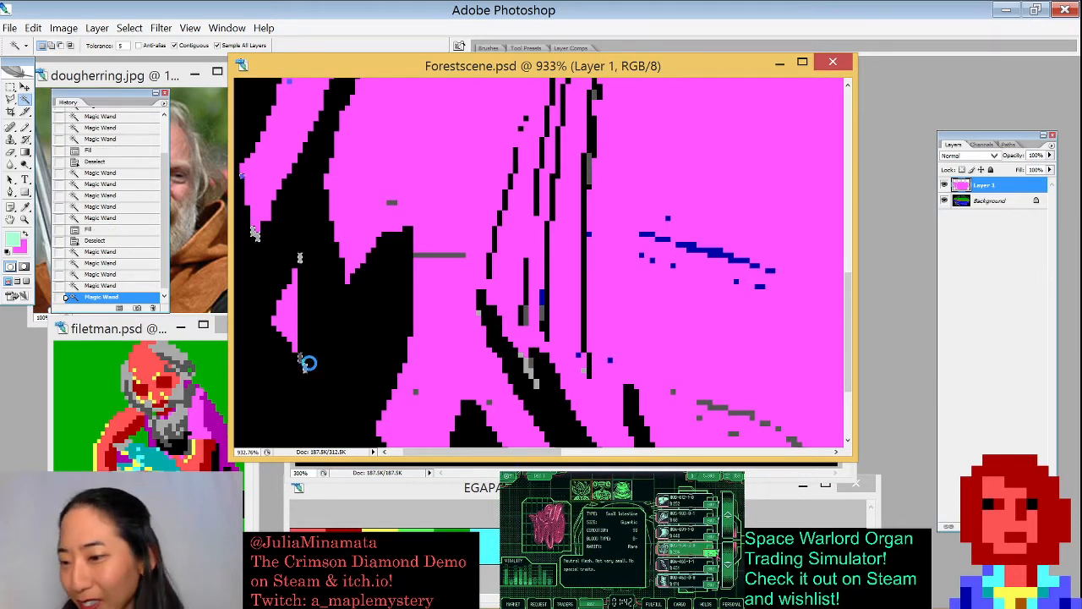
pyautogui.hotkey('ctrl', 'BackSpace')
pyautogui.hotkey('ctrl', 'd')
# - Paint over a stray grey pixel in pink with the Pencil tool
pyautogui.press('b')
pyautogui.press('x')
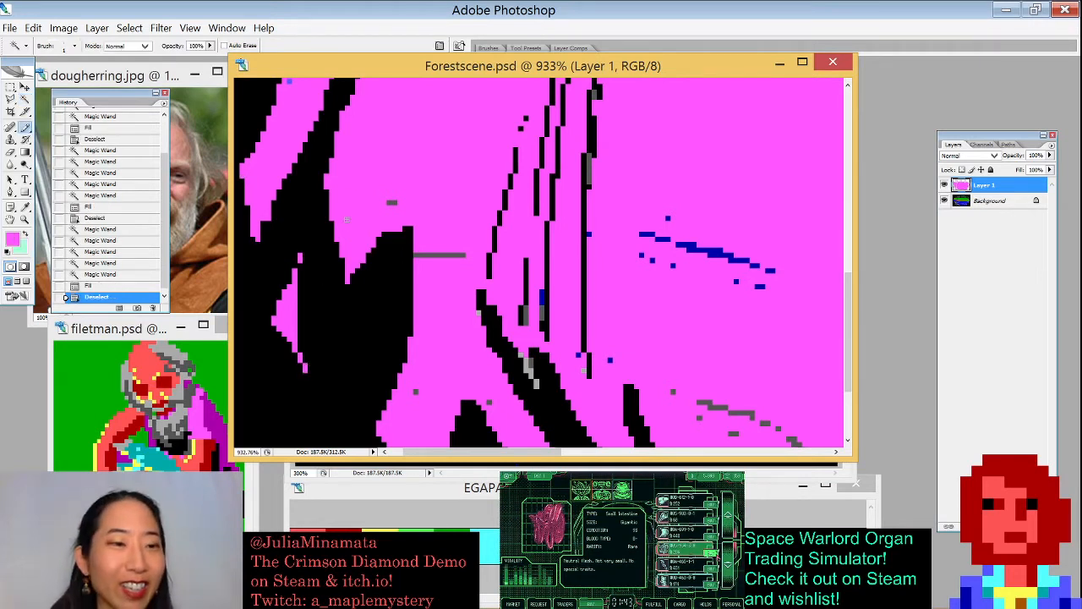
pyautogui.click(392, 203)
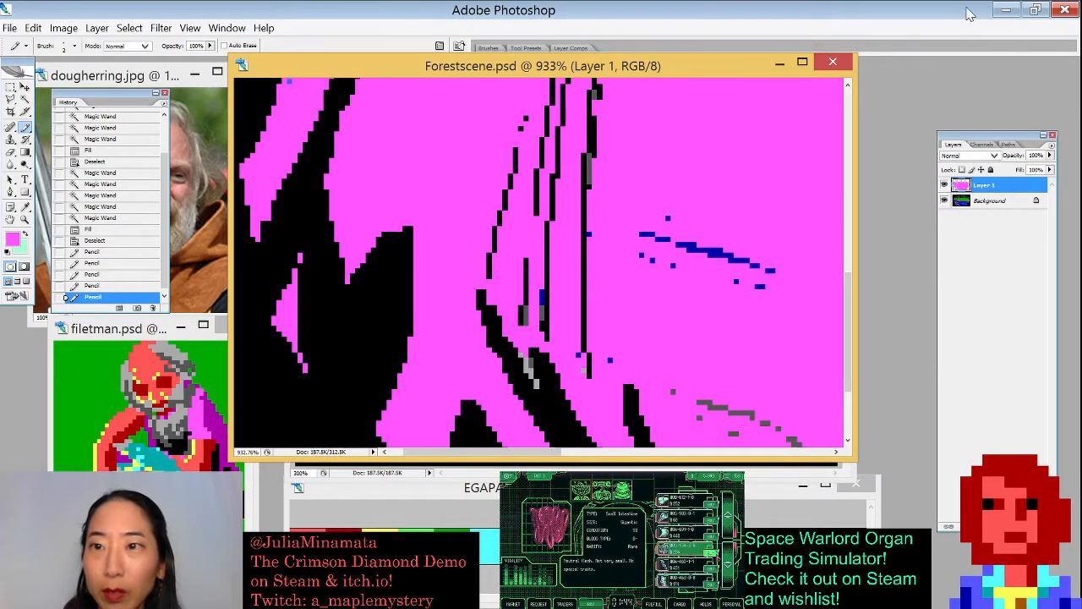
pyautogui.click(1036, 9)
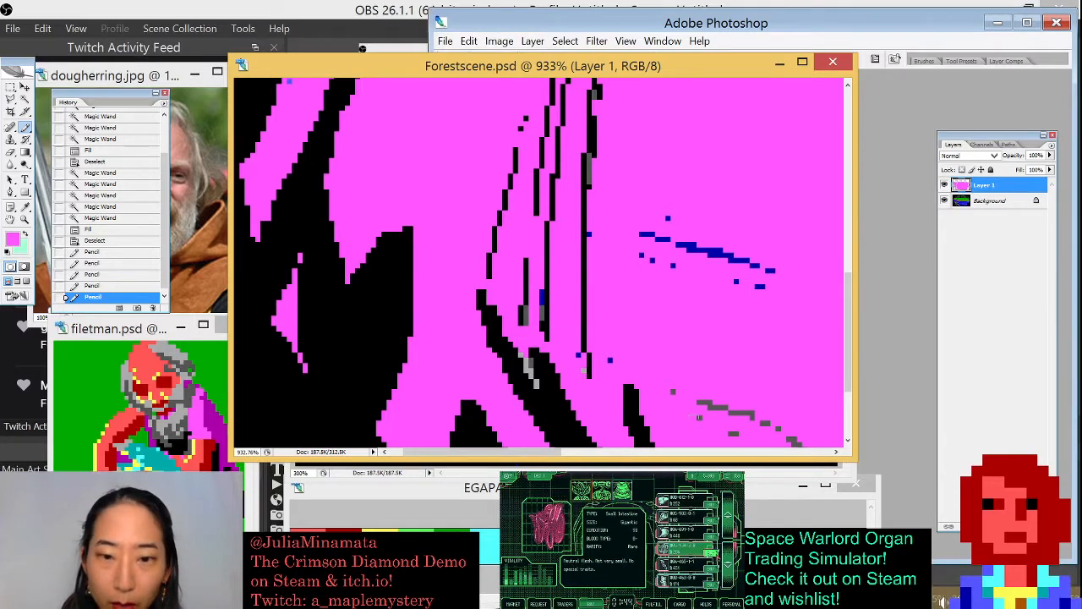
pyautogui.moveTo(717, 487); pyautogui.dragTo(728, 417)
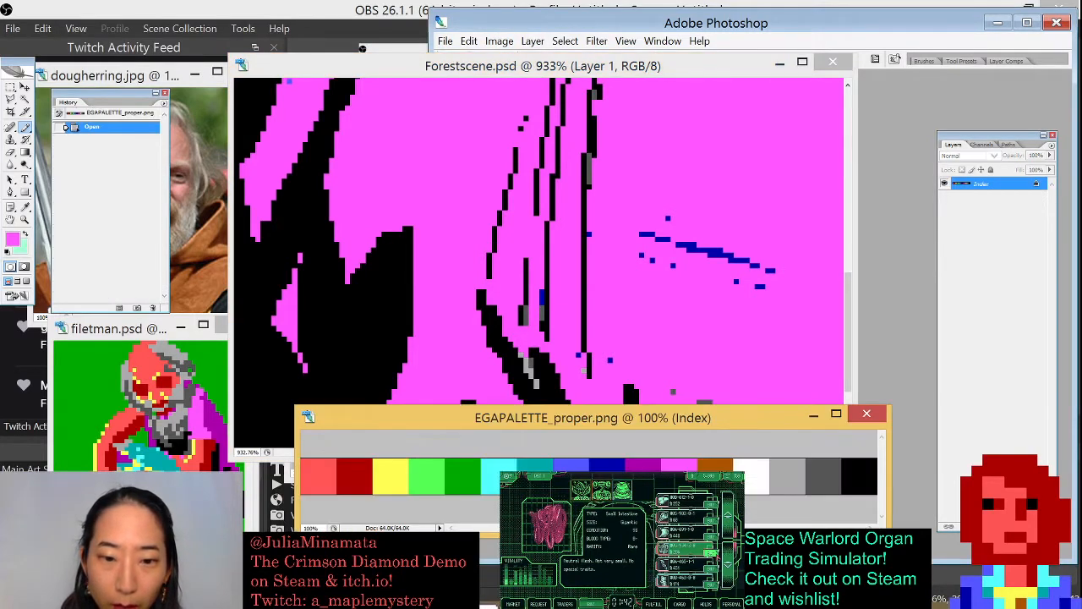
pyautogui.moveTo(440, 596)
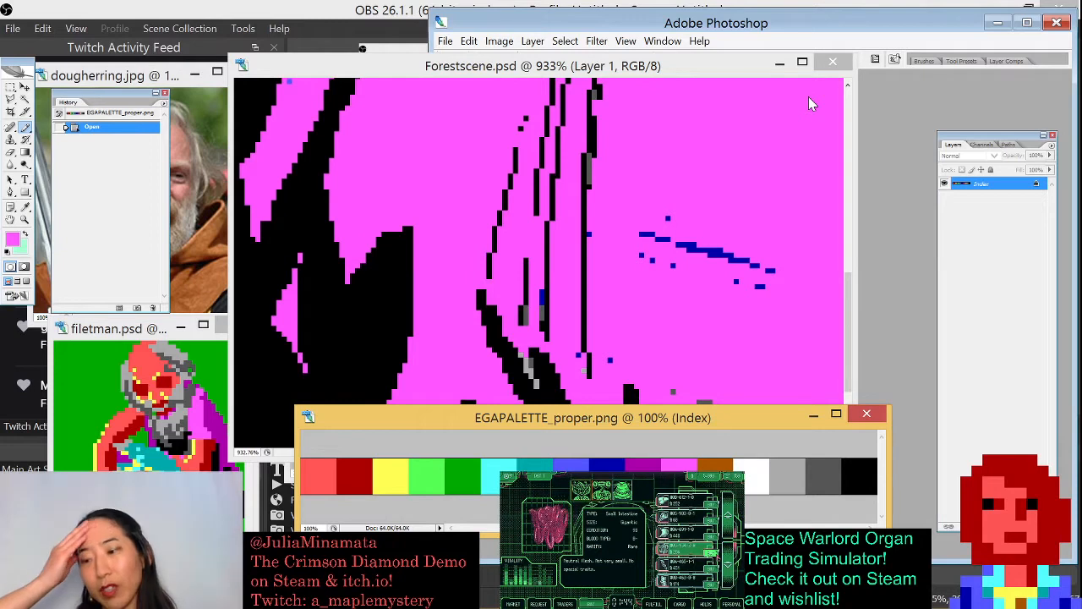
pyautogui.moveTo(729, 418); pyautogui.dragTo(754, 511)
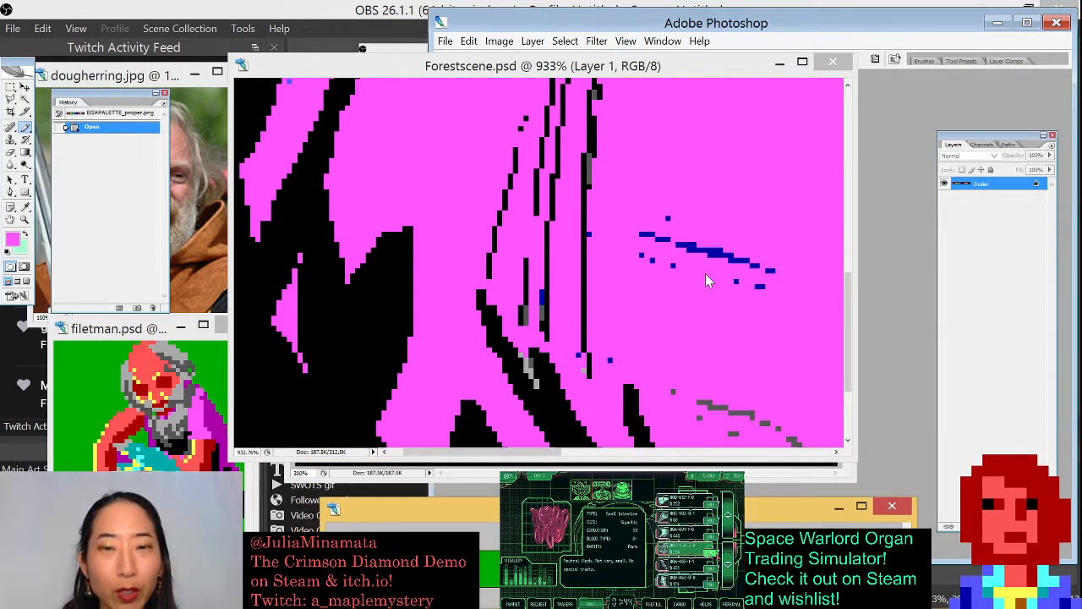
# - Maximize the Photoshop window and paint over stray grey pixels on the river area in pink with the Pencil
pyautogui.click(1026, 22)
pyautogui.moveTo(682, 69); pyautogui.dragTo(720, 77)
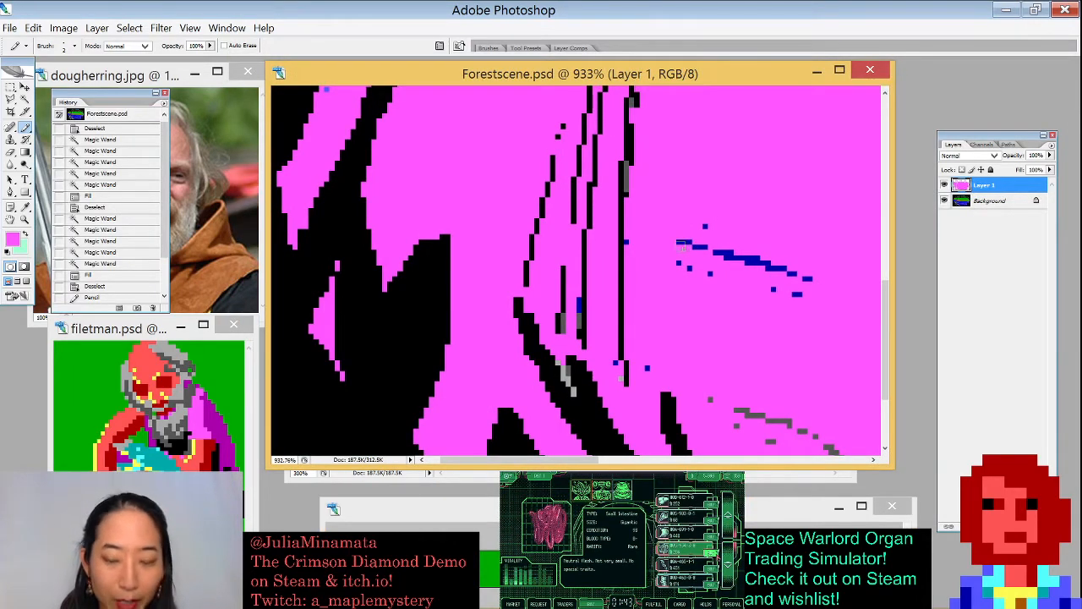
pyautogui.moveTo(703, 245)
pyautogui.mouseDown()
pyautogui.moveTo(705, 223)
pyautogui.moveTo(779, 269)
pyautogui.moveTo(749, 278)
pyautogui.mouseUp()
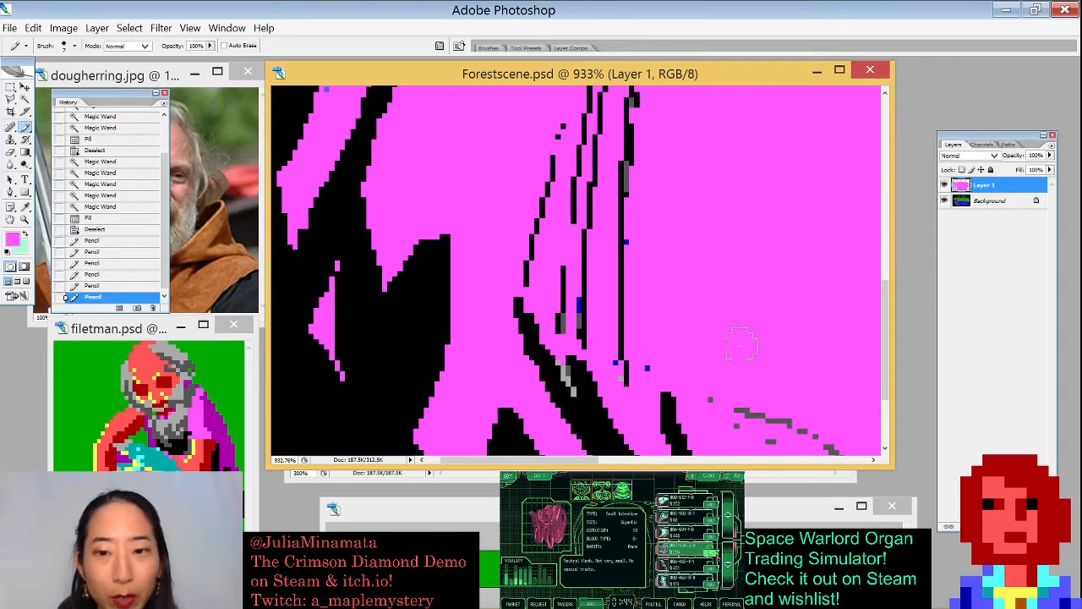
pyautogui.moveTo(720, 399); pyautogui.dragTo(789, 428)
pyautogui.moveTo(768, 370); pyautogui.dragTo(637, 244)
pyautogui.moveTo(689, 320); pyautogui.dragTo(779, 377)
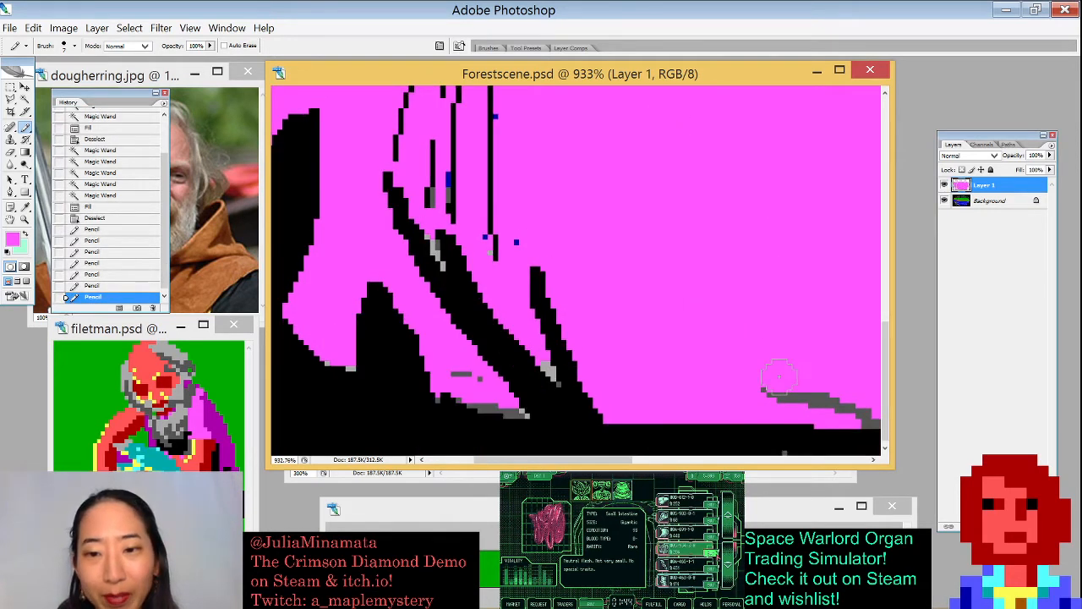
# - Select the grey strip along the lower right bank with the Magic Wand, fill it pink and deselect
pyautogui.press('w')
pyautogui.click(816, 399)
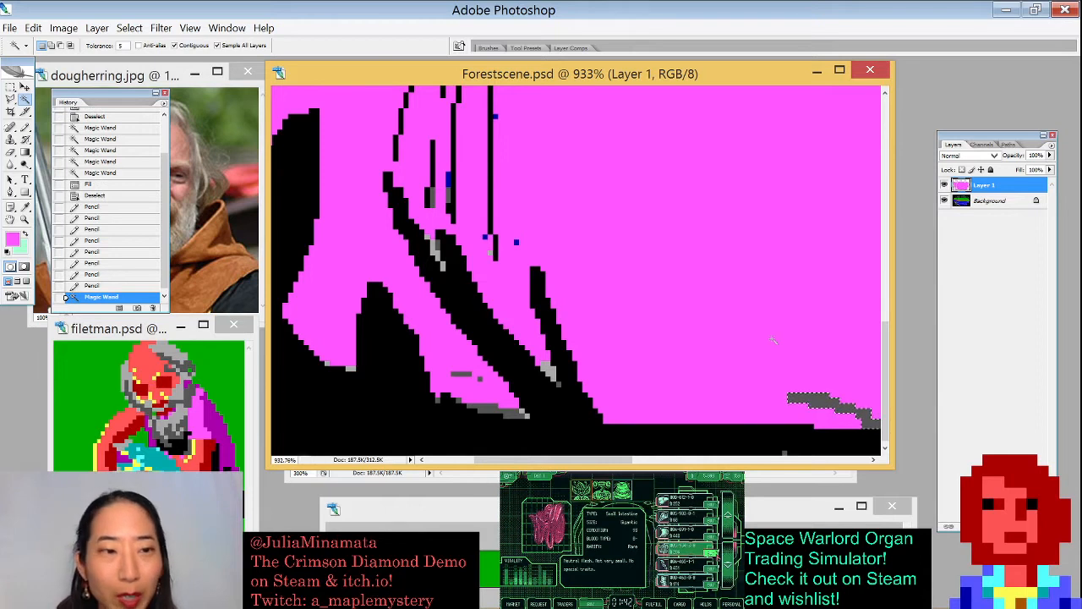
pyautogui.press('x')
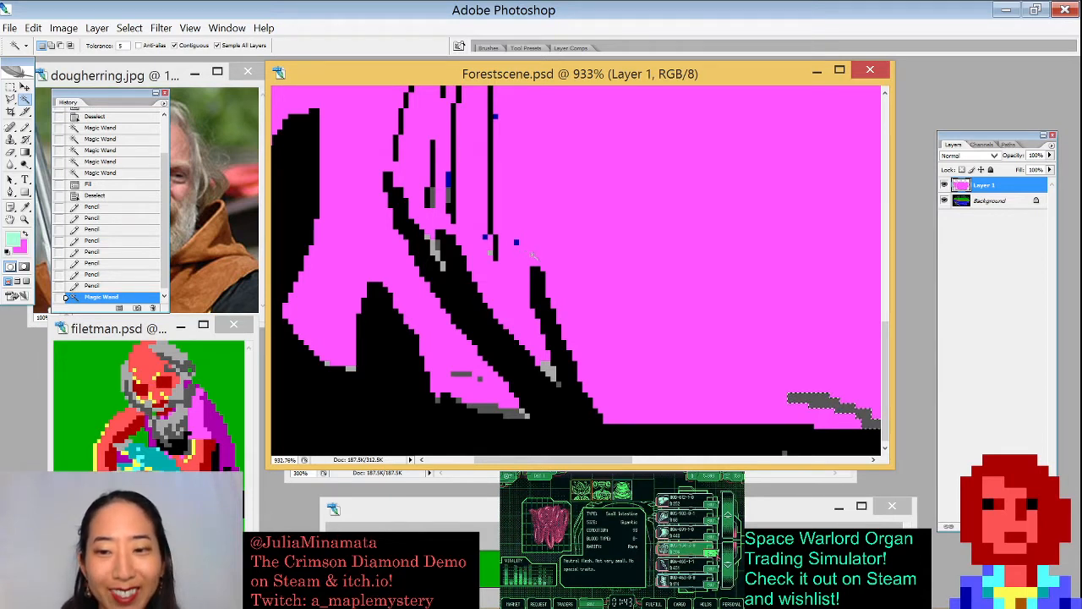
pyautogui.hotkey('ctrl', 'BackSpace')
pyautogui.hotkey('ctrl', 'd')
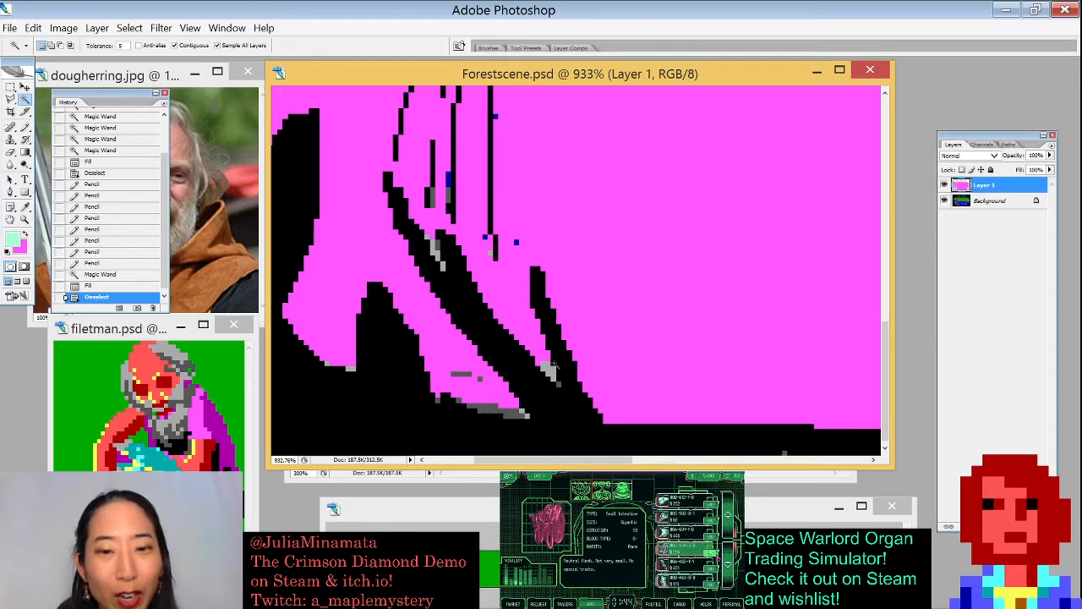
# - Select the grey pixels along the trunk base and bank edge with the Magic Wand, fill them pink and deselect
pyautogui.click(526, 387)
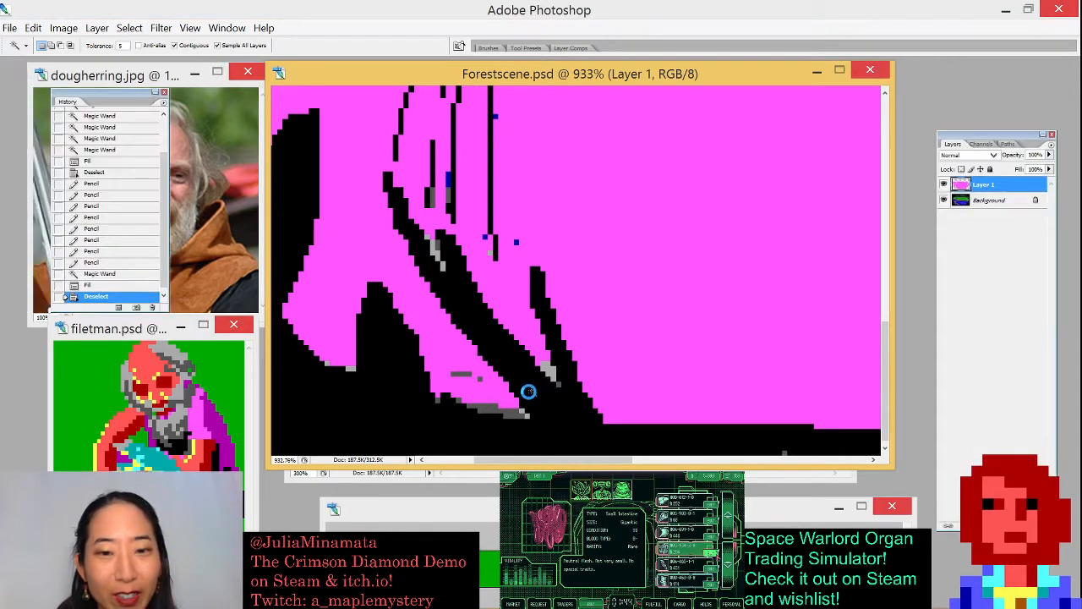
pyautogui.click(489, 252)
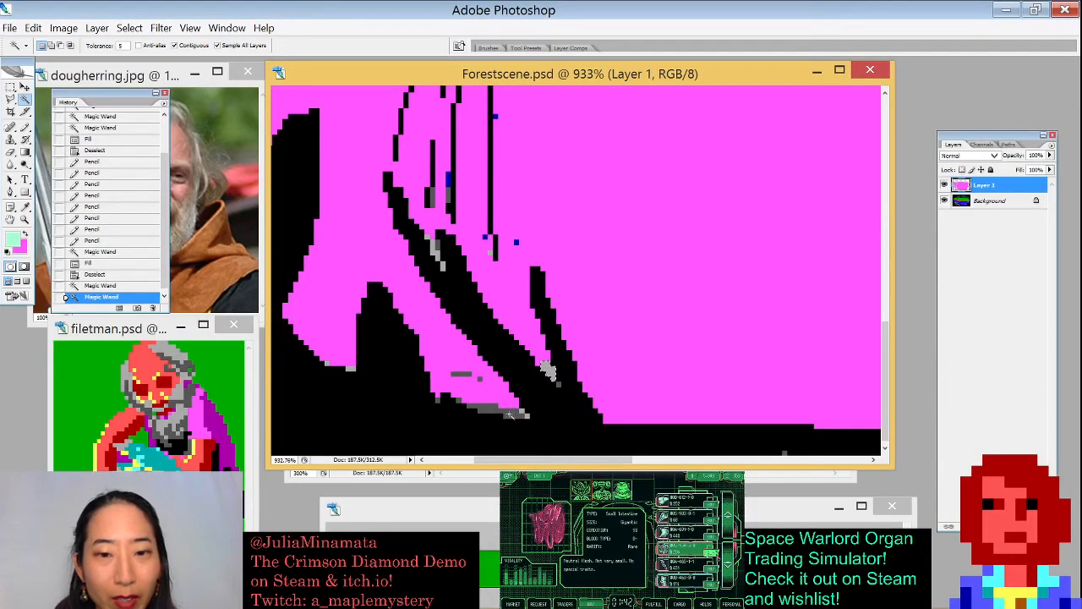
pyautogui.keyDown('shift'); pyautogui.click(510, 414); pyautogui.keyUp('shift')
pyautogui.keyDown('shift'); pyautogui.click(350, 369); pyautogui.keyUp('shift')
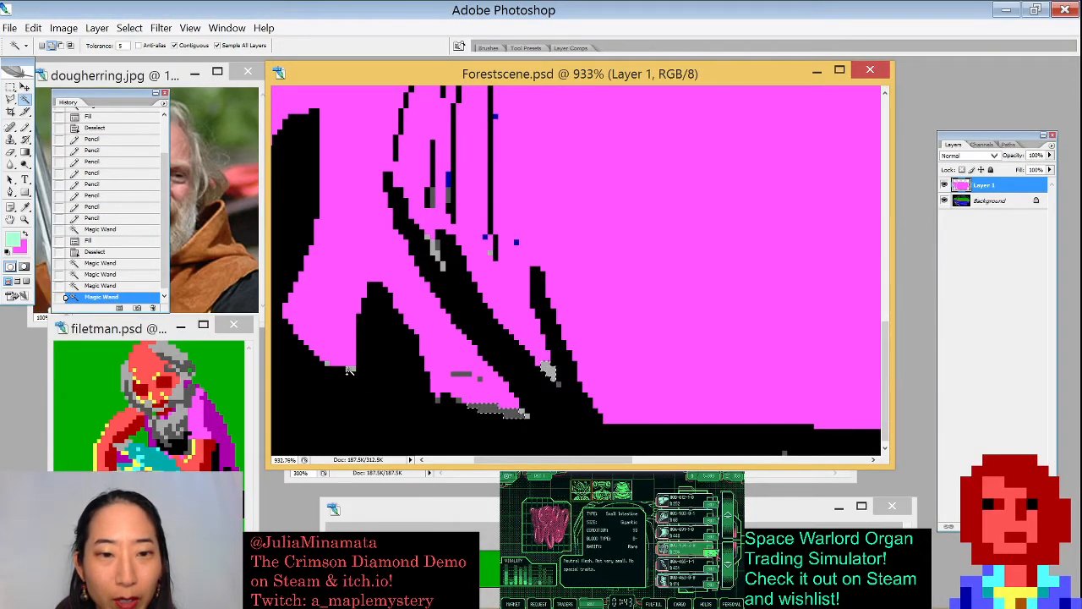
pyautogui.keyDown('shift'); pyautogui.click(434, 255); pyautogui.keyUp('shift')
pyautogui.keyDown('shift'); pyautogui.click(437, 247); pyautogui.keyUp('shift')
pyautogui.hotkey('ctrl', 'BackSpace')
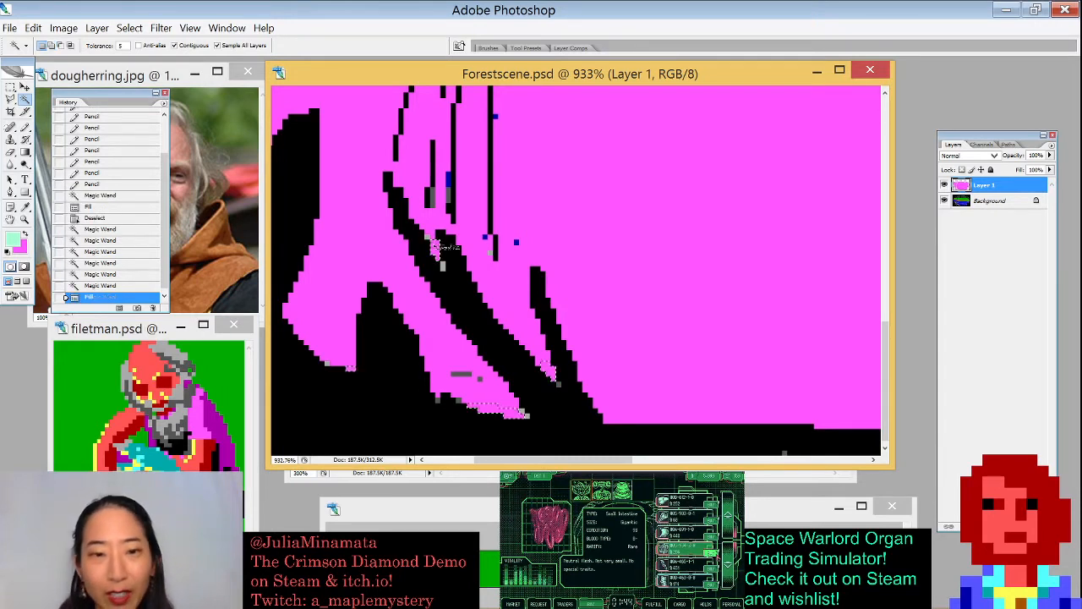
pyautogui.hotkey('ctrl', 'd')
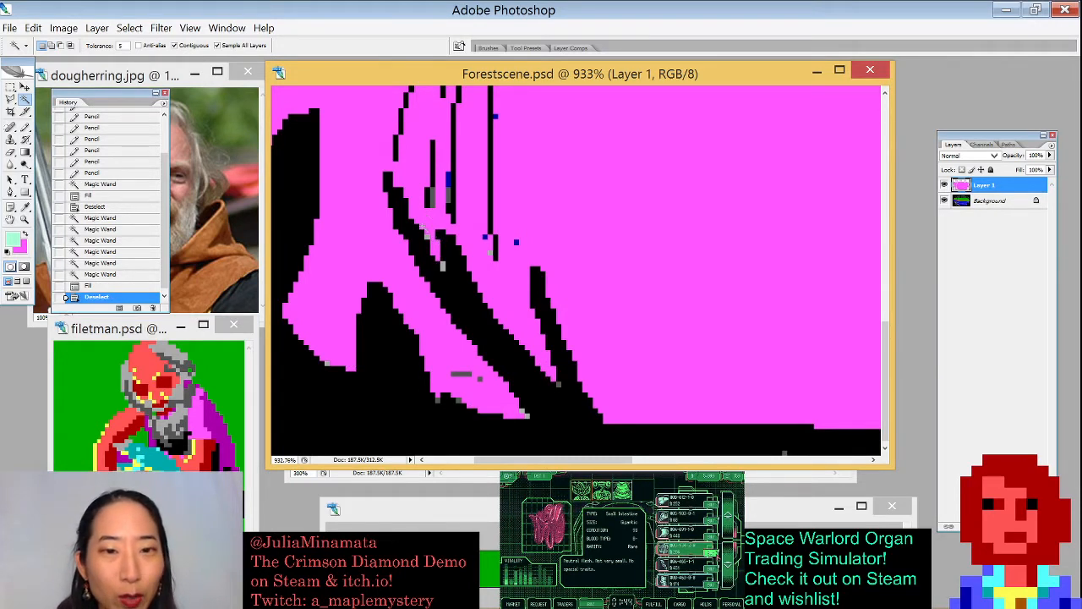
# - Select the remaining grey specks near the trunk and lower bank, fill the selection and deselect
pyautogui.click(427, 238)
pyautogui.keyDown('shift'); pyautogui.click(428, 238); pyautogui.keyUp('shift')
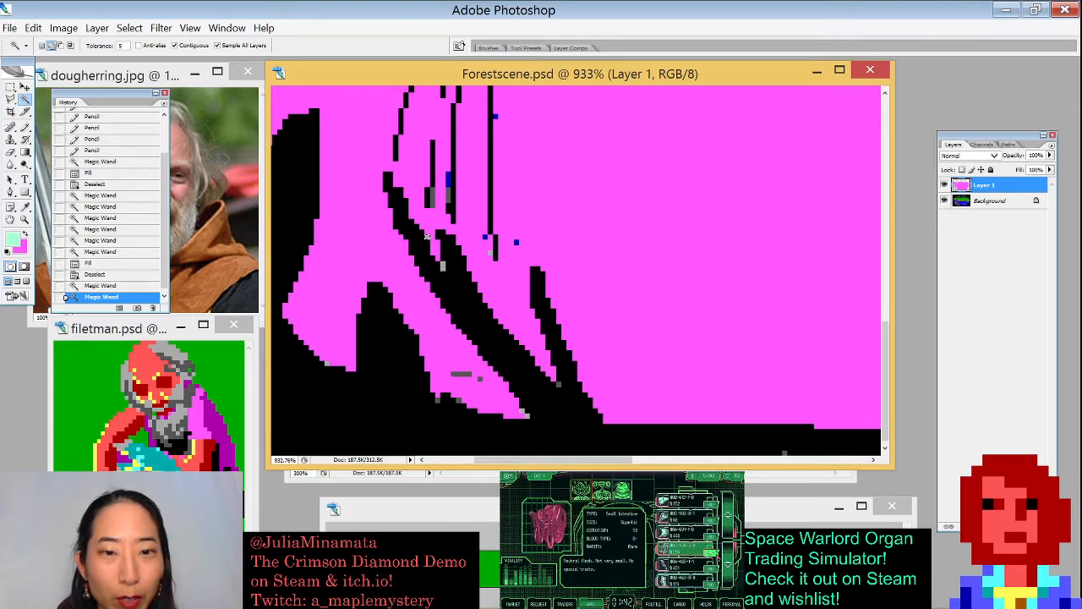
pyautogui.keyDown('shift'); pyautogui.click(427, 237); pyautogui.keyUp('shift')
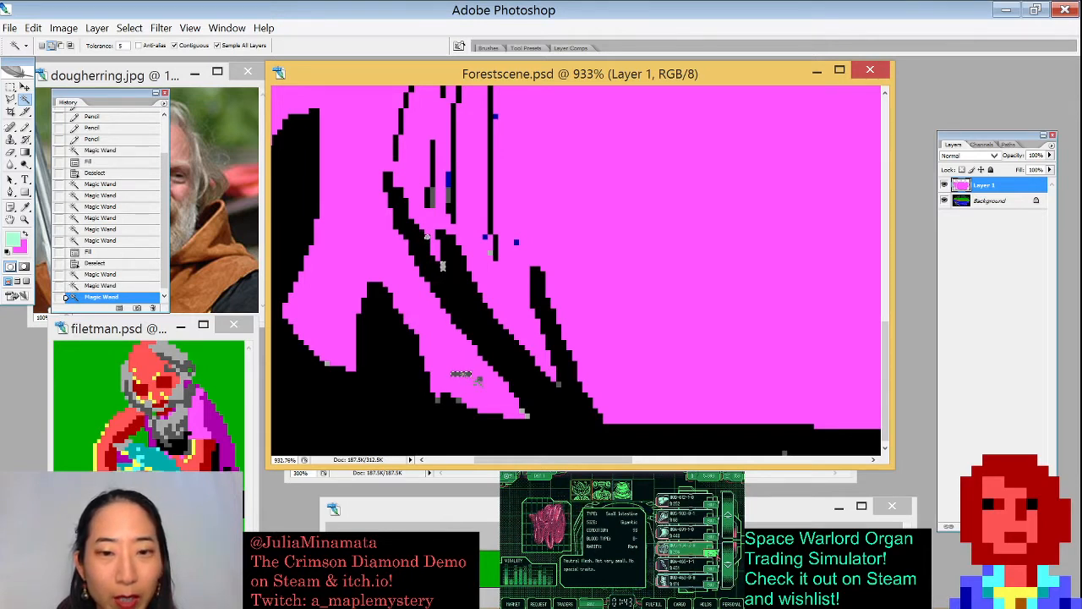
pyautogui.keyDown('shift'); pyautogui.click(427, 236); pyautogui.keyUp('shift')
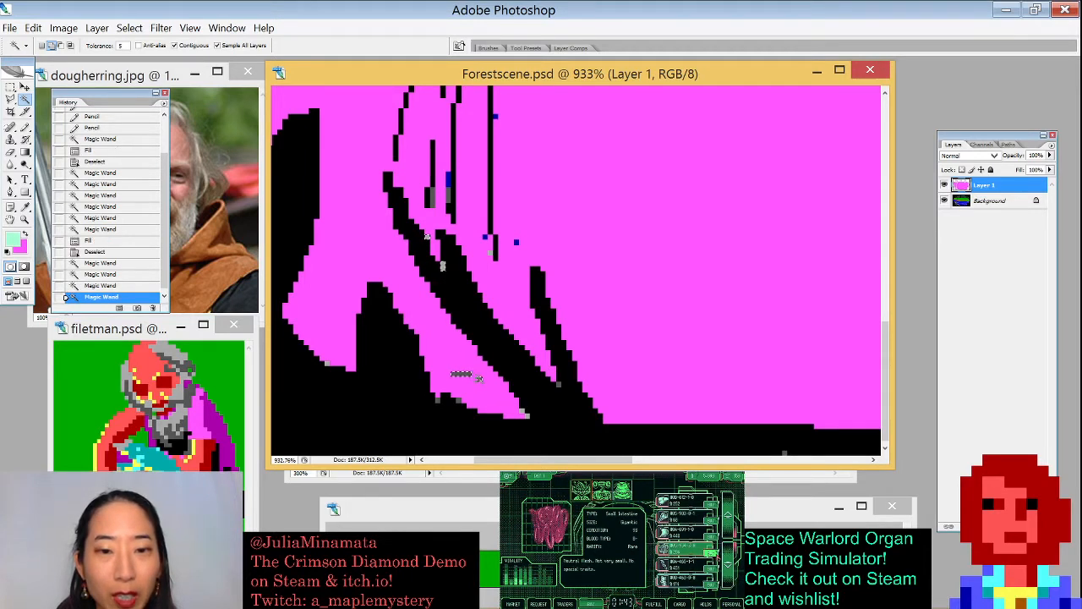
pyautogui.hotkey('alt', 'BackSpace')
pyautogui.hotkey('ctrl', 'd')
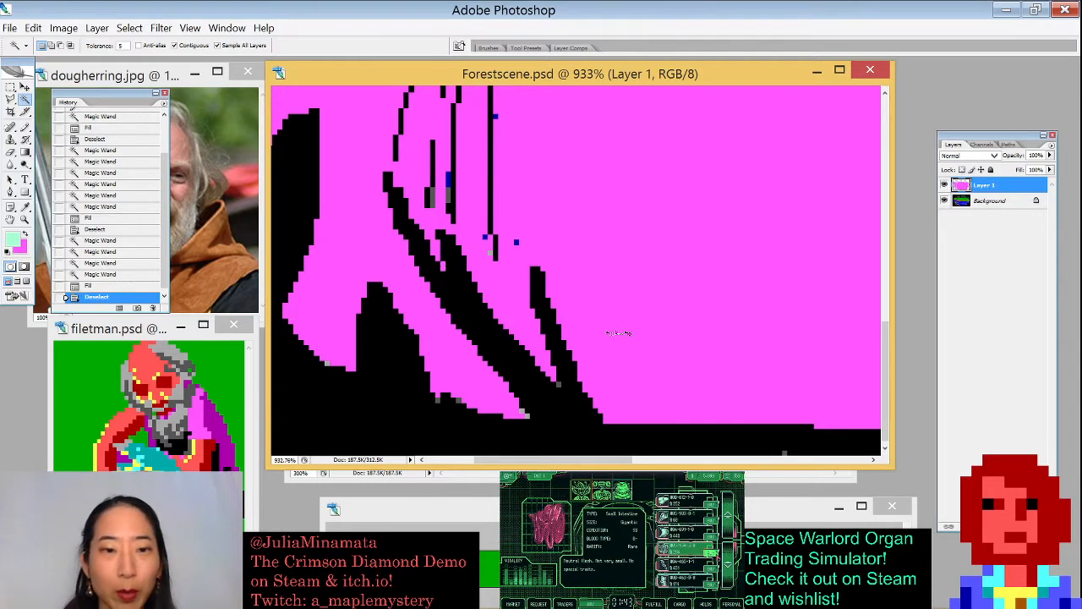
# - Set the Pencil to 1 px with pink as foreground and paint over grey pixels along the lower bank edge
pyautogui.moveTo(294, 321); pyautogui.dragTo(419, 403)
pyautogui.press('b')
pyautogui.press('x')
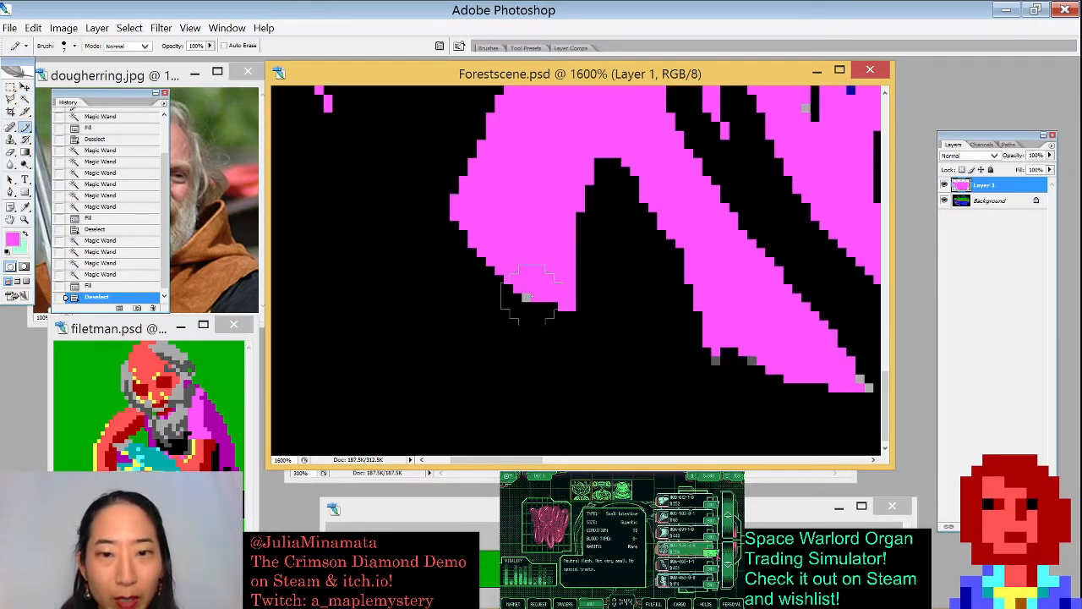
pyautogui.press('[')
pyautogui.press('[')
pyautogui.press('[')
pyautogui.press('[')
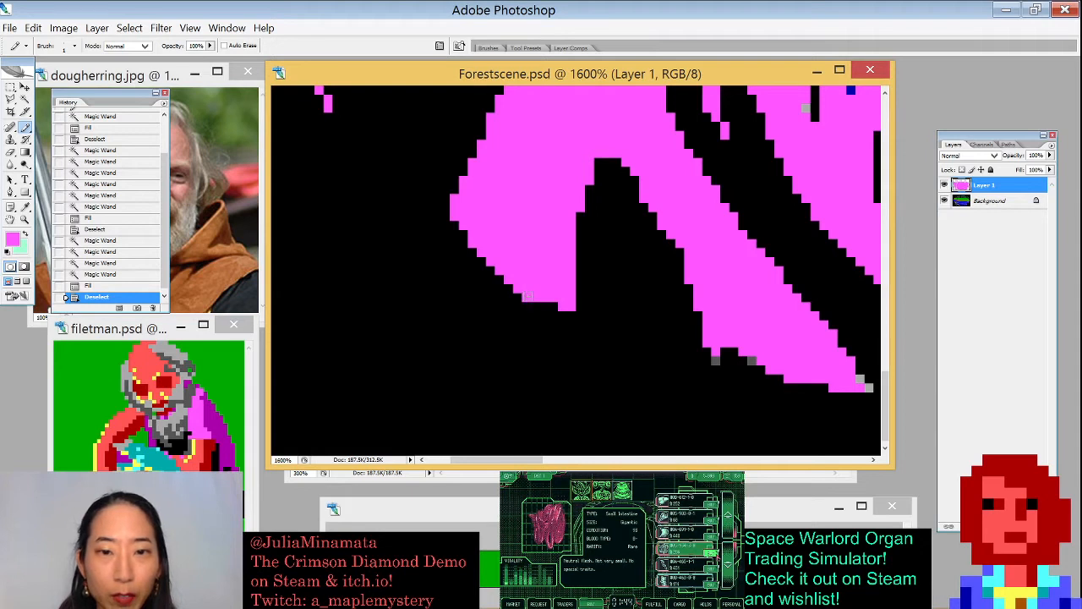
pyautogui.moveTo(526, 295); pyautogui.dragTo(556, 306)
pyautogui.click(717, 360)
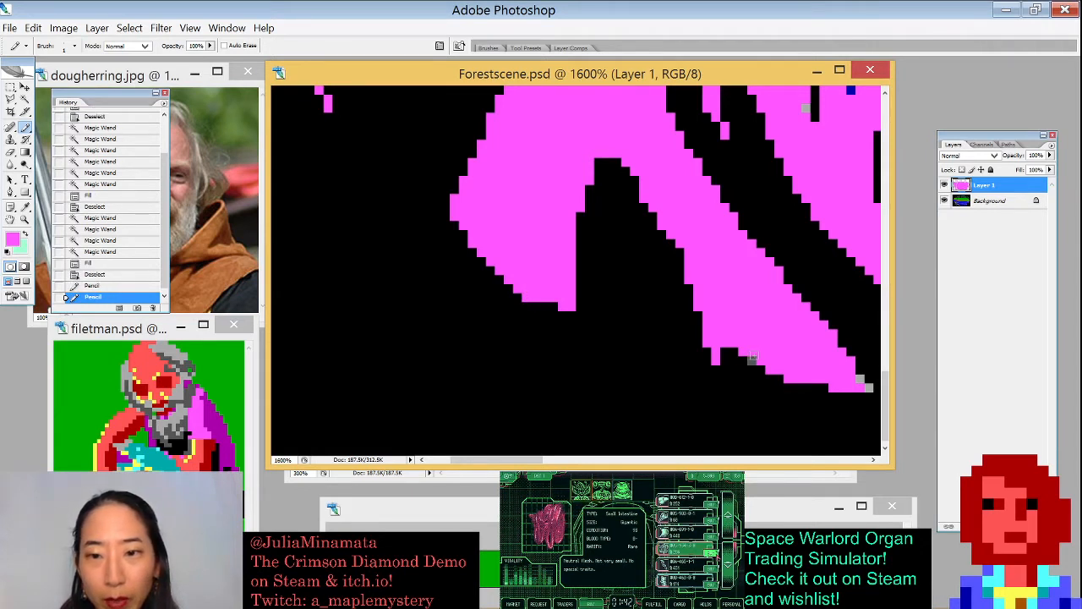
pyautogui.click(753, 356)
pyautogui.click(752, 360)
# - Paint over the grey pixels along the lower dark strokes and trunk in pink
pyautogui.moveTo(784, 347); pyautogui.dragTo(542, 318)
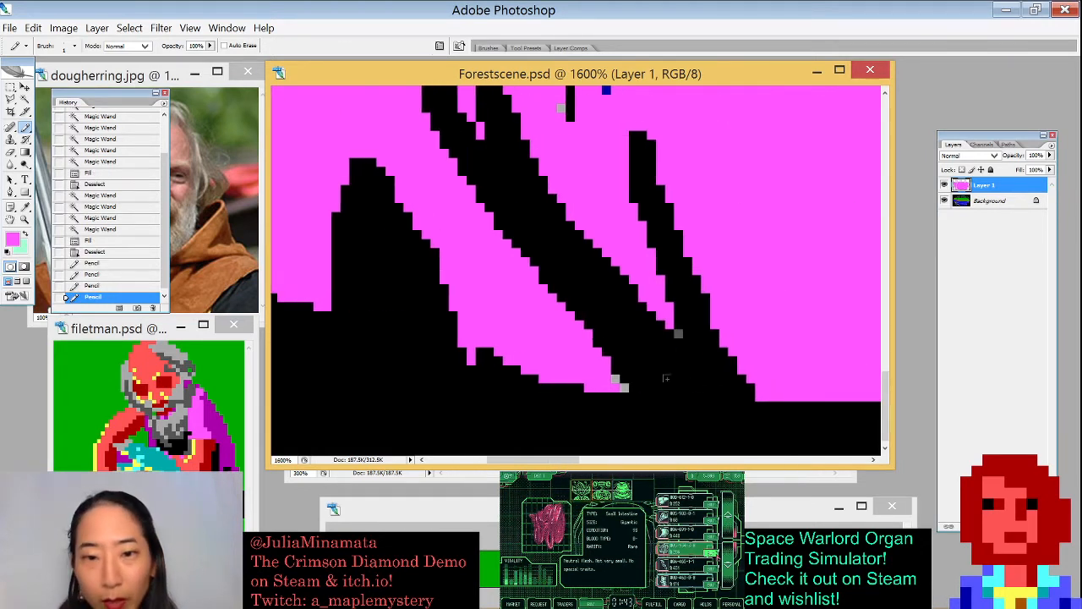
pyautogui.click(618, 380)
pyautogui.click(623, 387)
pyautogui.click(678, 333)
pyautogui.moveTo(604, 238); pyautogui.dragTo(668, 443)
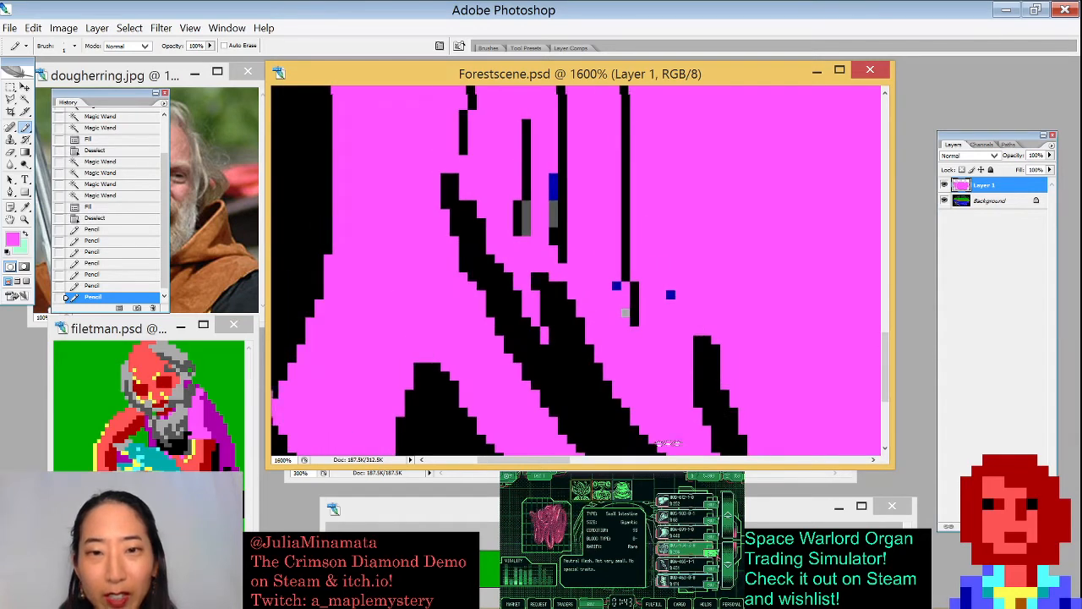
pyautogui.click(631, 328)
# - Paint over the remaining blue and grey specks around the tree trunk in pink
pyautogui.hotkey('ctrl', '-')
pyautogui.hotkey('ctrl', '-')
pyautogui.hotkey('ctrl', '-')
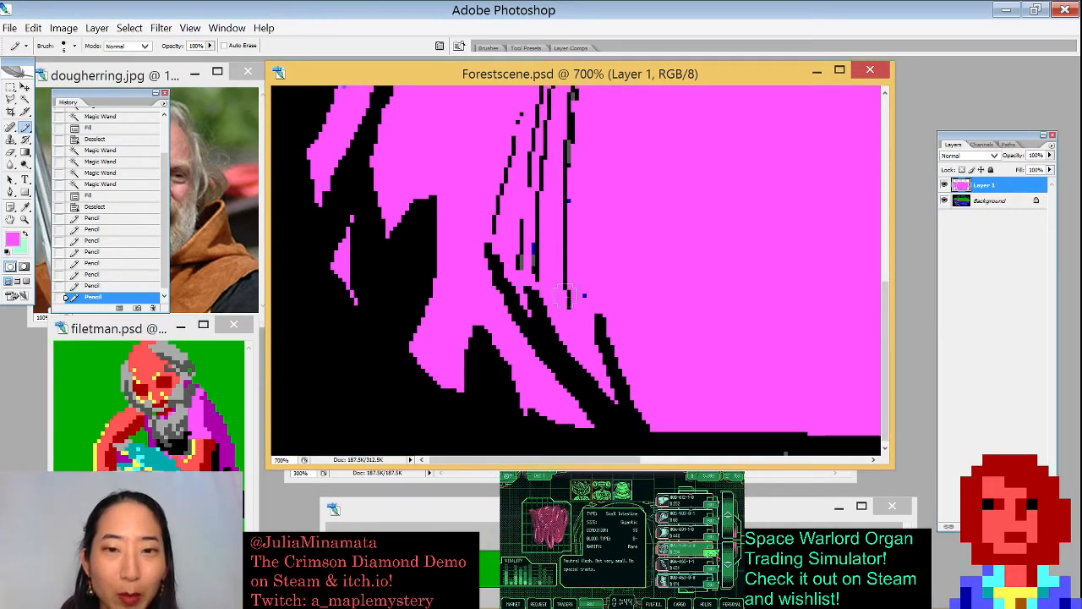
pyautogui.click(583, 295)
pyautogui.click(533, 250)
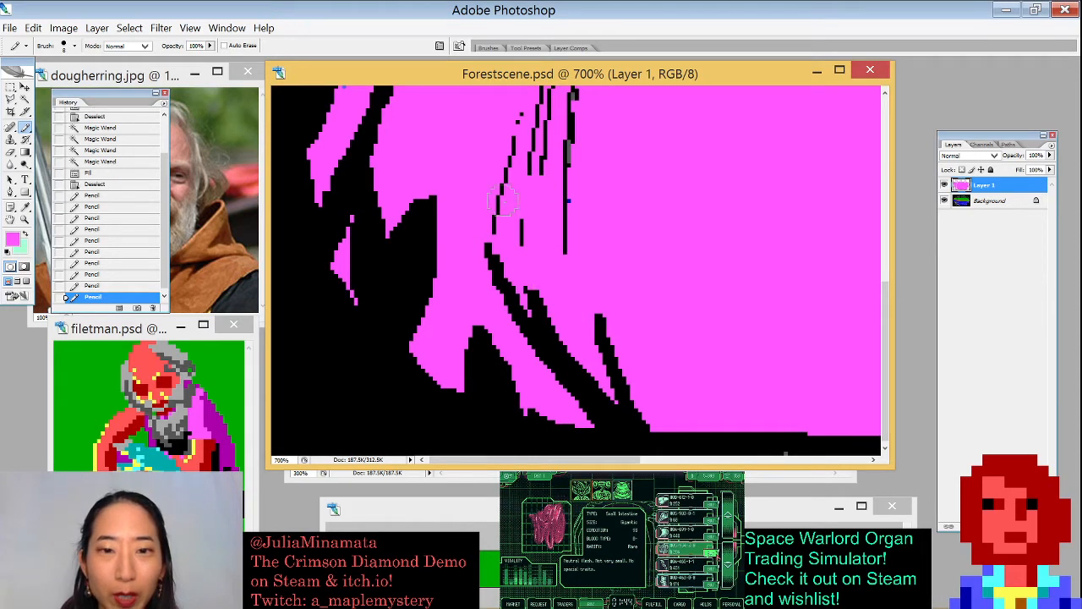
pyautogui.moveTo(498, 215)
pyautogui.mouseDown()
pyautogui.moveTo(532, 239)
pyautogui.moveTo(569, 166)
pyautogui.moveTo(551, 314)
pyautogui.mouseUp()
pyautogui.moveTo(549, 185)
pyautogui.mouseDown()
pyautogui.moveTo(515, 320)
pyautogui.moveTo(482, 338)
pyautogui.mouseUp()
pyautogui.click(546, 298)
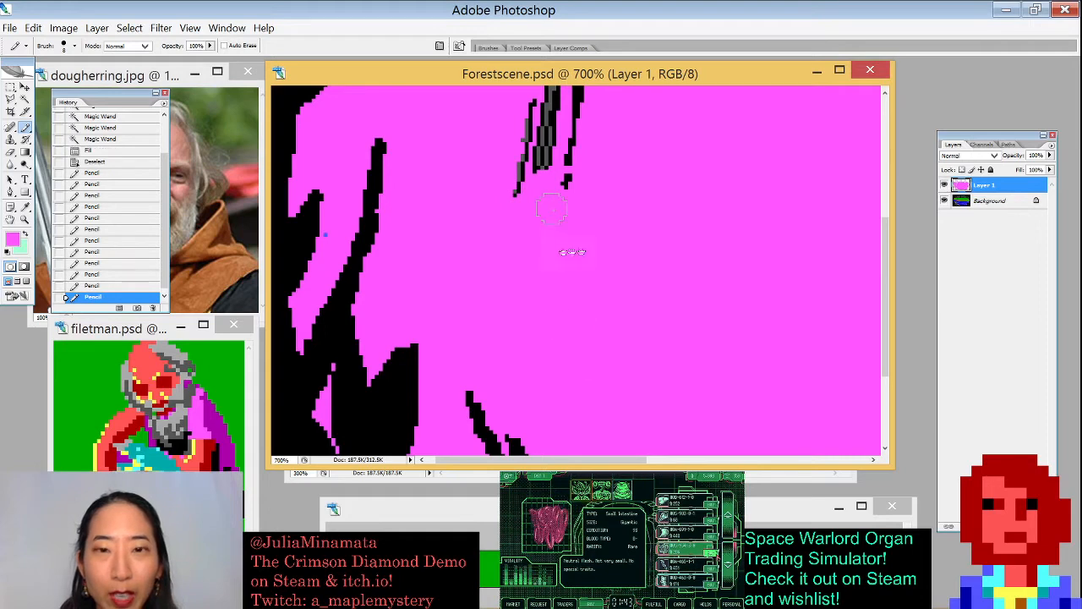
pyautogui.scroll(3, 365, 289)
pyautogui.moveTo(354, 374); pyautogui.dragTo(357, 370)
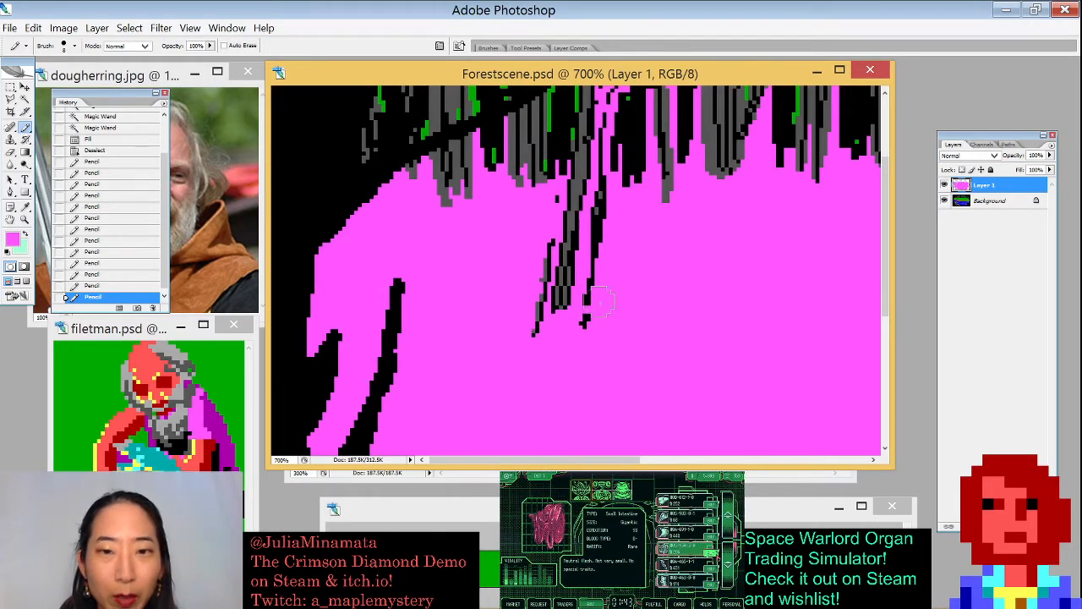
pyautogui.moveTo(599, 302)
pyautogui.mouseDown()
pyautogui.moveTo(566, 200)
pyautogui.moveTo(553, 277)
pyautogui.moveTo(563, 237)
pyautogui.mouseUp()
pyautogui.scroll(3, 534, 187)
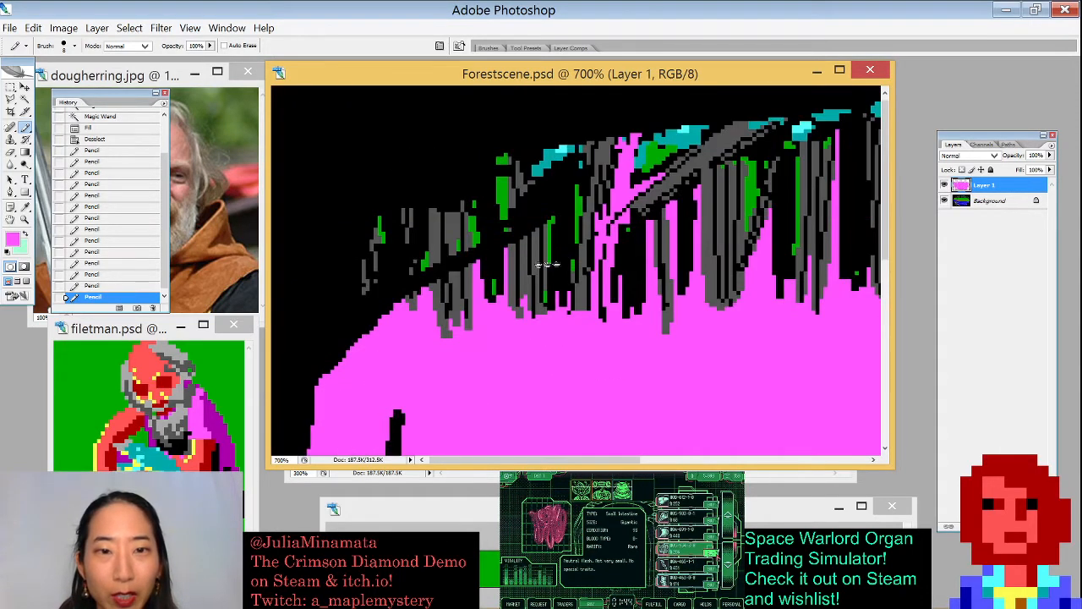
# - Select the grey root pieces at the top of the grass with the Magic Wand, fill them pink and deselect
pyautogui.press('w')
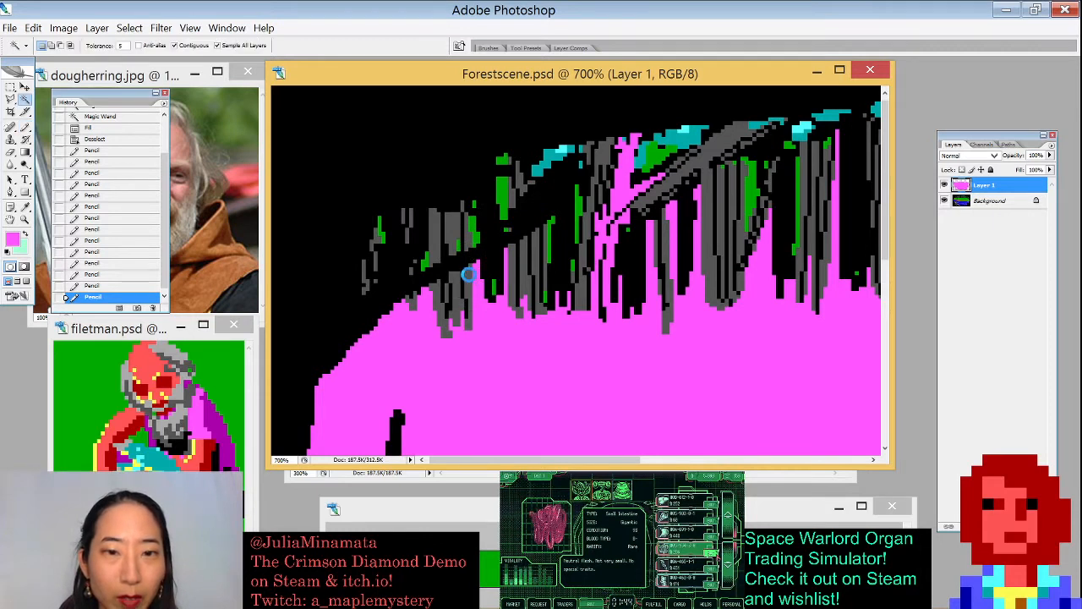
pyautogui.click(465, 289)
pyautogui.click(457, 289)
pyautogui.click(452, 293)
pyautogui.click(436, 291)
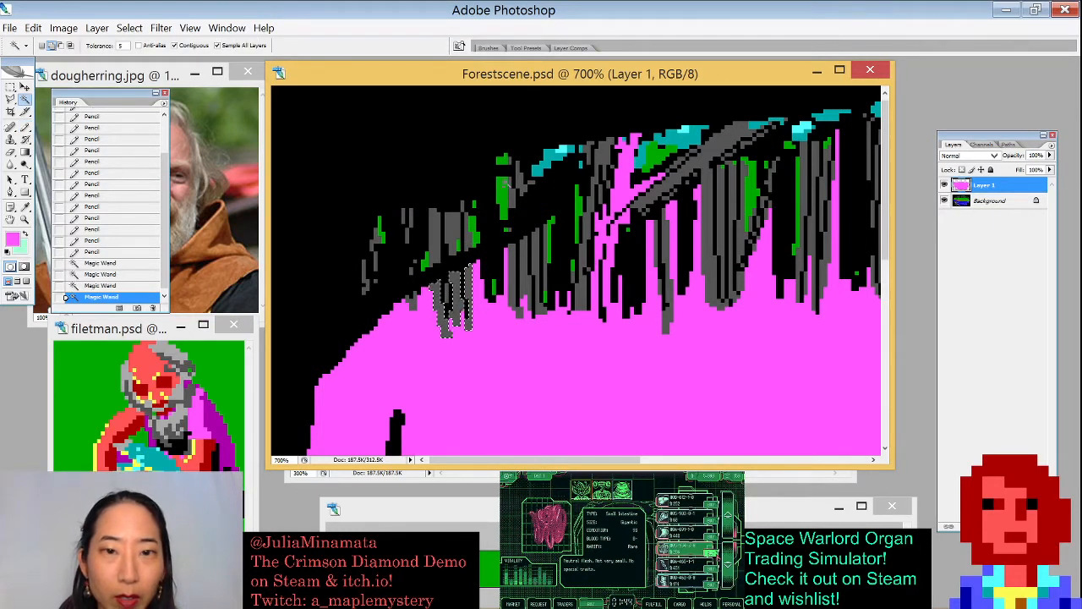
pyautogui.click(456, 232)
pyautogui.click(433, 233)
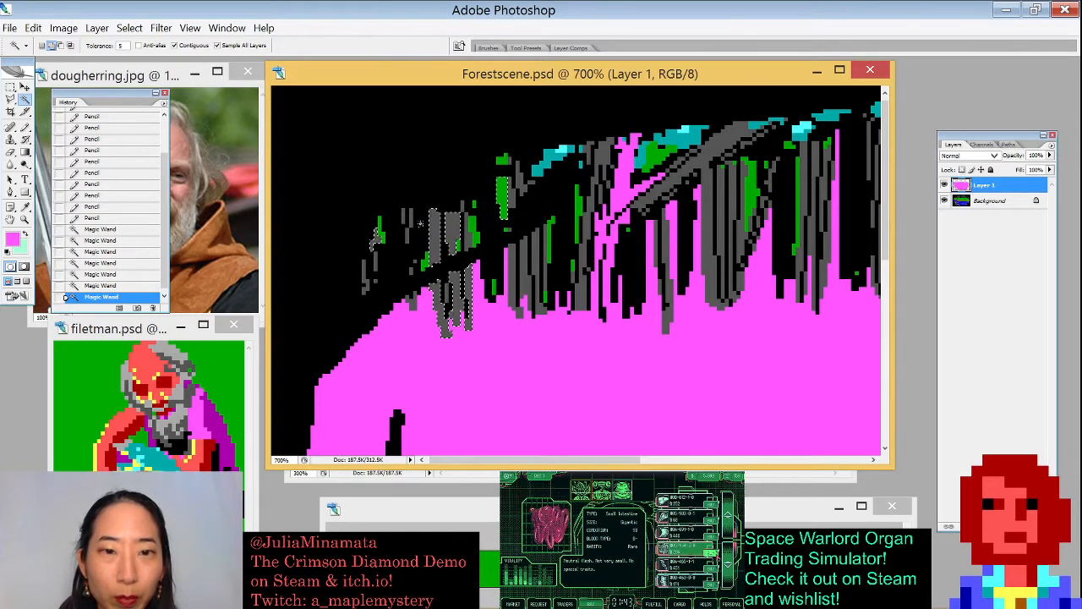
pyautogui.press('x')
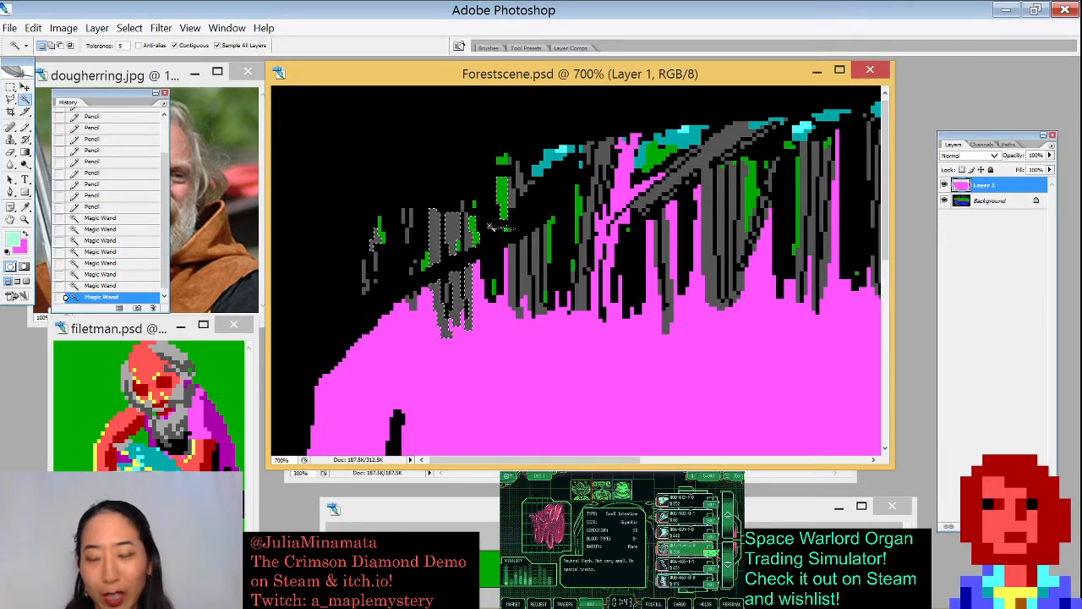
pyautogui.hotkey('ctrl', 'BackSpace')
pyautogui.hotkey('ctrl', 'd')
# - Paint pink with the Pencil along the grass's upper edge, filling gaps beneath the tree roots
pyautogui.press('b')
pyautogui.press('x')
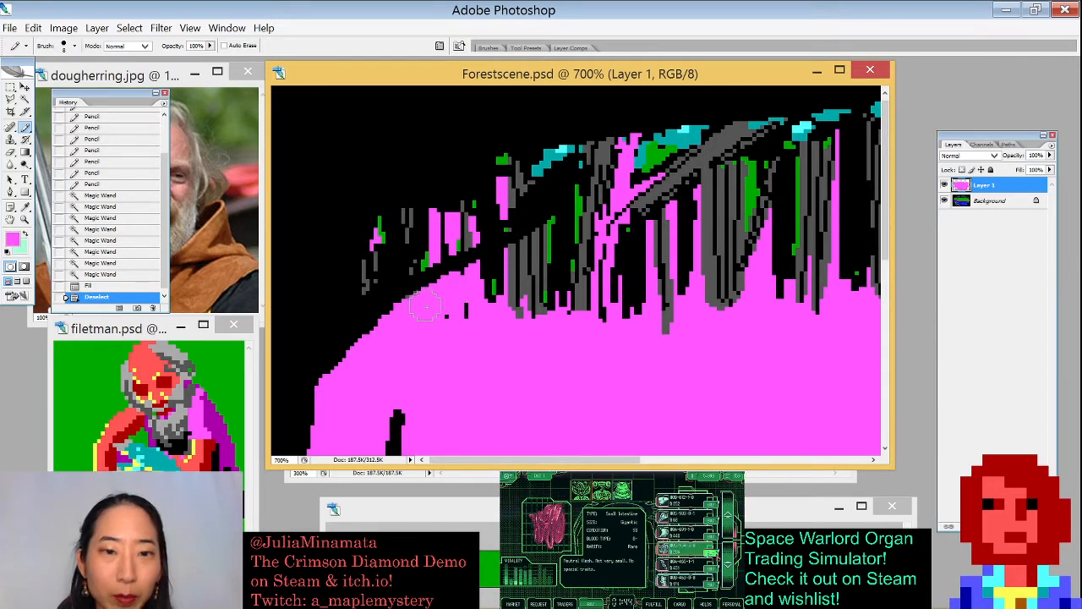
pyautogui.click(426, 307)
pyautogui.click(424, 307)
pyautogui.click(422, 306)
pyautogui.click(422, 307)
pyautogui.click(420, 307)
pyautogui.click(419, 307)
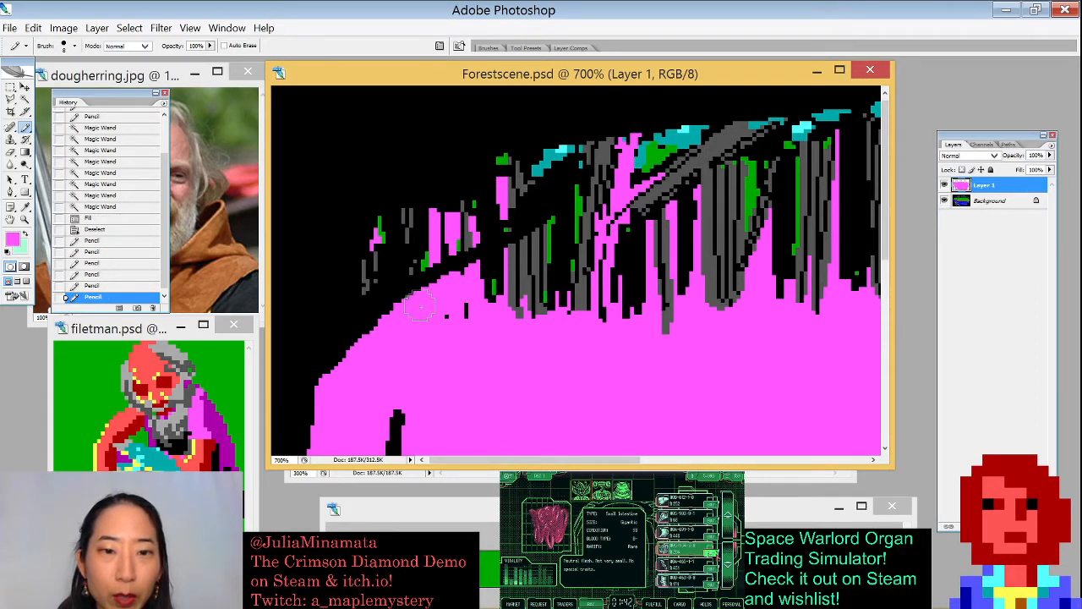
pyautogui.click(447, 314)
pyautogui.moveTo(515, 275)
pyautogui.mouseDown()
pyautogui.moveTo(467, 288)
pyautogui.moveTo(557, 247)
pyautogui.moveTo(494, 299)
pyautogui.mouseUp()
pyautogui.moveTo(597, 303); pyautogui.dragTo(624, 291)
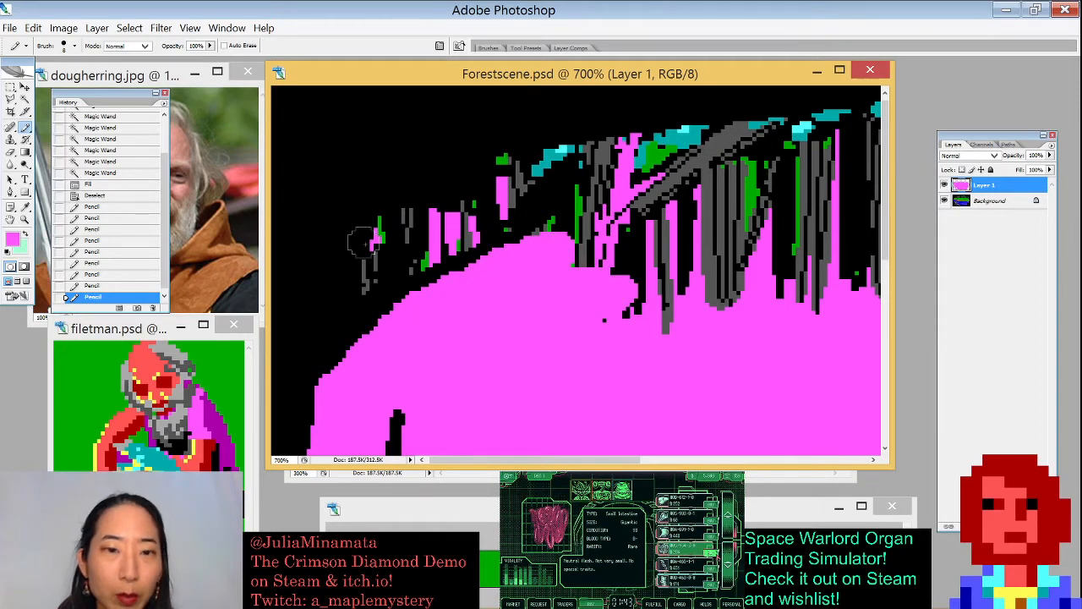
# - Paint a pink patch at the upper left of the grass, undoing one extra stroke below it
pyautogui.moveTo(424, 231)
pyautogui.mouseDown()
pyautogui.moveTo(412, 228)
pyautogui.moveTo(443, 228)
pyautogui.moveTo(389, 224)
pyautogui.mouseUp()
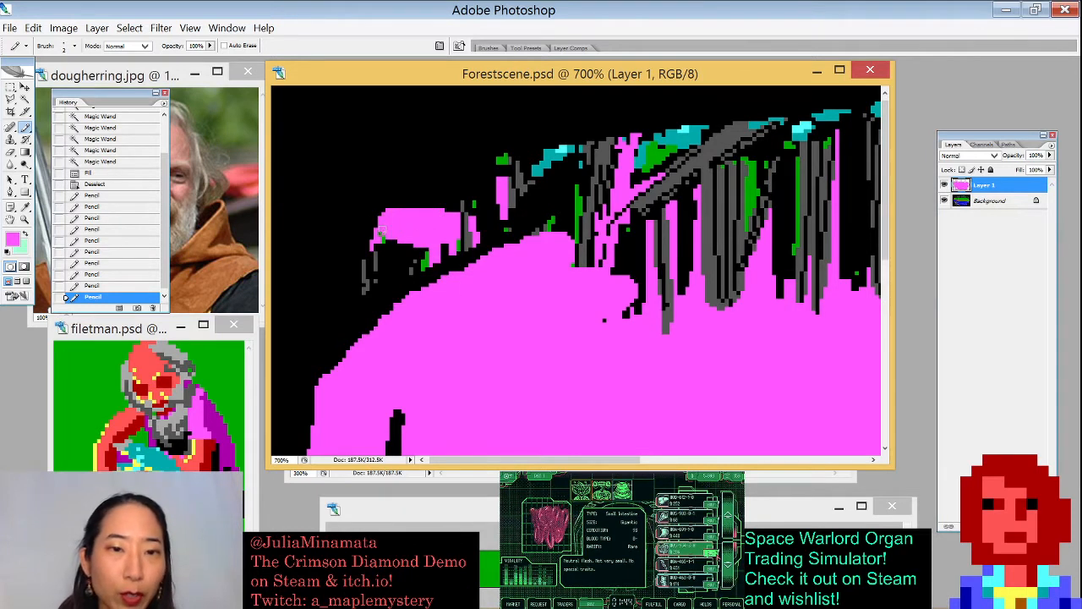
pyautogui.moveTo(416, 269); pyautogui.dragTo(391, 289)
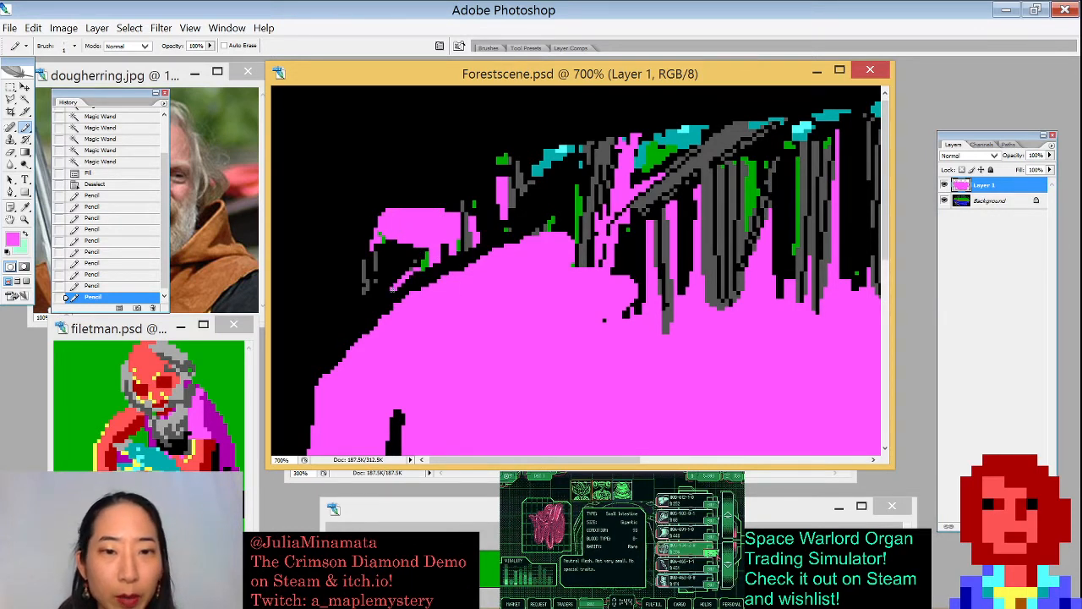
pyautogui.hotkey('ctrl', 'z')
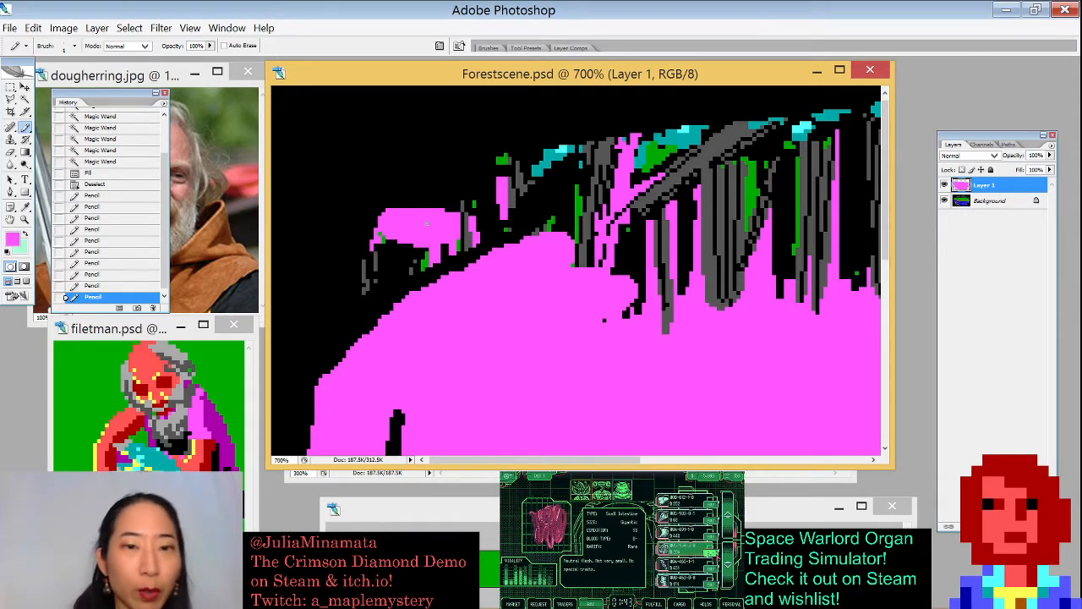
# - Paint pink with the Pencil along the edges of the upper-left grass patch, filling the black gaps
pyautogui.moveTo(423, 269)
pyautogui.mouseDown()
pyautogui.moveTo(357, 298)
pyautogui.moveTo(379, 229)
pyautogui.moveTo(391, 262)
pyautogui.moveTo(372, 279)
pyautogui.moveTo(376, 250)
pyautogui.moveTo(362, 292)
pyautogui.moveTo(388, 245)
pyautogui.moveTo(367, 290)
pyautogui.moveTo(413, 266)
pyautogui.mouseUp()
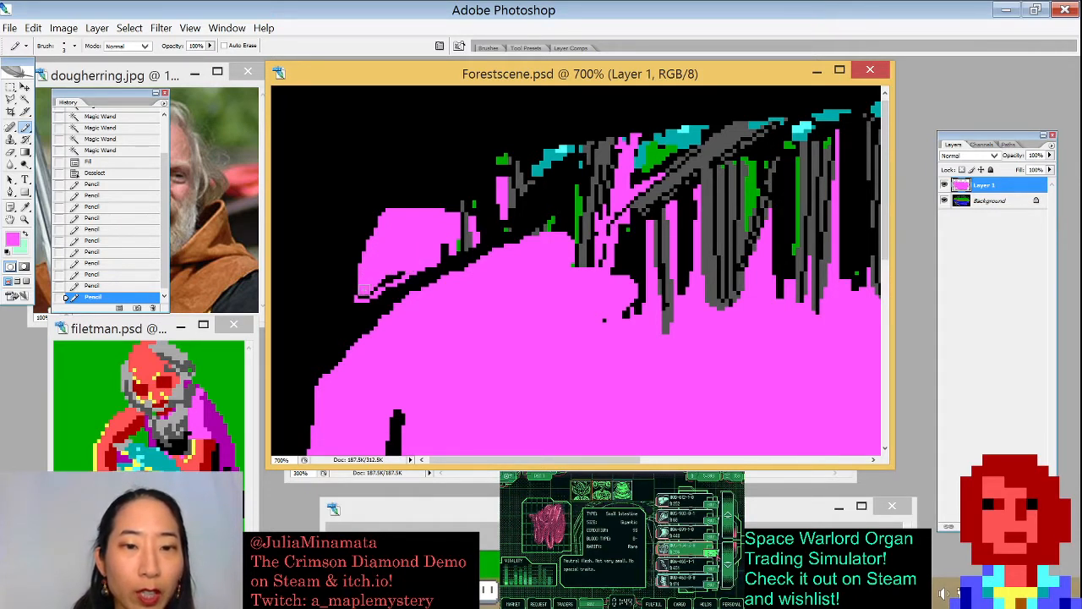
pyautogui.click(407, 235)
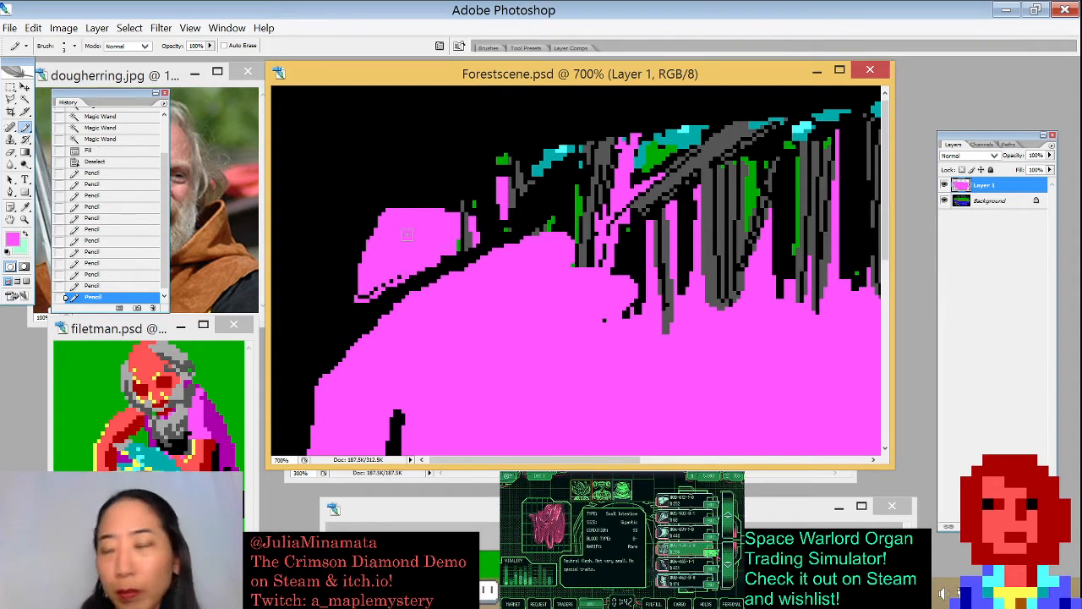
pyautogui.moveTo(362, 289); pyautogui.dragTo(391, 281)
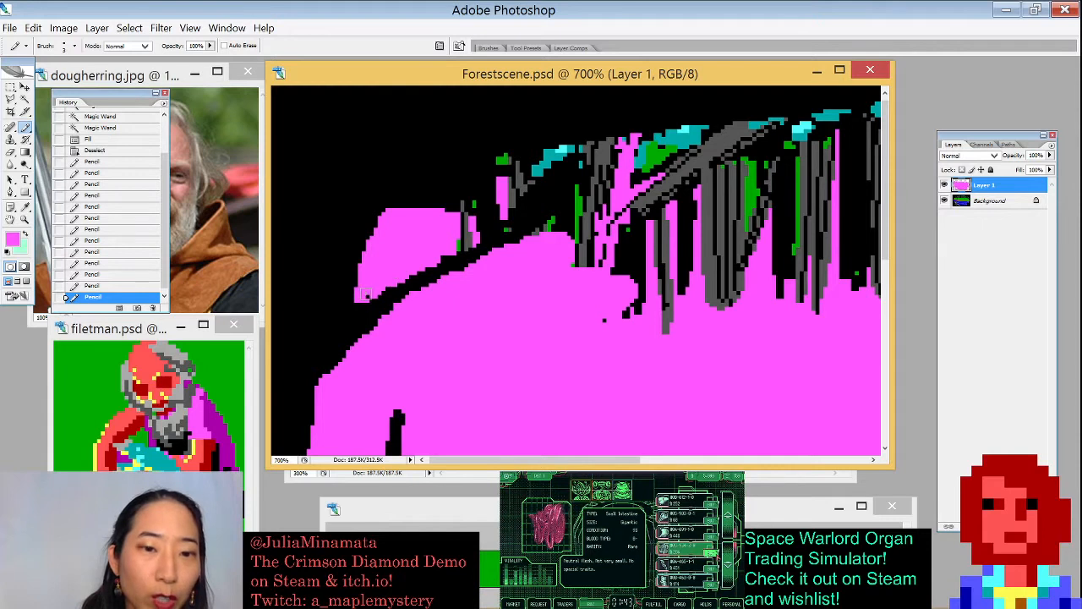
pyautogui.moveTo(448, 223)
pyautogui.mouseDown()
pyautogui.moveTo(476, 207)
pyautogui.moveTo(466, 244)
pyautogui.mouseUp()
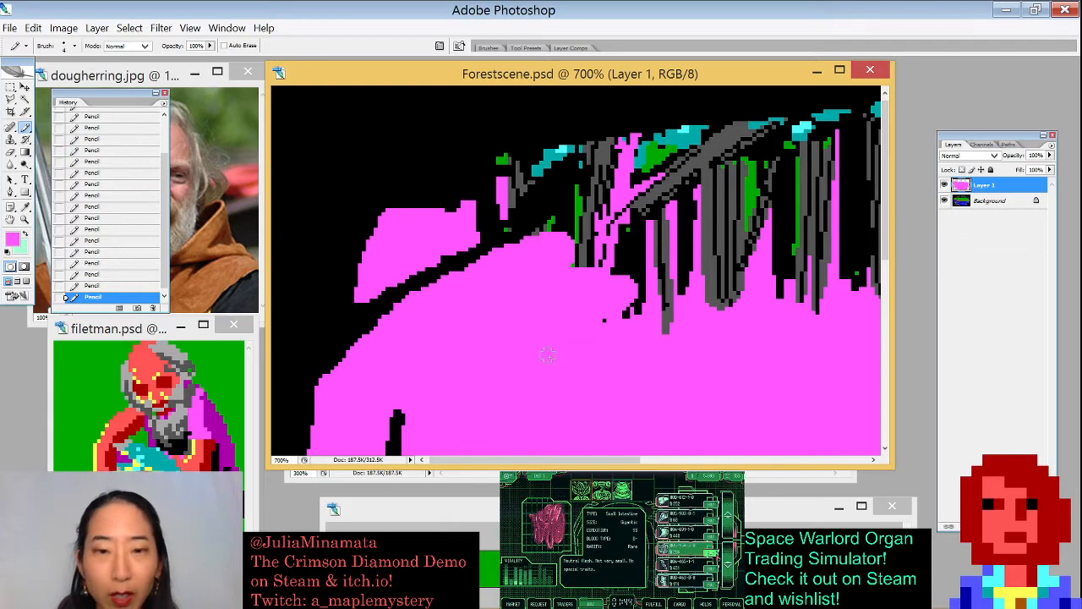
# - Enlarge the Pencil brush and paint pink over the grey roots across the middle of the grass
pyautogui.press(']')
pyautogui.press(']')
pyautogui.press(']')
pyautogui.press(']')
pyautogui.press(']')
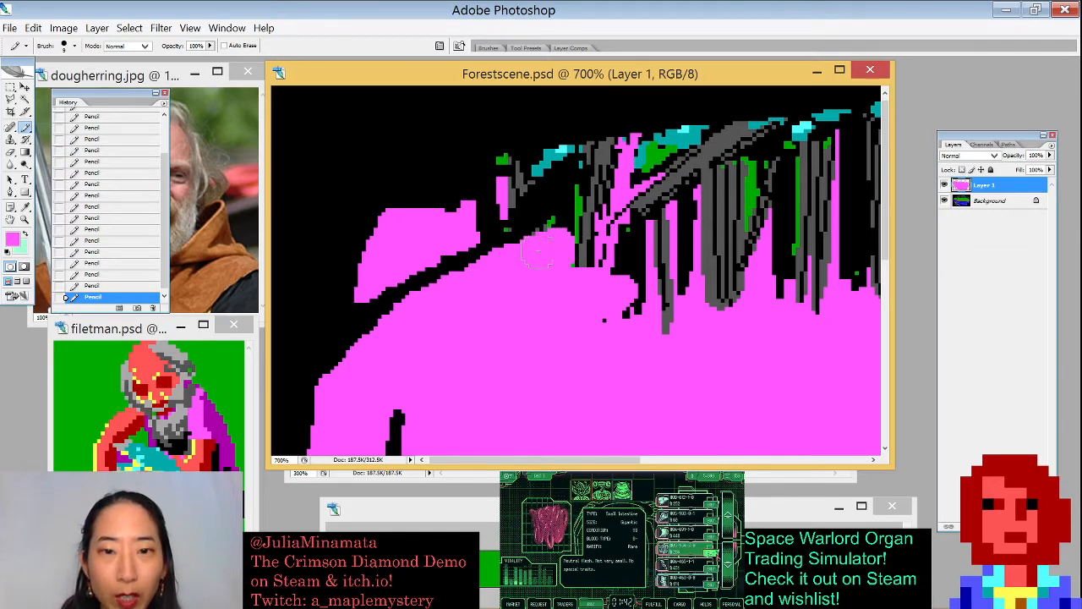
pyautogui.moveTo(538, 251)
pyautogui.mouseDown()
pyautogui.moveTo(595, 221)
pyautogui.moveTo(645, 233)
pyautogui.moveTo(659, 272)
pyautogui.moveTo(617, 356)
pyautogui.mouseUp()
pyautogui.moveTo(639, 254); pyautogui.dragTo(540, 333)
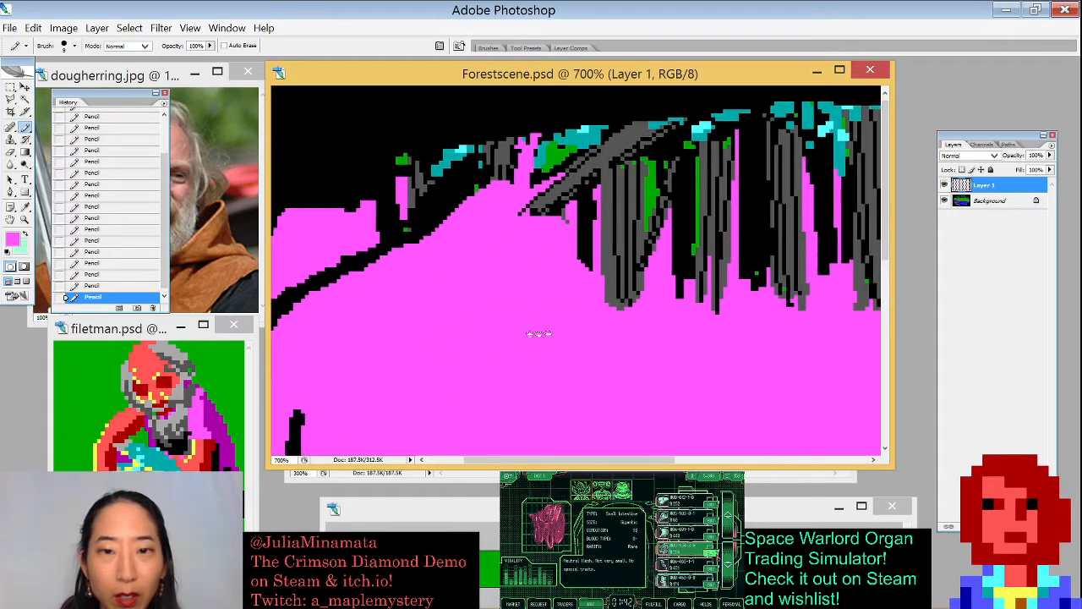
pyautogui.moveTo(545, 241)
pyautogui.mouseDown()
pyautogui.moveTo(584, 196)
pyautogui.moveTo(643, 271)
pyautogui.moveTo(672, 262)
pyautogui.mouseUp()
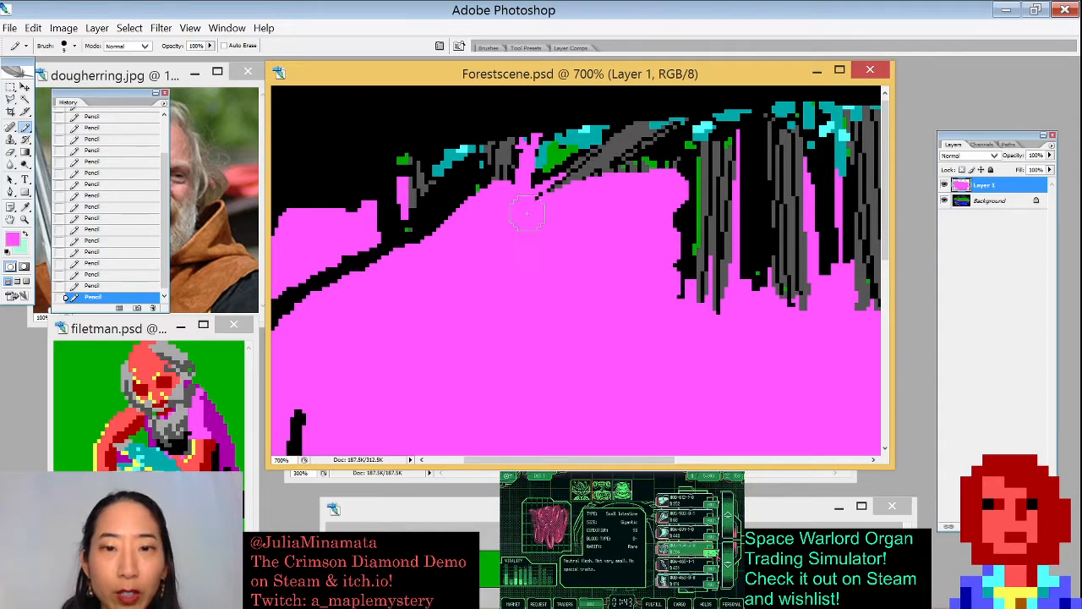
pyautogui.moveTo(526, 214)
pyautogui.mouseDown()
pyautogui.moveTo(509, 191)
pyautogui.moveTo(581, 165)
pyautogui.moveTo(518, 179)
pyautogui.moveTo(644, 235)
pyautogui.moveTo(670, 300)
pyautogui.moveTo(690, 283)
pyautogui.mouseUp()
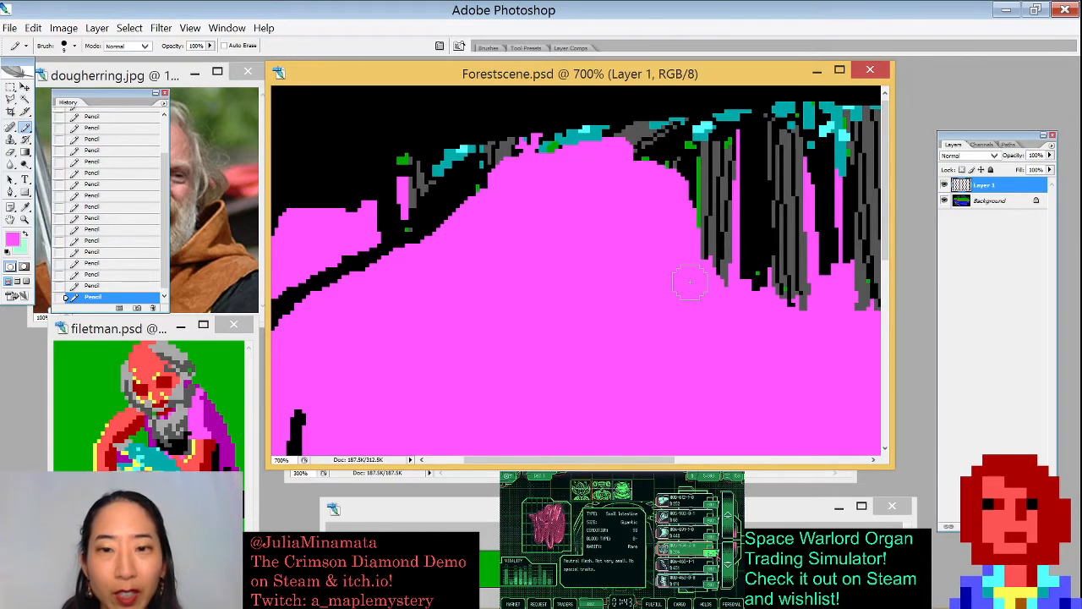
pyautogui.moveTo(533, 272); pyautogui.dragTo(633, 321)
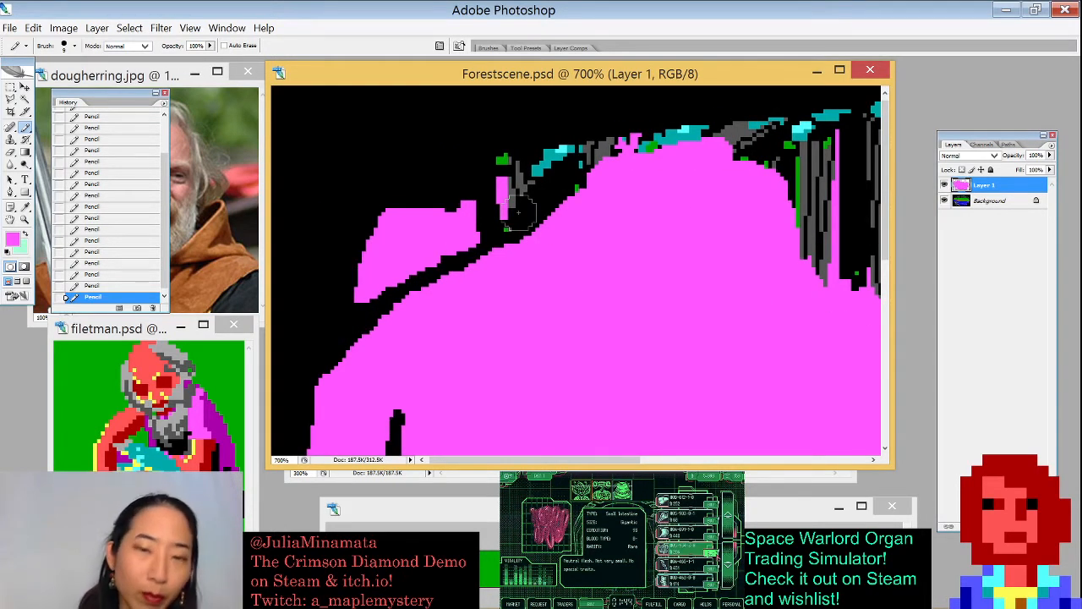
# - Paint pink over the remaining roots and specks along the top of the grass
pyautogui.scroll(-1, 518, 213)
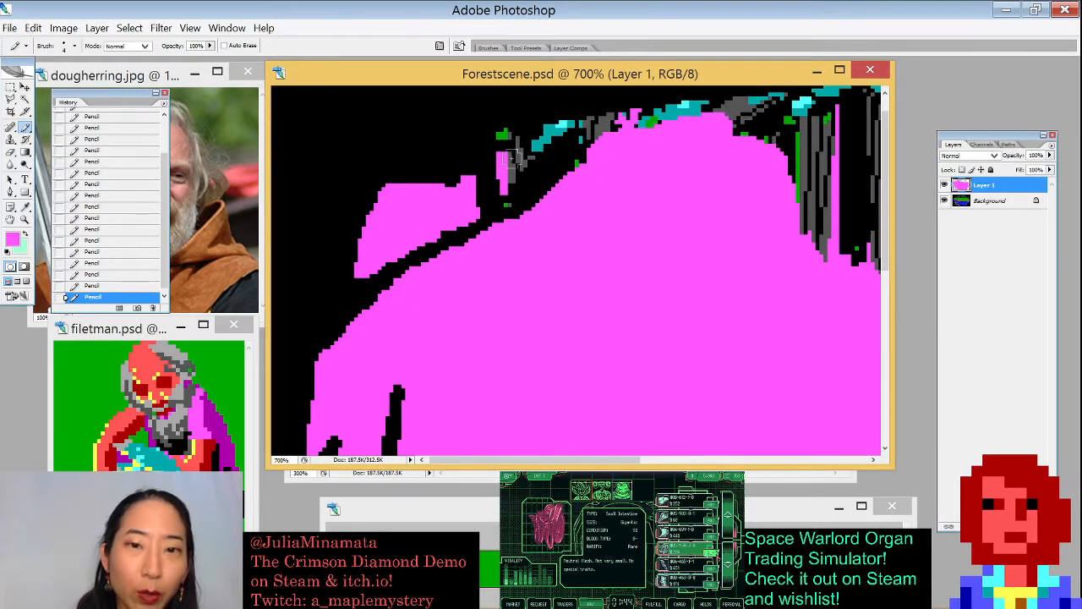
pyautogui.moveTo(500, 132)
pyautogui.mouseDown()
pyautogui.moveTo(509, 190)
pyautogui.moveTo(532, 161)
pyautogui.moveTo(505, 198)
pyautogui.moveTo(549, 150)
pyautogui.moveTo(528, 139)
pyautogui.moveTo(585, 129)
pyautogui.moveTo(575, 159)
pyautogui.mouseUp()
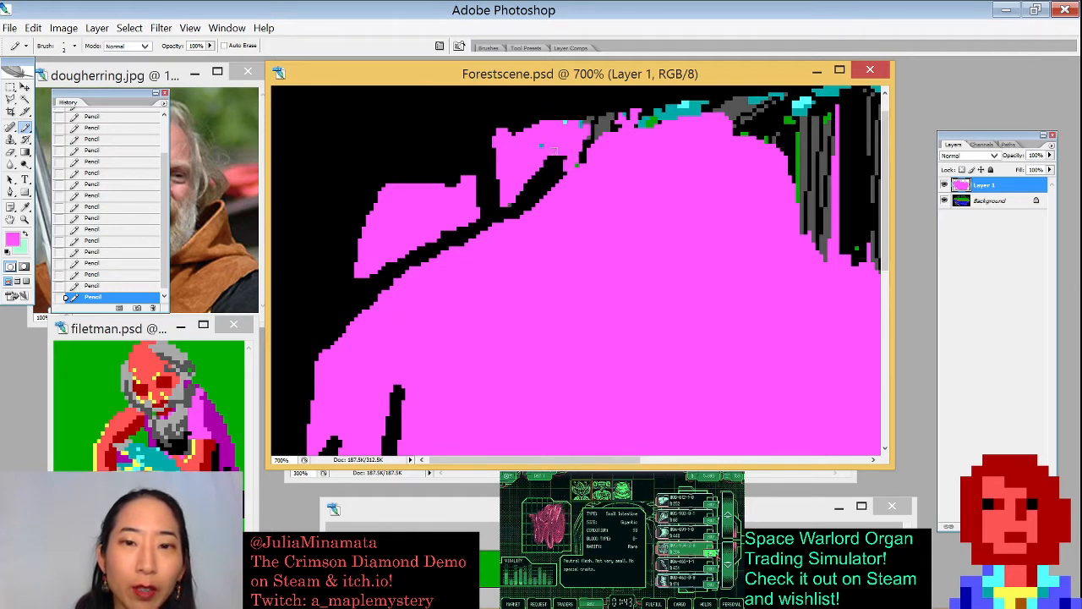
pyautogui.moveTo(583, 121)
pyautogui.mouseDown()
pyautogui.moveTo(606, 118)
pyautogui.moveTo(578, 162)
pyautogui.mouseUp()
pyautogui.moveTo(612, 126)
pyautogui.mouseDown()
pyautogui.moveTo(639, 116)
pyautogui.moveTo(572, 162)
pyautogui.moveTo(649, 109)
pyautogui.moveTo(681, 102)
pyautogui.mouseUp()
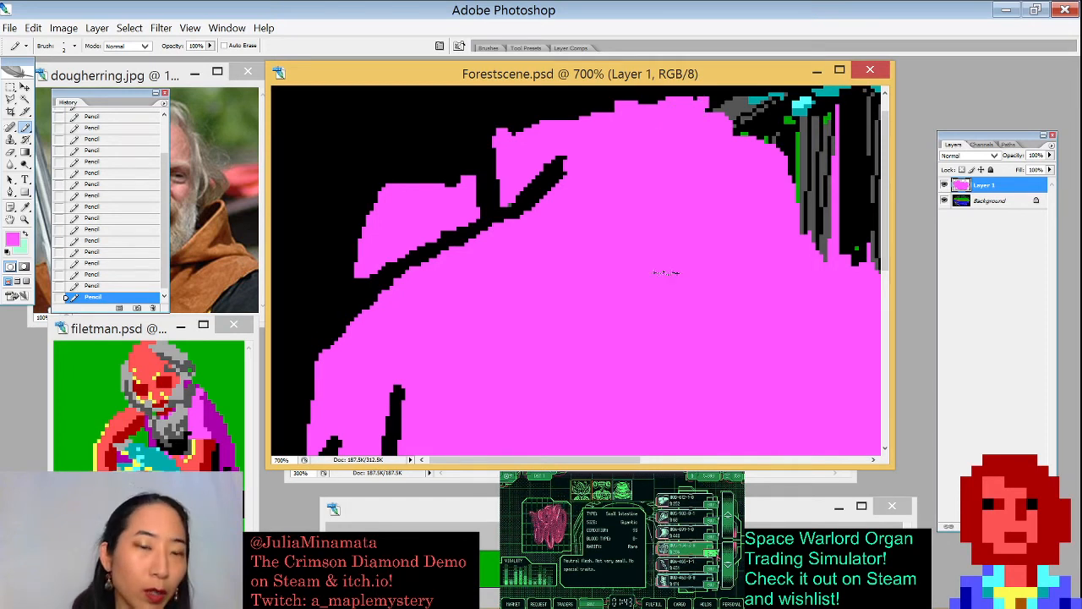
# - Enlarge the brush further and paint pink over the root area to the right of the grass
pyautogui.scroll(2, 654, 271)
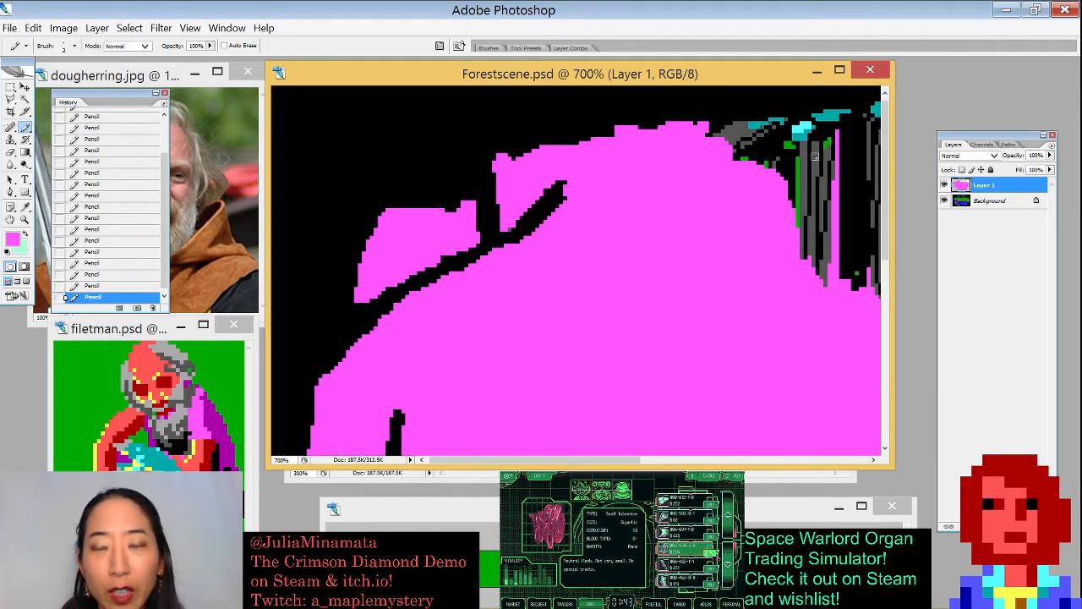
pyautogui.moveTo(812, 240); pyautogui.dragTo(596, 264)
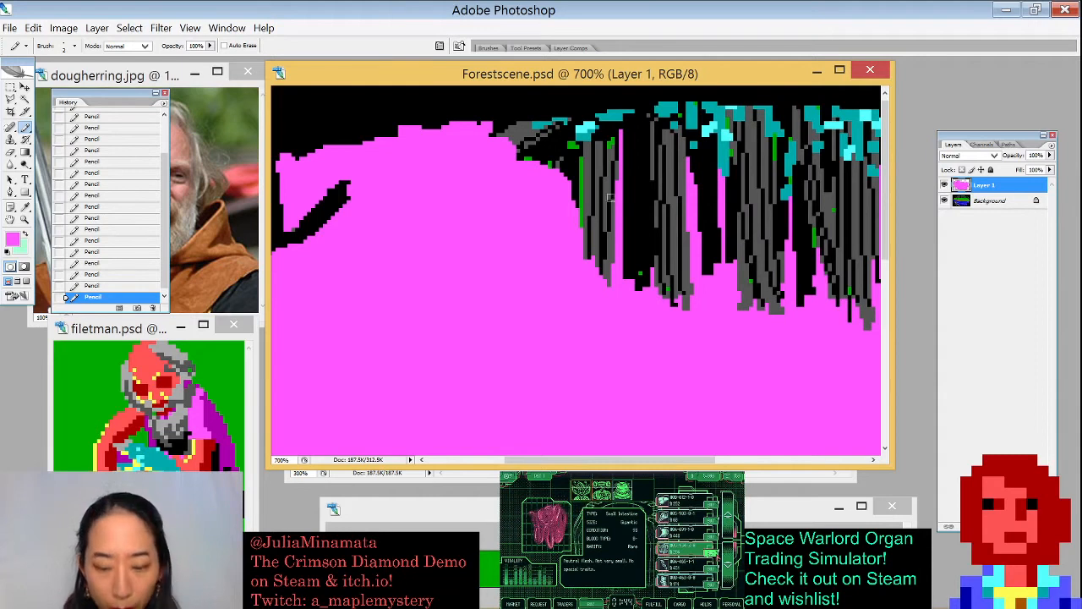
pyautogui.press(']')
pyautogui.press(']')
pyautogui.press(']')
pyautogui.press(']')
pyautogui.press(']')
pyautogui.press(']')
pyautogui.moveTo(486, 141)
pyautogui.mouseDown()
pyautogui.moveTo(600, 145)
pyautogui.moveTo(575, 139)
pyautogui.moveTo(634, 125)
pyautogui.moveTo(544, 211)
pyautogui.moveTo(600, 270)
pyautogui.moveTo(626, 182)
pyautogui.moveTo(676, 245)
pyautogui.moveTo(679, 301)
pyautogui.moveTo(499, 305)
pyautogui.mouseUp()
pyautogui.moveTo(474, 170)
pyautogui.mouseDown()
pyautogui.moveTo(518, 287)
pyautogui.moveTo(524, 216)
pyautogui.moveTo(546, 338)
pyautogui.moveTo(513, 224)
pyautogui.moveTo(598, 241)
pyautogui.mouseUp()
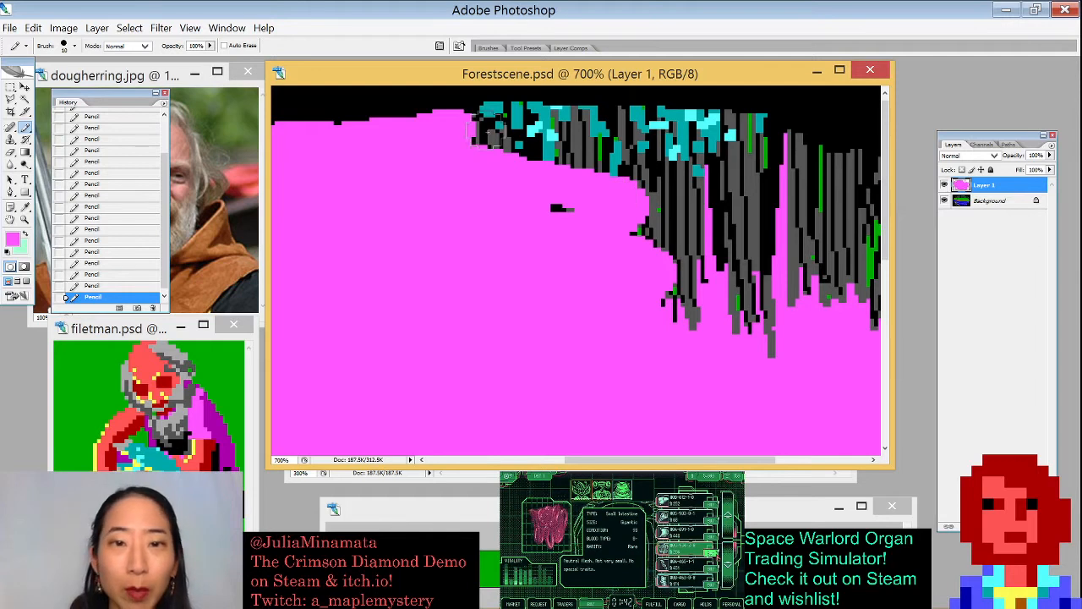
pyautogui.moveTo(495, 135)
pyautogui.mouseDown()
pyautogui.moveTo(477, 127)
pyautogui.moveTo(494, 111)
pyautogui.moveTo(499, 122)
pyautogui.moveTo(545, 125)
pyautogui.moveTo(613, 160)
pyautogui.moveTo(528, 123)
pyautogui.moveTo(545, 152)
pyautogui.moveTo(672, 199)
pyautogui.moveTo(731, 271)
pyautogui.moveTo(702, 325)
pyautogui.moveTo(733, 285)
pyautogui.moveTo(718, 287)
pyautogui.mouseUp()
pyautogui.moveTo(640, 177)
pyautogui.mouseDown()
pyautogui.moveTo(604, 131)
pyautogui.moveTo(647, 125)
pyautogui.moveTo(589, 125)
pyautogui.moveTo(755, 133)
pyautogui.moveTo(774, 142)
pyautogui.moveTo(757, 175)
pyautogui.moveTo(755, 167)
pyautogui.moveTo(770, 256)
pyautogui.moveTo(725, 229)
pyautogui.mouseUp()
# - Select the grey and green root pieces on the right with the Magic Wand, fill them pink and deselect
pyautogui.hscroll(5, 543, 251)
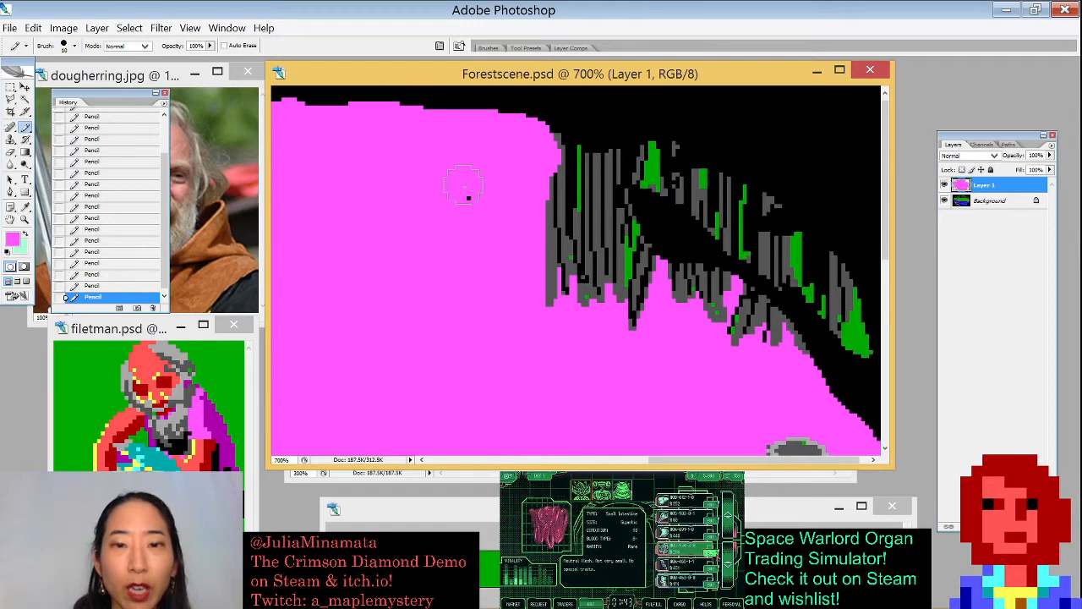
pyautogui.press('w')
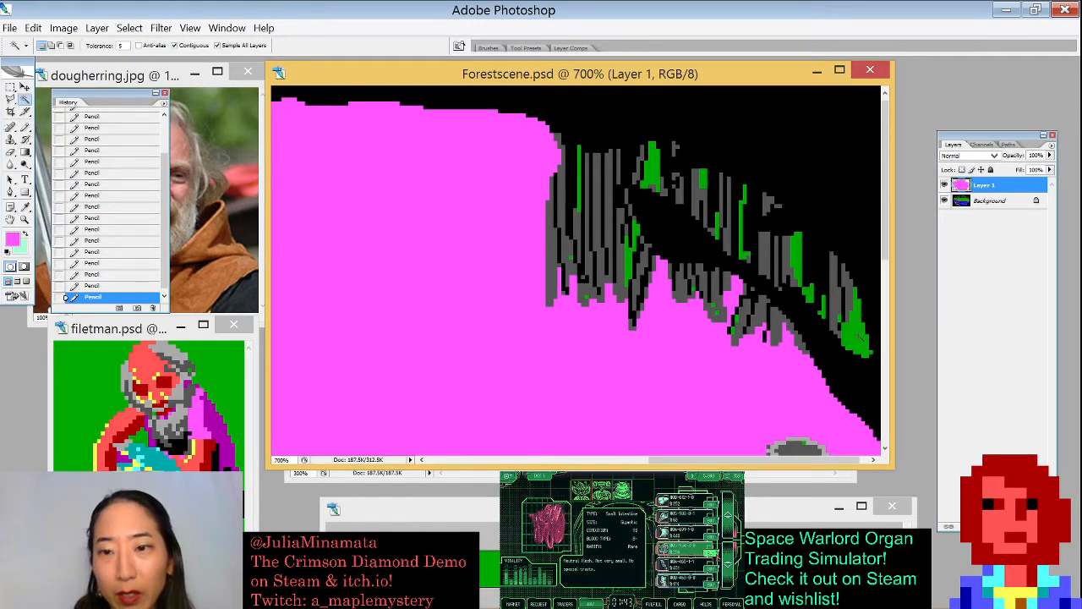
pyautogui.click(846, 284)
pyautogui.click(848, 285)
pyautogui.click(835, 290)
pyautogui.click(787, 260)
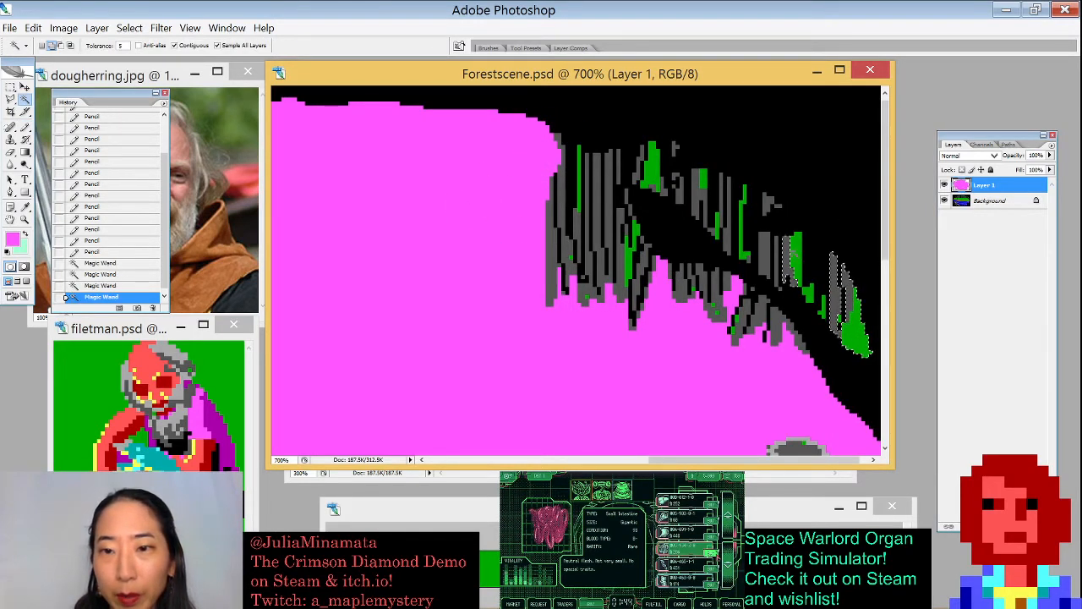
pyautogui.click(796, 259)
pyautogui.click(764, 254)
pyautogui.click(760, 312)
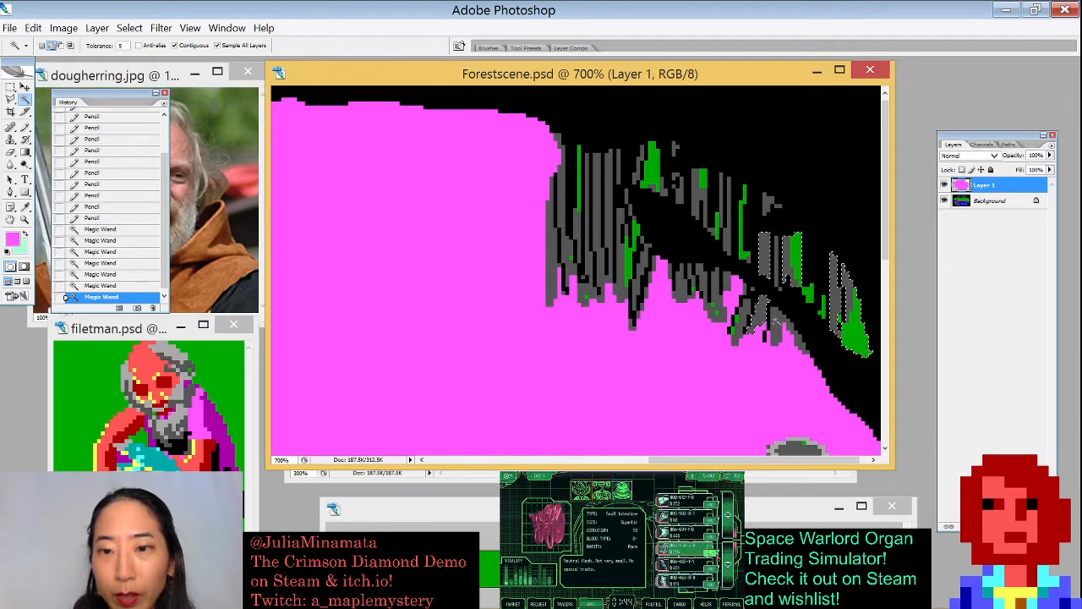
pyautogui.click(778, 322)
pyautogui.press('x')
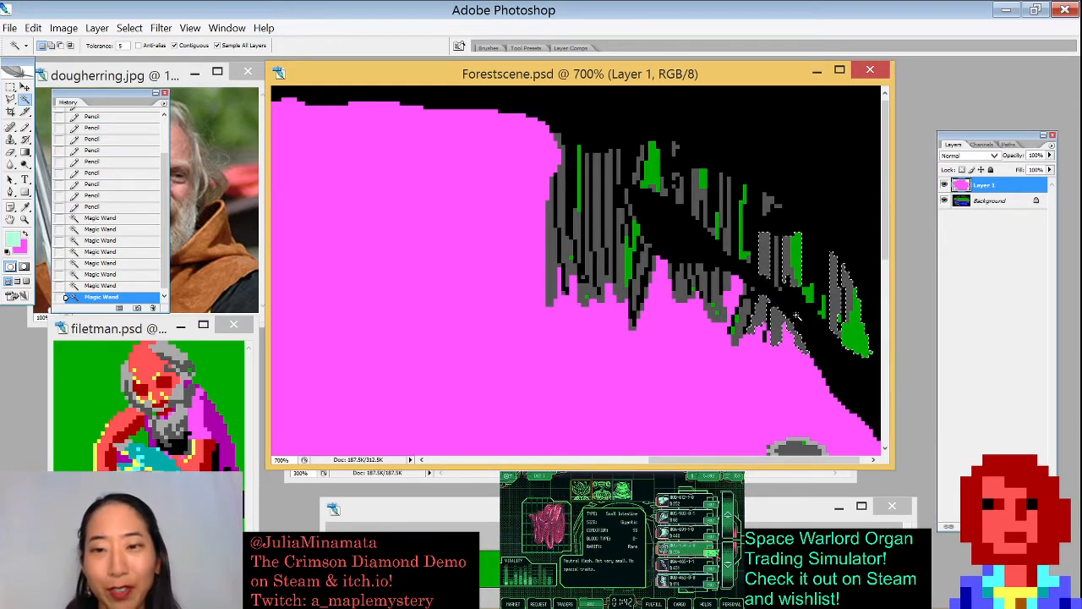
pyautogui.hotkey('ctrl', 'BackSpace')
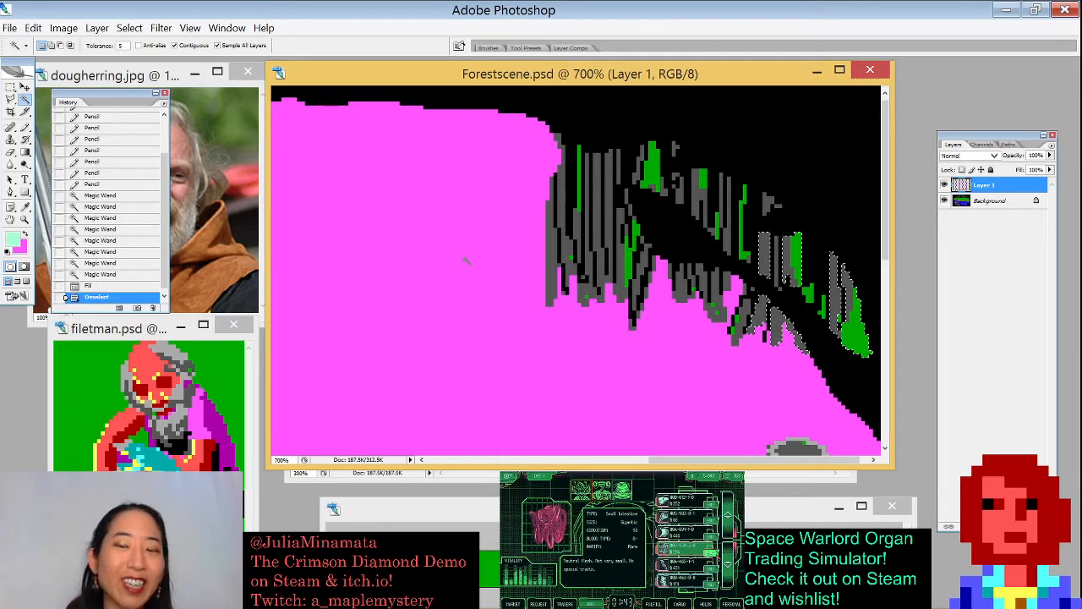
pyautogui.hotkey('ctrl', 'd')
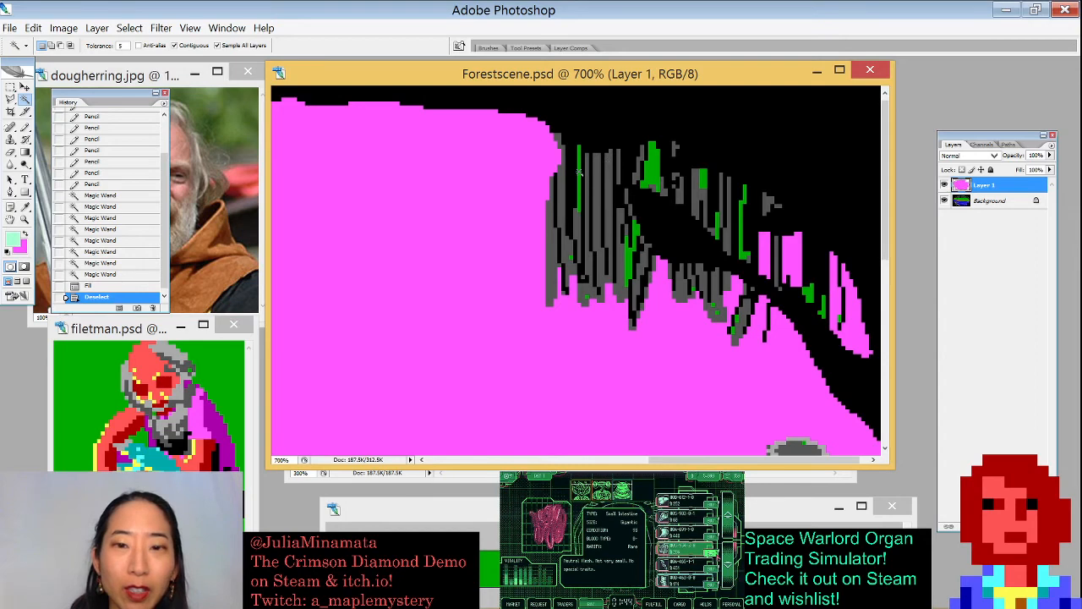
# - Magic Wand select two grey root columns near the bank, fill them pink and deselect
pyautogui.click(605, 178)
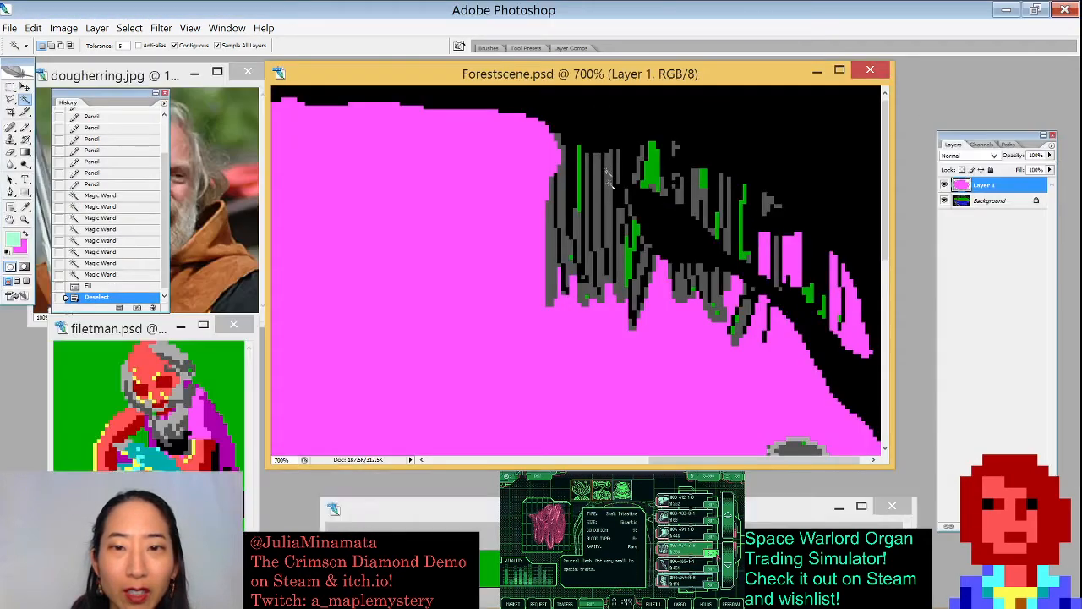
pyautogui.click(603, 208)
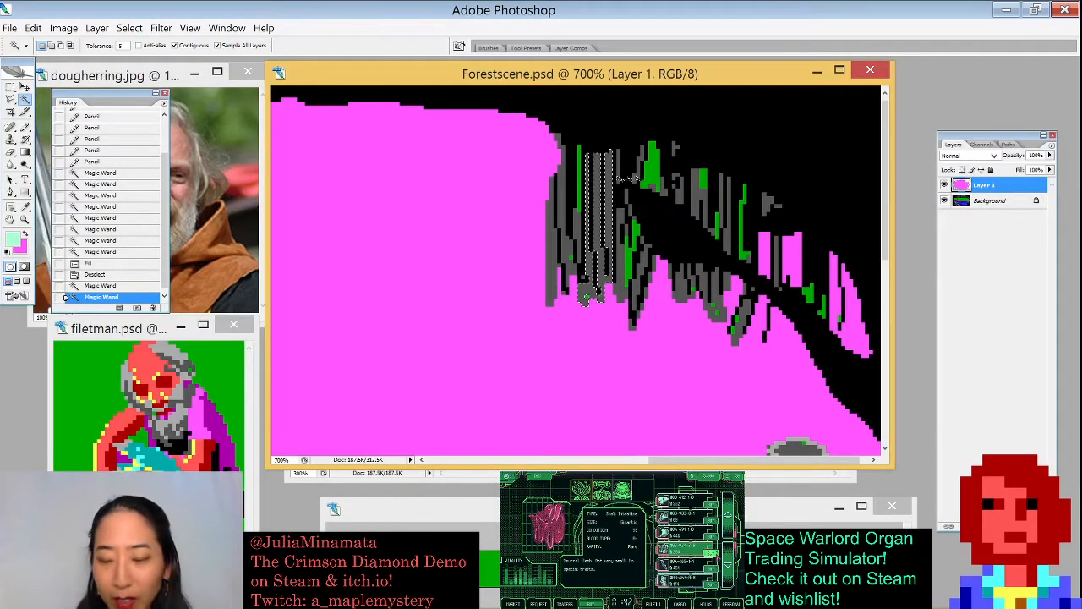
pyautogui.hotkey('alt', 'BackSpace')
pyautogui.hotkey('ctrl', 'd')
# - Paint pink with the Pencil over the grey roots along the riverbank edge
pyautogui.press('b')
pyautogui.press('x')
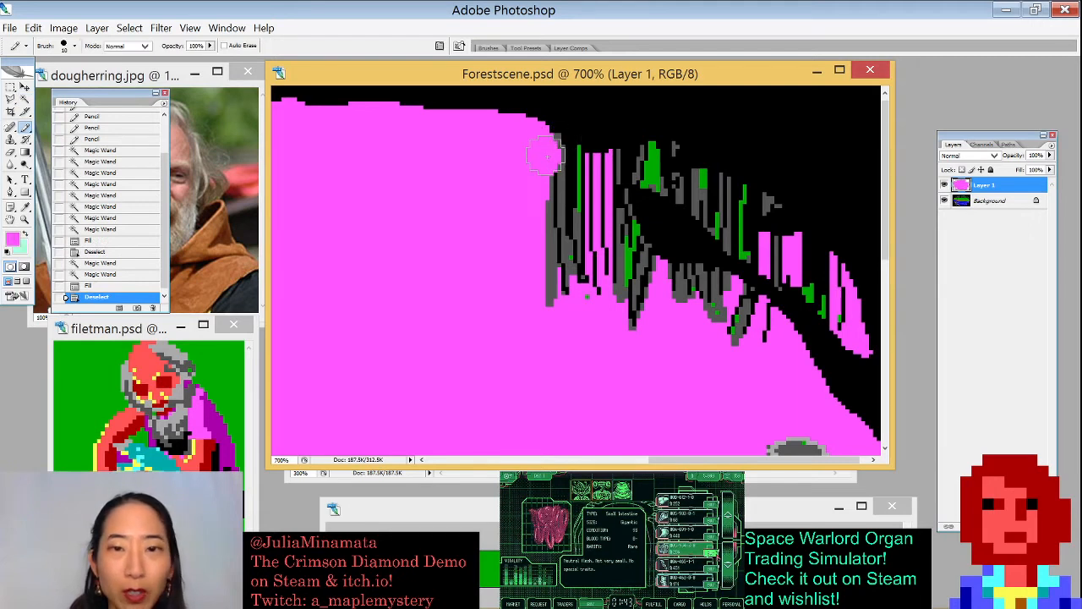
pyautogui.moveTo(560, 154)
pyautogui.mouseDown()
pyautogui.moveTo(579, 266)
pyautogui.moveTo(554, 181)
pyautogui.moveTo(595, 324)
pyautogui.moveTo(611, 229)
pyautogui.mouseUp()
pyautogui.moveTo(553, 245)
pyautogui.mouseDown()
pyautogui.moveTo(582, 327)
pyautogui.moveTo(611, 313)
pyautogui.moveTo(568, 314)
pyautogui.moveTo(552, 290)
pyautogui.moveTo(637, 283)
pyautogui.moveTo(644, 267)
pyautogui.moveTo(639, 323)
pyautogui.moveTo(676, 302)
pyautogui.moveTo(666, 283)
pyautogui.moveTo(687, 292)
pyautogui.moveTo(689, 283)
pyautogui.moveTo(742, 308)
pyautogui.moveTo(760, 336)
pyautogui.moveTo(736, 304)
pyautogui.mouseUp()
pyautogui.click(736, 303)
pyautogui.click(740, 304)
pyautogui.click(740, 303)
pyautogui.moveTo(609, 249)
pyautogui.mouseDown()
pyautogui.moveTo(626, 243)
pyautogui.moveTo(633, 257)
pyautogui.mouseUp()
pyautogui.click(631, 256)
pyautogui.click(629, 254)
pyautogui.click(627, 251)
pyautogui.click(623, 249)
pyautogui.click(620, 247)
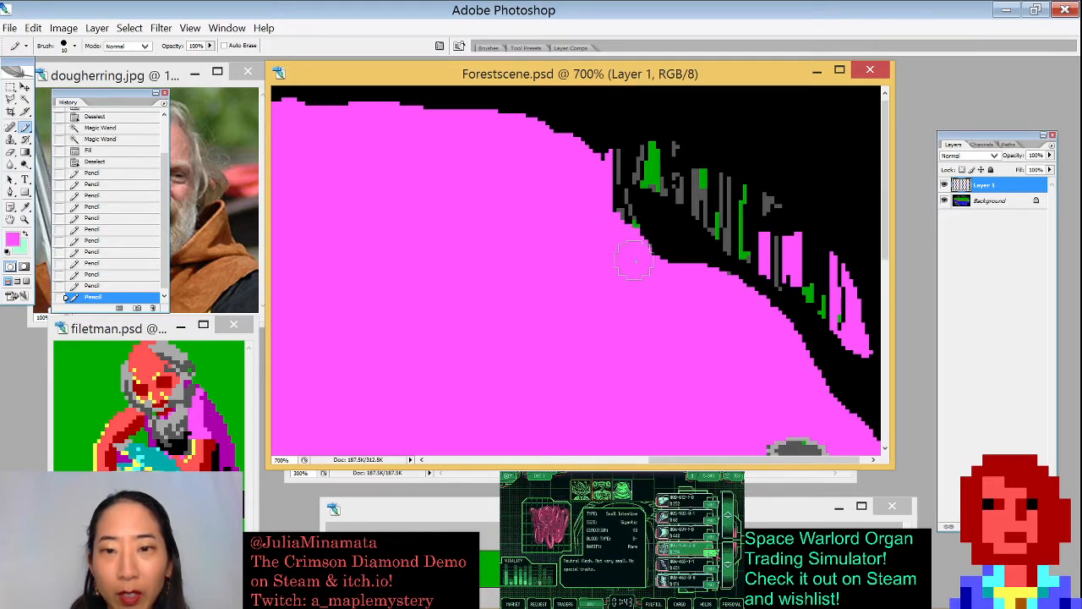
pyautogui.moveTo(620, 233)
pyautogui.mouseDown()
pyautogui.moveTo(610, 204)
pyautogui.moveTo(619, 220)
pyautogui.mouseUp()
pyautogui.moveTo(605, 177); pyautogui.dragTo(612, 157)
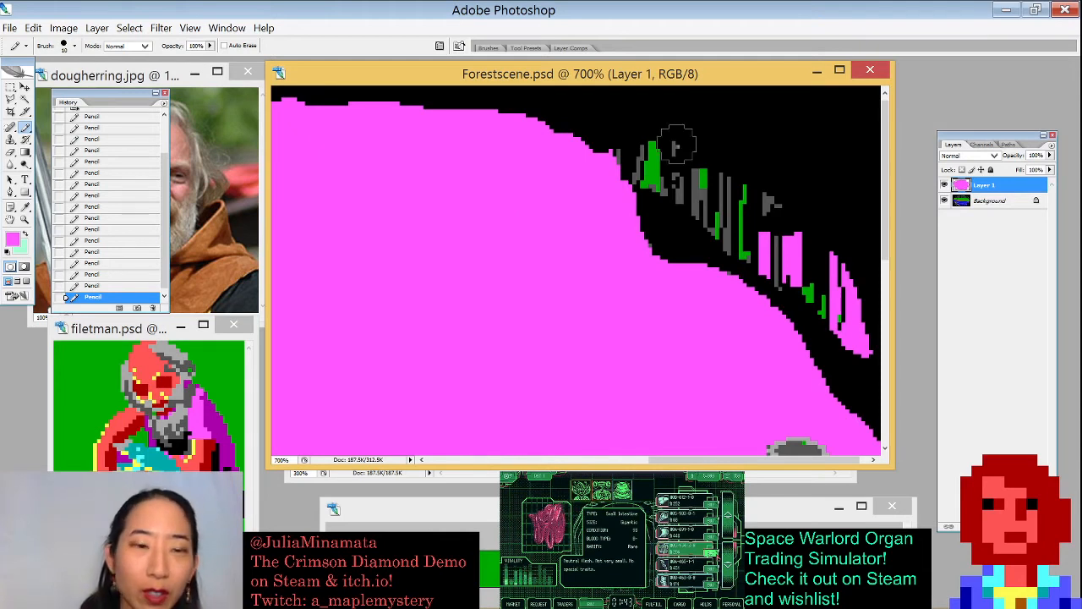
# - Select the remaining grey and green root pieces with the Magic Wand, fill them pink and deselect
pyautogui.press('w')
pyautogui.press('x')
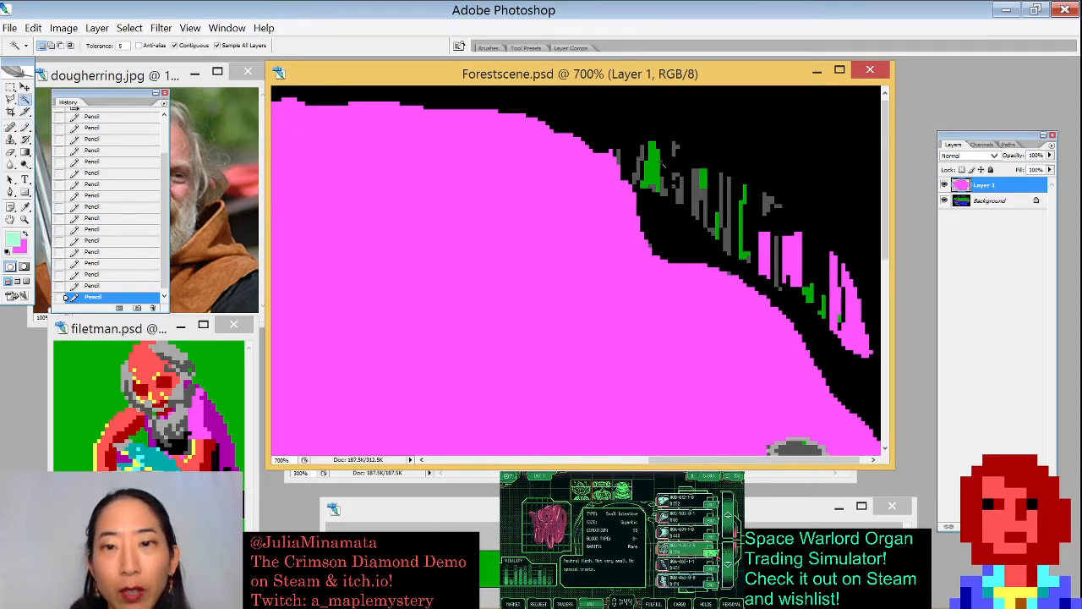
pyautogui.click(732, 205)
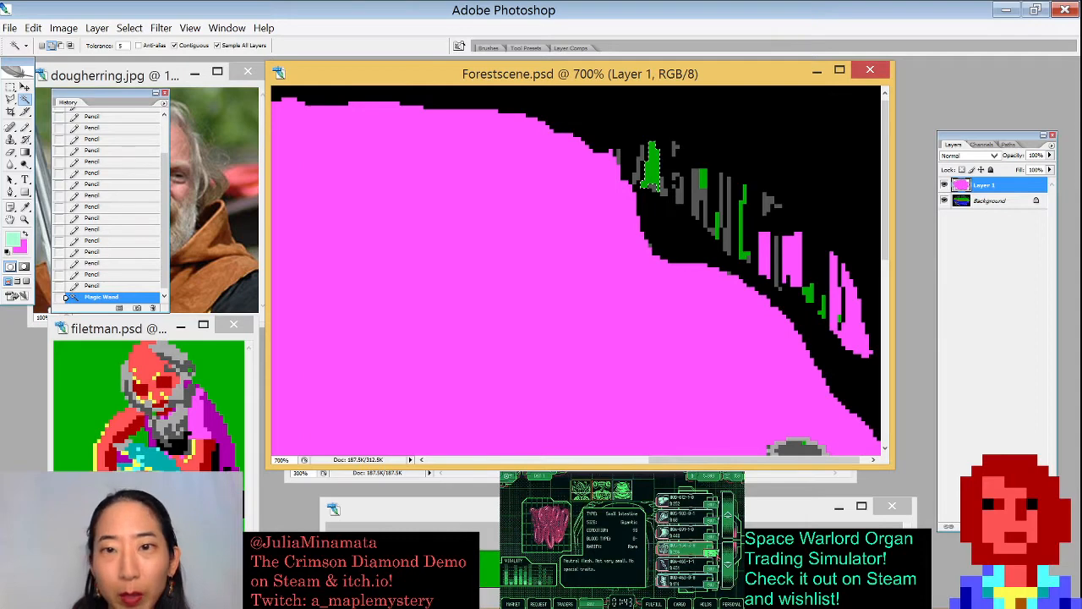
pyautogui.click(700, 199)
pyautogui.click(727, 239)
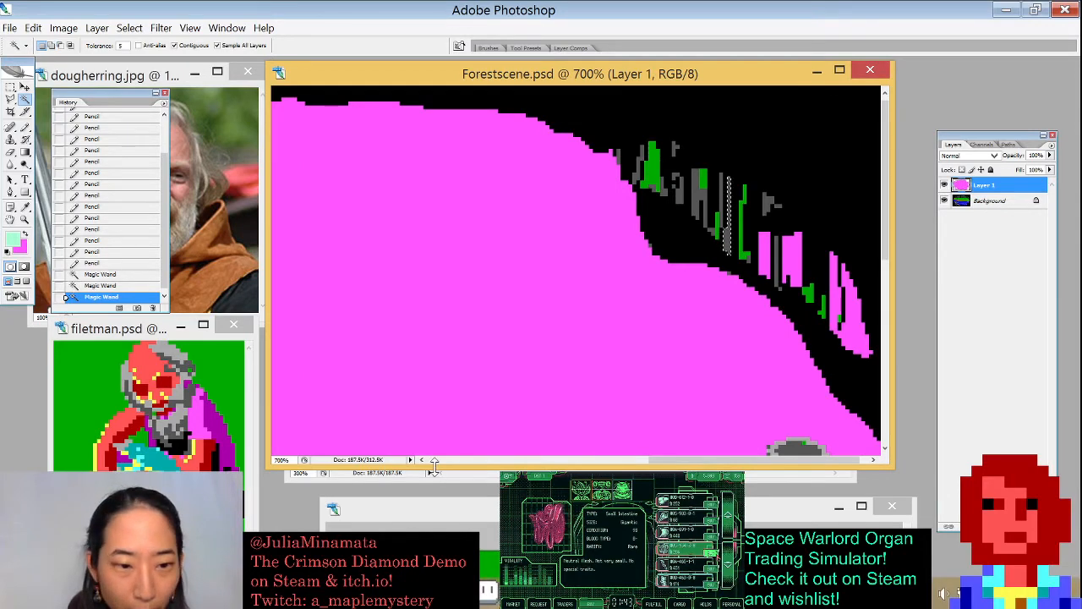
pyautogui.click(292, 591)
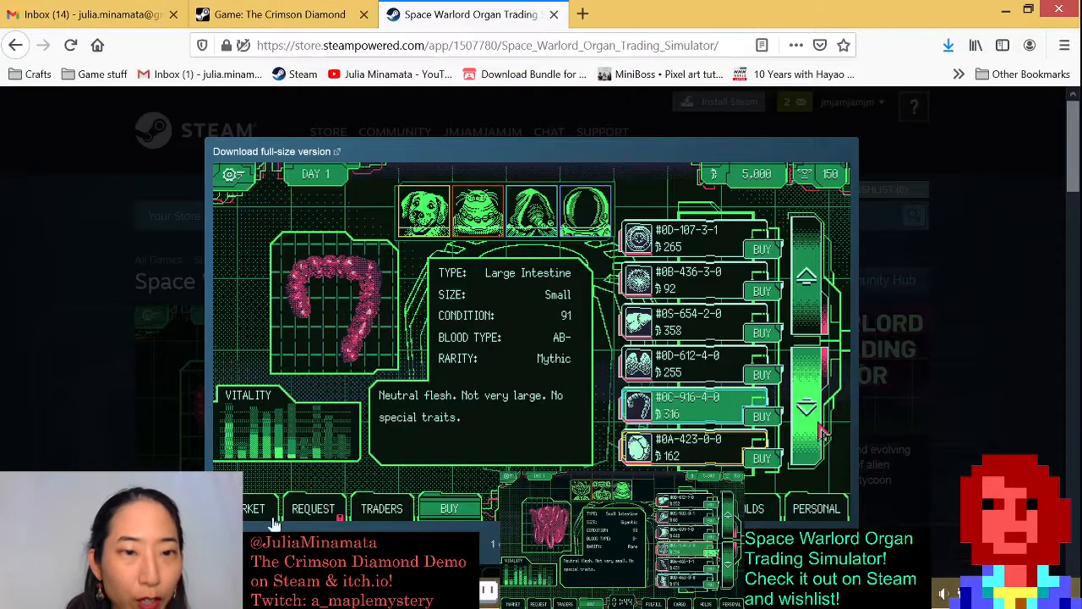
pyautogui.click(1006, 10)
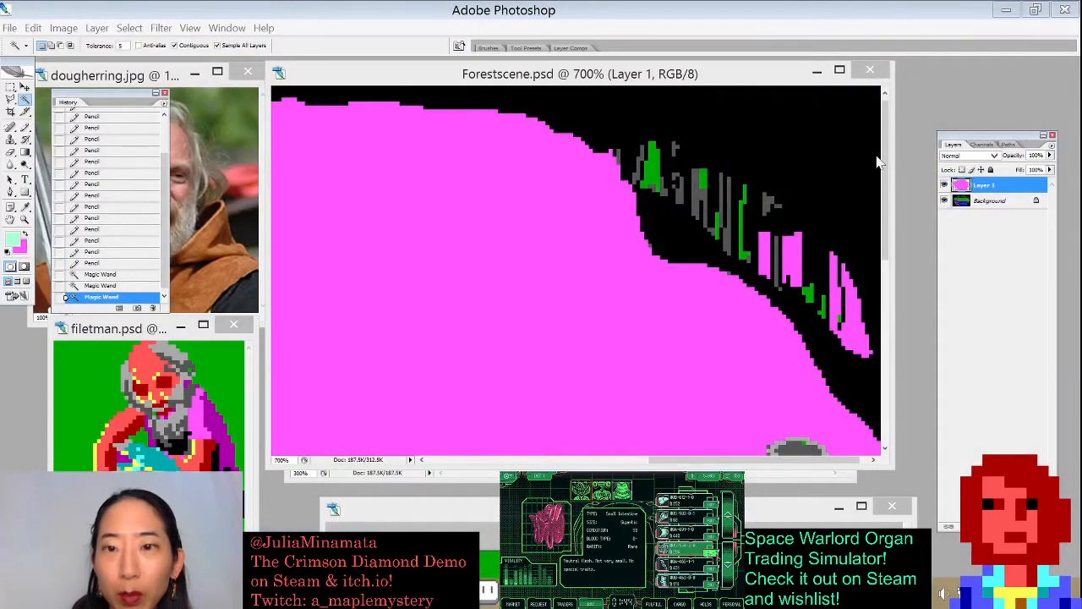
pyautogui.moveTo(735, 77); pyautogui.dragTo(732, 70)
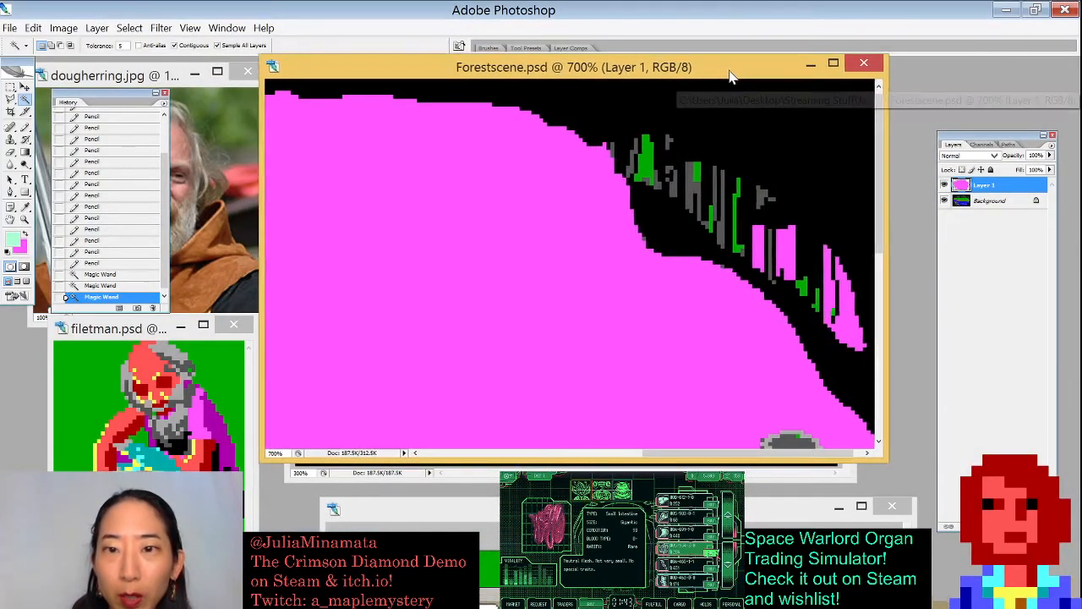
pyautogui.keyDown('shift'); pyautogui.click(655, 159); pyautogui.keyUp('shift')
pyautogui.hotkey('ctrl', 'BackSpace')
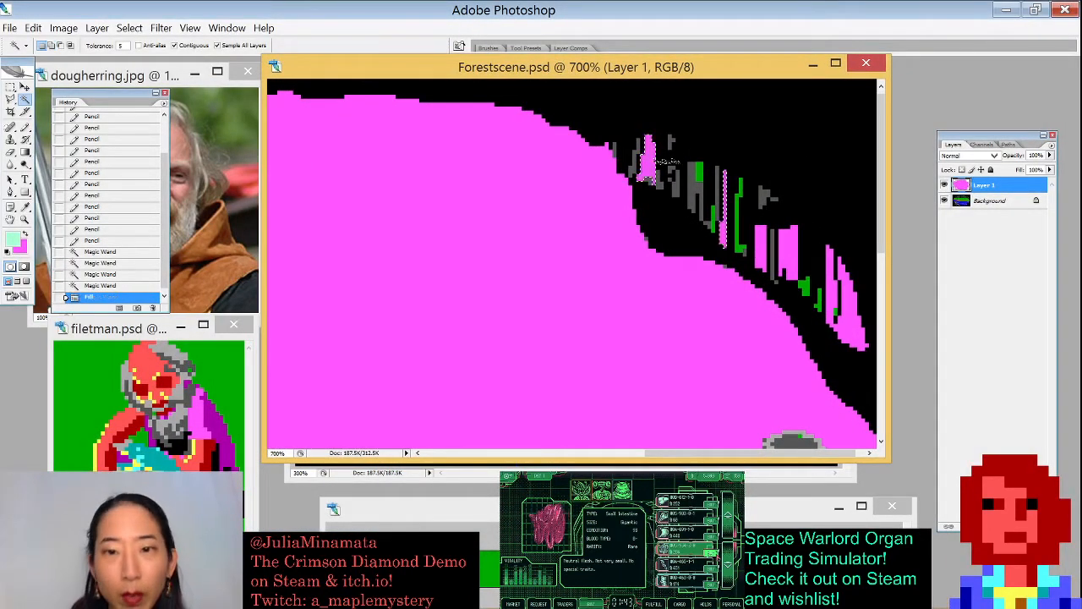
pyautogui.hotkey('ctrl', 'd')
# - Paint pink with a 1-pixel Pencil over the grey root bits at the top of the riverbank curve
pyautogui.press('b')
pyautogui.press('x')
pyautogui.moveTo(634, 154)
pyautogui.mouseDown()
pyautogui.moveTo(647, 158)
pyautogui.moveTo(621, 163)
pyautogui.mouseUp()
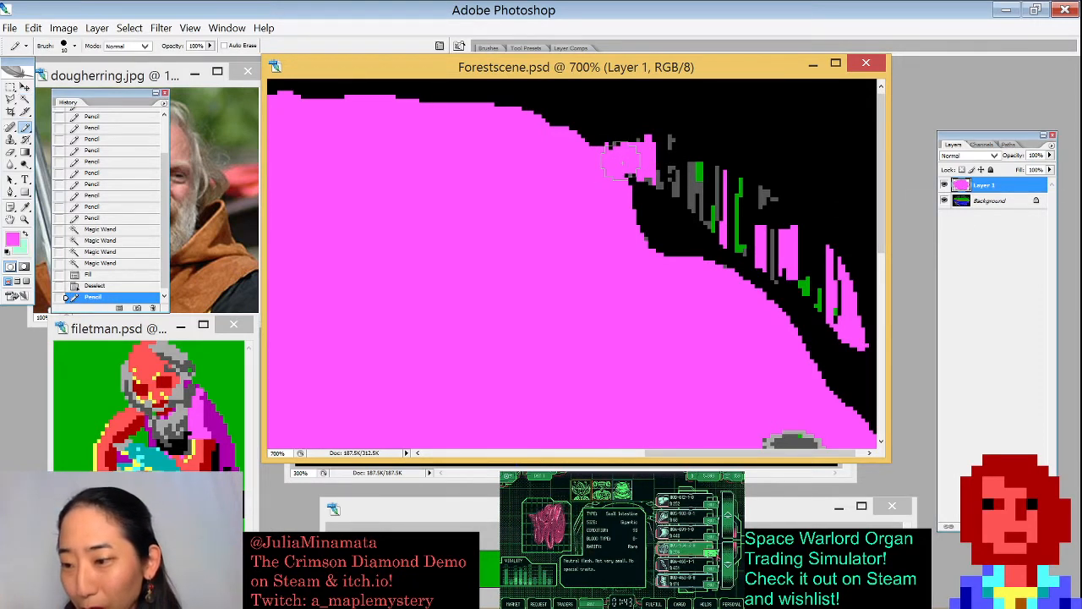
pyautogui.press('[')
pyautogui.press('[')
pyautogui.press('[')
pyautogui.press('[')
pyautogui.press('[')
pyautogui.press('[')
pyautogui.press('[')
pyautogui.press('[')
pyautogui.press('[')
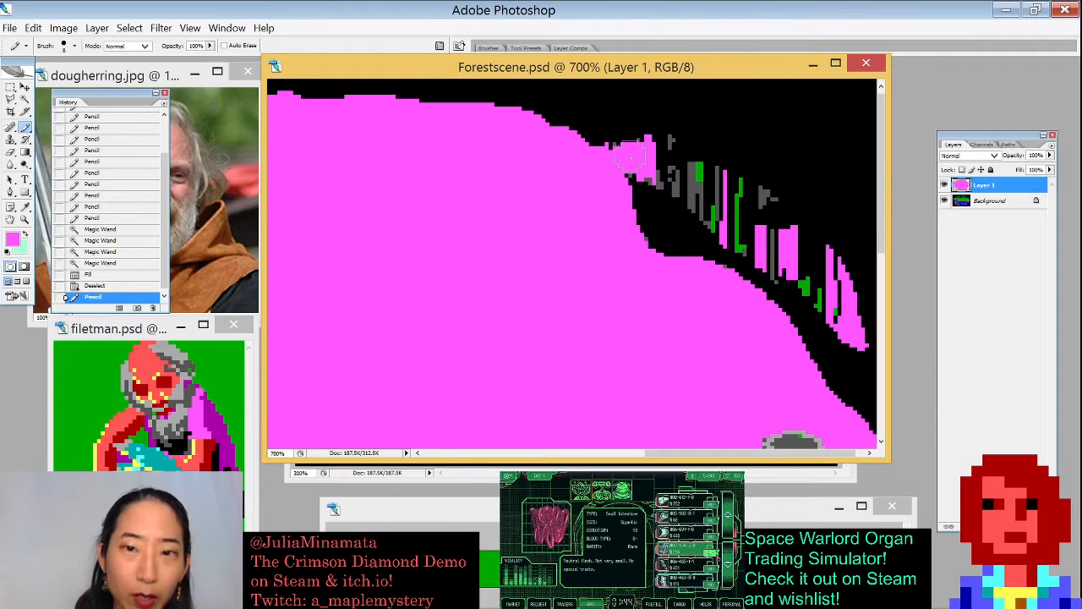
pyautogui.moveTo(621, 153); pyautogui.dragTo(609, 145)
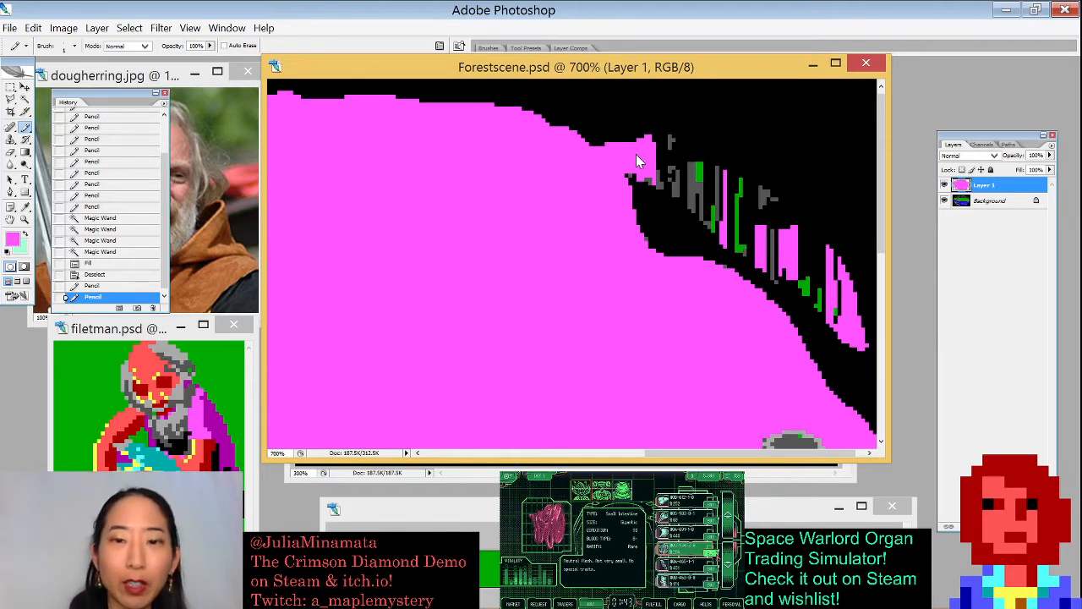
pyautogui.moveTo(648, 175)
pyautogui.mouseDown()
pyautogui.moveTo(635, 175)
pyautogui.moveTo(659, 179)
pyautogui.moveTo(630, 176)
pyautogui.mouseUp()
# - Select the grey root columns just right of the bank top with the Magic Wand and fill them pink
pyautogui.press('w')
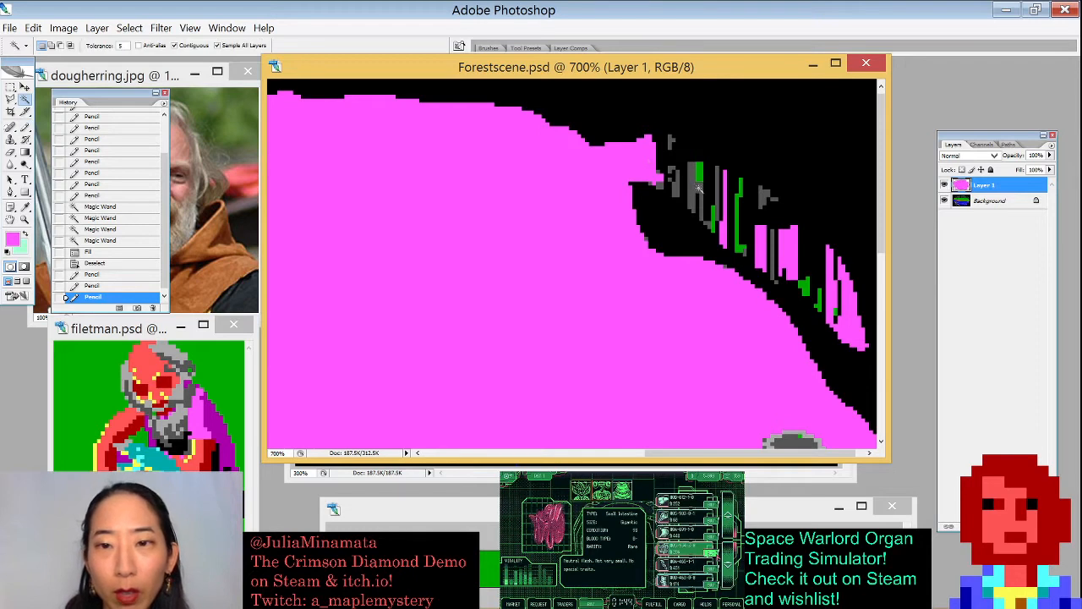
pyautogui.click(697, 192)
pyautogui.click(700, 173)
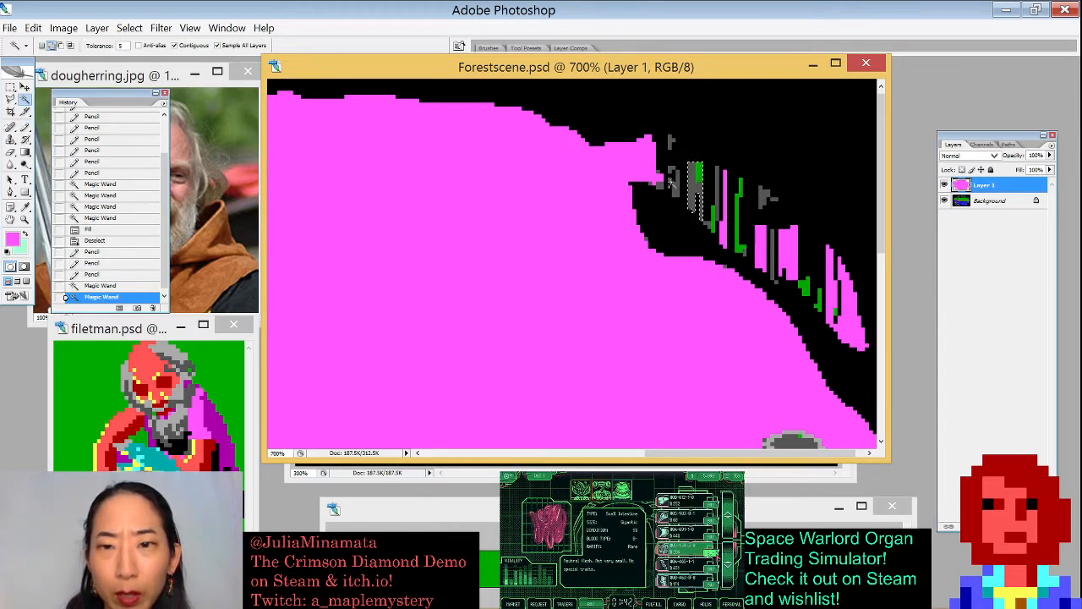
pyautogui.click(676, 183)
pyautogui.click(717, 192)
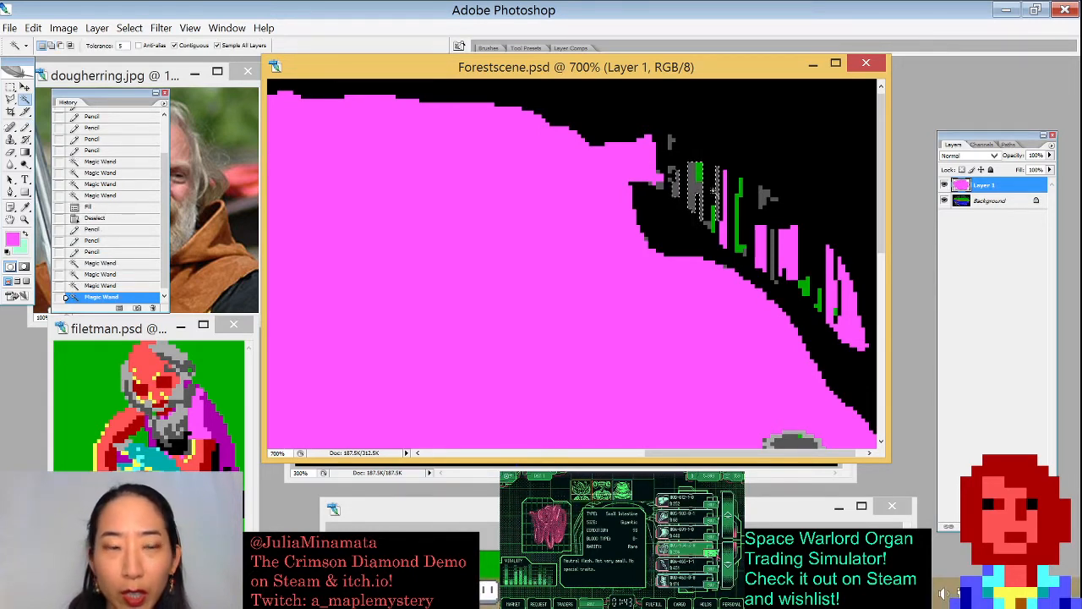
pyautogui.press('x')
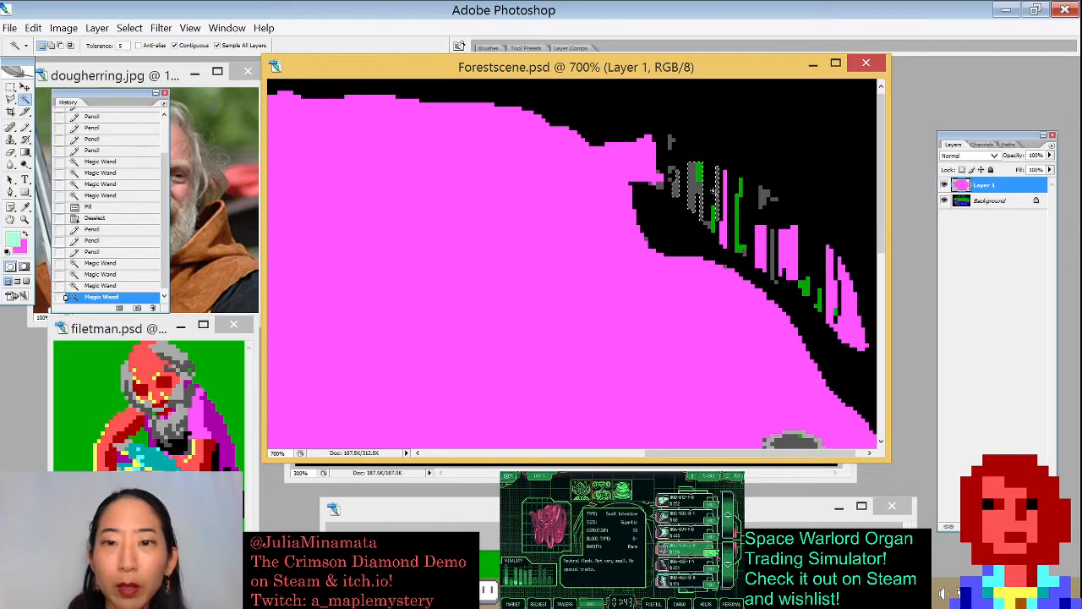
pyautogui.hotkey('ctrl', 'BackSpace')
pyautogui.hotkey('ctrl', 'b')
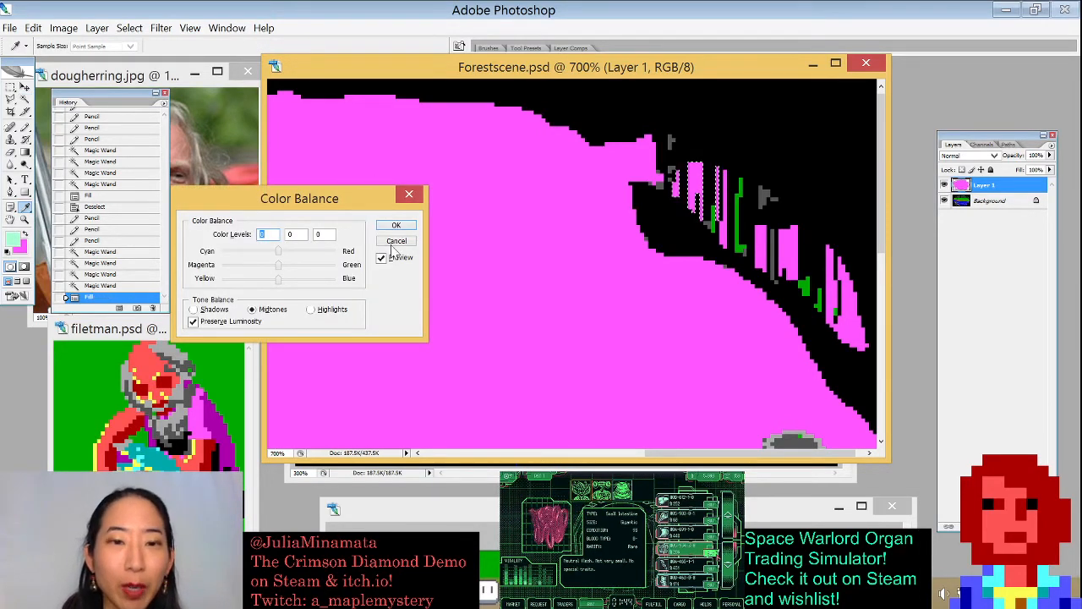
pyautogui.click(412, 198)
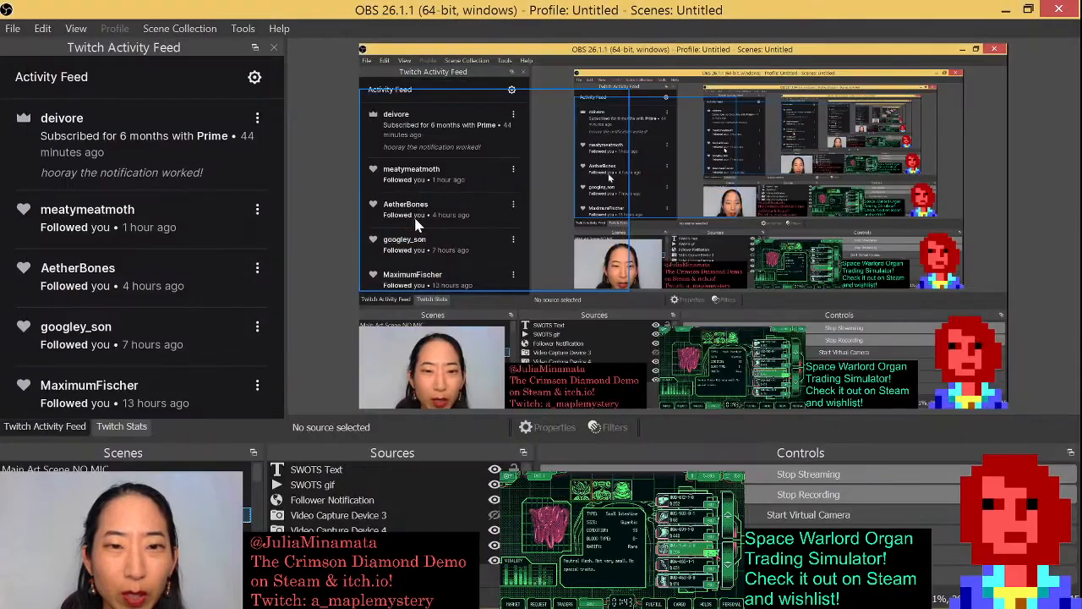
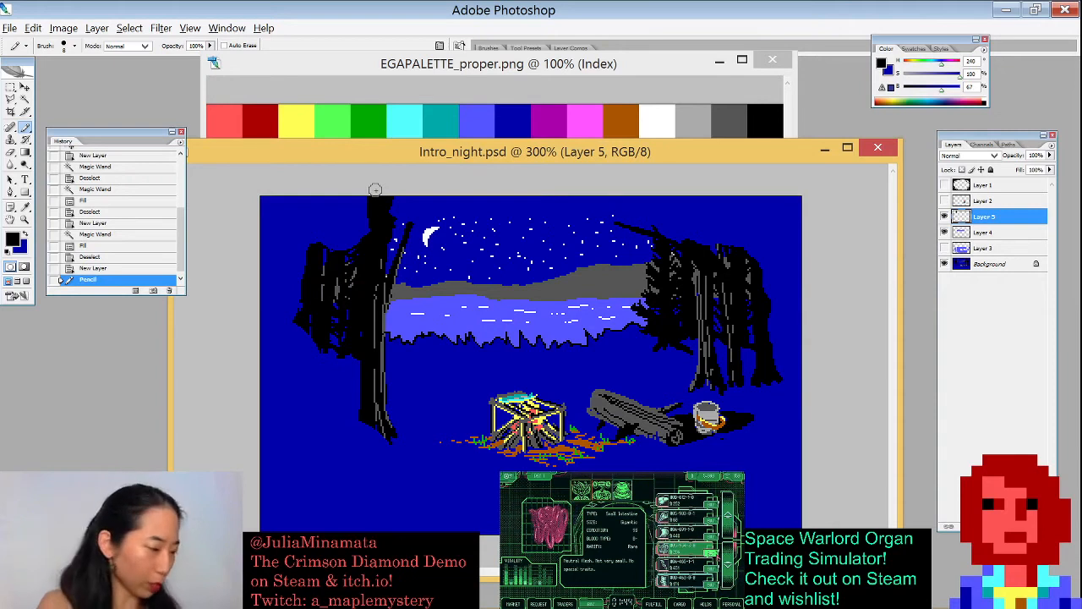
# - Paint black Pencil strokes thickening the upper-left tree trunk
pyautogui.moveTo(374, 189)
pyautogui.mouseDown()
pyautogui.moveTo(359, 236)
pyautogui.moveTo(347, 196)
pyautogui.moveTo(332, 277)
pyautogui.moveTo(351, 202)
pyautogui.moveTo(340, 250)
pyautogui.mouseUp()
pyautogui.moveTo(319, 197); pyautogui.dragTo(313, 249)
pyautogui.click(961, 186)
pyautogui.click(944, 185)
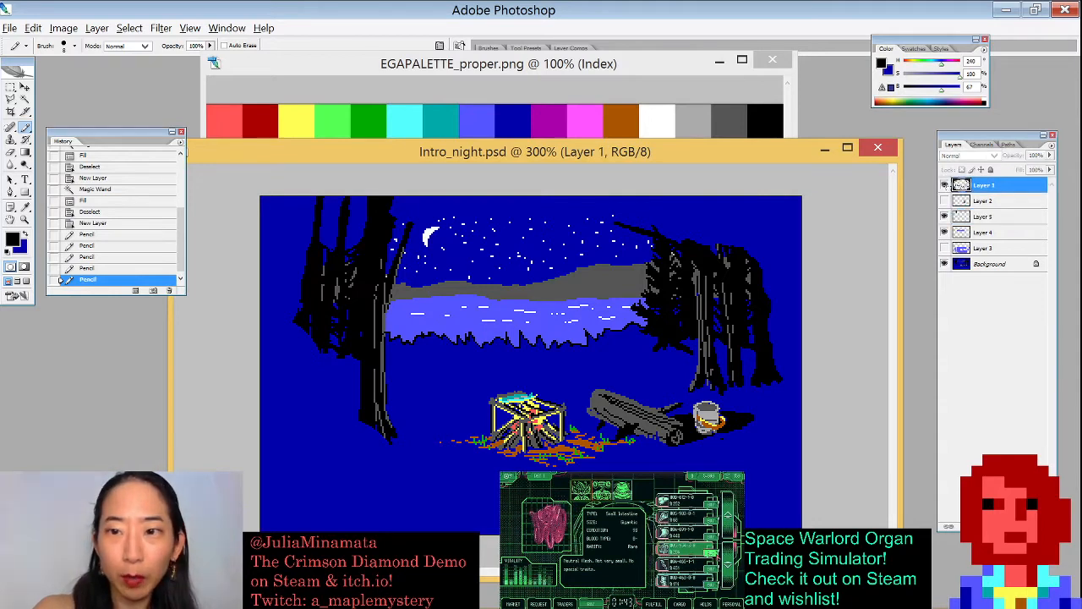
pyautogui.click(944, 185)
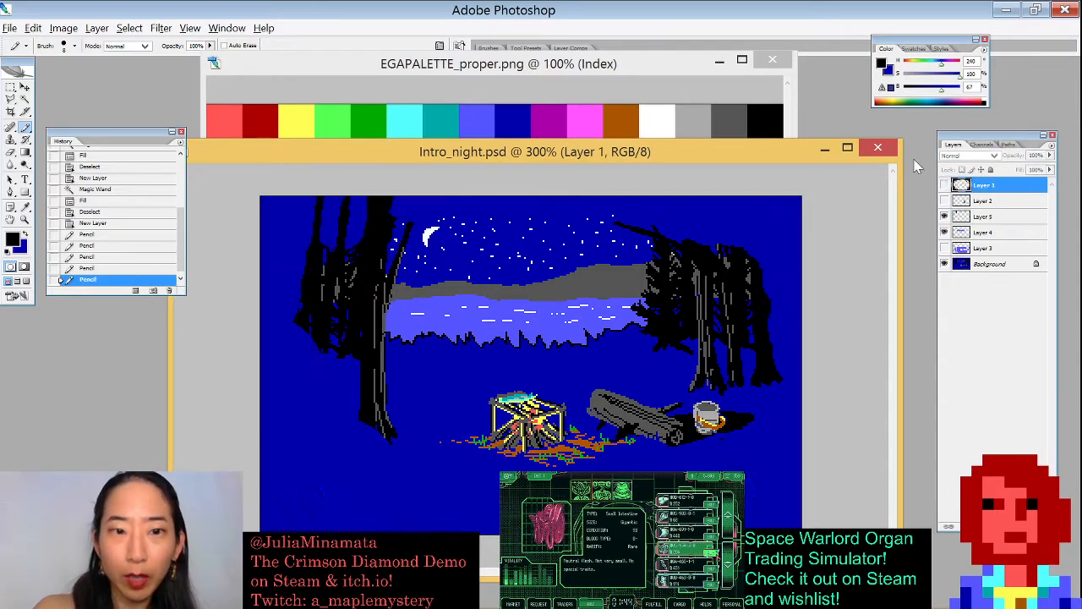
pyautogui.click(321, 229)
pyautogui.click(542, 236)
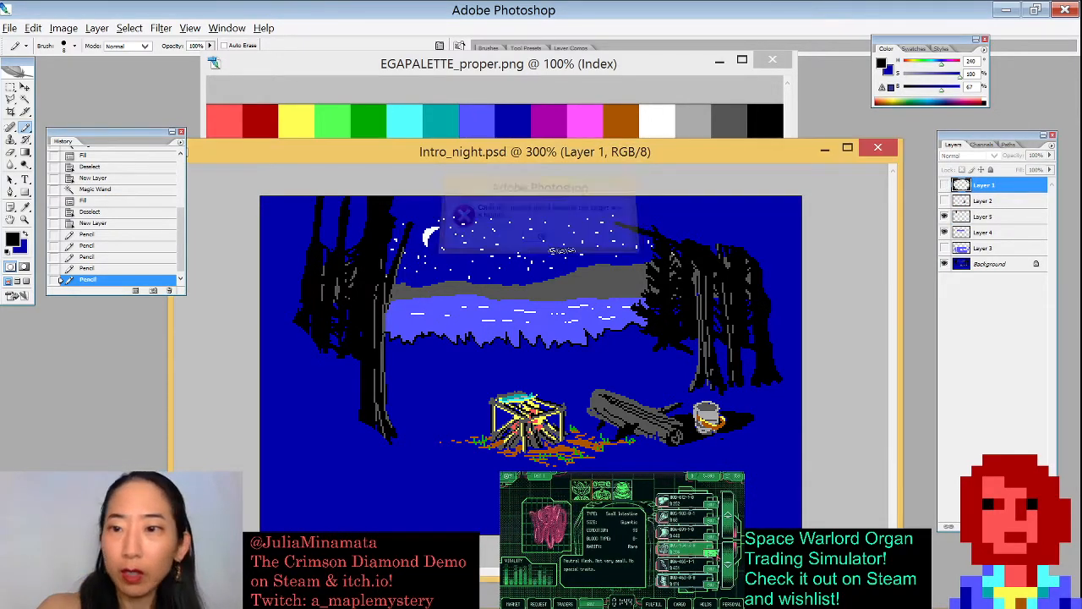
pyautogui.click(981, 218)
# - Paint two black tree trunks down the left edge of the scene with the Pencil
pyautogui.moveTo(316, 199)
pyautogui.mouseDown()
pyautogui.moveTo(313, 256)
pyautogui.moveTo(288, 320)
pyautogui.mouseUp()
pyautogui.moveTo(276, 199); pyautogui.dragTo(279, 321)
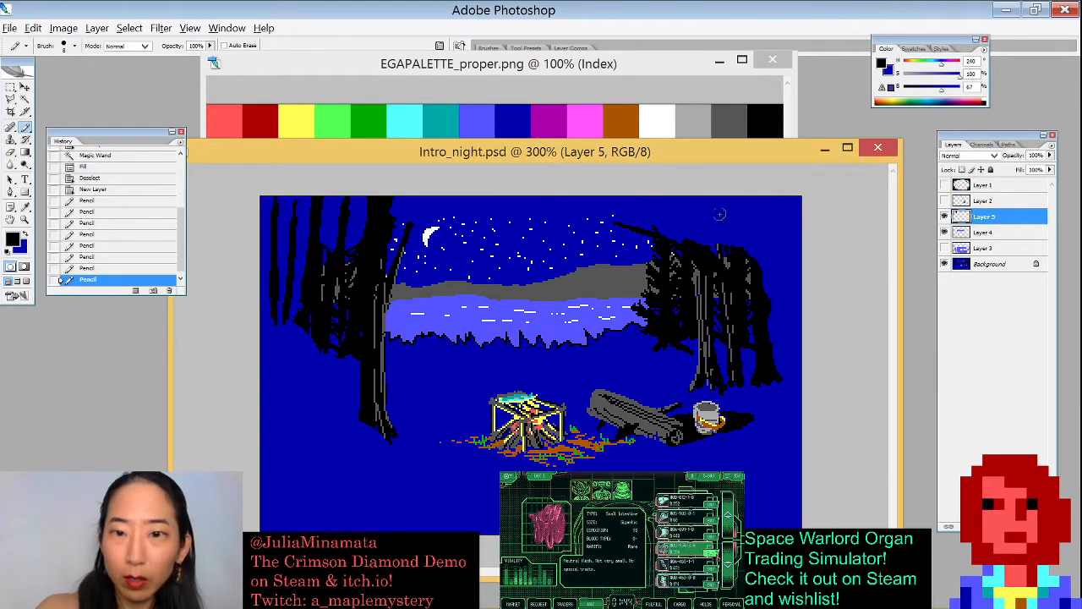
# - Paint black tree trunks in the upper-right forest, redoing one stroke
pyautogui.moveTo(740, 198)
pyautogui.mouseDown()
pyautogui.moveTo(754, 312)
pyautogui.moveTo(756, 185)
pyautogui.moveTo(770, 333)
pyautogui.mouseUp()
pyautogui.hotkey('ctrl', 'z')
pyautogui.moveTo(745, 200); pyautogui.dragTo(760, 325)
pyautogui.moveTo(698, 201); pyautogui.dragTo(700, 279)
pyautogui.moveTo(699, 193)
pyautogui.mouseDown()
pyautogui.moveTo(702, 255)
pyautogui.moveTo(689, 201)
pyautogui.moveTo(732, 223)
pyautogui.moveTo(725, 189)
pyautogui.moveTo(726, 245)
pyautogui.mouseUp()
pyautogui.moveTo(770, 193); pyautogui.dragTo(763, 264)
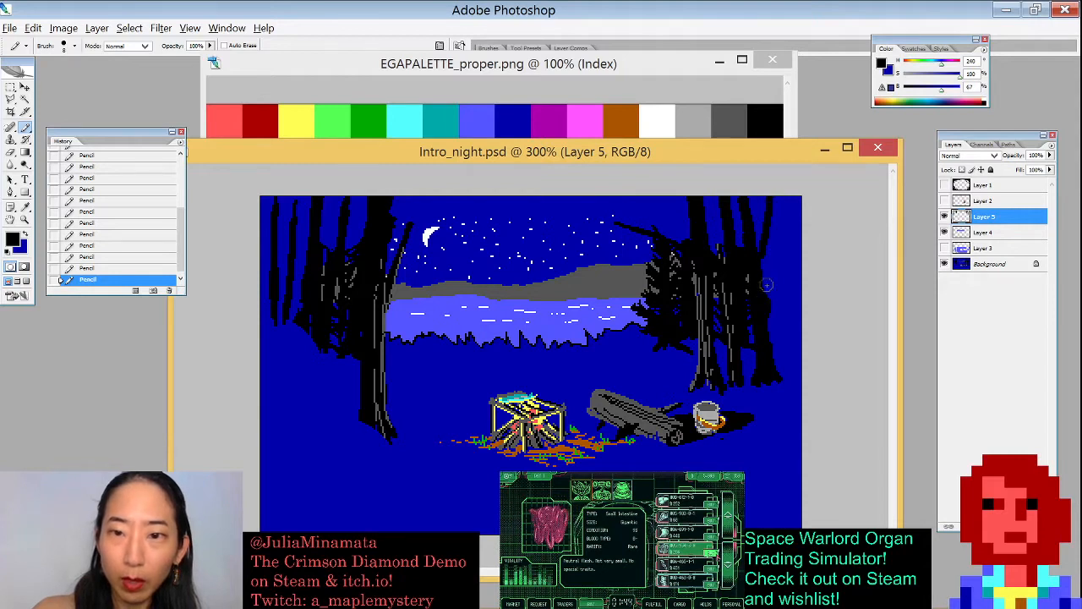
pyautogui.moveTo(673, 193); pyautogui.dragTo(686, 230)
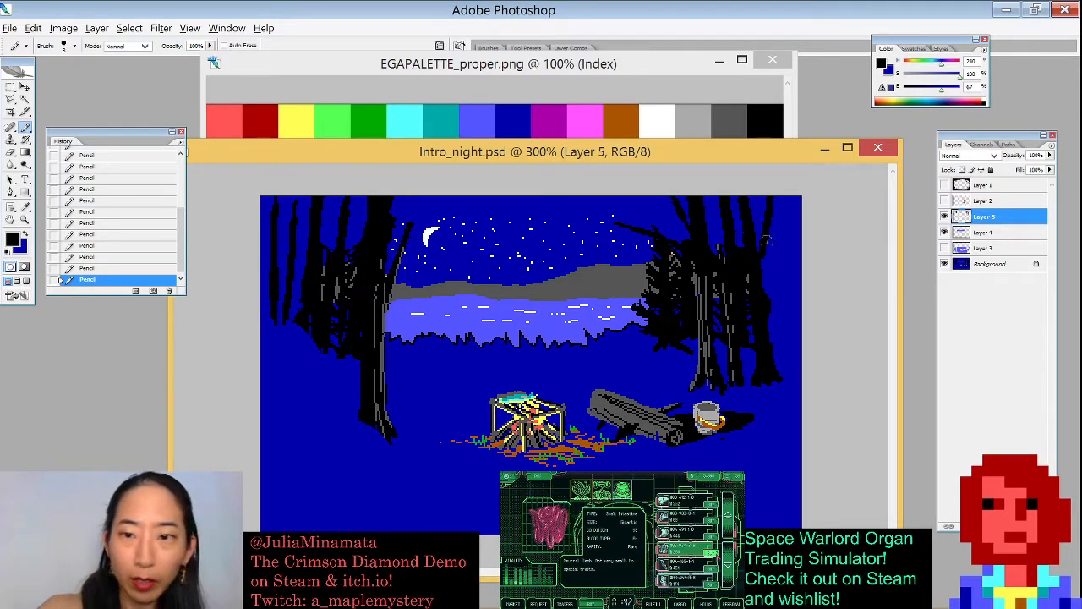
# - Paint a tall black trunk along the right edge of the scene down to the bottom
pyautogui.moveTo(793, 188); pyautogui.dragTo(771, 412)
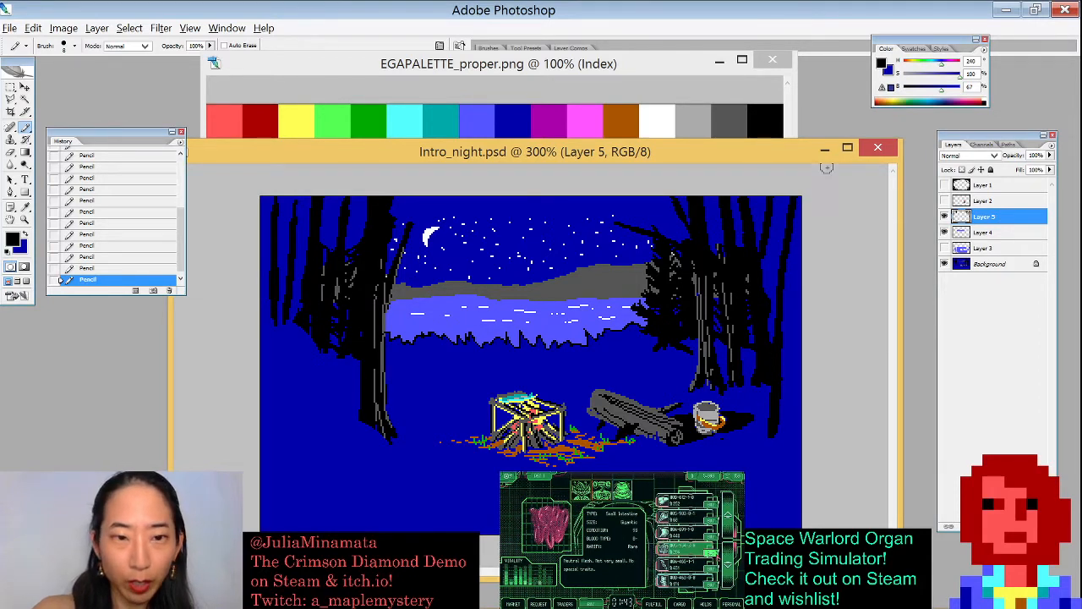
pyautogui.moveTo(797, 193); pyautogui.dragTo(774, 448)
pyautogui.moveTo(782, 283); pyautogui.dragTo(762, 497)
pyautogui.moveTo(797, 203); pyautogui.dragTo(788, 287)
pyautogui.moveTo(797, 218); pyautogui.dragTo(777, 421)
pyautogui.moveTo(794, 270); pyautogui.dragTo(774, 503)
pyautogui.moveTo(774, 382); pyautogui.dragTo(751, 497)
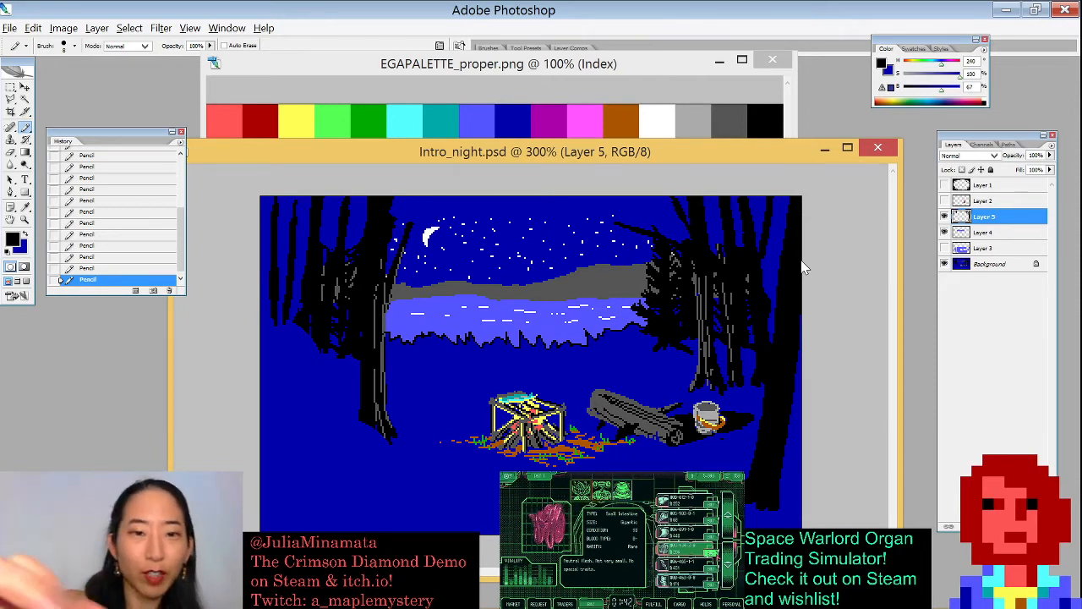
# - Paint a thick black trunk down the lower-left edge, redoing the first stroke
pyautogui.moveTo(262, 291); pyautogui.dragTo(273, 464)
pyautogui.hotkey('ctrl', 'z')
pyautogui.moveTo(259, 281)
pyautogui.mouseDown()
pyautogui.moveTo(290, 500)
pyautogui.moveTo(283, 488)
pyautogui.mouseUp()
pyautogui.moveTo(259, 265); pyautogui.dragTo(290, 488)
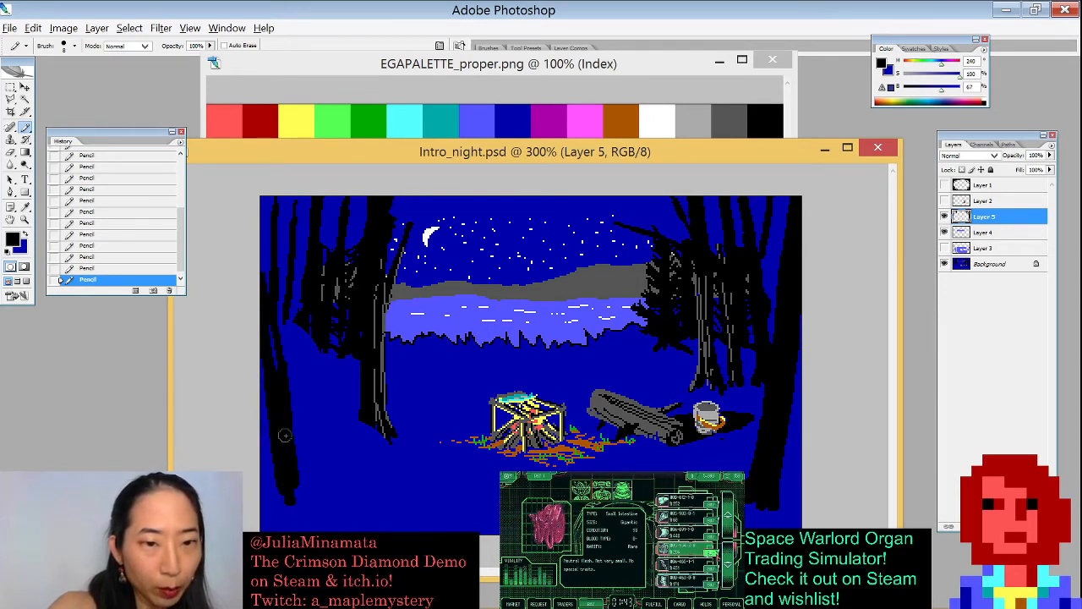
pyautogui.moveTo(291, 398)
pyautogui.mouseDown()
pyautogui.moveTo(315, 500)
pyautogui.moveTo(336, 512)
pyautogui.mouseUp()
pyautogui.moveTo(296, 482); pyautogui.dragTo(276, 512)
pyautogui.moveTo(303, 450); pyautogui.dragTo(269, 506)
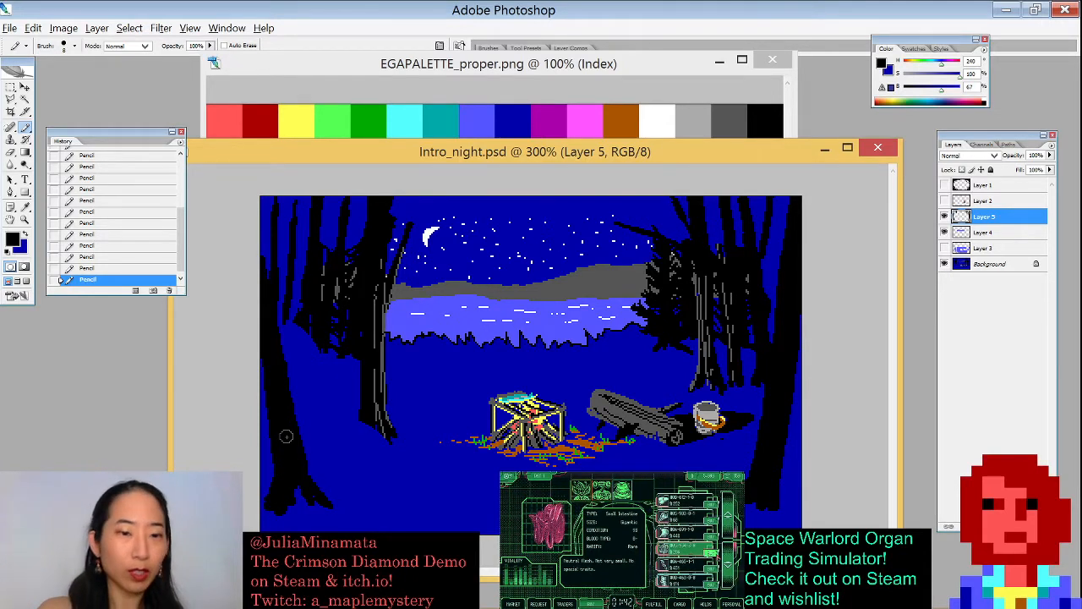
# - Reshape the lower-left trunk with the Eraser at adjusted brush sizes, then switch back to the Pencil
pyautogui.press('e')
pyautogui.moveTo(288, 363); pyautogui.dragTo(298, 474)
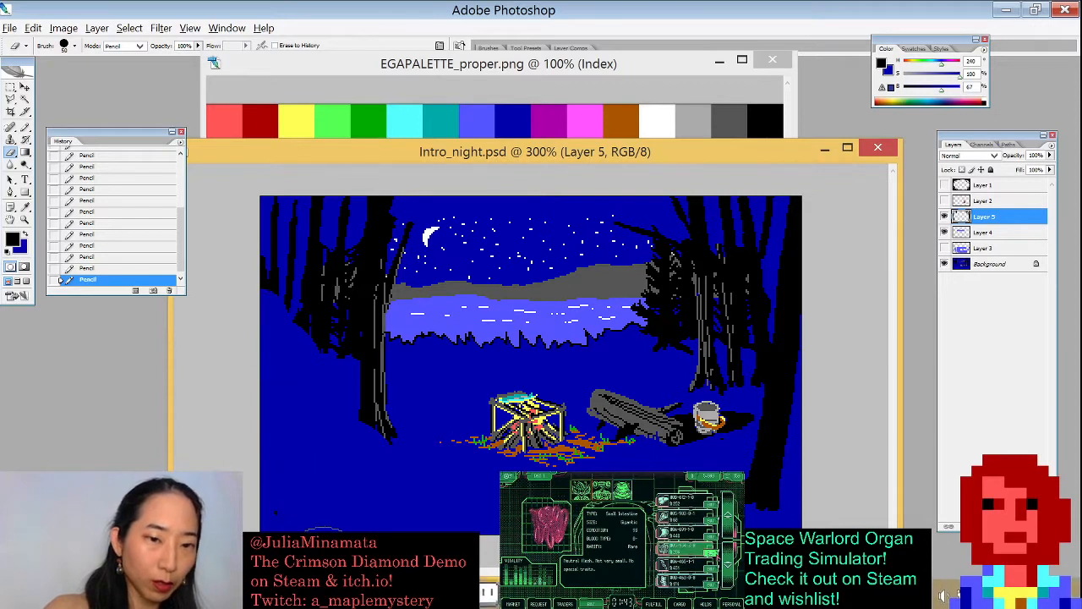
pyautogui.moveTo(313, 417); pyautogui.dragTo(296, 493)
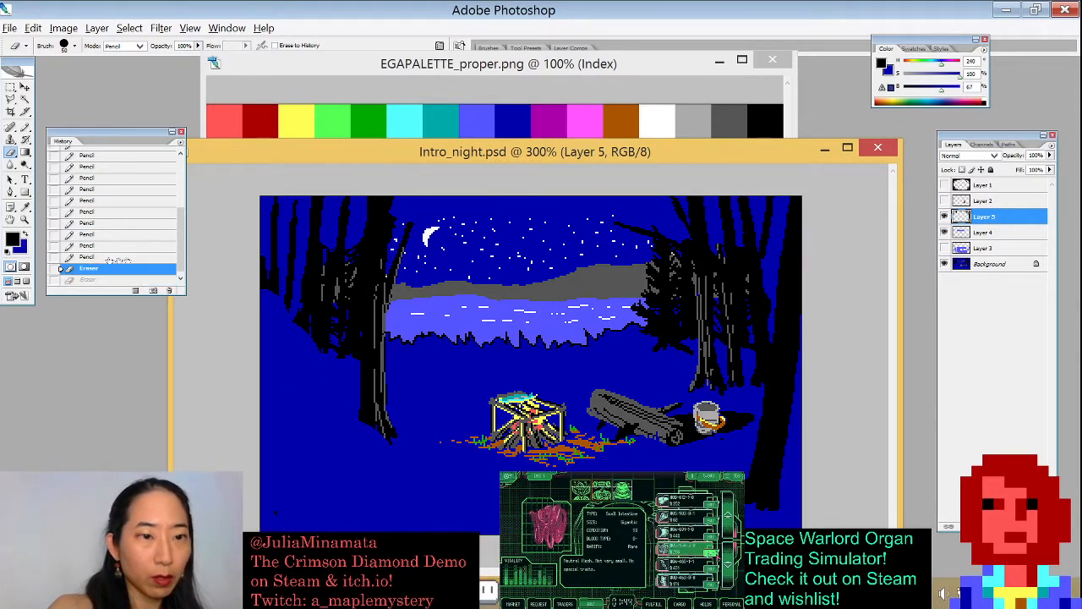
pyautogui.click(105, 257)
pyautogui.moveTo(283, 488); pyautogui.dragTo(308, 473)
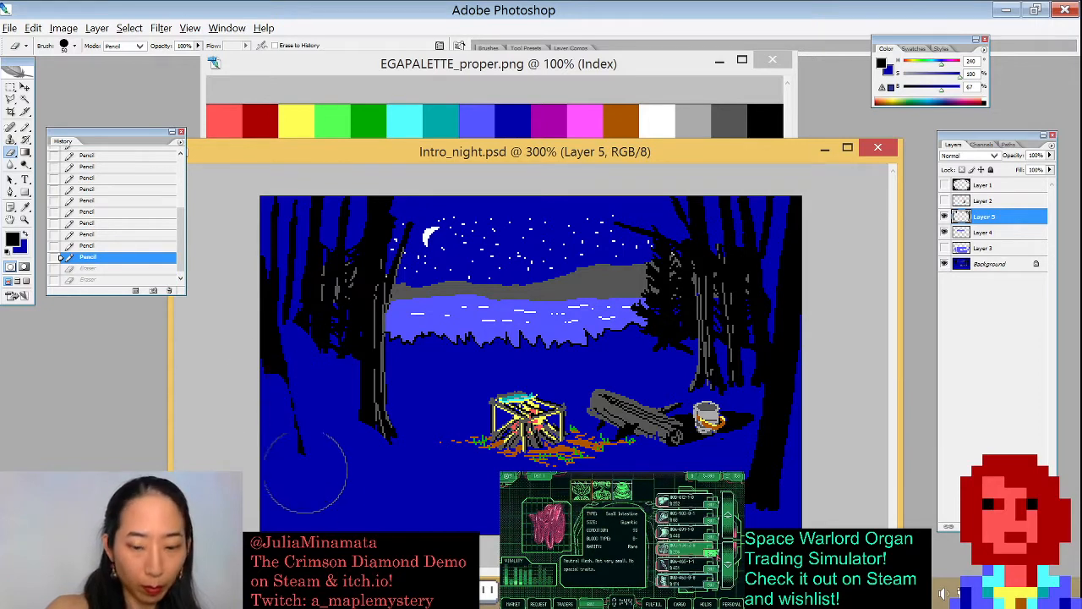
pyautogui.press('[')
pyautogui.press('[')
pyautogui.press('[')
pyautogui.press('[')
pyautogui.press('[')
pyautogui.press(']')
pyautogui.press(']')
pyautogui.press(']')
pyautogui.moveTo(258, 272)
pyautogui.mouseDown()
pyautogui.moveTo(274, 376)
pyautogui.moveTo(305, 419)
pyautogui.mouseUp()
pyautogui.moveTo(292, 336)
pyautogui.mouseDown()
pyautogui.moveTo(269, 283)
pyautogui.moveTo(287, 495)
pyautogui.mouseUp()
pyautogui.press('b')
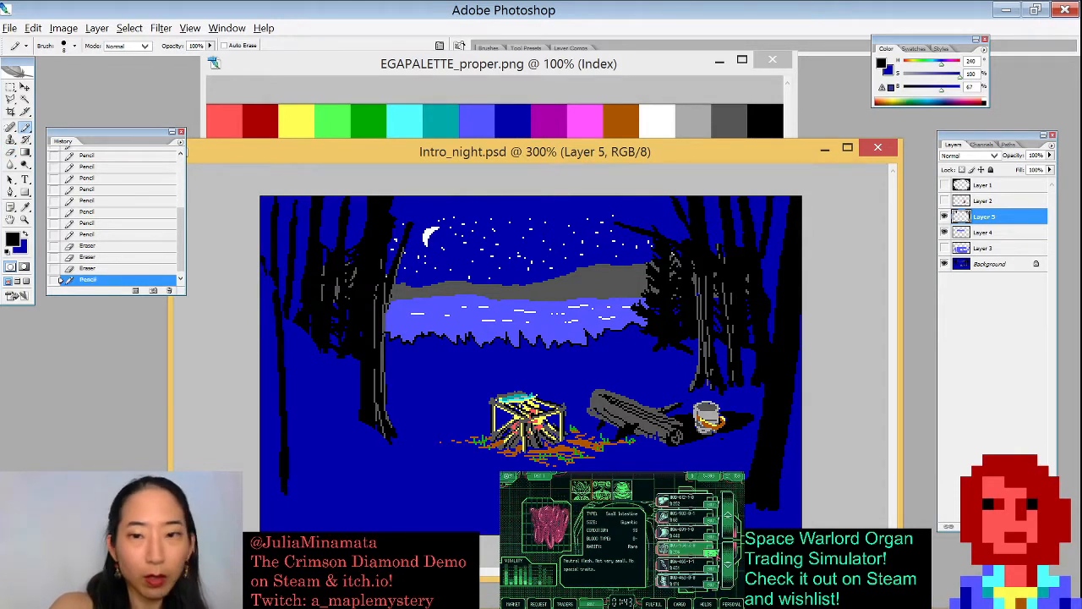
# - Extend the lower-left trunk to the bottom edge with black Pencil strokes, undoing one attempt
pyautogui.hotkey('ctrl', 'z')
pyautogui.moveTo(277, 292); pyautogui.dragTo(300, 530)
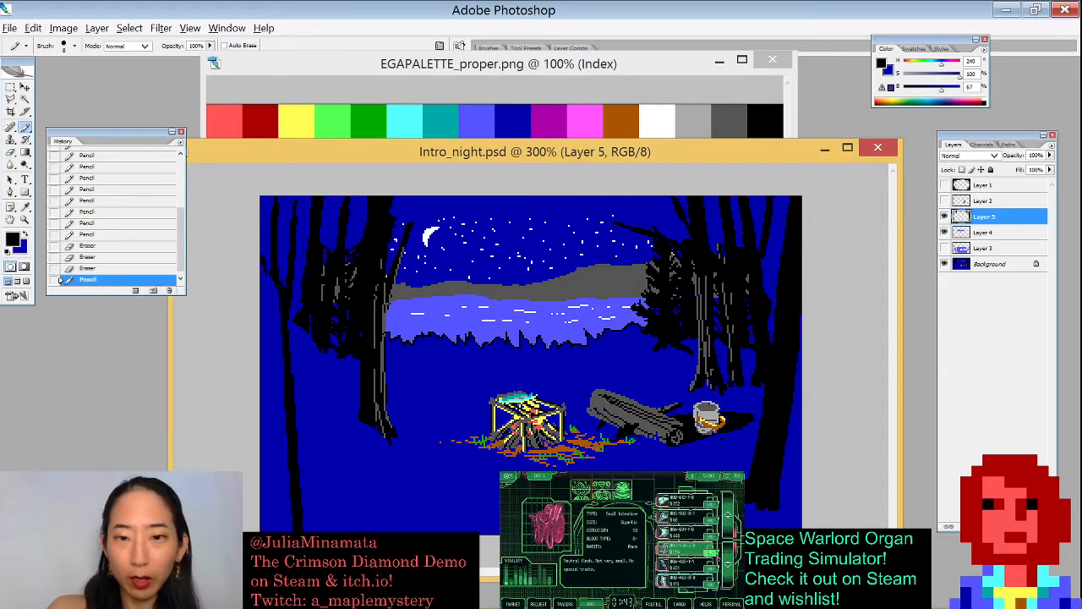
pyautogui.moveTo(293, 326); pyautogui.dragTo(310, 527)
pyautogui.moveTo(298, 304); pyautogui.dragTo(305, 494)
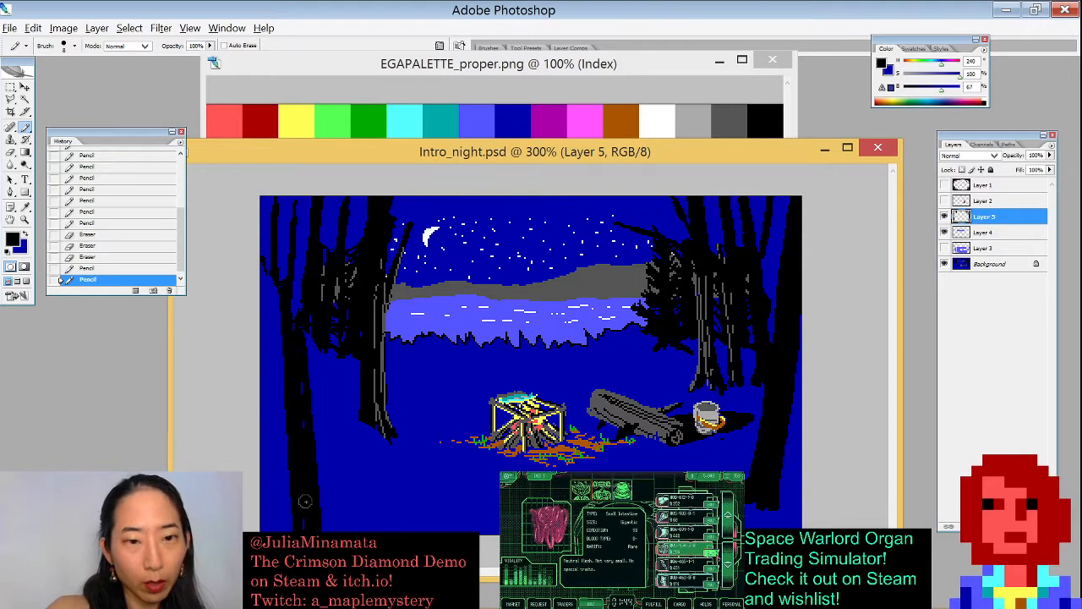
pyautogui.moveTo(281, 311)
pyautogui.mouseDown()
pyautogui.moveTo(292, 372)
pyautogui.moveTo(306, 355)
pyautogui.moveTo(336, 530)
pyautogui.mouseUp()
pyautogui.hotkey('ctrl', 'z')
pyautogui.moveTo(304, 370); pyautogui.dragTo(310, 527)
pyautogui.moveTo(295, 408); pyautogui.dragTo(300, 525)
pyautogui.moveTo(292, 348); pyautogui.dragTo(326, 530)
pyautogui.moveTo(311, 456); pyautogui.dragTo(324, 529)
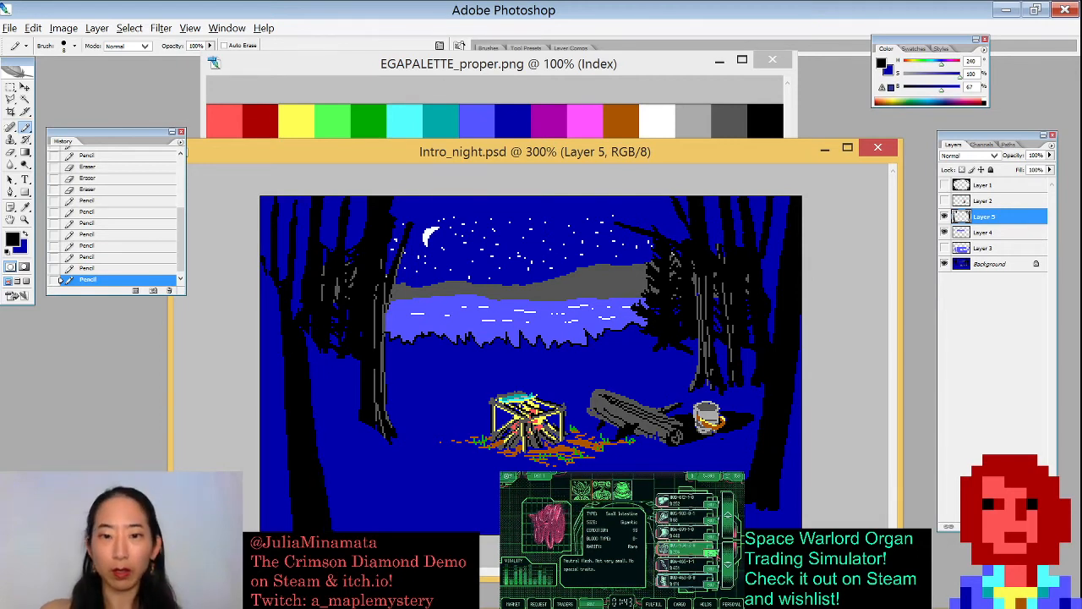
pyautogui.moveTo(280, 289)
pyautogui.mouseDown()
pyautogui.moveTo(274, 262)
pyautogui.moveTo(288, 529)
pyautogui.mouseUp()
# - Erase small bits at the lower-left trunk's base and add a black pixel with the Pencil
pyautogui.press('e')
pyautogui.moveTo(324, 476); pyautogui.dragTo(329, 529)
pyautogui.moveTo(328, 431); pyautogui.dragTo(331, 479)
pyautogui.press('b')
pyautogui.click(309, 525)
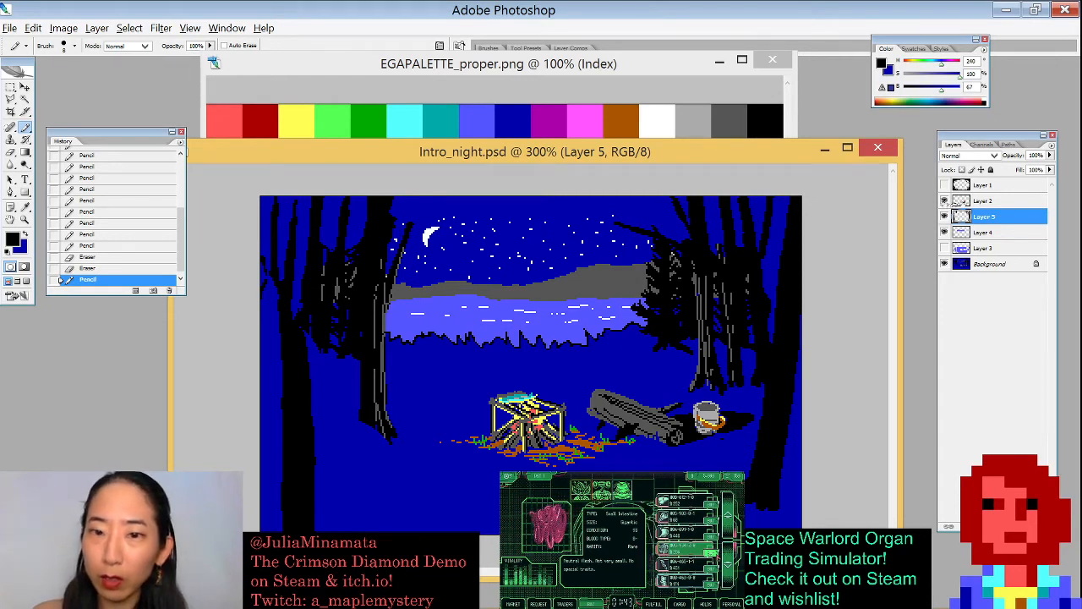
# - Show the character layer and paint black strokes onto the upper-right trunks
pyautogui.click(944, 231)
pyautogui.moveTo(758, 193); pyautogui.dragTo(777, 328)
pyautogui.hotkey('ctrl', 'z')
pyautogui.moveTo(758, 193); pyautogui.dragTo(778, 287)
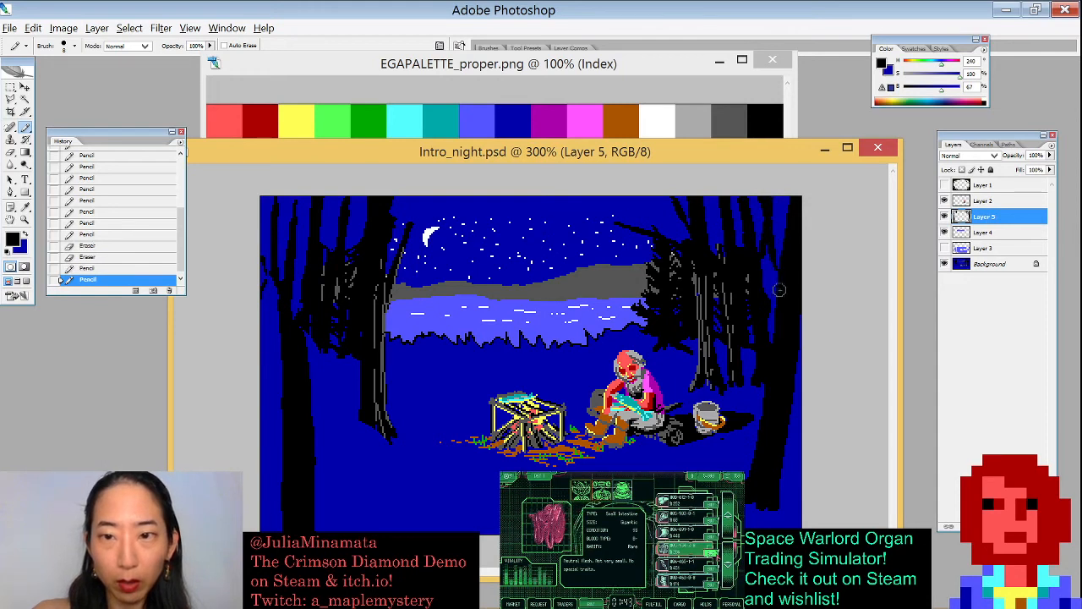
pyautogui.moveTo(750, 223)
pyautogui.mouseDown()
pyautogui.moveTo(734, 263)
pyautogui.moveTo(722, 228)
pyautogui.moveTo(712, 257)
pyautogui.mouseUp()
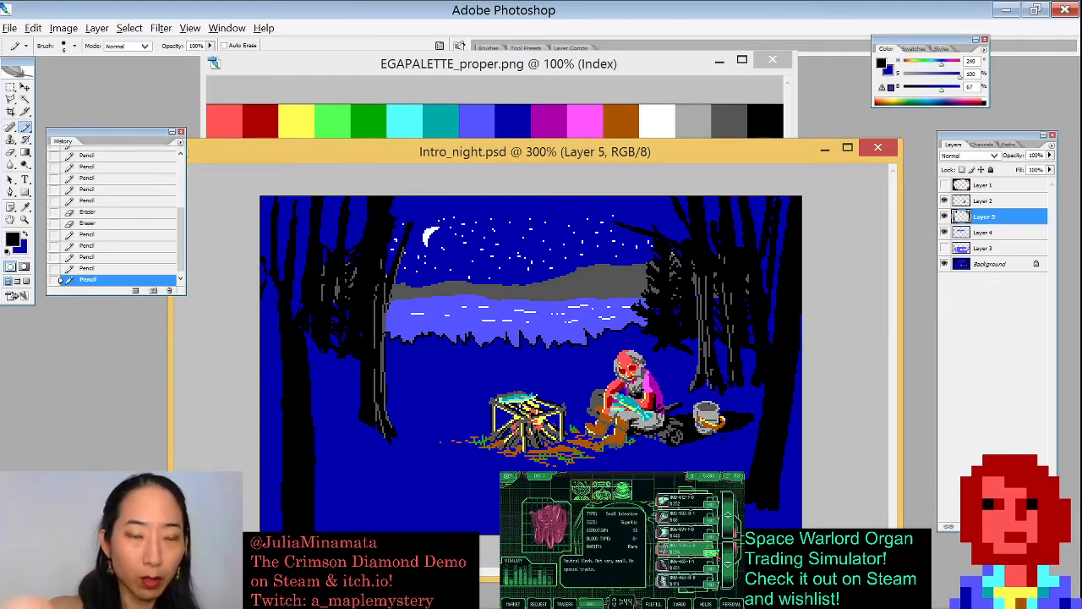
# - Paint black Pencil strokes forming a small tree at the left end of the river
pyautogui.moveTo(406, 282); pyautogui.dragTo(408, 364)
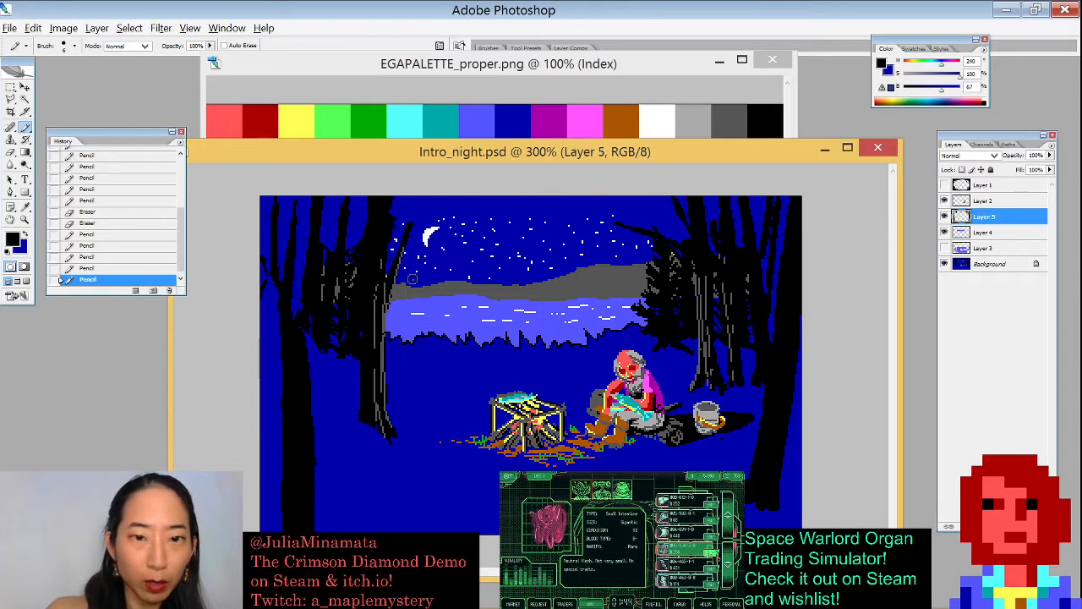
pyautogui.moveTo(399, 279)
pyautogui.mouseDown()
pyautogui.moveTo(406, 305)
pyautogui.moveTo(419, 306)
pyautogui.moveTo(396, 312)
pyautogui.moveTo(415, 317)
pyautogui.moveTo(403, 349)
pyautogui.moveTo(410, 366)
pyautogui.moveTo(407, 341)
pyautogui.moveTo(428, 339)
pyautogui.moveTo(387, 357)
pyautogui.moveTo(421, 347)
pyautogui.mouseUp()
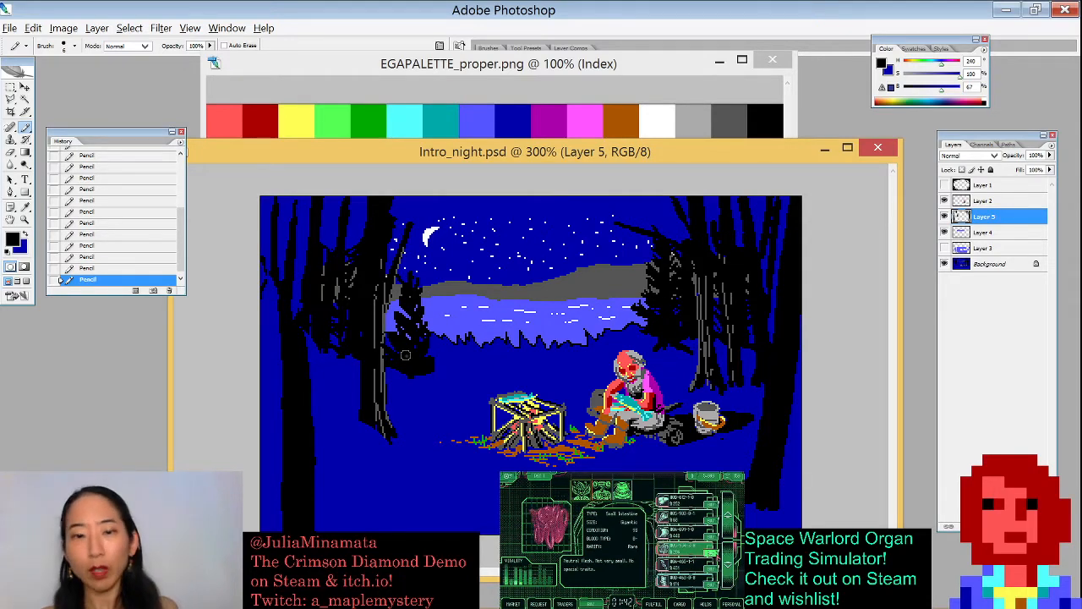
pyautogui.press('w')
pyautogui.click(674, 261)
pyautogui.hotkey('ctrl', 'd')
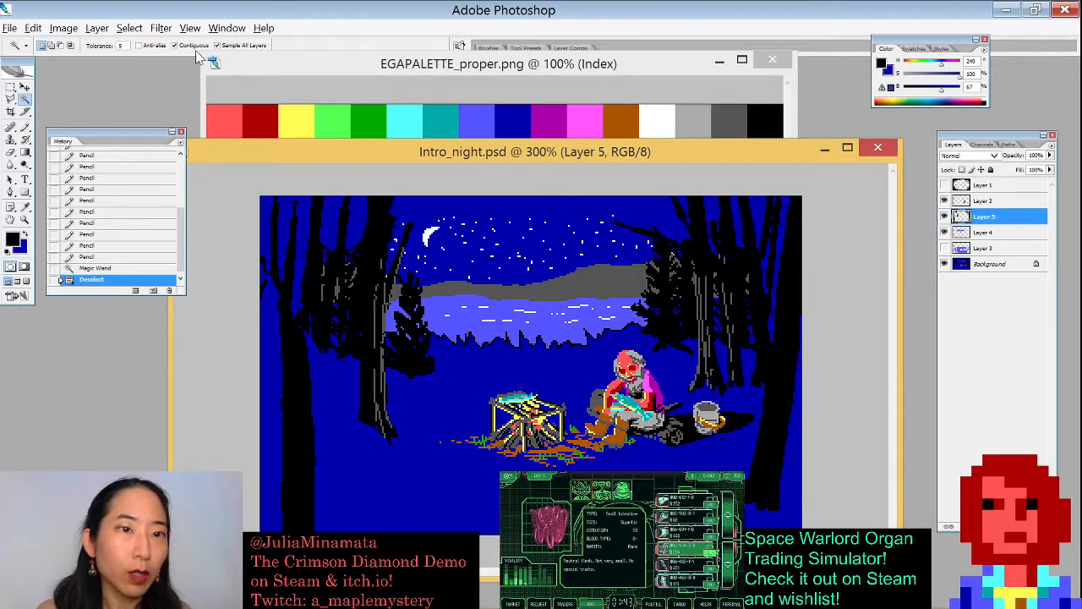
# - Select the black areas non-contiguously with the Magic Wand, paint blue strokes near the campsite, deselect and swap colors back
pyautogui.click(665, 332)
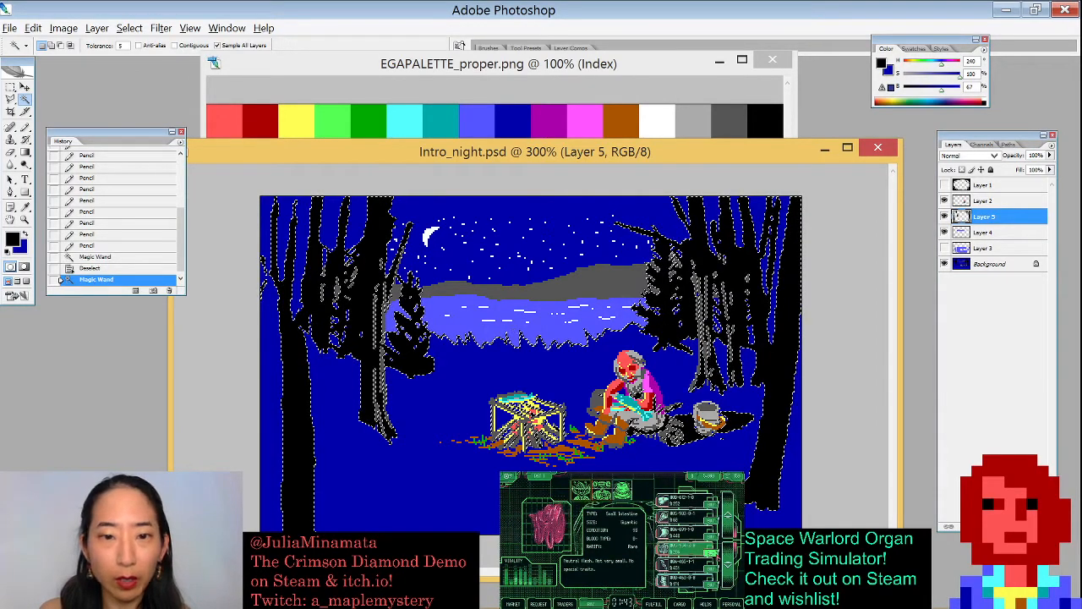
pyautogui.press('b')
pyautogui.press('x')
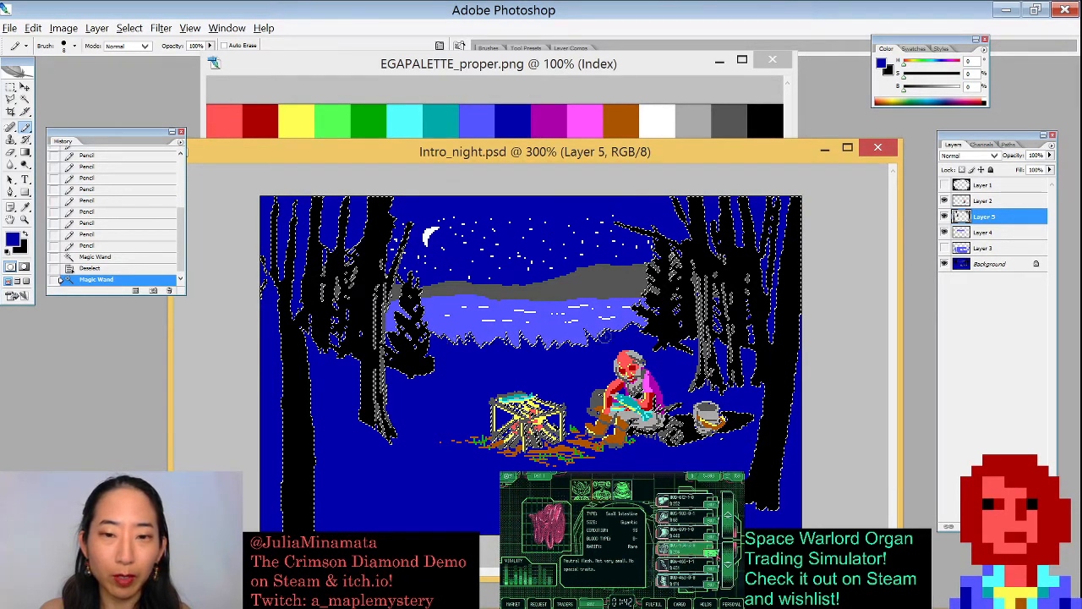
pyautogui.moveTo(621, 333); pyautogui.dragTo(633, 328)
pyautogui.hotkey('ctrl', 'd')
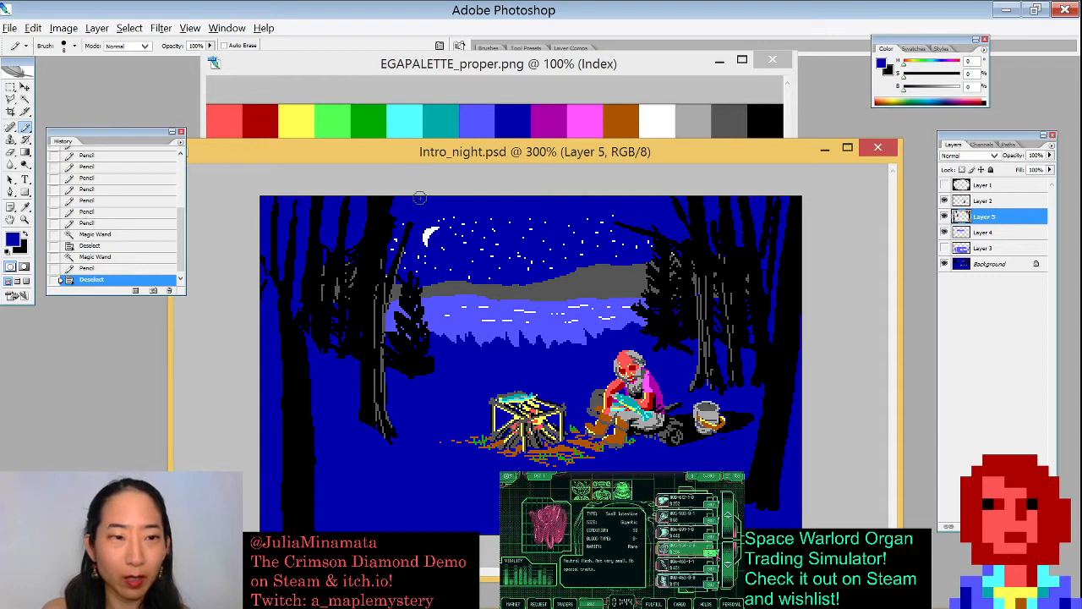
pyautogui.press('x')
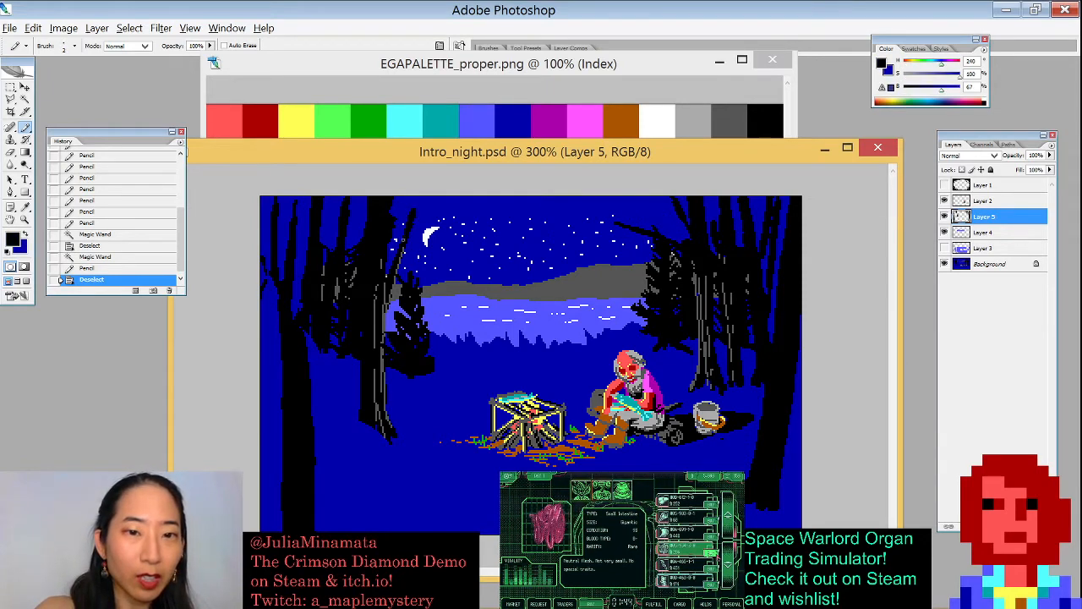
# - Touch up single pixels on the left tree trunks with a small black Pencil, undoing two misplaced marks
pyautogui.click(413, 221)
pyautogui.hotkey('ctrl', 'z')
pyautogui.click(411, 216)
pyautogui.click(412, 213)
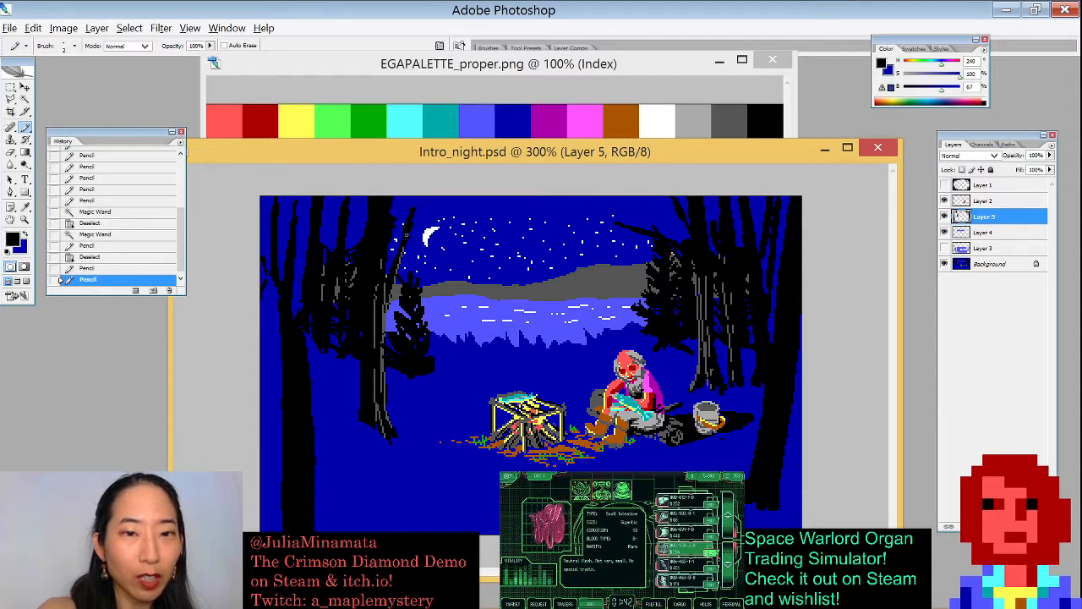
pyautogui.moveTo(335, 234); pyautogui.dragTo(328, 270)
pyautogui.moveTo(359, 206); pyautogui.dragTo(355, 215)
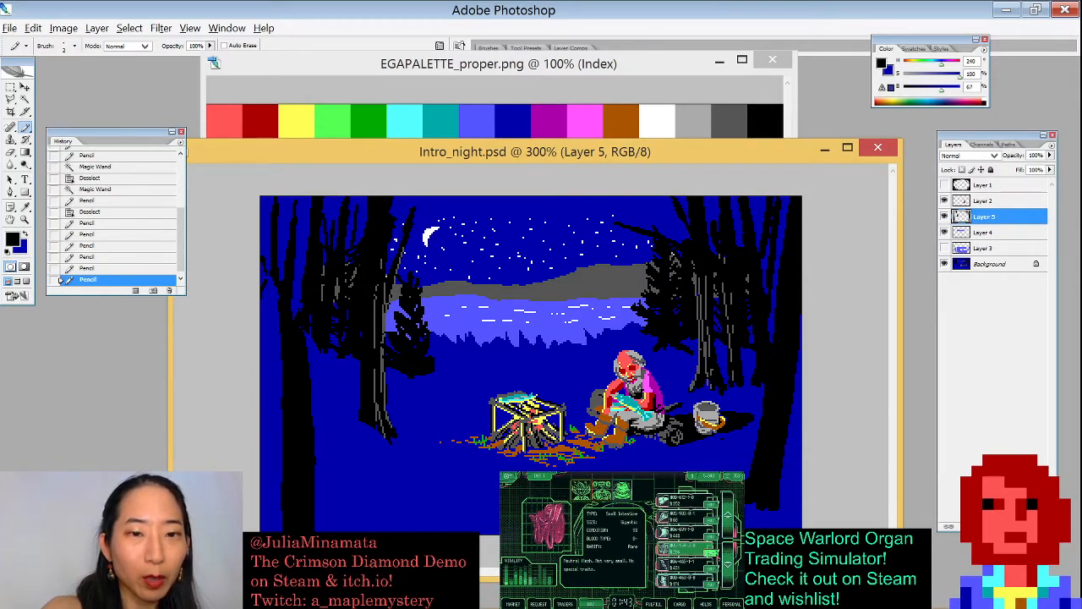
pyautogui.hotkey('ctrl', 'z')
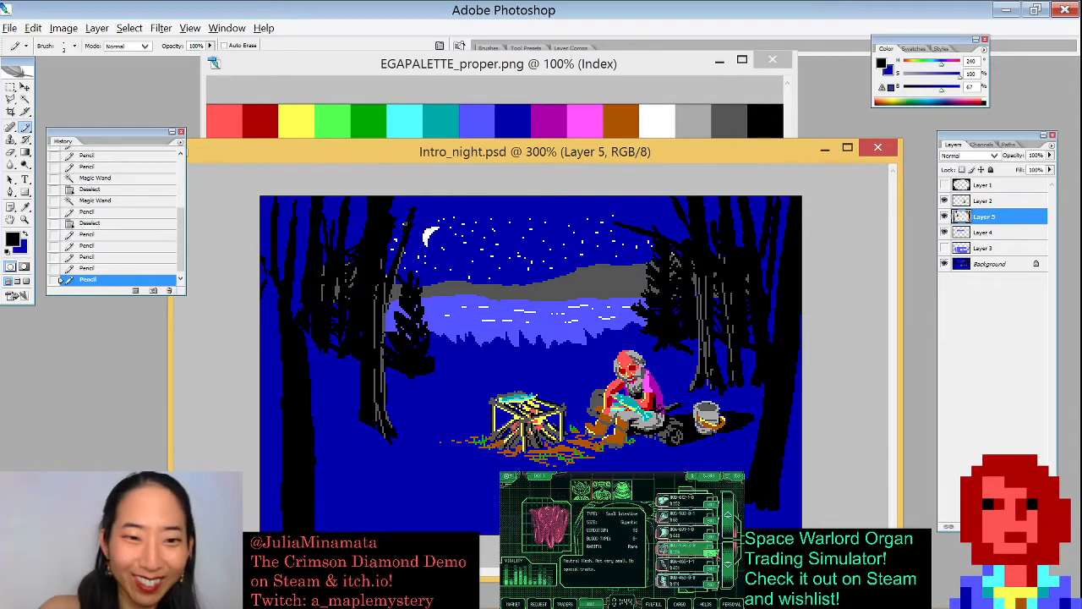
pyautogui.moveTo(296, 307)
pyautogui.mouseDown()
pyautogui.moveTo(289, 294)
pyautogui.moveTo(296, 306)
pyautogui.mouseUp()
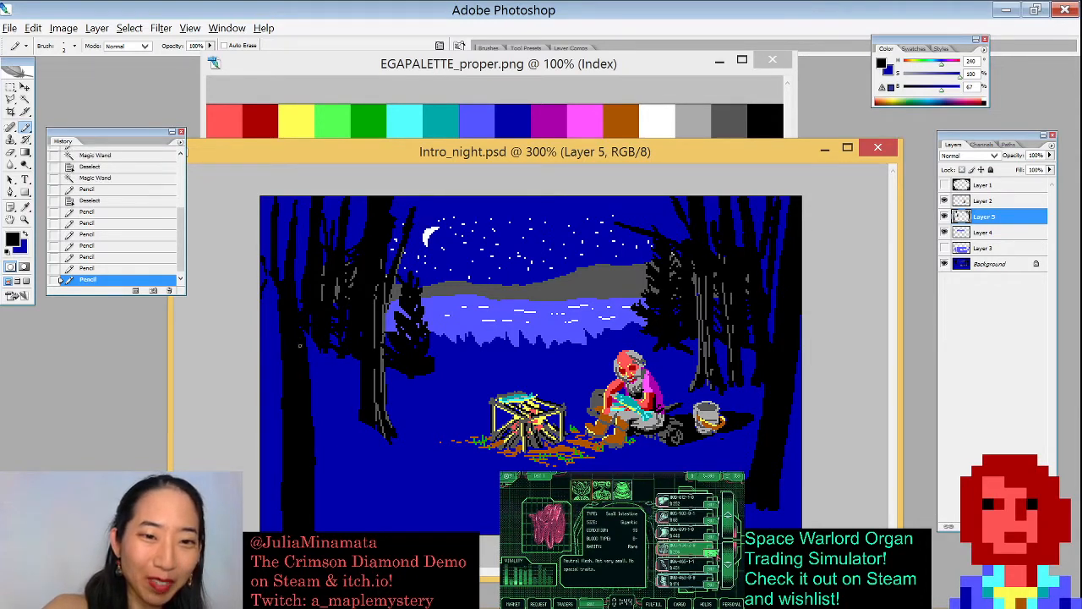
pyautogui.moveTo(294, 205); pyautogui.dragTo(296, 199)
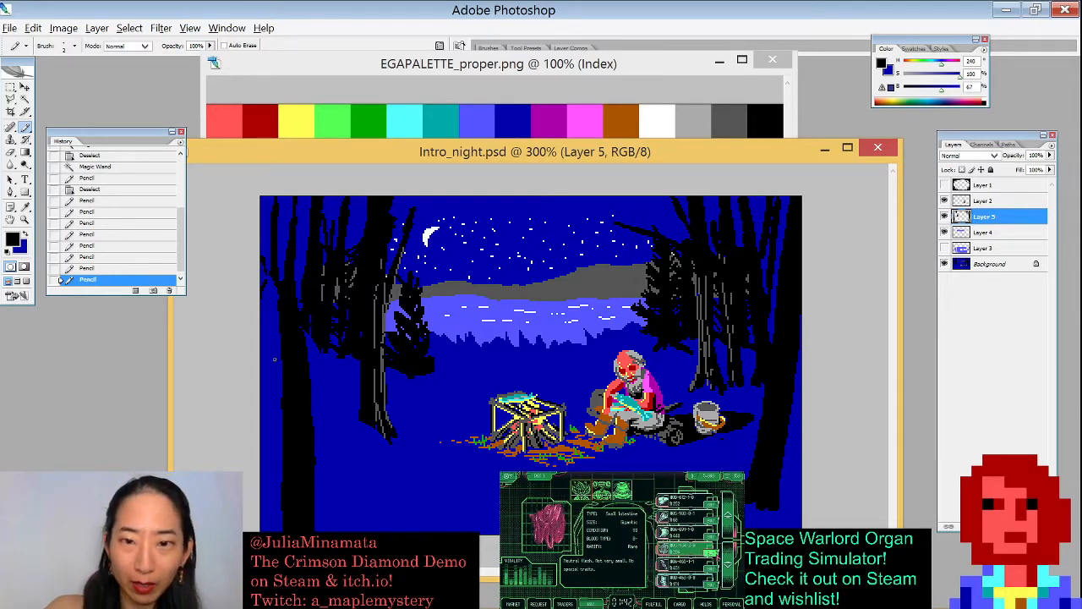
# - Magic Wand-select the black areas, paint dark strokes with an enlarged Pencil along the upper-left and upper-right tree edges, then deselect
pyautogui.press('w')
pyautogui.click(340, 389)
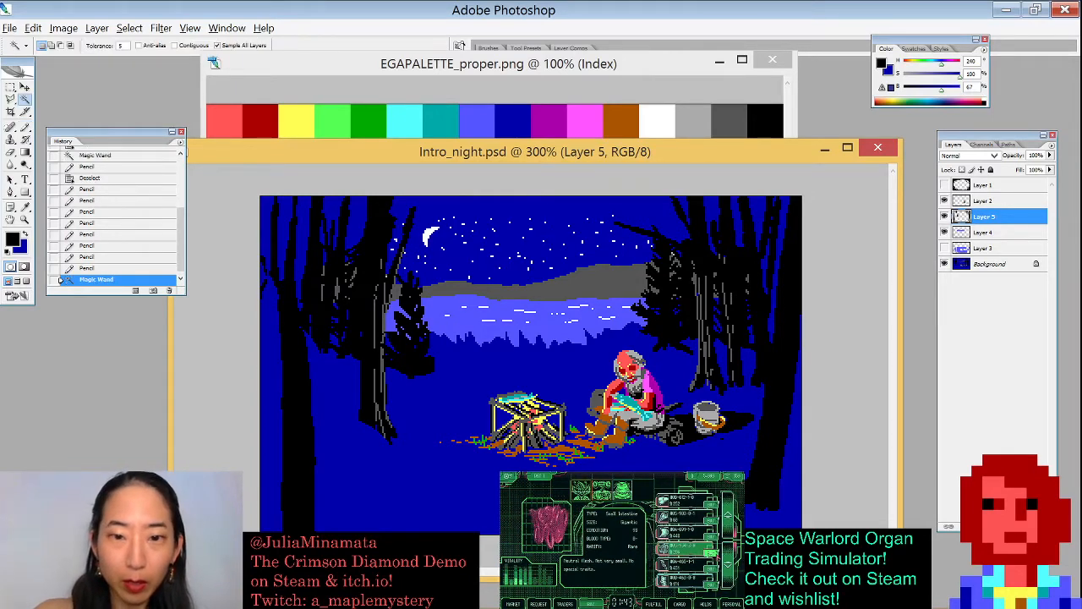
pyautogui.press('b')
pyautogui.keyDown('alt'); pyautogui.click(626, 272); pyautogui.keyUp('alt')
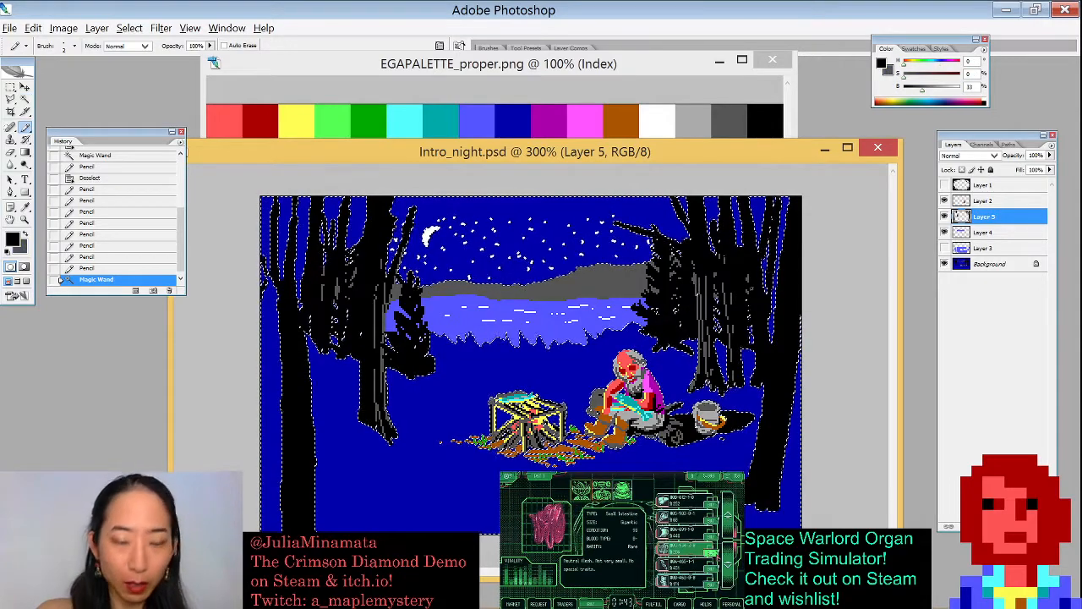
pyautogui.press('x')
pyautogui.press(']')
pyautogui.press(']')
pyautogui.press(']')
pyautogui.press(']')
pyautogui.press(']')
pyautogui.press(']')
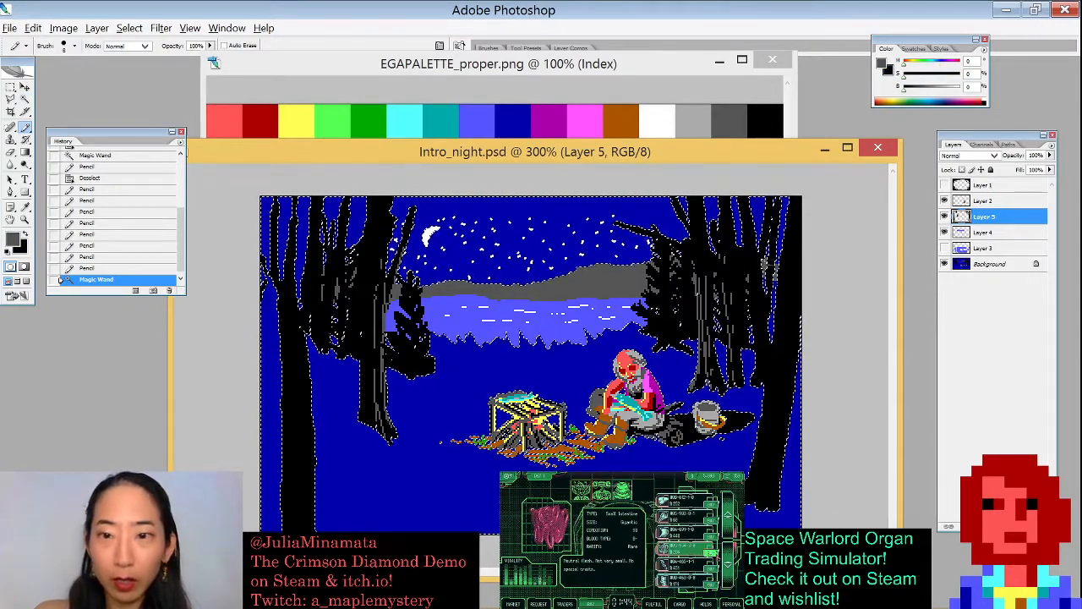
pyautogui.moveTo(769, 272); pyautogui.dragTo(771, 283)
pyautogui.moveTo(268, 272)
pyautogui.mouseDown()
pyautogui.moveTo(271, 297)
pyautogui.moveTo(308, 289)
pyautogui.moveTo(279, 296)
pyautogui.mouseUp()
pyautogui.hotkey('ctrl', 'd')
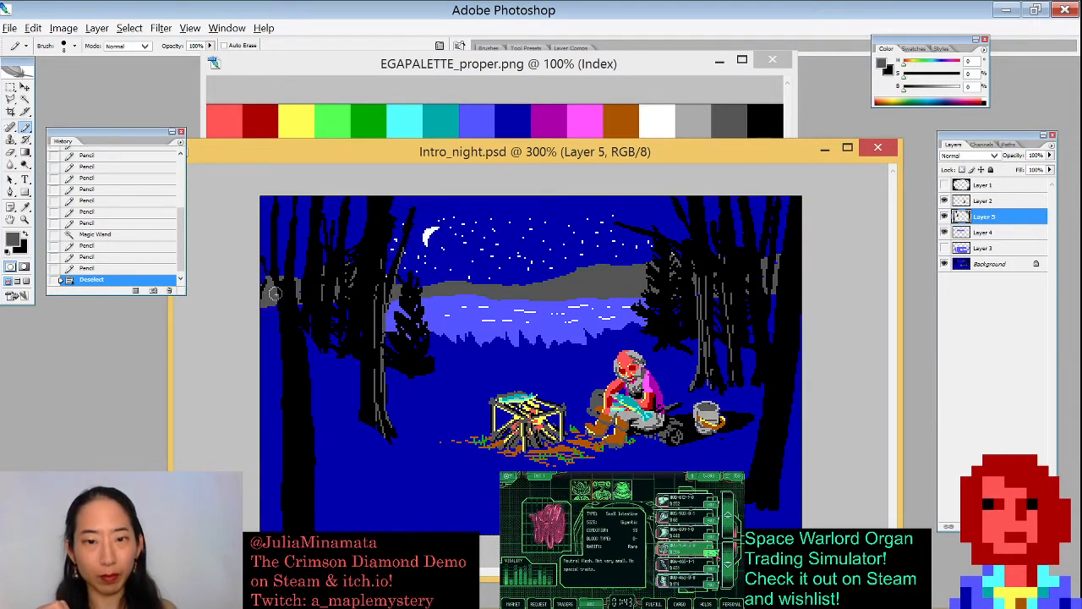
# - Reselect the black trees with the Magic Wand, dab blue Pencil pixels into their edges, deselect, and paint a black stroke at the left trunk's base
pyautogui.press('w')
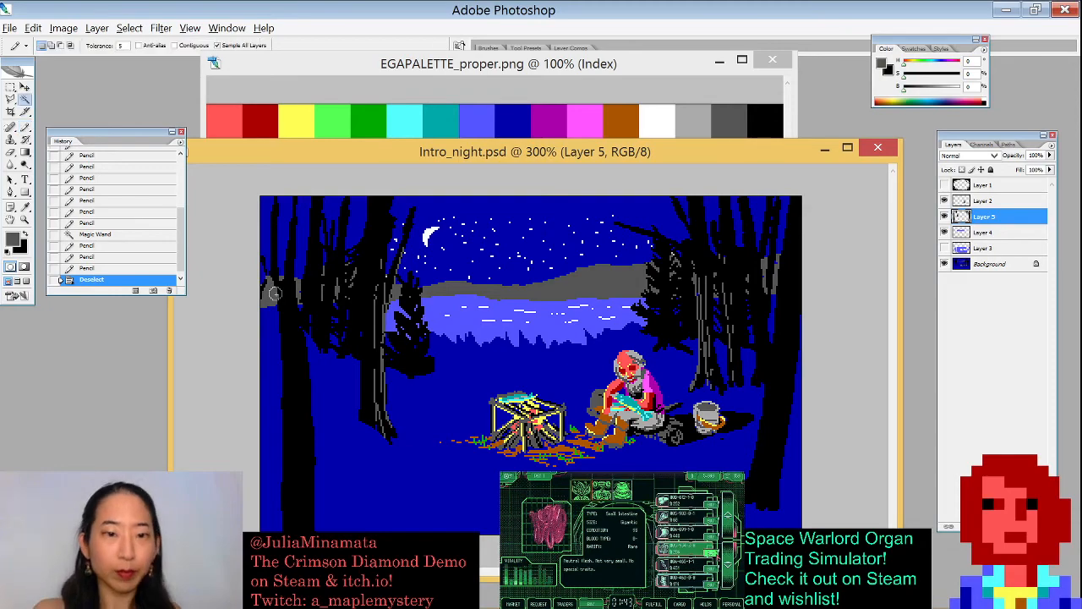
pyautogui.click(273, 292)
pyautogui.press('b')
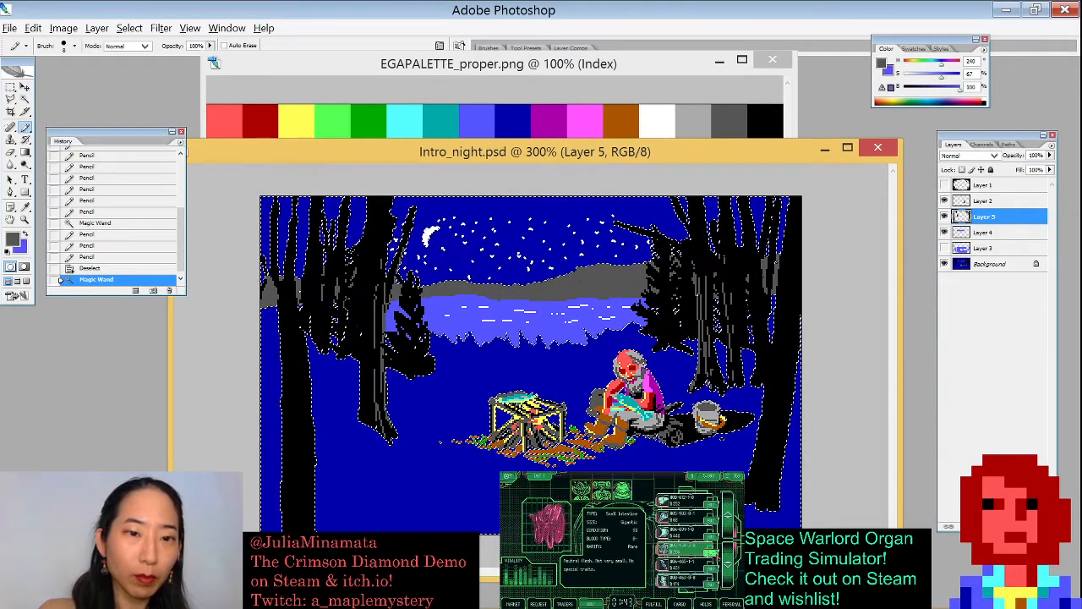
pyautogui.click(356, 319)
pyautogui.press('x')
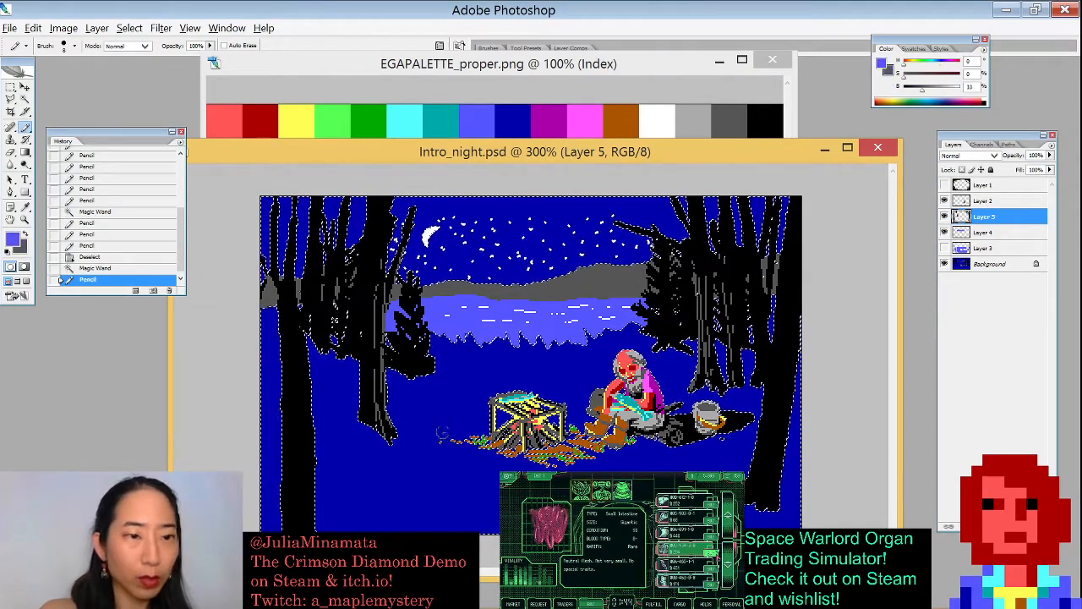
pyautogui.click(329, 299)
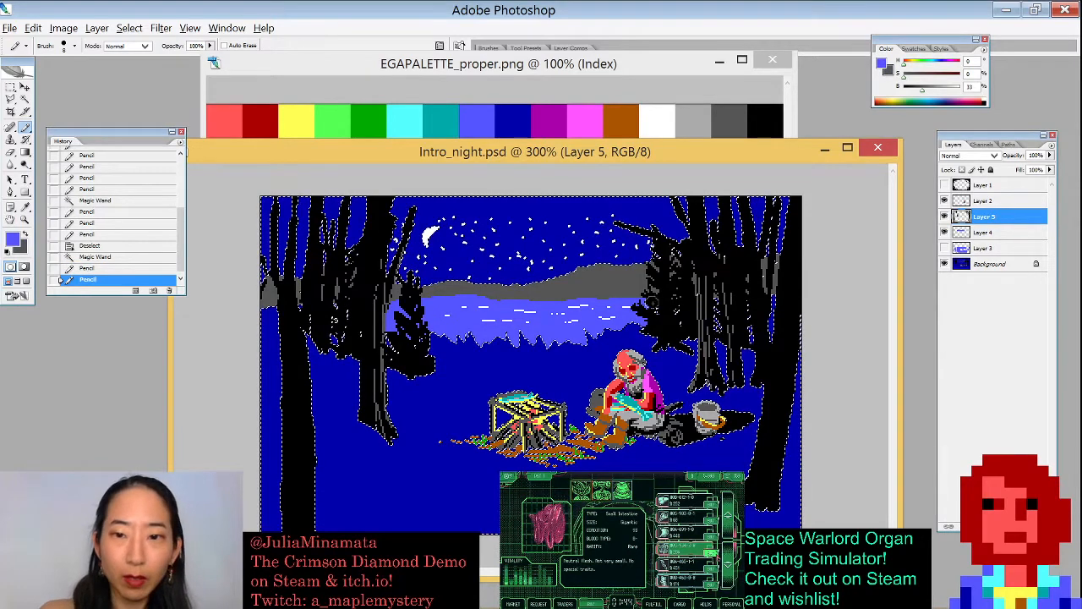
pyautogui.click(680, 307)
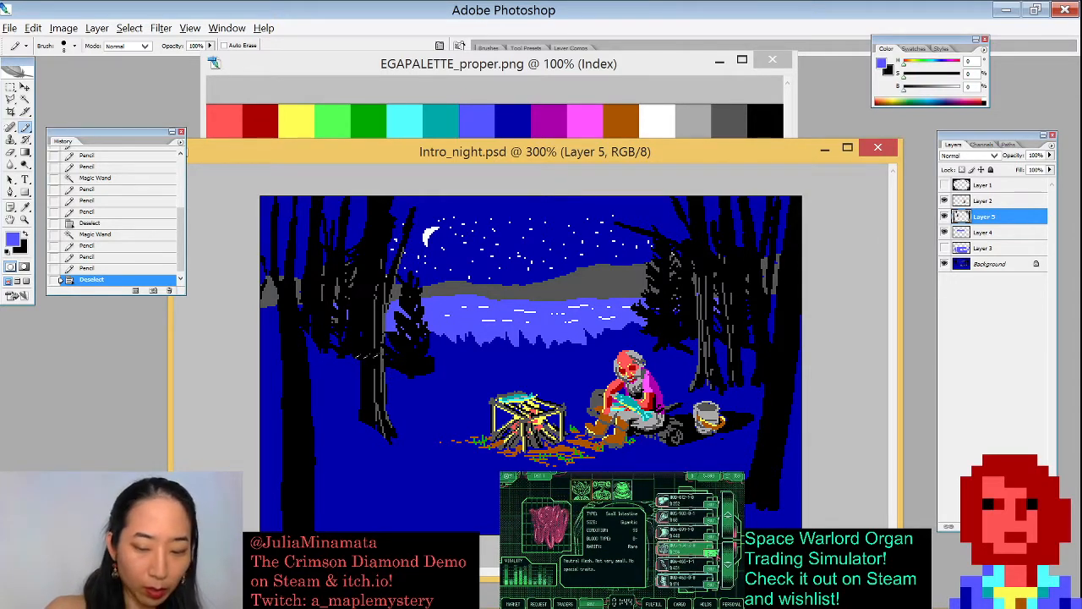
pyautogui.press('x')
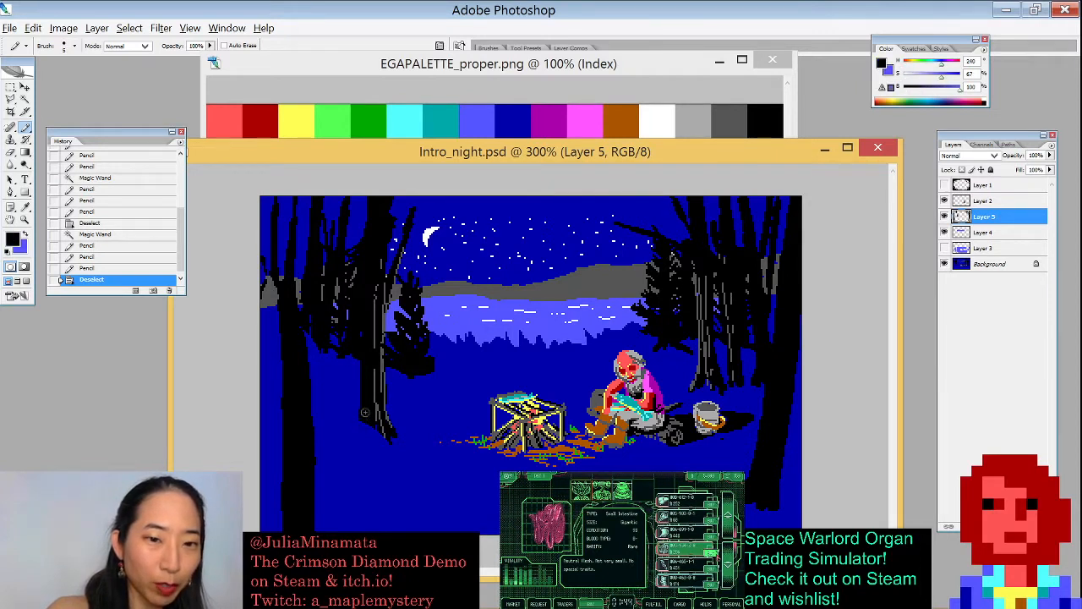
pyautogui.moveTo(365, 419)
pyautogui.mouseDown()
pyautogui.moveTo(351, 443)
pyautogui.moveTo(369, 422)
pyautogui.moveTo(380, 432)
pyautogui.mouseUp()
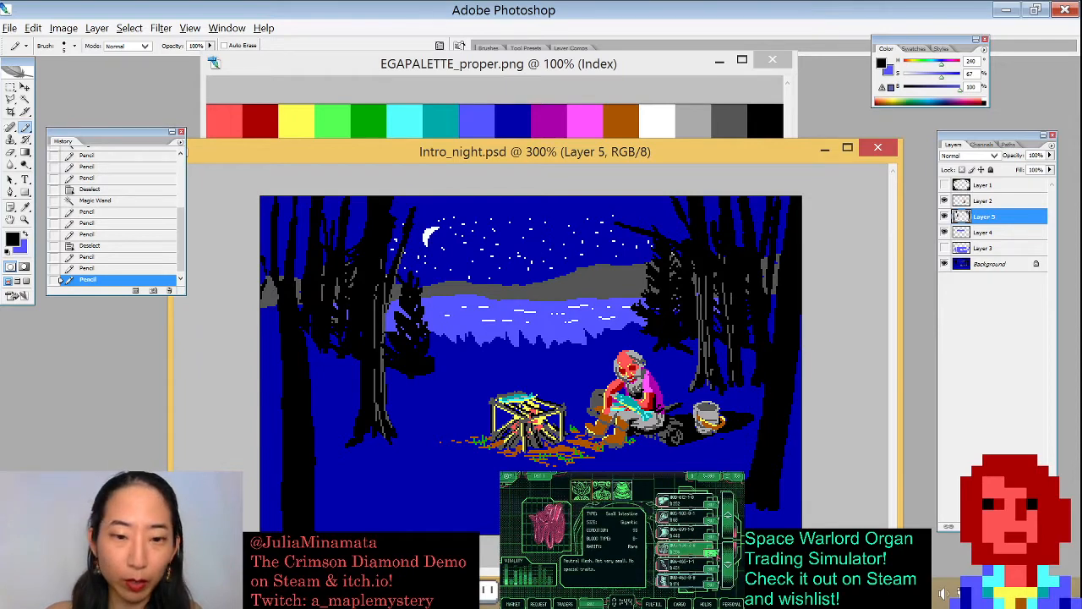
# - Toggle the visibility of Layers 5, 2 and 1 to compare the scene with and without each layer
pyautogui.hotkey('alt', 'Tab')
pyautogui.hotkey('alt', 'Tab')
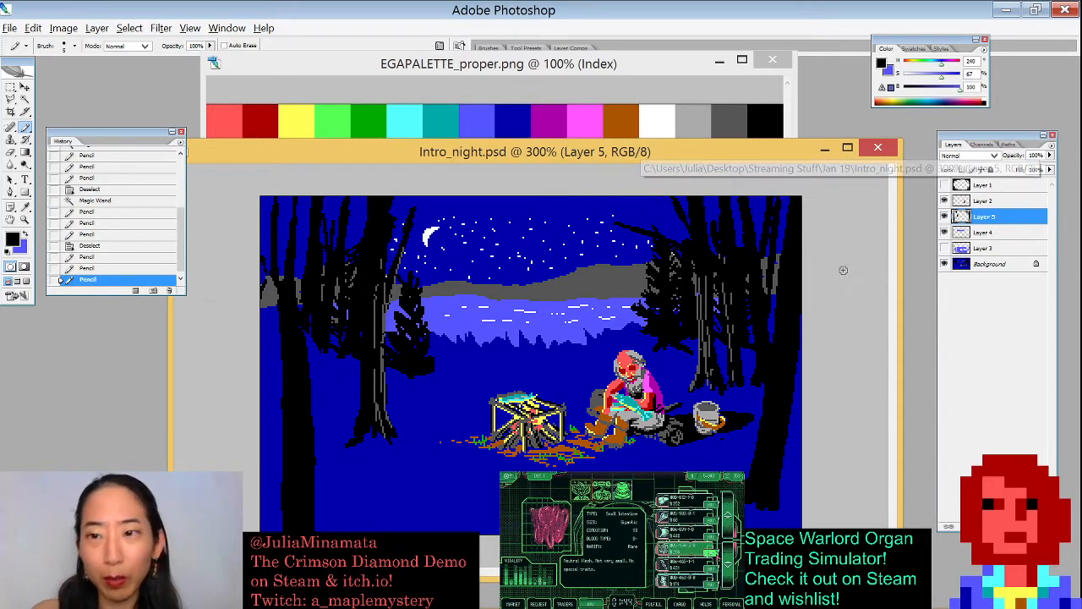
pyautogui.click(945, 217)
pyautogui.click(944, 216)
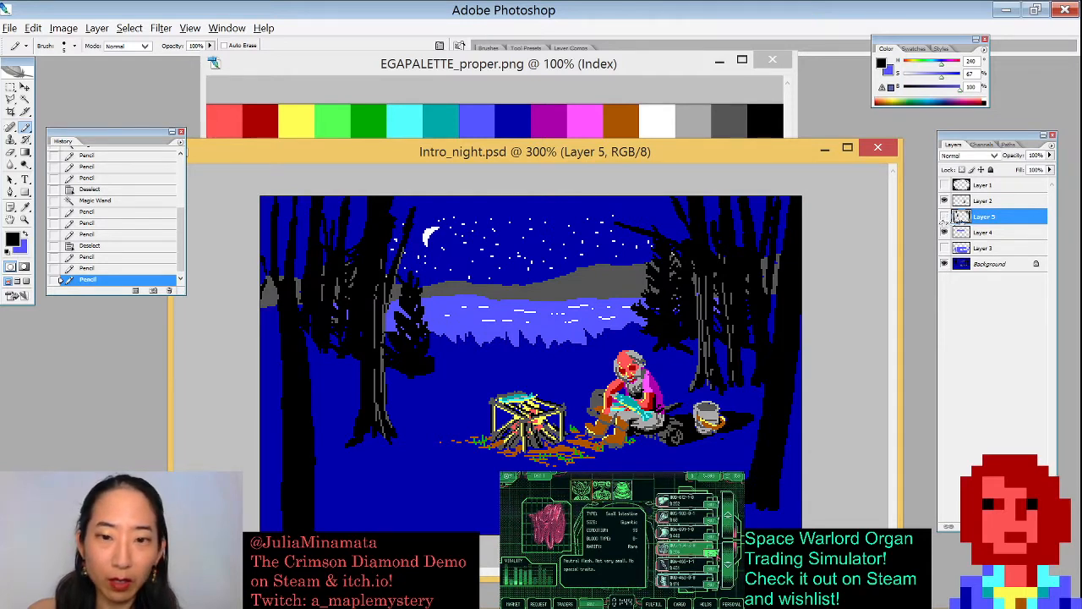
pyautogui.click(944, 216)
pyautogui.click(944, 217)
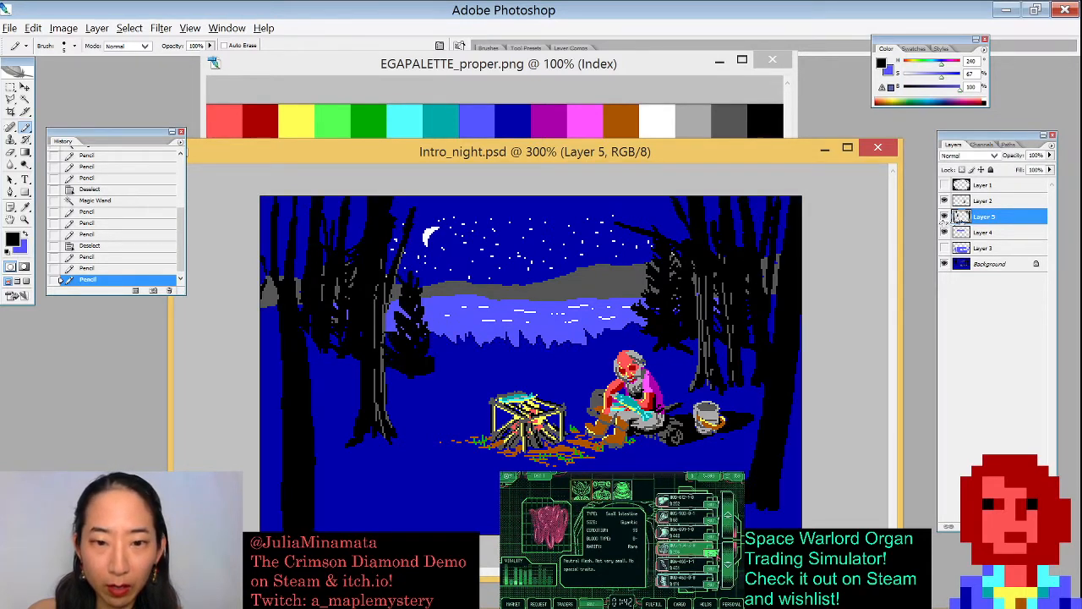
pyautogui.click(944, 201)
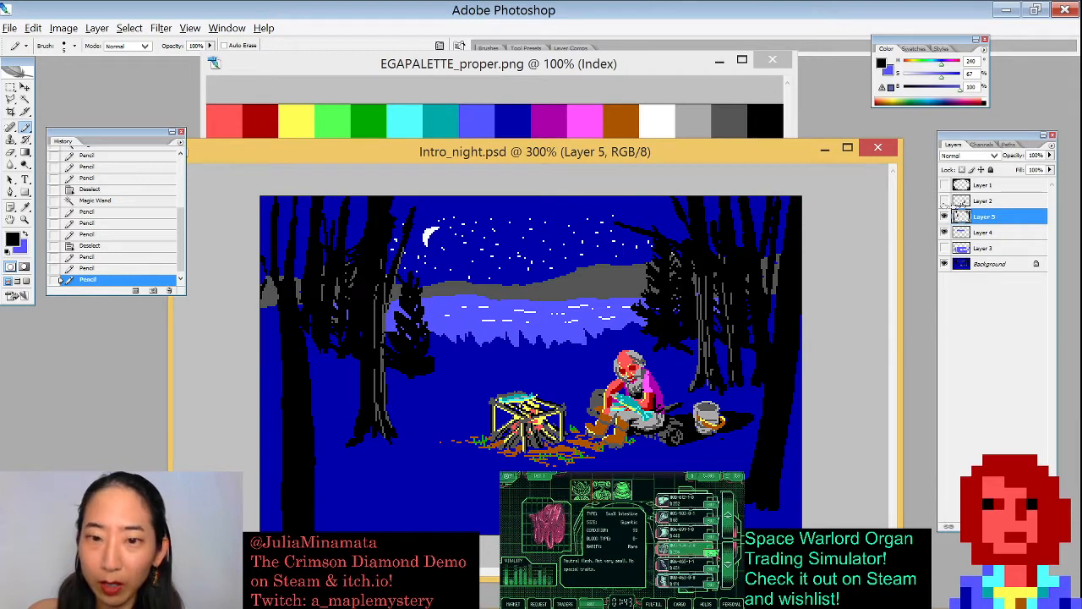
pyautogui.click(944, 200)
pyautogui.click(944, 201)
pyautogui.click(944, 200)
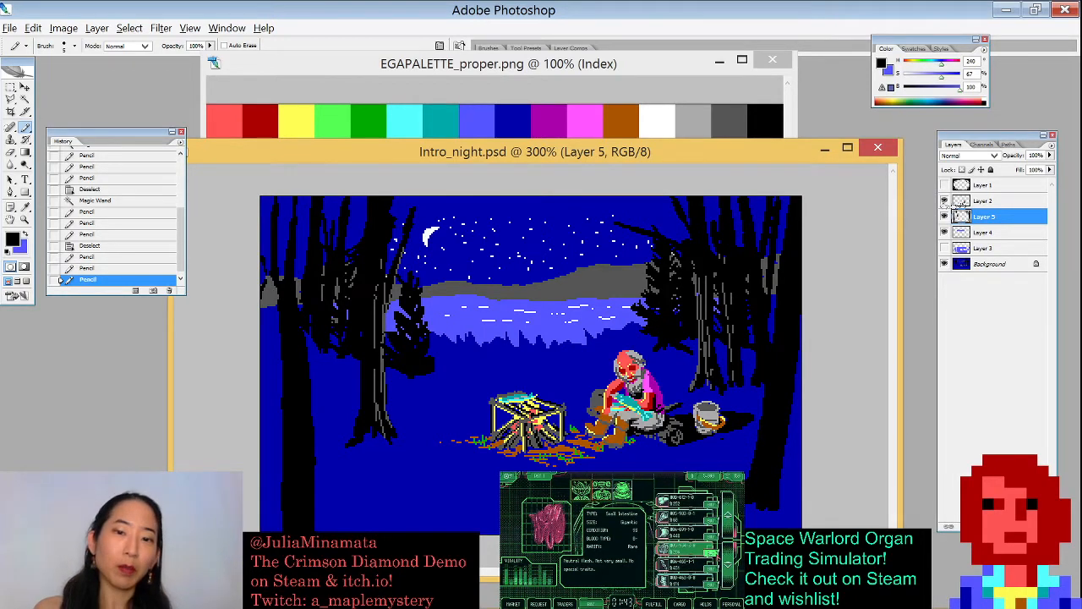
pyautogui.click(945, 200)
pyautogui.click(944, 200)
pyautogui.click(944, 184)
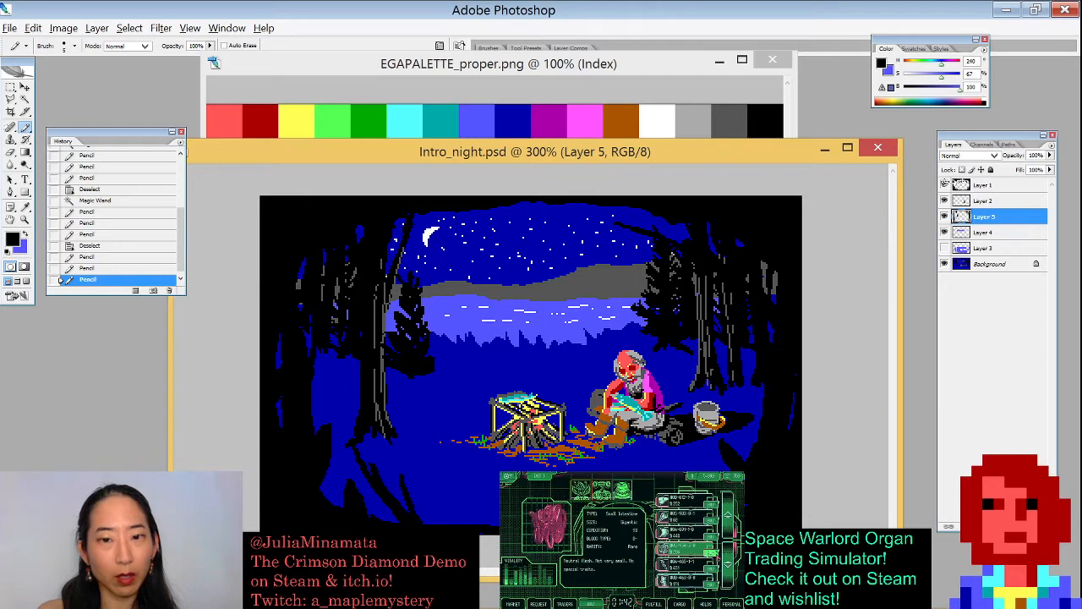
pyautogui.click(945, 184)
pyautogui.click(945, 184)
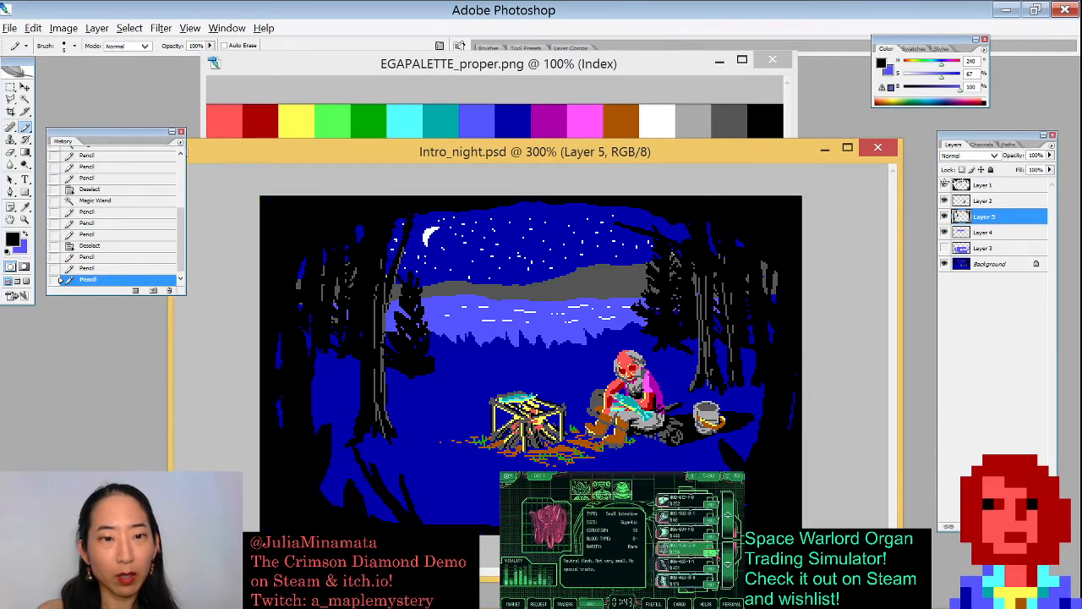
pyautogui.click(945, 184)
pyautogui.click(945, 184)
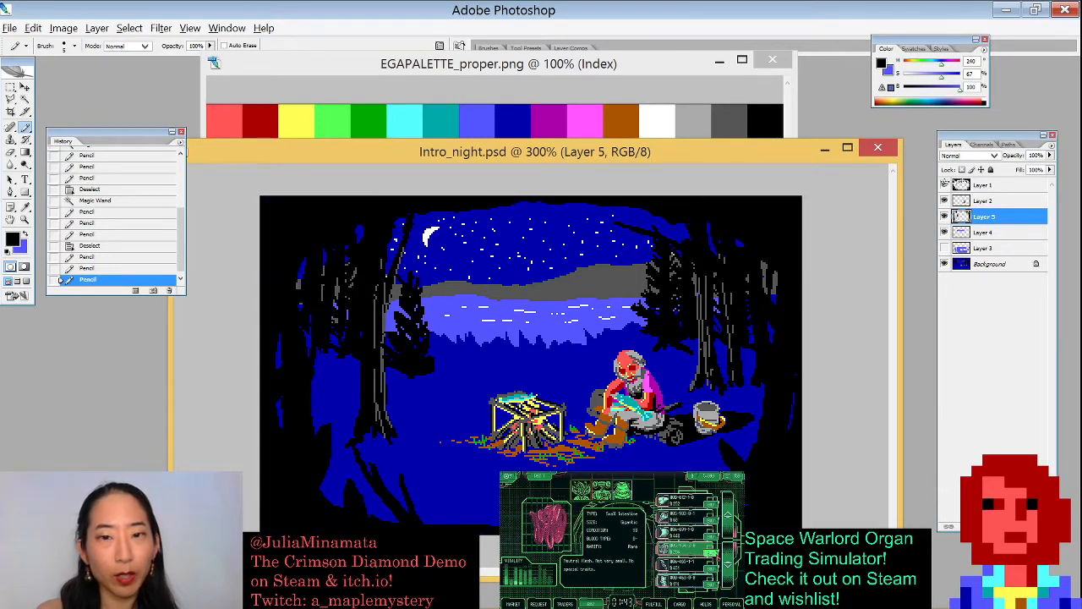
pyautogui.click(944, 185)
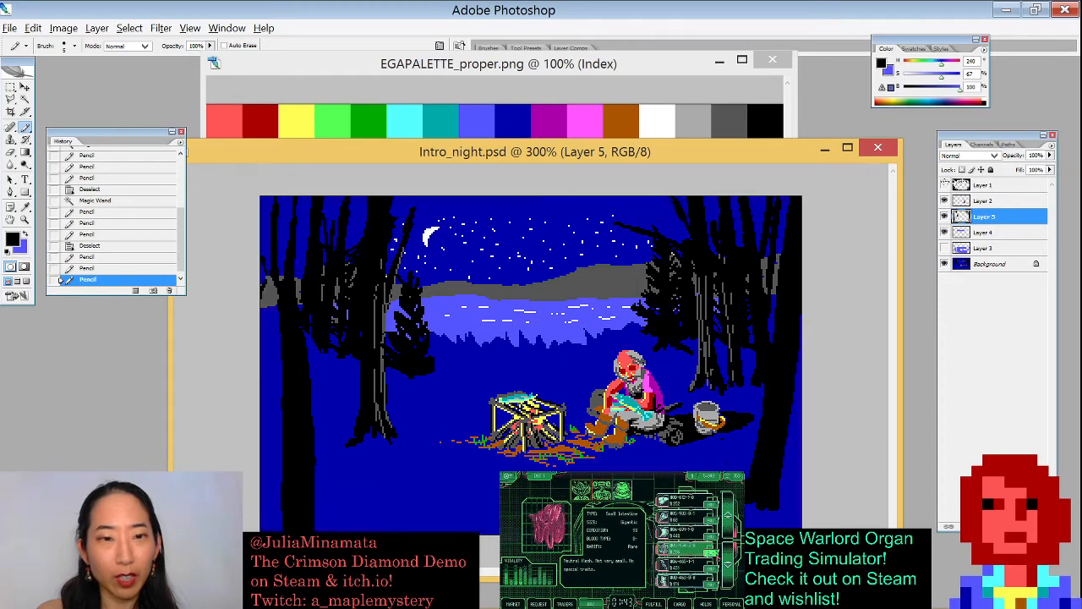
pyautogui.click(945, 184)
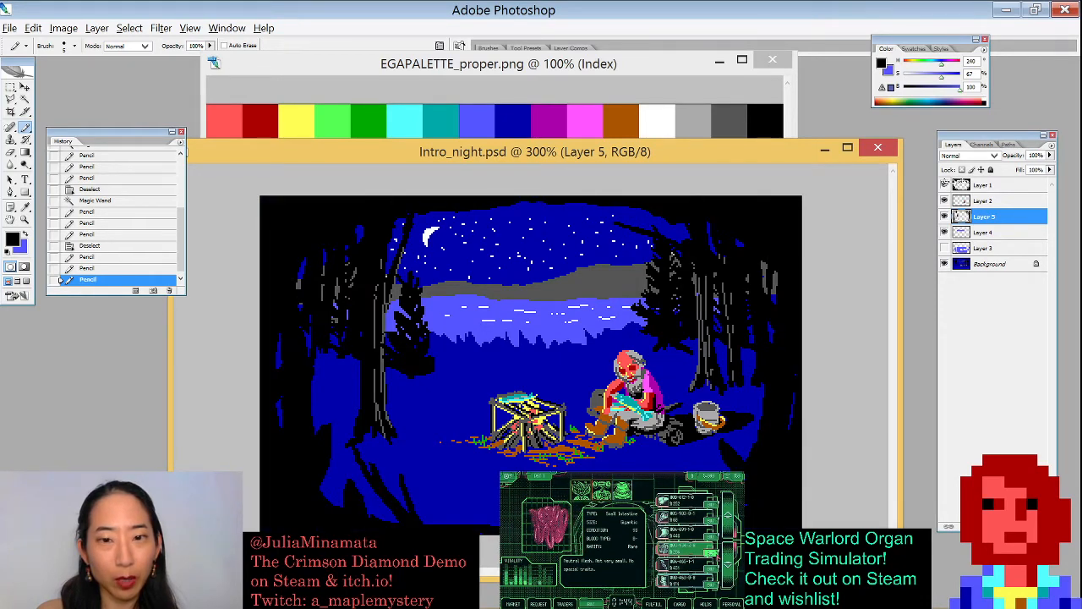
pyautogui.click(944, 185)
pyautogui.click(944, 185)
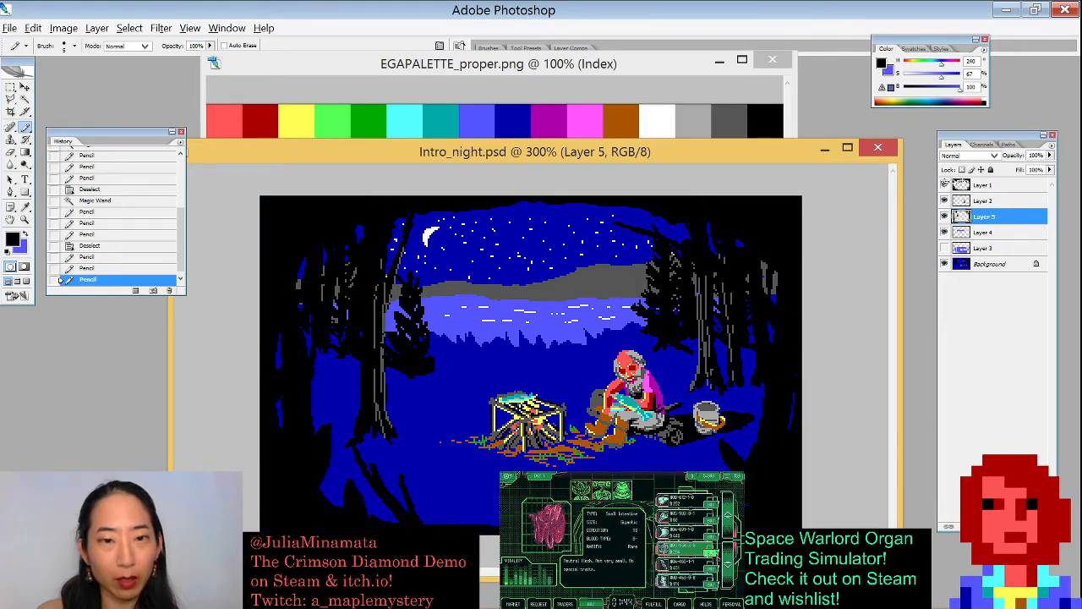
pyautogui.click(944, 184)
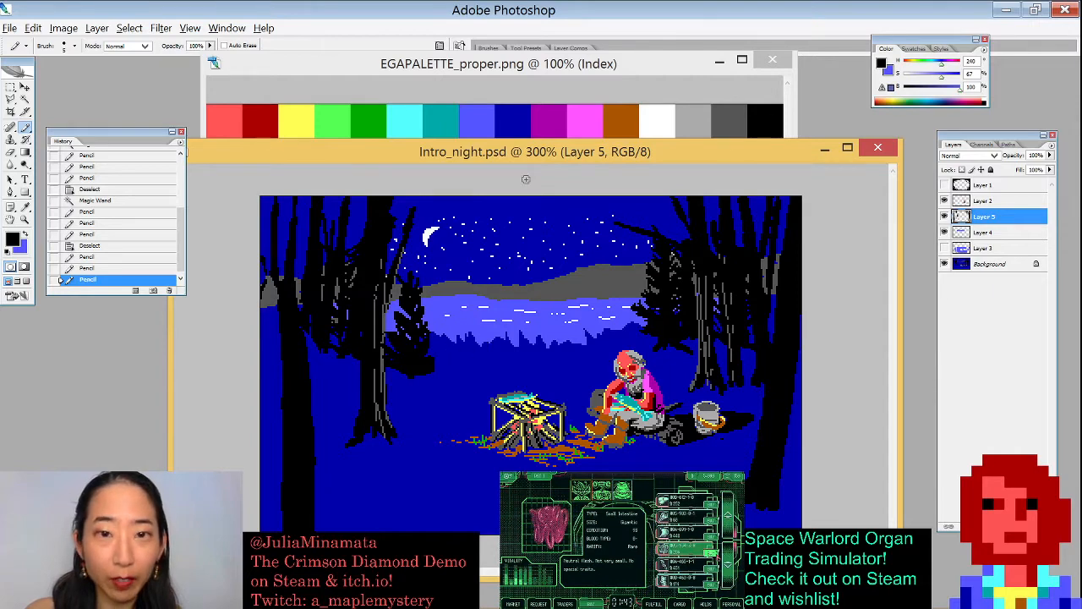
# - Review the scene with panels hidden, switching Layers 5, 2 and 1 on and off again
pyautogui.moveTo(307, 155); pyautogui.dragTo(331, 161)
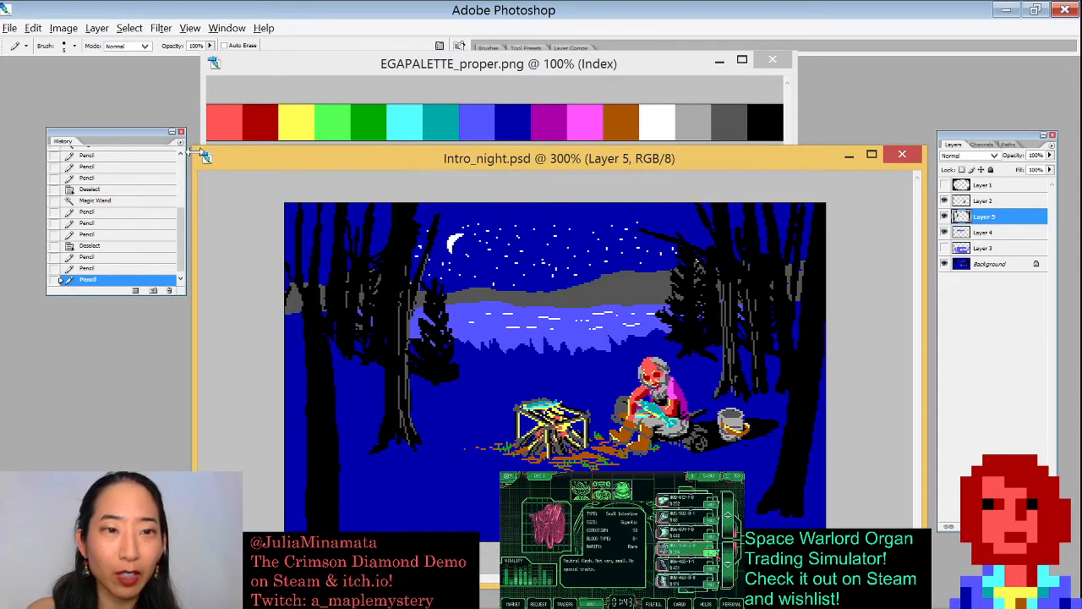
pyautogui.moveTo(196, 146); pyautogui.dragTo(258, 160)
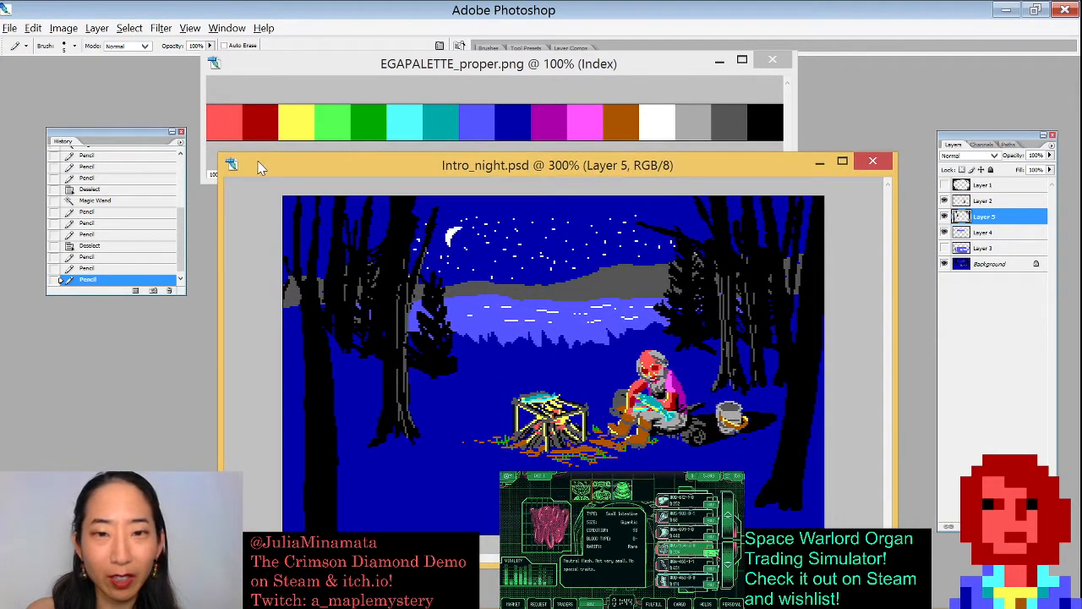
pyautogui.press('Tab')
pyautogui.click(944, 216)
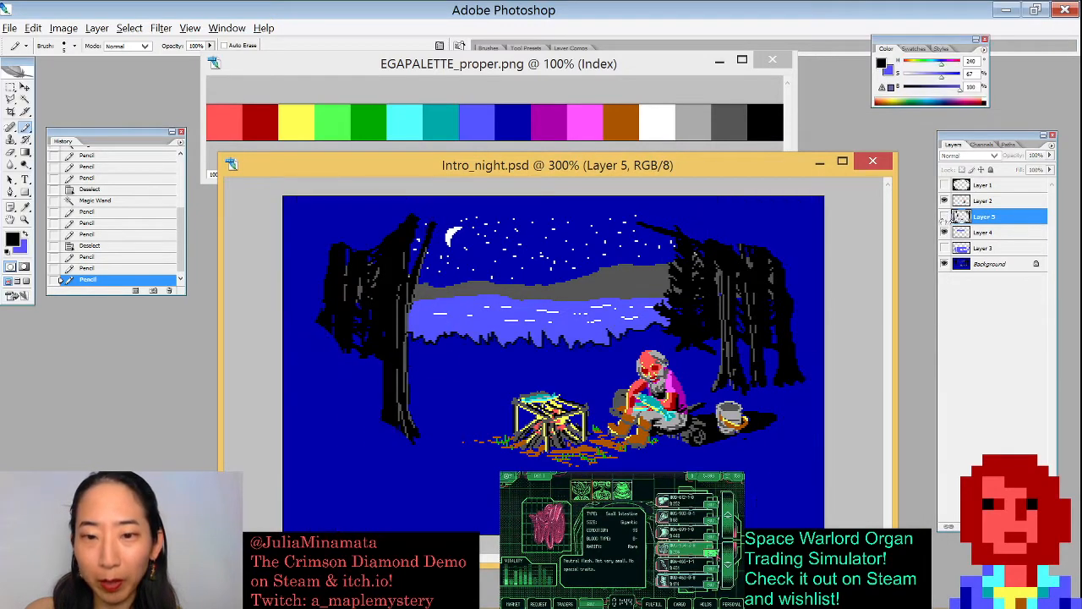
pyautogui.click(943, 216)
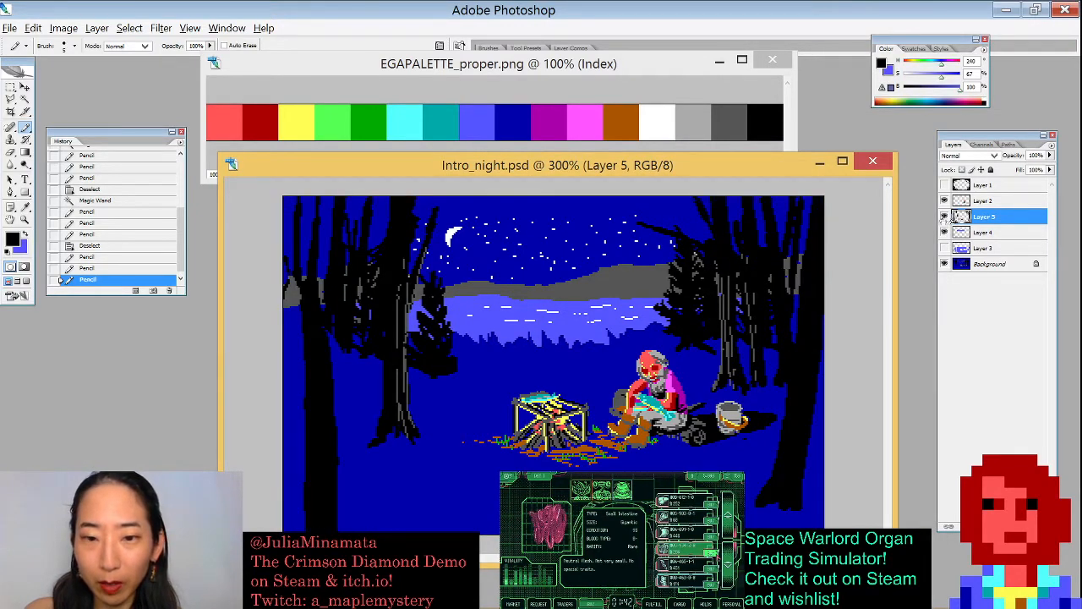
pyautogui.click(943, 216)
pyautogui.click(943, 216)
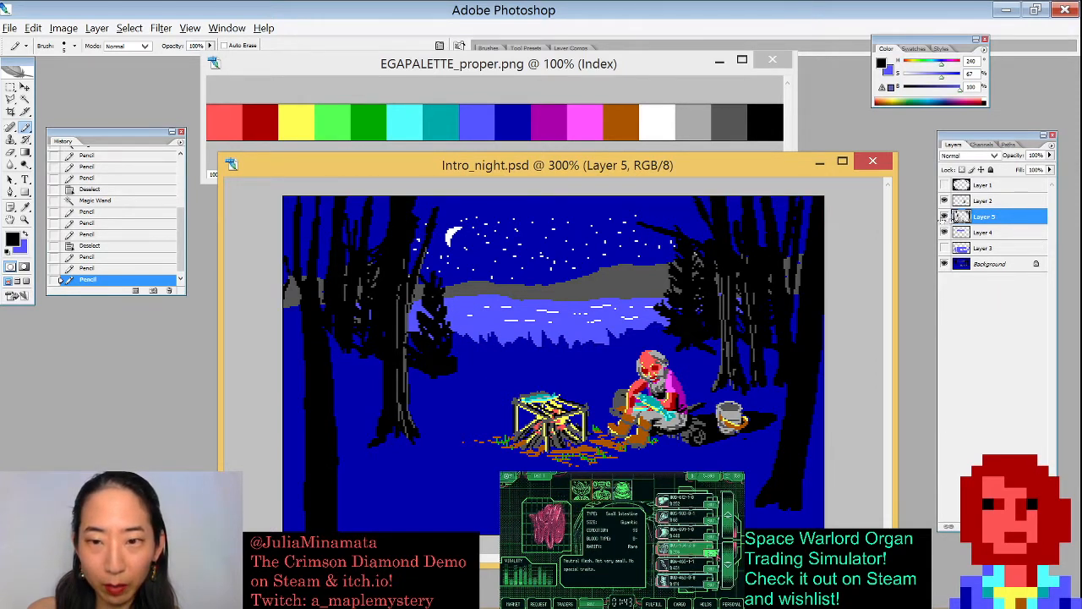
pyautogui.click(945, 200)
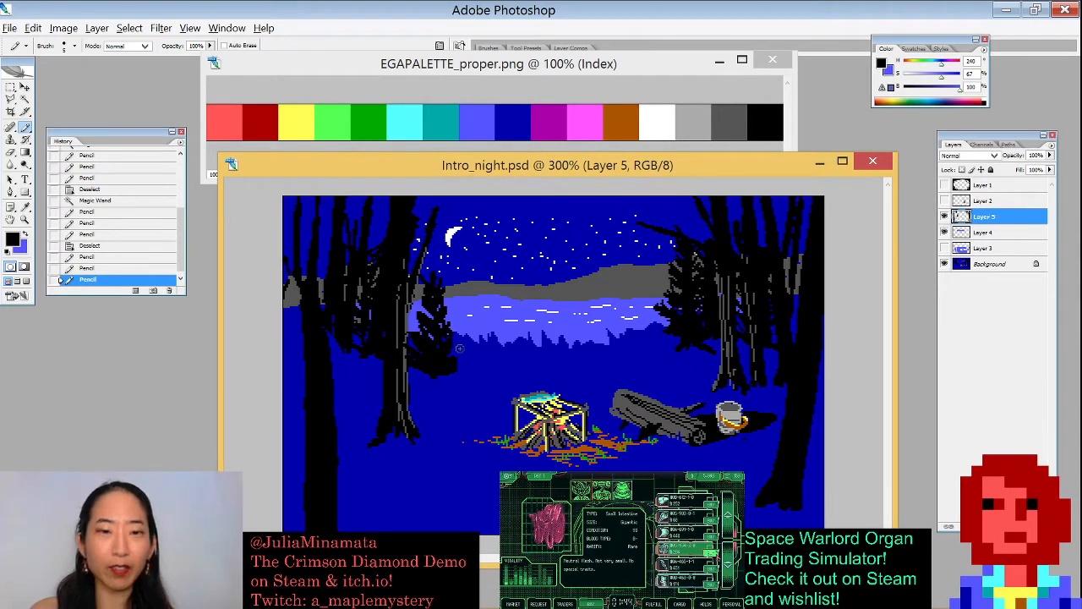
pyautogui.click(945, 202)
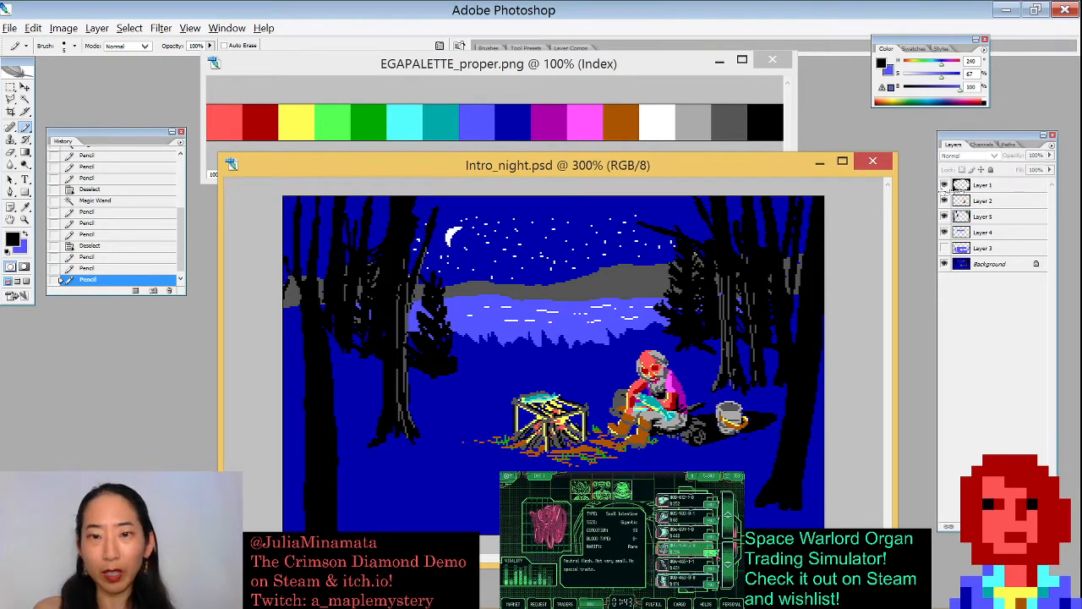
pyautogui.click(945, 186)
pyautogui.click(944, 186)
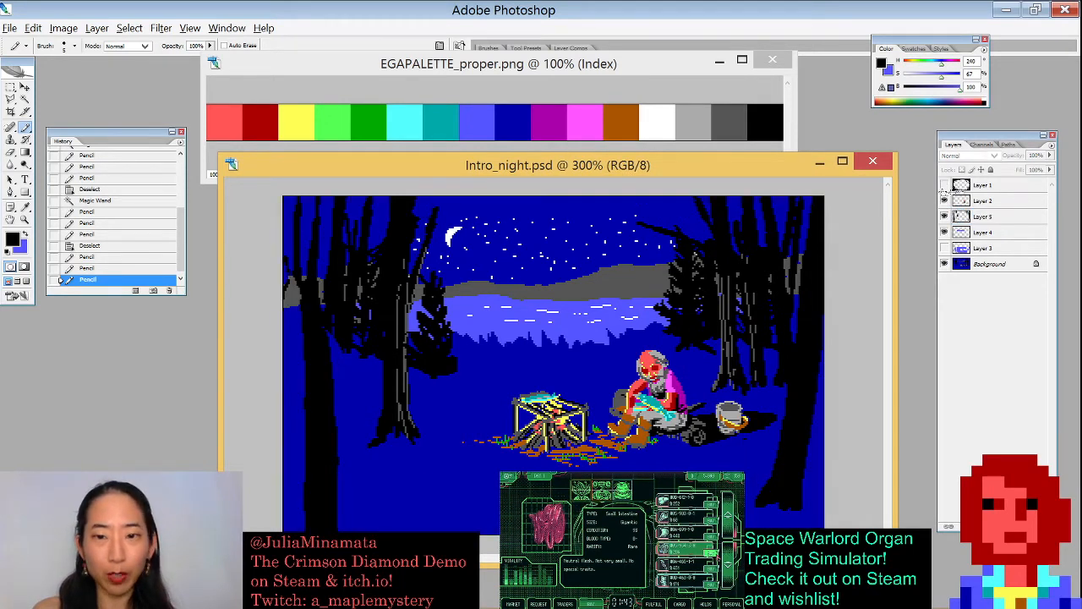
# - Select Layer 5 and add a new layer above it for further painting
pyautogui.click(987, 221)
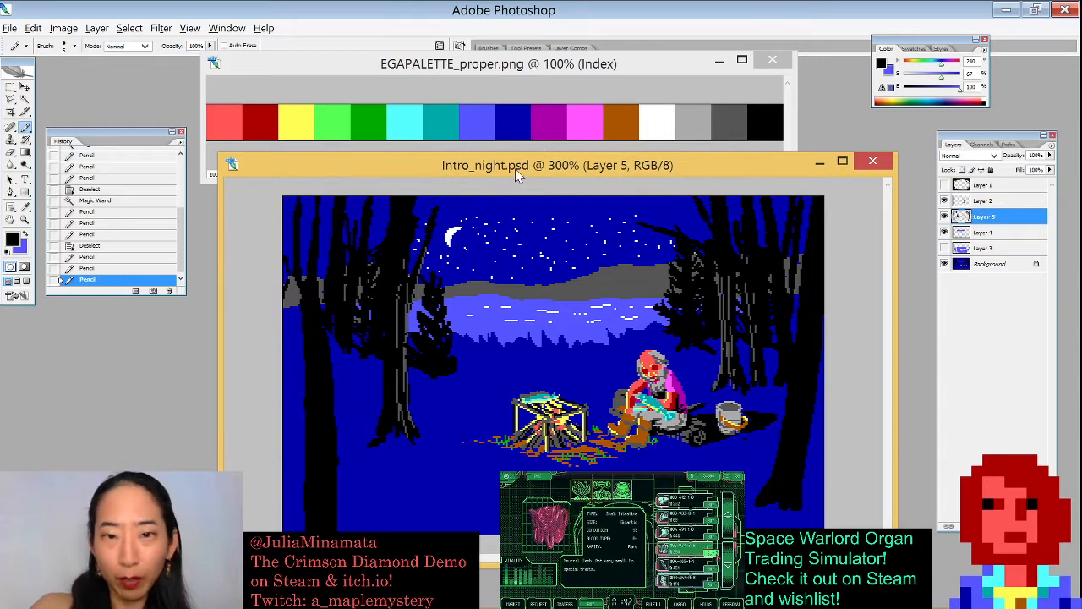
pyautogui.moveTo(513, 171); pyautogui.dragTo(498, 170)
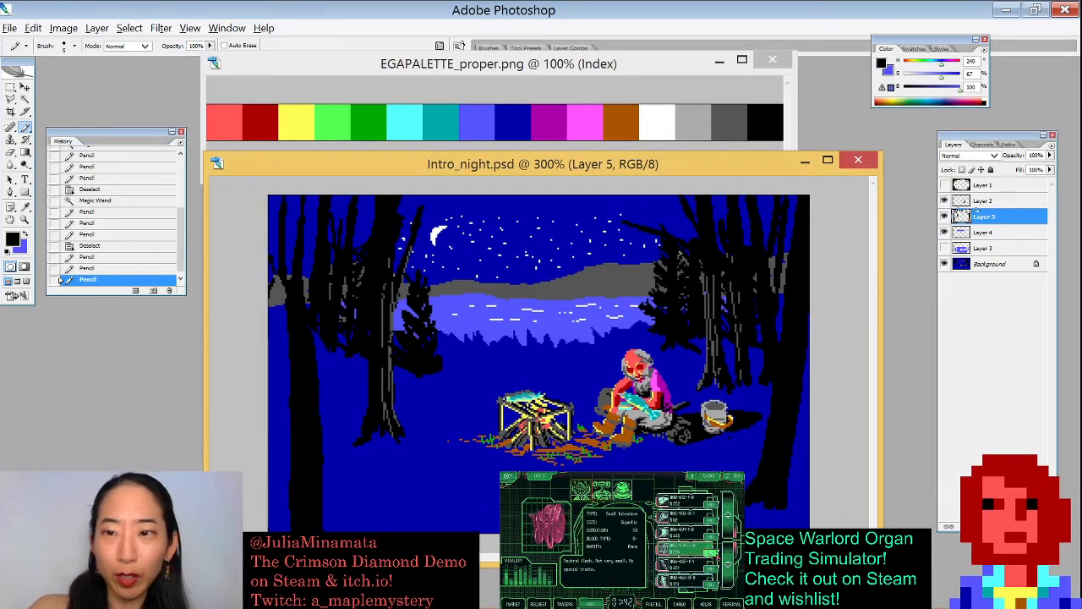
pyautogui.hotkey('ctrl', 'shift', 'n')
pyautogui.press('Return')
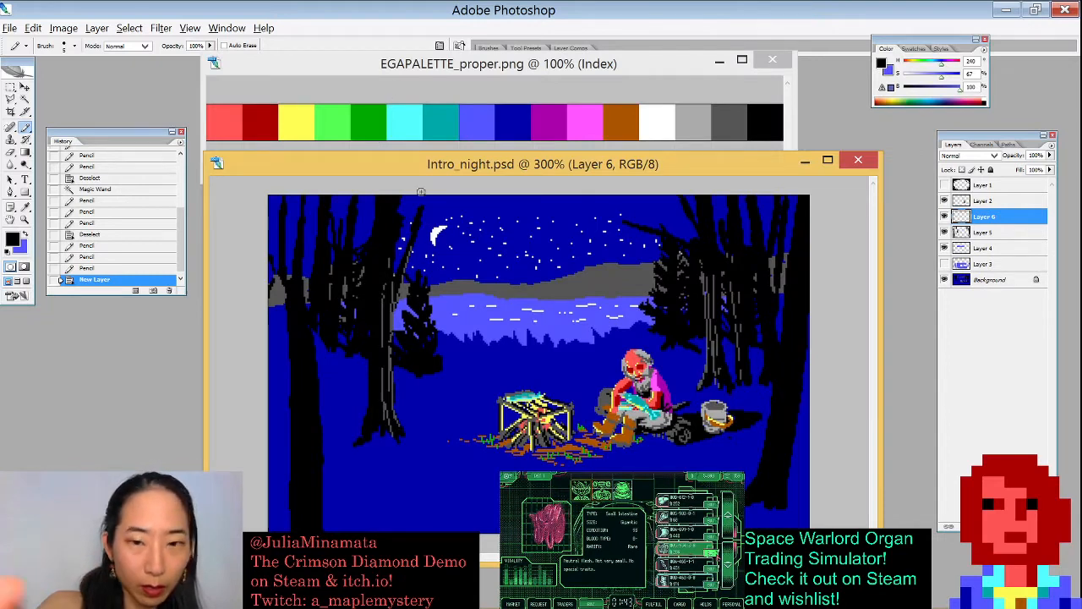
# - Hide the panels and paint grey Pencil strokes along the edges of the left-hand tree trunks on the new layer
pyautogui.press('Tab')
pyautogui.moveTo(336, 427)
pyautogui.mouseDown()
pyautogui.moveTo(327, 327)
pyautogui.moveTo(323, 414)
pyautogui.mouseUp()
pyautogui.moveTo(364, 355); pyautogui.dragTo(345, 404)
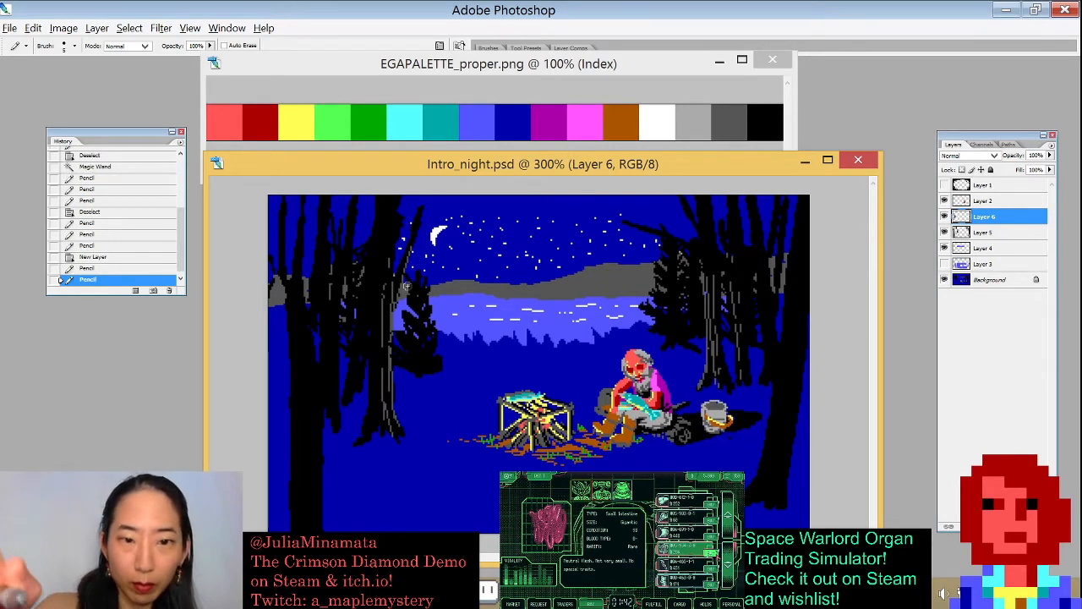
pyautogui.moveTo(281, 308)
pyautogui.mouseDown()
pyautogui.moveTo(280, 325)
pyautogui.moveTo(279, 285)
pyautogui.moveTo(271, 350)
pyautogui.mouseUp()
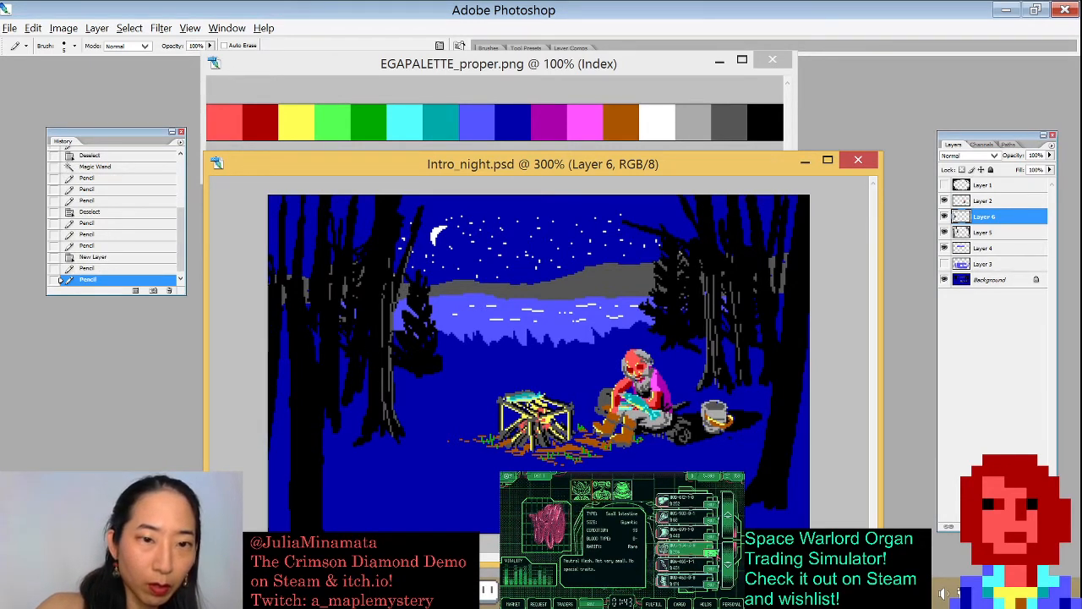
pyautogui.moveTo(293, 247); pyautogui.dragTo(277, 198)
pyautogui.moveTo(343, 368); pyautogui.dragTo(367, 368)
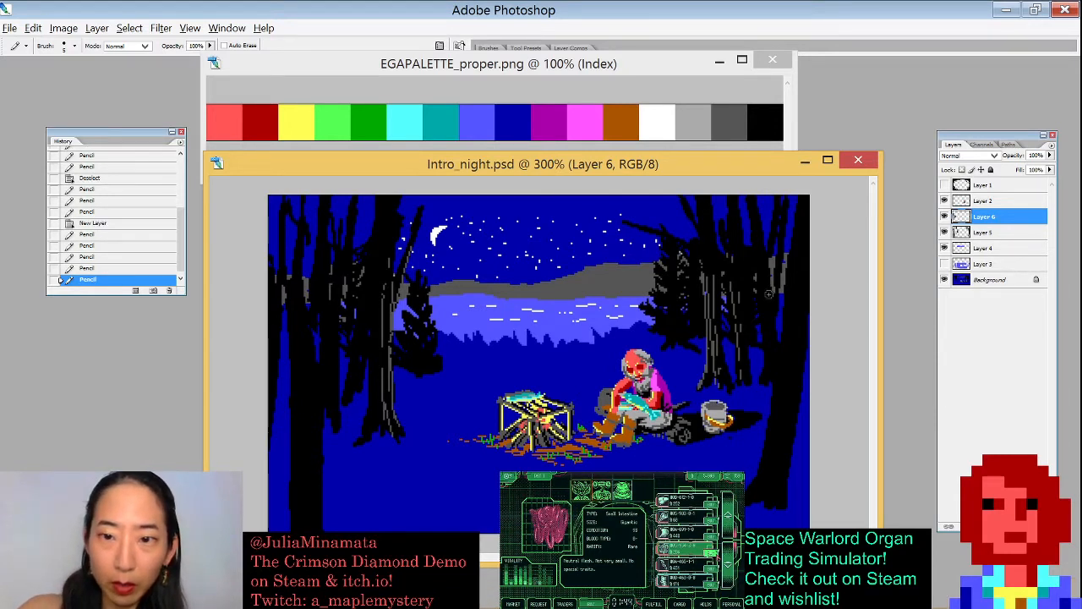
# - Paint short grey Pencil strokes along the right-hand tree trunks and the upper-left trunk
pyautogui.moveTo(756, 350); pyautogui.dragTo(758, 363)
pyautogui.moveTo(758, 353); pyautogui.dragTo(759, 362)
pyautogui.moveTo(762, 323); pyautogui.dragTo(762, 338)
pyautogui.moveTo(781, 289); pyautogui.dragTo(780, 333)
pyautogui.moveTo(769, 195); pyautogui.dragTo(767, 225)
pyautogui.moveTo(783, 317); pyautogui.dragTo(783, 329)
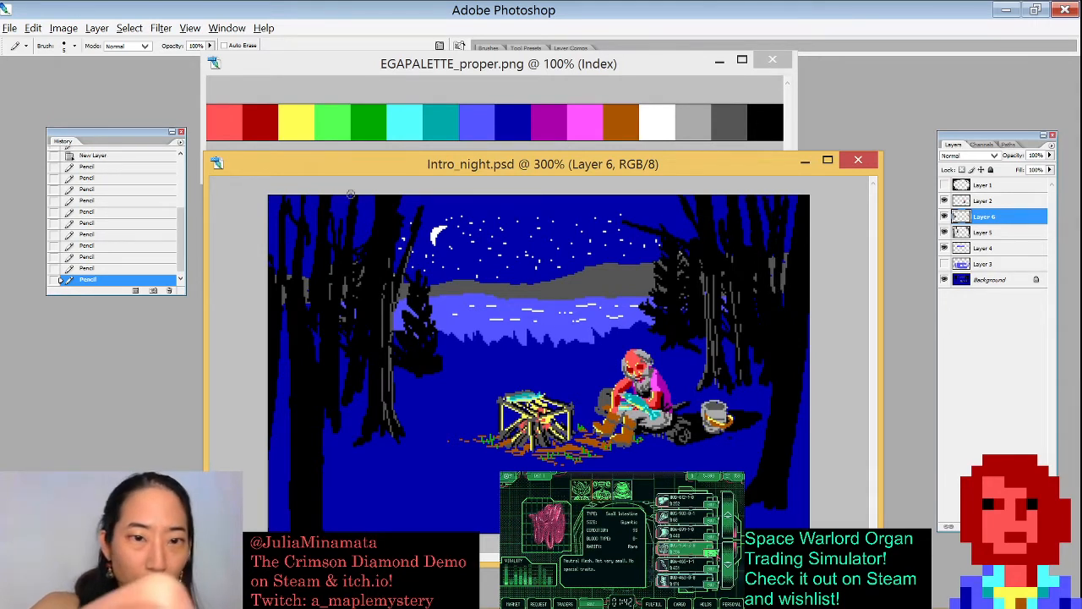
pyautogui.moveTo(365, 206); pyautogui.dragTo(365, 235)
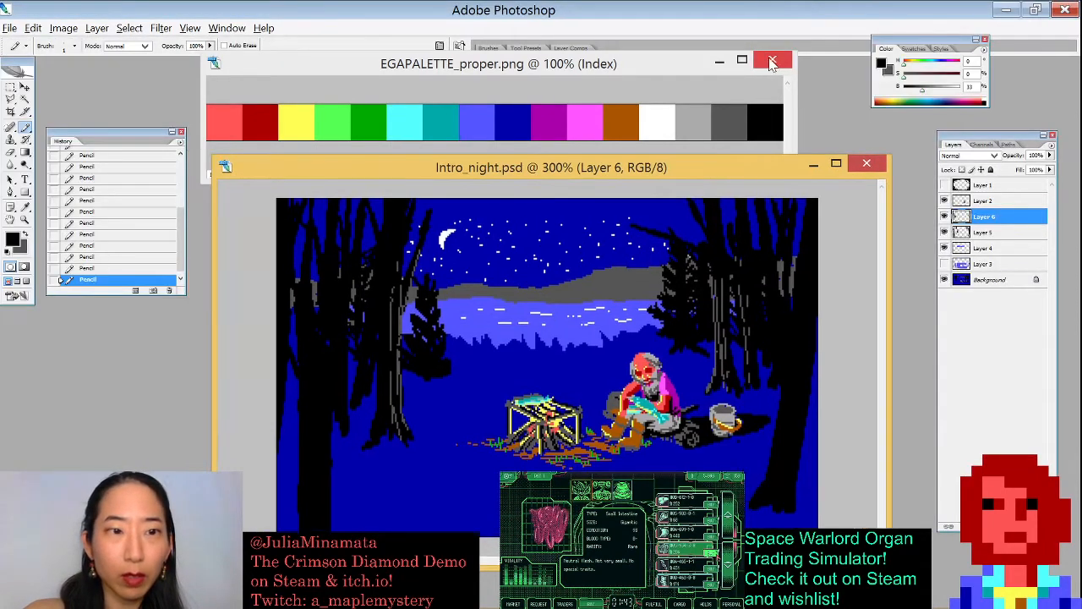
# - Swap to the dark colour and draw extra thin branches on the right-hand trees, including one reaching across the sky
pyautogui.press('x')
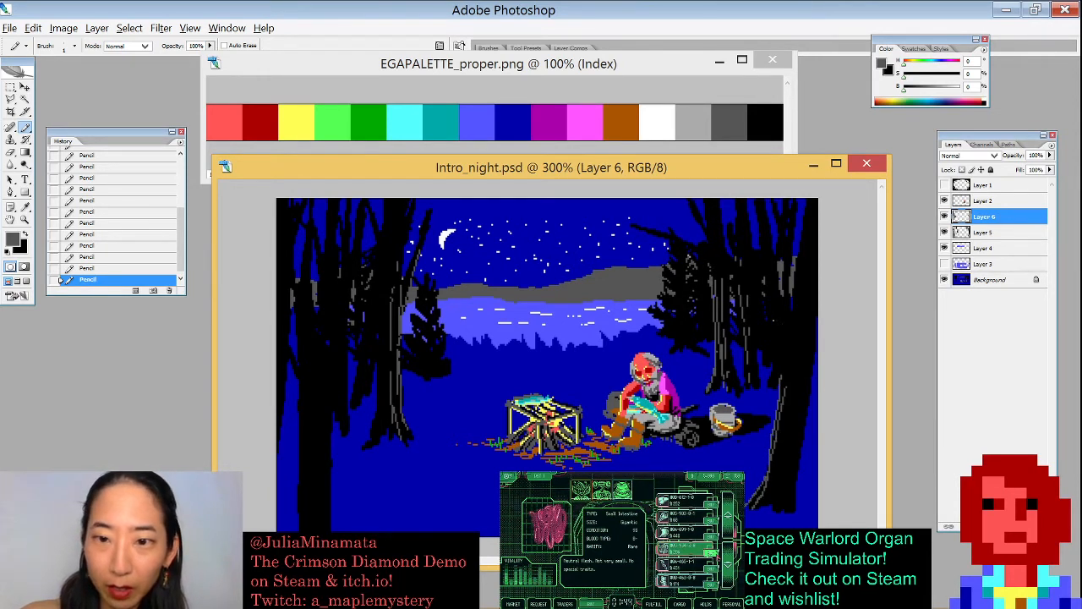
pyautogui.moveTo(752, 319); pyautogui.dragTo(779, 384)
pyautogui.moveTo(756, 321); pyautogui.dragTo(785, 389)
pyautogui.moveTo(744, 300); pyautogui.dragTo(751, 321)
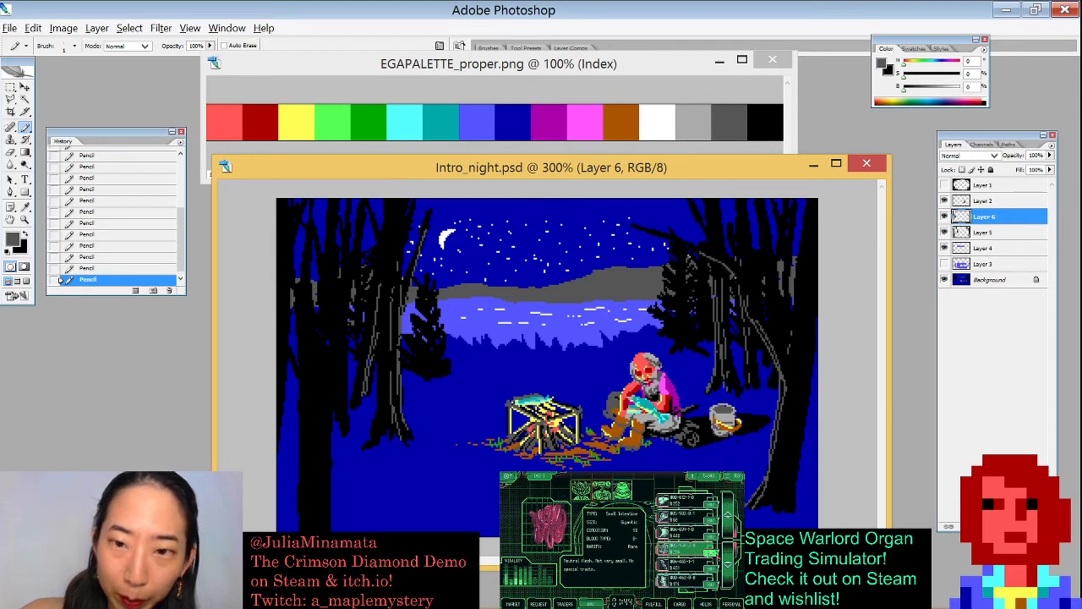
pyautogui.moveTo(645, 231); pyautogui.dragTo(709, 256)
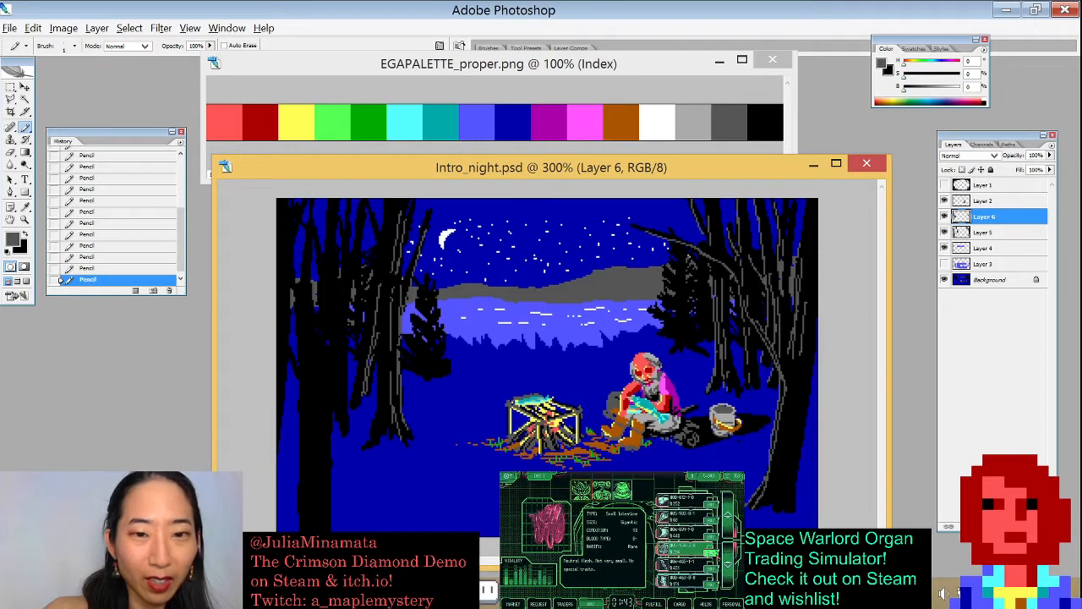
# - Draw long grey highlight lines down the front left tree trunk, redoing the first stroke
pyautogui.moveTo(348, 289); pyautogui.dragTo(342, 424)
pyautogui.hotkey('ctrl', 'z')
pyautogui.moveTo(348, 288); pyautogui.dragTo(345, 427)
pyautogui.moveTo(341, 310); pyautogui.dragTo(330, 448)
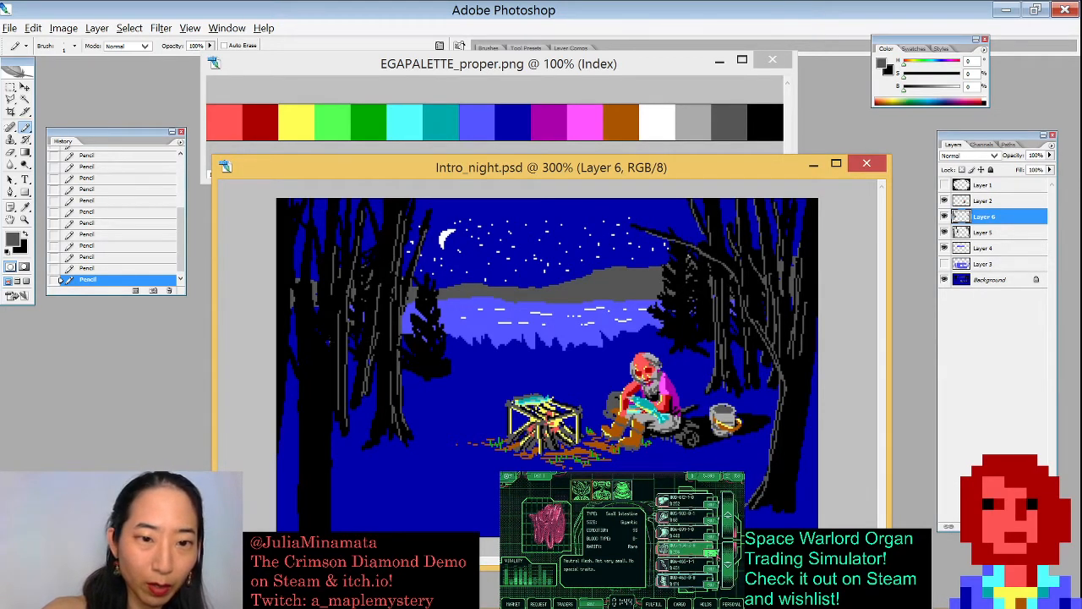
pyautogui.moveTo(328, 365); pyautogui.dragTo(330, 531)
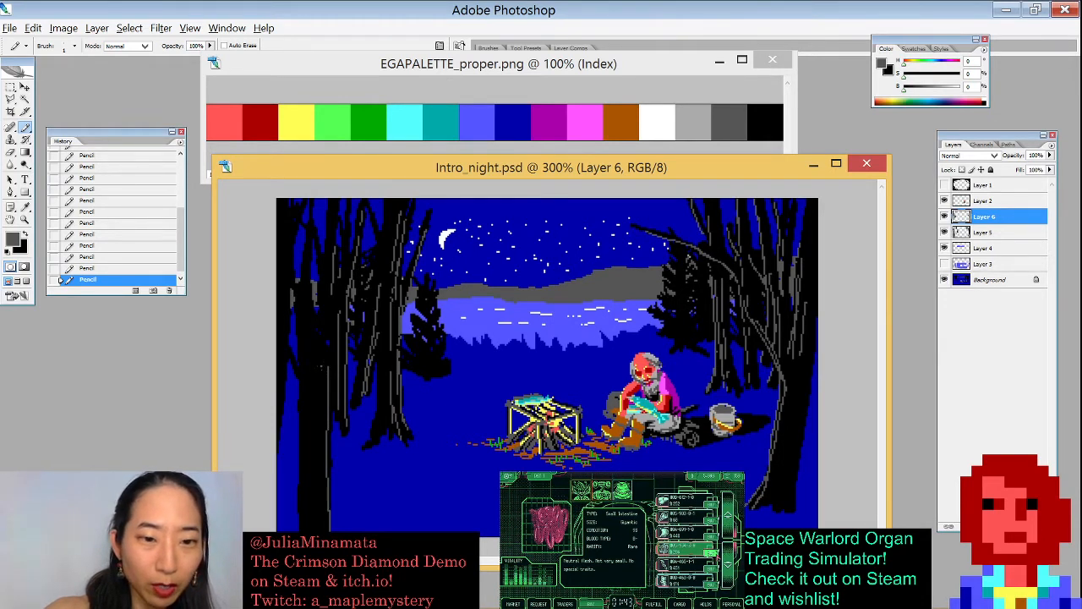
pyautogui.moveTo(326, 374); pyautogui.dragTo(318, 533)
pyautogui.moveTo(327, 352)
pyautogui.mouseDown()
pyautogui.moveTo(325, 371)
pyautogui.moveTo(322, 359)
pyautogui.mouseUp()
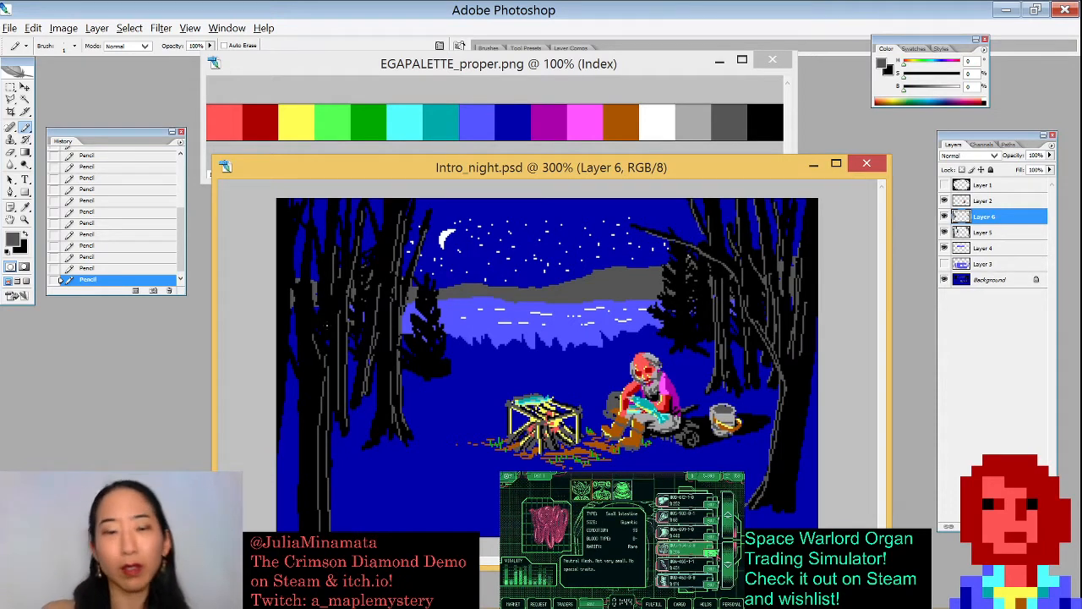
# - Pick teal from the palette and paint teal highlights on the small pine trees on both sides of the lake
pyautogui.keyDown('alt'); pyautogui.click(441, 123); pyautogui.keyUp('alt')
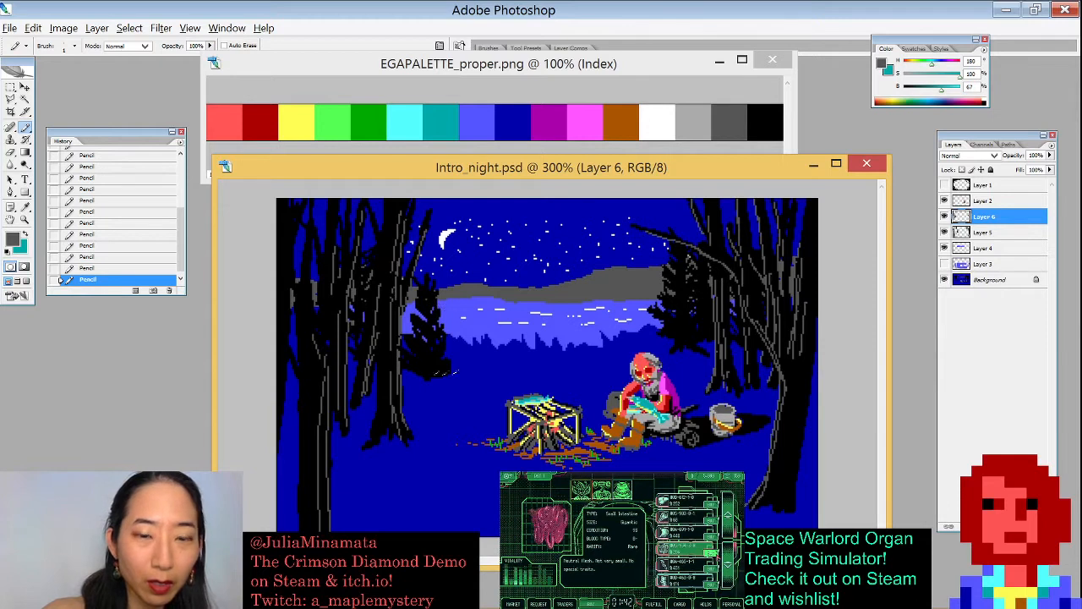
pyautogui.press('x')
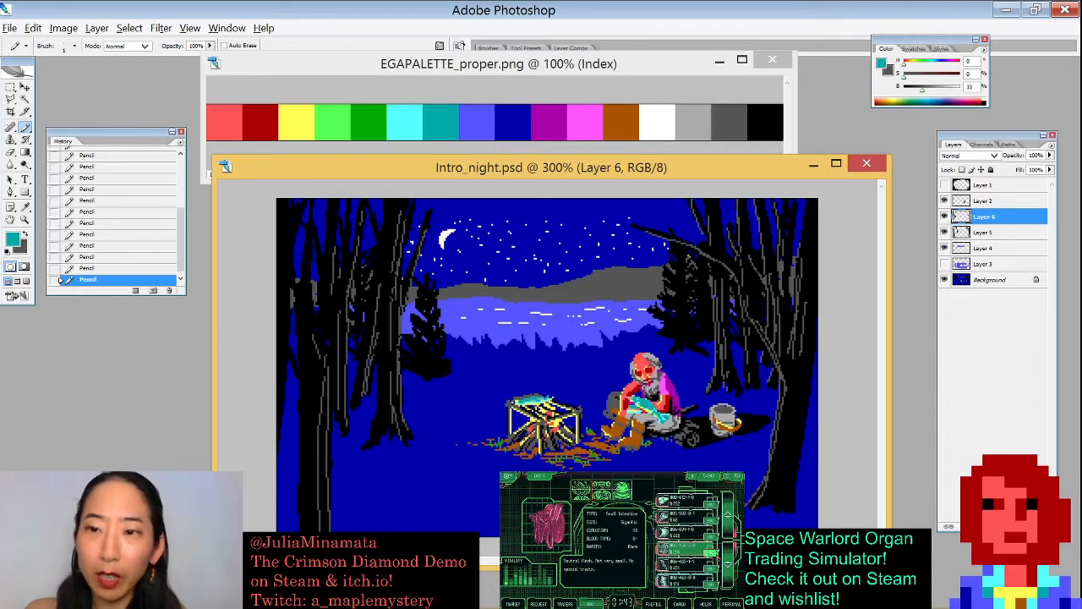
pyautogui.click(438, 370)
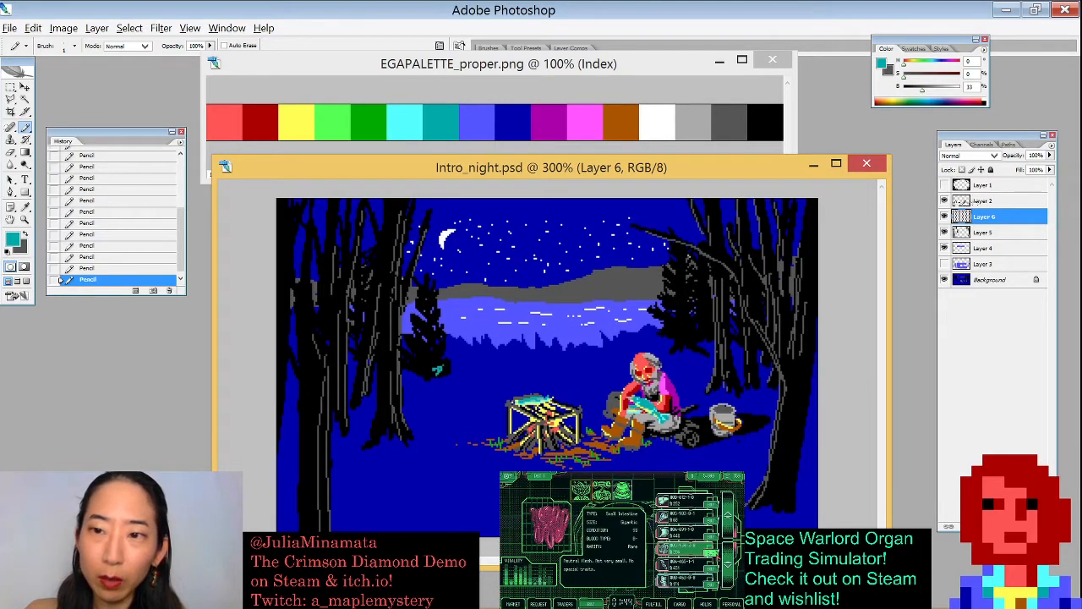
pyautogui.click(985, 201)
pyautogui.click(944, 200)
pyautogui.click(945, 201)
pyautogui.click(981, 216)
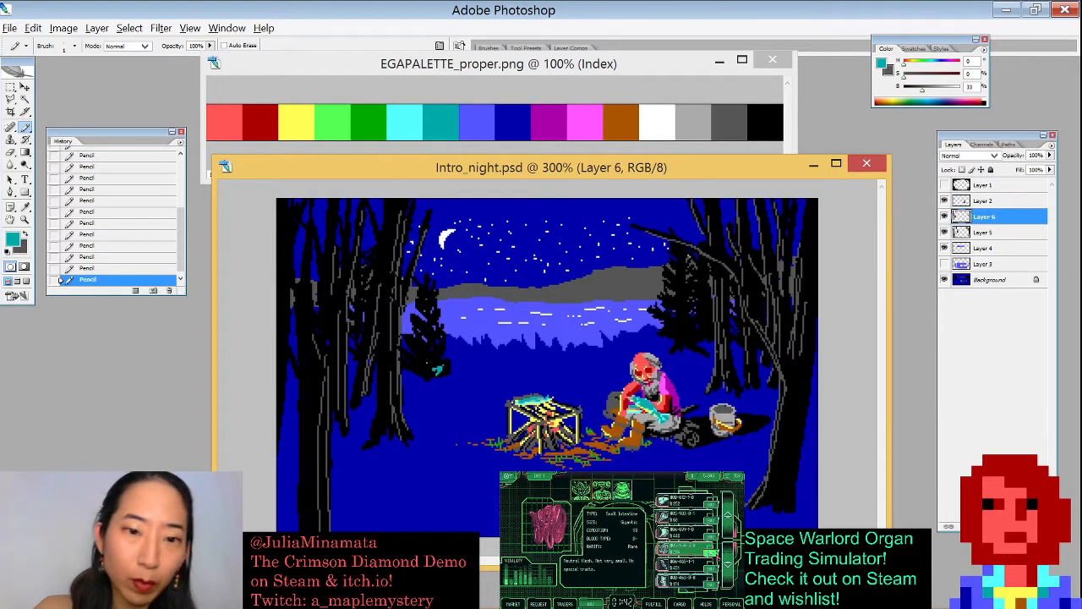
pyautogui.moveTo(409, 363)
pyautogui.mouseDown()
pyautogui.moveTo(439, 357)
pyautogui.moveTo(421, 350)
pyautogui.mouseUp()
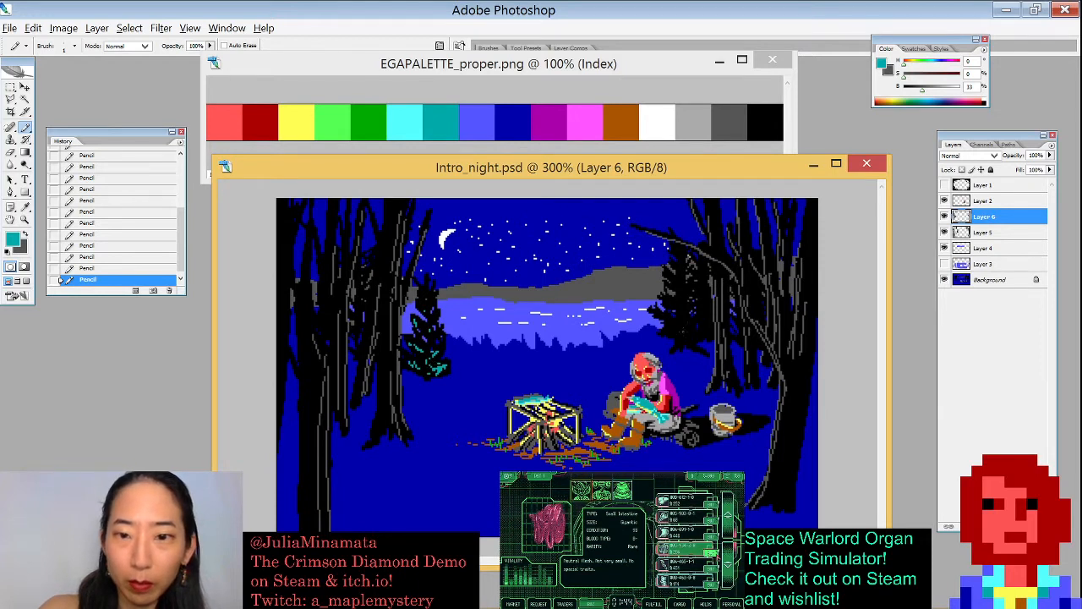
pyautogui.moveTo(663, 329); pyautogui.dragTo(679, 331)
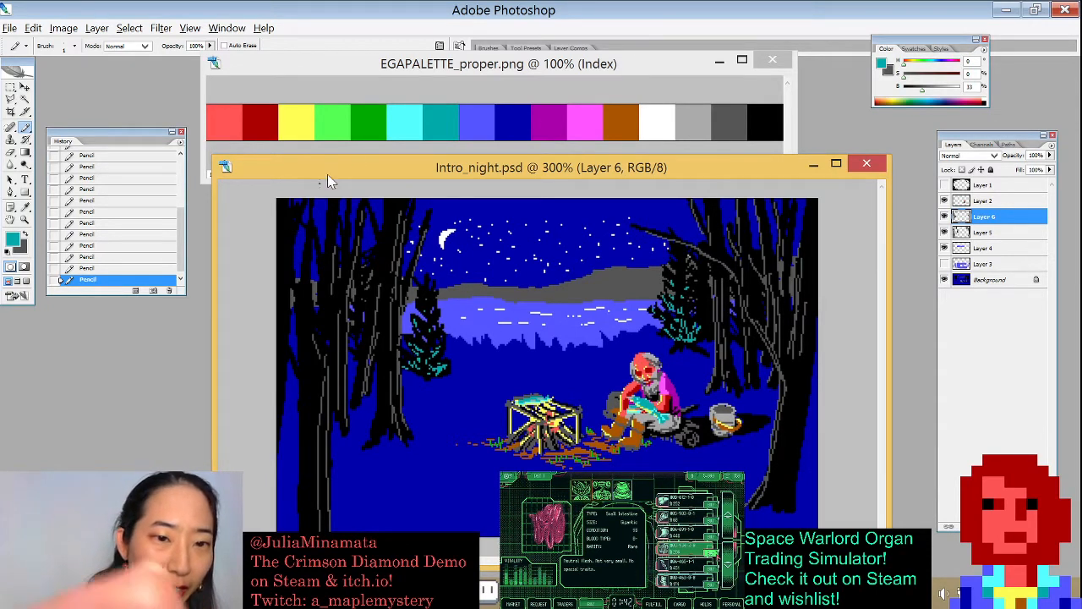
# - Open a photo from the Jan 19 folder to view it
pyautogui.press('x')
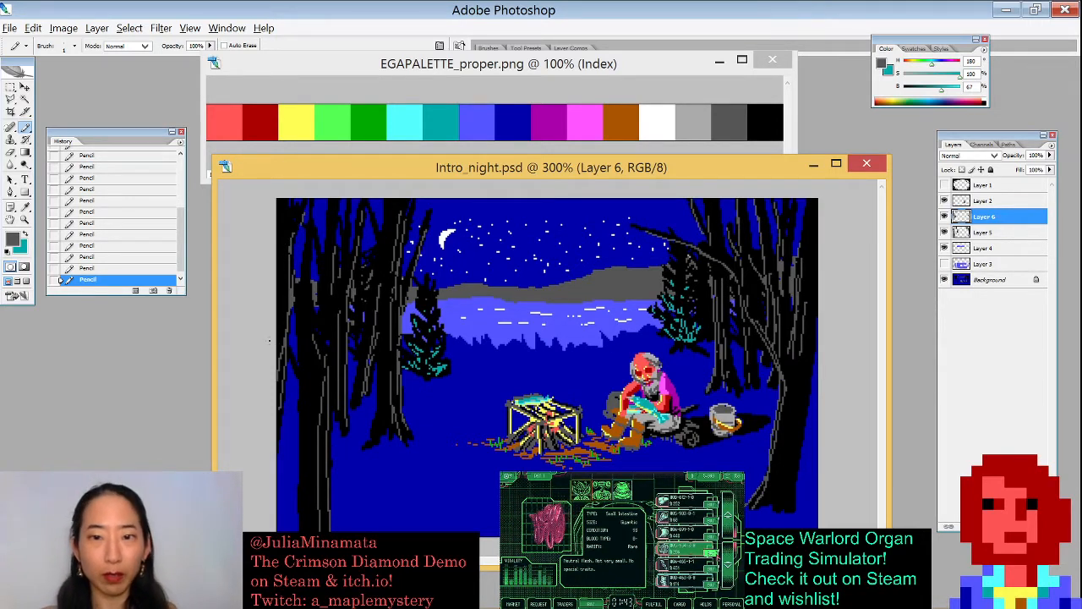
pyautogui.press('x')
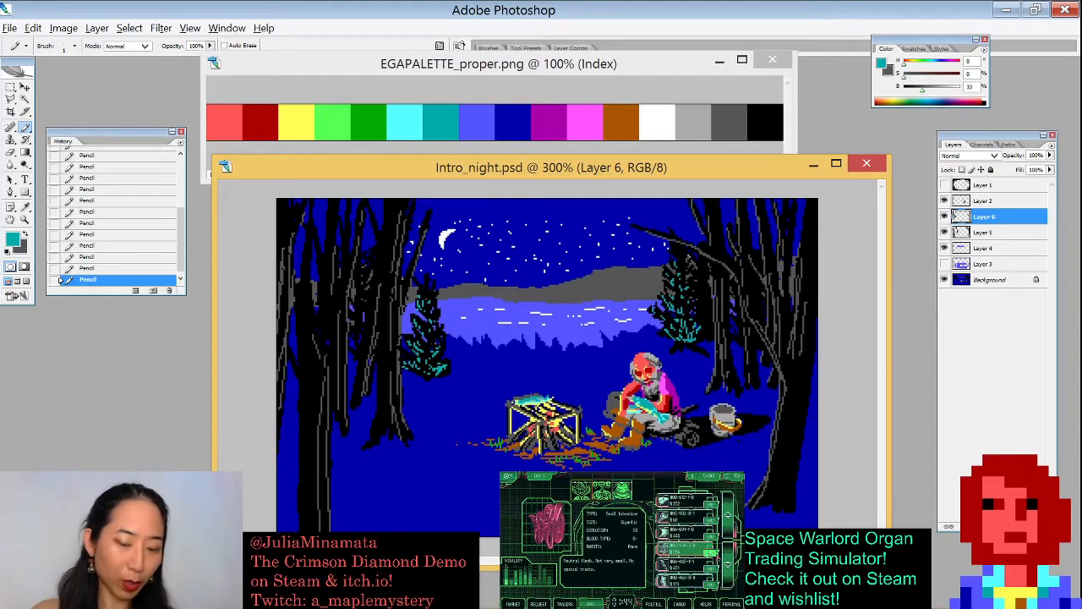
pyautogui.hotkey('ctrl', 'o')
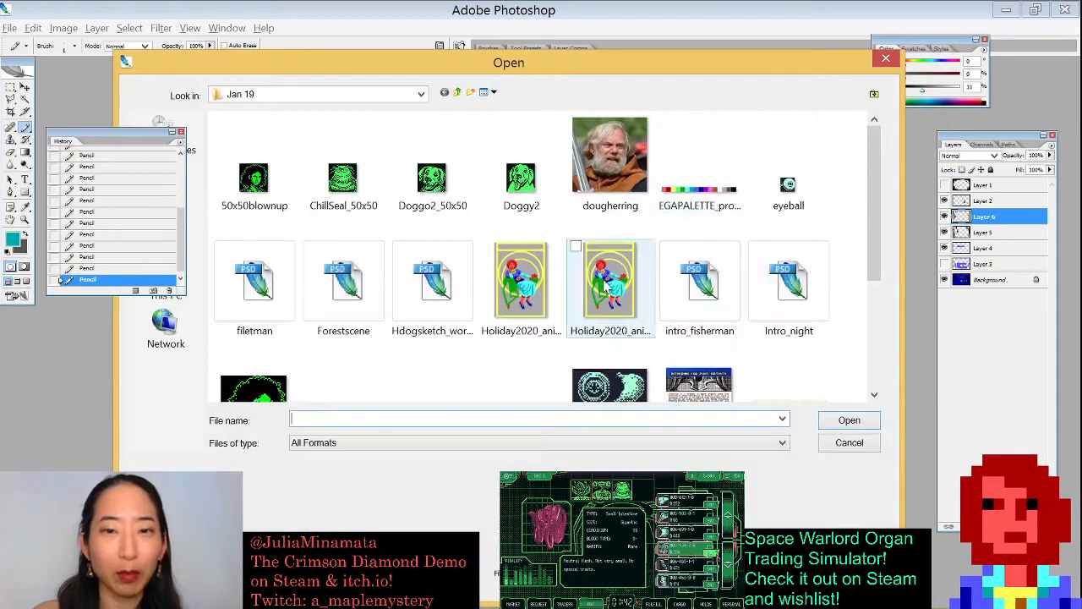
pyautogui.moveTo(875, 203); pyautogui.dragTo(874, 305)
pyautogui.click(778, 355)
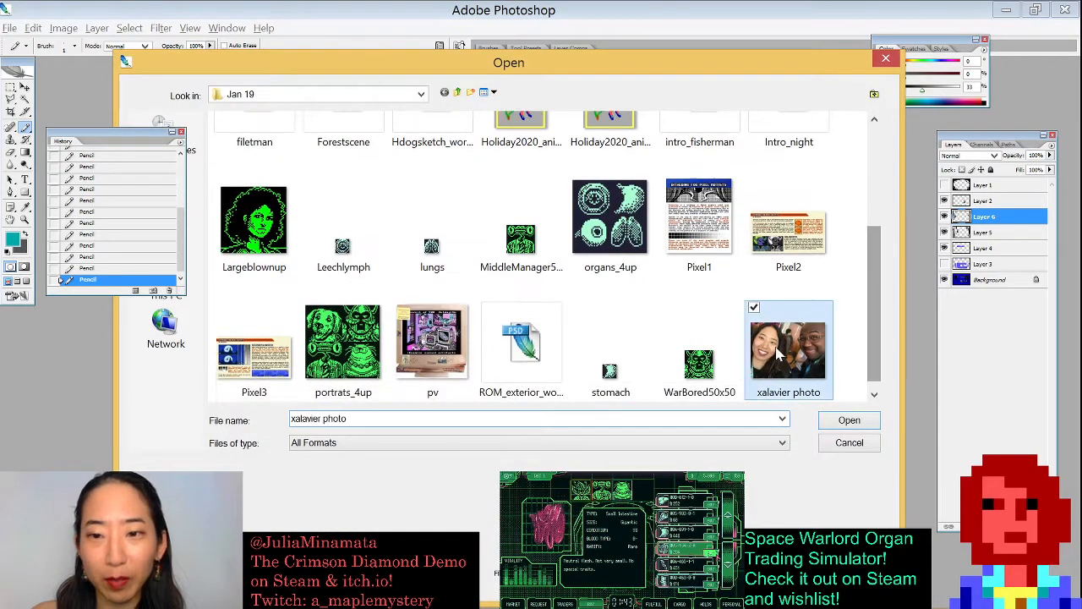
pyautogui.doubleClick(778, 355)
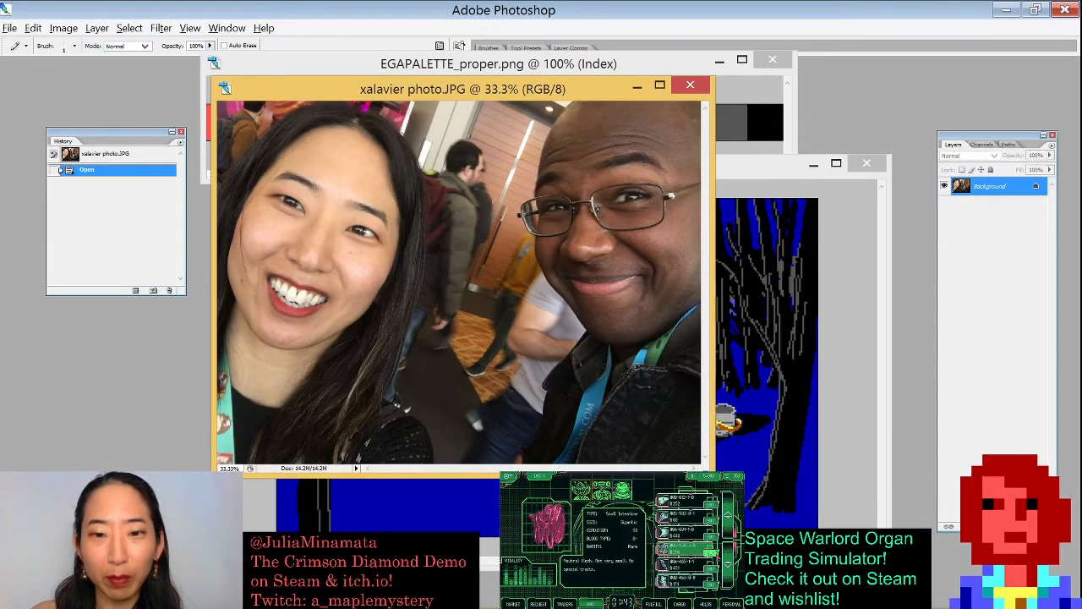
# - Close the photo, return to Intro_night and add a small teal Pencil touch to the right-hand pine
pyautogui.moveTo(714, 477); pyautogui.dragTo(855, 501)
pyautogui.press('v')
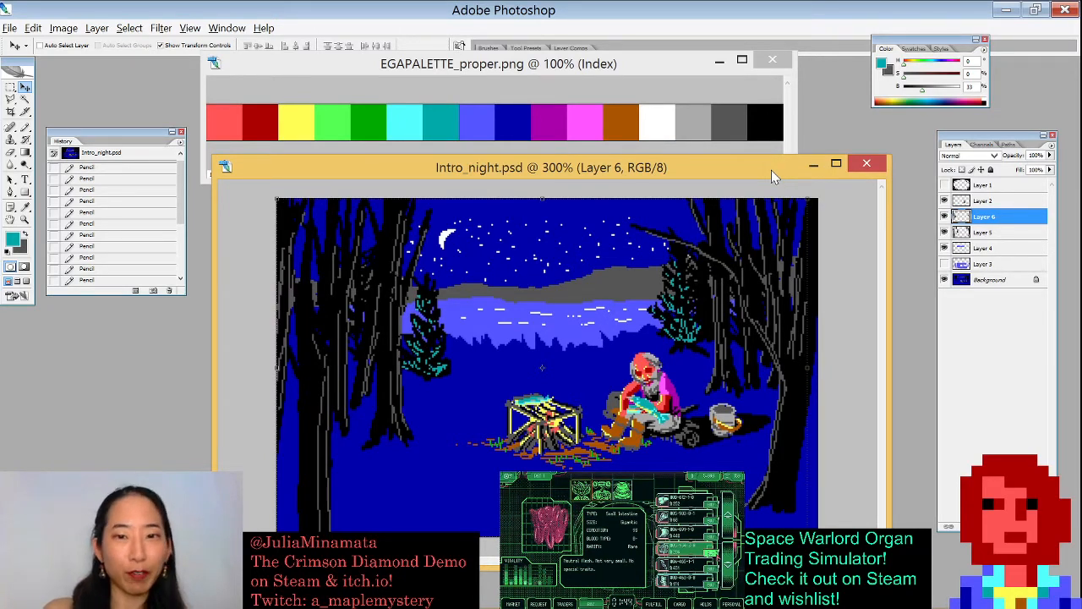
pyautogui.moveTo(661, 163); pyautogui.dragTo(647, 166)
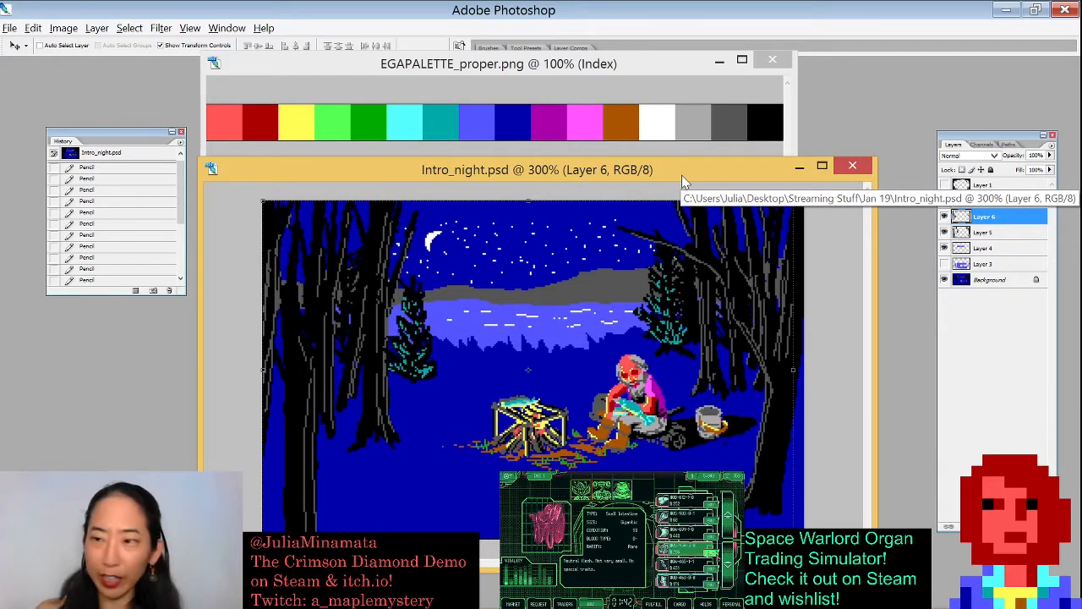
pyautogui.press('b')
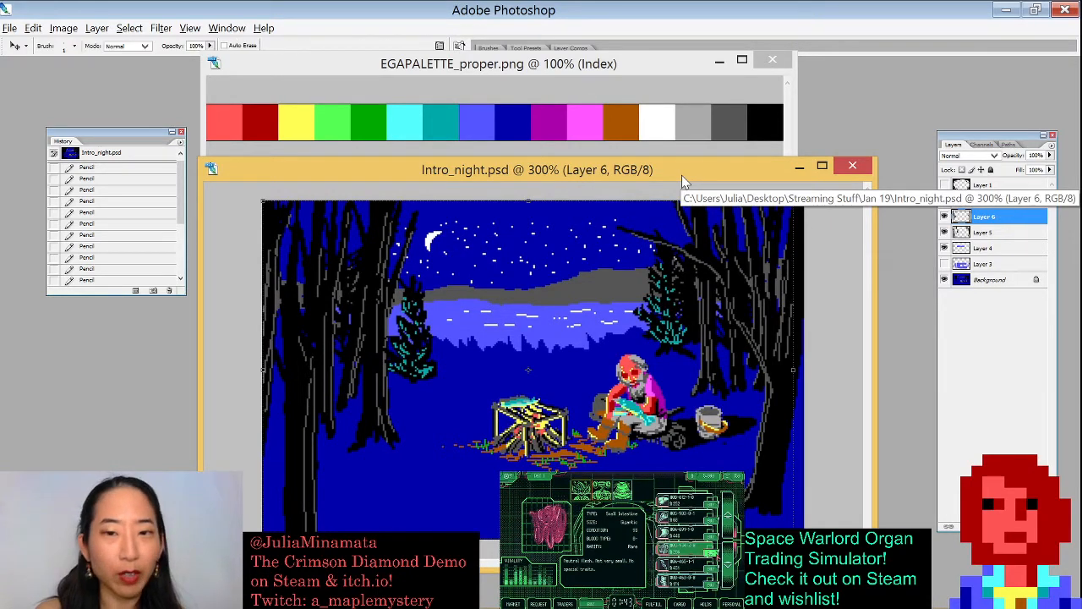
pyautogui.moveTo(646, 171); pyautogui.dragTo(670, 165)
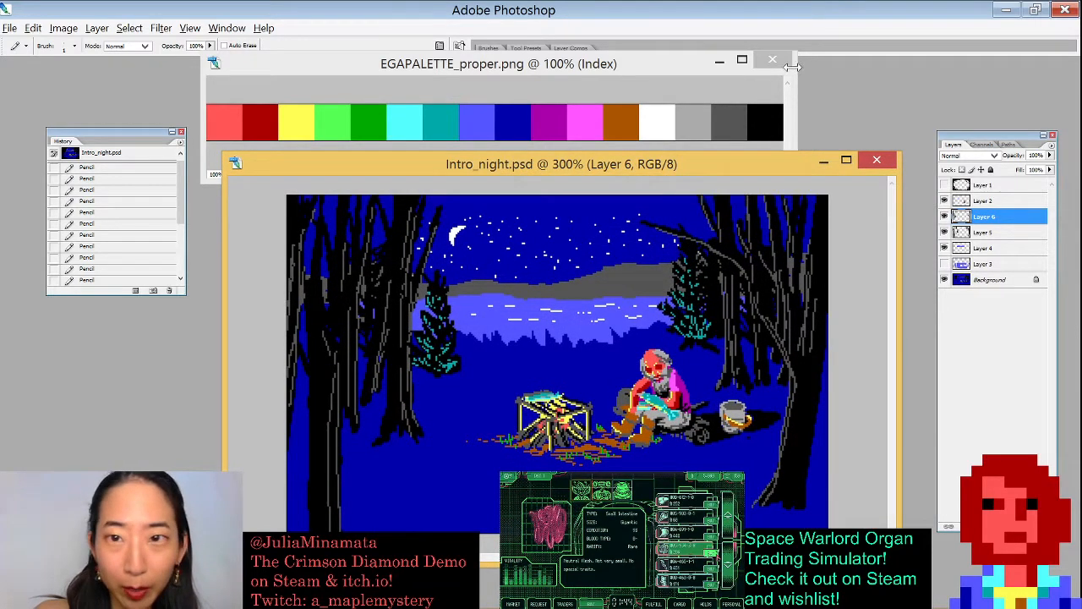
pyautogui.click(742, 31)
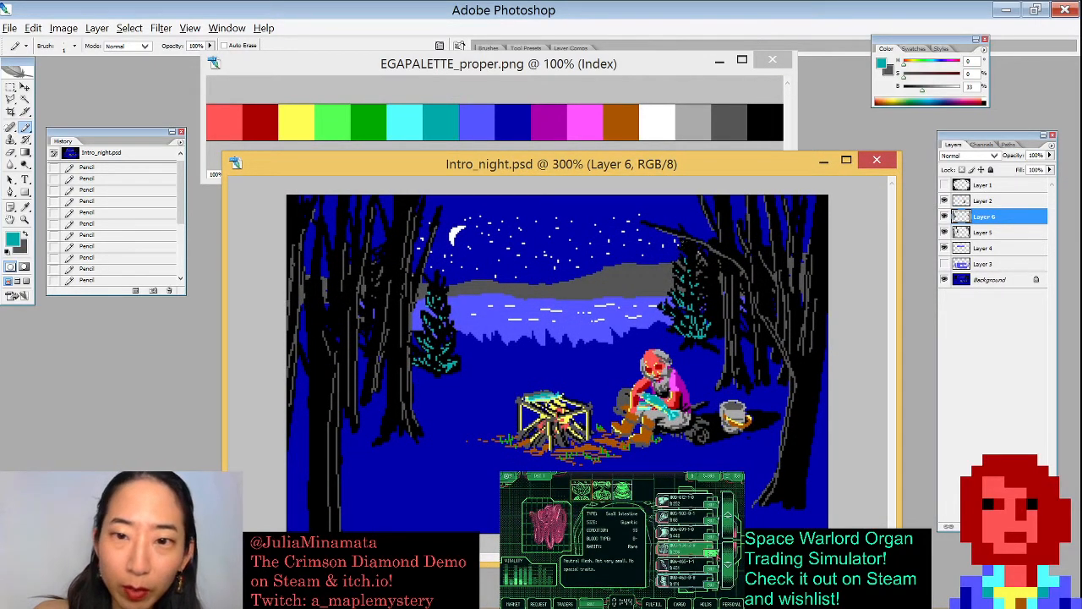
pyautogui.moveTo(688, 246); pyautogui.dragTo(682, 252)
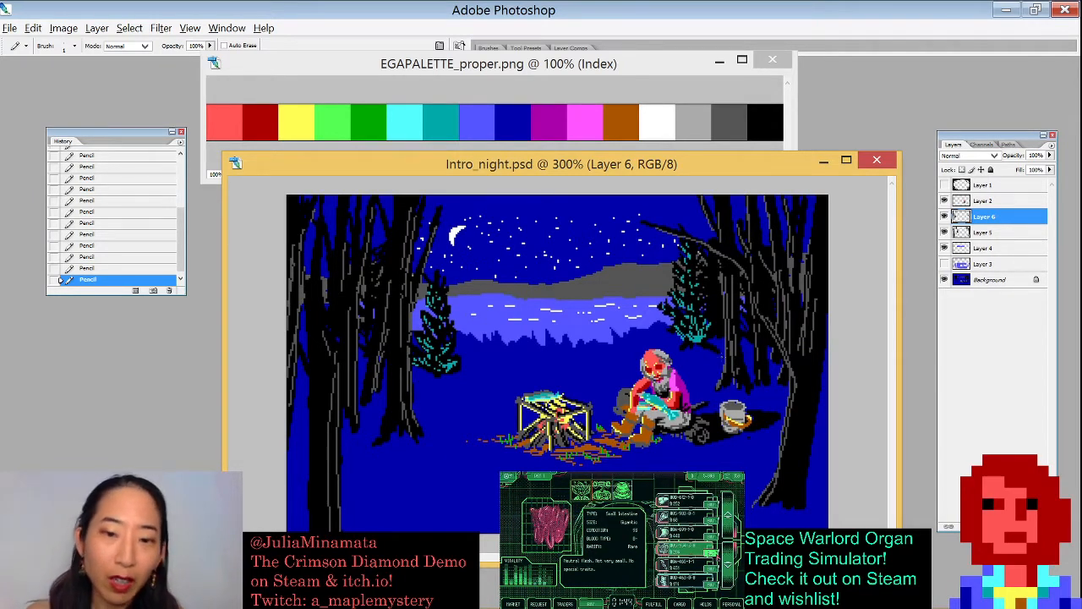
# - Zoom in on the campfire and Magic Wand-select the green grass pixels around it across all layers
pyautogui.press('w')
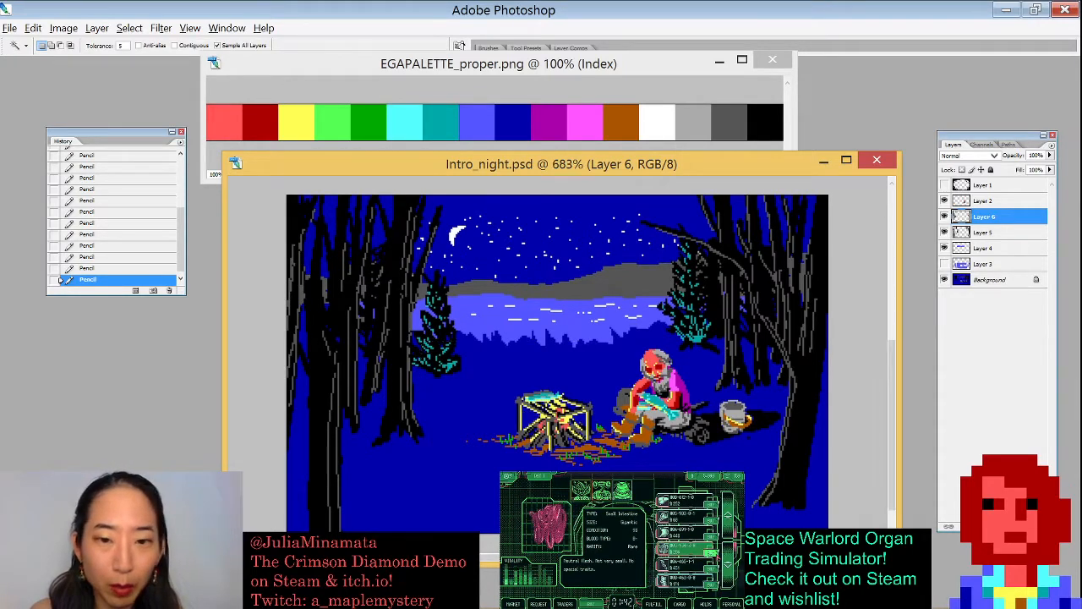
pyautogui.moveTo(386, 341); pyautogui.dragTo(674, 505)
pyautogui.moveTo(564, 11); pyautogui.dragTo(580, 18)
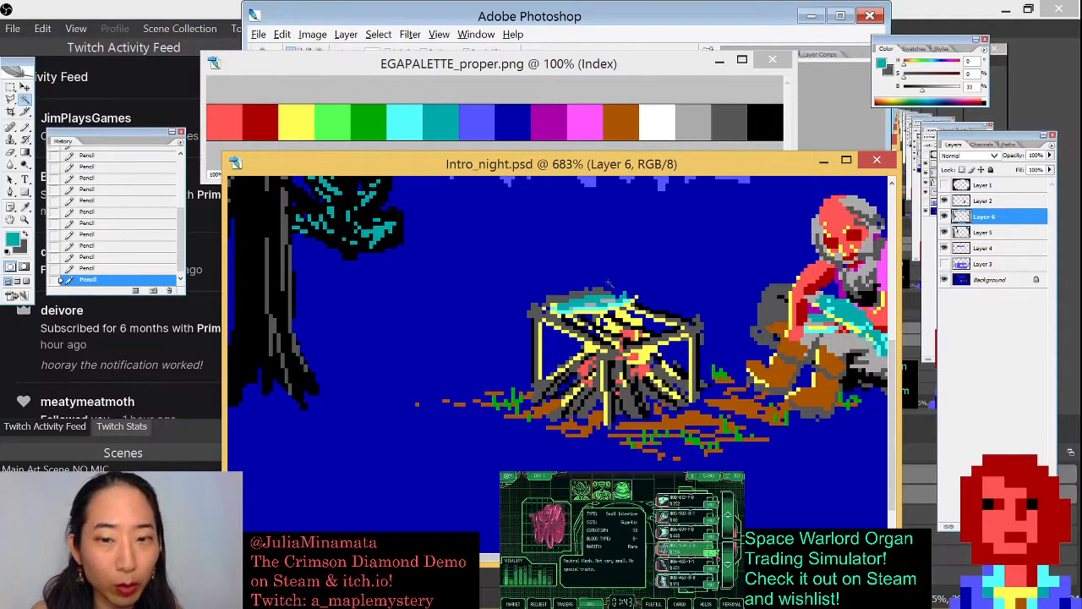
pyautogui.click(840, 16)
pyautogui.press('x')
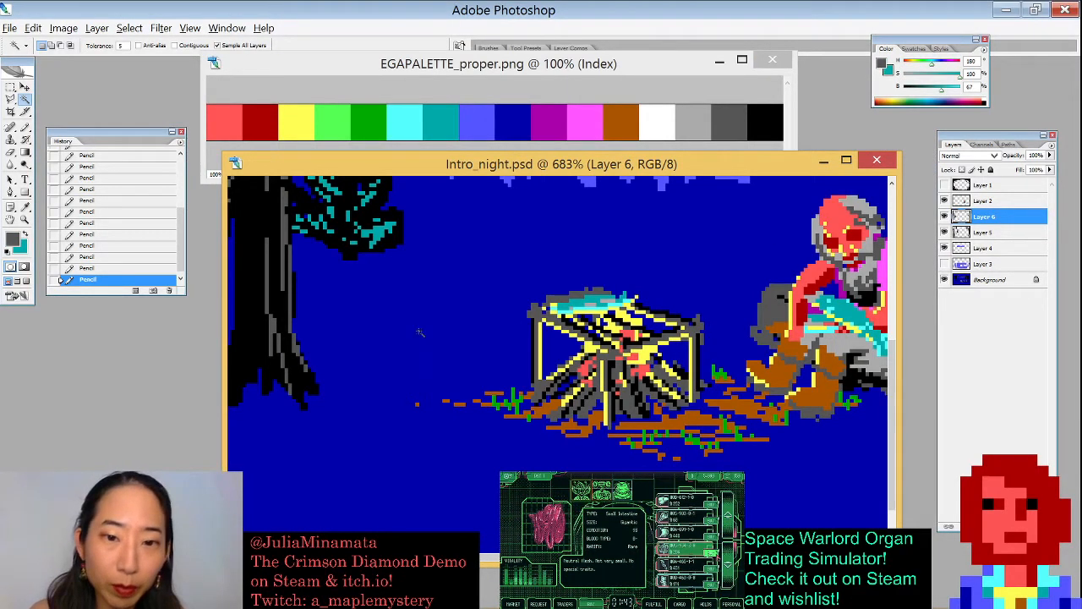
pyautogui.click(519, 403)
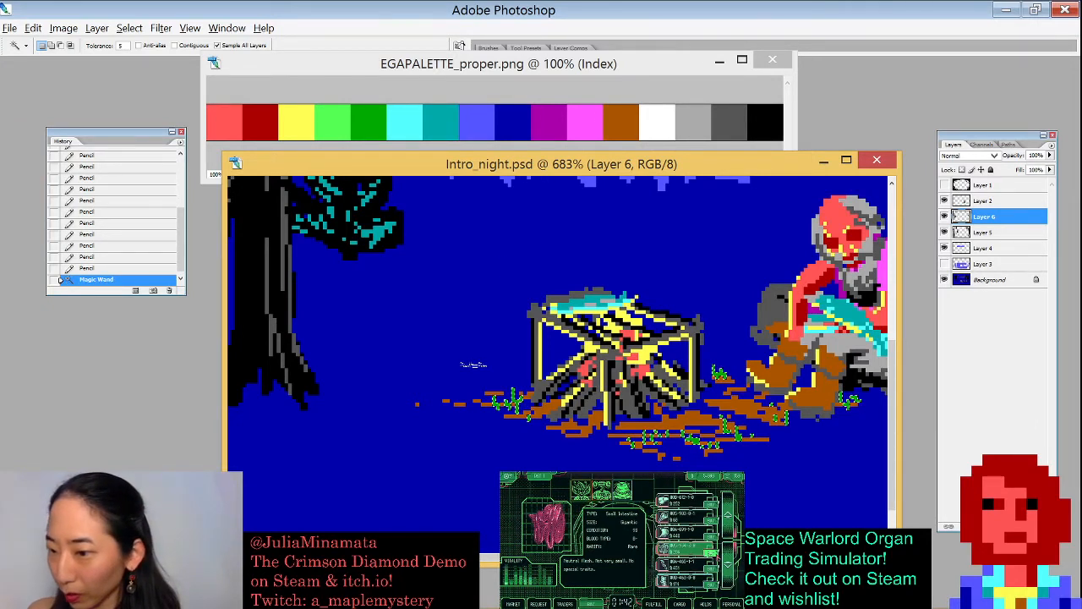
# - Enlarge the Pencil brush, paint teal over the selected campfire grass pixels, and deselect
pyautogui.press('b')
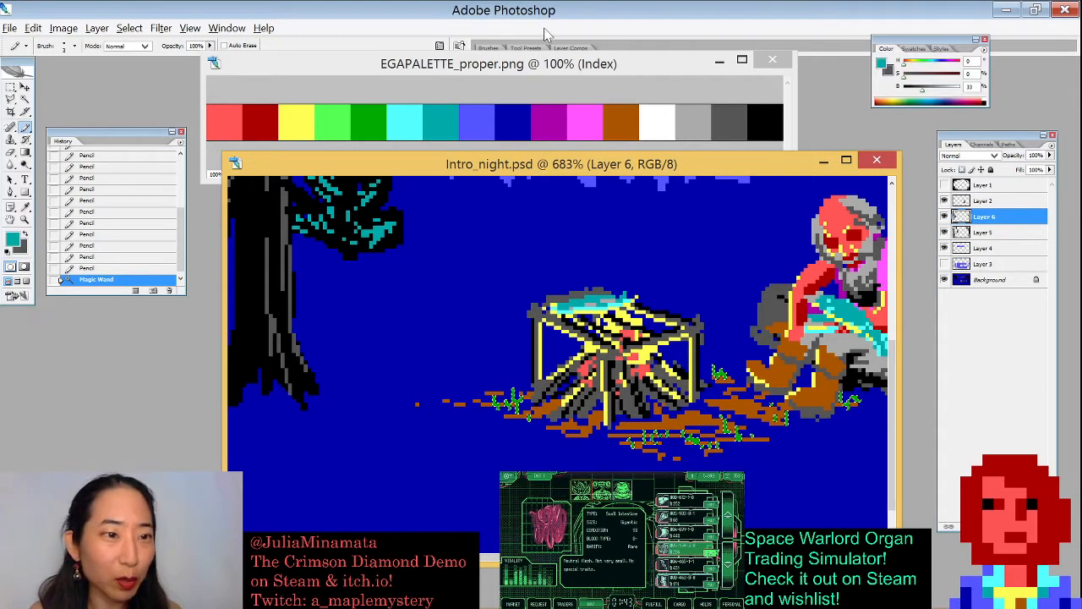
pyautogui.press(']')
pyautogui.press(']')
pyautogui.press(']')
pyautogui.press(']')
pyautogui.press(']')
pyautogui.press(']')
pyautogui.press(']')
pyautogui.moveTo(499, 402)
pyautogui.mouseDown()
pyautogui.moveTo(756, 410)
pyautogui.moveTo(795, 432)
pyautogui.moveTo(845, 417)
pyautogui.moveTo(752, 431)
pyautogui.mouseUp()
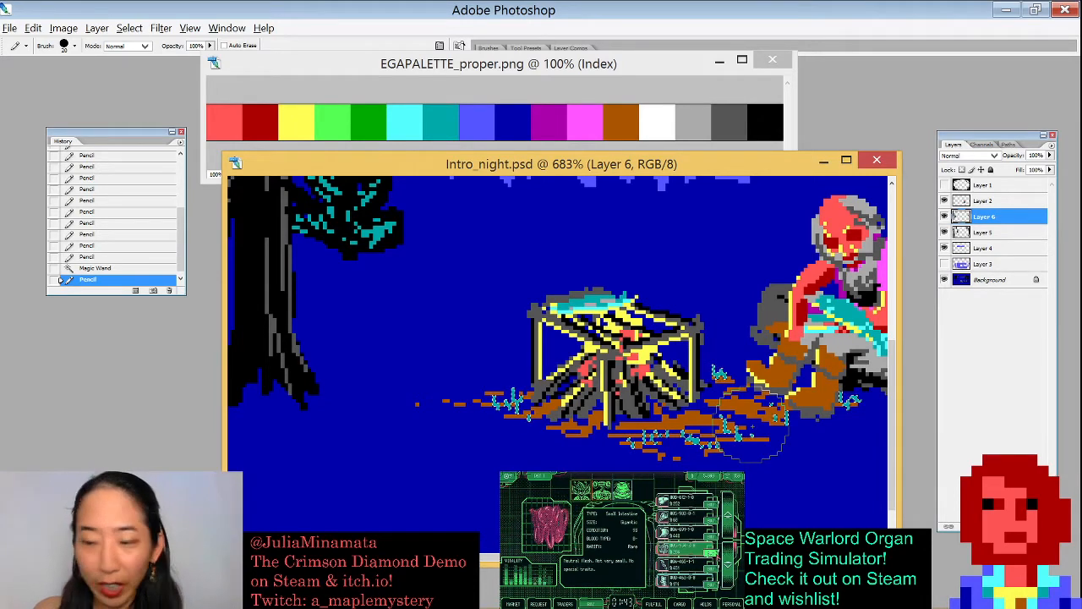
pyautogui.hotkey('ctrl', 'd')
# - Zoom out to review the whole night scene and reposition the document window
pyautogui.hotkey('ctrl', '-')
pyautogui.hotkey('ctrl', '-')
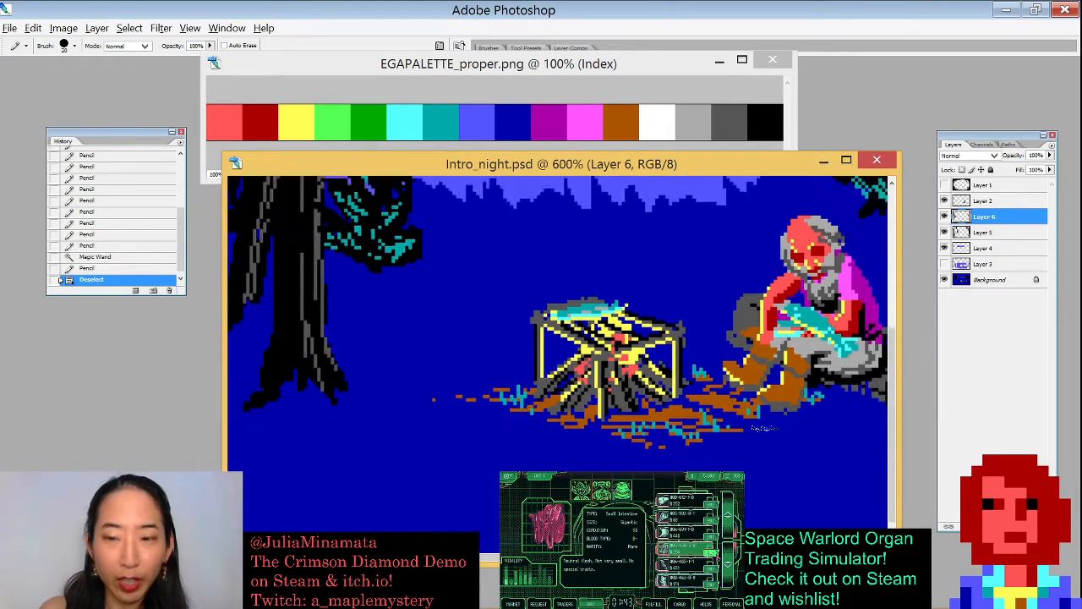
pyautogui.hotkey('ctrl', '-')
pyautogui.hotkey('ctrl', '-')
pyautogui.hotkey('ctrl', '-')
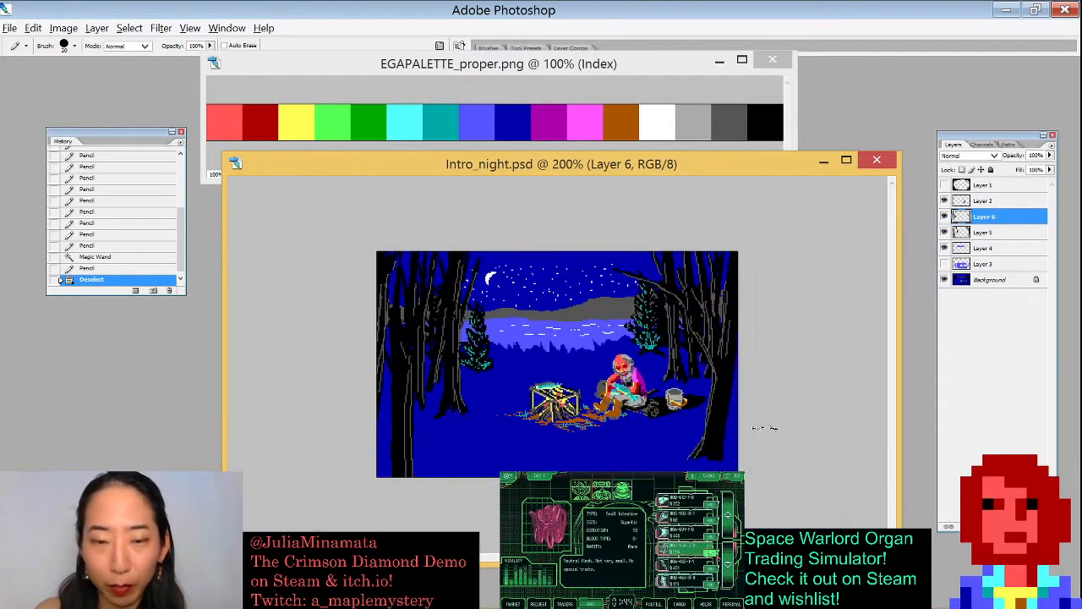
pyautogui.hotkey('ctrl', '+')
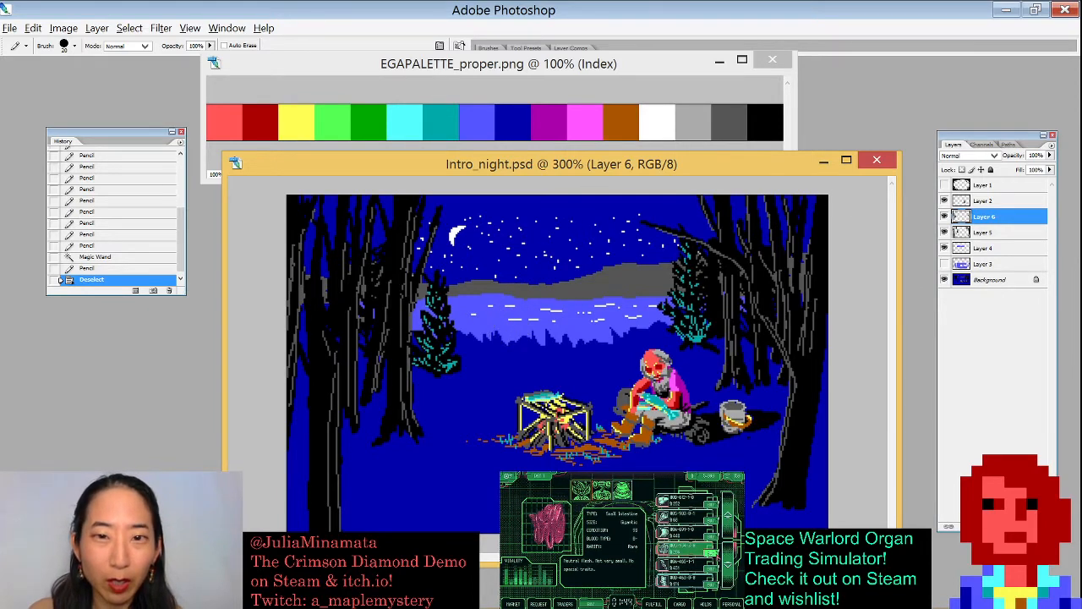
pyautogui.moveTo(706, 164); pyautogui.dragTo(682, 152)
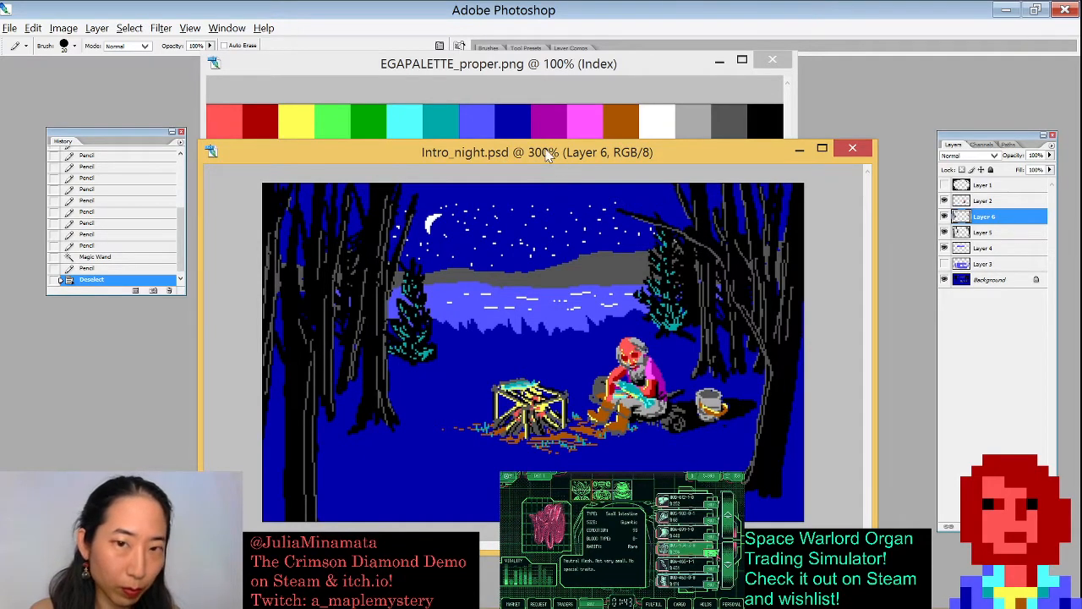
pyautogui.moveTo(548, 154); pyautogui.dragTo(578, 168)
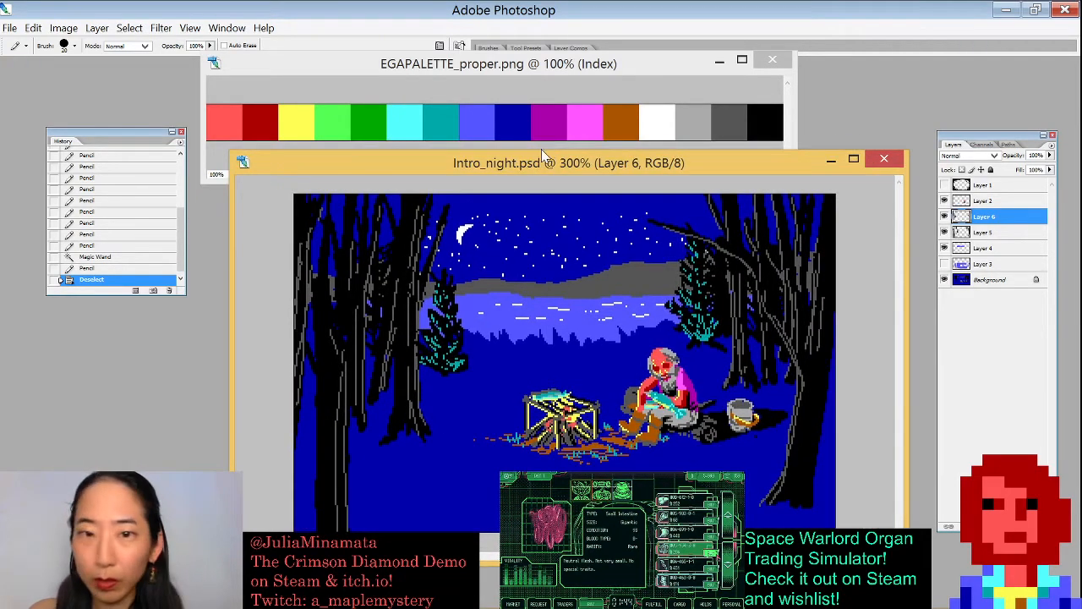
pyautogui.press('Tab')
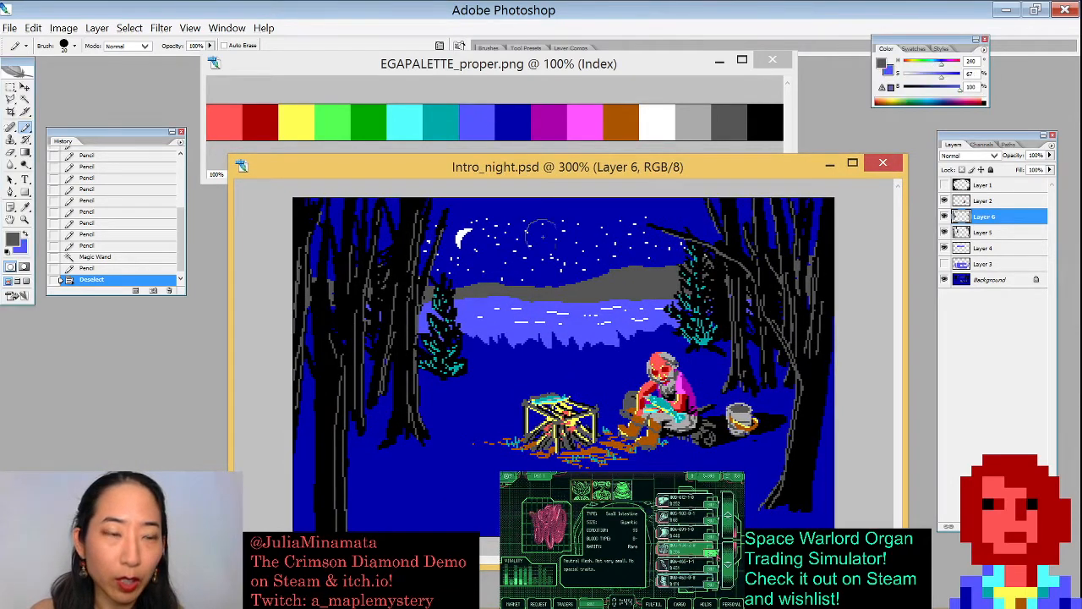
# - Zoom in on the campfire, Magic Wand-select the remaining green grass pixels, recolour them teal with the Pencil, and deselect
pyautogui.press('w')
pyautogui.moveTo(482, 360); pyautogui.dragTo(636, 476)
pyautogui.click(416, 445)
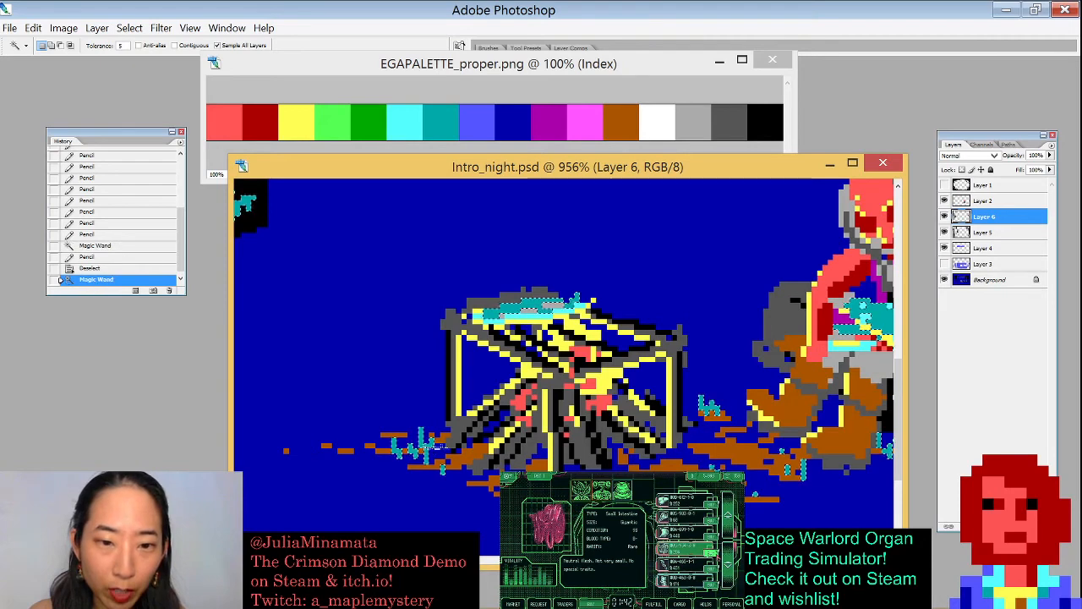
pyautogui.press('b')
pyautogui.moveTo(415, 449)
pyautogui.mouseDown()
pyautogui.moveTo(583, 486)
pyautogui.moveTo(779, 431)
pyautogui.moveTo(726, 474)
pyautogui.moveTo(784, 472)
pyautogui.moveTo(527, 388)
pyautogui.mouseUp()
pyautogui.click(662, 393)
pyautogui.hotkey('ctrl', 'd')
pyautogui.hotkey('ctrl', '-')
pyautogui.hotkey('ctrl', '-')
pyautogui.hotkey('ctrl', '-')
pyautogui.hotkey('ctrl', '-')
pyautogui.hotkey('ctrl', '-')
pyautogui.hotkey('ctrl', '-')
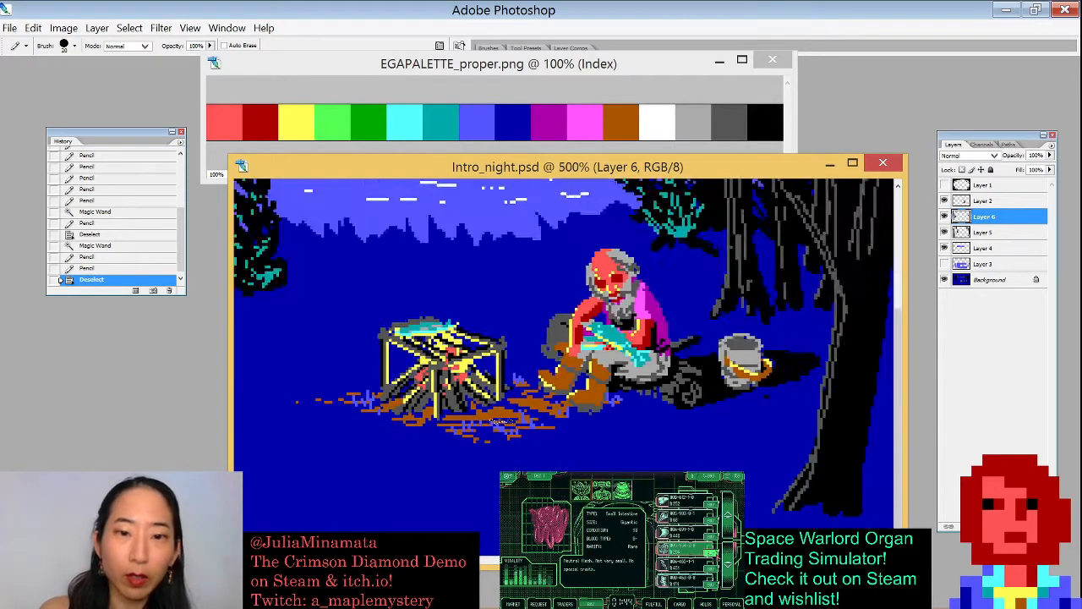
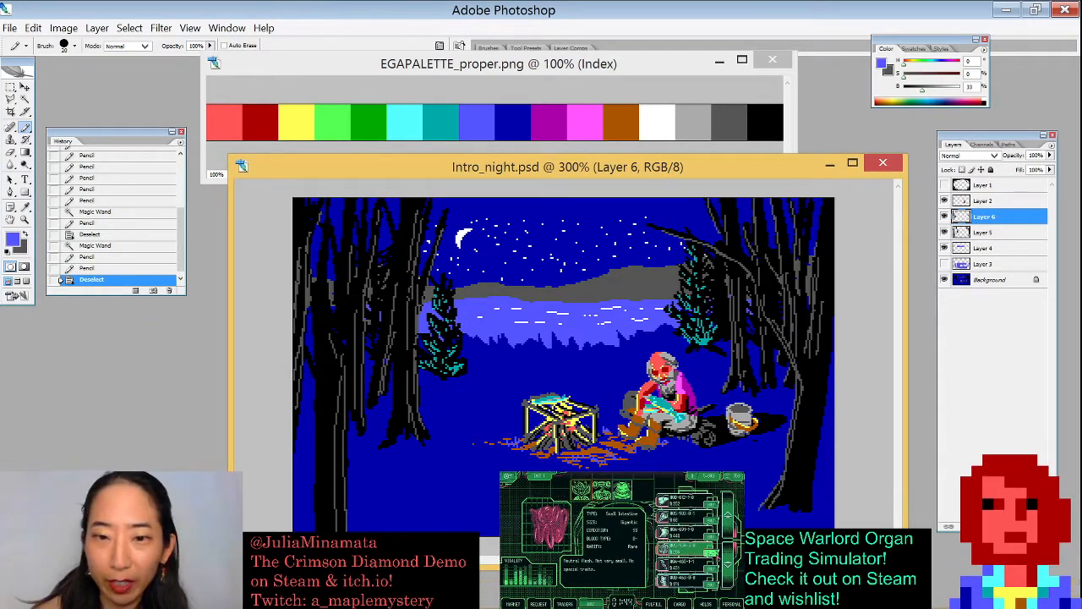
# - Add a new layer and pencil a light-blue elliptical outline for a pool of firelight on the ground around the campfire
pyautogui.hotkey('ctrl', 'shift', 'n')
pyautogui.press('Return')
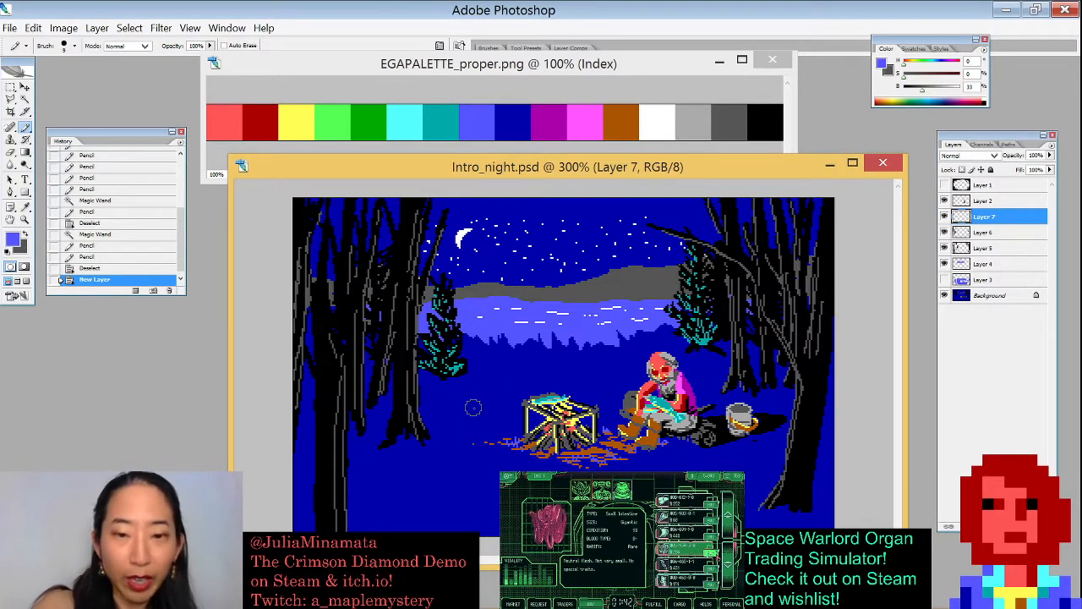
pyautogui.moveTo(425, 461); pyautogui.dragTo(495, 487)
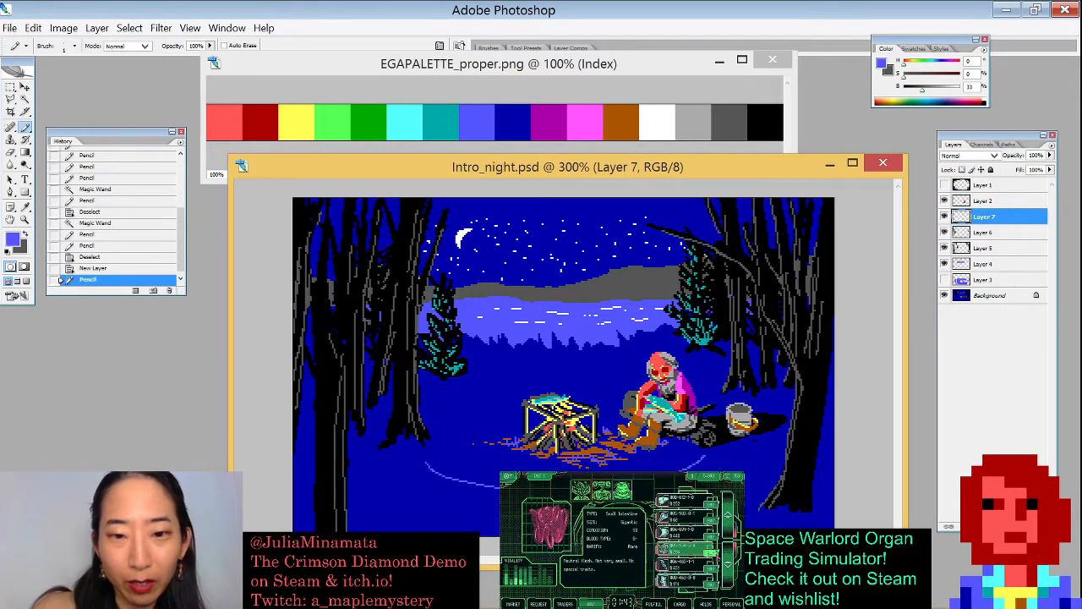
pyautogui.moveTo(422, 442); pyautogui.dragTo(433, 470)
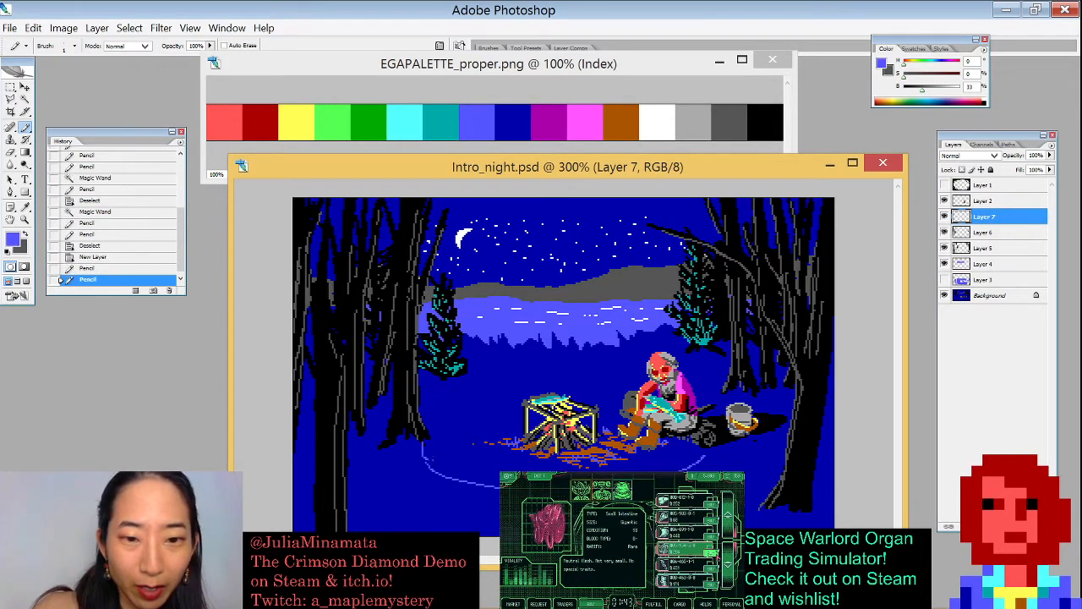
pyautogui.moveTo(424, 413); pyautogui.dragTo(501, 383)
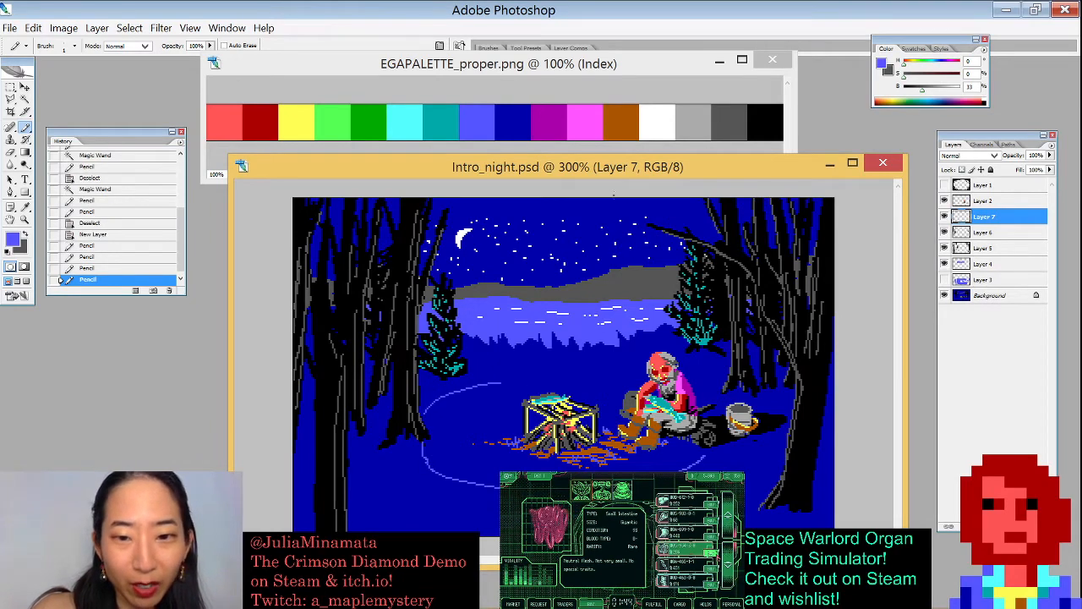
pyautogui.hotkey('ctrl', 'z')
pyautogui.moveTo(419, 417); pyautogui.dragTo(500, 401)
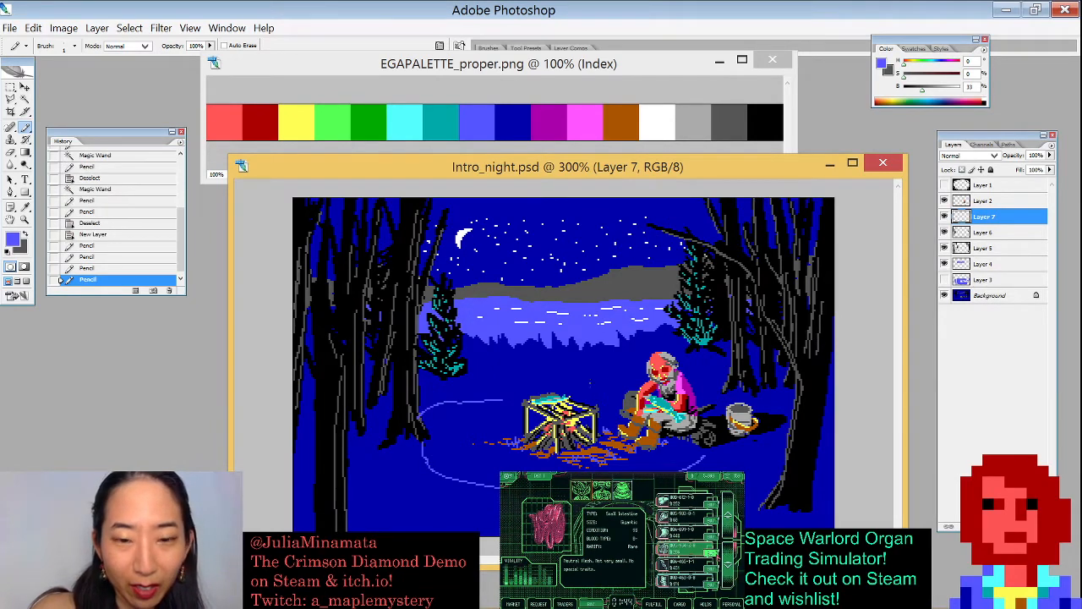
pyautogui.hotkey('ctrl', '+')
pyautogui.moveTo(478, 411); pyautogui.dragTo(645, 415)
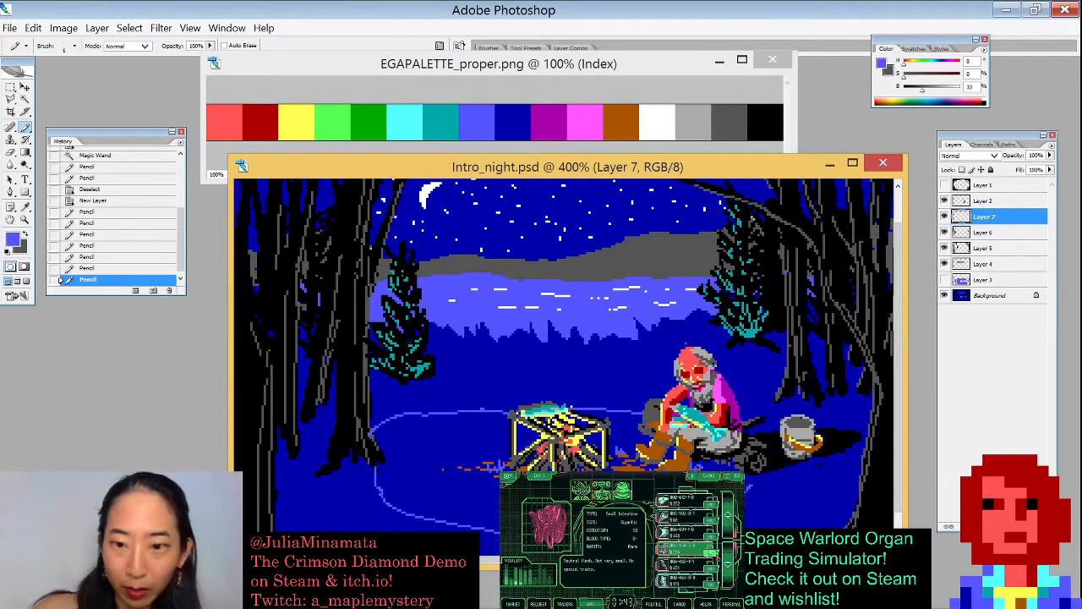
pyautogui.moveTo(747, 487); pyautogui.dragTo(729, 502)
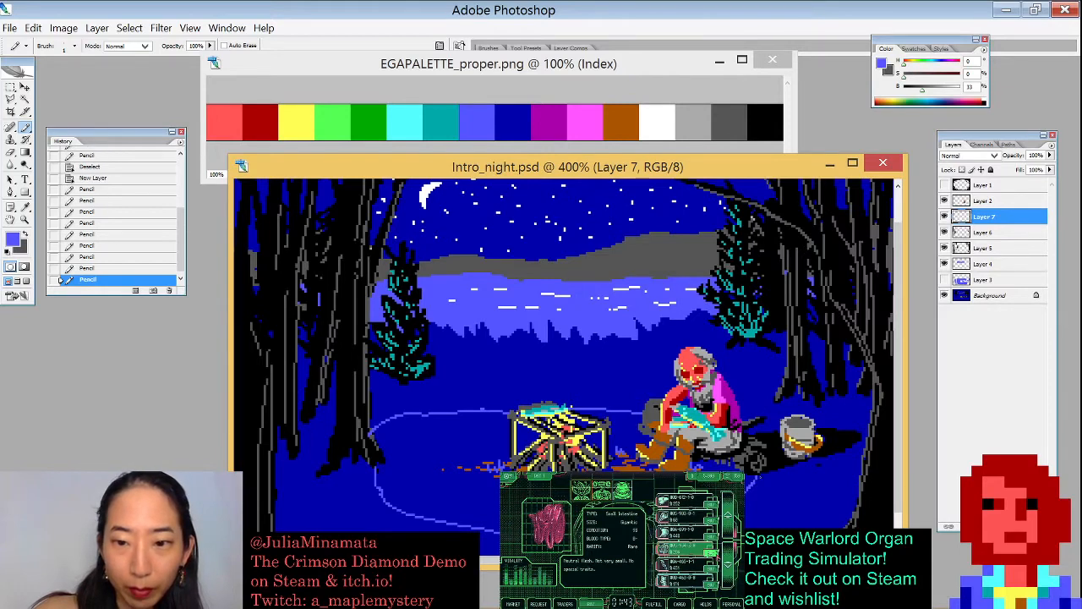
# - Erase part of the outline's left edge and redraw it with the Pencil
pyautogui.press('e')
pyautogui.moveTo(378, 429)
pyautogui.mouseDown()
pyautogui.moveTo(425, 404)
pyautogui.moveTo(464, 418)
pyautogui.moveTo(448, 409)
pyautogui.mouseUp()
pyautogui.click(454, 415)
pyautogui.press('b')
pyautogui.moveTo(382, 445); pyautogui.dragTo(475, 411)
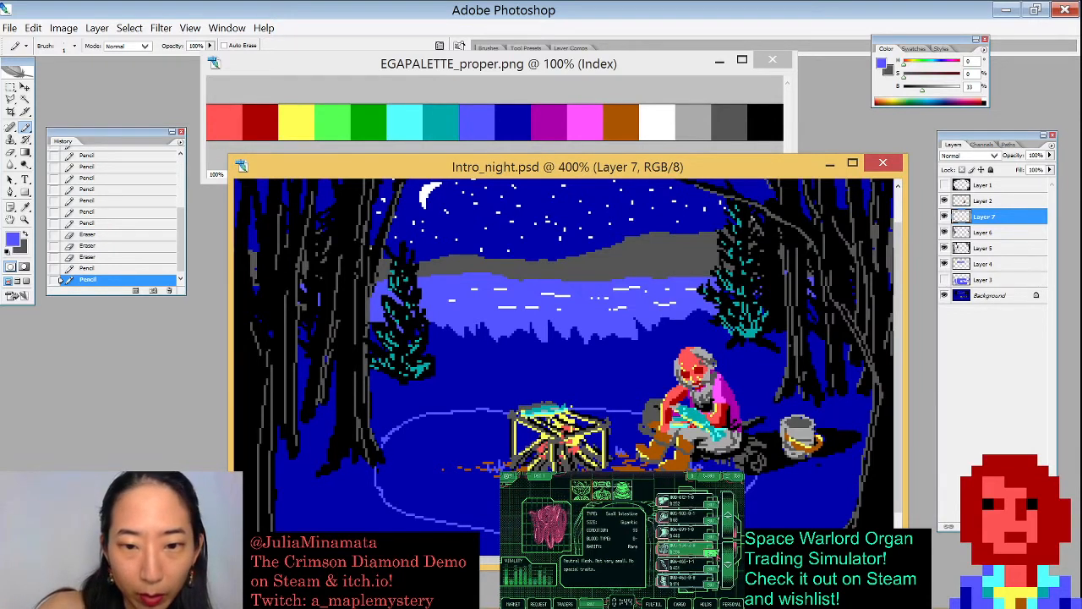
# - Pencil the outline's lower curve beneath the campfire and a short stroke at its left, retrying the strokes
pyautogui.moveTo(501, 532); pyautogui.dragTo(592, 539)
pyautogui.hotkey('ctrl', 'z')
pyautogui.moveTo(500, 532)
pyautogui.mouseDown()
pyautogui.moveTo(591, 540)
pyautogui.moveTo(719, 514)
pyautogui.mouseUp()
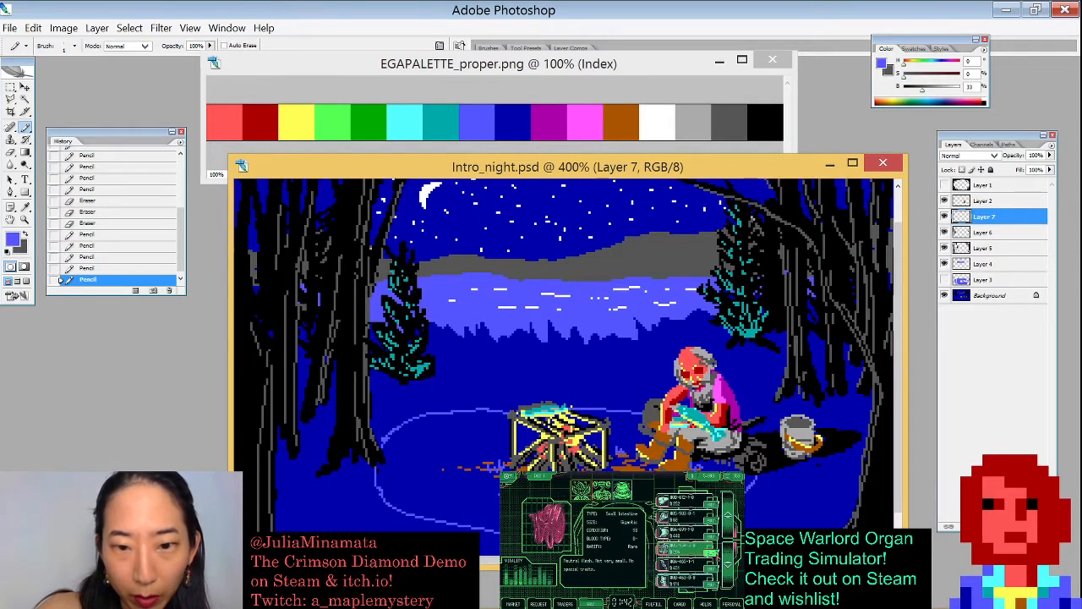
pyautogui.hotkey('ctrl', 'z')
pyautogui.moveTo(660, 531); pyautogui.dragTo(719, 514)
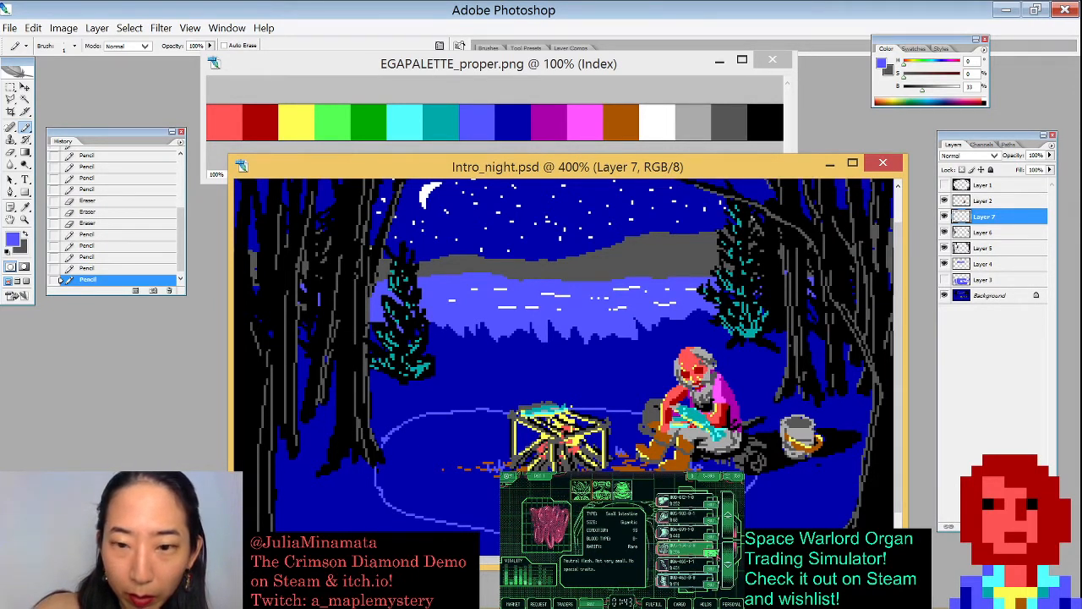
pyautogui.hotkey('ctrl', 'z')
pyautogui.hotkey('ctrl', 'z')
pyautogui.moveTo(659, 531); pyautogui.dragTo(719, 514)
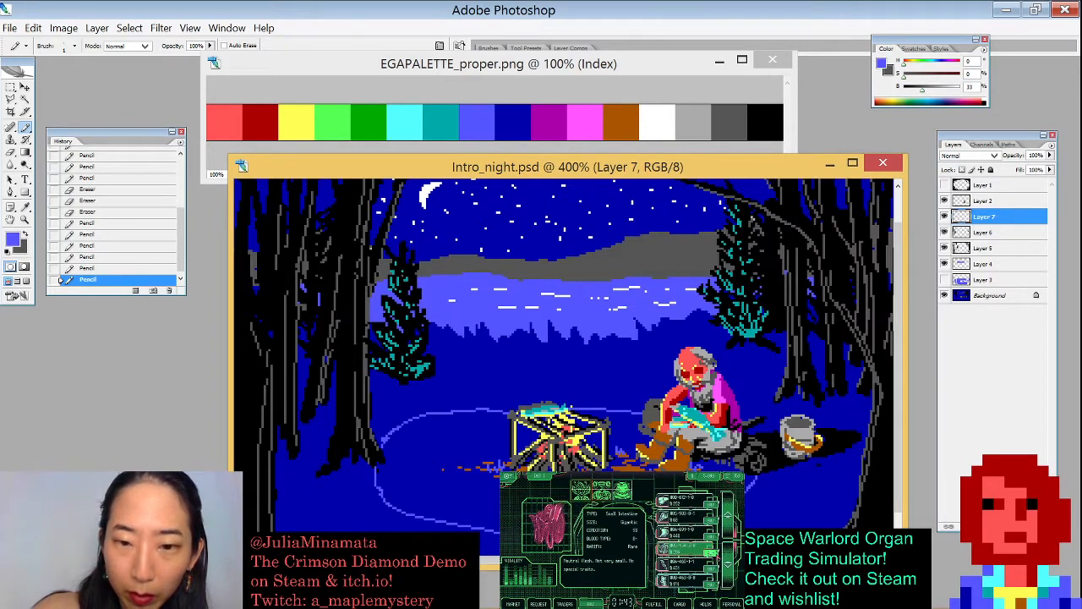
pyautogui.moveTo(660, 531); pyautogui.dragTo(718, 514)
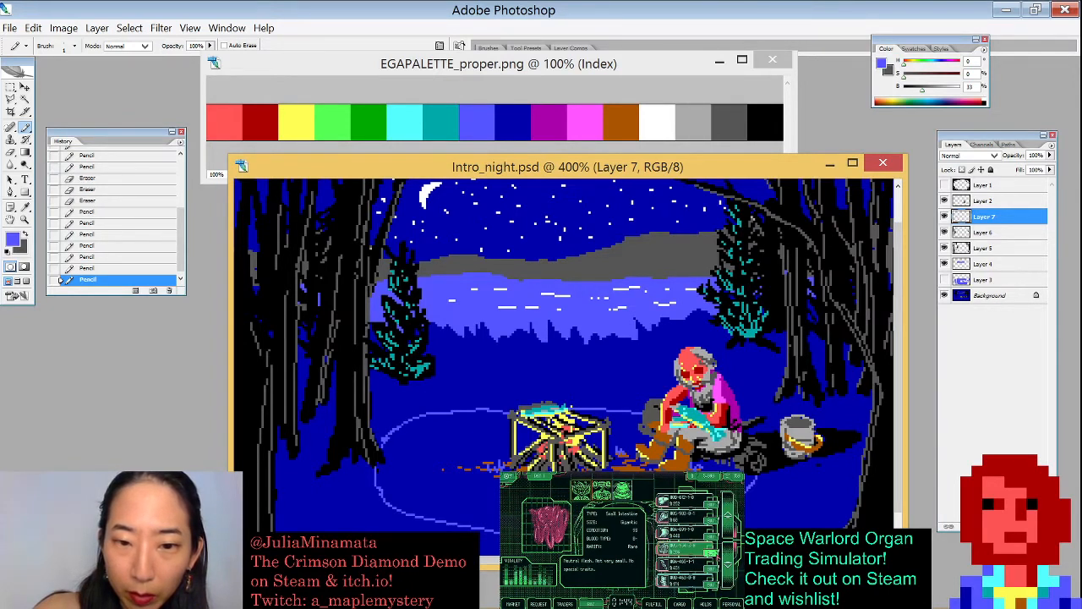
pyautogui.moveTo(660, 531); pyautogui.dragTo(719, 514)
pyautogui.moveTo(510, 458)
pyautogui.mouseDown()
pyautogui.moveTo(456, 445)
pyautogui.moveTo(499, 446)
pyautogui.moveTo(472, 433)
pyautogui.moveTo(493, 443)
pyautogui.moveTo(470, 443)
pyautogui.mouseUp()
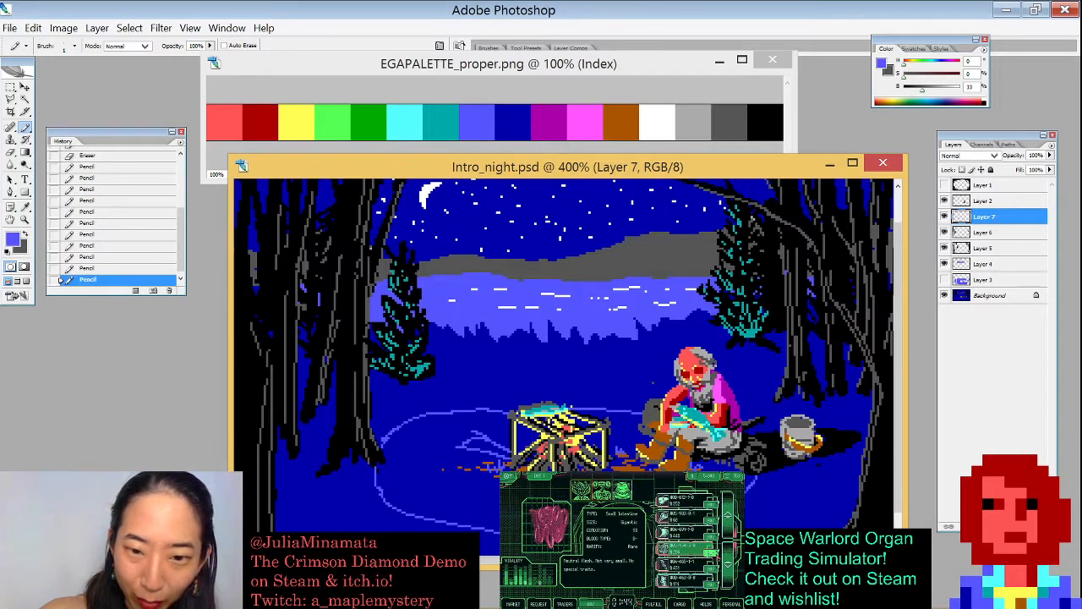
# - Magic Wand-select the inside of the outline and fill it with the lighter blue, then deselect
pyautogui.press('w')
pyautogui.click(439, 491)
pyautogui.hotkey('ctrl', 'd')
pyautogui.click(192, 45)
pyautogui.click(443, 489)
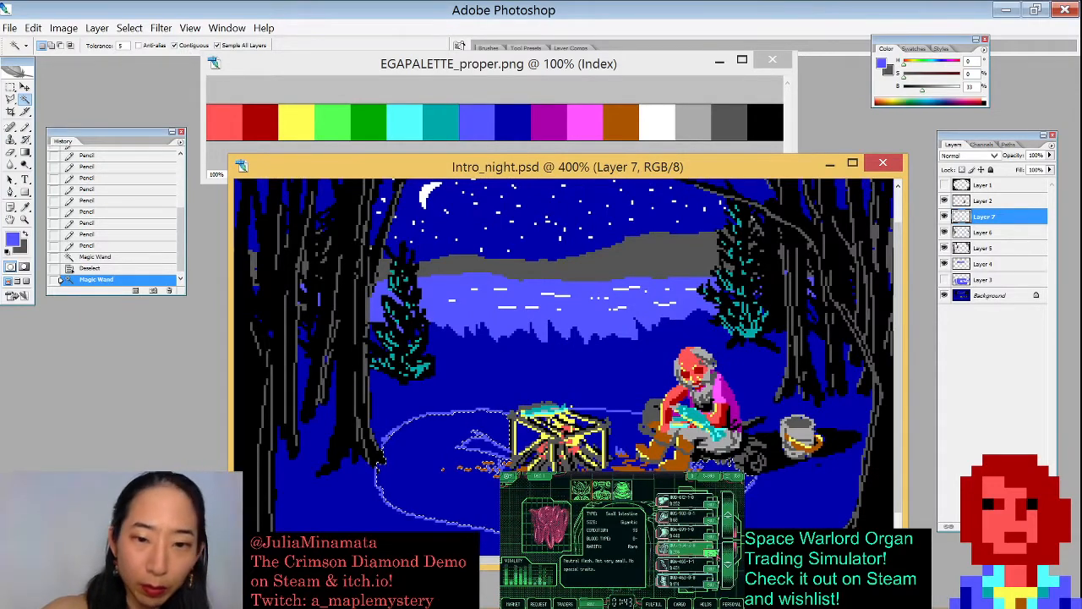
pyautogui.press('x')
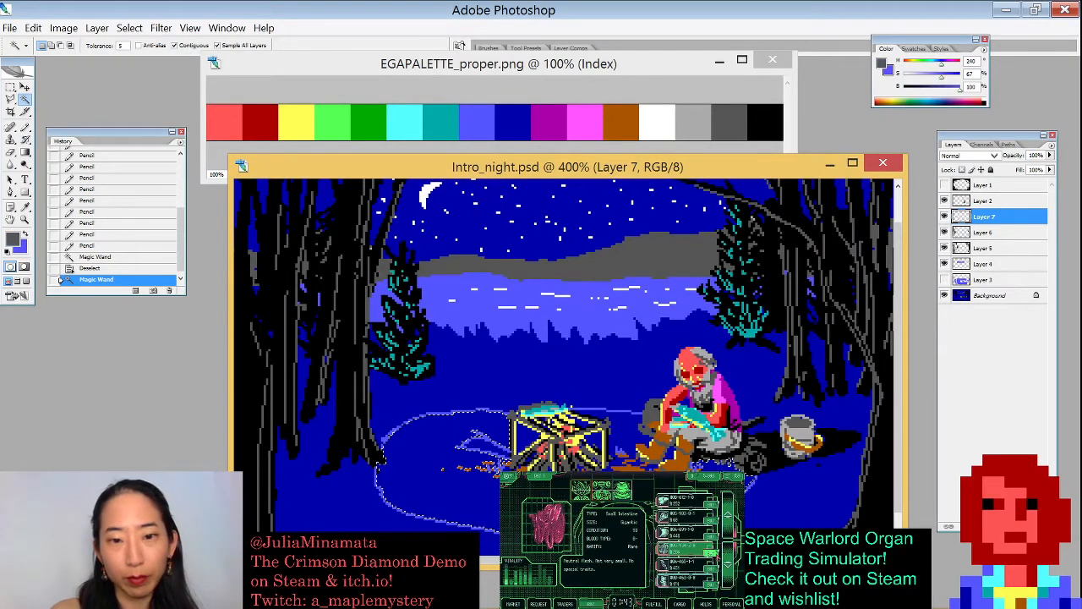
pyautogui.hotkey('ctrl', 'BackSpace')
pyautogui.hotkey('ctrl', 'd')
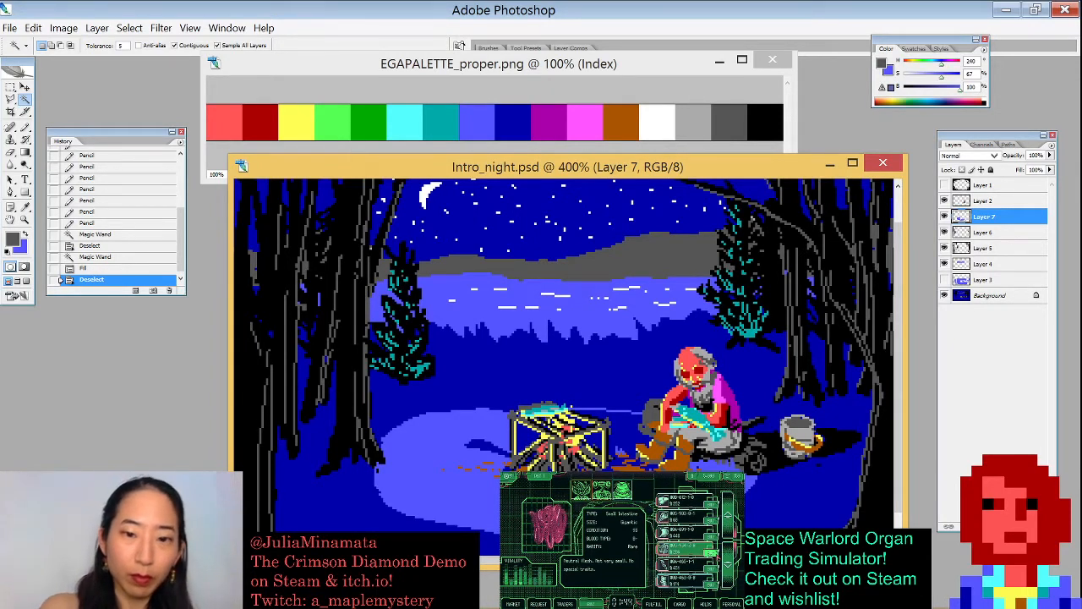
# - Zoom into the campfire base and pencil a few pixels to close gaps at the pool's edge
pyautogui.click(631, 430)
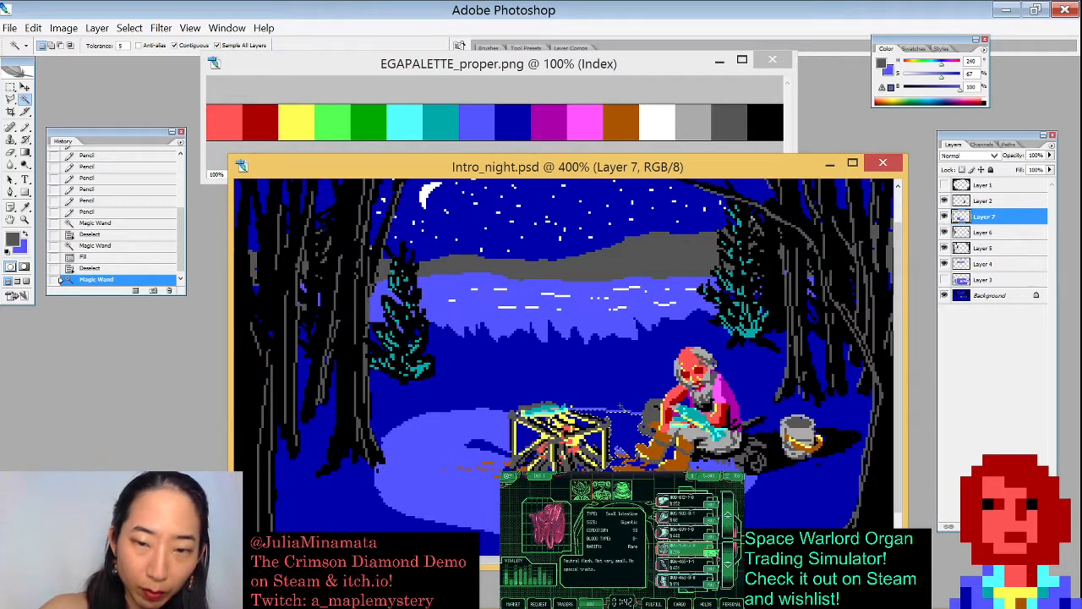
pyautogui.hotkey('ctrl', 'd')
pyautogui.press('b')
pyautogui.moveTo(537, 370); pyautogui.dragTo(593, 461)
pyautogui.moveTo(664, 416); pyautogui.dragTo(589, 231)
pyautogui.click(663, 346)
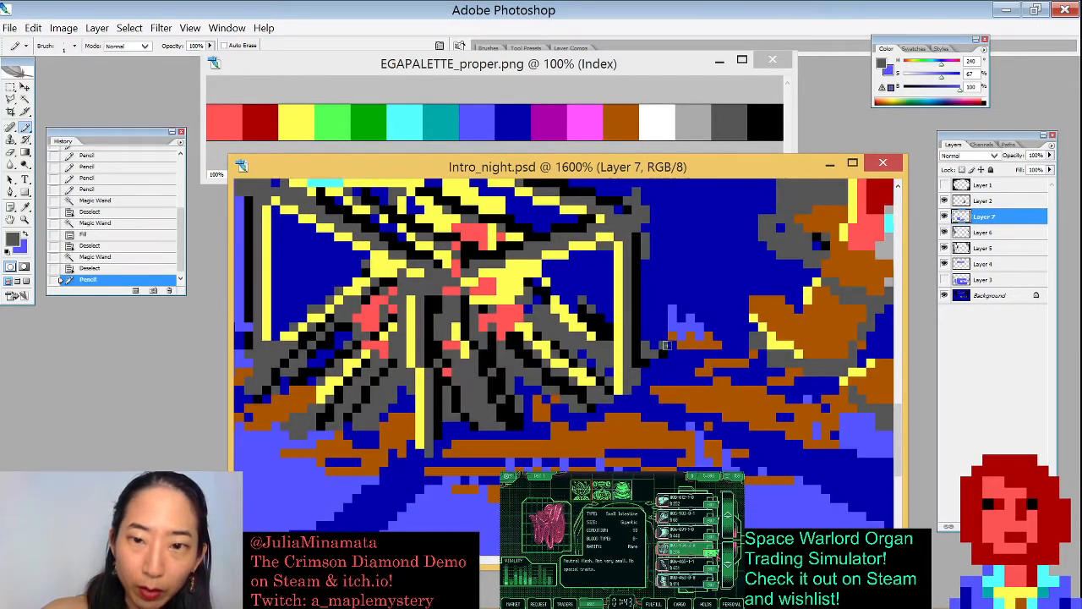
pyautogui.press('x')
pyautogui.moveTo(726, 345); pyautogui.dragTo(745, 344)
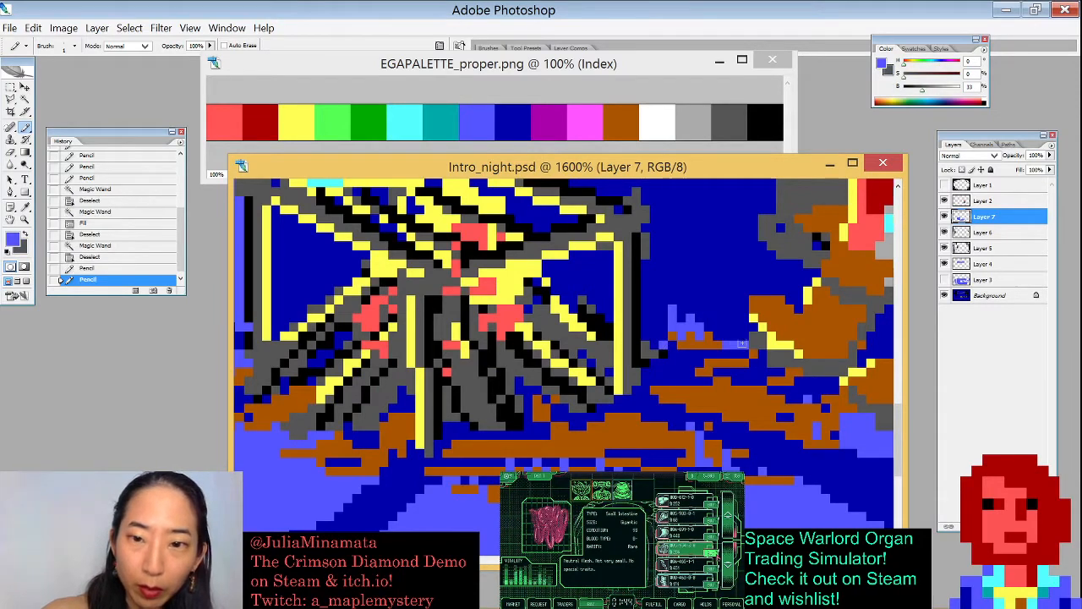
# - Magic Wand-select the dark gaps around the campfire legs and fill them with the lighter blue
pyautogui.press('w')
pyautogui.click(749, 258)
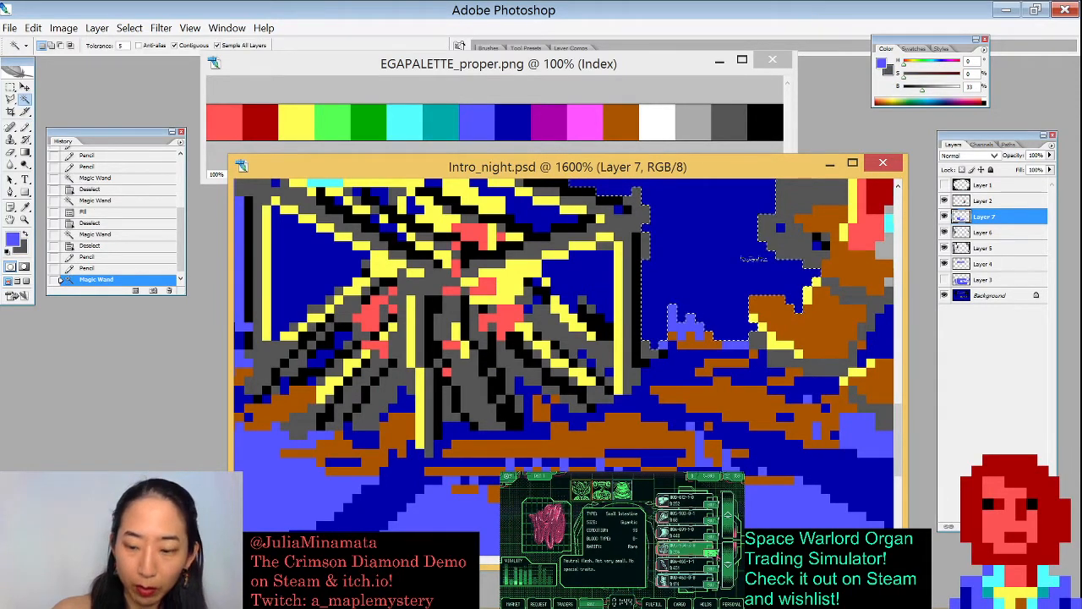
pyautogui.hotkey('ctrl', 'BackSpace')
pyautogui.press('x')
pyautogui.hotkey('ctrl', 'BackSpace')
pyautogui.hotkey('ctrl', 'd')
pyautogui.click(607, 279)
pyautogui.keyDown('shift'); pyautogui.click(507, 221); pyautogui.keyUp('shift')
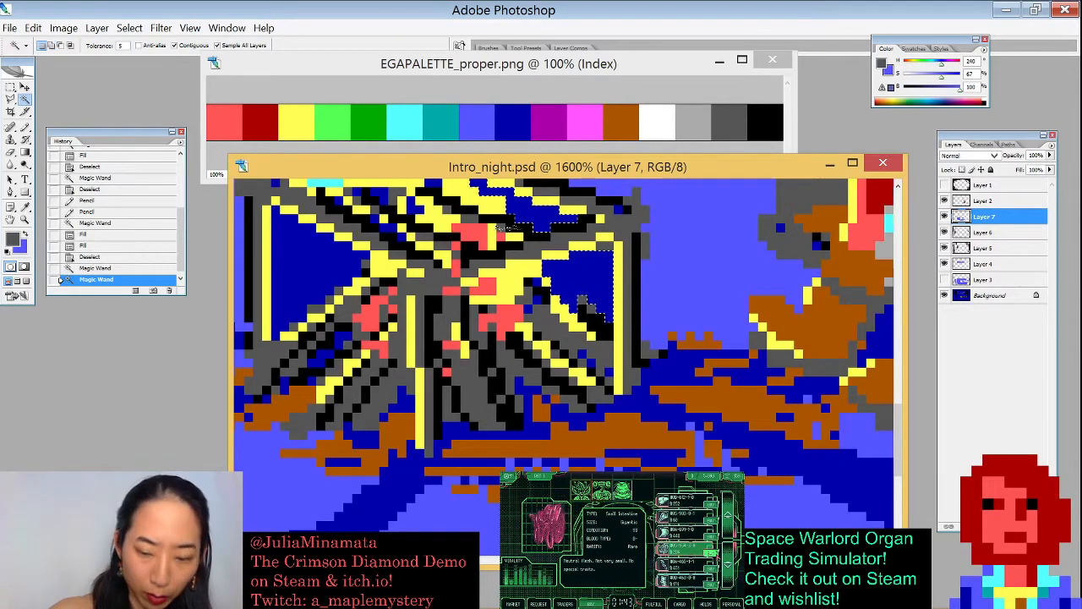
pyautogui.hotkey('ctrl', 'BackSpace')
# - Zoom out, select another dark patch inside the light pool, fill it with the lighter blue, and deselect
pyautogui.hotkey('ctrl', '-')
pyautogui.hotkey('ctrl', '-')
pyautogui.hotkey('ctrl', '-')
pyautogui.hotkey('ctrl', '-')
pyautogui.hotkey('ctrl', 'd')
pyautogui.click(478, 352)
pyautogui.hotkey('ctrl', 'BackSpace')
pyautogui.hotkey('ctrl', 'd')
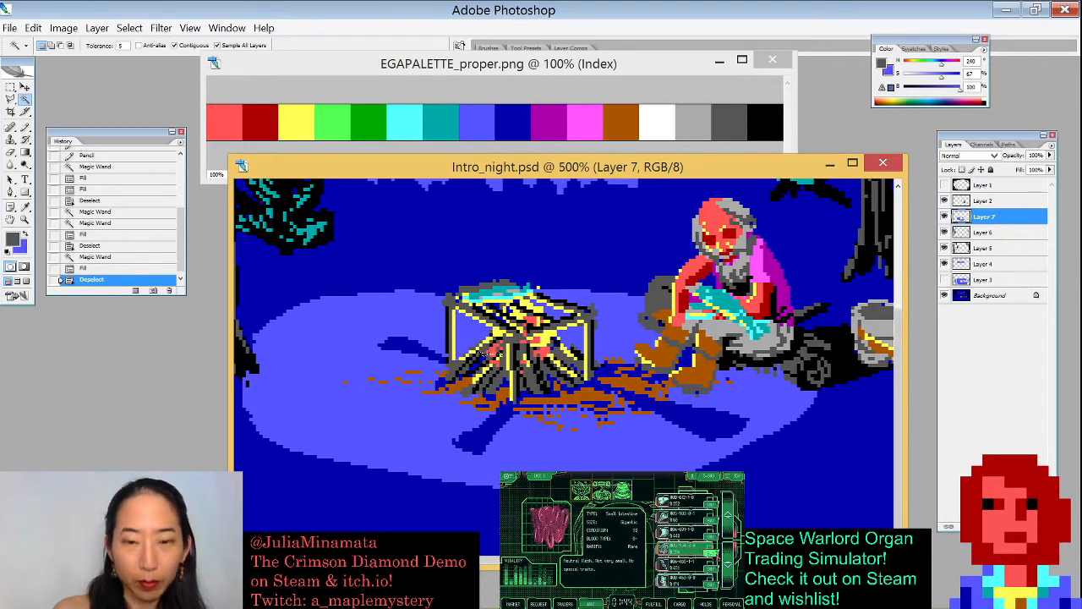
# - Zoom back in and pencil dark blue pixels to roughen the light pool's left edge
pyautogui.hotkey('ctrl', '-')
pyautogui.hotkey('ctrl', '-')
pyautogui.hotkey('ctrl', '-')
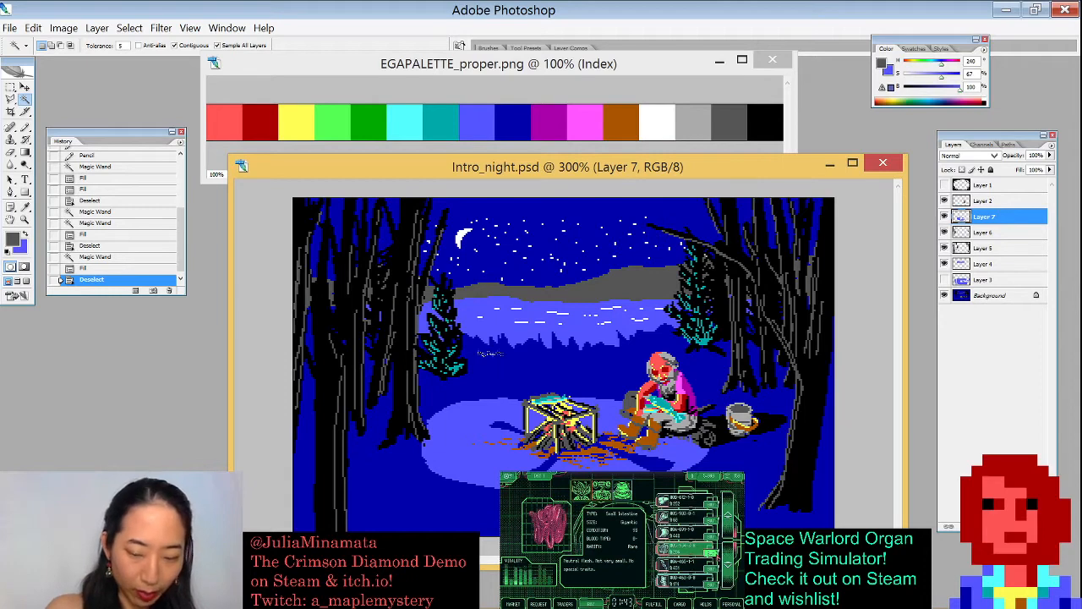
pyautogui.hotkey('ctrl', '+')
pyautogui.hotkey('ctrl', '+')
pyautogui.press('b')
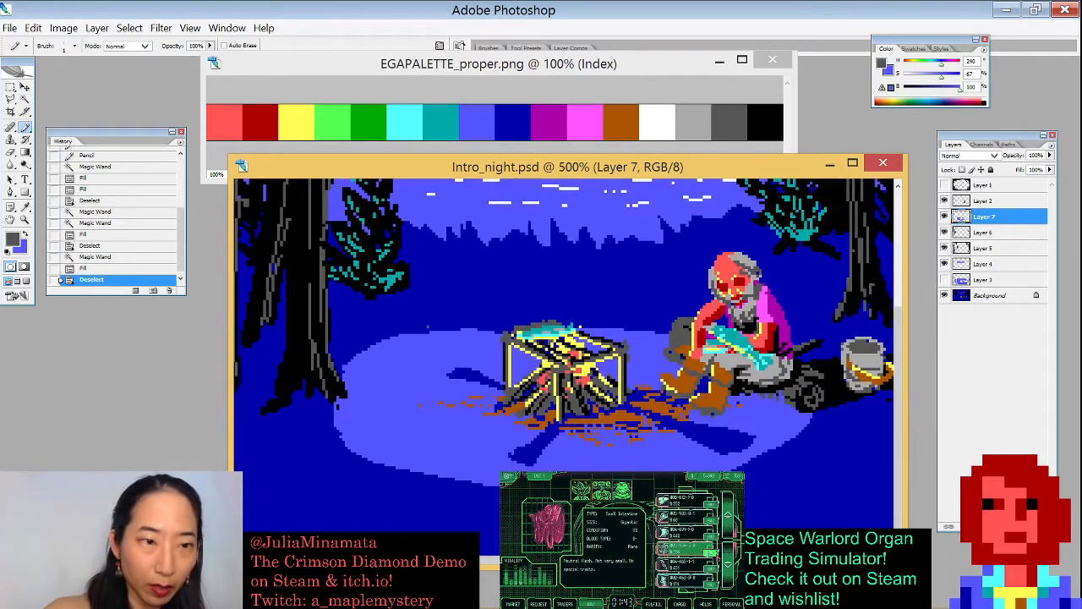
pyautogui.keyDown('alt'); pyautogui.click(463, 372); pyautogui.keyUp('alt')
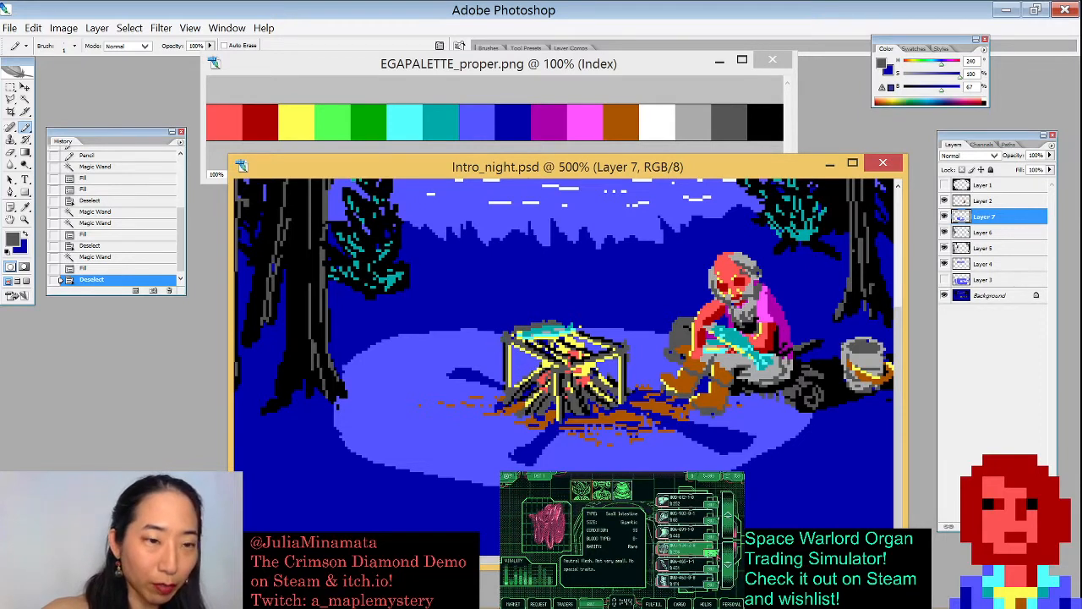
pyautogui.press('x')
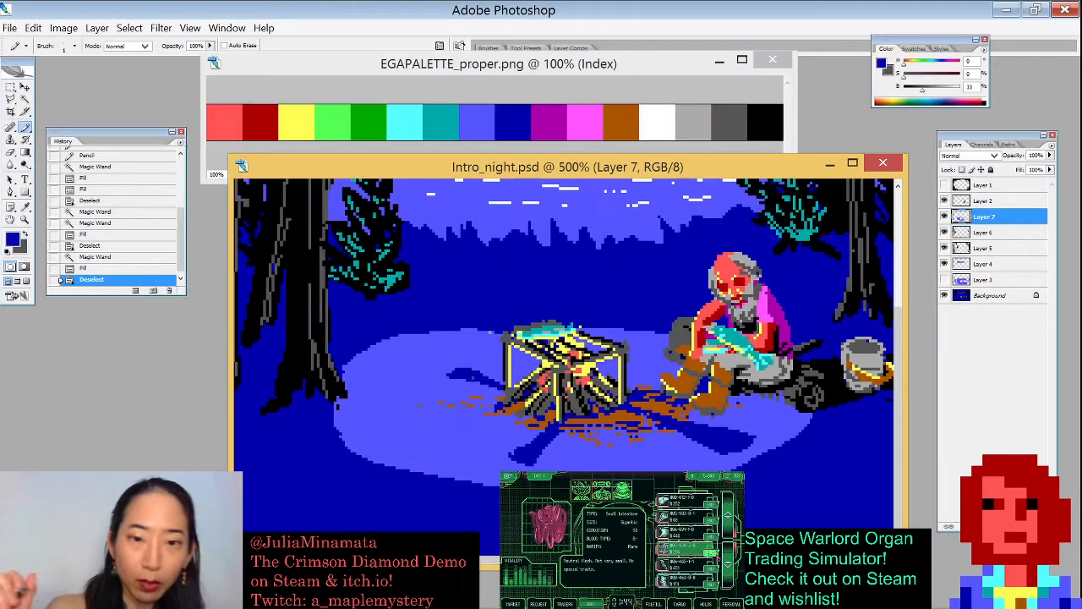
pyautogui.click(490, 332)
pyautogui.click(420, 404)
# - Pencil more dark and light blue pixels along the lower and left edges of the light pool
pyautogui.press('x')
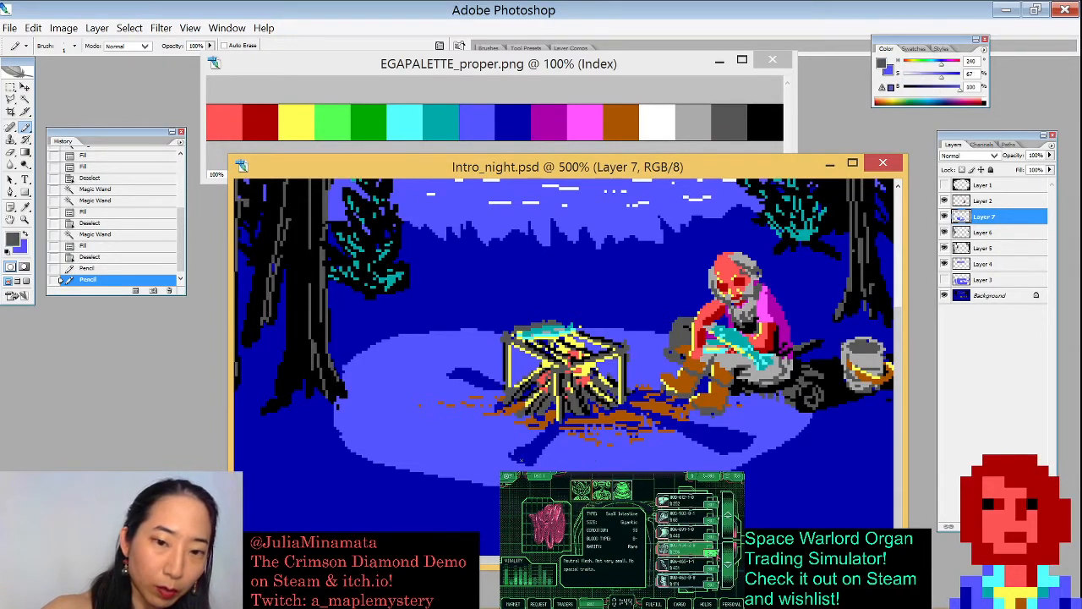
pyautogui.click(420, 404)
pyautogui.press('x')
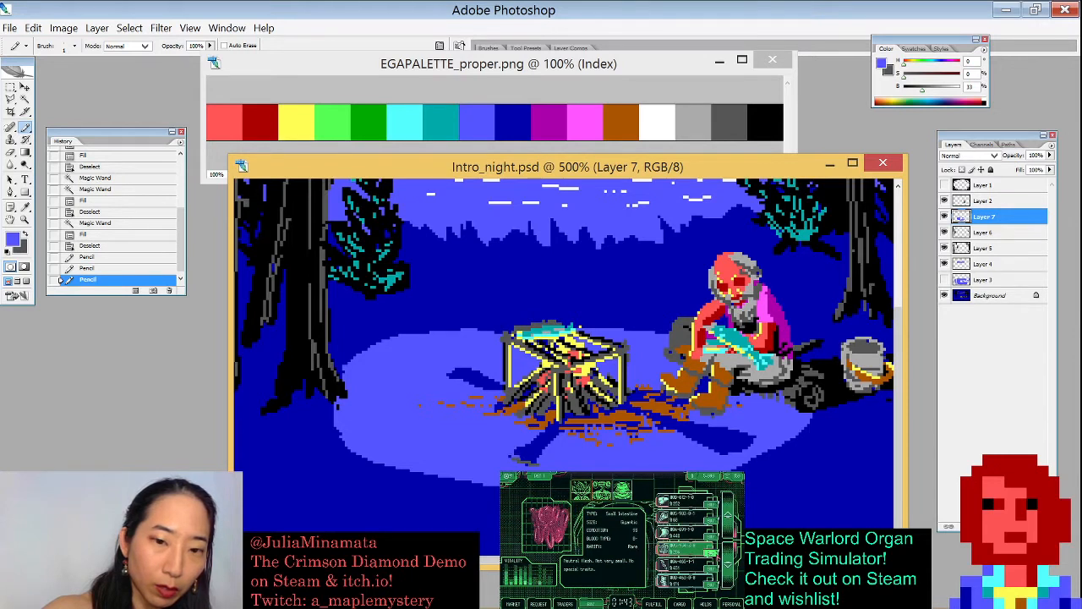
pyautogui.click(538, 454)
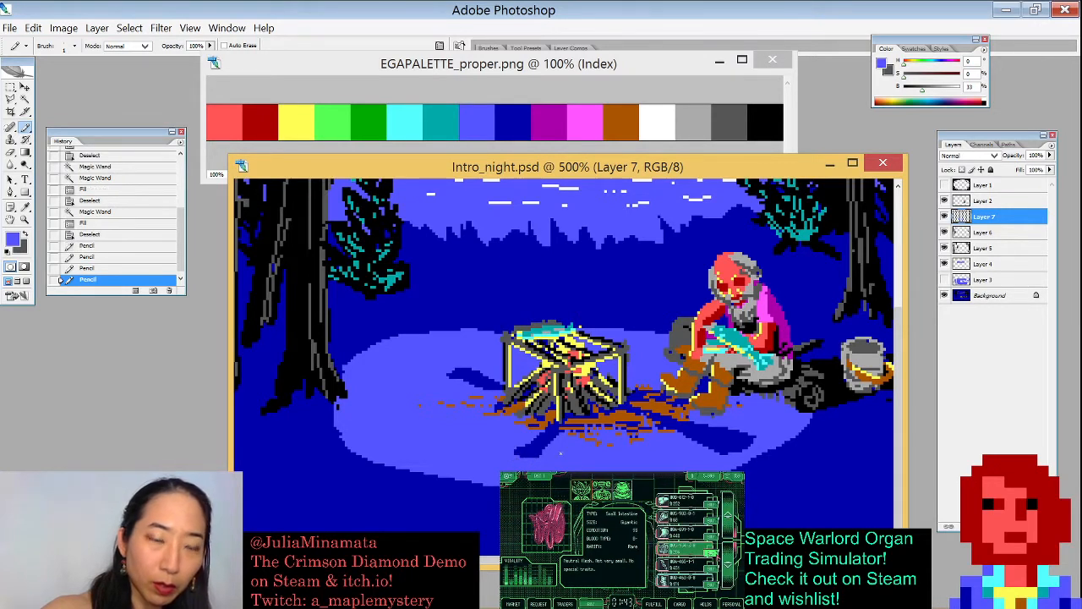
pyautogui.click(531, 454)
pyautogui.click(521, 452)
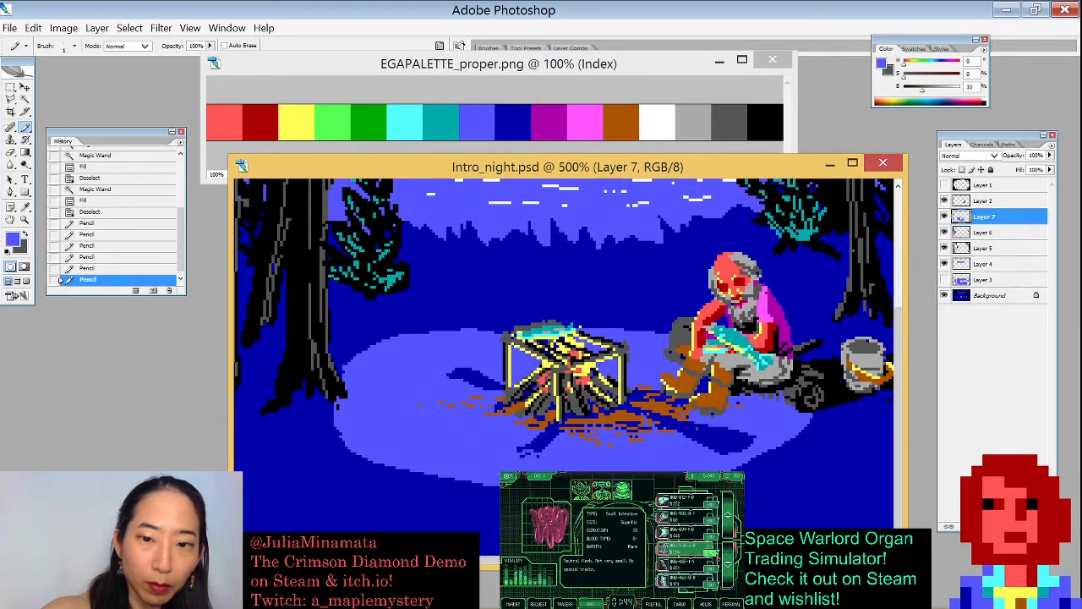
pyautogui.moveTo(732, 447); pyautogui.dragTo(744, 444)
pyautogui.click(745, 443)
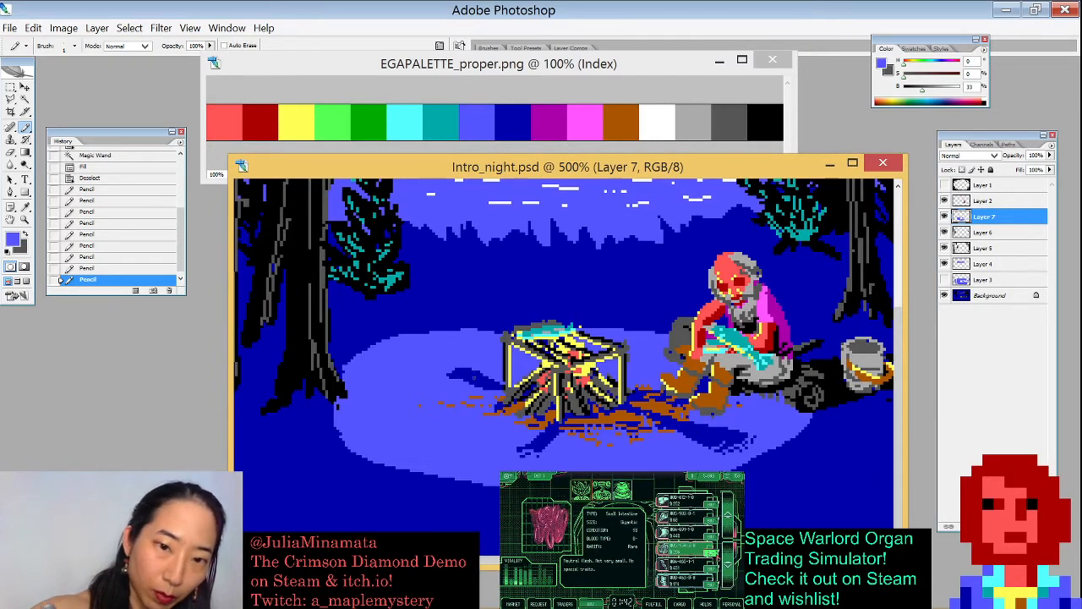
pyautogui.moveTo(487, 383); pyautogui.dragTo(465, 377)
pyautogui.click(458, 374)
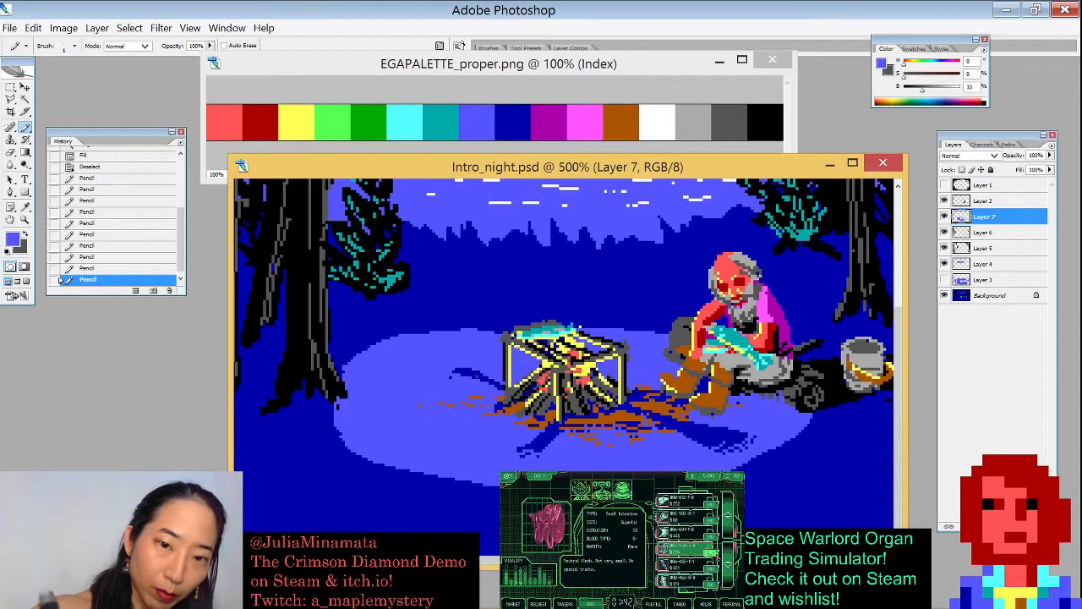
pyautogui.press('x')
pyautogui.press('x')
pyautogui.keyDown('alt'); pyautogui.click(494, 290); pyautogui.keyUp('alt')
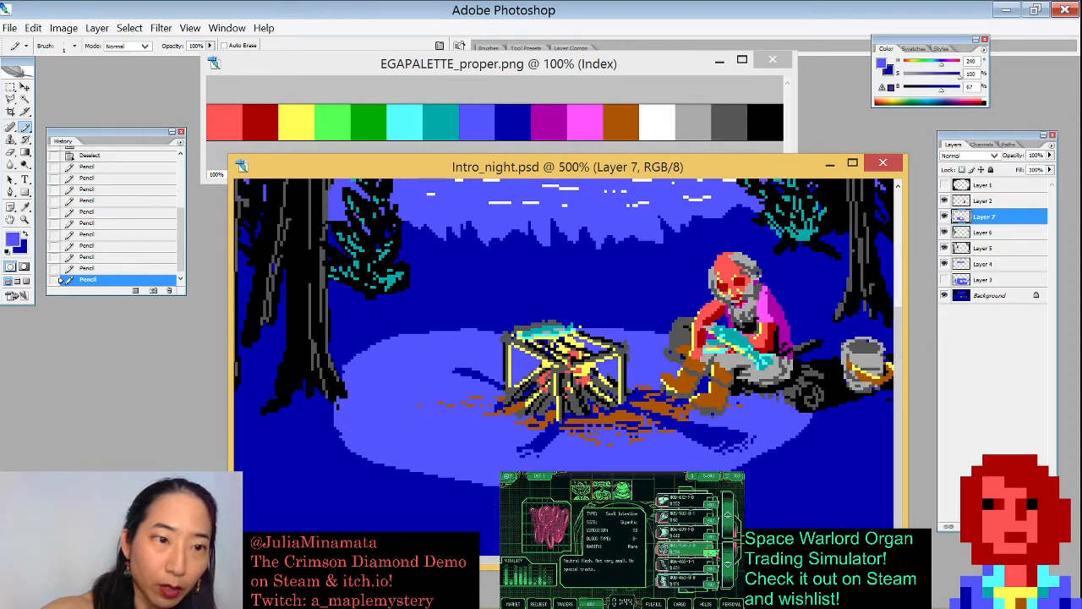
pyautogui.press('x')
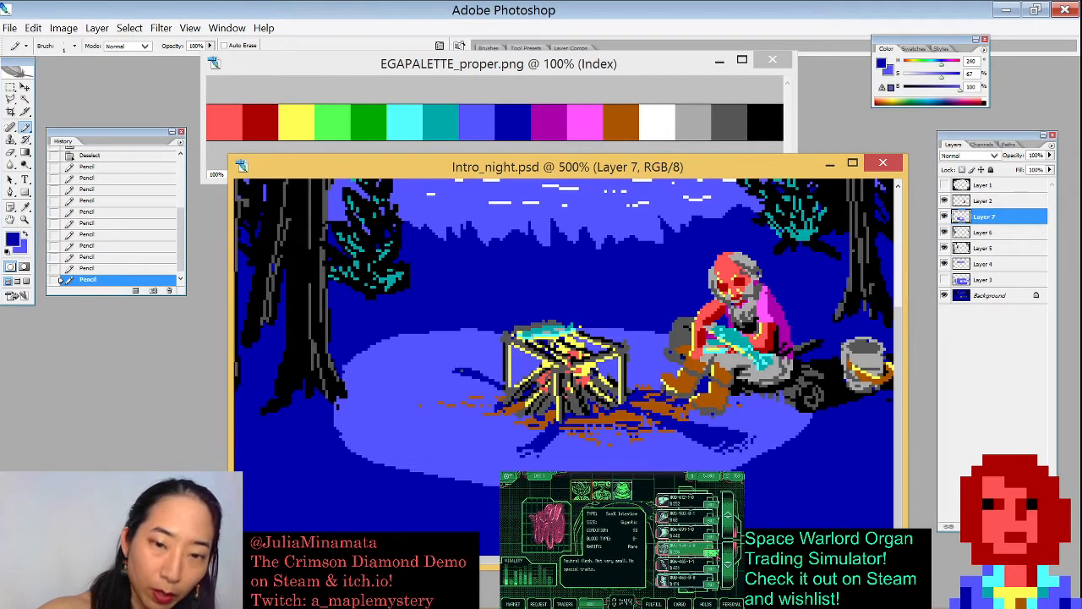
pyautogui.hotkey('ctrl', 'z')
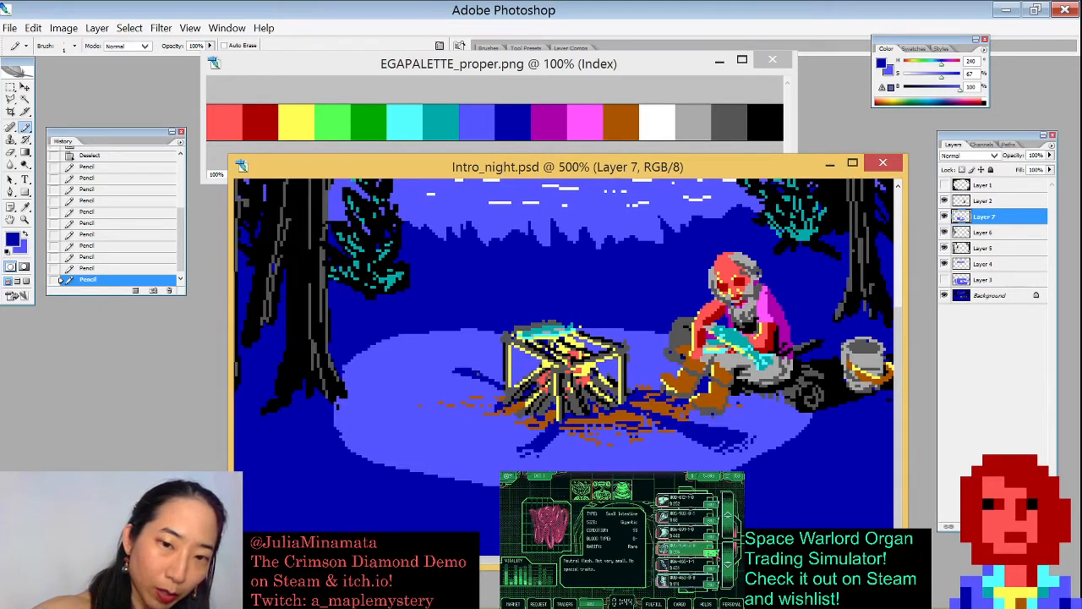
# - Erase stray pixels along the light pool's left edge with a small Eraser brush
pyautogui.click(529, 452)
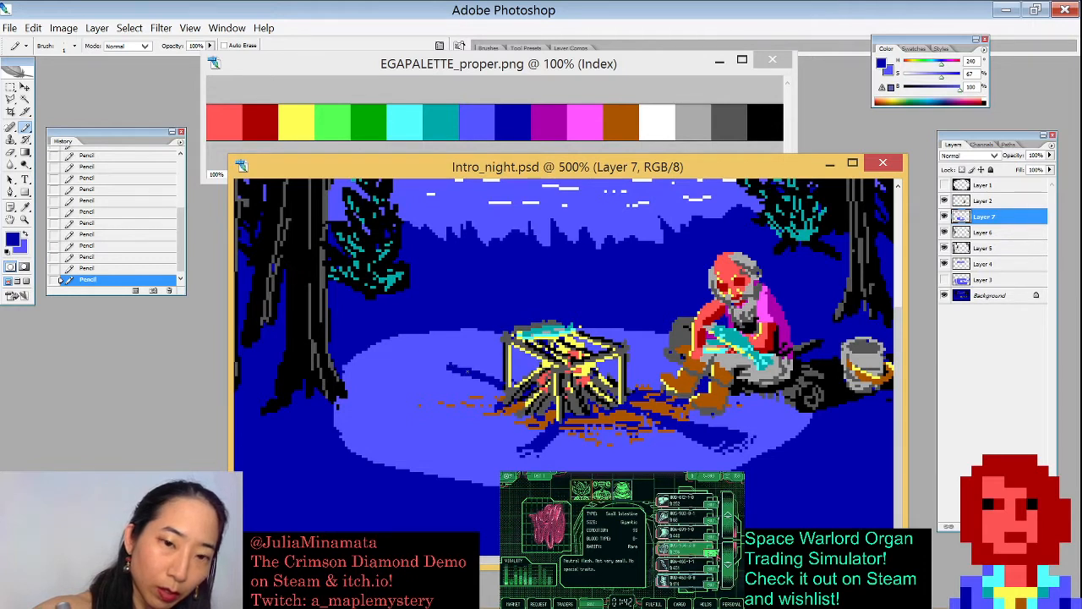
pyautogui.press('x')
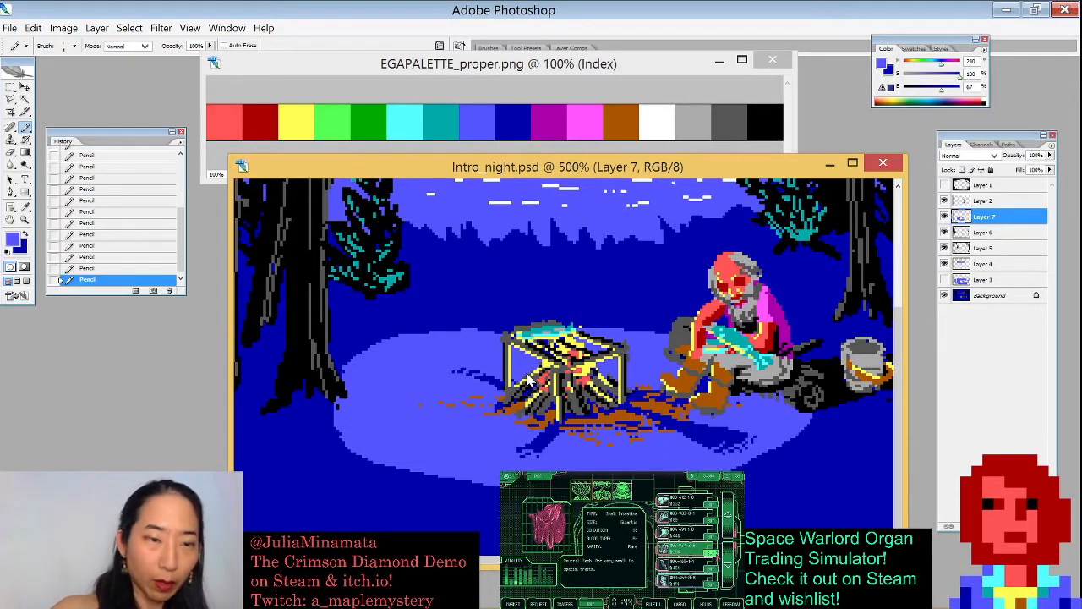
pyautogui.press('e')
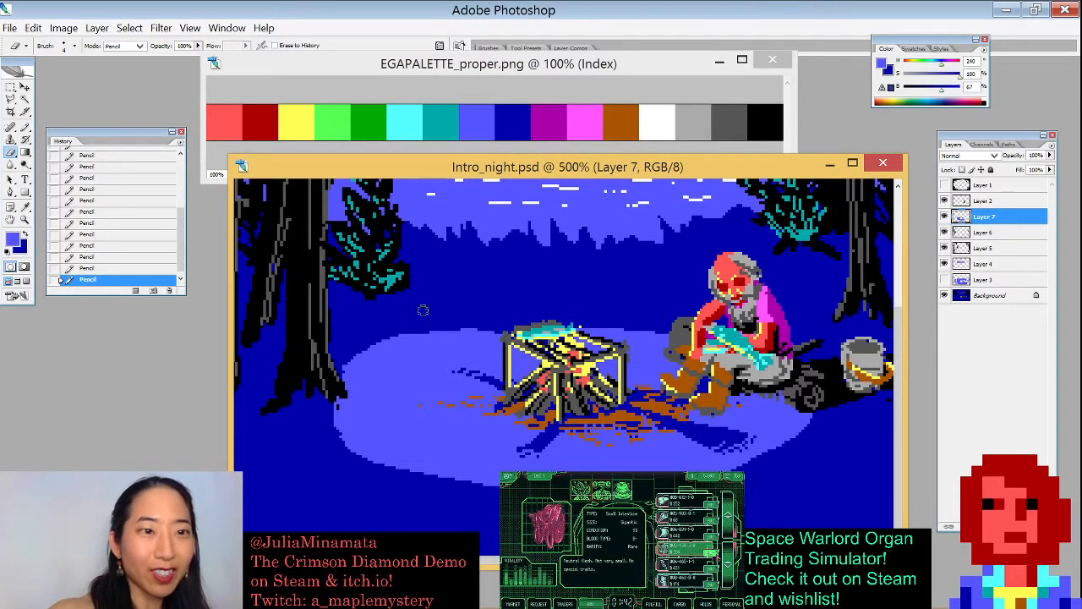
pyautogui.moveTo(394, 377); pyautogui.dragTo(430, 500)
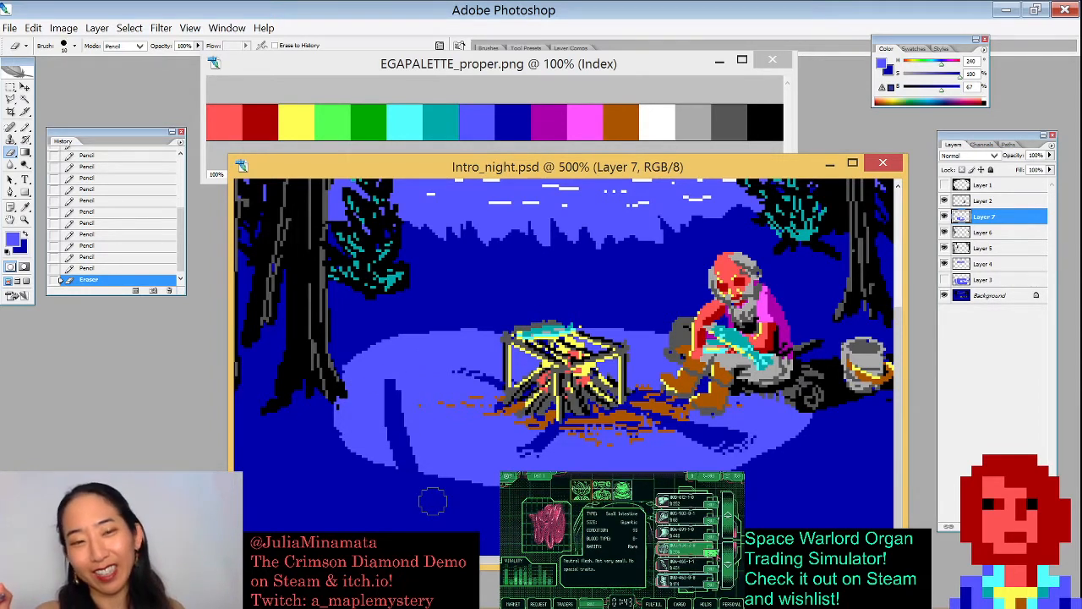
pyautogui.hotkey('ctrl', 'z')
pyautogui.press('[')
pyautogui.press('[')
pyautogui.press('[')
pyautogui.press('[')
pyautogui.press('[')
pyautogui.press('[')
pyautogui.press('[')
pyautogui.press('[')
pyautogui.press('[')
pyautogui.moveTo(339, 406); pyautogui.dragTo(360, 454)
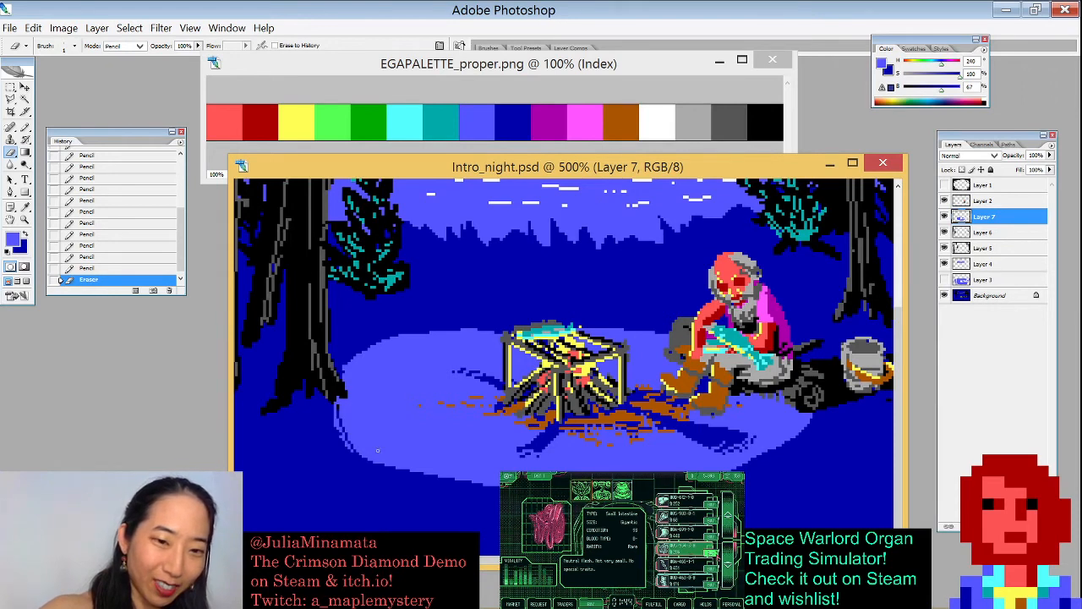
pyautogui.hotkey('ctrl', 'z')
pyautogui.moveTo(338, 406)
pyautogui.mouseDown()
pyautogui.moveTo(341, 431)
pyautogui.moveTo(376, 461)
pyautogui.moveTo(489, 483)
pyautogui.moveTo(346, 431)
pyautogui.moveTo(380, 456)
pyautogui.moveTo(348, 444)
pyautogui.mouseUp()
# - Erase pixels along the light pool's upper edge on both sides of the campfire
pyautogui.moveTo(350, 370)
pyautogui.mouseDown()
pyautogui.moveTo(385, 340)
pyautogui.moveTo(449, 331)
pyautogui.moveTo(499, 342)
pyautogui.moveTo(492, 332)
pyautogui.mouseUp()
pyautogui.moveTo(414, 342); pyautogui.dragTo(500, 337)
pyautogui.hotkey('ctrl', 'z')
pyautogui.moveTo(585, 330); pyautogui.dragTo(664, 343)
pyautogui.moveTo(593, 333); pyautogui.dragTo(665, 338)
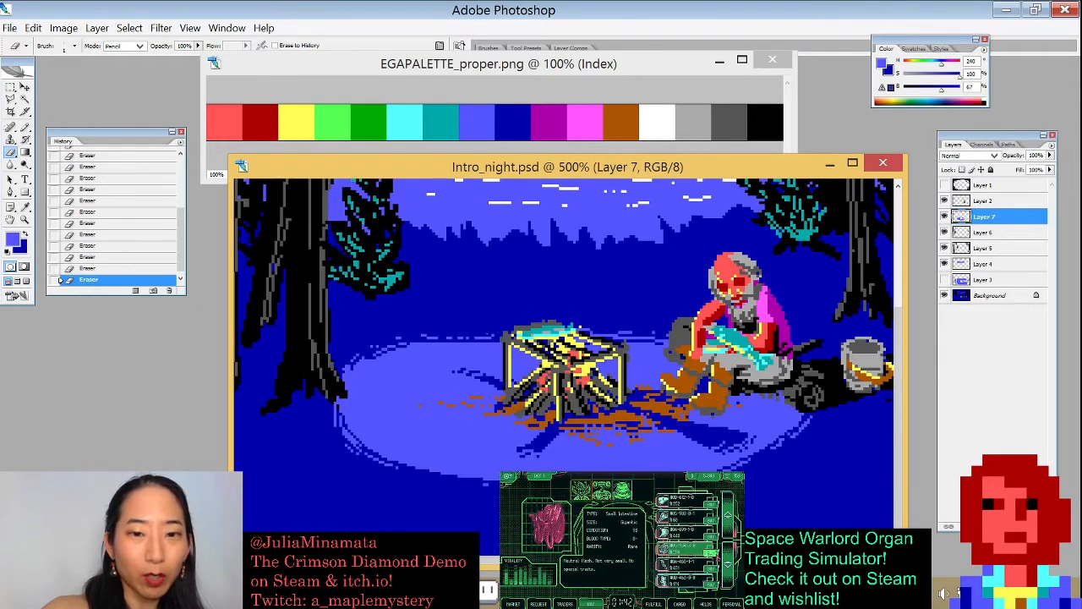
# - Pencil blue pixels along the right edge of the left tree trunk beside the light pool
pyautogui.hotkey('ctrl', '-')
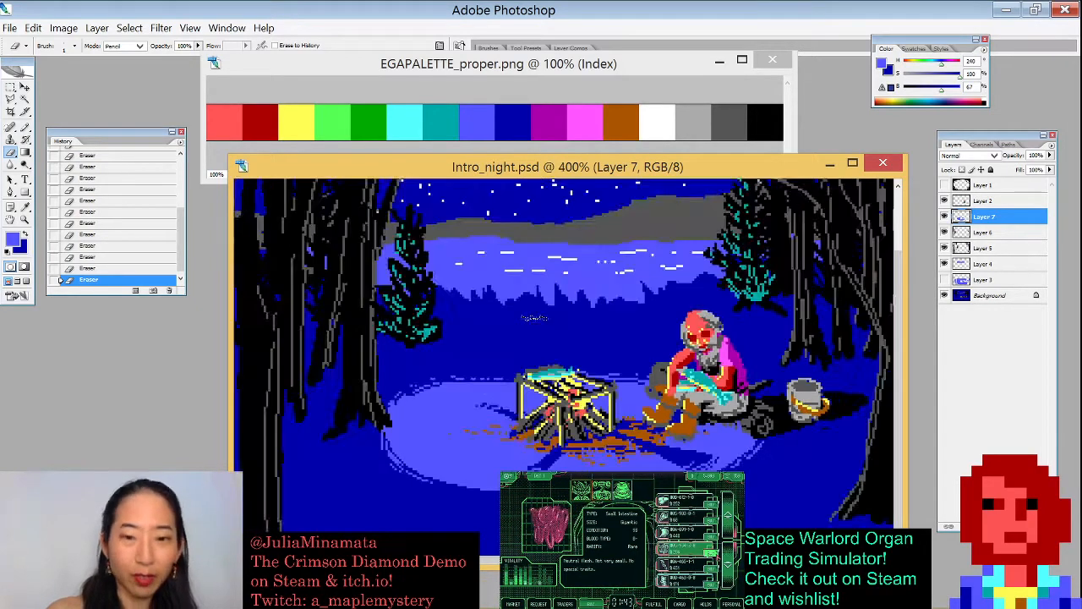
pyautogui.hotkey('ctrl', '-')
pyautogui.hotkey('ctrl', '-')
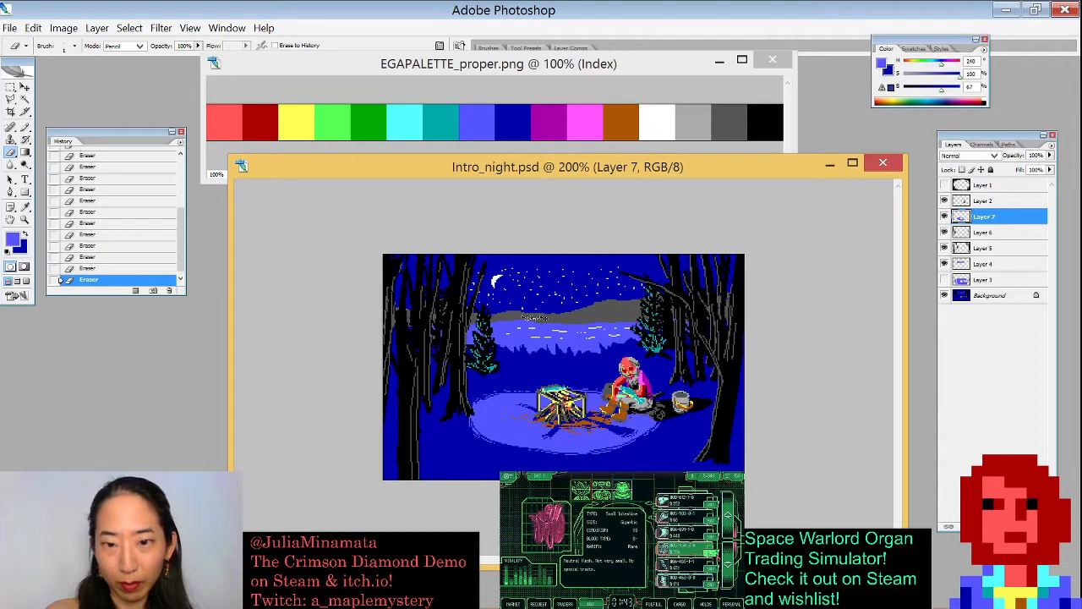
pyautogui.hotkey('ctrl', '+')
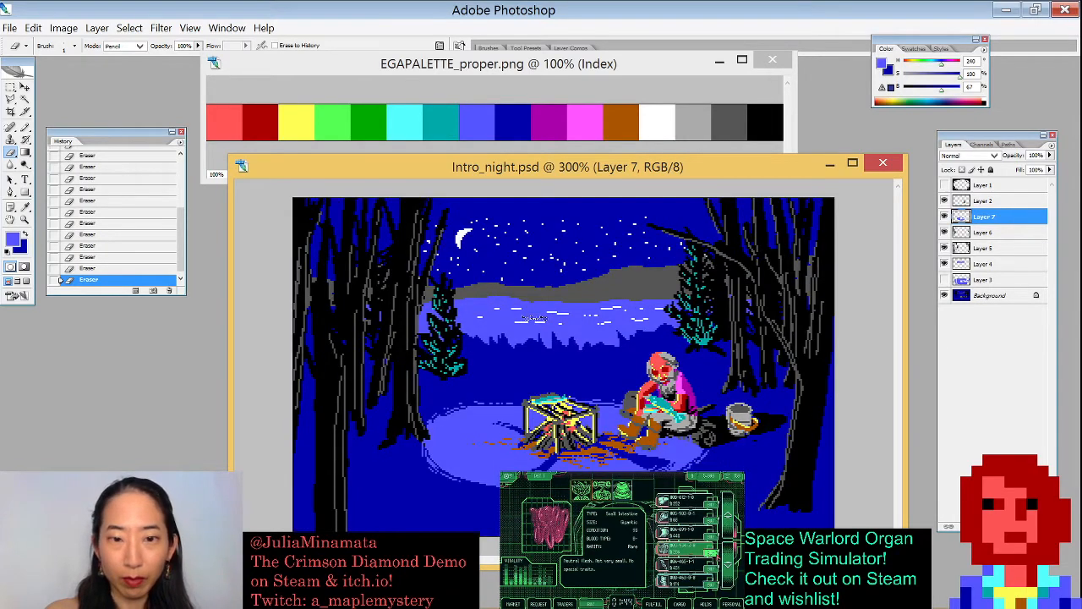
pyautogui.hotkey('ctrl', '+')
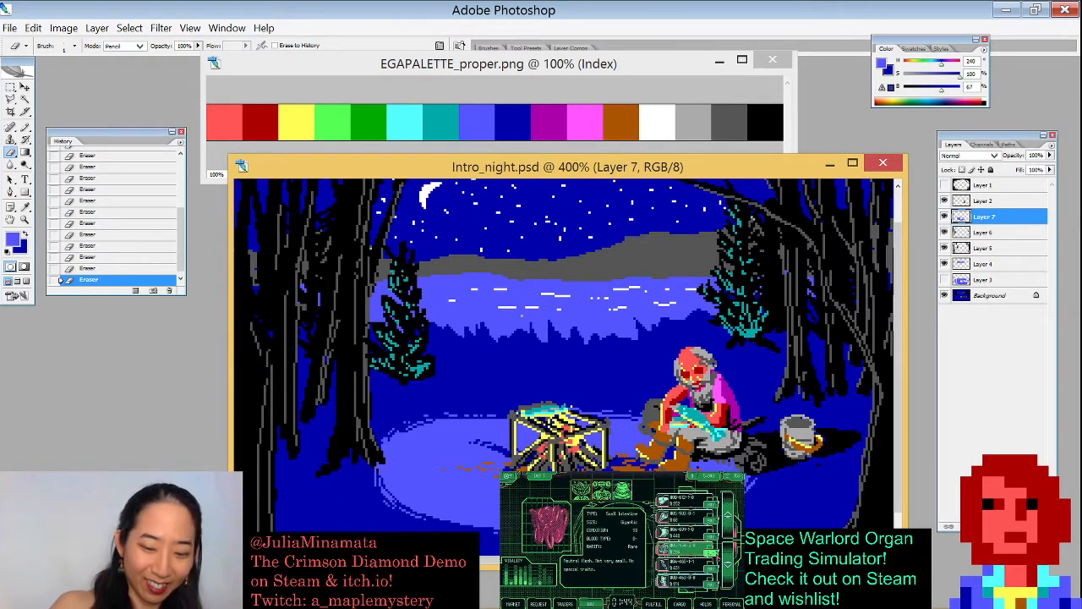
pyautogui.hotkey('ctrl', '+')
pyautogui.press('b')
pyautogui.moveTo(522, 315); pyautogui.dragTo(617, 227)
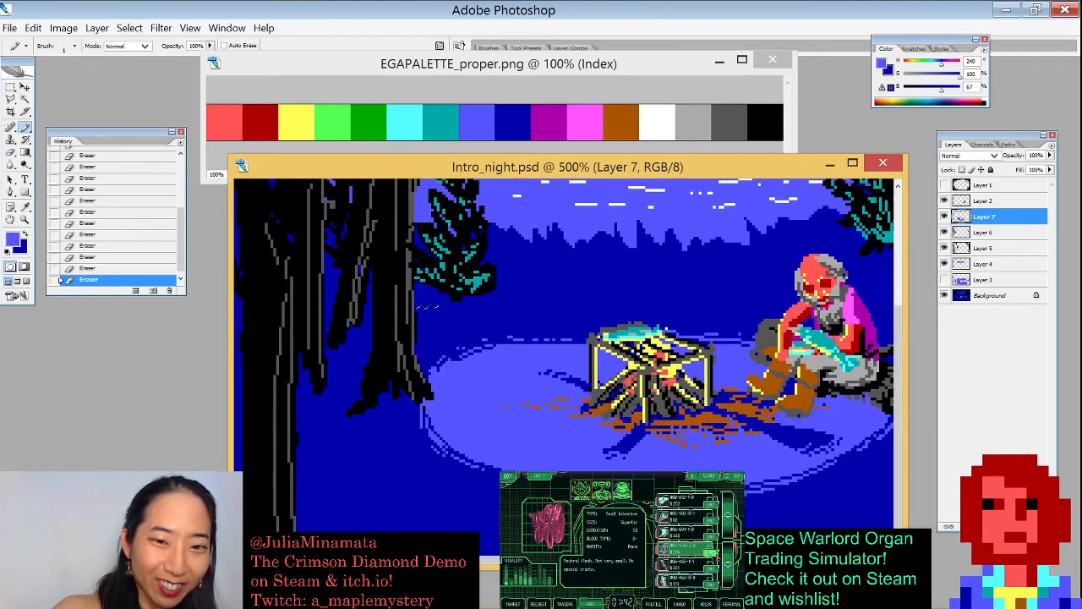
pyautogui.moveTo(419, 346); pyautogui.dragTo(416, 307)
pyautogui.click(416, 308)
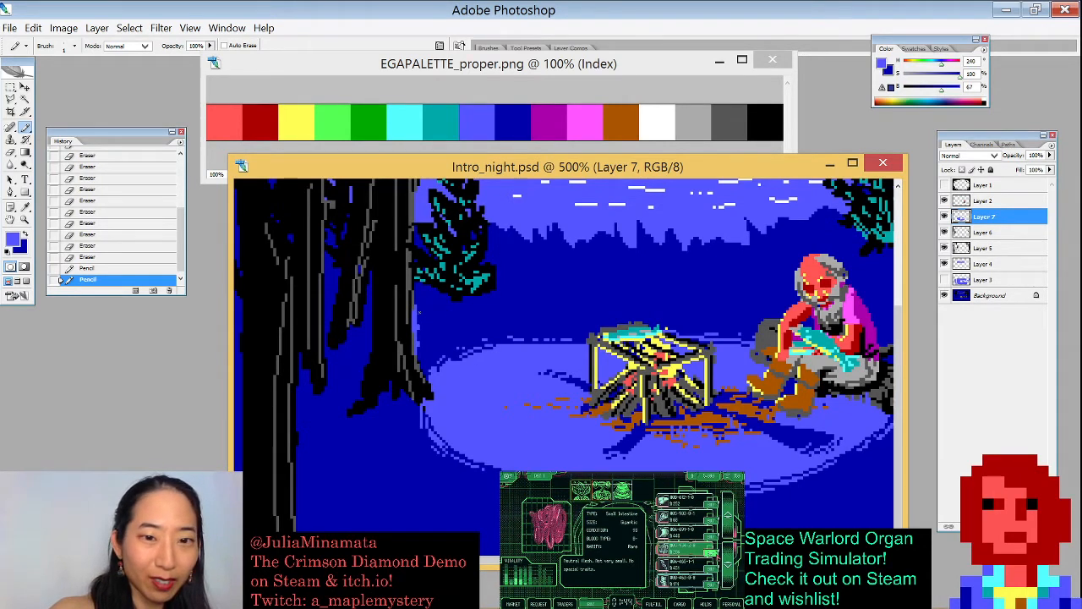
pyautogui.hotkey('ctrl', 'z')
pyautogui.press('x')
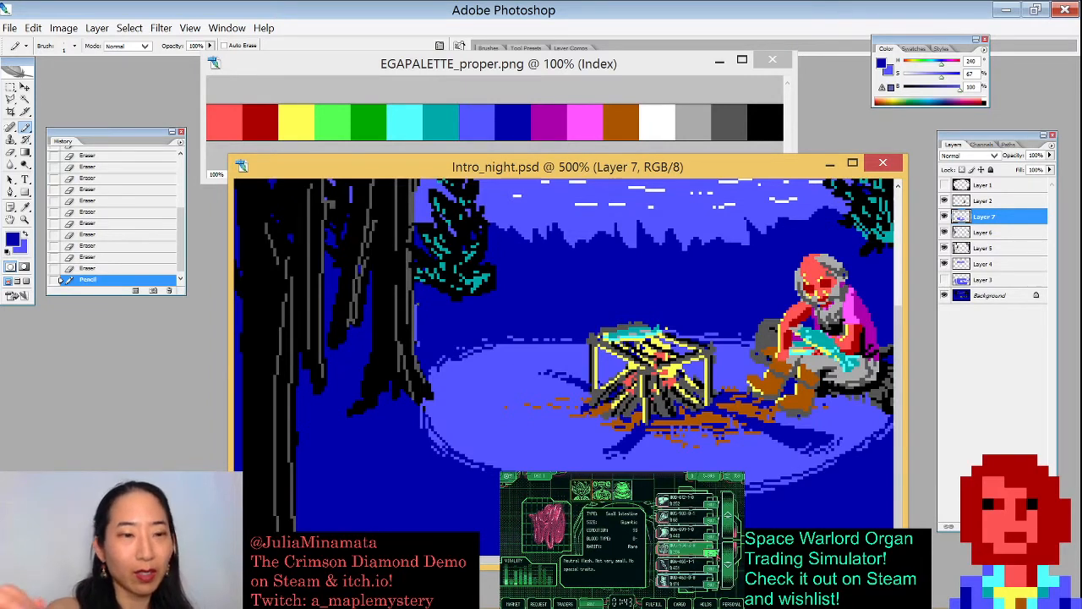
pyautogui.moveTo(416, 301); pyautogui.dragTo(418, 349)
pyautogui.keyDown('alt'); pyautogui.click(412, 270); pyautogui.keyUp('alt')
# - Pencil dark gray highlight lines down the left tree trunk's right edge
pyautogui.press('x')
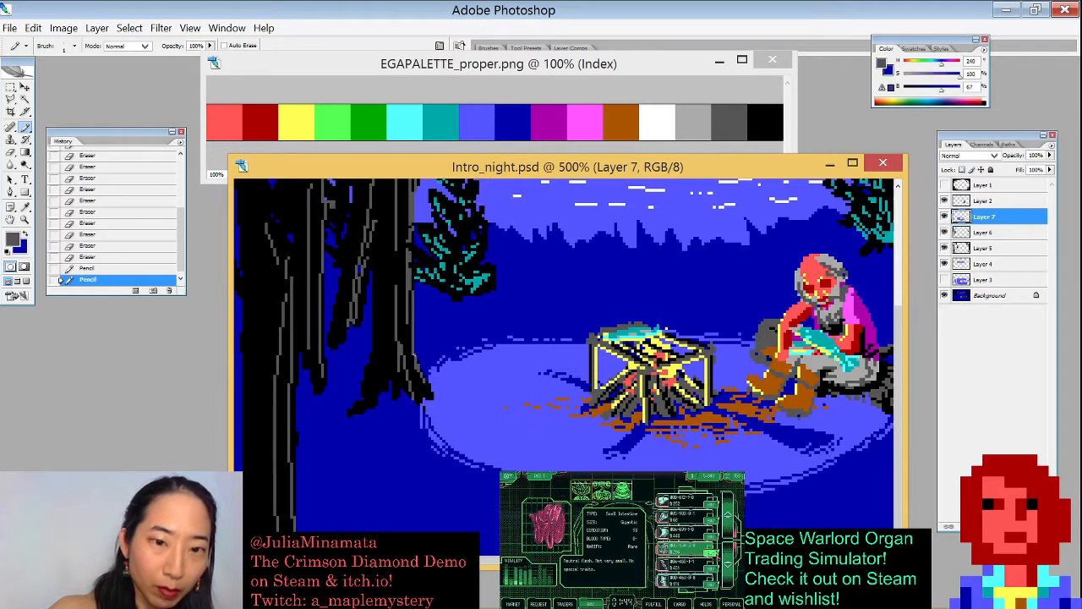
pyautogui.click(403, 236)
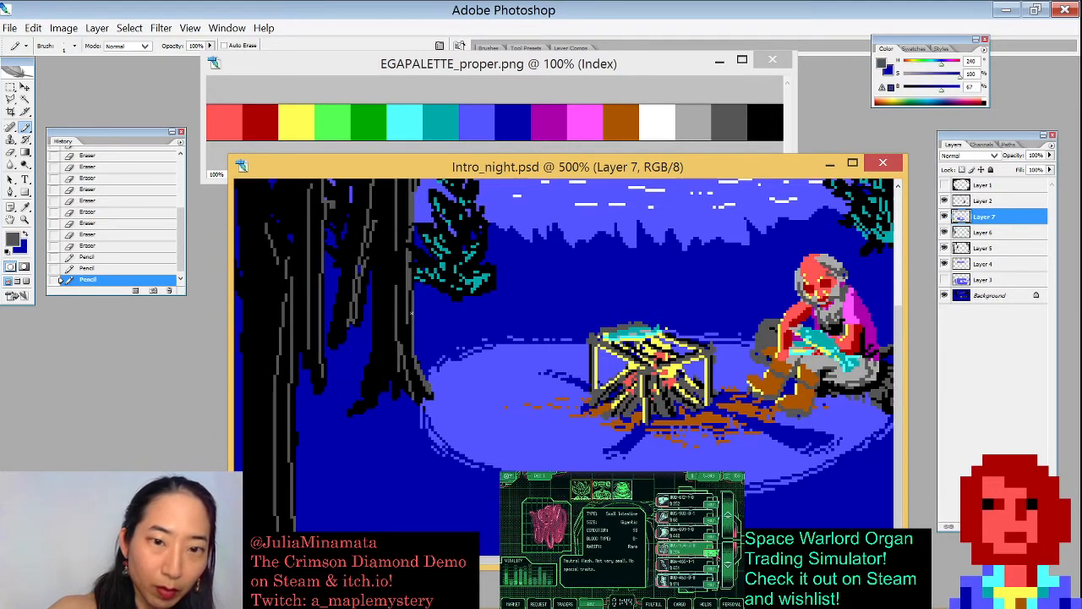
pyautogui.moveTo(403, 238); pyautogui.dragTo(405, 354)
pyautogui.moveTo(410, 242); pyautogui.dragTo(412, 277)
pyautogui.moveTo(415, 365); pyautogui.dragTo(437, 397)
pyautogui.click(414, 359)
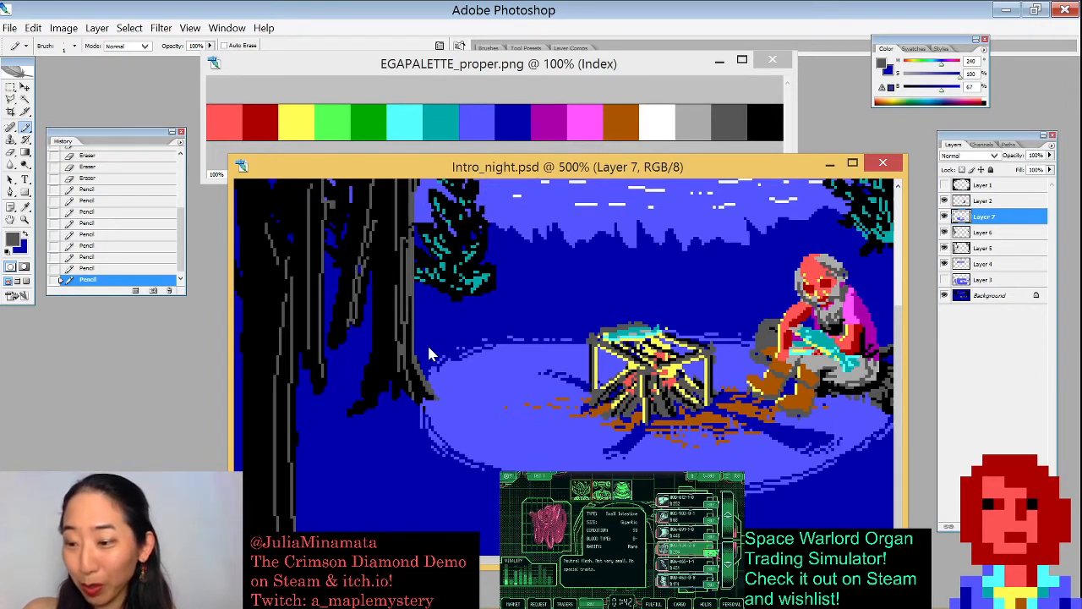
# - Add a new layer above the current one
pyautogui.hotkey('ctrl', '-')
pyautogui.hotkey('ctrl', '-')
pyautogui.hotkey('ctrl', '-')
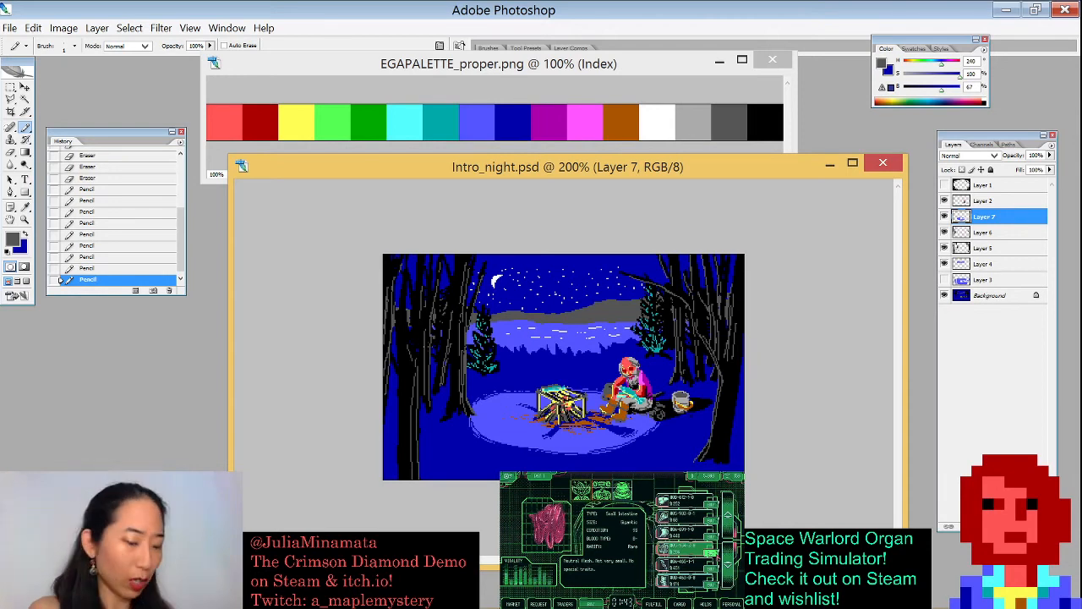
pyautogui.hotkey('ctrl', 'shift', 'n')
pyautogui.press('Return')
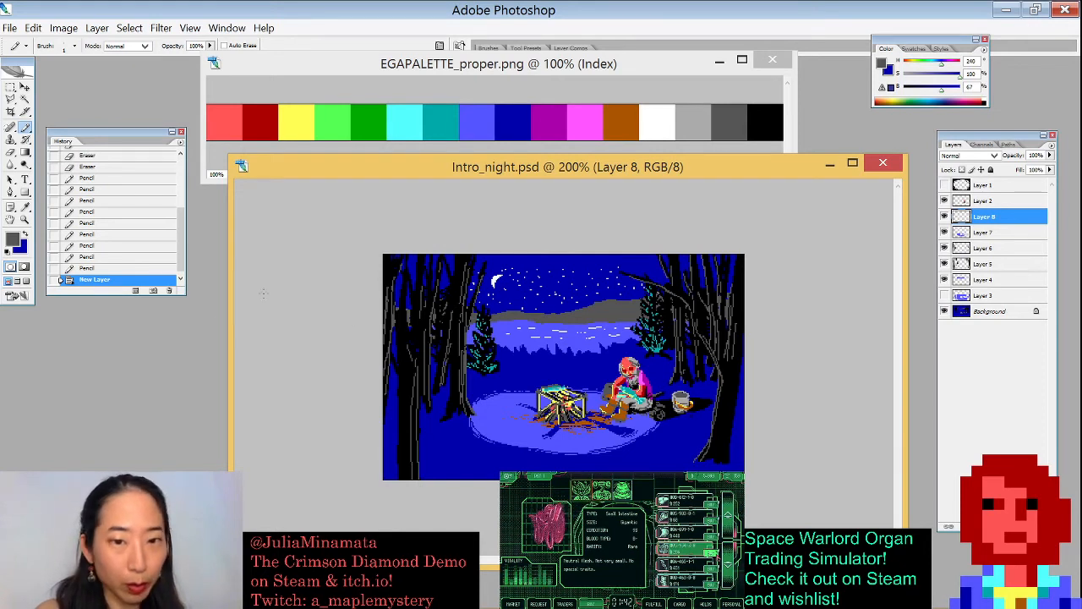
# - Try painting over the pine trees inside a Magic Wand selection on the new layer, then clear it
pyautogui.keyDown('alt'); pyautogui.click(514, 323); pyautogui.keyUp('alt')
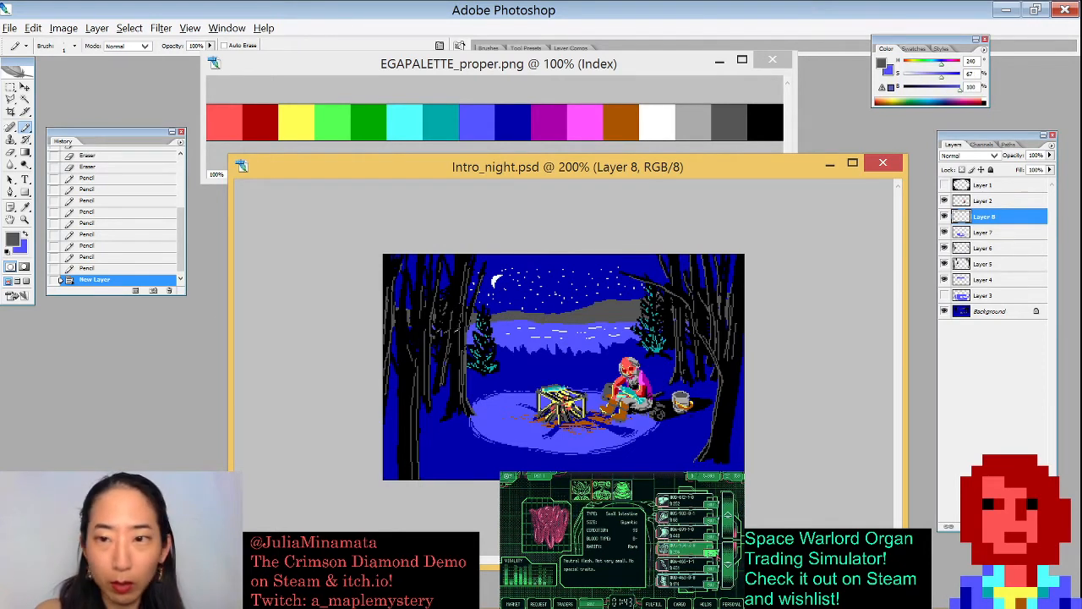
pyautogui.press('w')
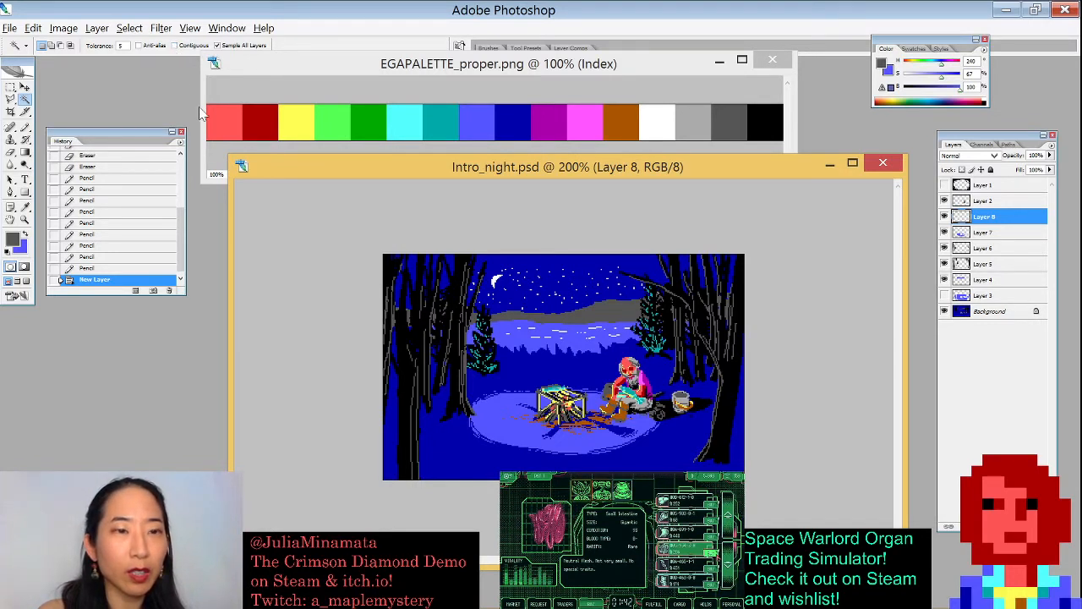
pyautogui.moveTo(411, 291); pyautogui.dragTo(550, 415)
pyautogui.click(572, 414)
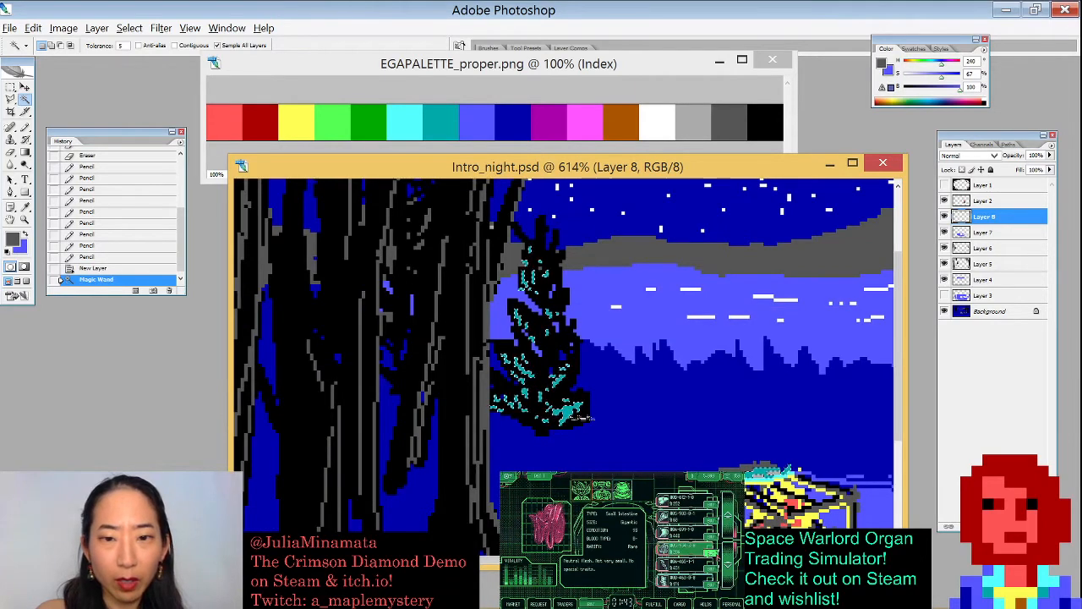
pyautogui.hotkey('ctrl', '+')
pyautogui.hotkey('ctrl', '+')
pyautogui.hotkey('ctrl', '+')
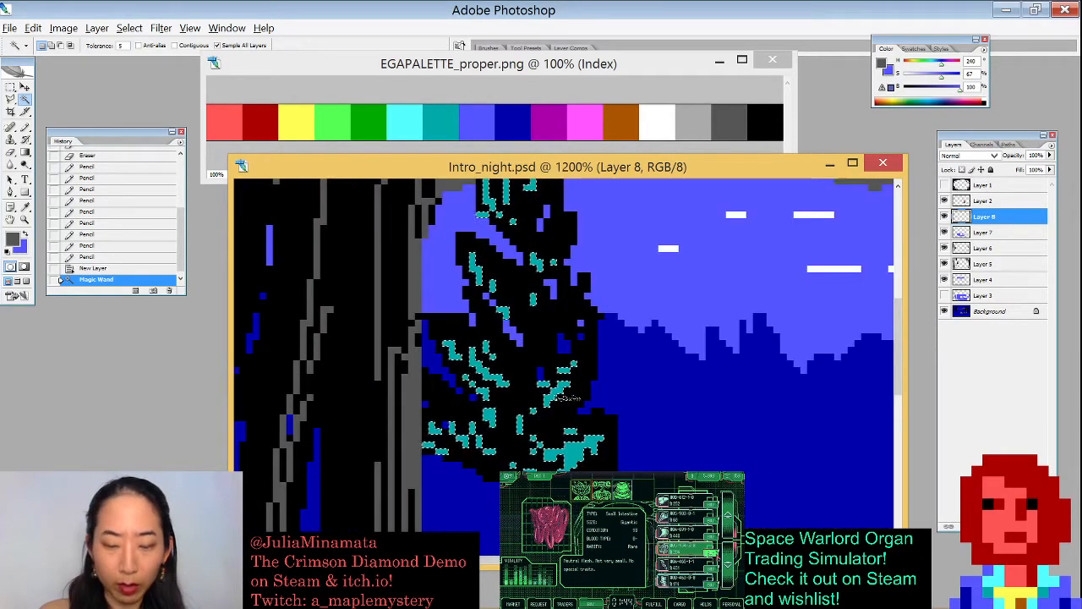
pyautogui.hotkey('ctrl', '-')
pyautogui.hotkey('ctrl', '-')
pyautogui.hotkey('ctrl', '-')
pyautogui.hotkey('ctrl', '-')
pyautogui.hotkey('ctrl', '-')
pyautogui.hotkey('ctrl', '-')
pyautogui.press('b')
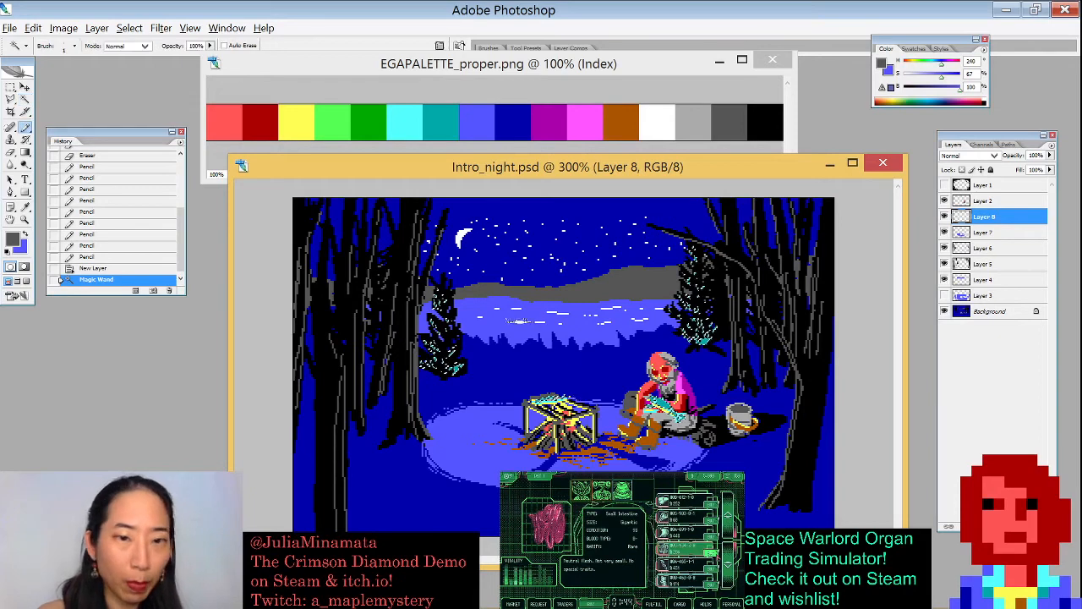
pyautogui.press('x')
pyautogui.press(']')
pyautogui.press(']')
pyautogui.press(']')
pyautogui.press(']')
pyautogui.moveTo(445, 306)
pyautogui.mouseDown()
pyautogui.moveTo(451, 346)
pyautogui.moveTo(423, 329)
pyautogui.moveTo(459, 362)
pyautogui.mouseUp()
pyautogui.moveTo(708, 288)
pyautogui.mouseDown()
pyautogui.moveTo(684, 330)
pyautogui.moveTo(712, 350)
pyautogui.moveTo(716, 313)
pyautogui.mouseUp()
pyautogui.hotkey('ctrl', 'd')
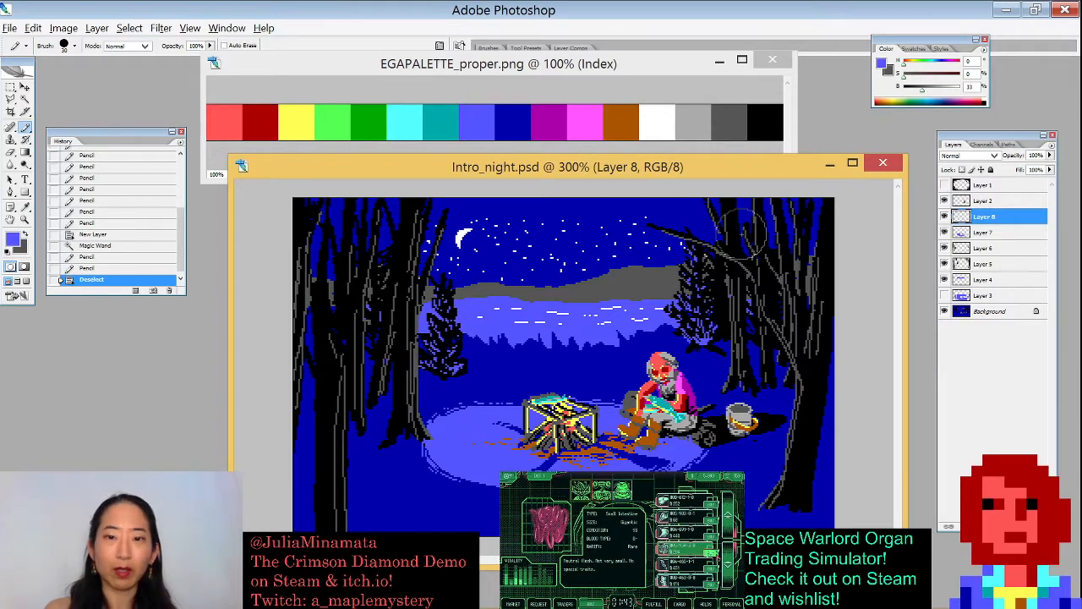
pyautogui.hotkey('ctrl', '-')
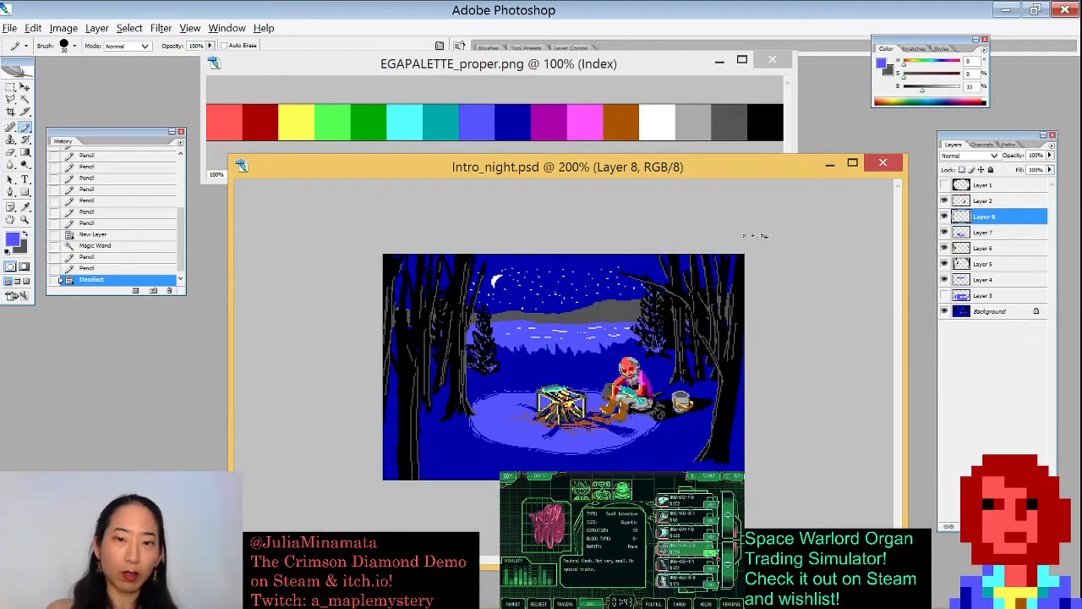
pyautogui.hotkey('ctrl', 'z')
pyautogui.press('Delete')
pyautogui.hotkey('ctrl', 'd')
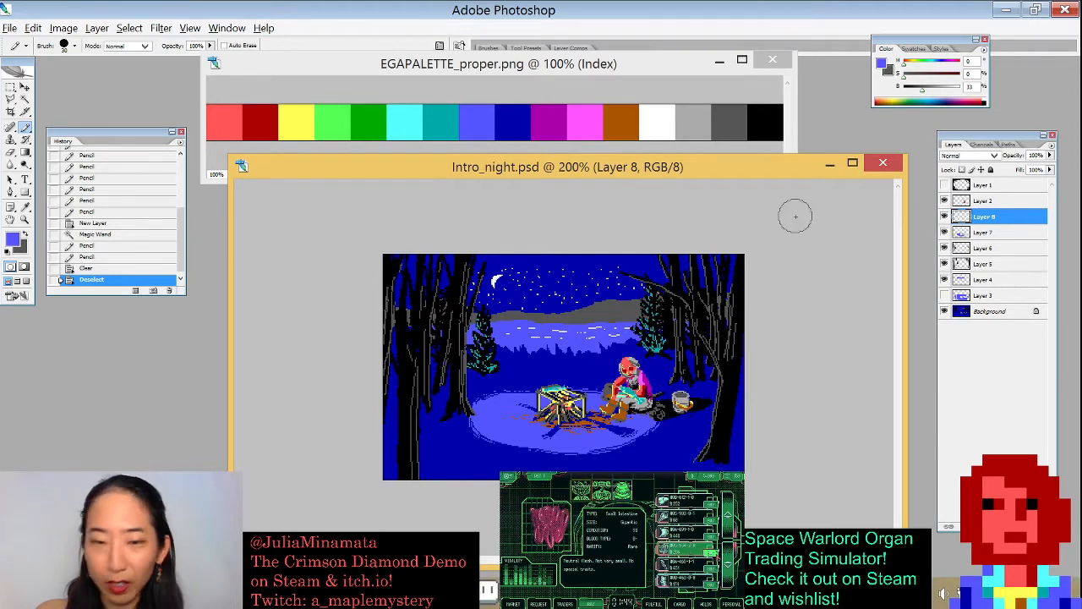
# - Pencil lighter blue pixels into the light pool just below the seated figure
pyautogui.moveTo(696, 165); pyautogui.dragTo(678, 154)
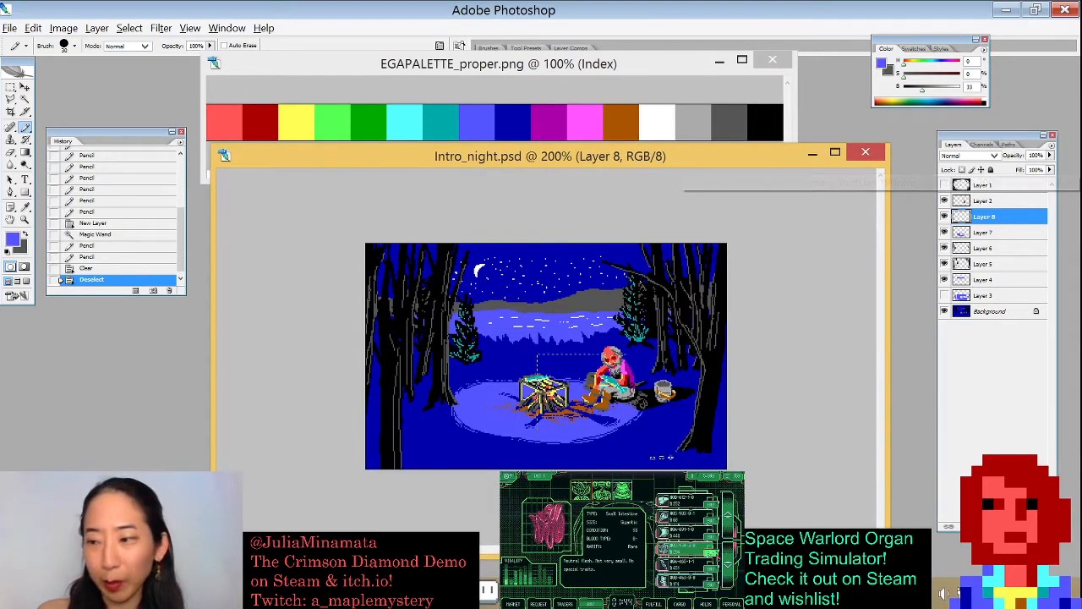
pyautogui.moveTo(513, 359); pyautogui.dragTo(710, 467)
pyautogui.press('[')
pyautogui.press('[')
pyautogui.press('[')
pyautogui.press('[')
pyautogui.press('[')
pyautogui.press('[')
pyautogui.press('[')
pyautogui.press('[')
pyautogui.press('[')
pyautogui.press('[')
pyautogui.press('[')
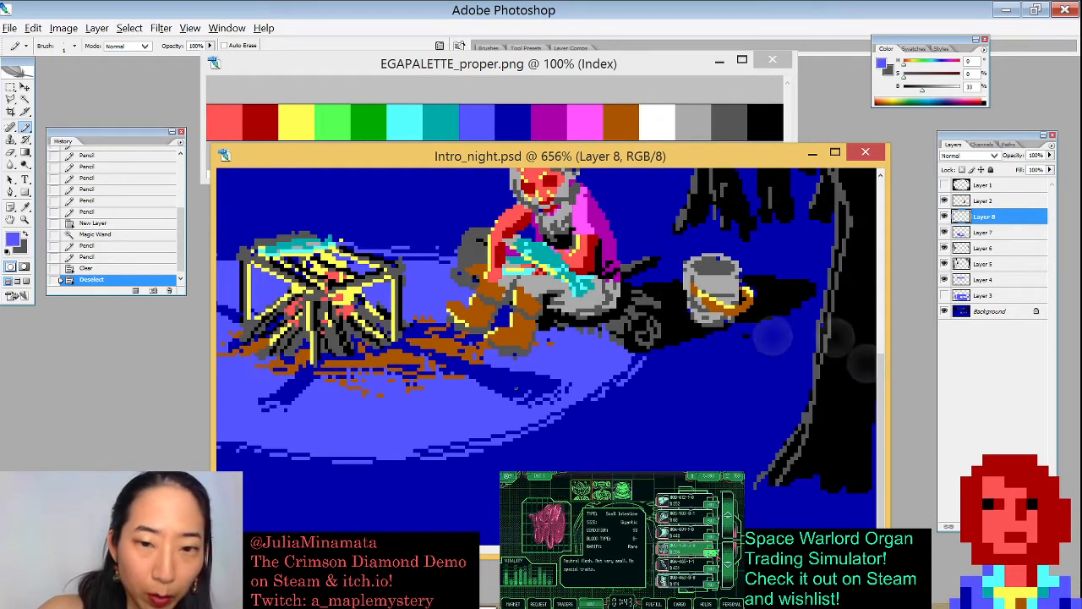
pyautogui.click(496, 377)
pyautogui.click(488, 383)
pyautogui.click(489, 386)
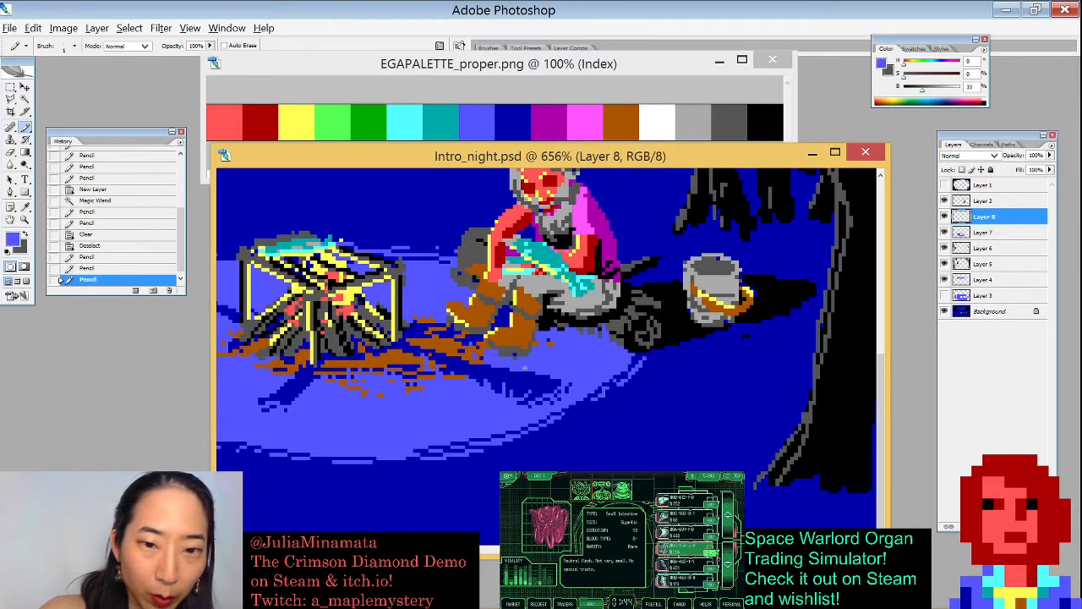
pyautogui.hotkey('ctrl', 'z')
# - Pencil more lighter blue pixels along the light pool's edges around the campfire and the figure
pyautogui.click(500, 388)
pyautogui.click(295, 392)
pyautogui.click(295, 401)
pyautogui.moveTo(540, 391); pyautogui.dragTo(715, 413)
pyautogui.click(398, 335)
pyautogui.click(399, 335)
pyautogui.click(404, 339)
pyautogui.click(667, 411)
pyautogui.click(663, 406)
pyautogui.keyDown('alt'); pyautogui.click(705, 401); pyautogui.keyUp('alt')
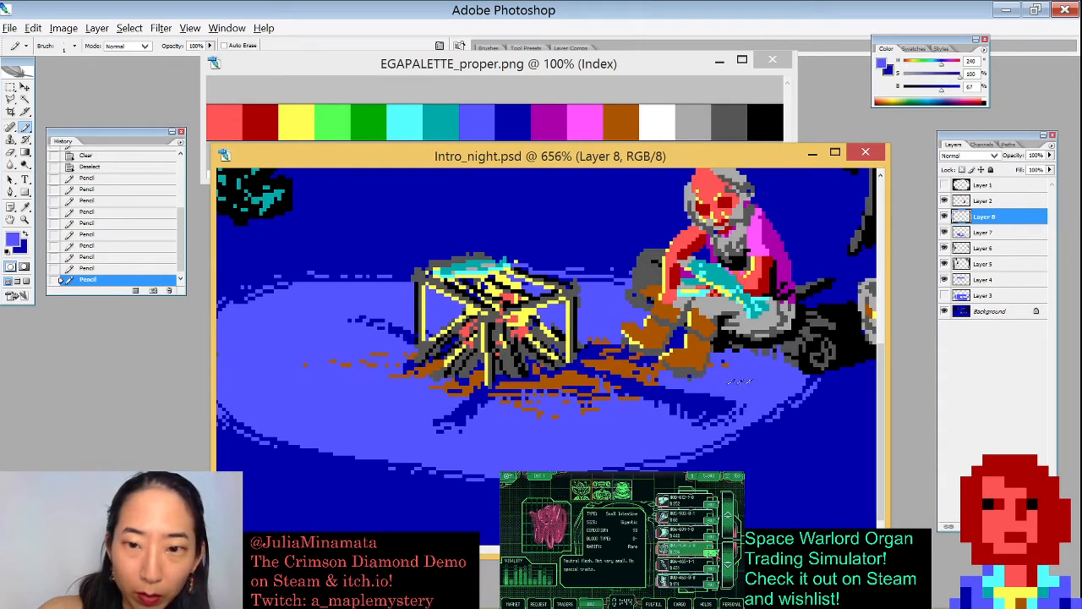
pyautogui.click(734, 392)
# - Pencil dark blue pixels into the light pool's upper left edge near the campfire
pyautogui.press('x')
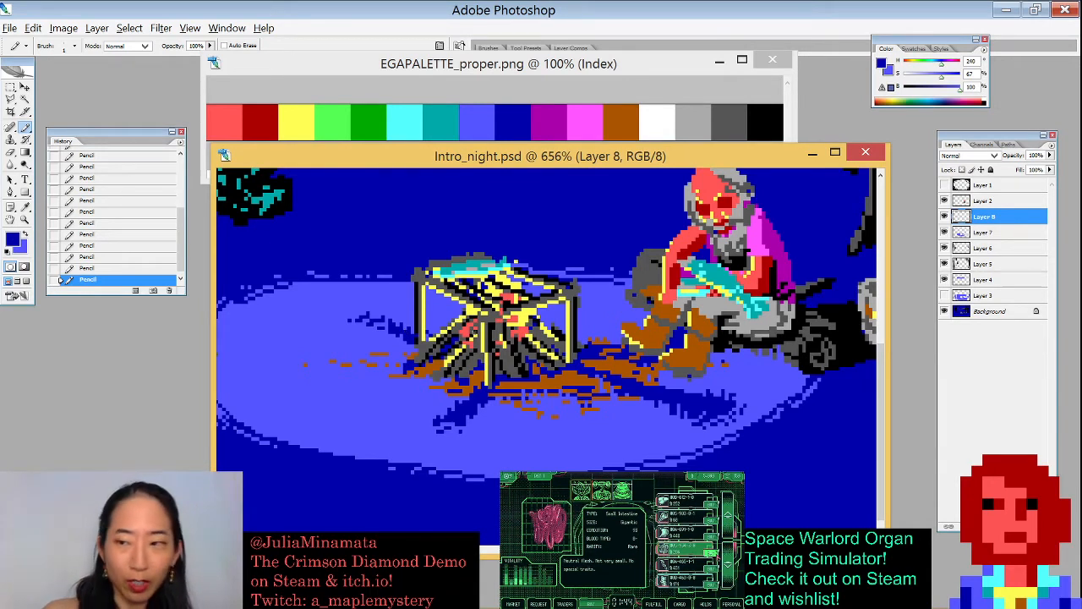
pyautogui.hotkey('ctrl', '-')
pyautogui.hotkey('ctrl', '-')
pyautogui.hotkey('ctrl', '-')
pyautogui.hotkey('ctrl', '-')
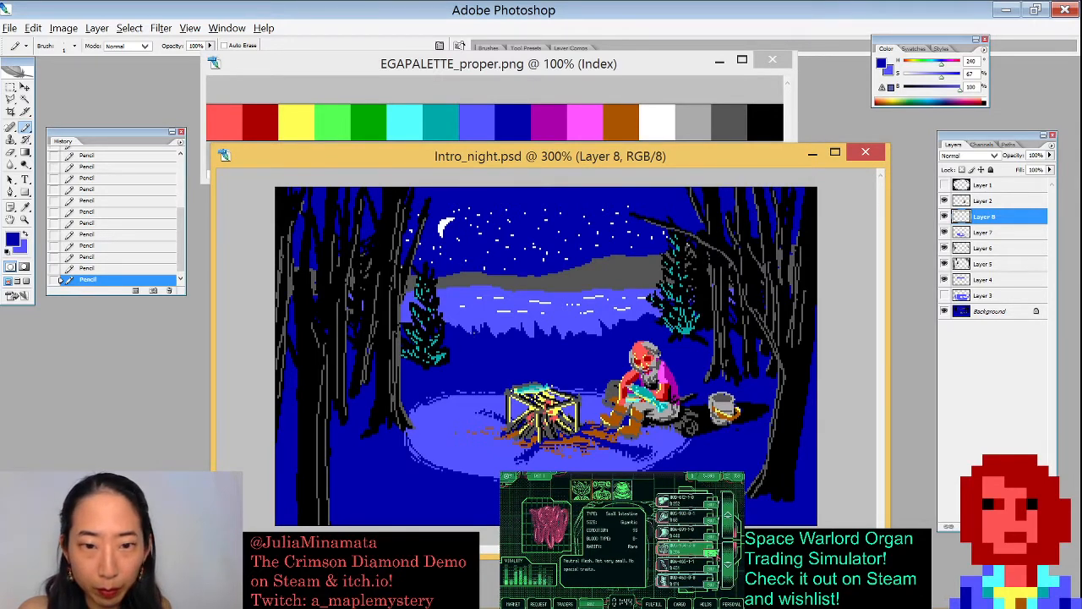
pyautogui.hotkey('ctrl', '+')
pyautogui.moveTo(474, 332); pyautogui.dragTo(501, 295)
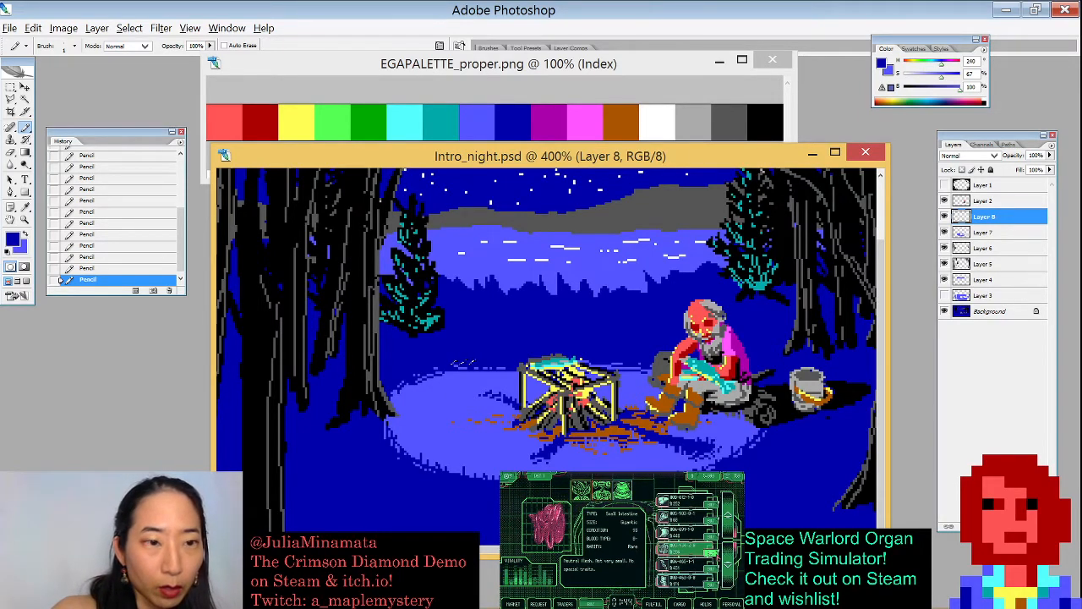
pyautogui.keyDown('alt'); pyautogui.click(460, 376); pyautogui.keyUp('alt')
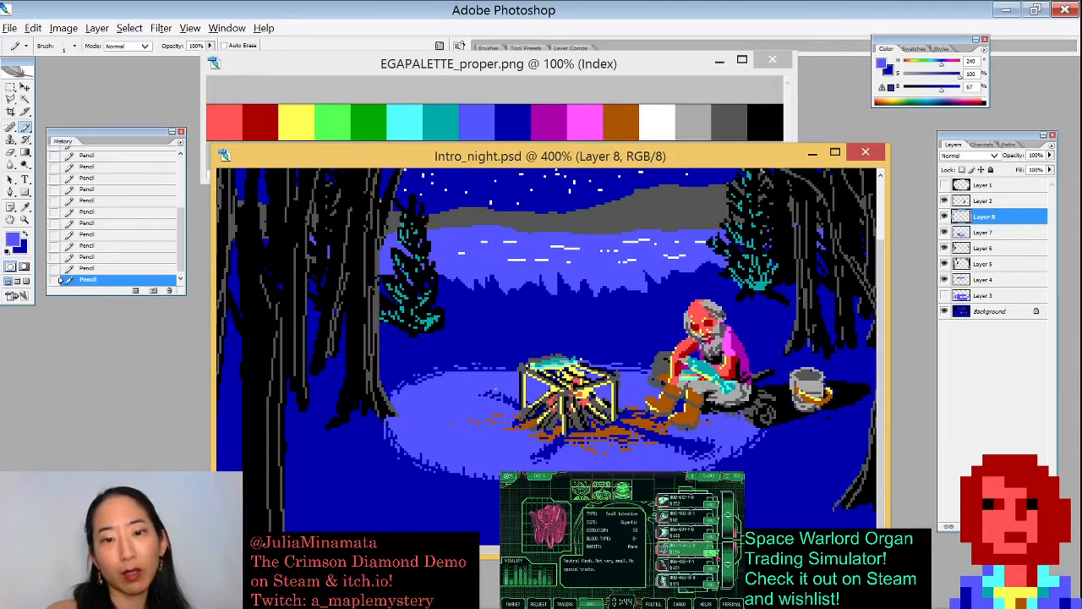
pyautogui.hotkey('ctrl', '-')
pyautogui.hotkey('ctrl', '-')
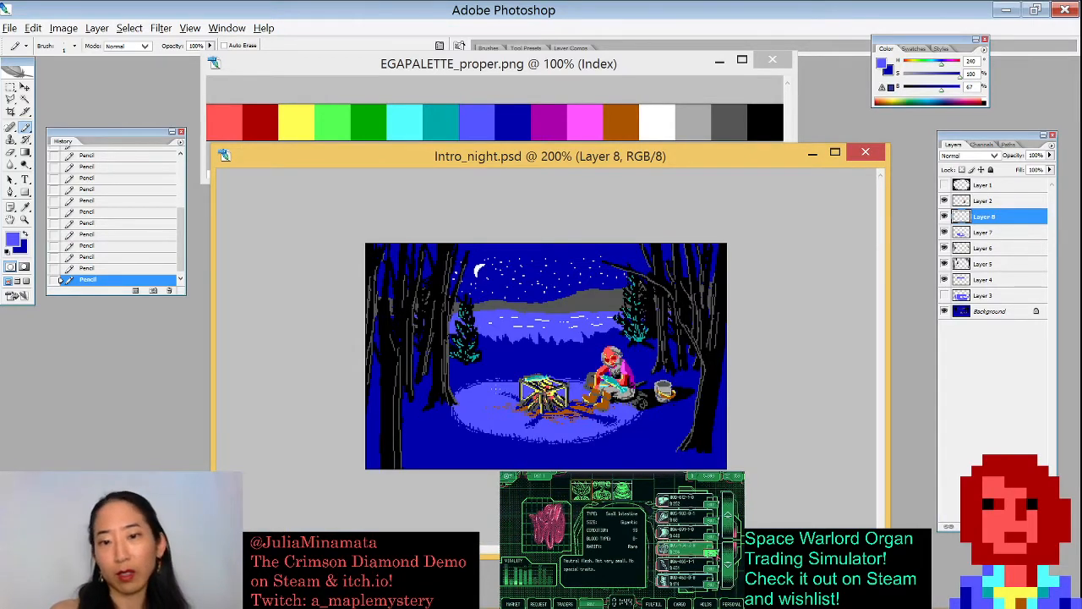
# - Compare the scene with and without the top tree layer by zooming in and out and toggling that layer's visibility repeatedly
pyautogui.hotkey('ctrl', '+')
pyautogui.hotkey('ctrl', '+')
pyautogui.hotkey('ctrl', '+')
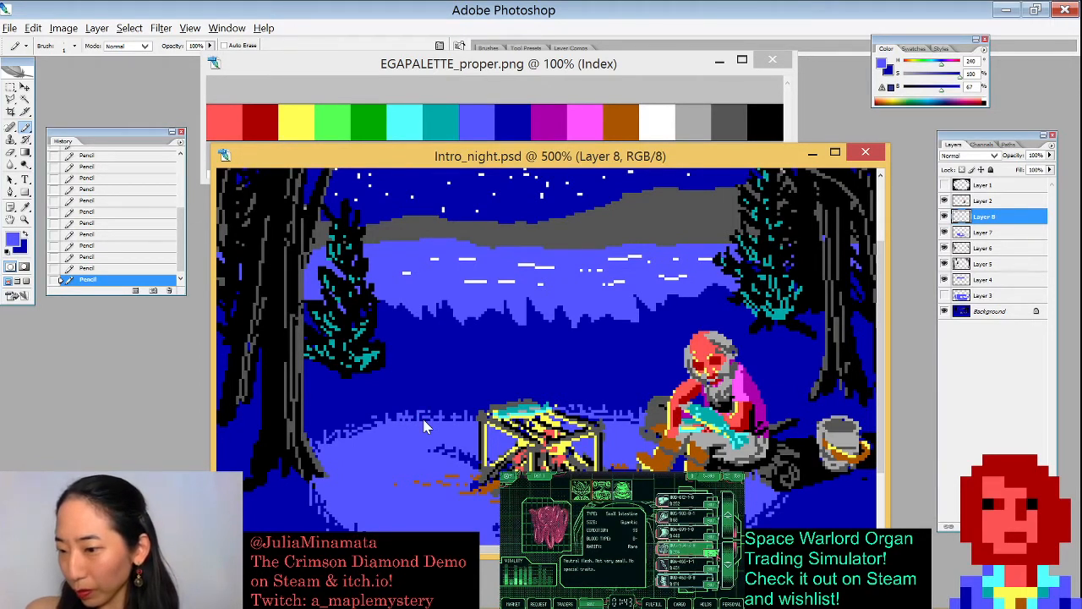
pyautogui.hotkey('ctrl', '-')
pyautogui.hotkey('ctrl', '-')
pyautogui.hotkey('ctrl', '-')
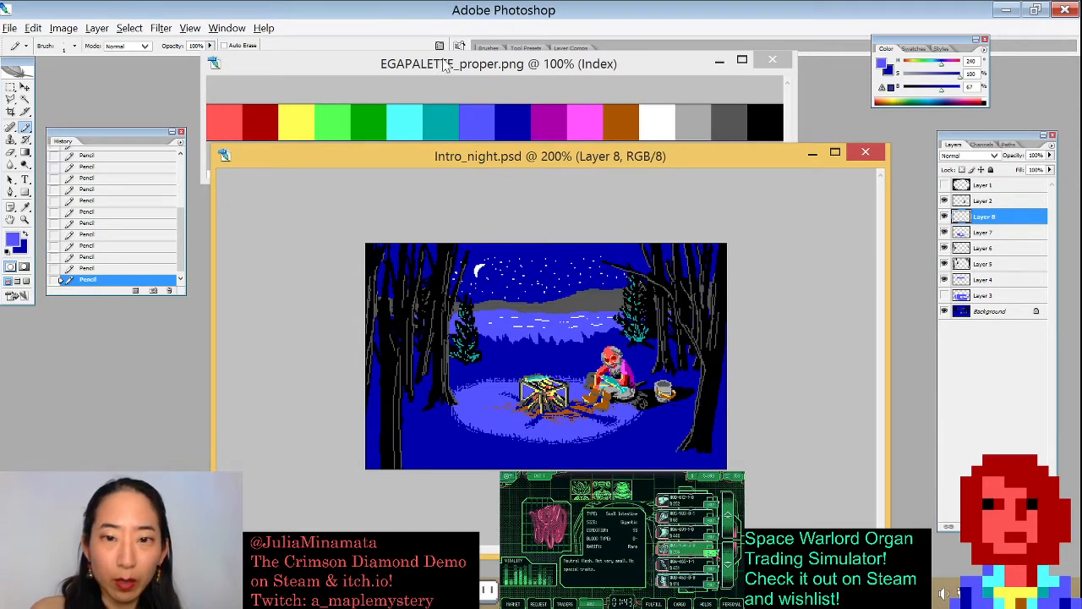
pyautogui.click(945, 184)
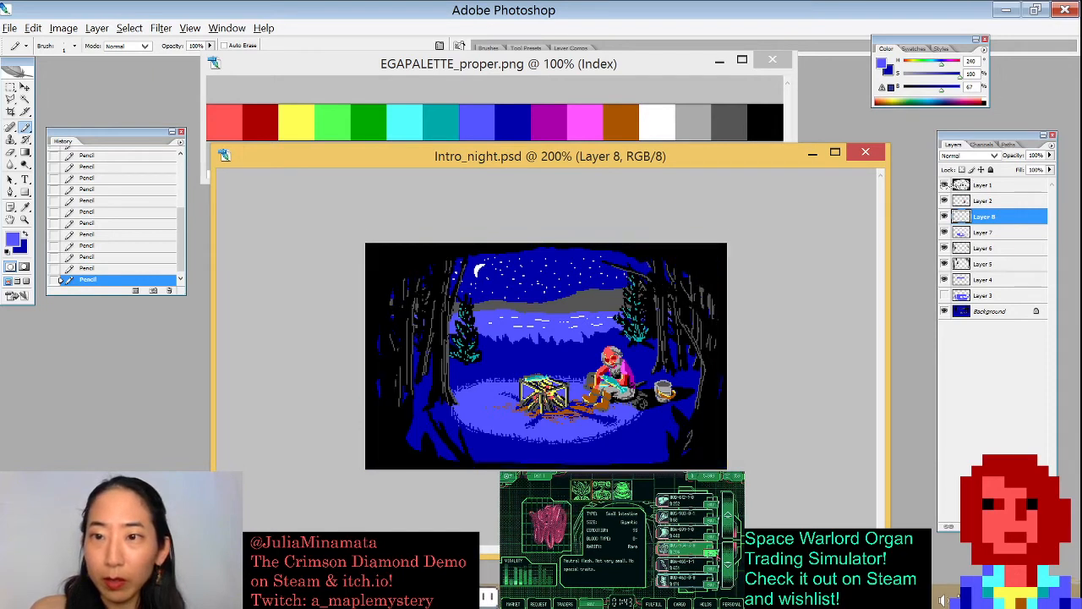
pyautogui.click(944, 184)
pyautogui.click(944, 184)
pyautogui.click(944, 184)
pyautogui.click(944, 184)
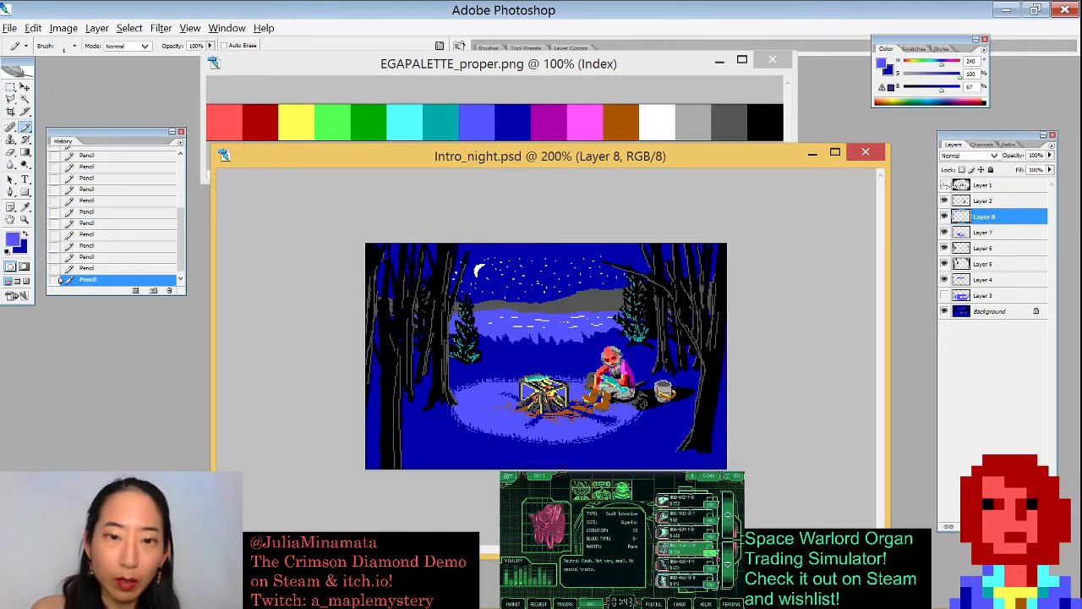
pyautogui.click(944, 184)
pyautogui.click(945, 185)
pyautogui.click(945, 184)
pyautogui.click(944, 184)
pyautogui.click(944, 184)
pyautogui.click(944, 184)
pyautogui.click(944, 184)
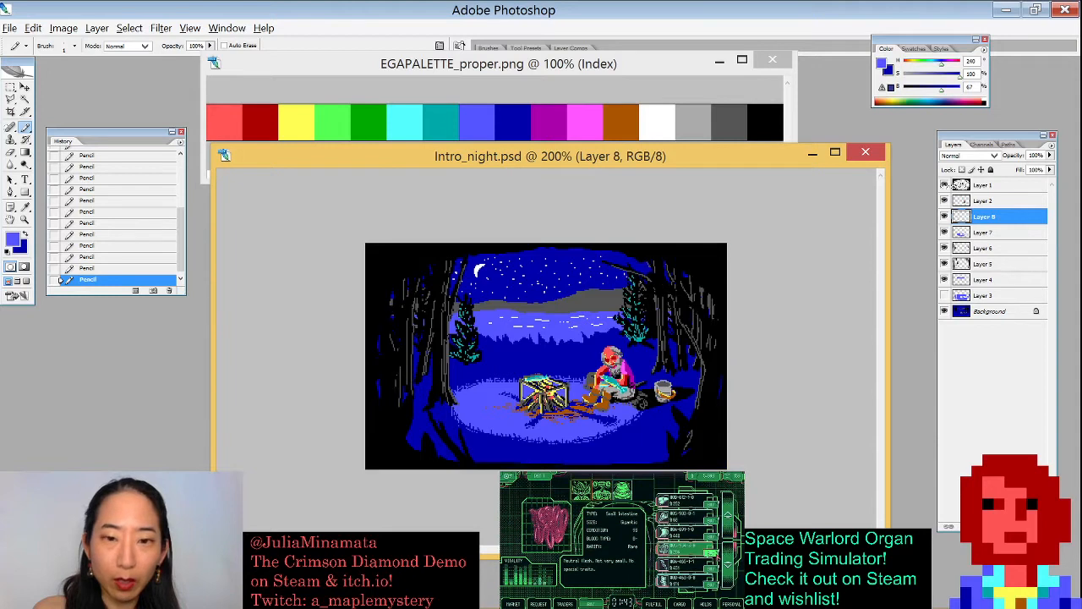
pyautogui.click(944, 184)
pyautogui.click(944, 185)
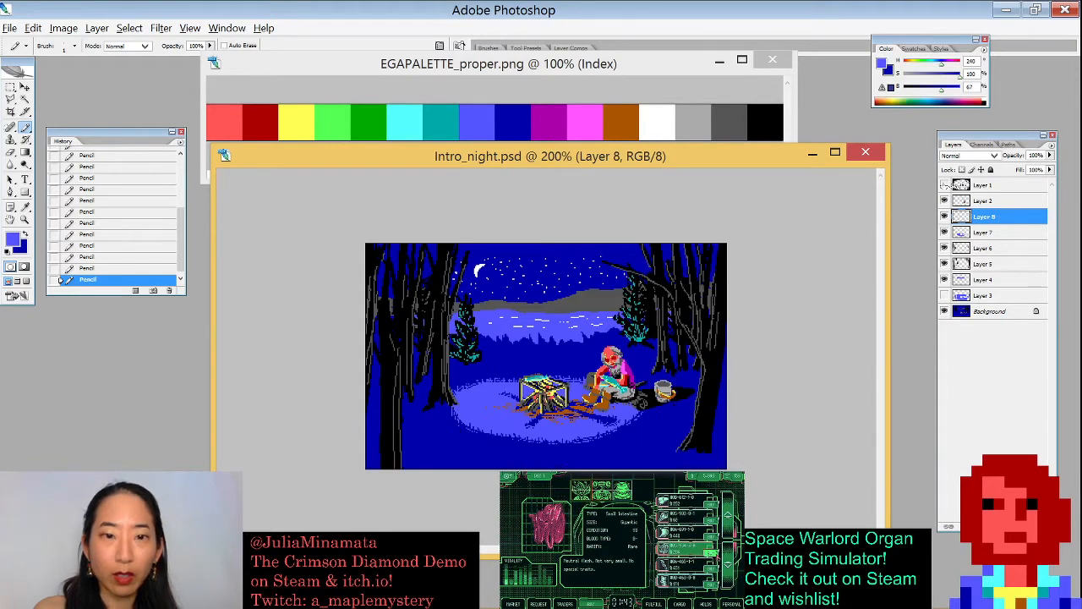
pyautogui.click(944, 184)
pyautogui.click(945, 185)
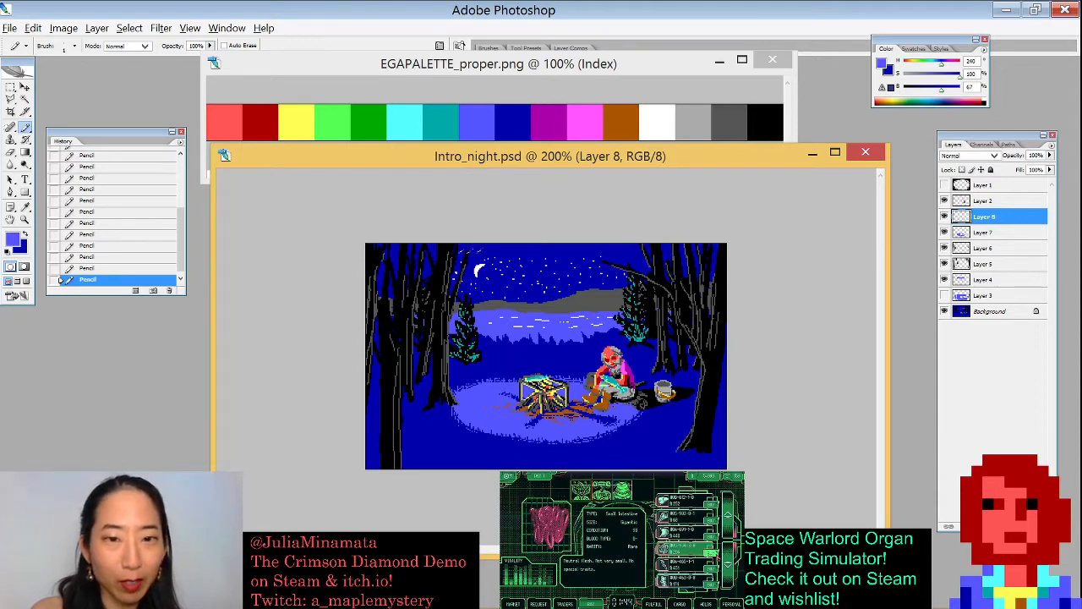
# - Select the night sky with the Magic Wand and pencil extra white stars into it, then deselect
pyautogui.keyDown('alt'); pyautogui.click(479, 270); pyautogui.keyUp('alt')
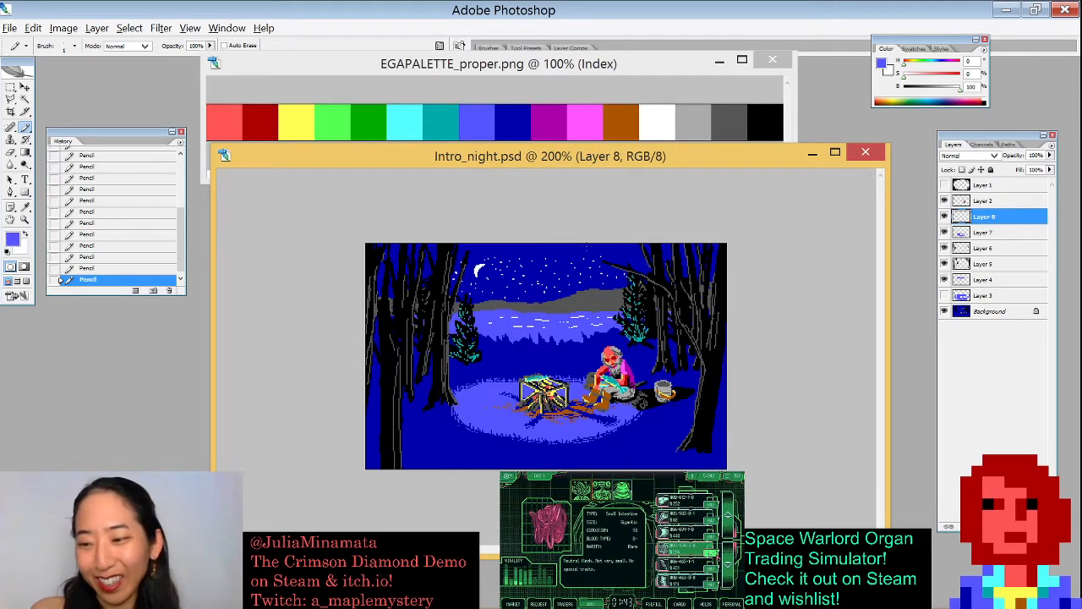
pyautogui.press('x')
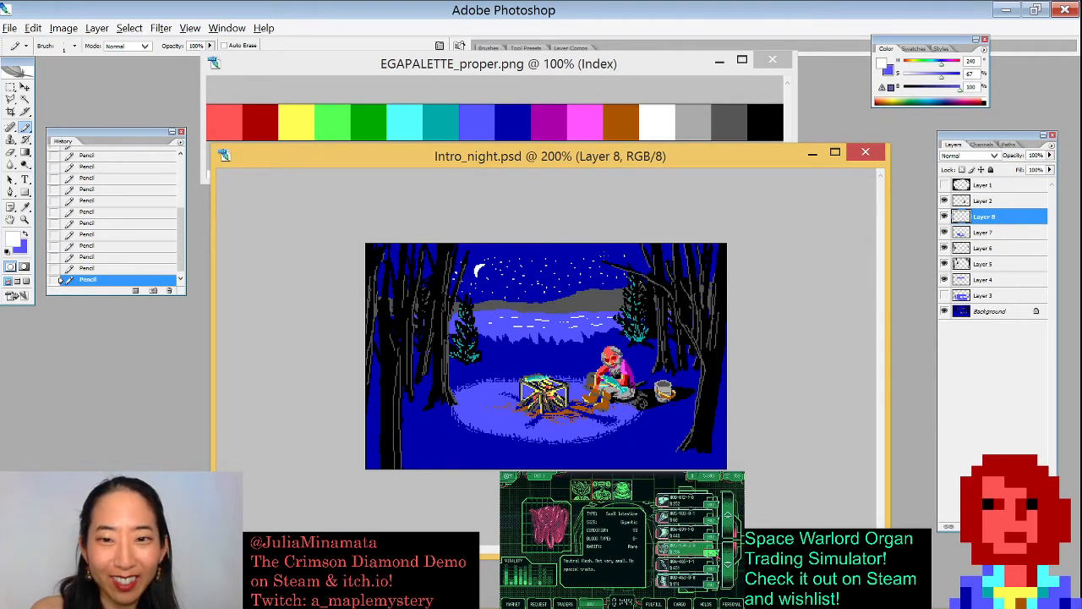
pyautogui.press('w')
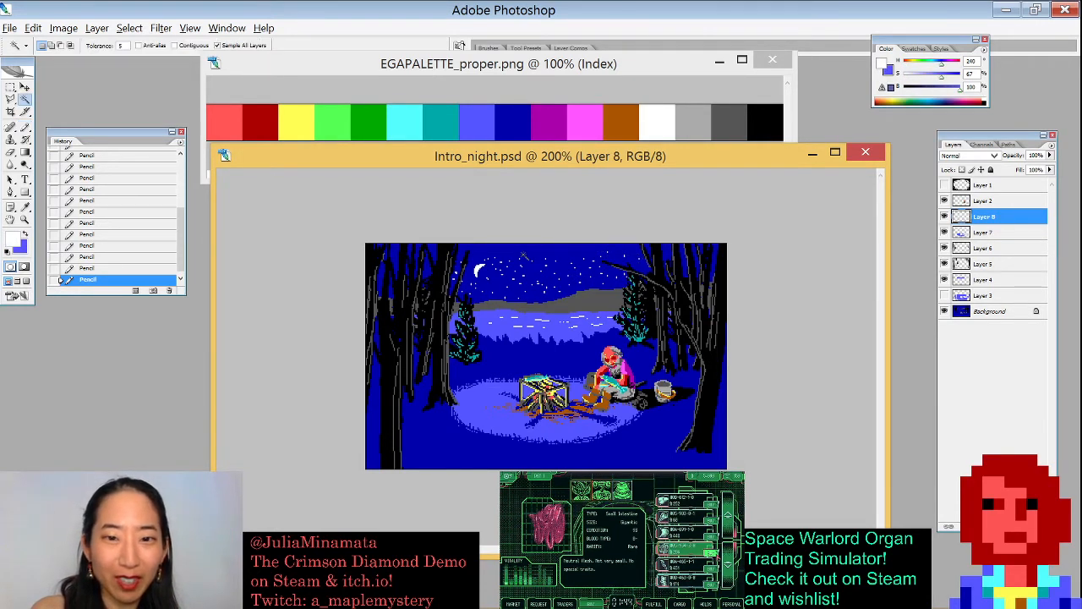
pyautogui.click(548, 252)
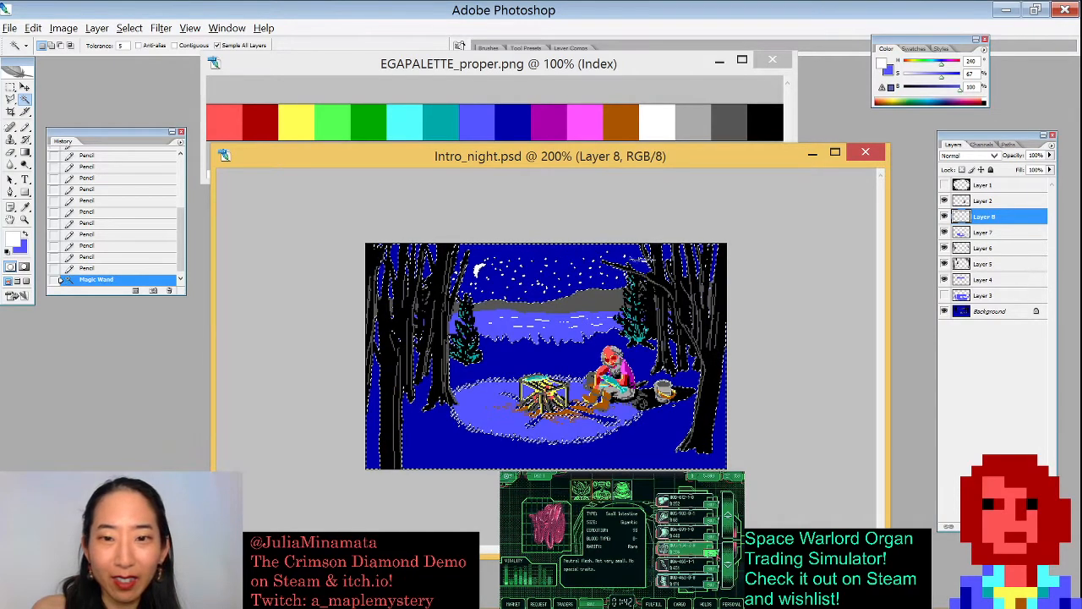
pyautogui.press('b')
pyautogui.click(548, 254)
pyautogui.click(584, 257)
pyautogui.click(599, 260)
pyautogui.click(615, 255)
pyautogui.press(']')
pyautogui.click(534, 245)
pyautogui.click(508, 253)
pyautogui.click(475, 256)
pyautogui.click(428, 265)
pyautogui.click(506, 272)
pyautogui.click(542, 269)
pyautogui.click(578, 272)
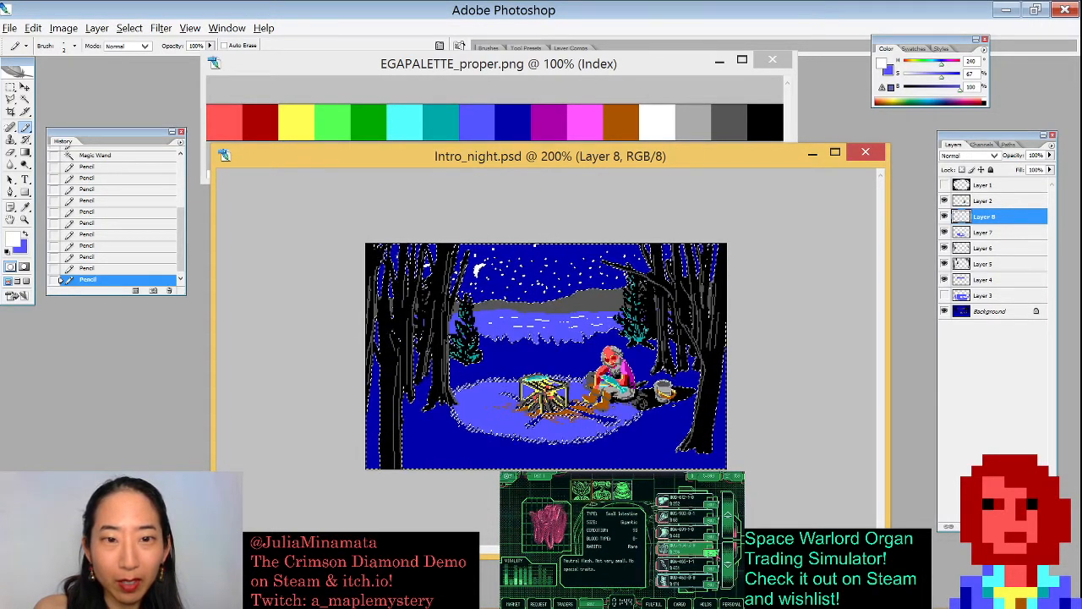
pyautogui.click(606, 258)
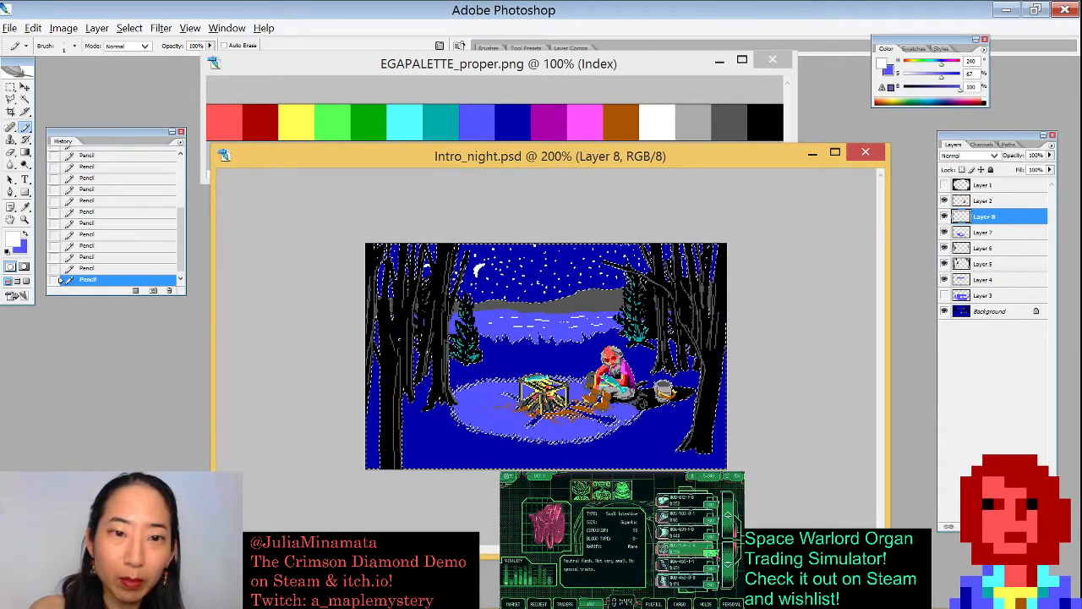
pyautogui.hotkey('ctrl', 'd')
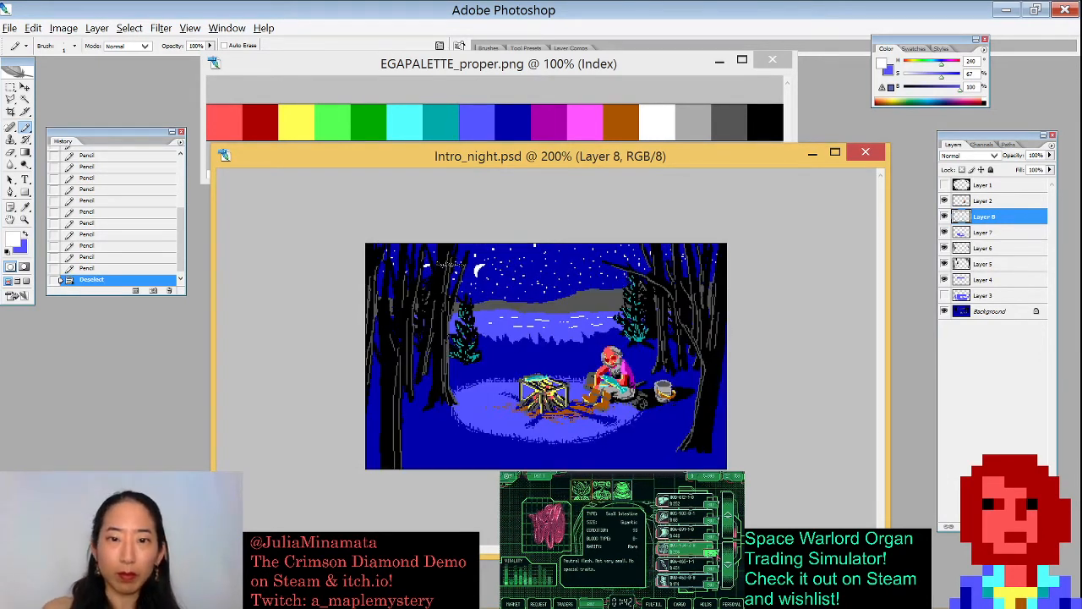
# - Erase a few of the newly added stars in the upper sky with the Eraser
pyautogui.press('e')
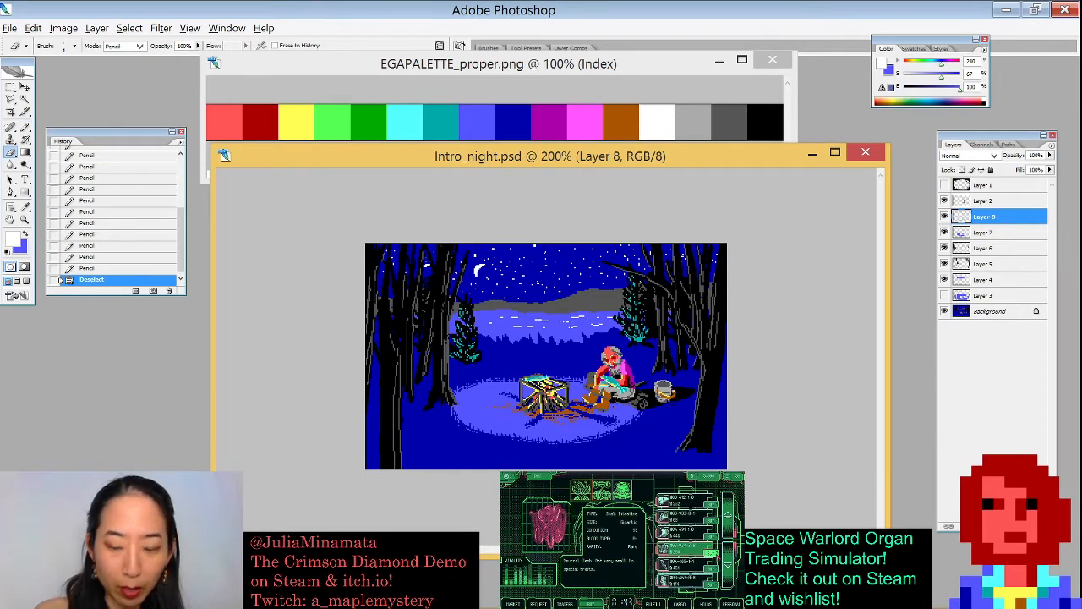
pyautogui.click(424, 264)
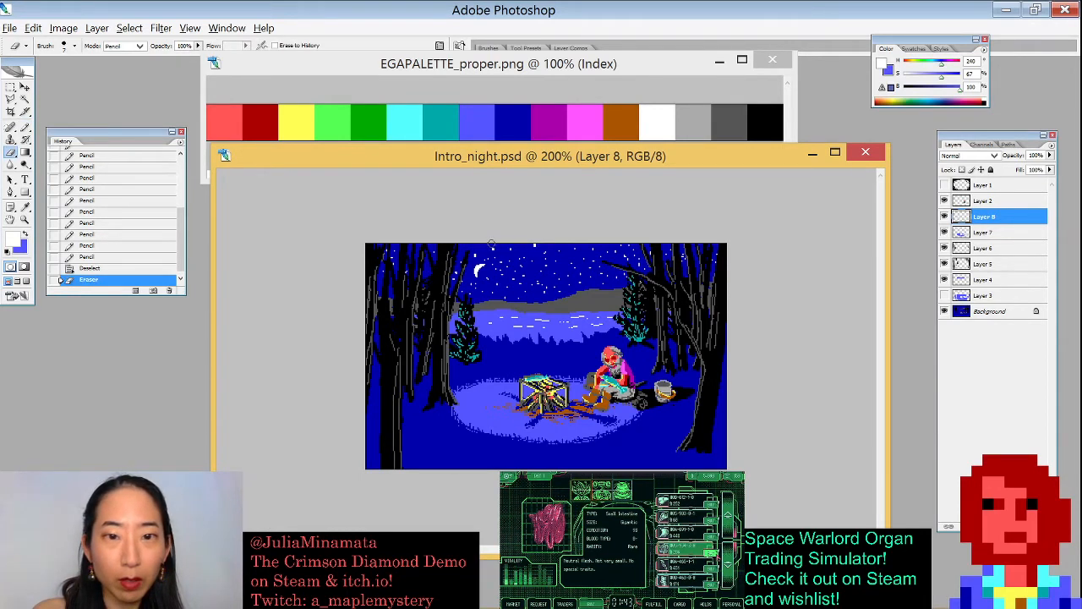
pyautogui.click(542, 246)
pyautogui.click(474, 252)
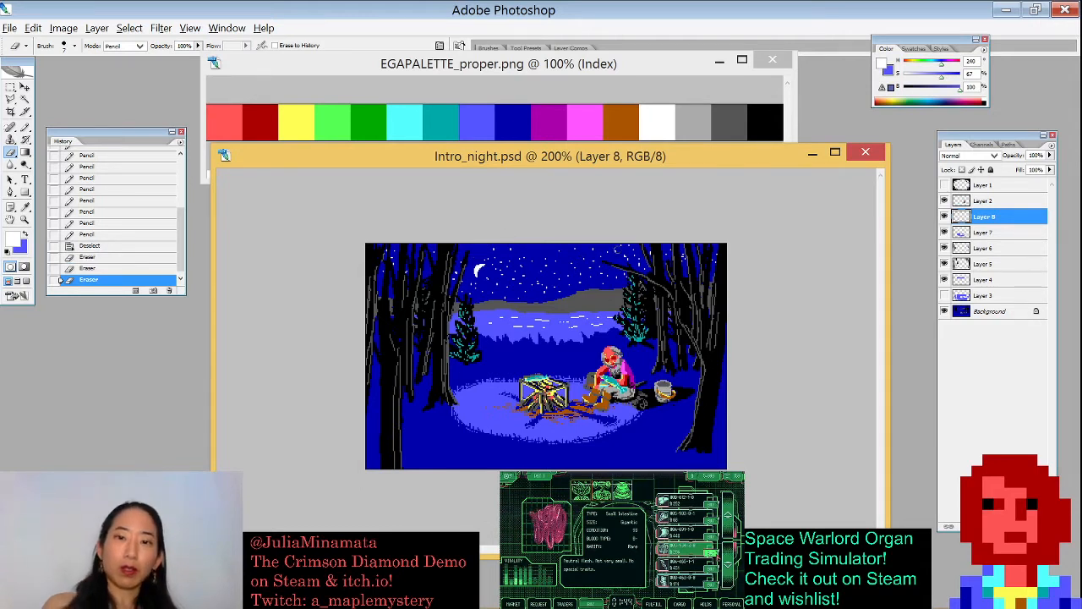
pyautogui.click(651, 254)
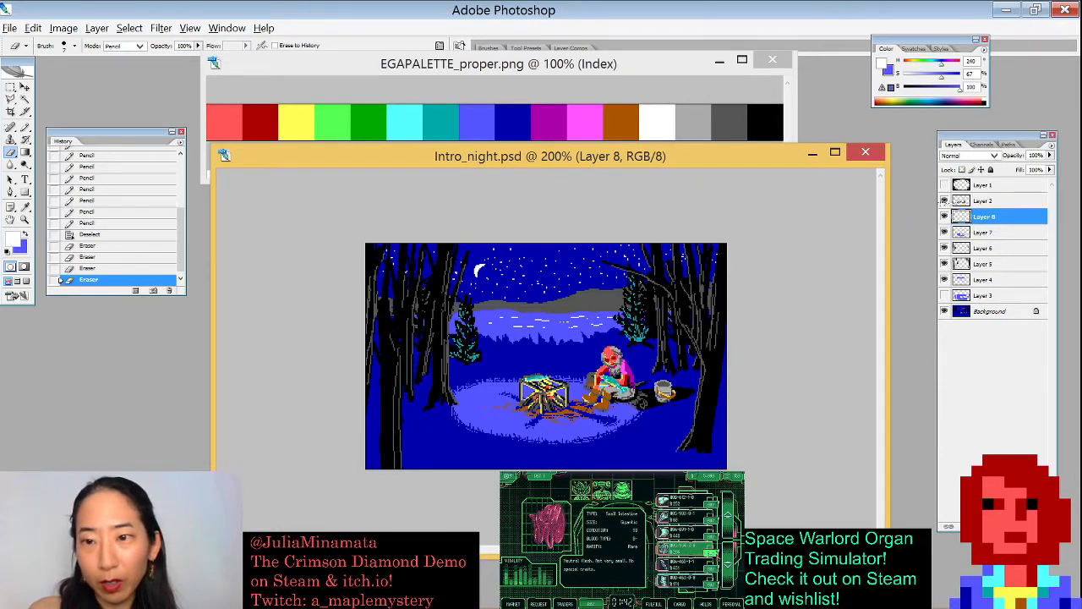
# - Pencil light blue ripple highlights onto the lake surface below the far shore
pyautogui.moveTo(944, 200)
pyautogui.mouseDown()
pyautogui.moveTo(945, 282)
pyautogui.moveTo(944, 219)
pyautogui.mouseUp()
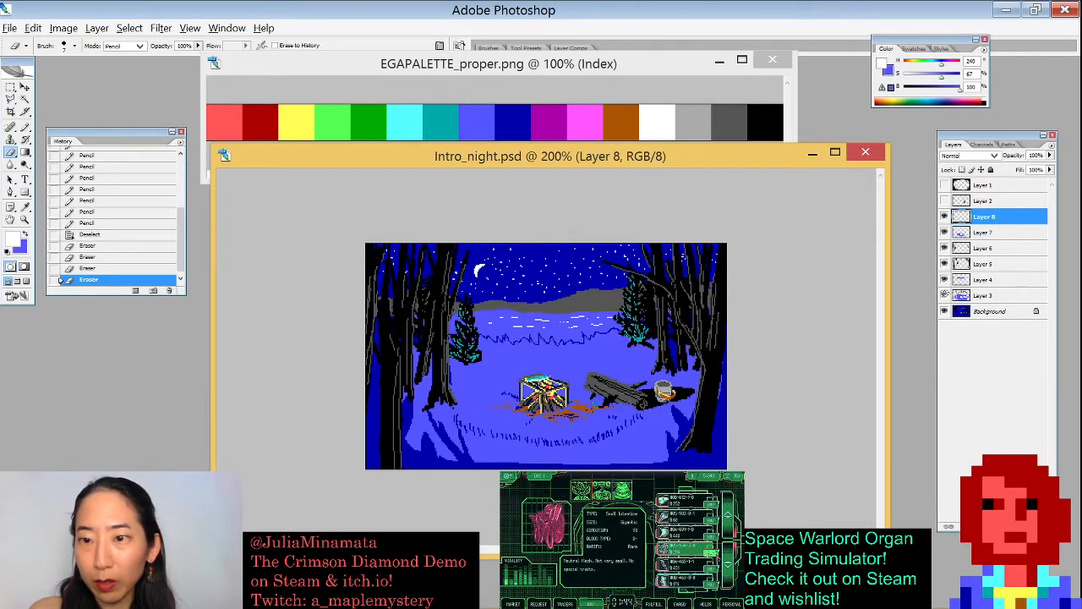
pyautogui.click(947, 295)
pyautogui.click(944, 200)
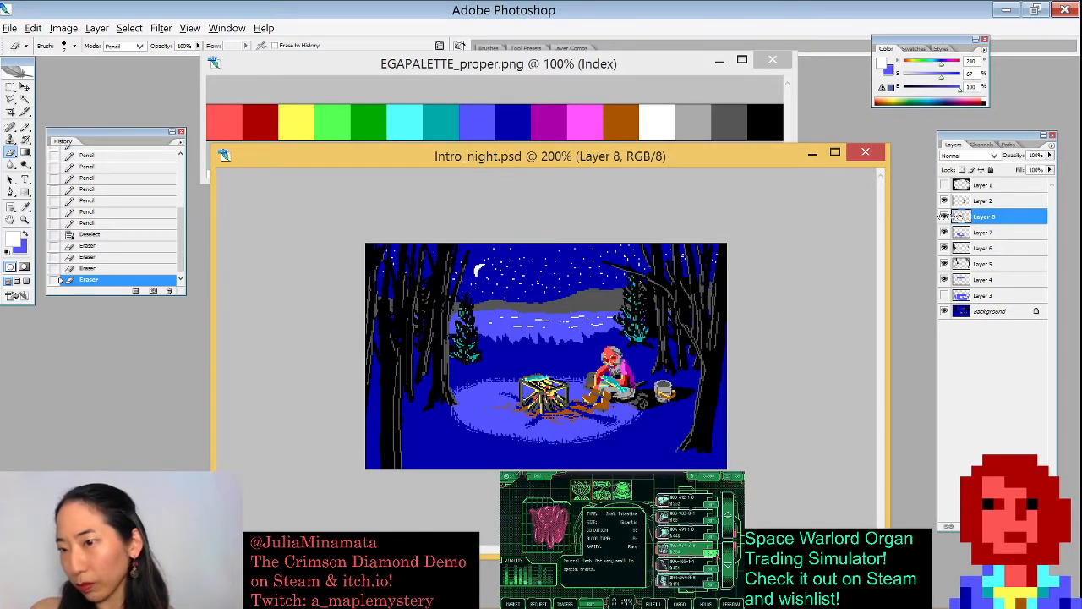
pyautogui.scroll(3, 456, 319)
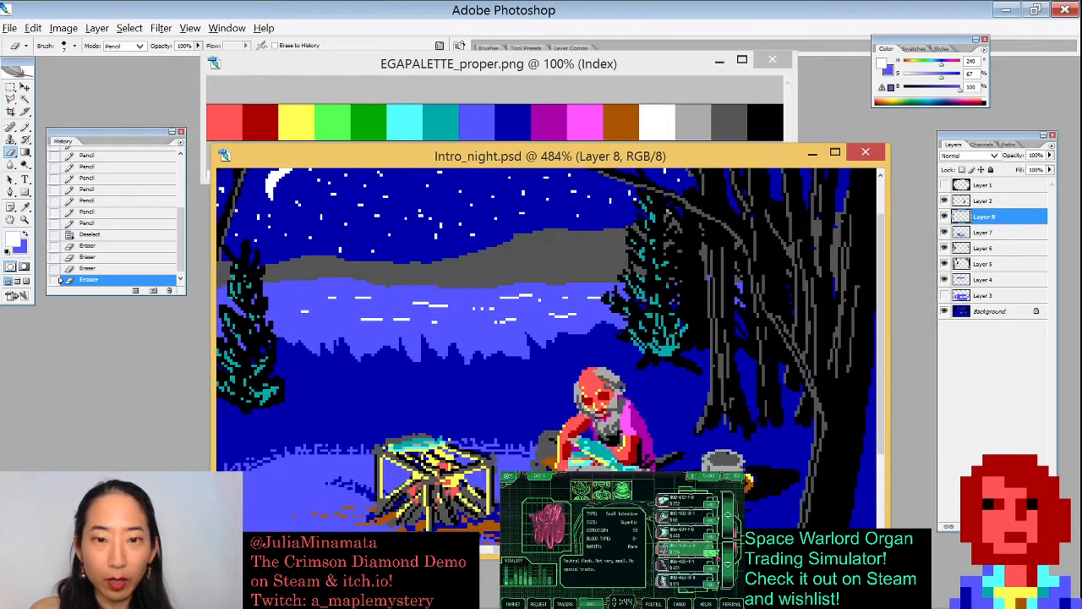
pyautogui.moveTo(437, 315); pyautogui.dragTo(542, 317)
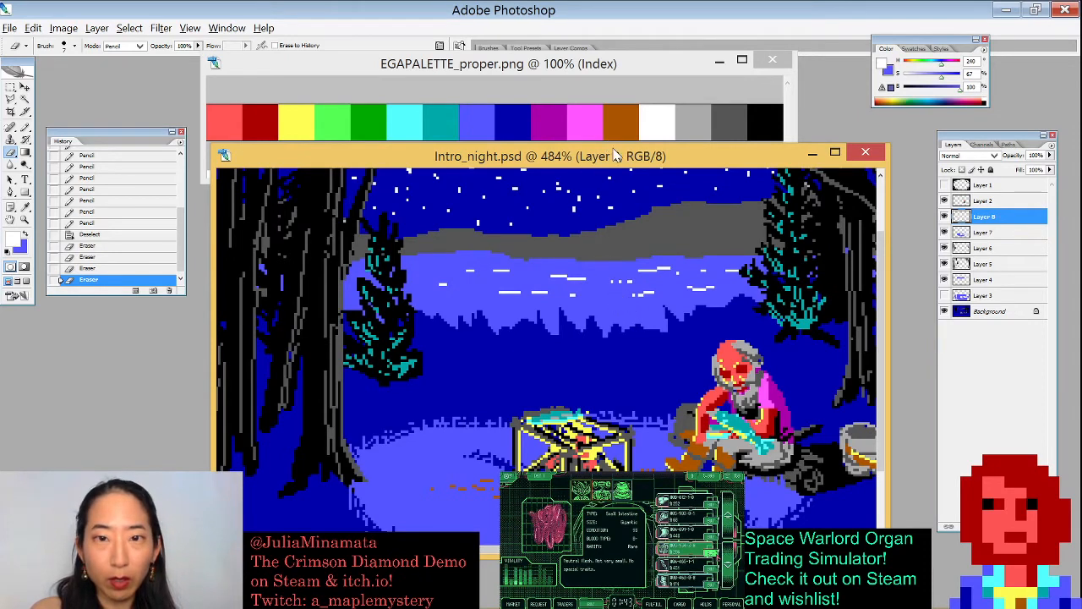
pyautogui.moveTo(610, 154); pyautogui.dragTo(581, 149)
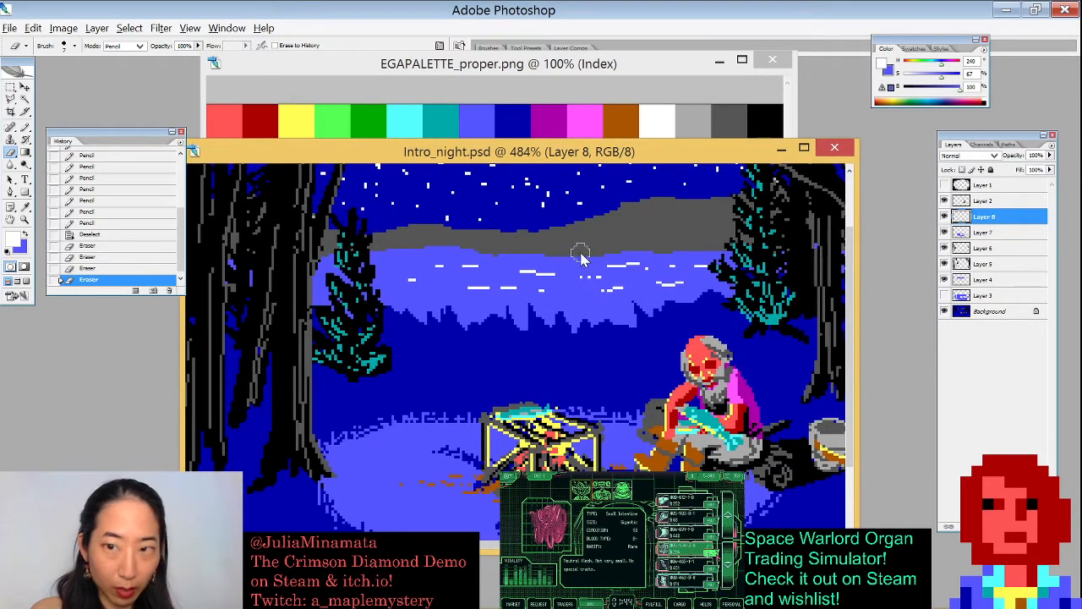
pyautogui.press('b')
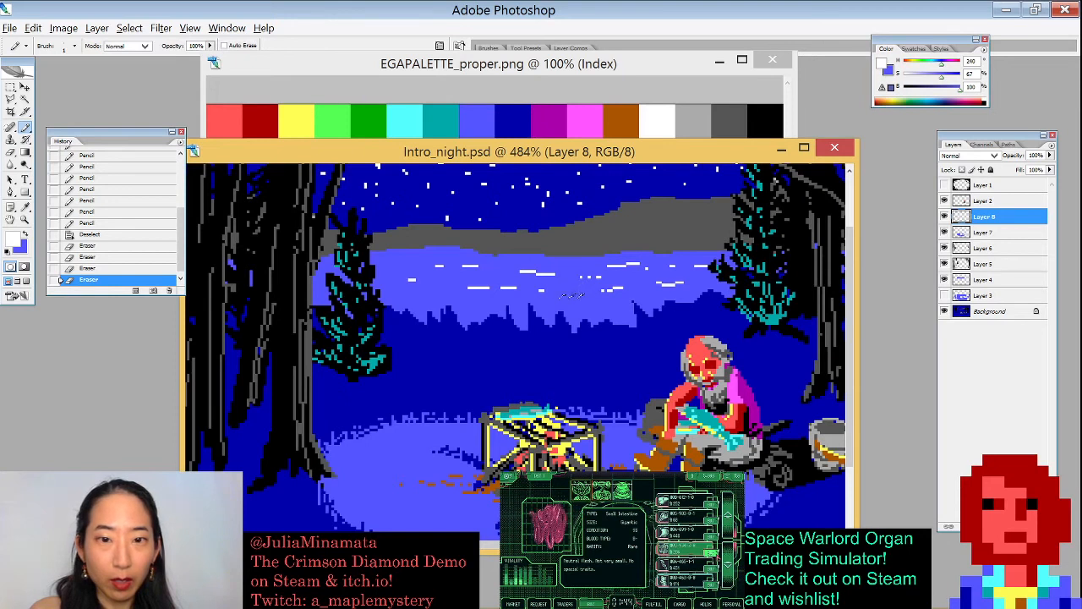
pyautogui.click(529, 309)
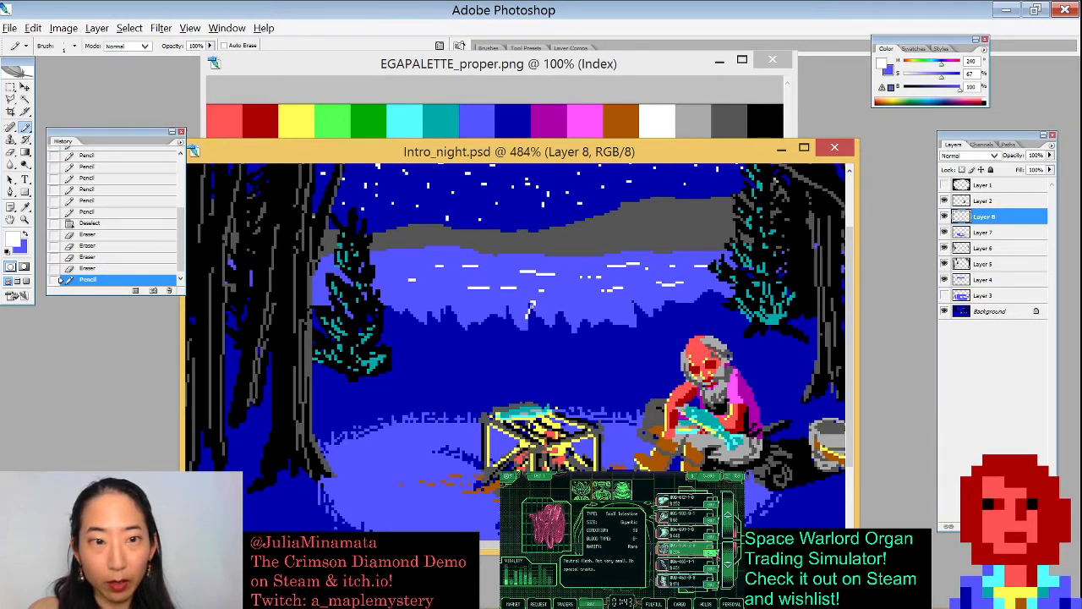
pyautogui.keyDown('alt'); pyautogui.click(530, 309); pyautogui.keyUp('alt')
pyautogui.click(531, 304)
pyautogui.click(529, 312)
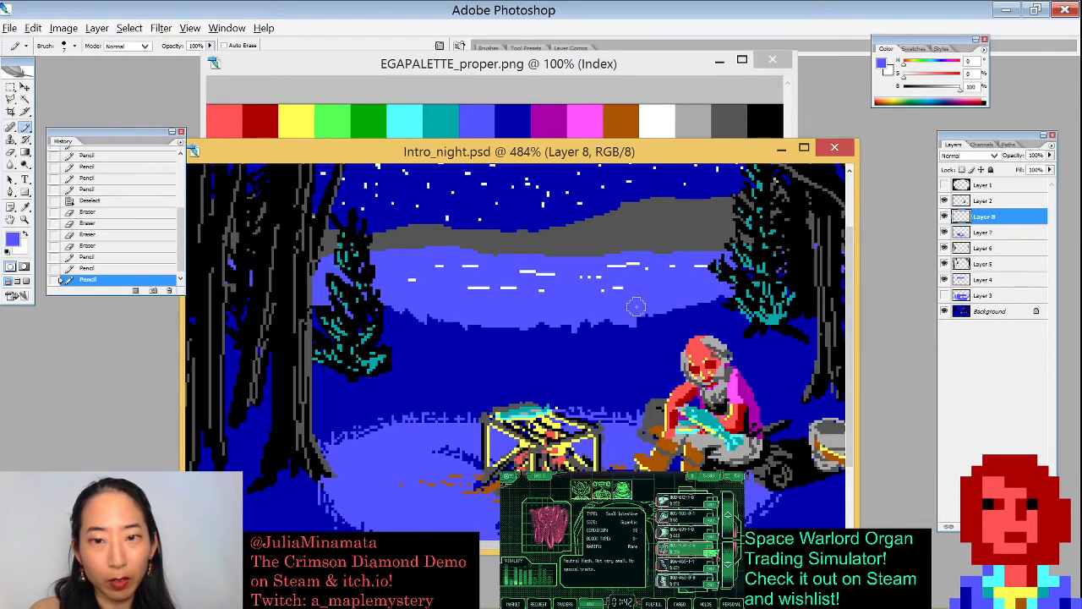
pyautogui.click(613, 301)
pyautogui.click(562, 296)
pyautogui.click(647, 311)
# - Pencil a short line along the lake's near shore at its left end, touching it up in dark blue
pyautogui.hotkey('ctrl', '-')
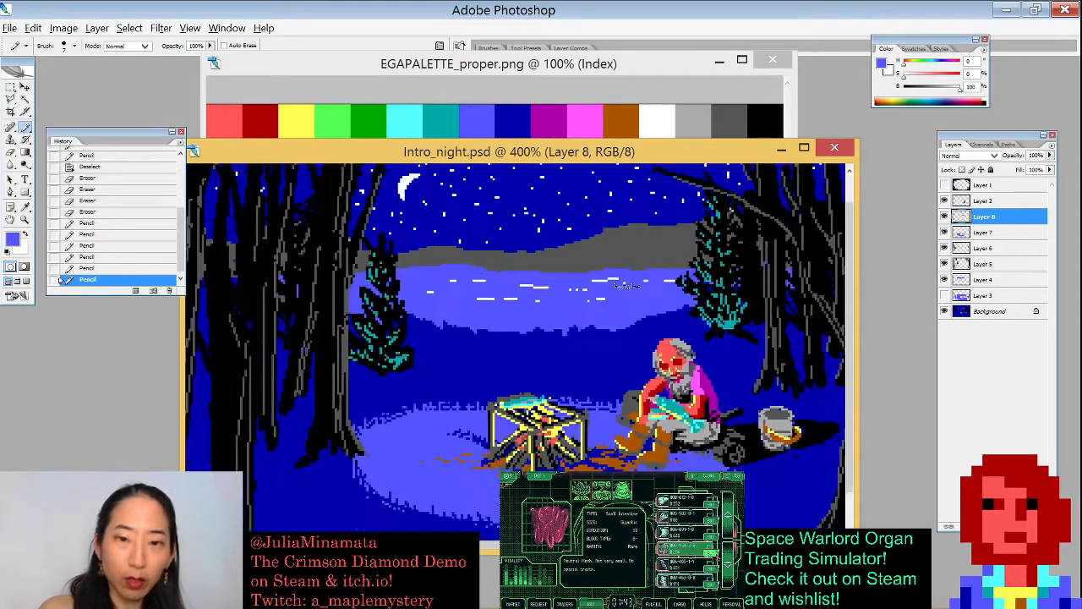
pyautogui.hotkey('ctrl', '-')
pyautogui.hotkey('ctrl', '-')
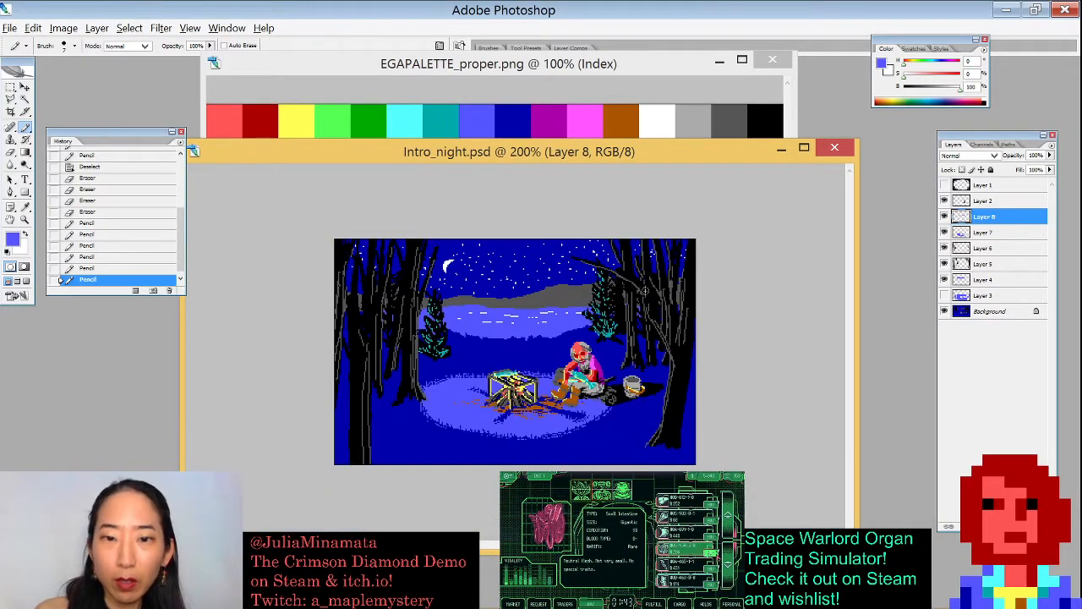
pyautogui.press('x')
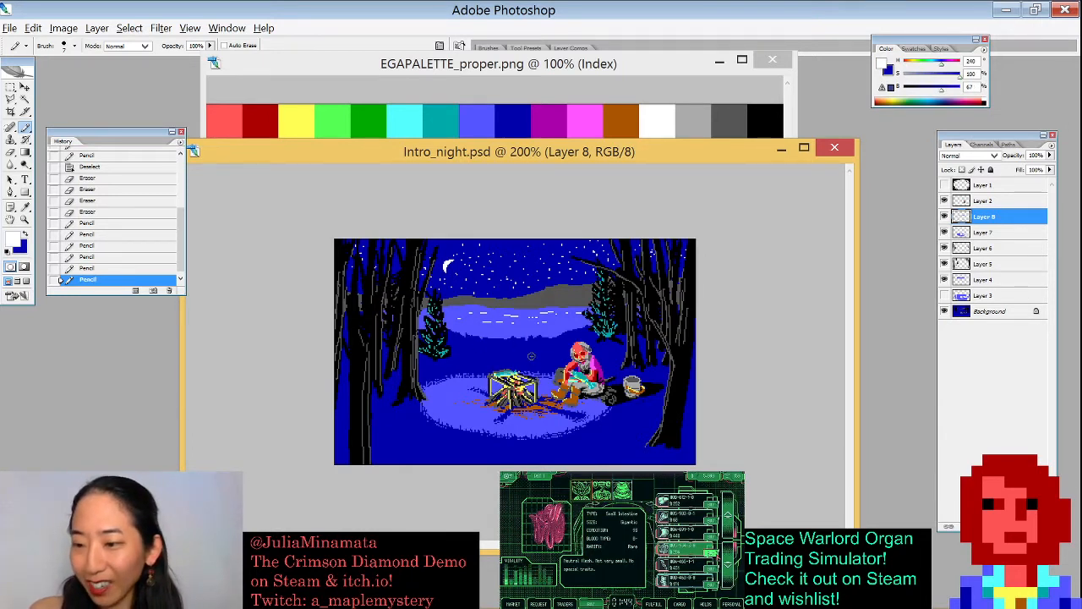
pyautogui.moveTo(457, 335); pyautogui.dragTo(503, 338)
pyautogui.press('x')
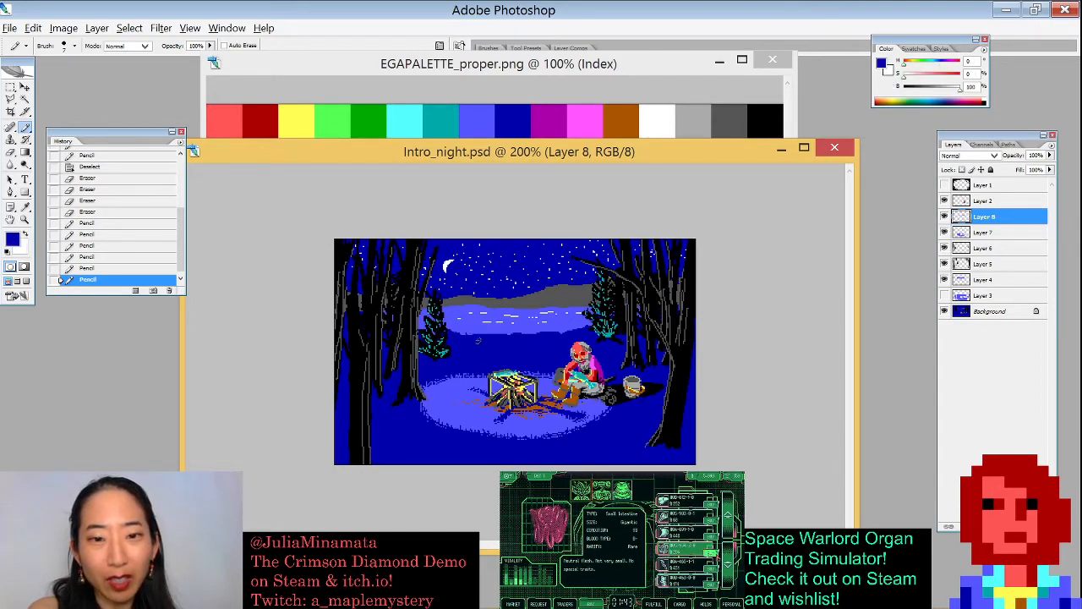
pyautogui.click(455, 335)
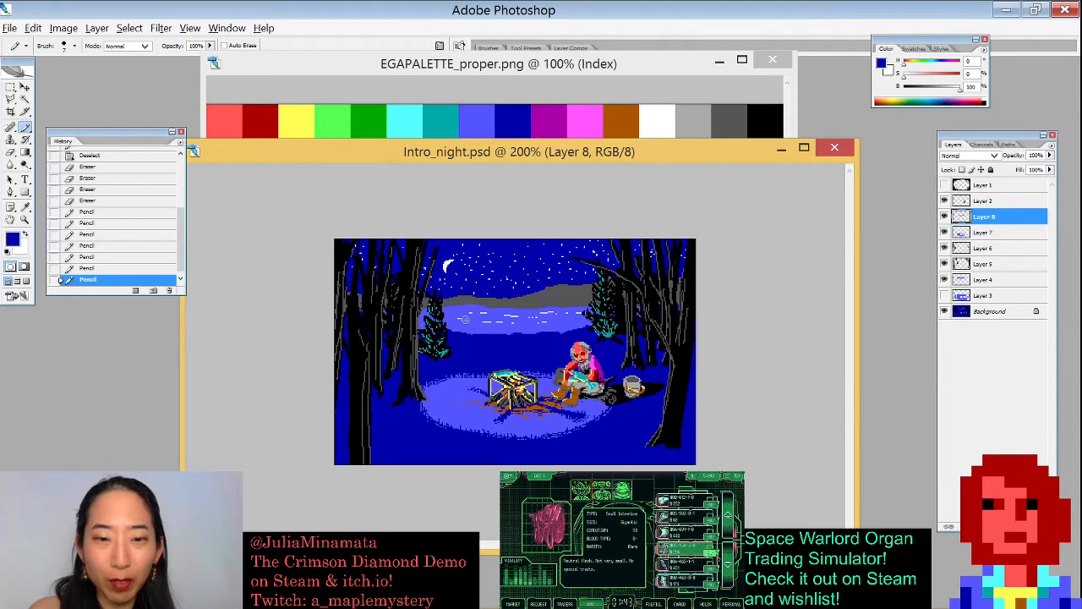
# - Select the water with the Magic Wand, pencil a dark blue line across the lake's near shoreline, then deselect
pyautogui.press('w')
pyautogui.click(467, 330)
pyautogui.press('b')
pyautogui.click(422, 324)
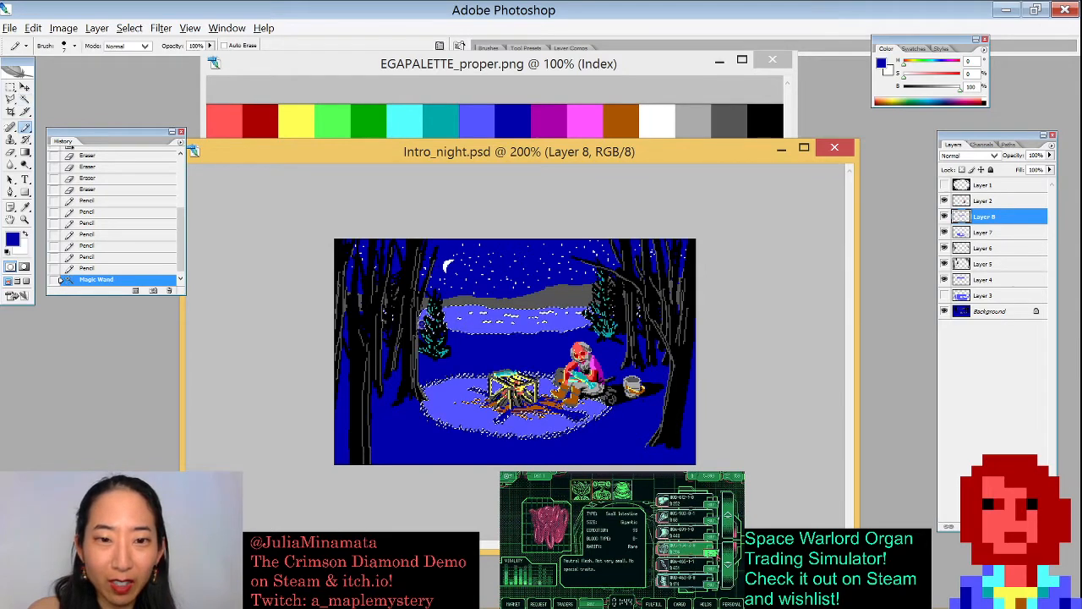
pyautogui.moveTo(422, 333)
pyautogui.mouseDown()
pyautogui.moveTo(584, 337)
pyautogui.moveTo(642, 318)
pyautogui.mouseUp()
pyautogui.hotkey('ctrl', 'd')
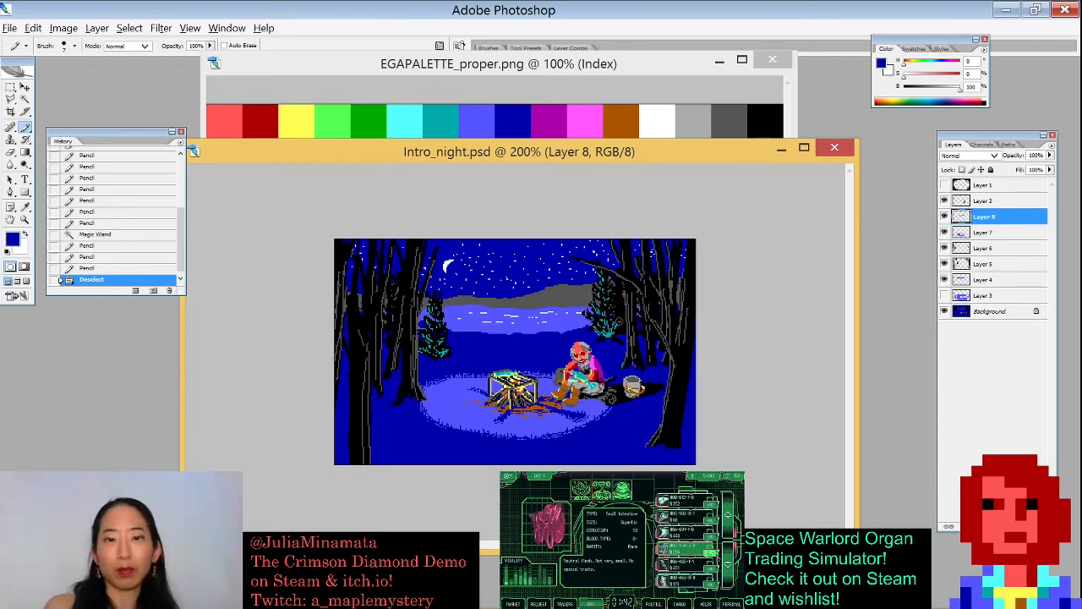